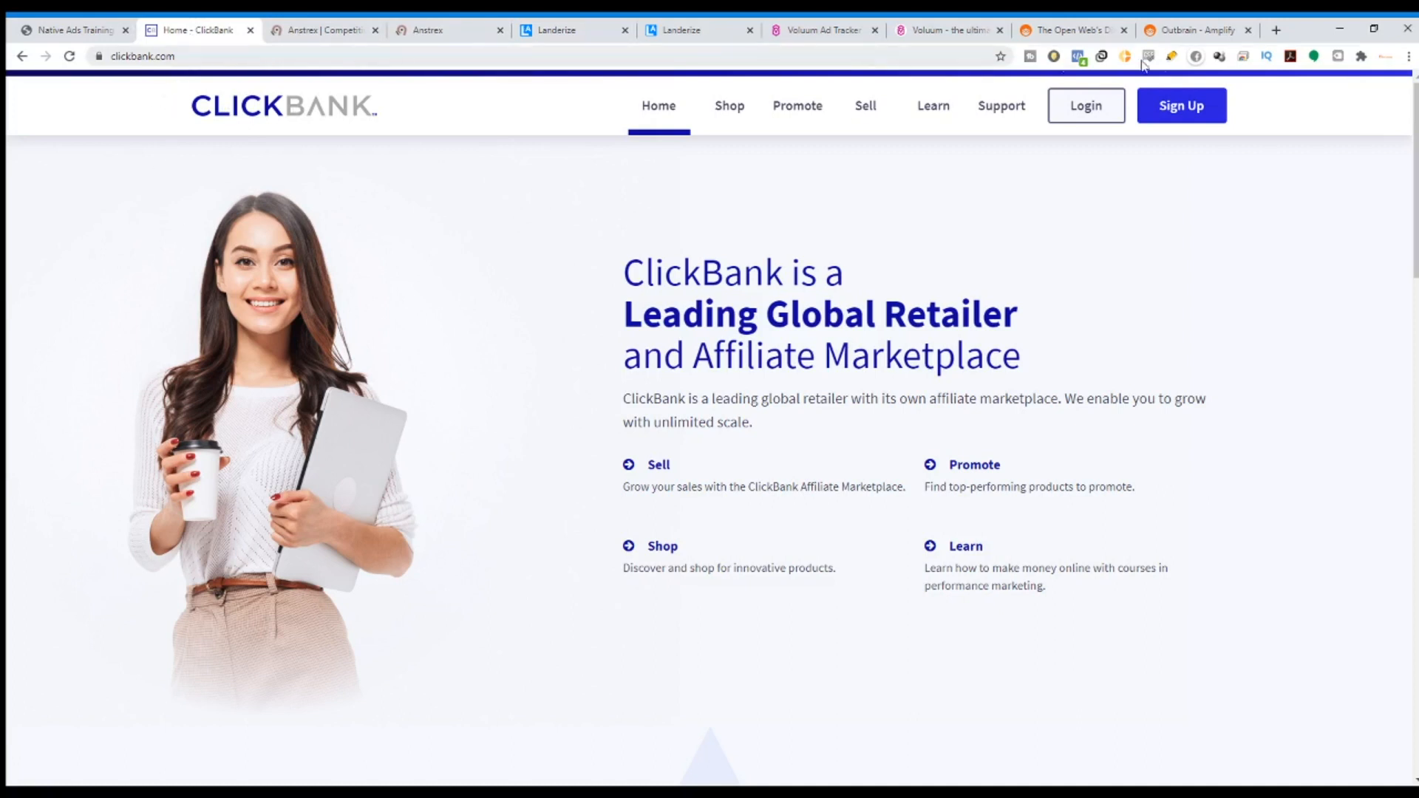
# Open ClickBank's sign-up page and switch to the Sign in form.
pyautogui.click(1202, 108)
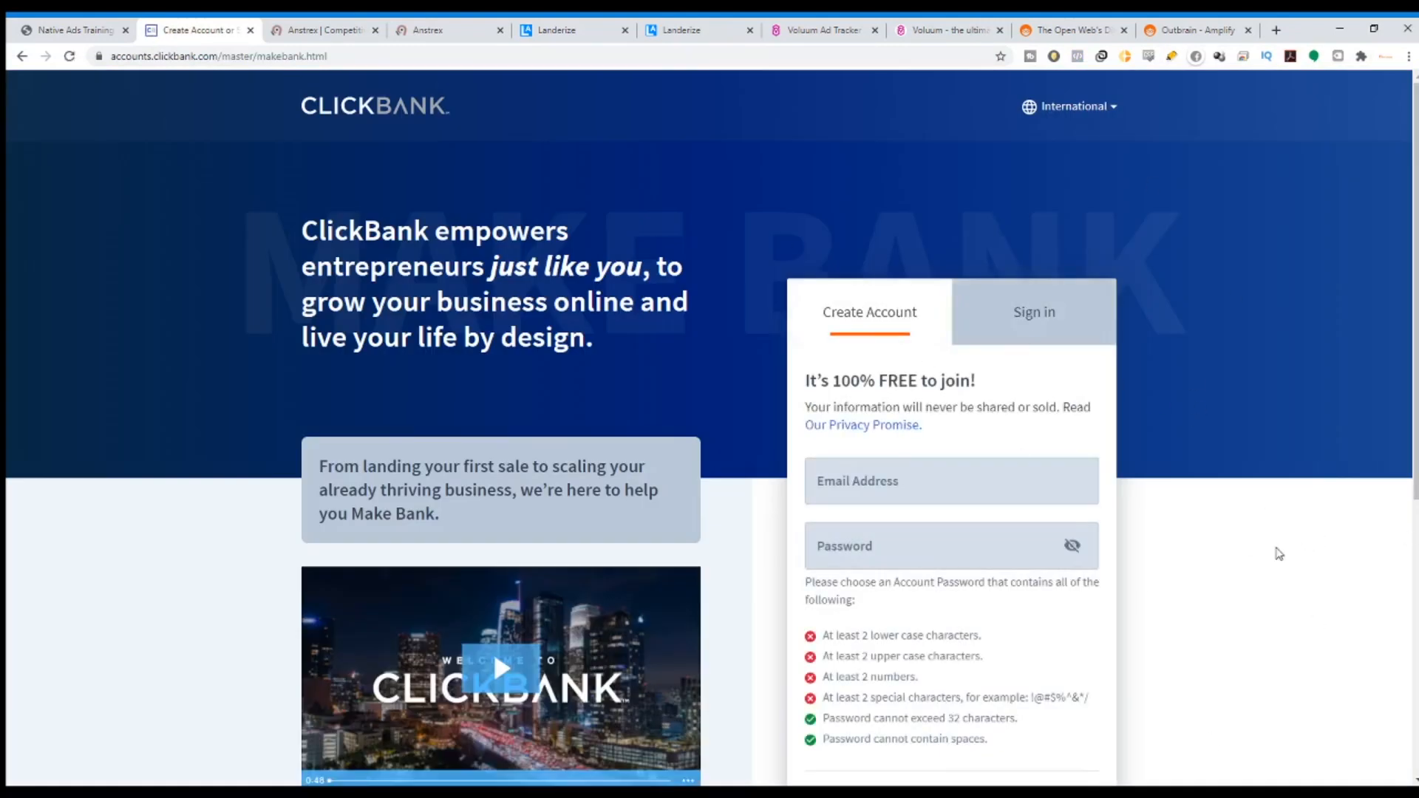
pyautogui.scroll(-1, 1276, 551)
pyautogui.scroll(-4, 1183, 443)
pyautogui.scroll(2, 1155, 360)
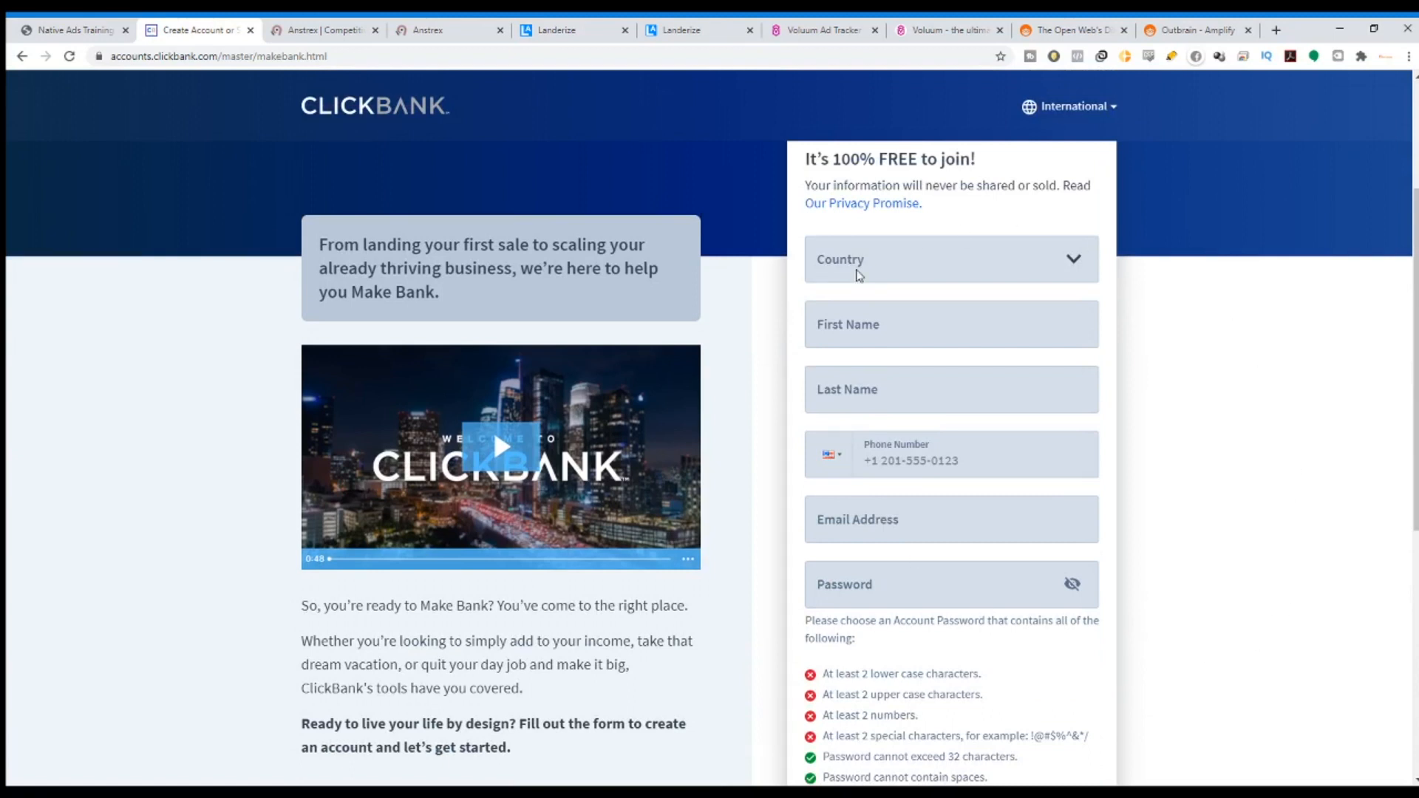
pyautogui.scroll(1, 857, 275)
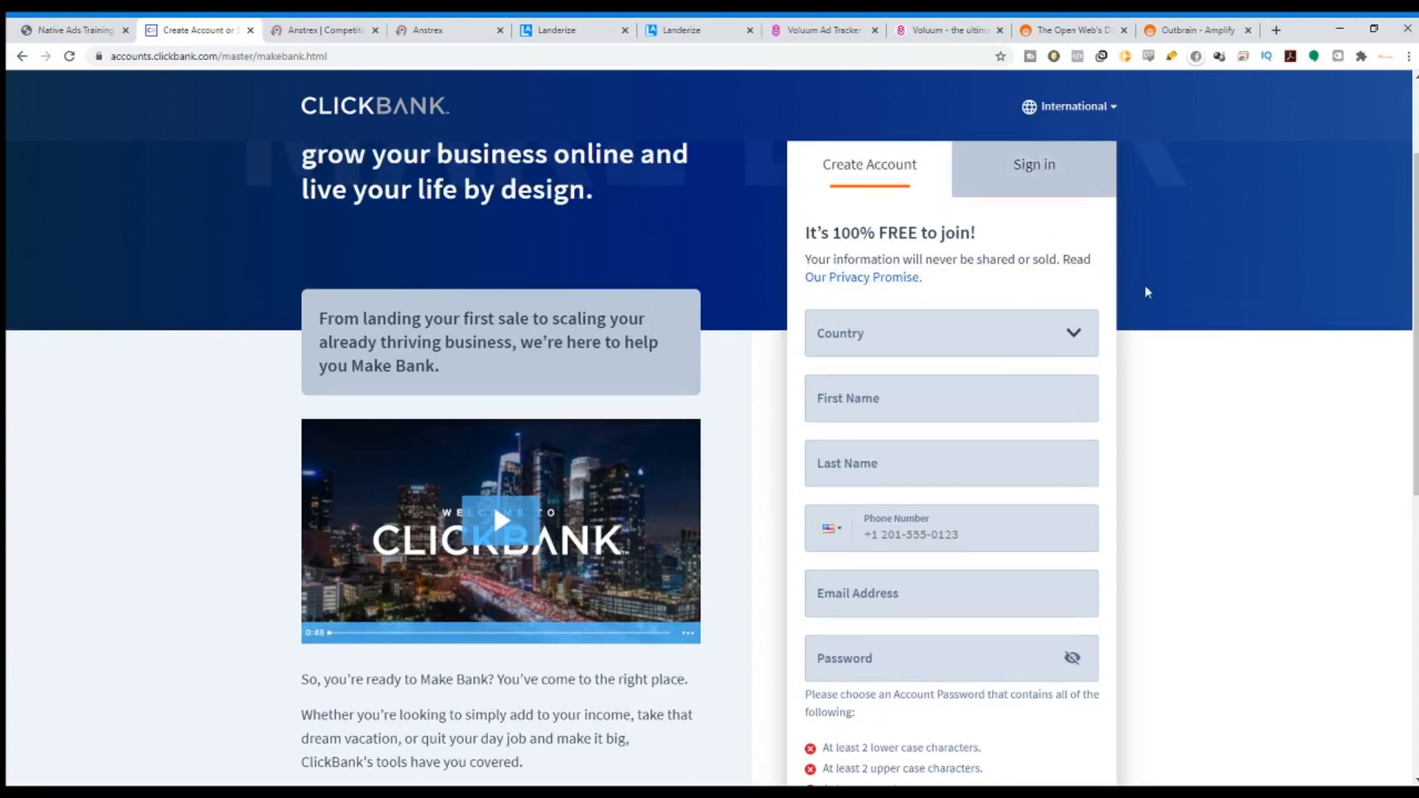
pyautogui.scroll(-4, 1219, 609)
pyautogui.scroll(-3, 1020, 708)
pyautogui.scroll(9, 954, 563)
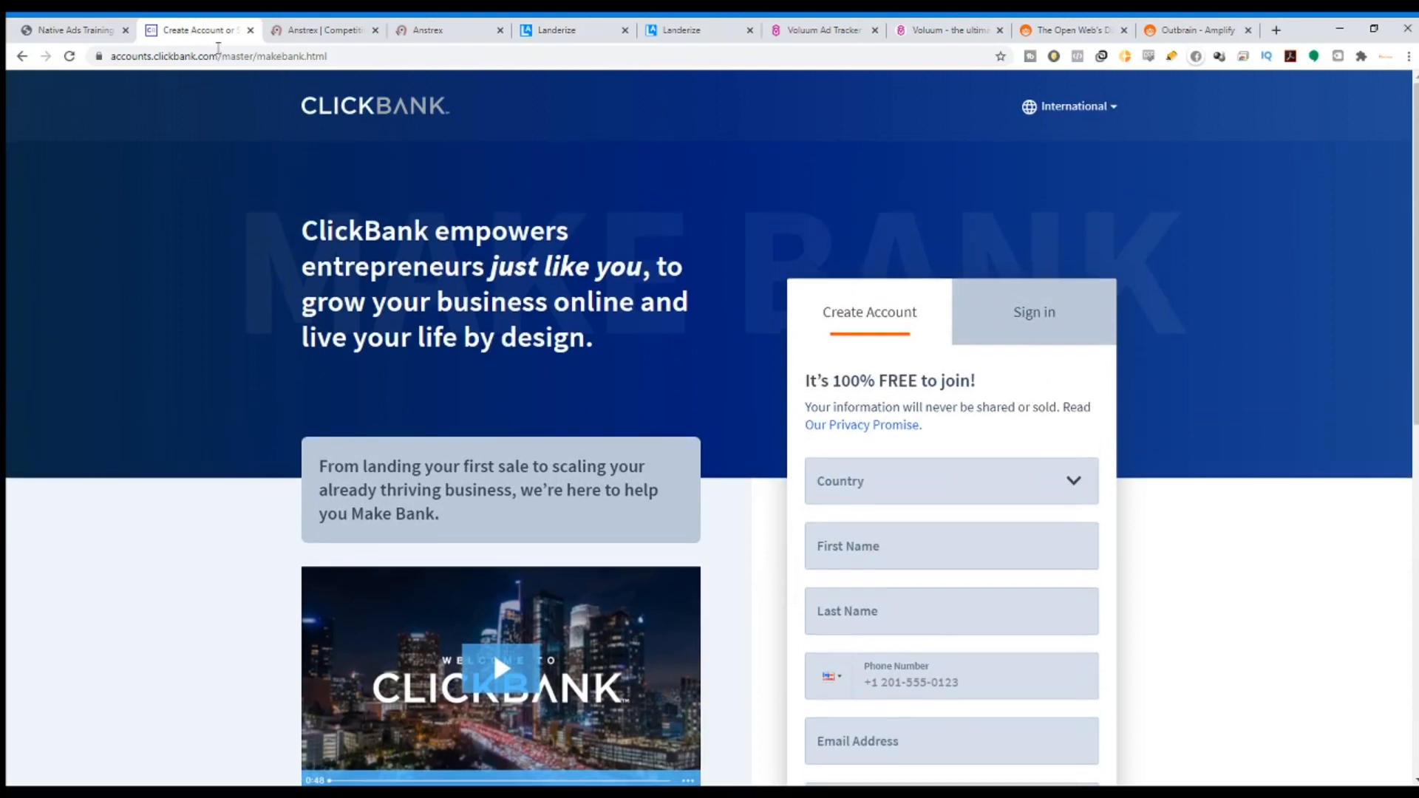
pyautogui.click(1000, 318)
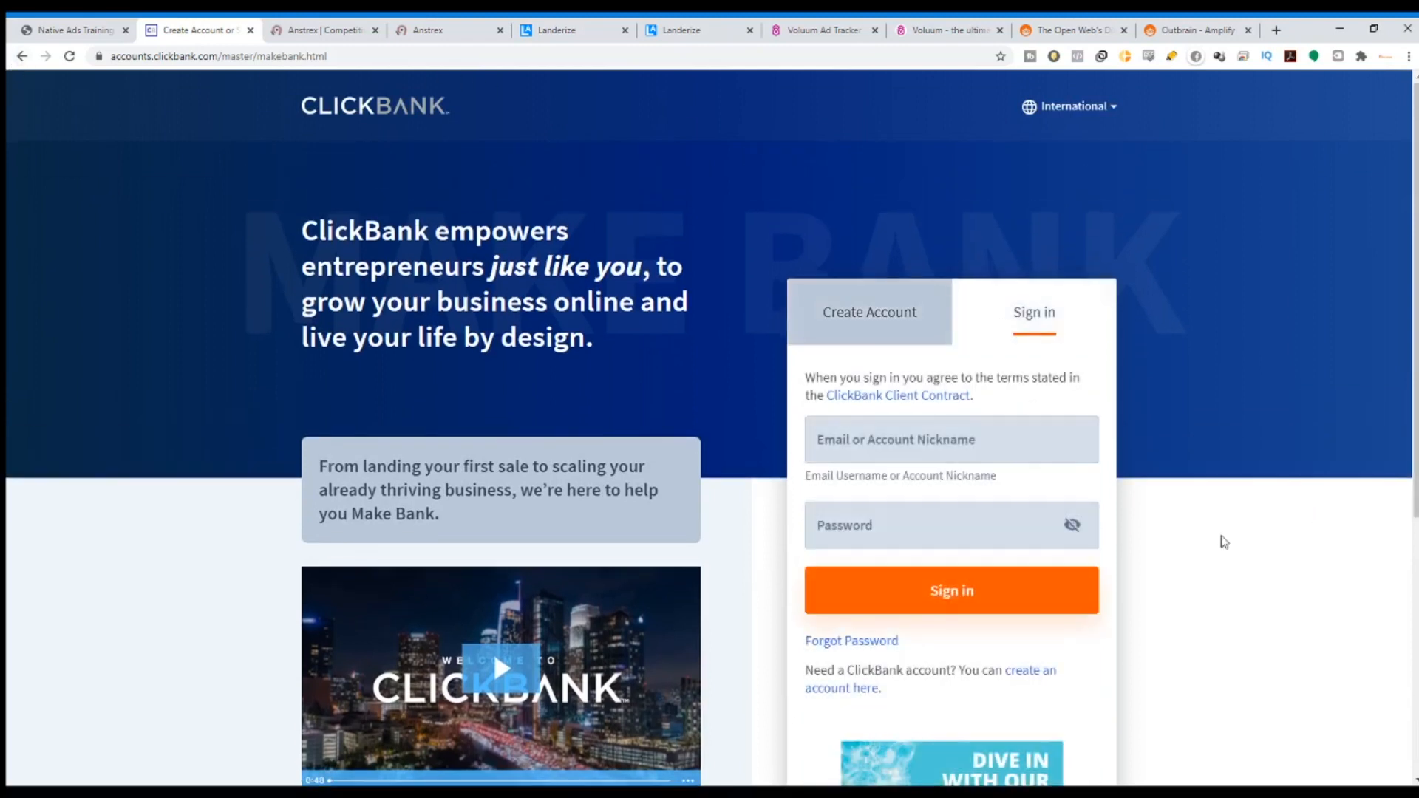
pyautogui.scroll(-2, 1024, 304)
# Sign in with the affiliate account nickname and password.
pyautogui.click(1015, 286)
pyautogui.write('ms')
pyautogui.press('BackSpace')
pyautogui.press('BackSpace')
pyautogui.write('msdurai')
pyautogui.press('Tab')
pyautogui.write('••')
pyautogui.press('BackSpace')
pyautogui.press('BackSpace')
pyautogui.write('•')
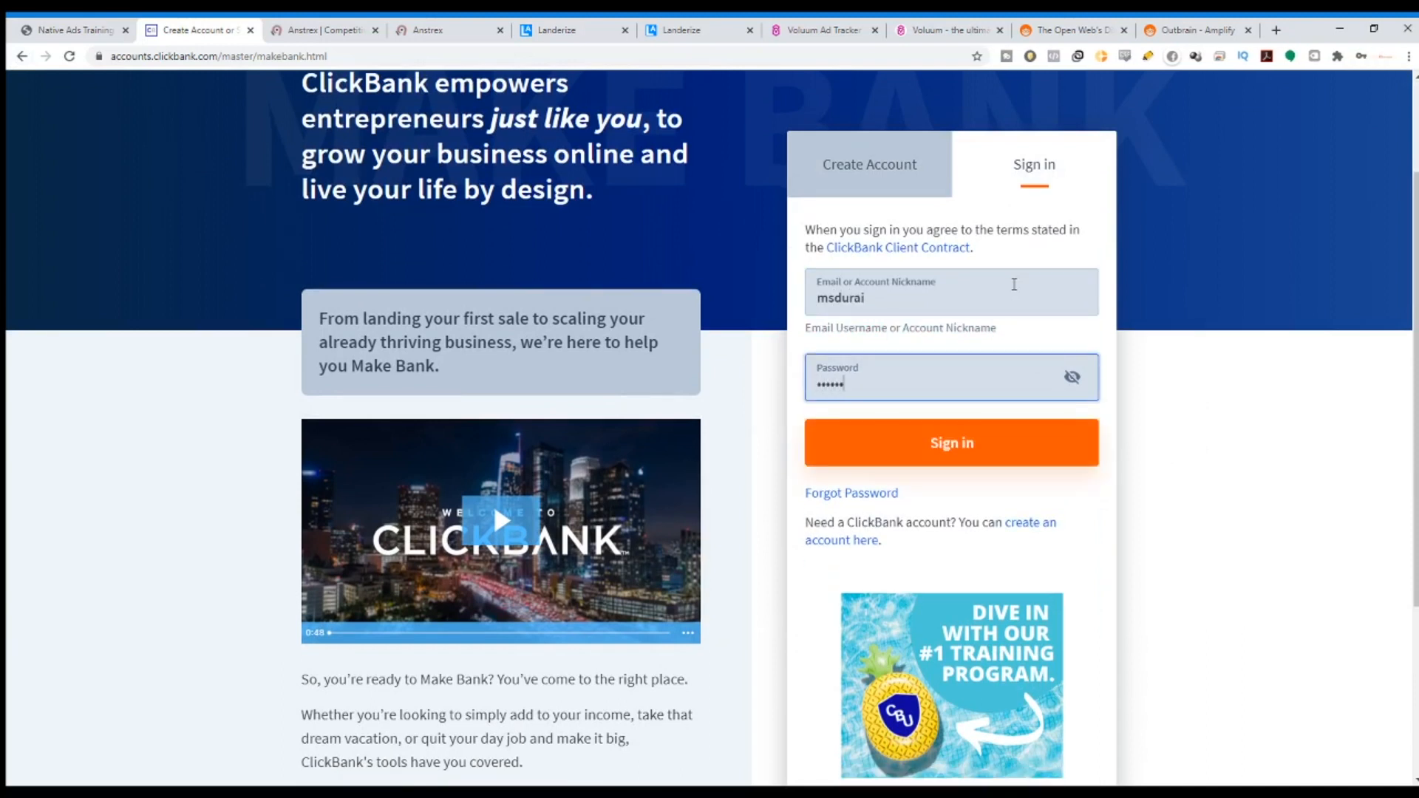
pyautogui.write('•••••••••••••')
pyautogui.press('Return')
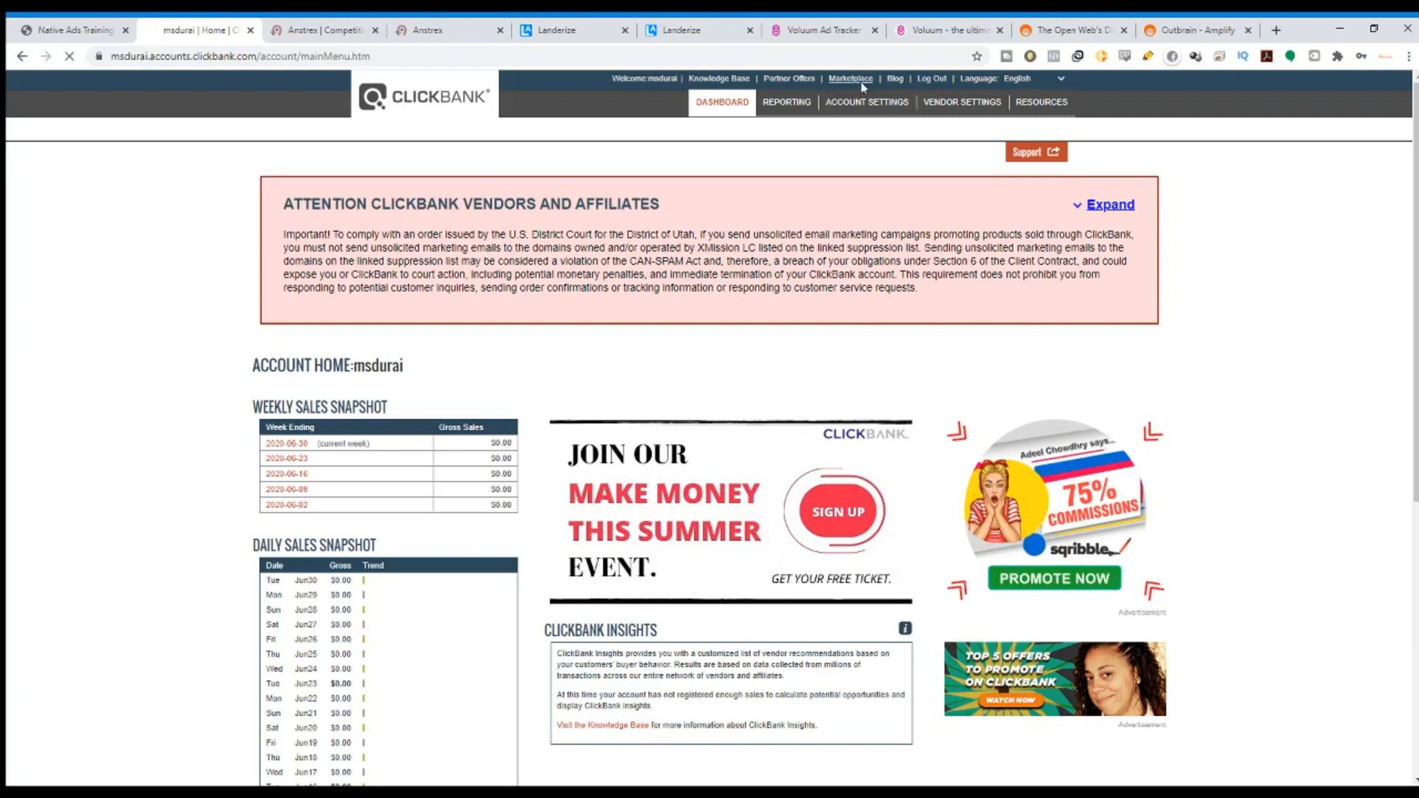
# Open the ClickBank Marketplace and look over its listings.
pyautogui.click(851, 78)
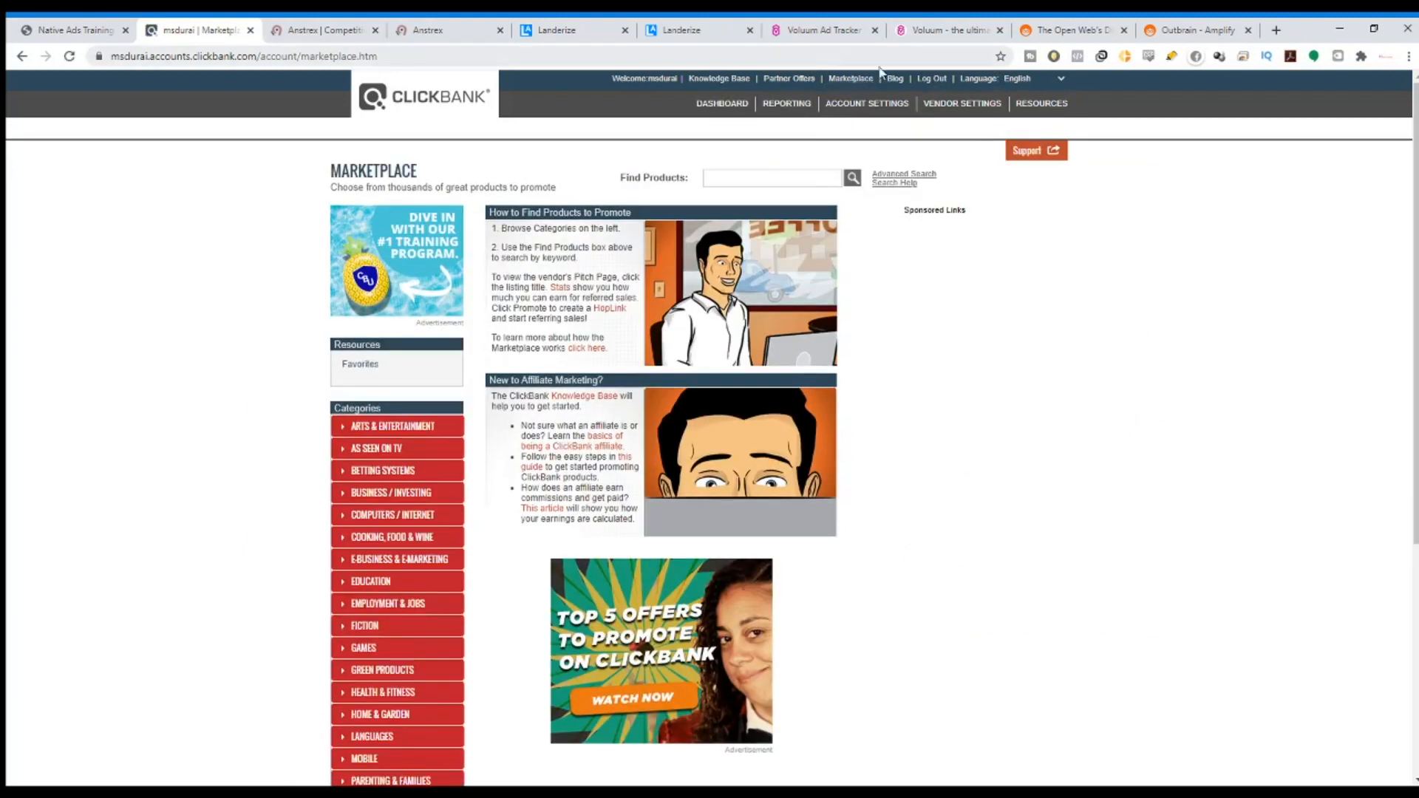
pyautogui.scroll(-4, 104, 532)
pyautogui.scroll(2, 353, 410)
pyautogui.scroll(-2, 382, 571)
pyautogui.scroll(-1, 586, 700)
pyautogui.scroll(4, 491, 517)
pyautogui.scroll(-4, 490, 518)
pyautogui.scroll(2, 387, 452)
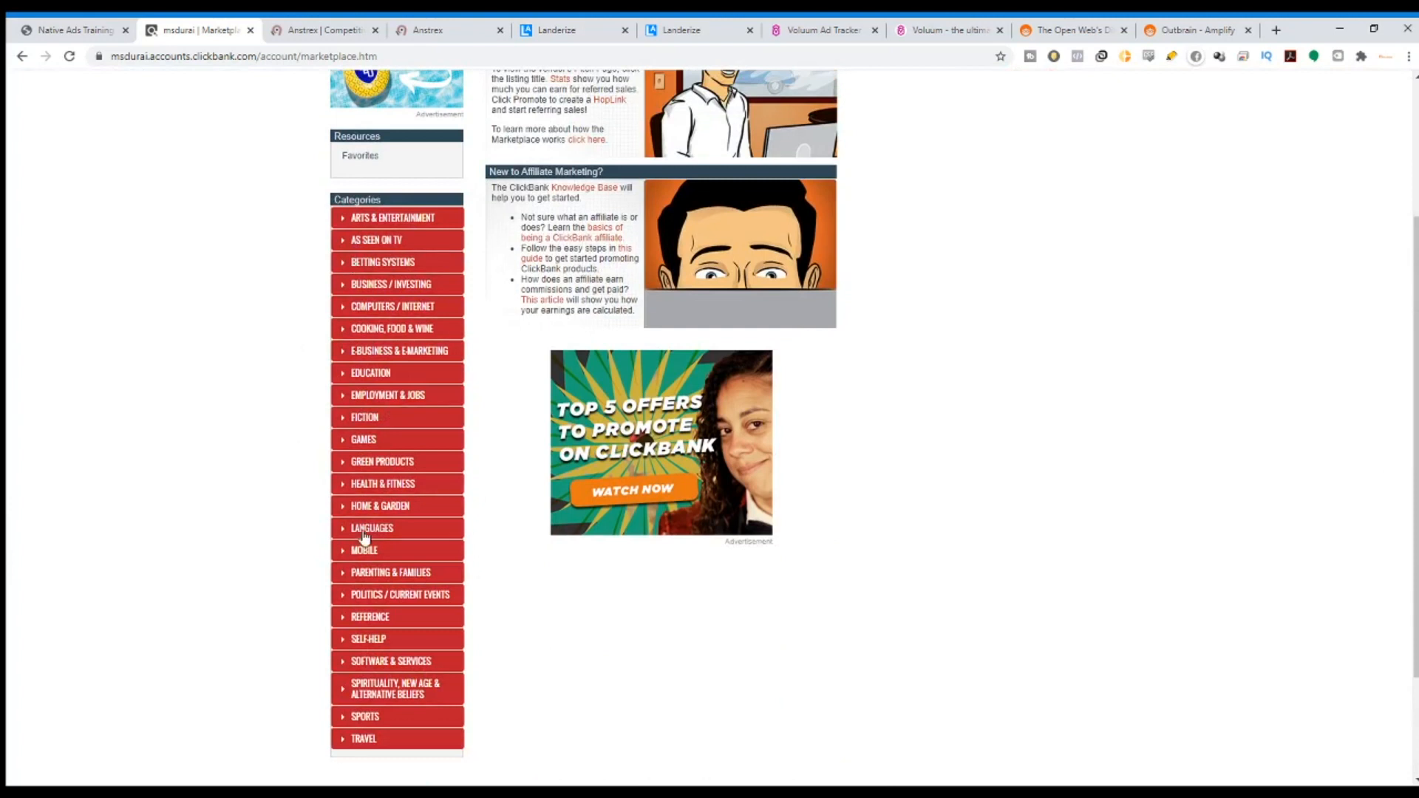
# Expand the HEALTH & FITNESS category and list all its offers.
pyautogui.click(345, 487)
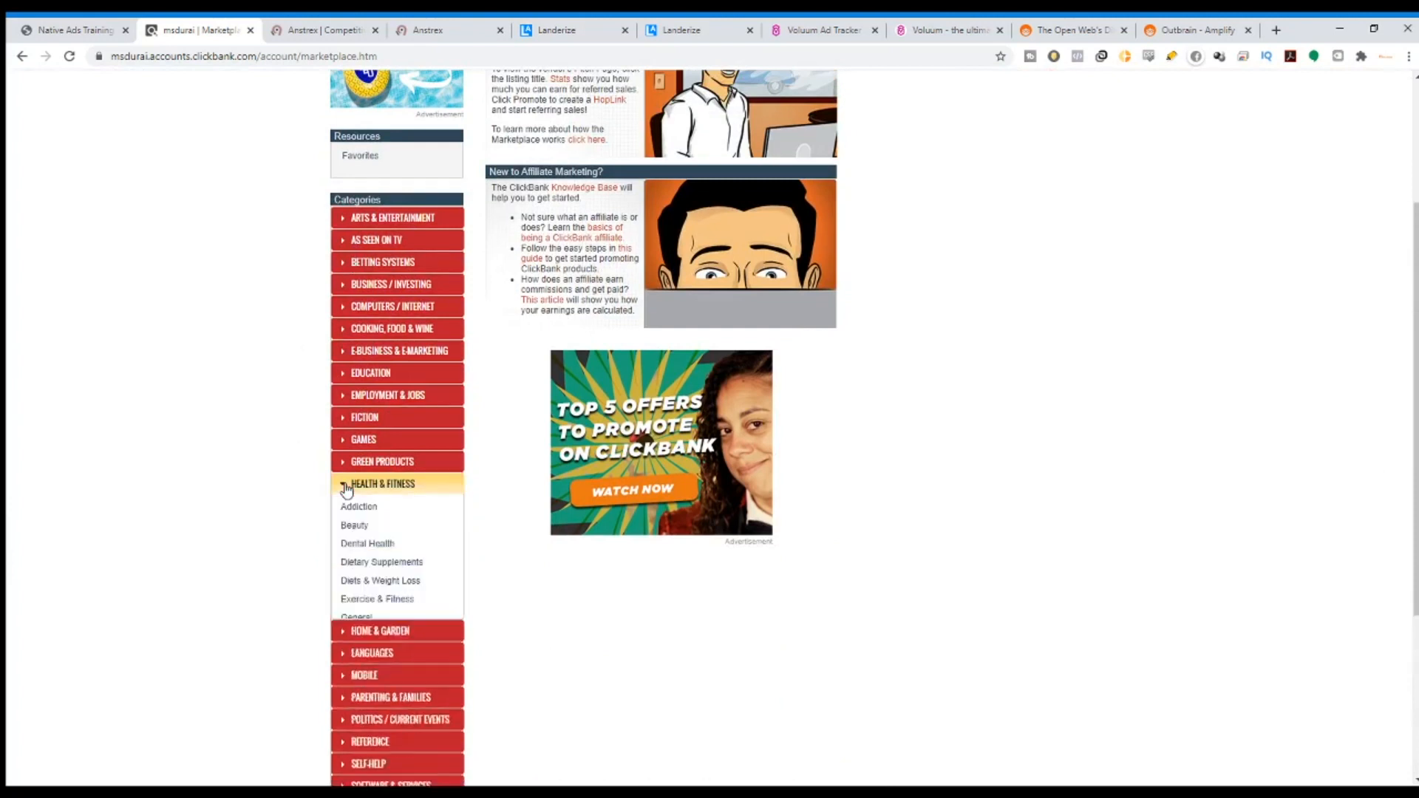
pyautogui.scroll(-1, 347, 494)
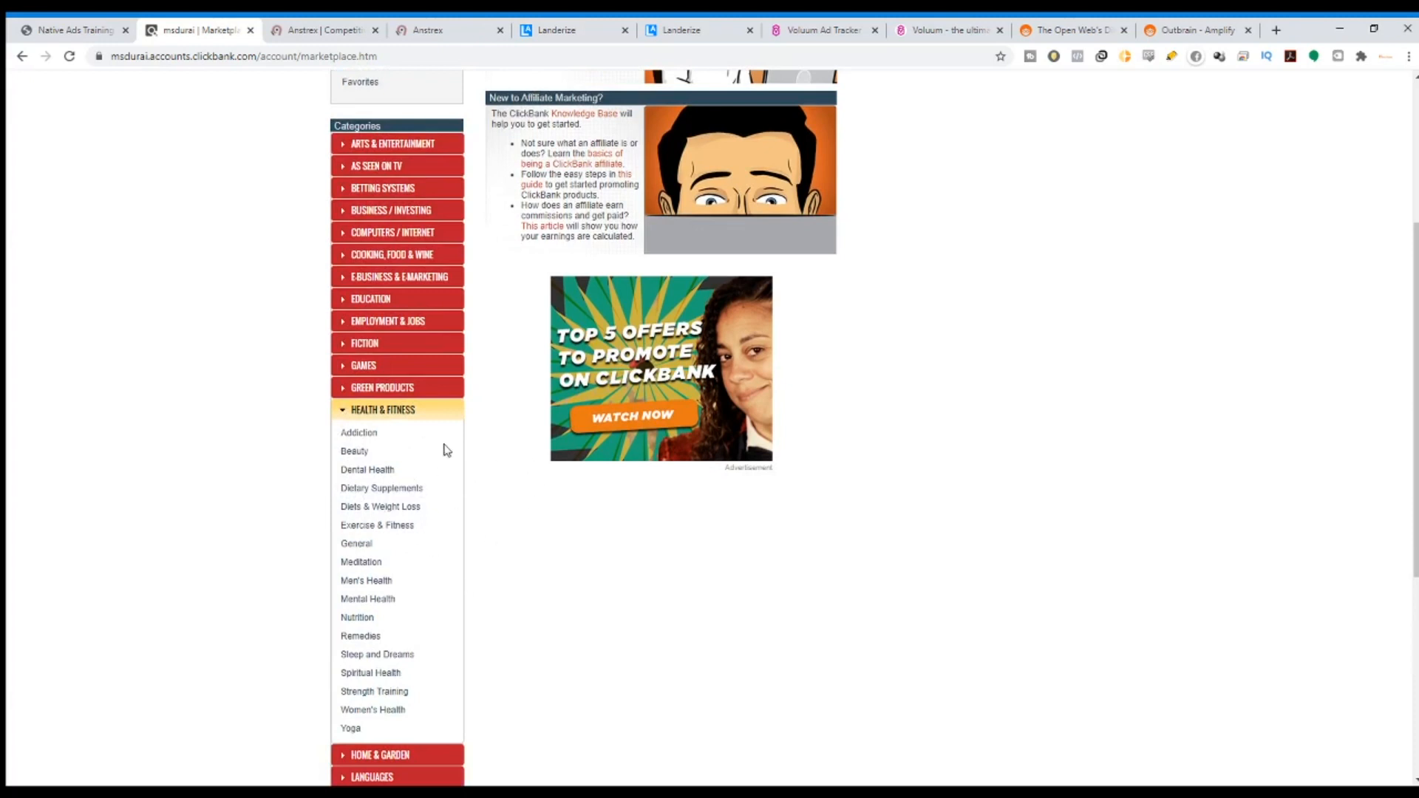
pyautogui.click(379, 411)
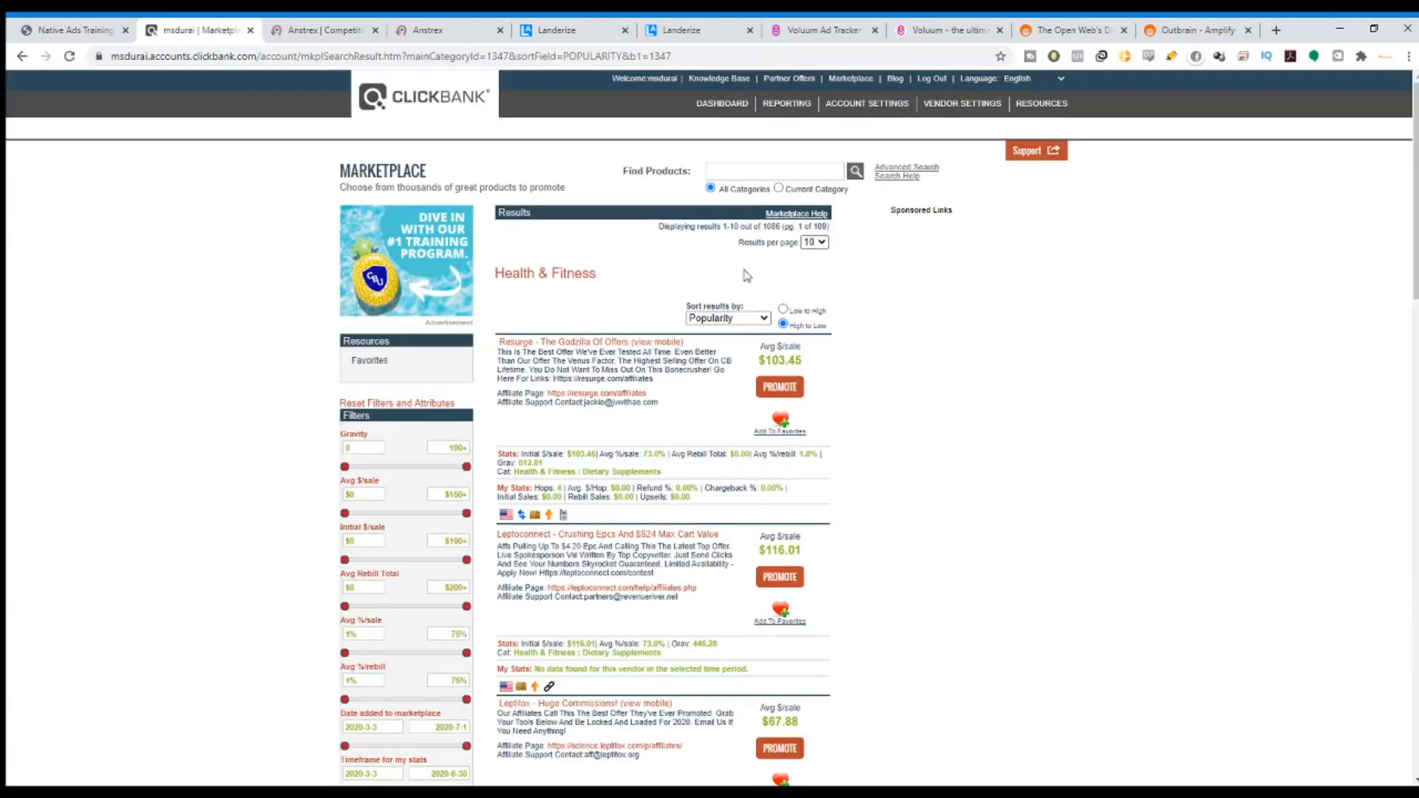
# Narrow the Health & Fitness offers to the Diets & Weight Loss subcategory.
pyautogui.scroll(-15, 399, 414)
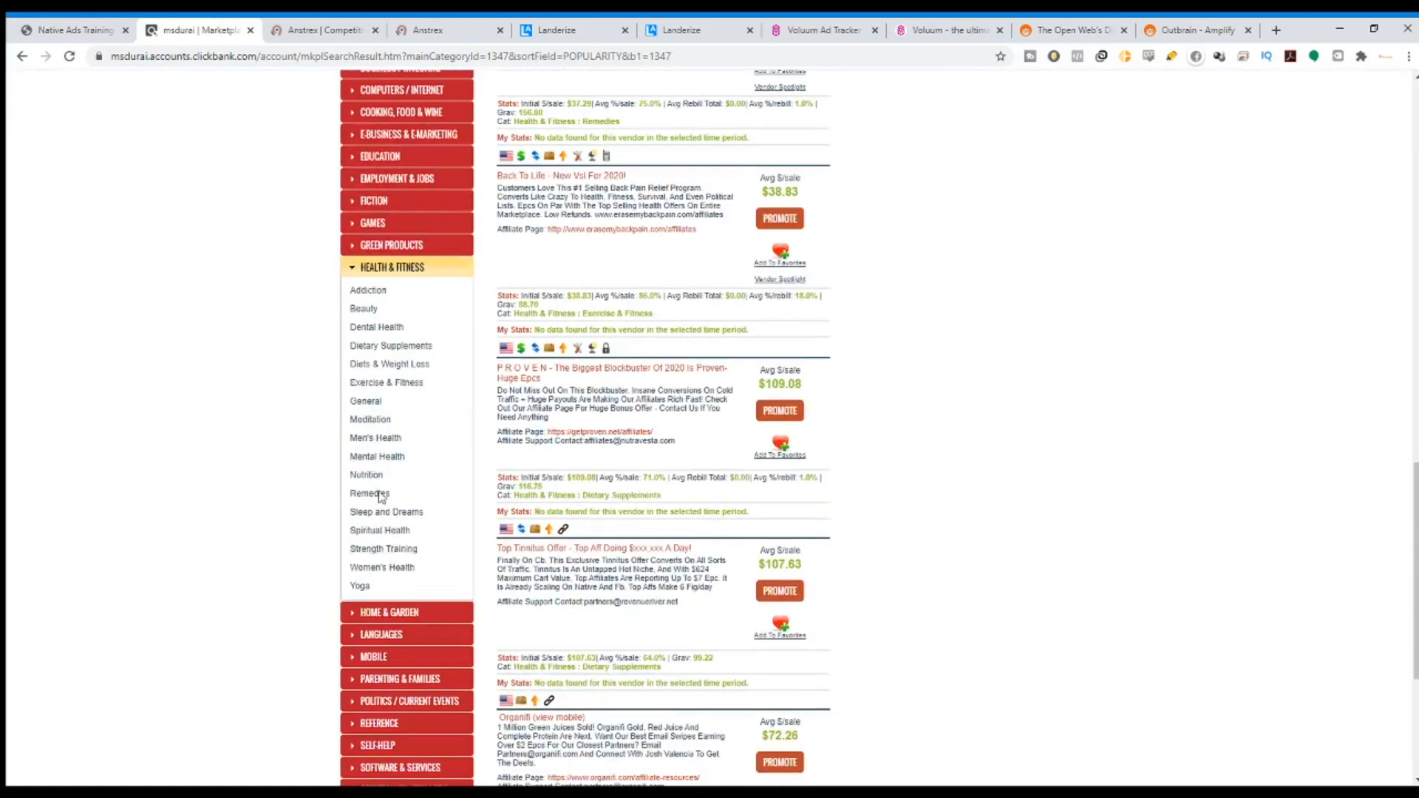
pyautogui.click(382, 365)
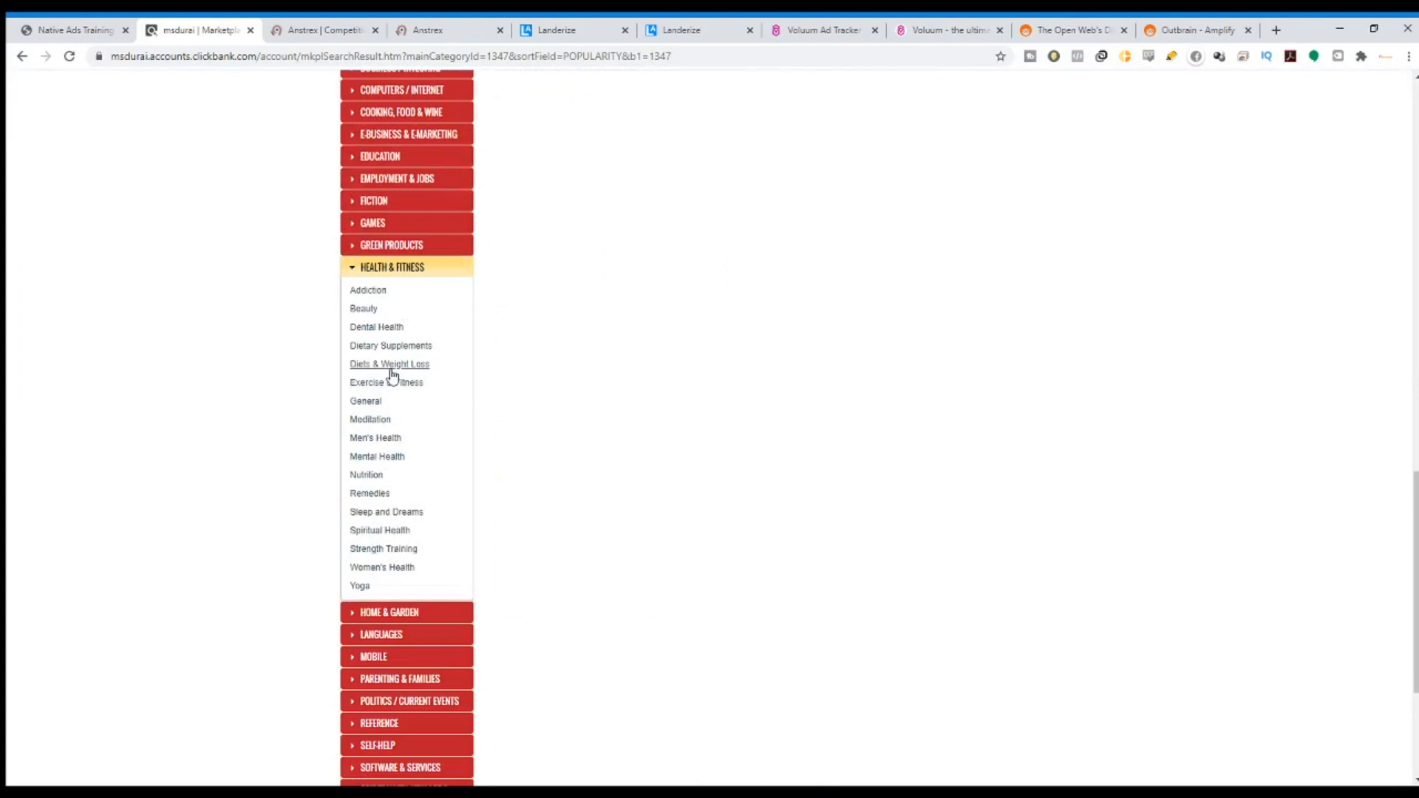
pyautogui.scroll(15, 537, 225)
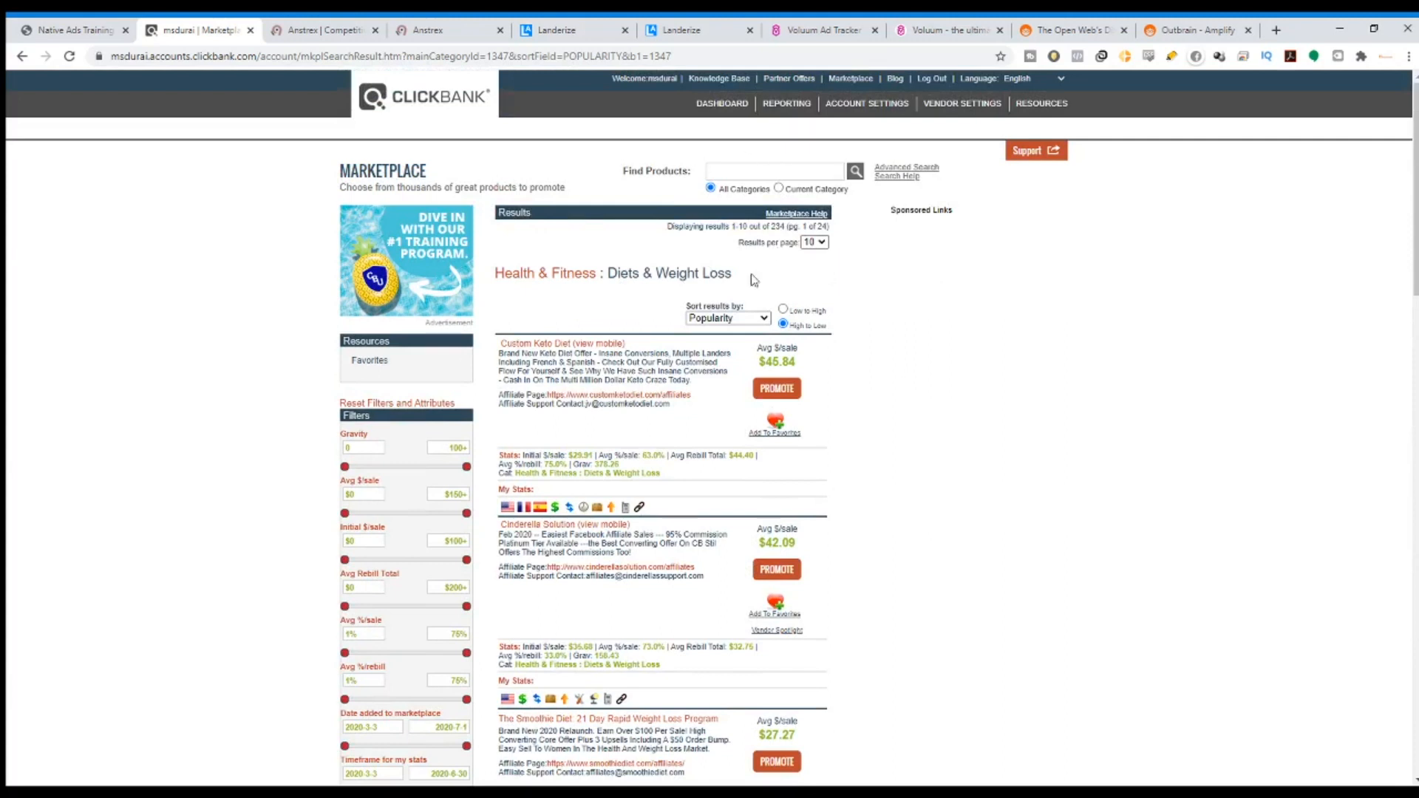
# Sort the offers by Gravity, check Custom Keto Diet's score, then go to Anstrex.
pyautogui.click(731, 323)
pyautogui.click(726, 411)
pyautogui.moveTo(572, 465); pyautogui.dragTo(616, 463)
pyautogui.scroll(-8, 602, 406)
pyautogui.scroll(8, 589, 448)
pyautogui.scroll(1, 589, 449)
pyautogui.click(319, 28)
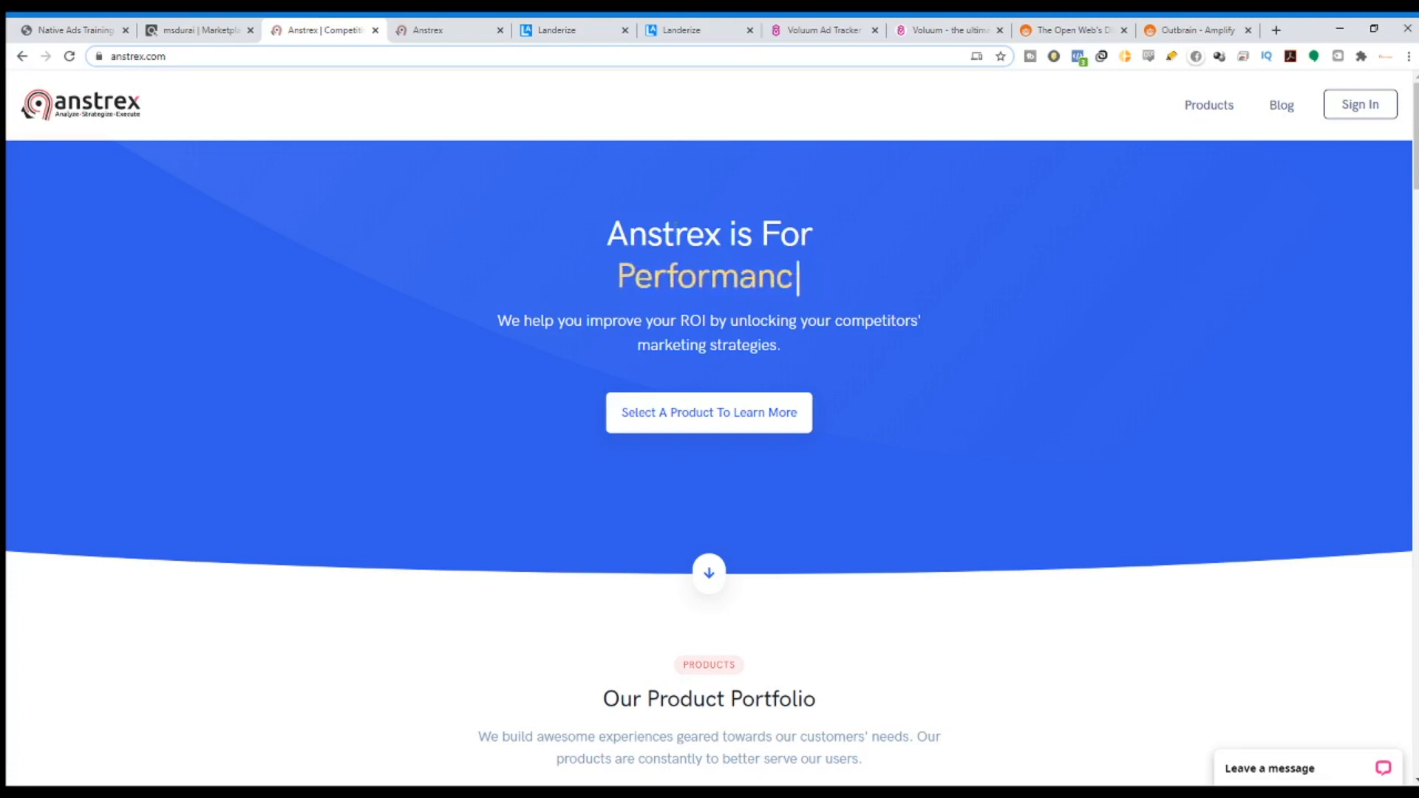
# Go to the Anstrex native ad listing and clear its existing filters.
pyautogui.click(449, 28)
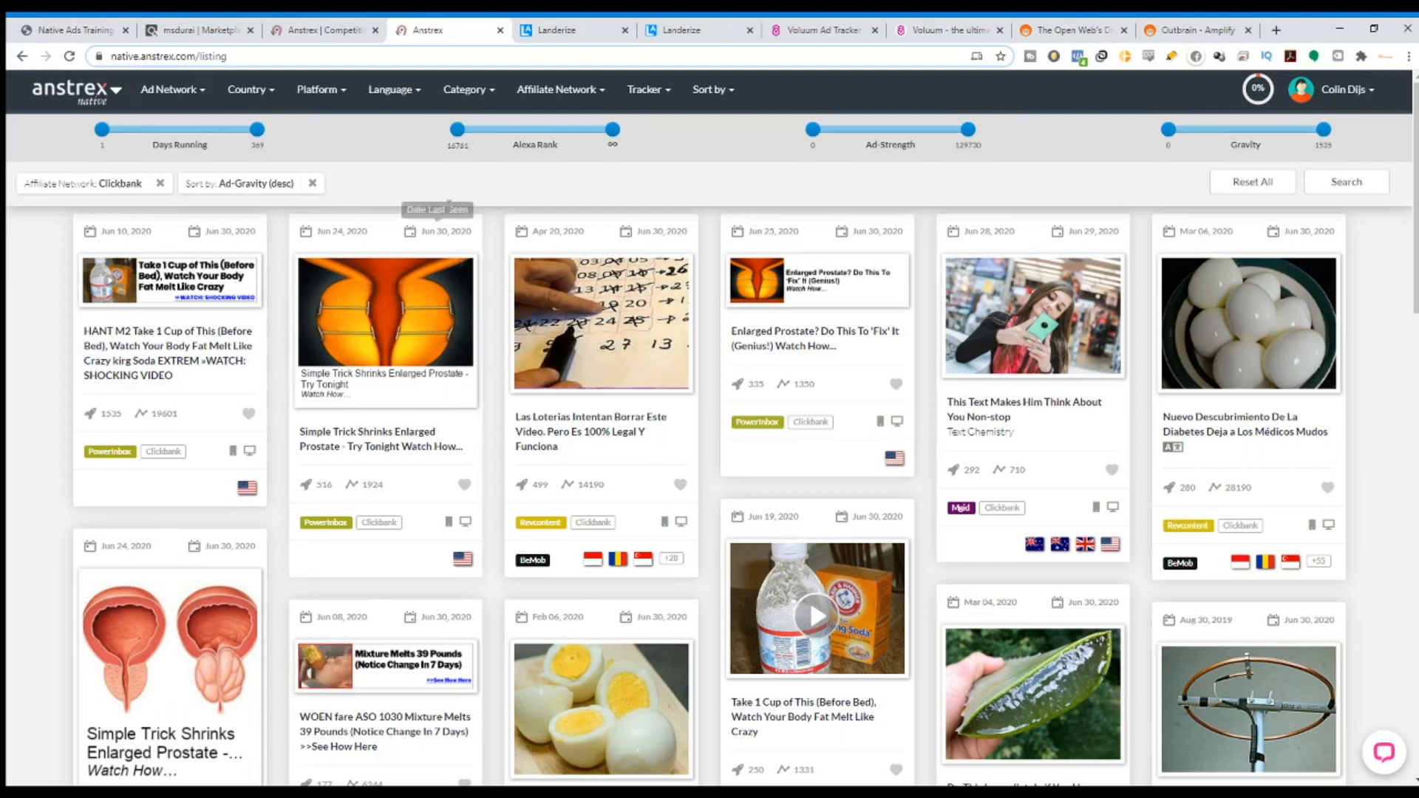
pyautogui.click(312, 183)
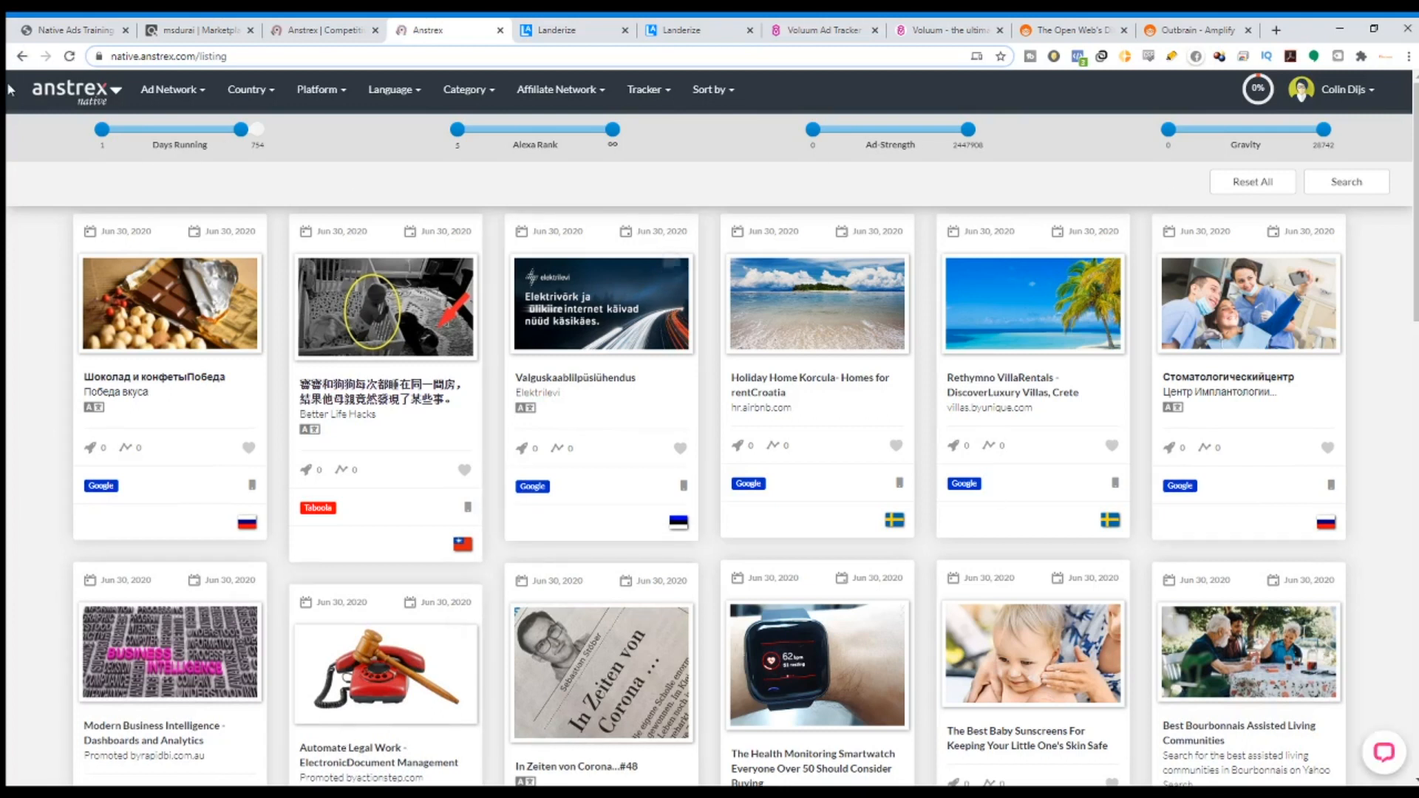
pyautogui.click(82, 101)
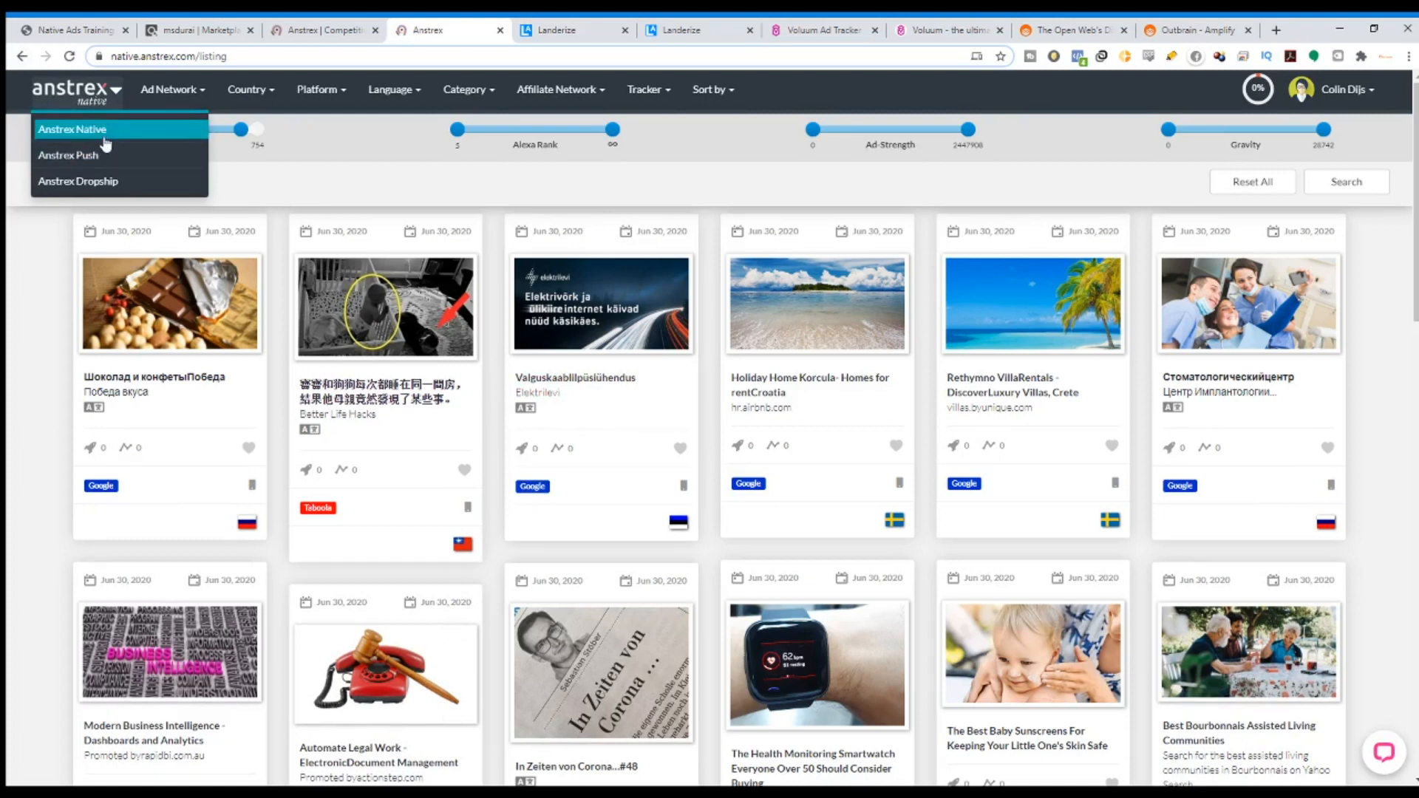
pyautogui.click(402, 133)
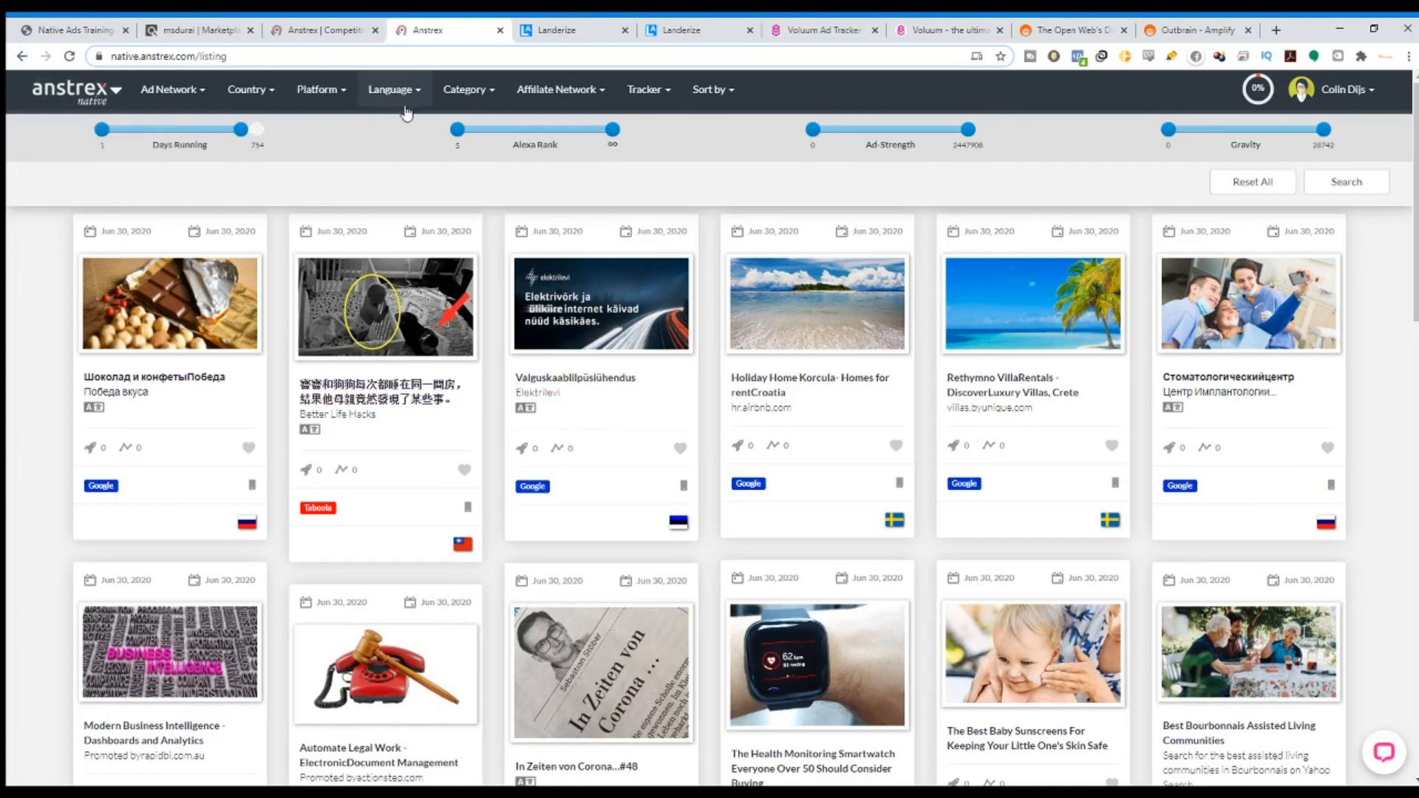
# Filter the listing to English ads and open the Holiday Home Korcula ad.
pyautogui.click(410, 96)
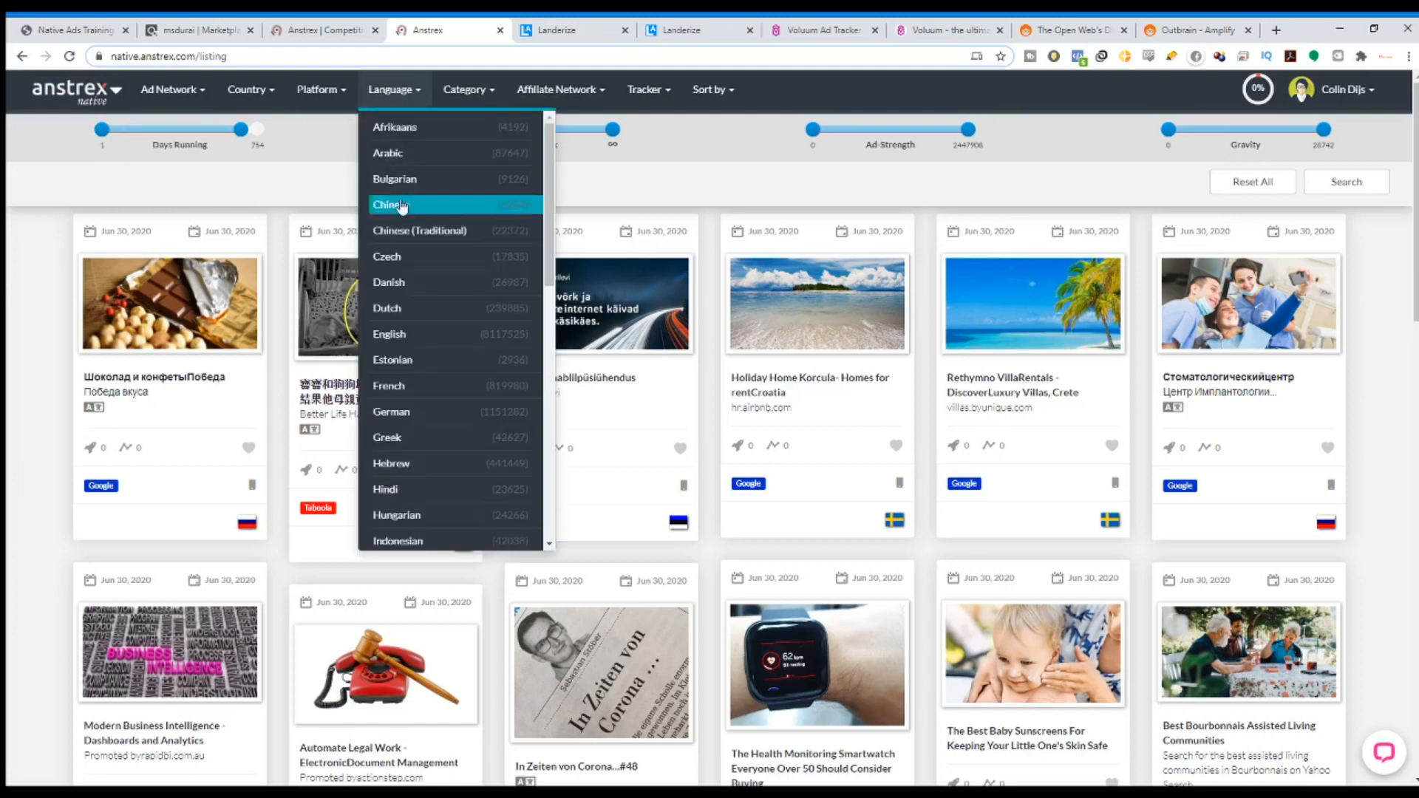
pyautogui.click(429, 334)
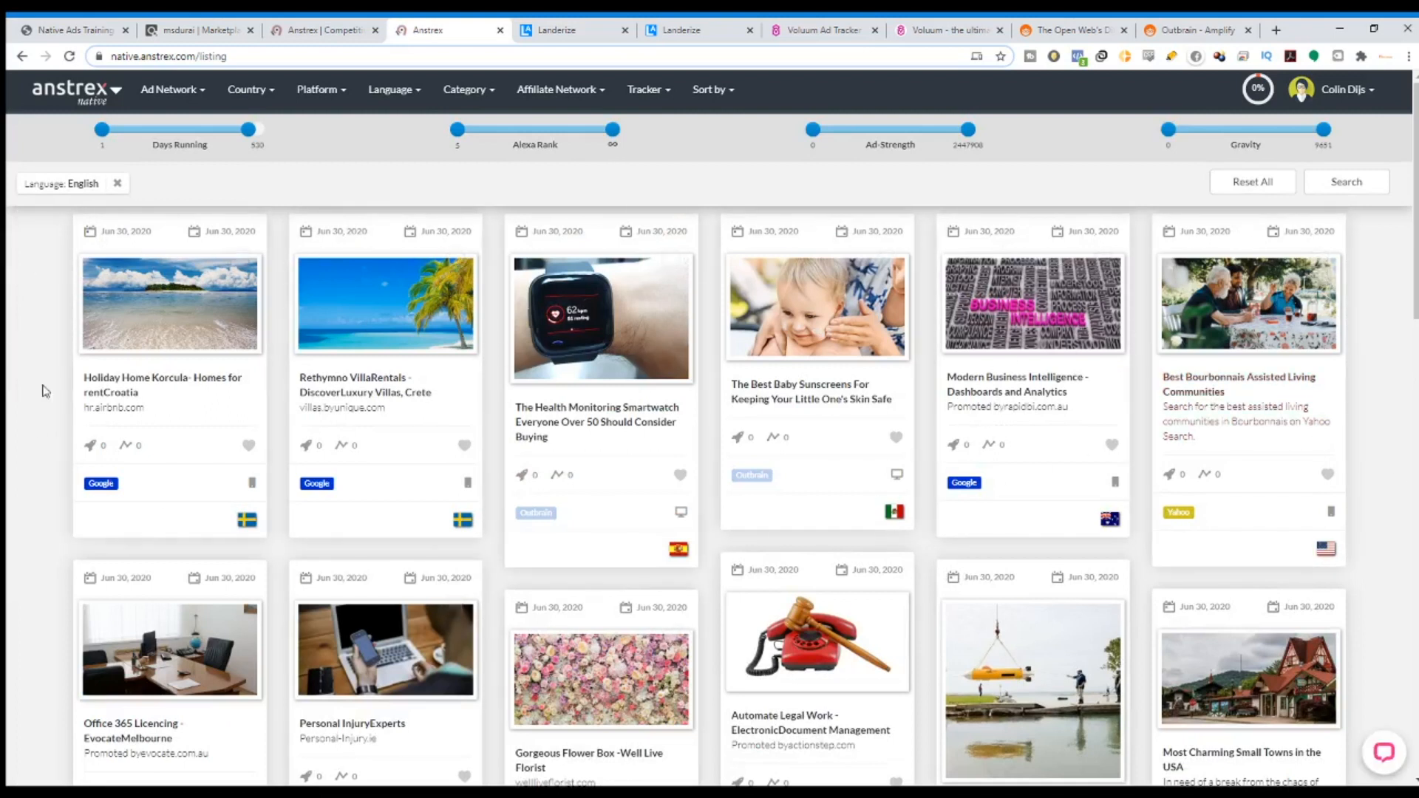
pyautogui.click(157, 383)
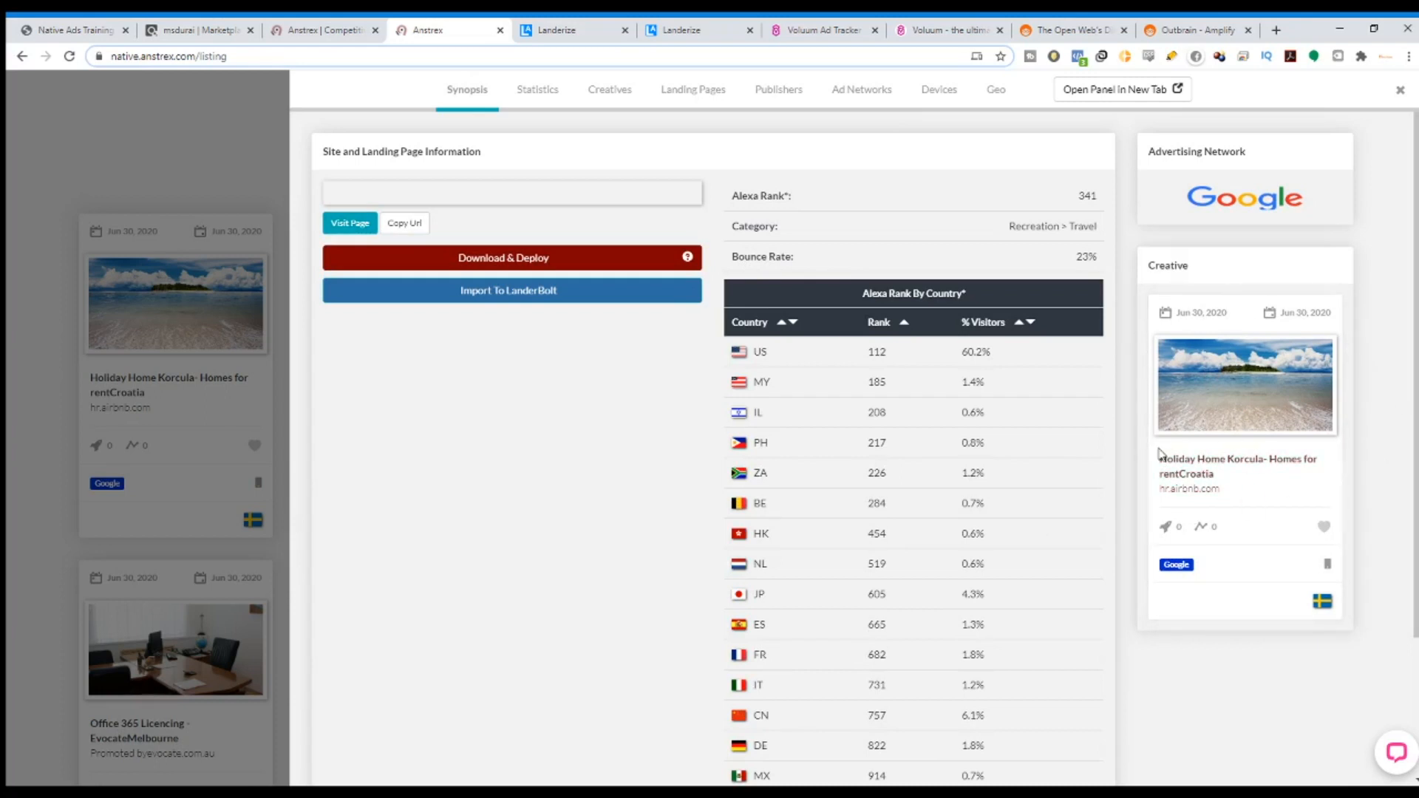
# Close the ad details and sort the listing by Ad-Gravity, highest first.
pyautogui.click(7, 309)
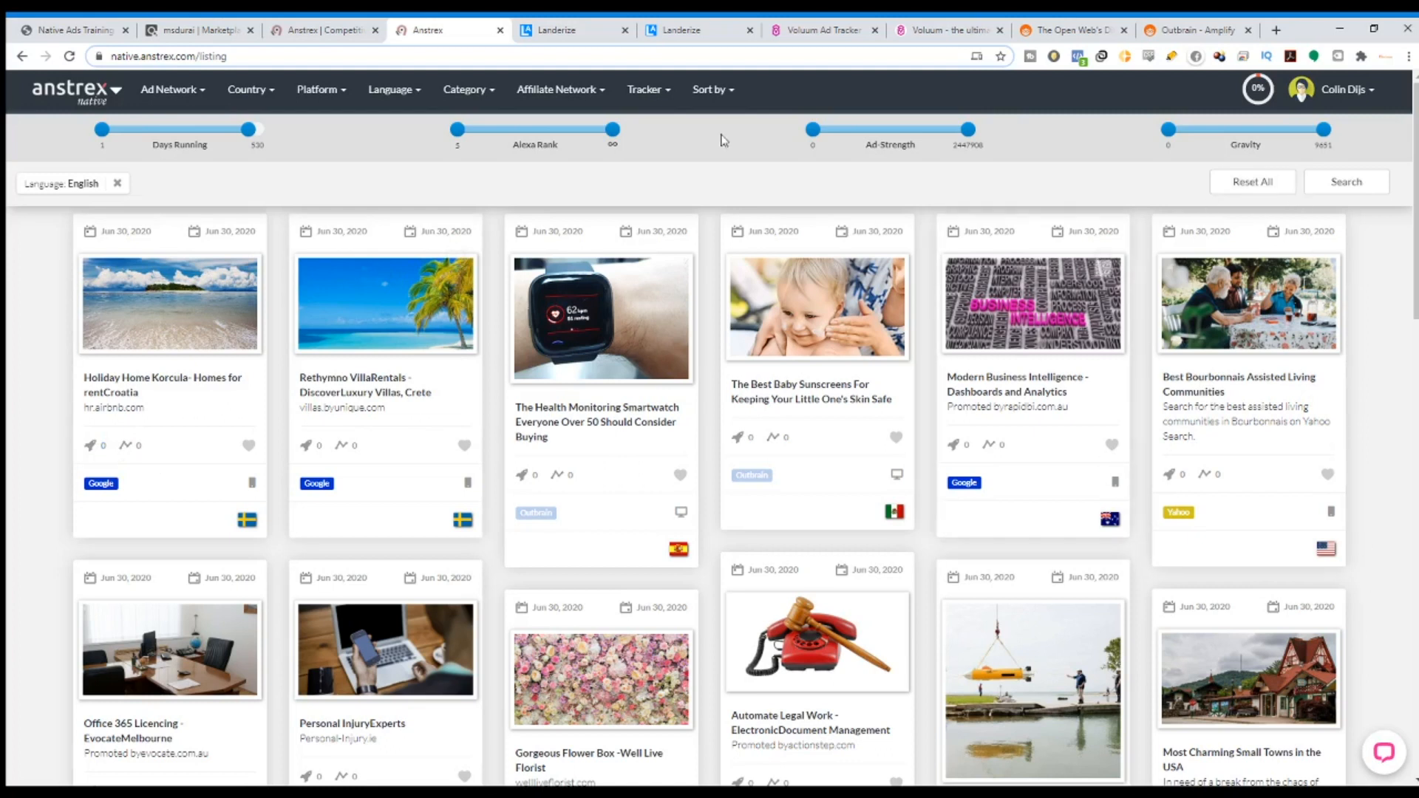
pyautogui.click(740, 101)
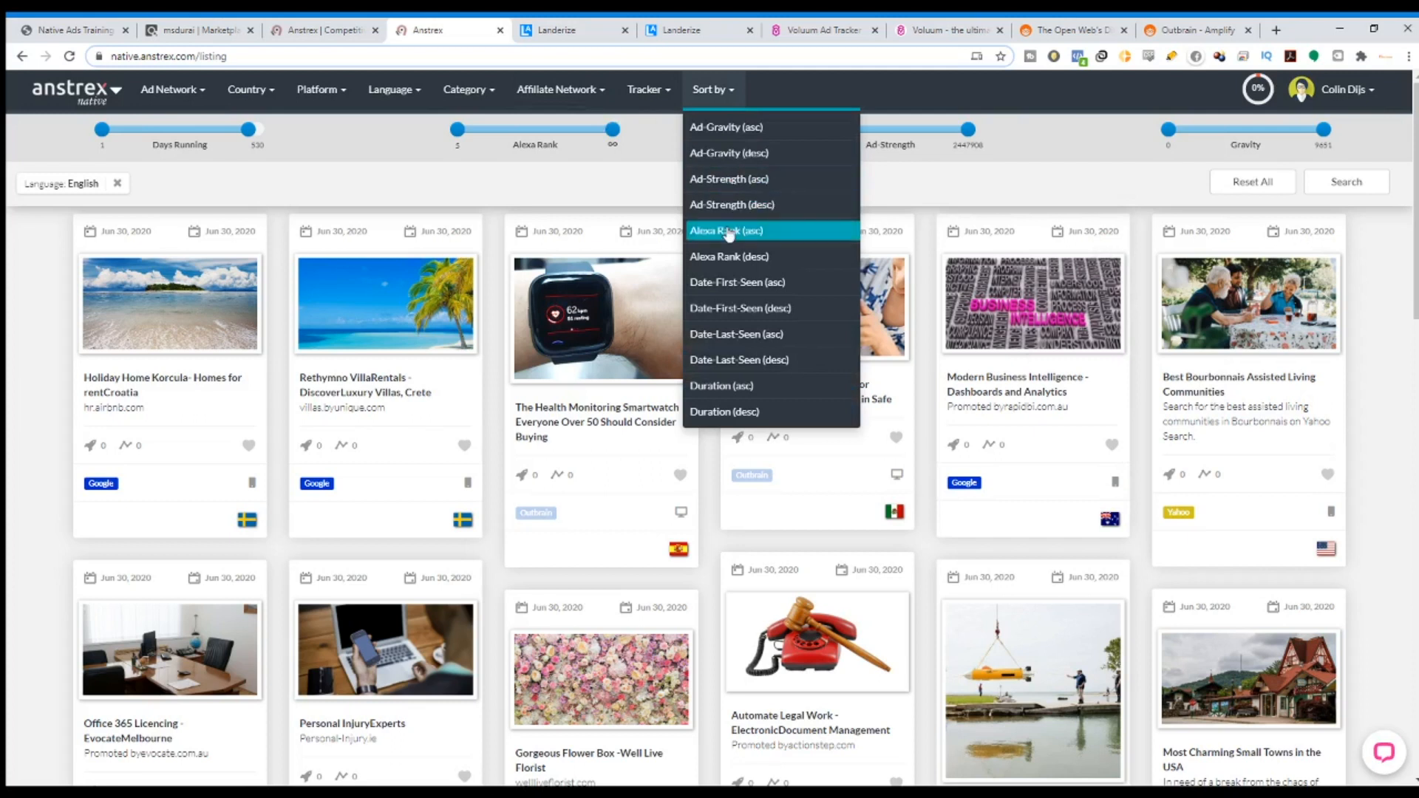
pyautogui.click(740, 154)
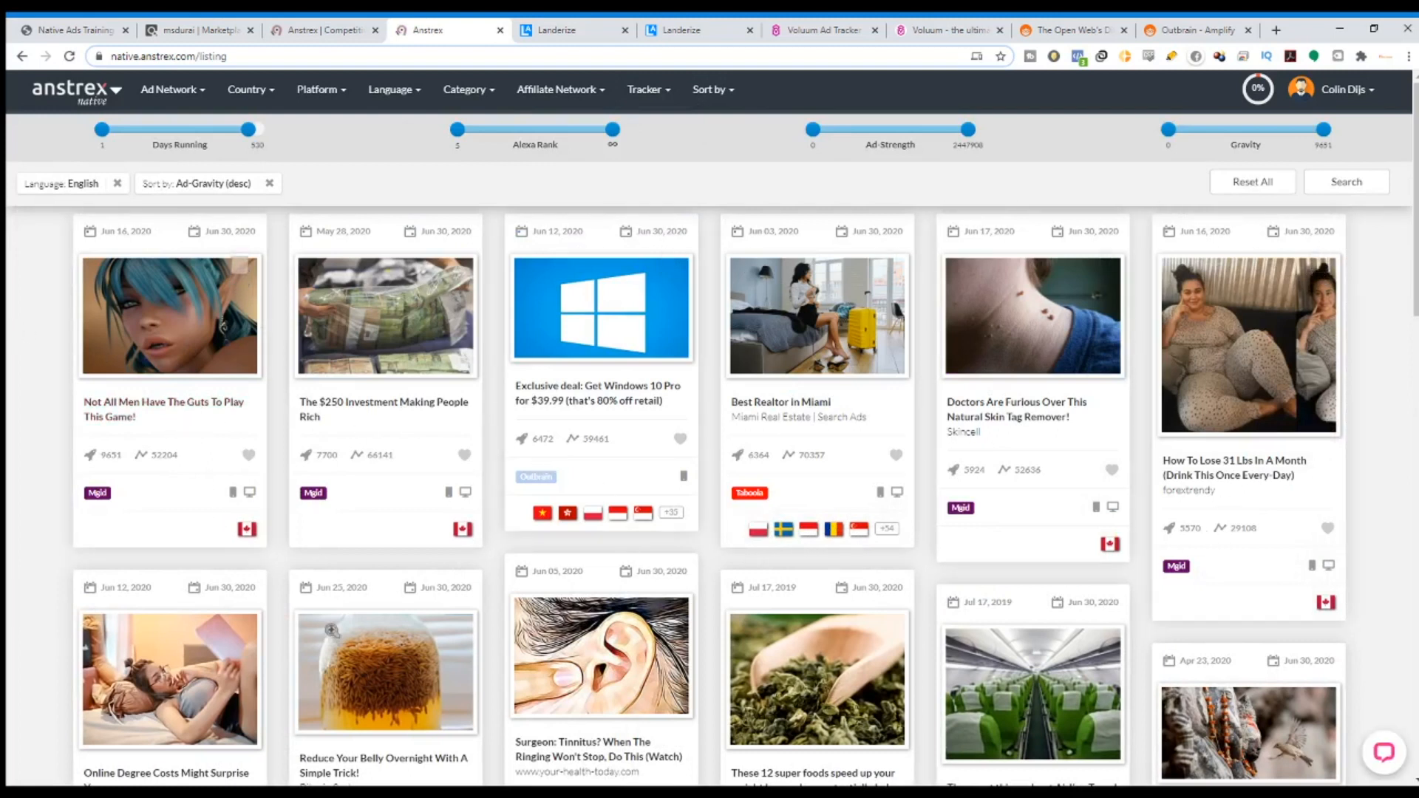
# Limit Days Running to at most 9 and open the top Tom Selleck ad.
pyautogui.scroll(-3, 294, 618)
pyautogui.scroll(2, 294, 617)
pyautogui.scroll(1, 251, 161)
pyautogui.moveTo(248, 129); pyautogui.dragTo(153, 148)
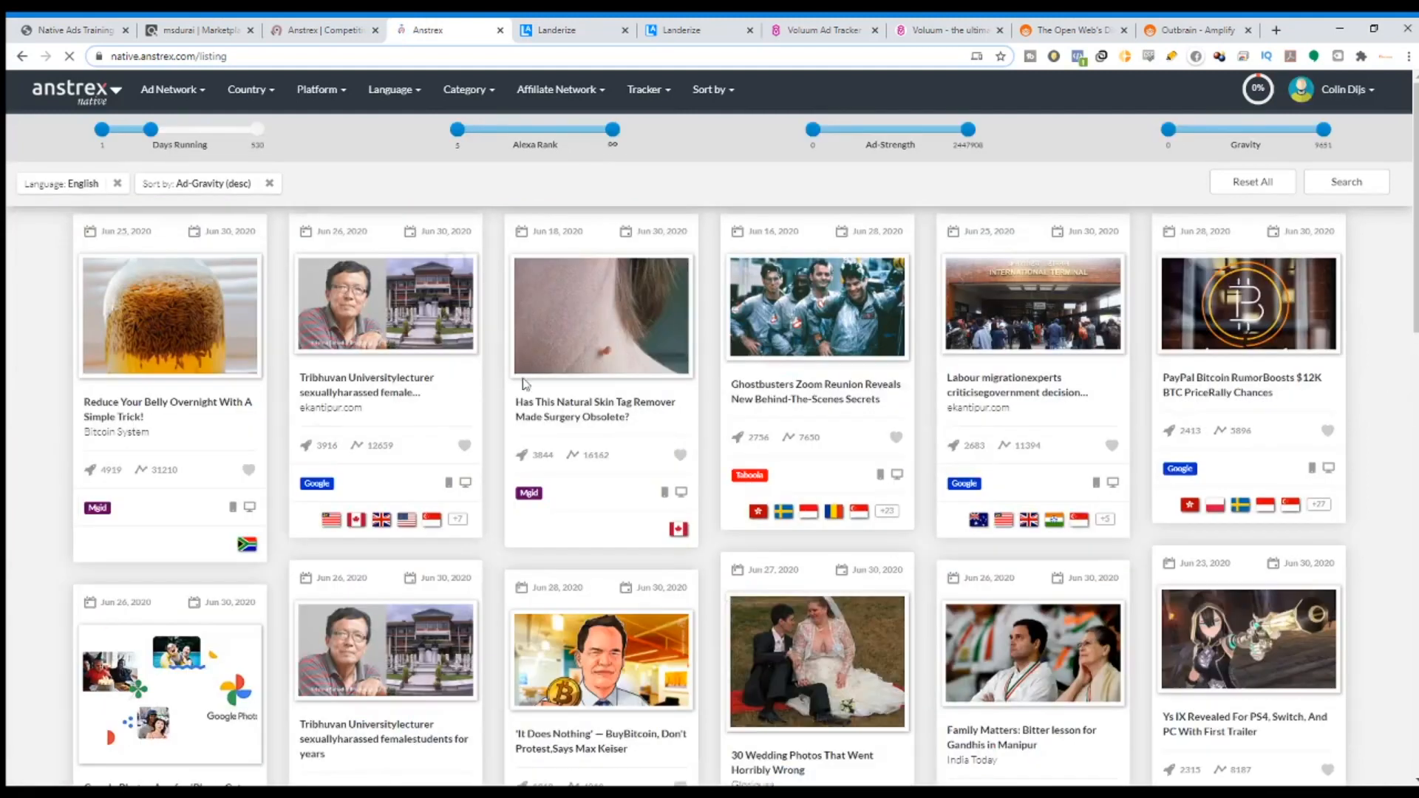
pyautogui.scroll(-4, 487, 244)
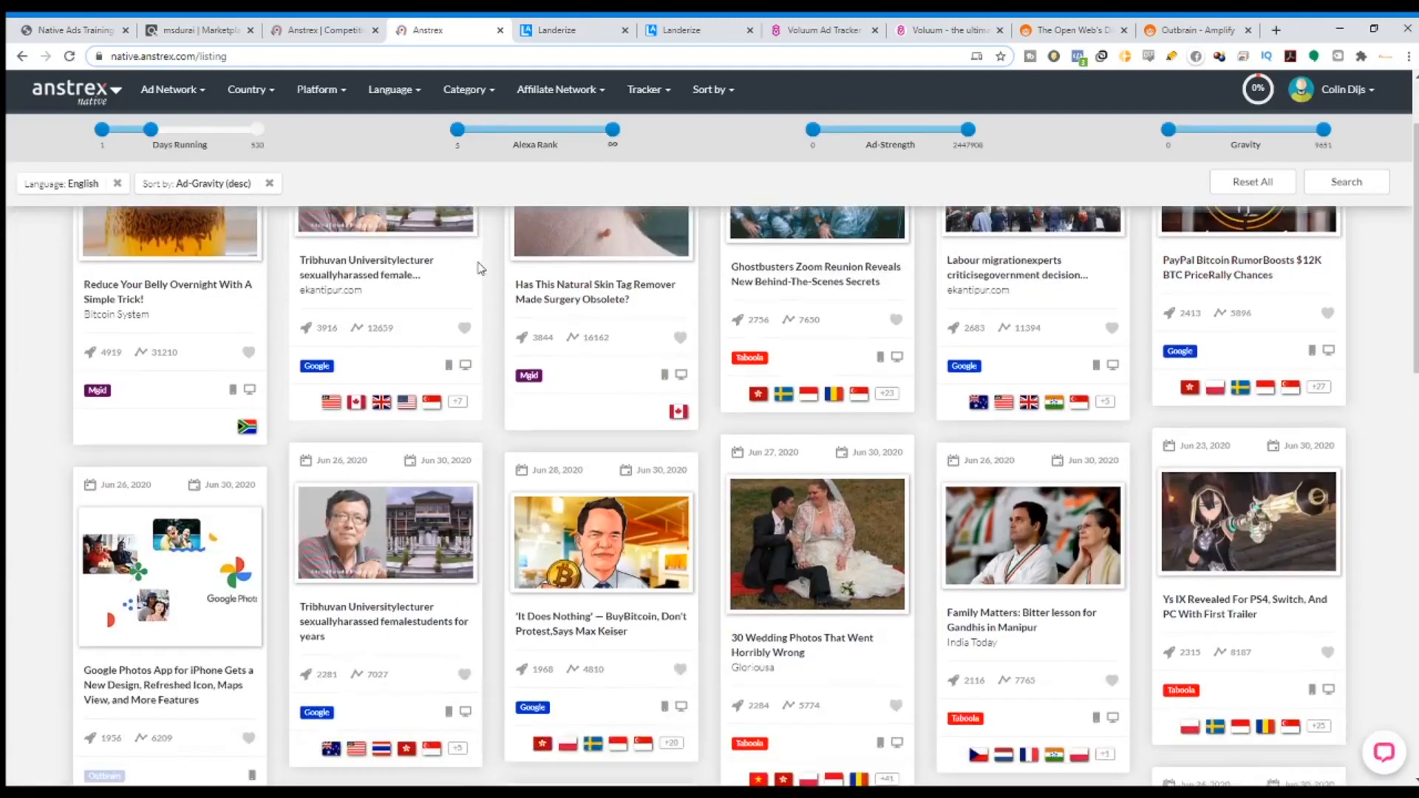
pyautogui.scroll(-2, 279, 503)
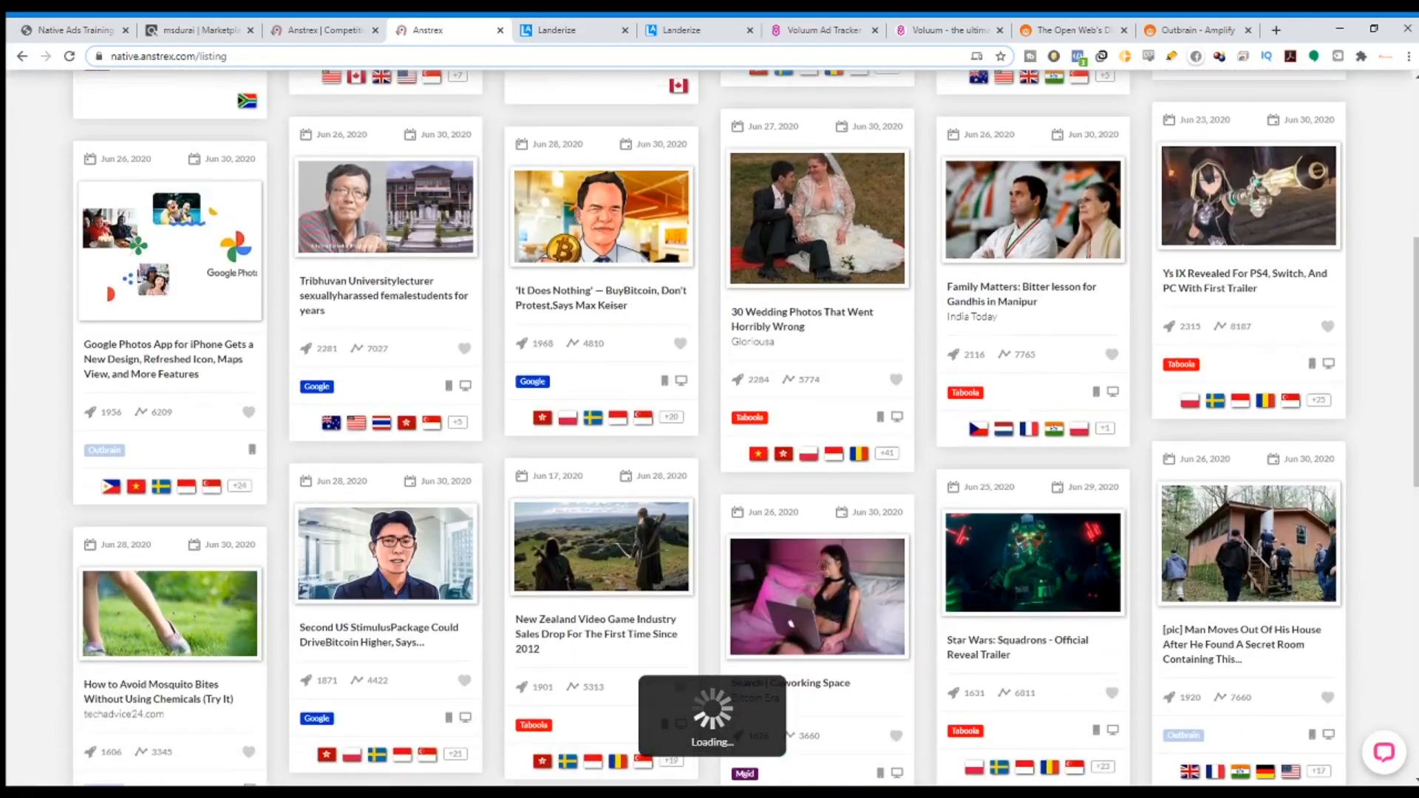
pyautogui.scroll(6, 279, 503)
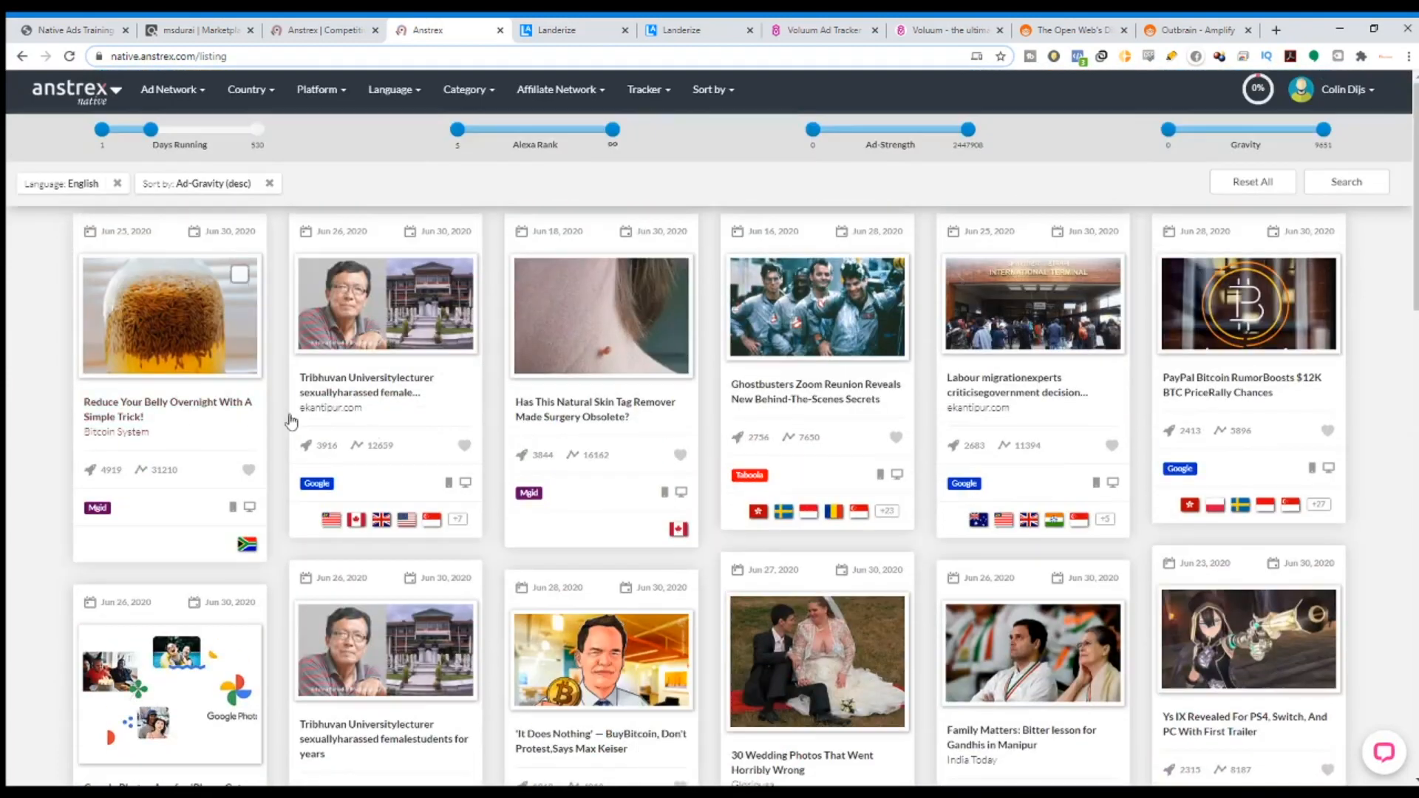
pyautogui.click(137, 420)
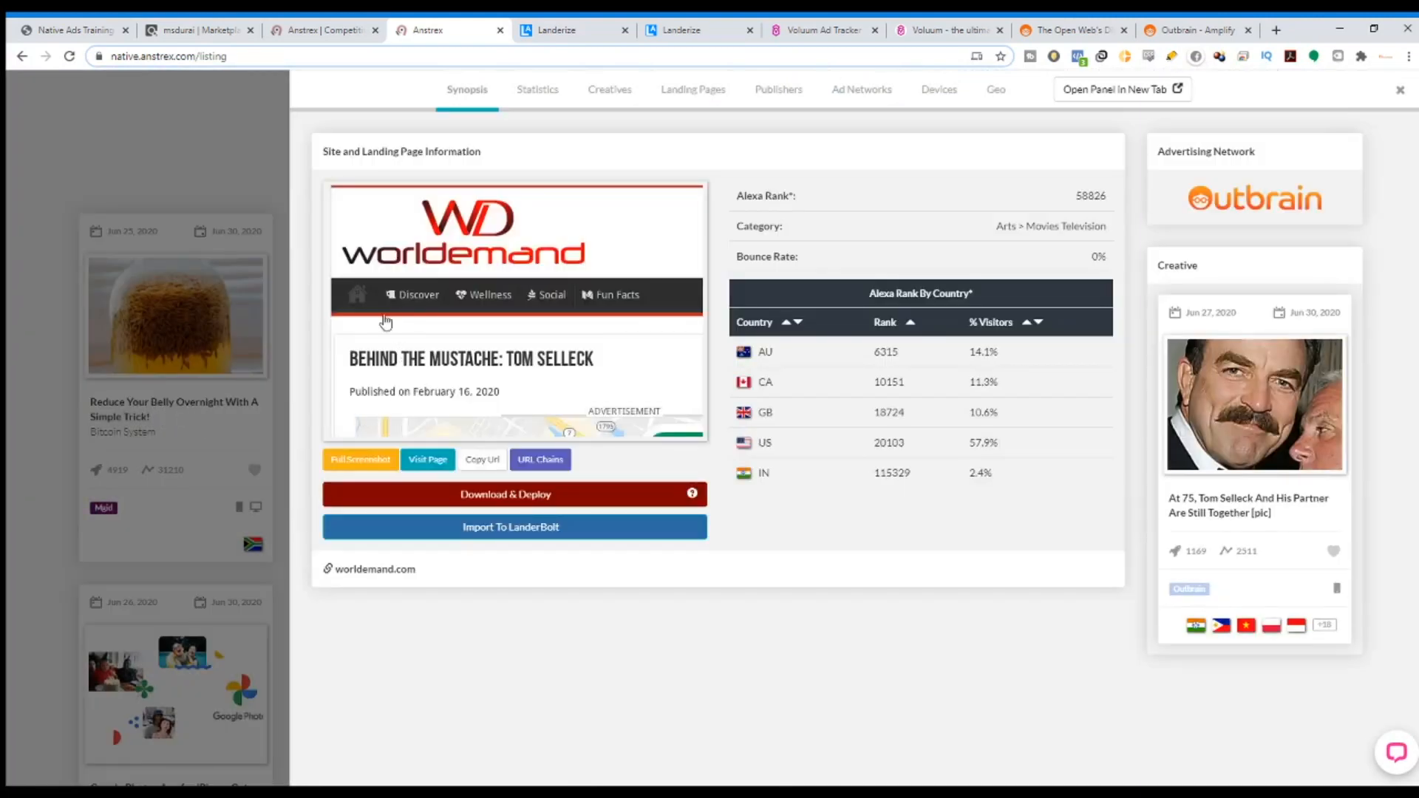
# Open the ad's worldemand landing article and follow its advertised smartwatch link.
pyautogui.click(427, 459)
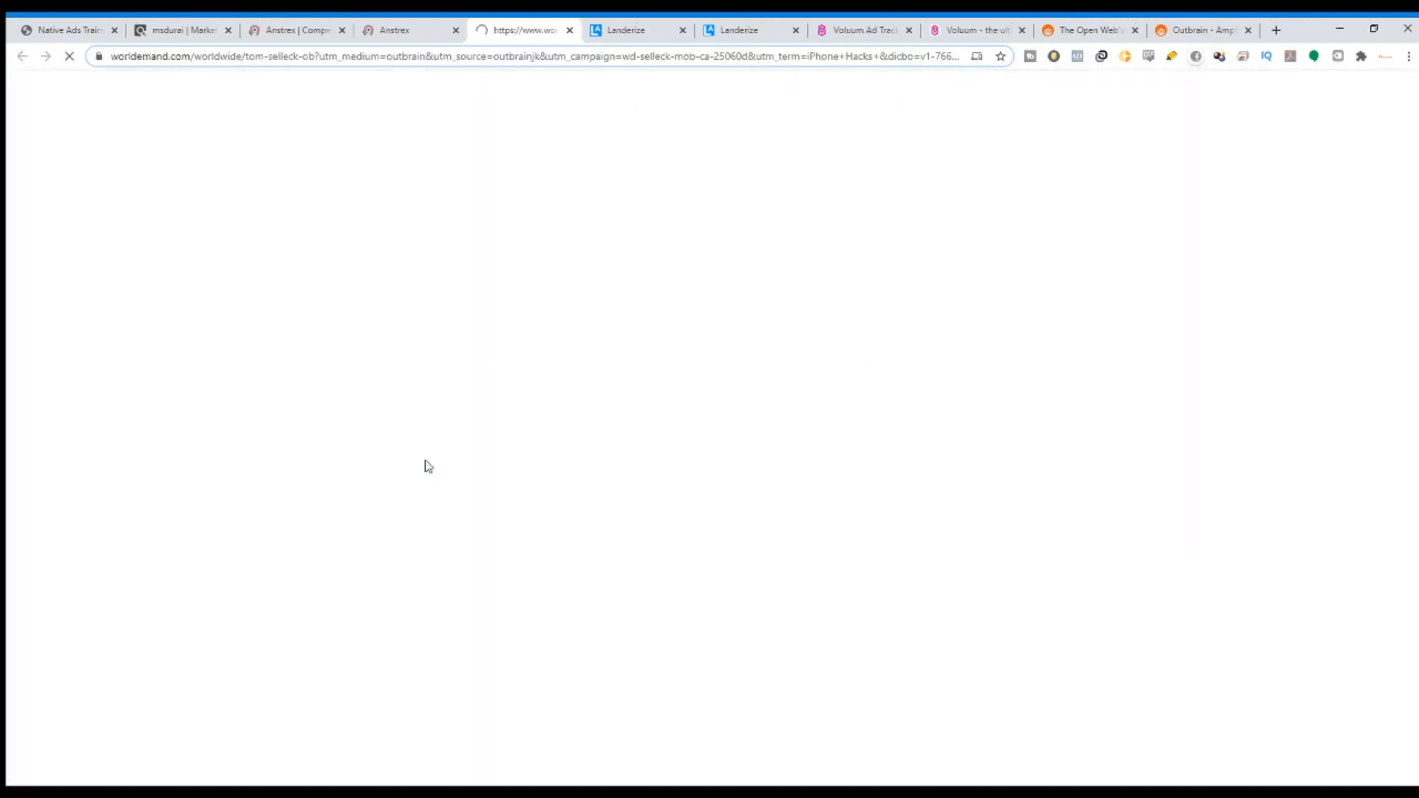
pyautogui.scroll(-5, 607, 292)
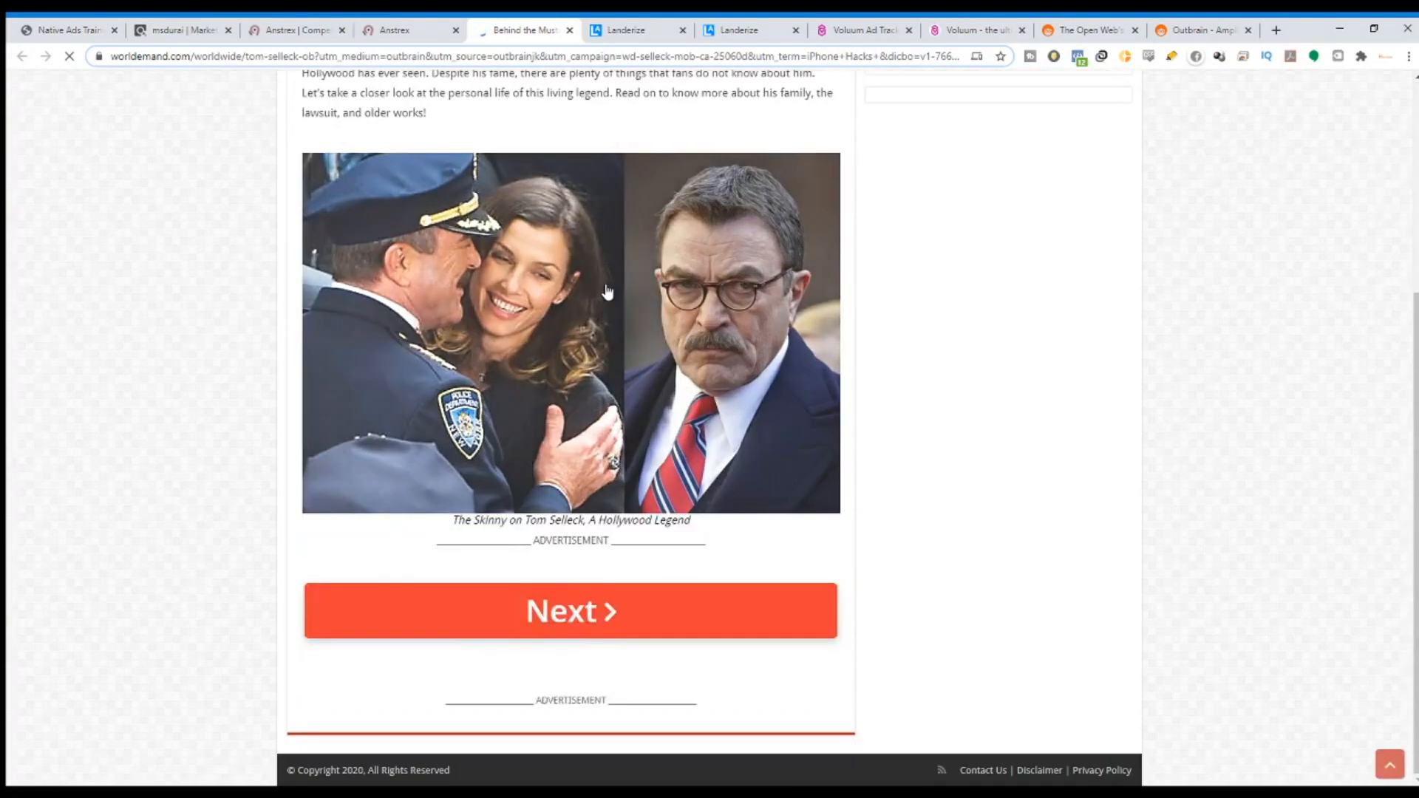
pyautogui.scroll(-7, 912, 643)
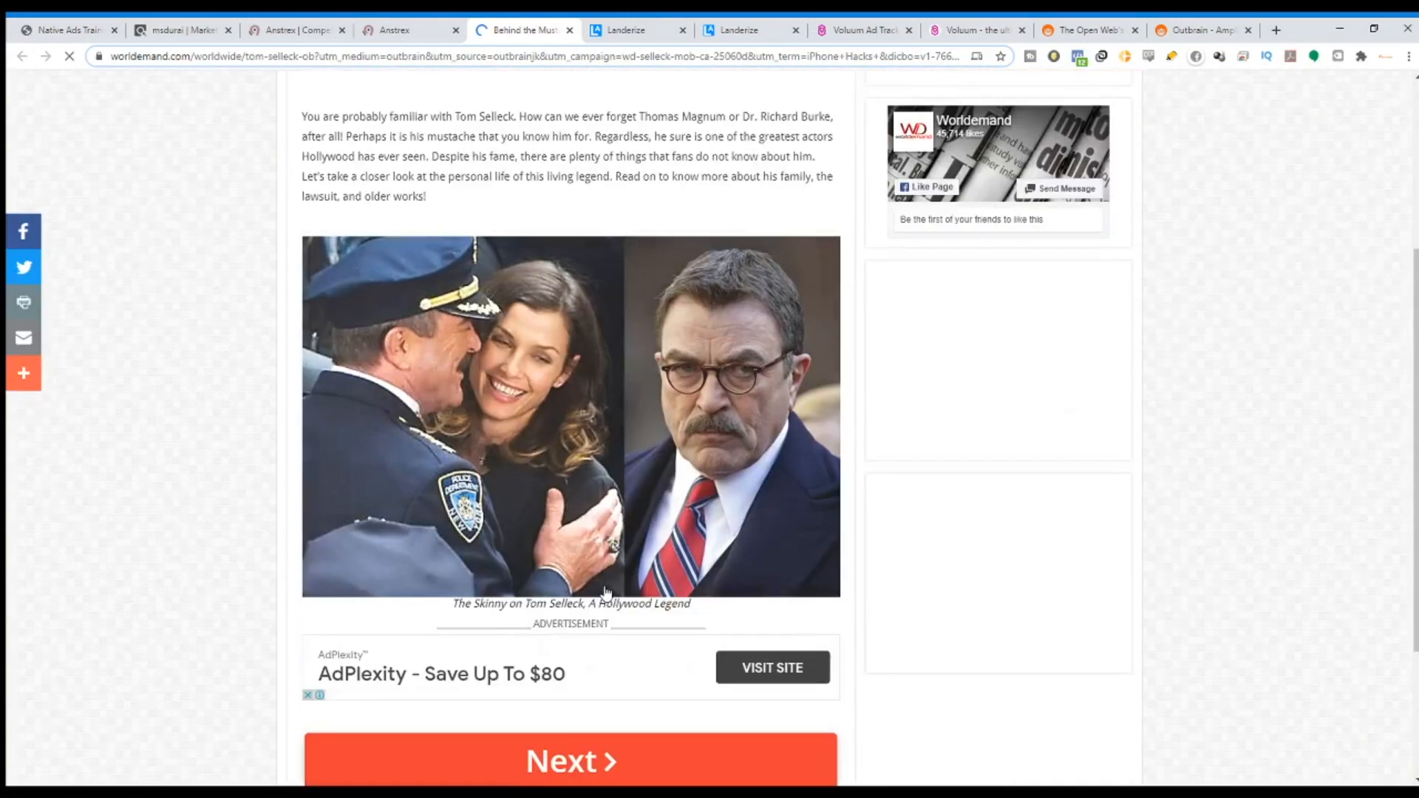
pyautogui.click(591, 561)
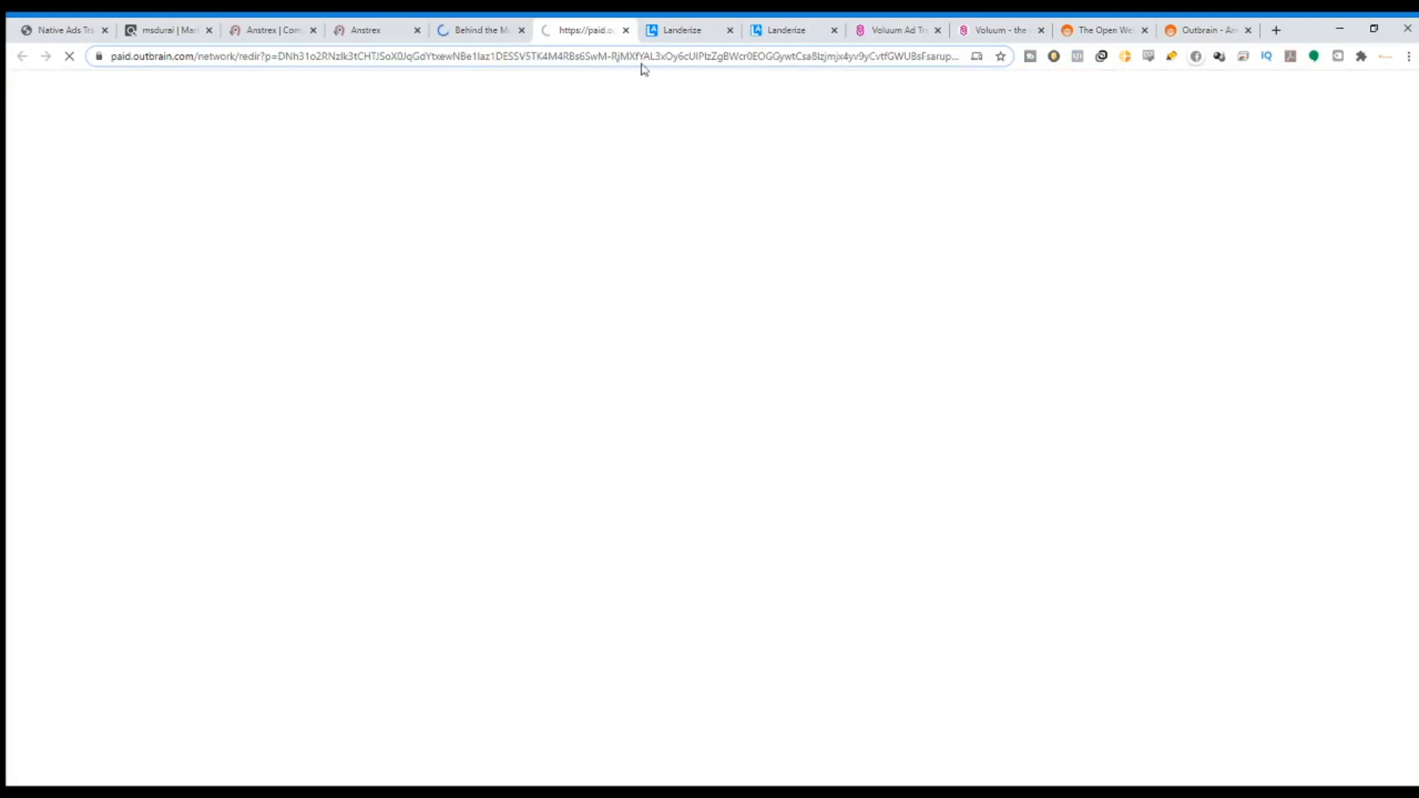
pyautogui.click(477, 29)
pyautogui.click(574, 25)
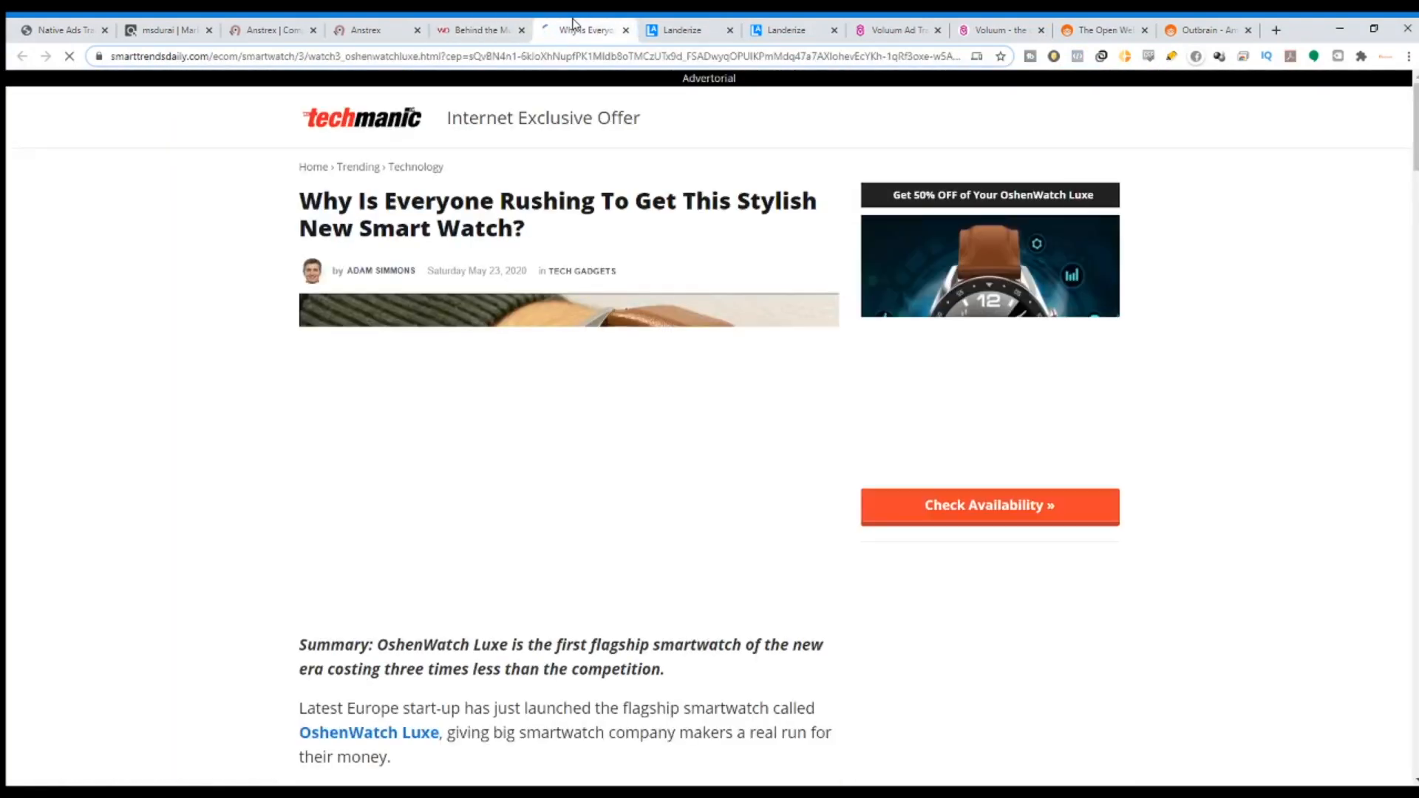
# Continue through to the OshenWatch offer page, review it, and return to Anstrex.
pyautogui.scroll(-10, 715, 392)
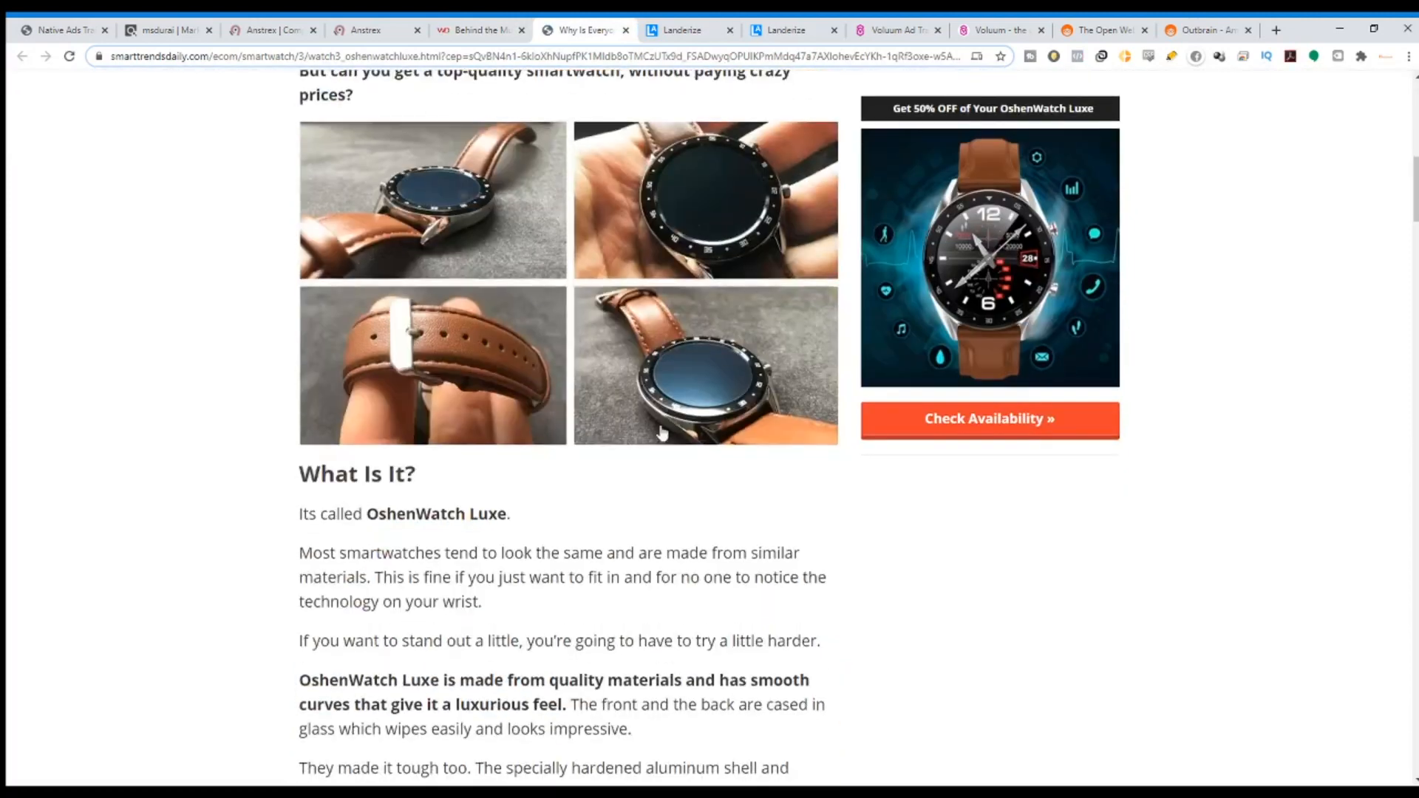
pyautogui.scroll(-20, 541, 459)
pyautogui.scroll(-20, 540, 459)
pyautogui.scroll(-11, 539, 452)
pyautogui.scroll(9, 539, 451)
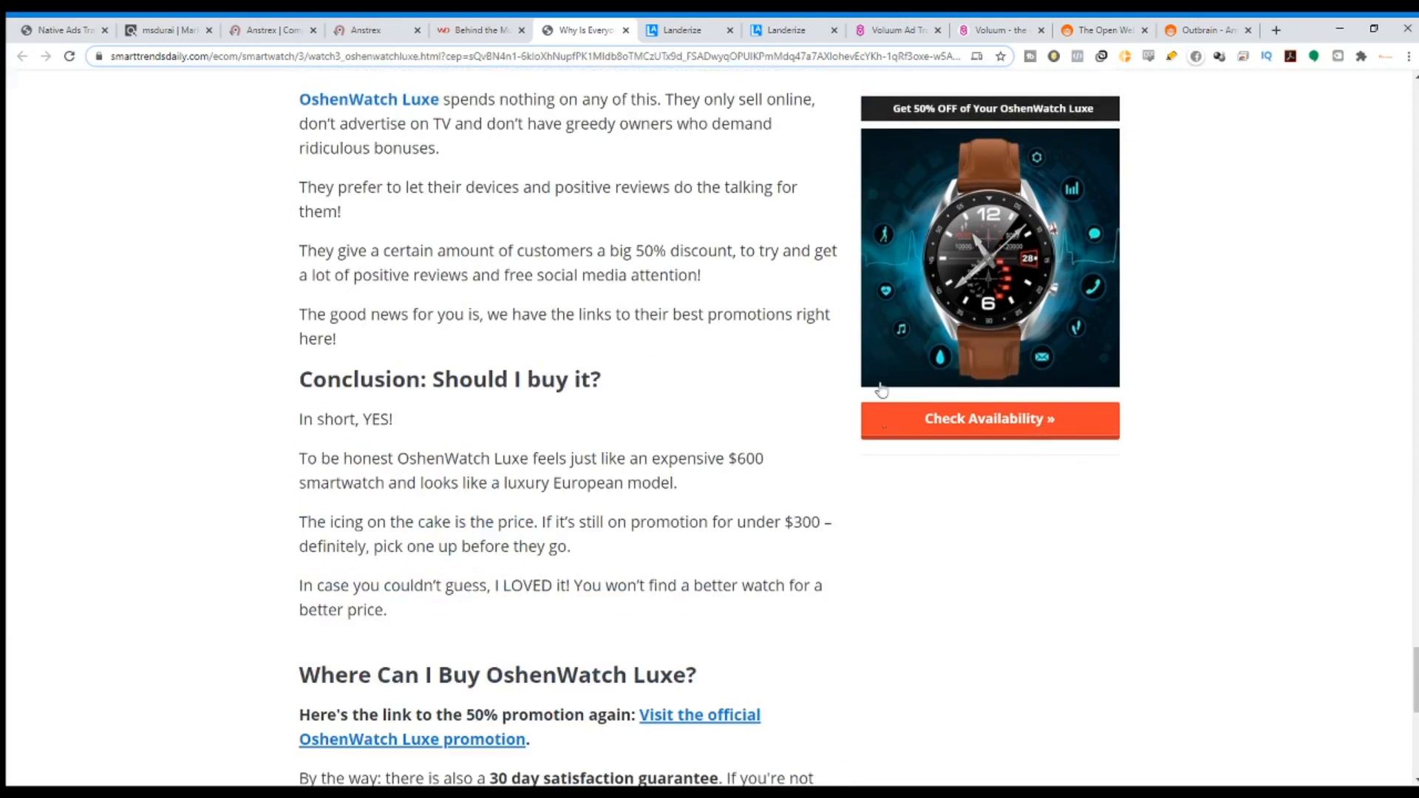
pyautogui.scroll(-5, 875, 360)
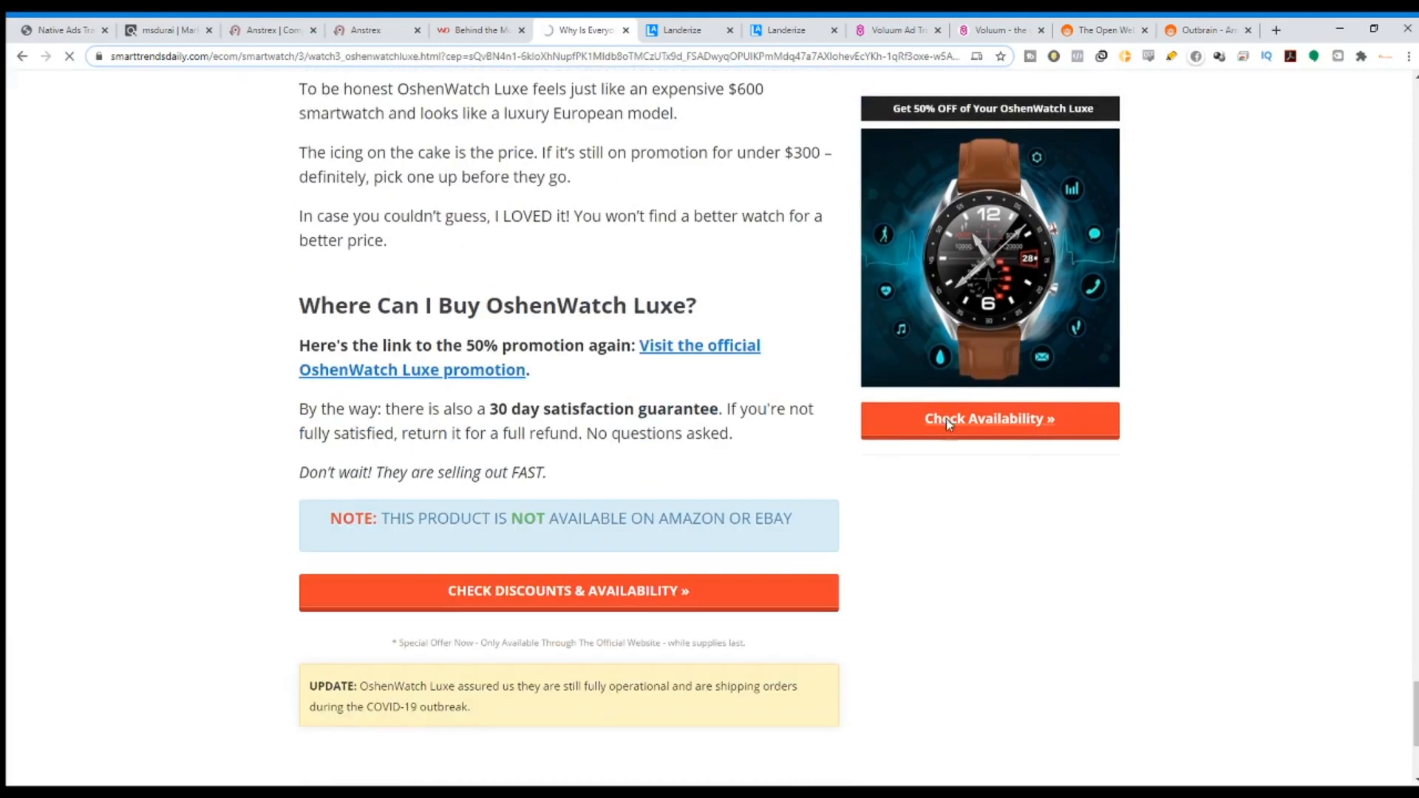
pyautogui.click(948, 421)
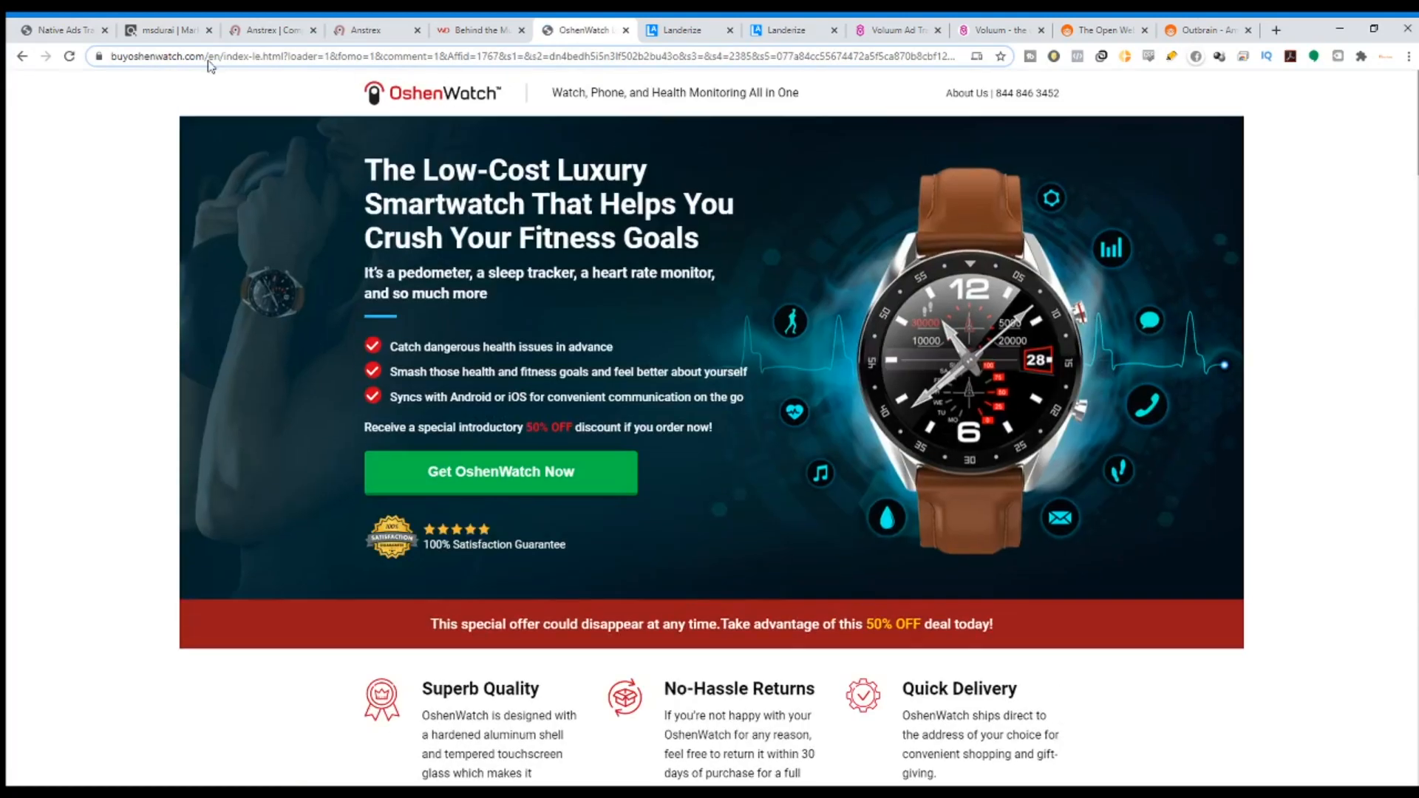
pyautogui.scroll(-20, 774, 159)
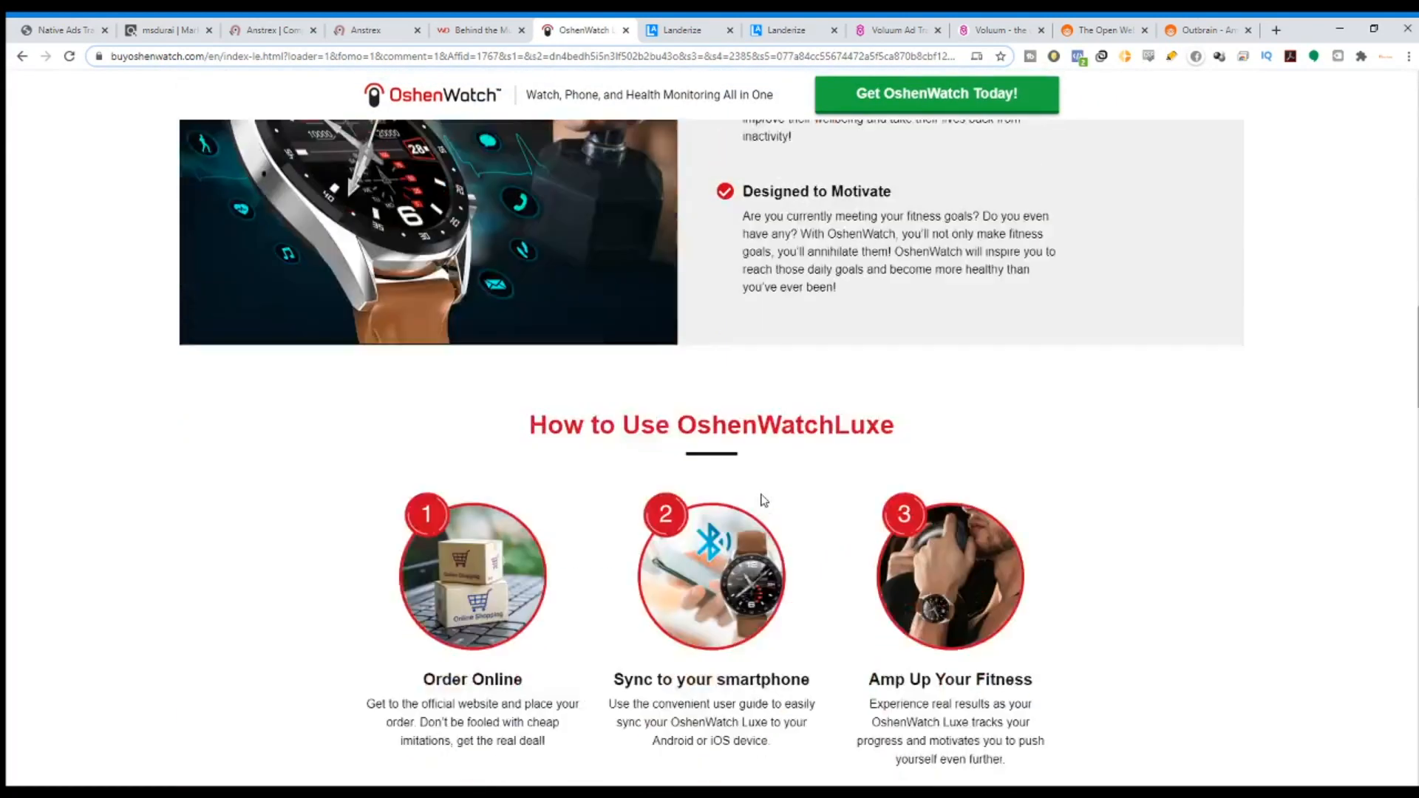
pyautogui.scroll(-20, 801, 537)
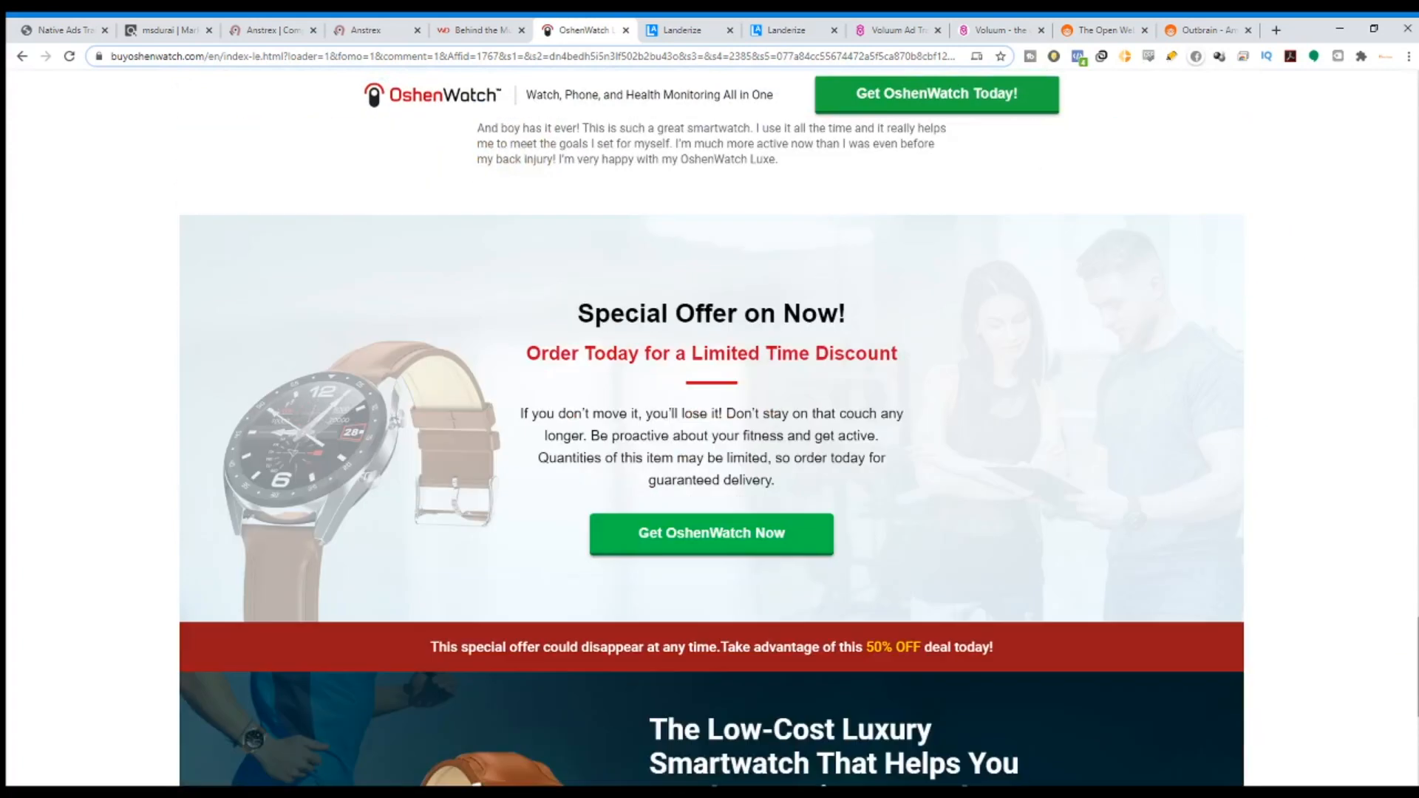
pyautogui.moveTo(1416, 630)
pyautogui.mouseDown()
pyautogui.moveTo(1416, 693)
pyautogui.moveTo(1415, 550)
pyautogui.moveTo(1416, 617)
pyautogui.mouseUp()
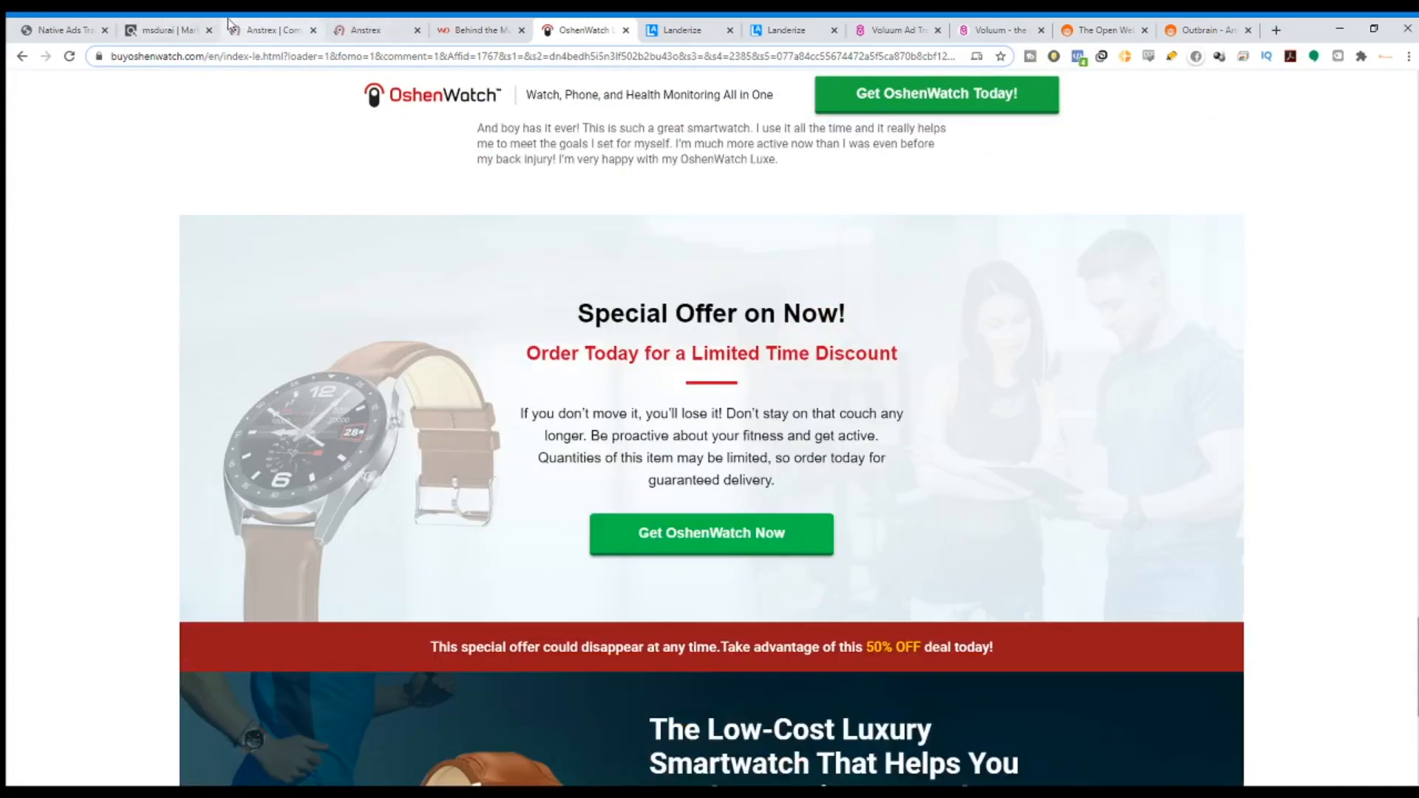
pyautogui.click(356, 29)
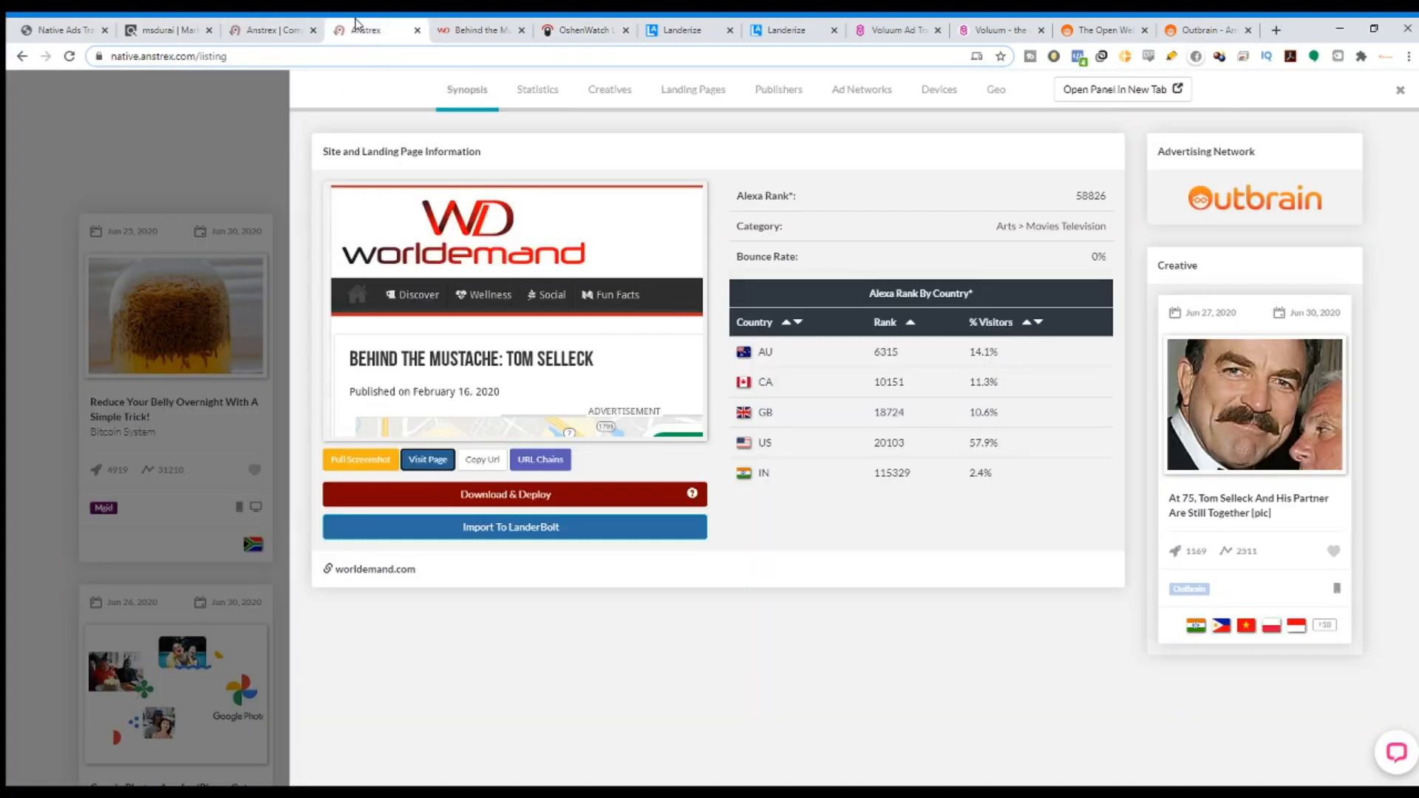
# Close the Tom Selleck ad panel and scroll the ad-gravity listing grid, back to top.
pyautogui.click(204, 136)
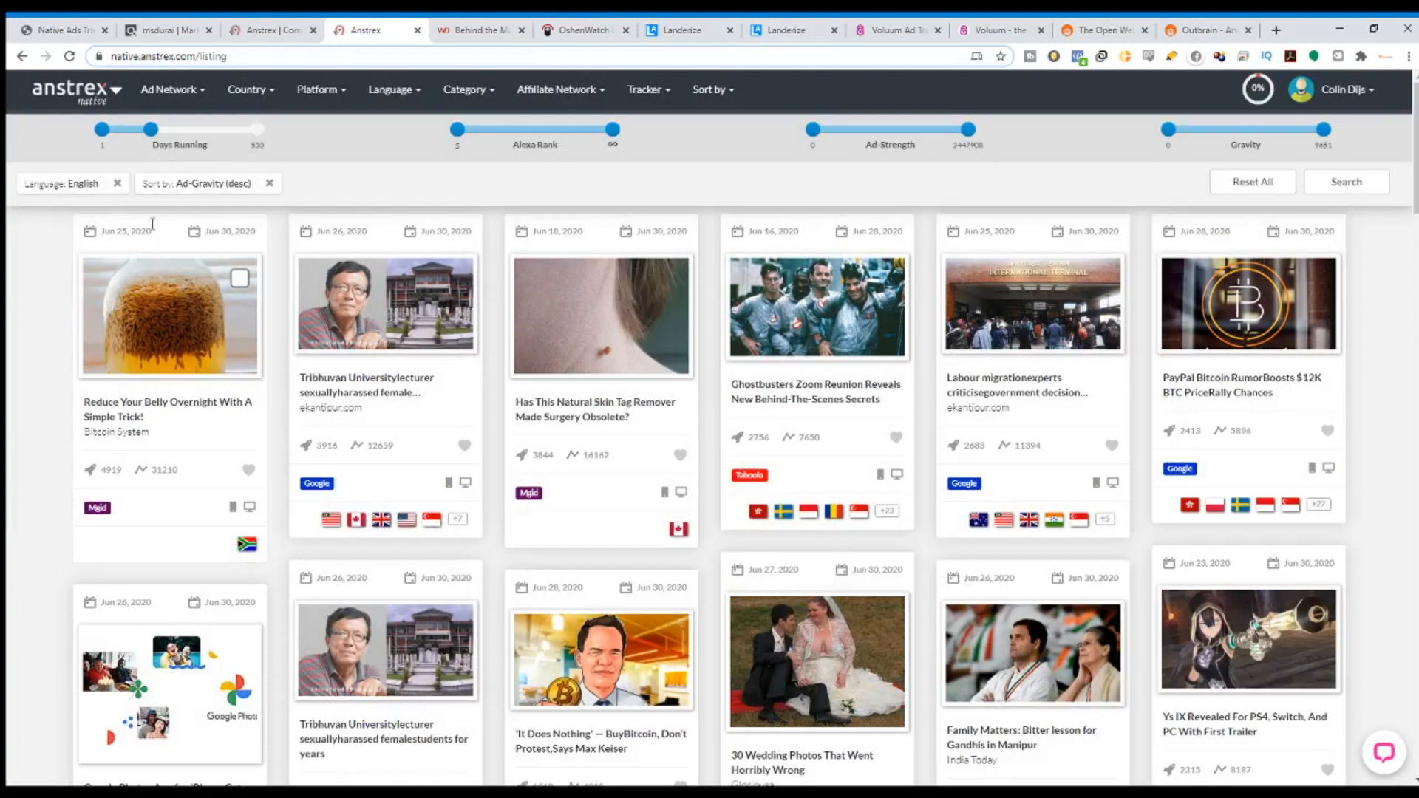
pyautogui.moveTo(153, 129)
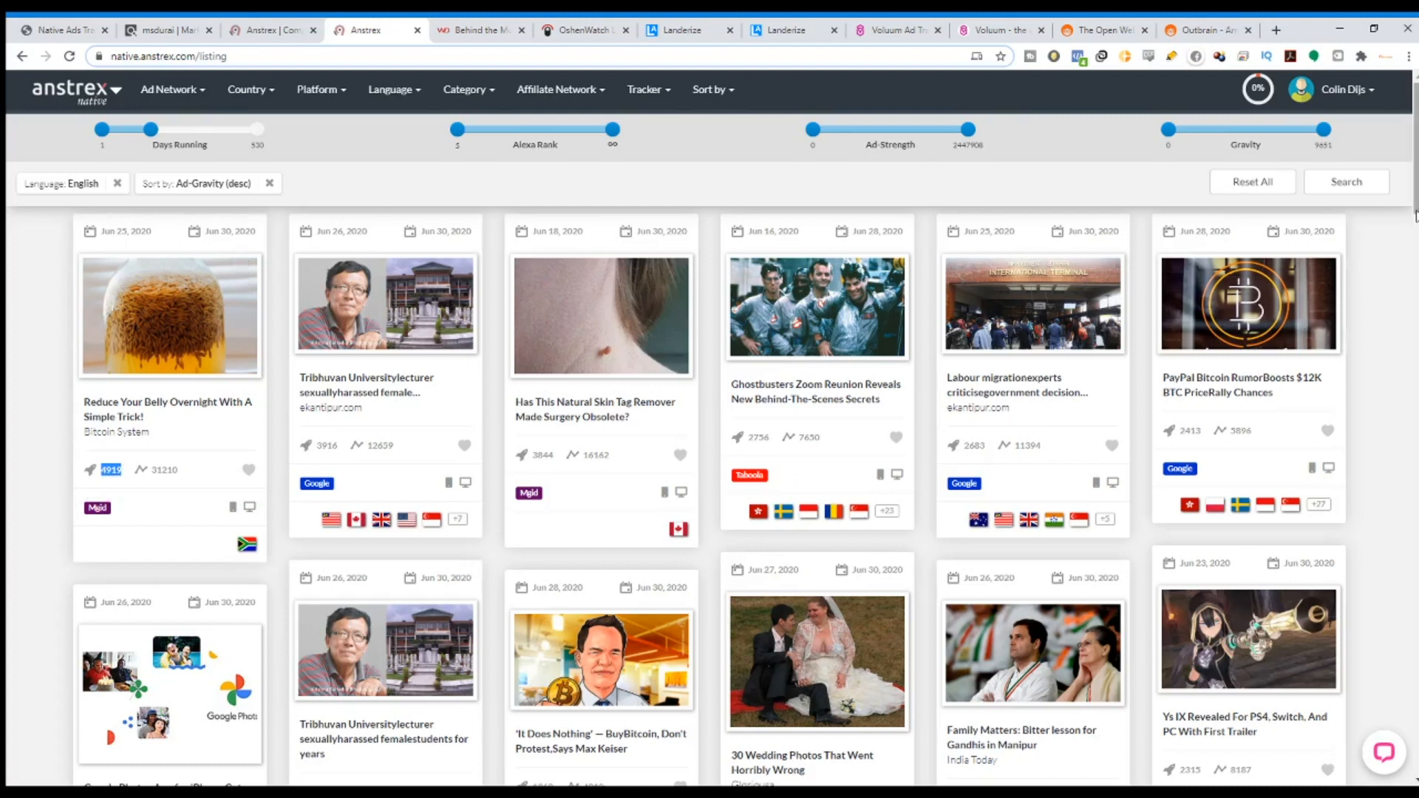
pyautogui.scroll(-7, 1114, 407)
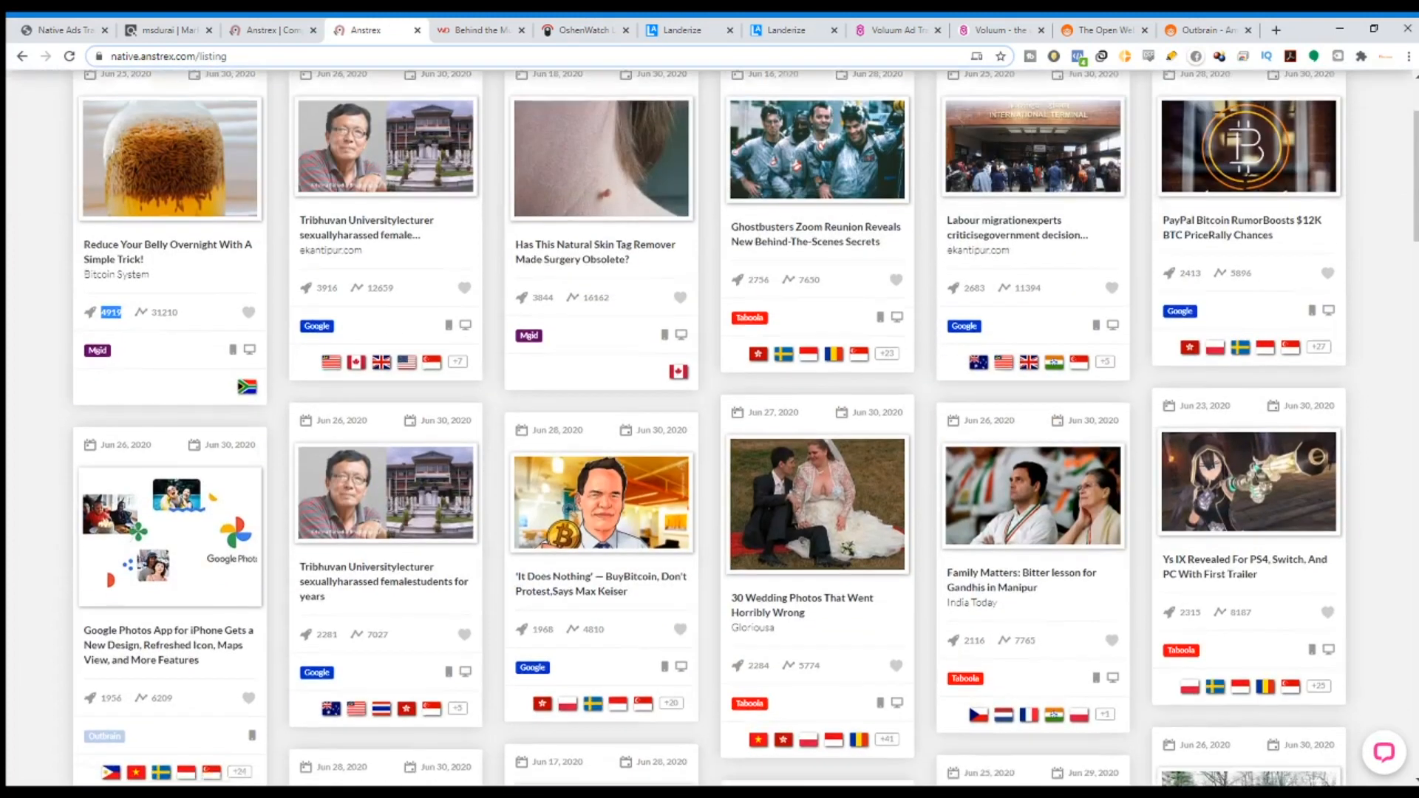
pyautogui.scroll(-9, 1114, 406)
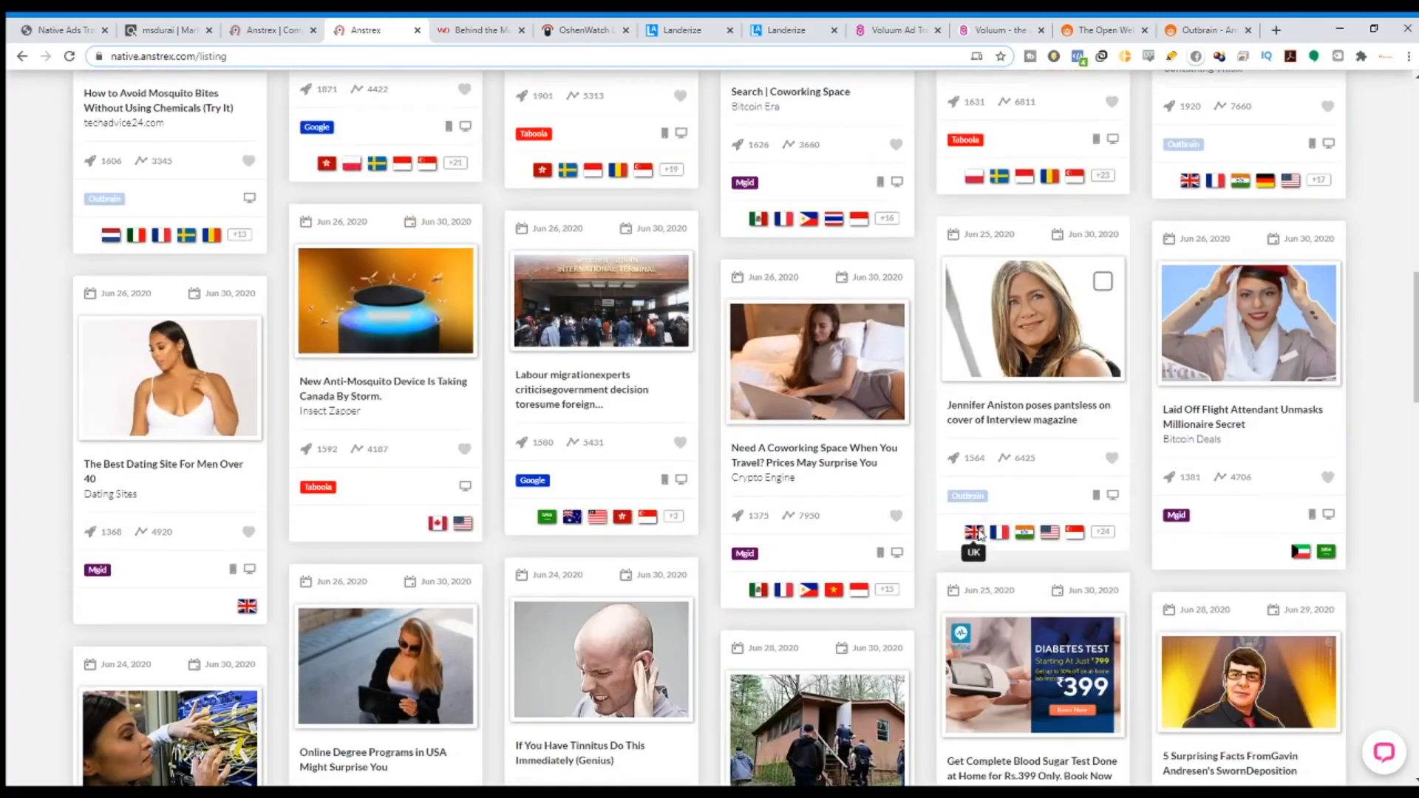
pyautogui.scroll(-7, 476, 463)
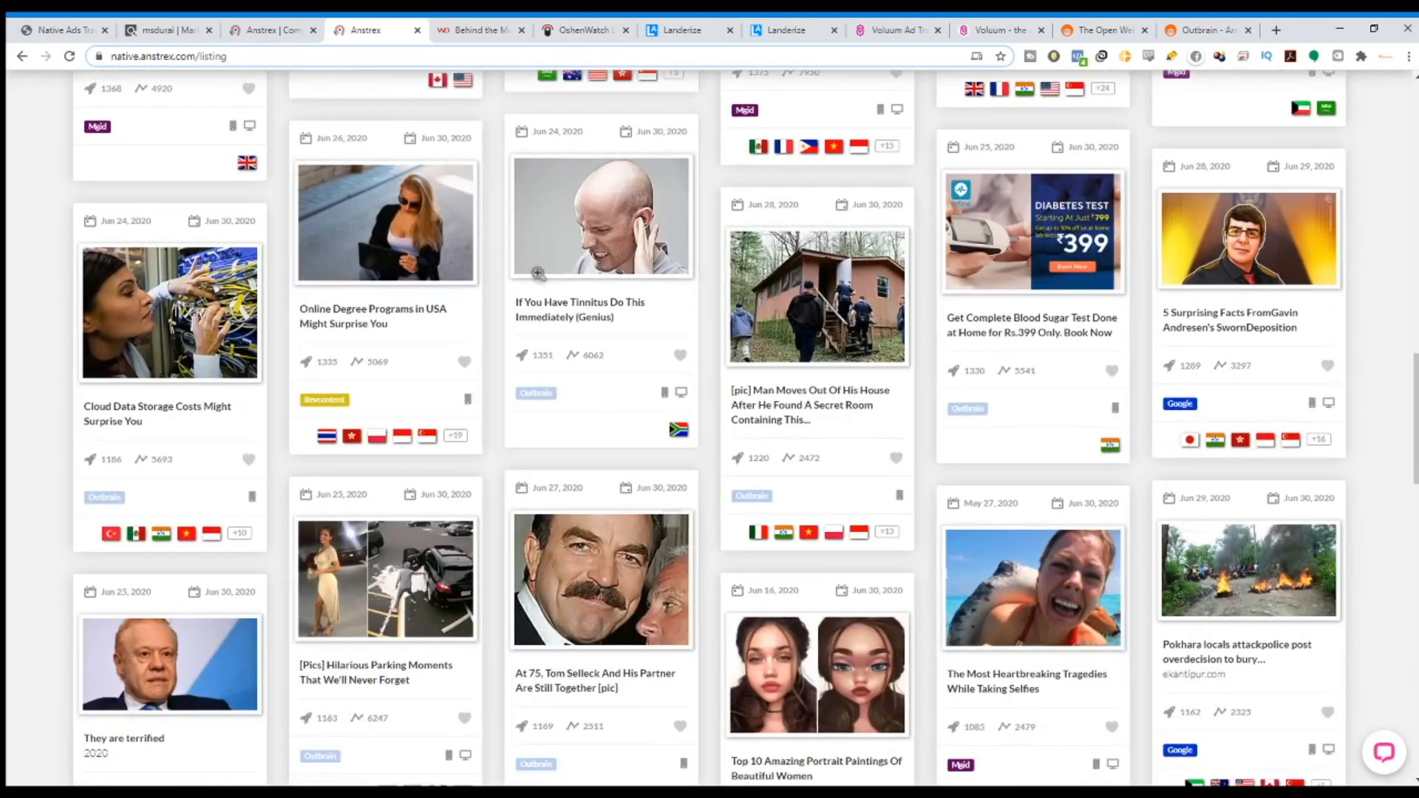
pyautogui.scroll(-7, 1154, 415)
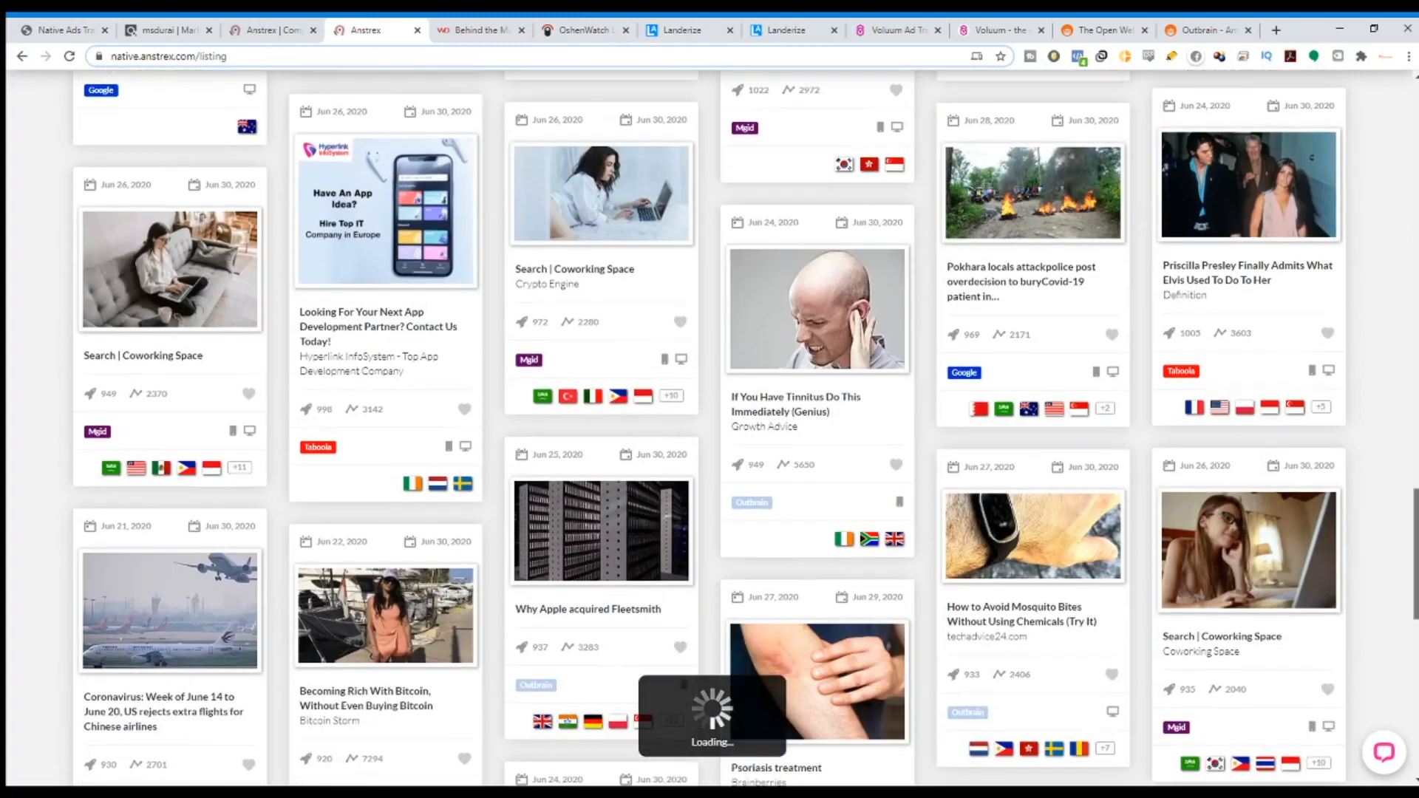
pyautogui.moveTo(1415, 535); pyautogui.dragTo(1410, 104)
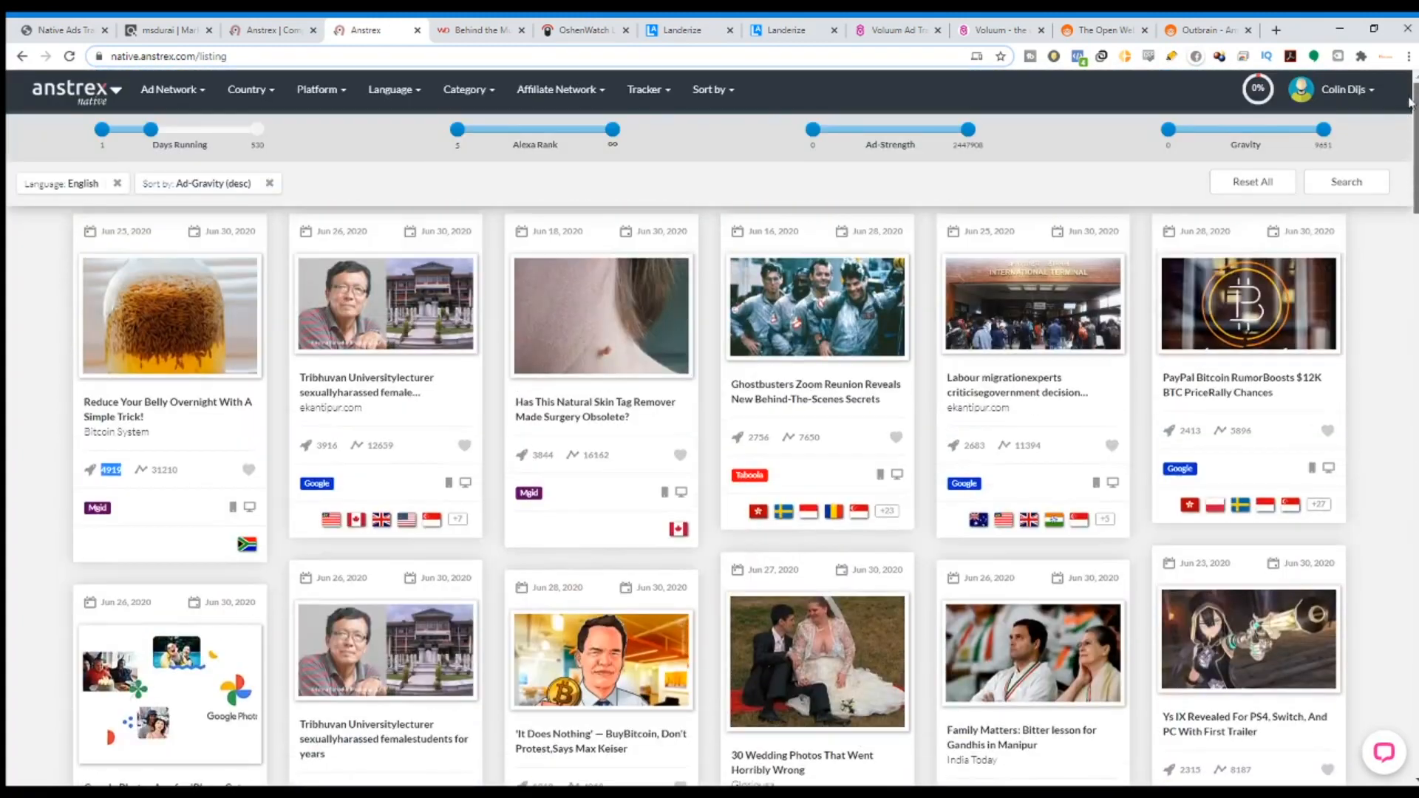
# Filter the native ads by Affiliate Network to Clickbank only.
pyautogui.click(595, 109)
pyautogui.moveTo(650, 202)
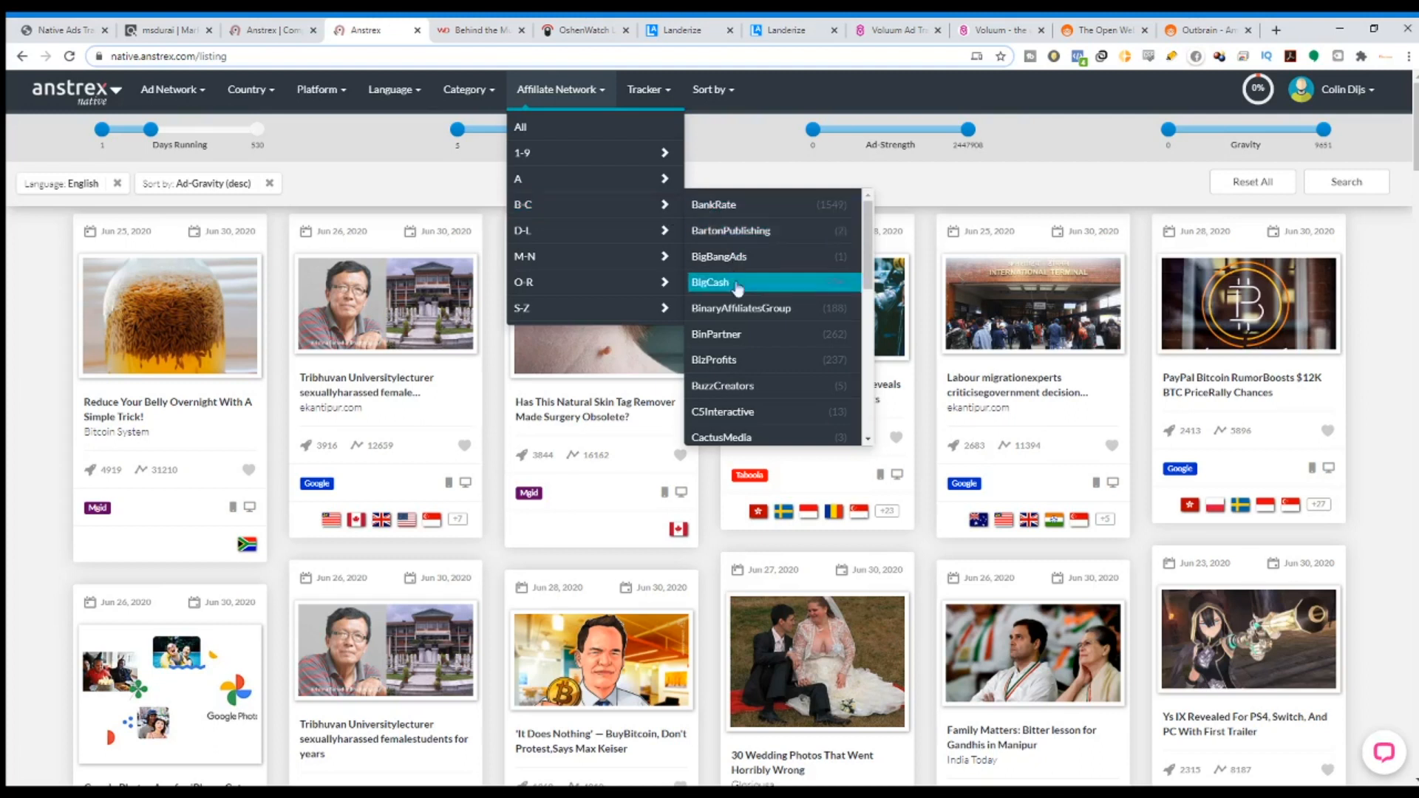
pyautogui.scroll(-3, 746, 381)
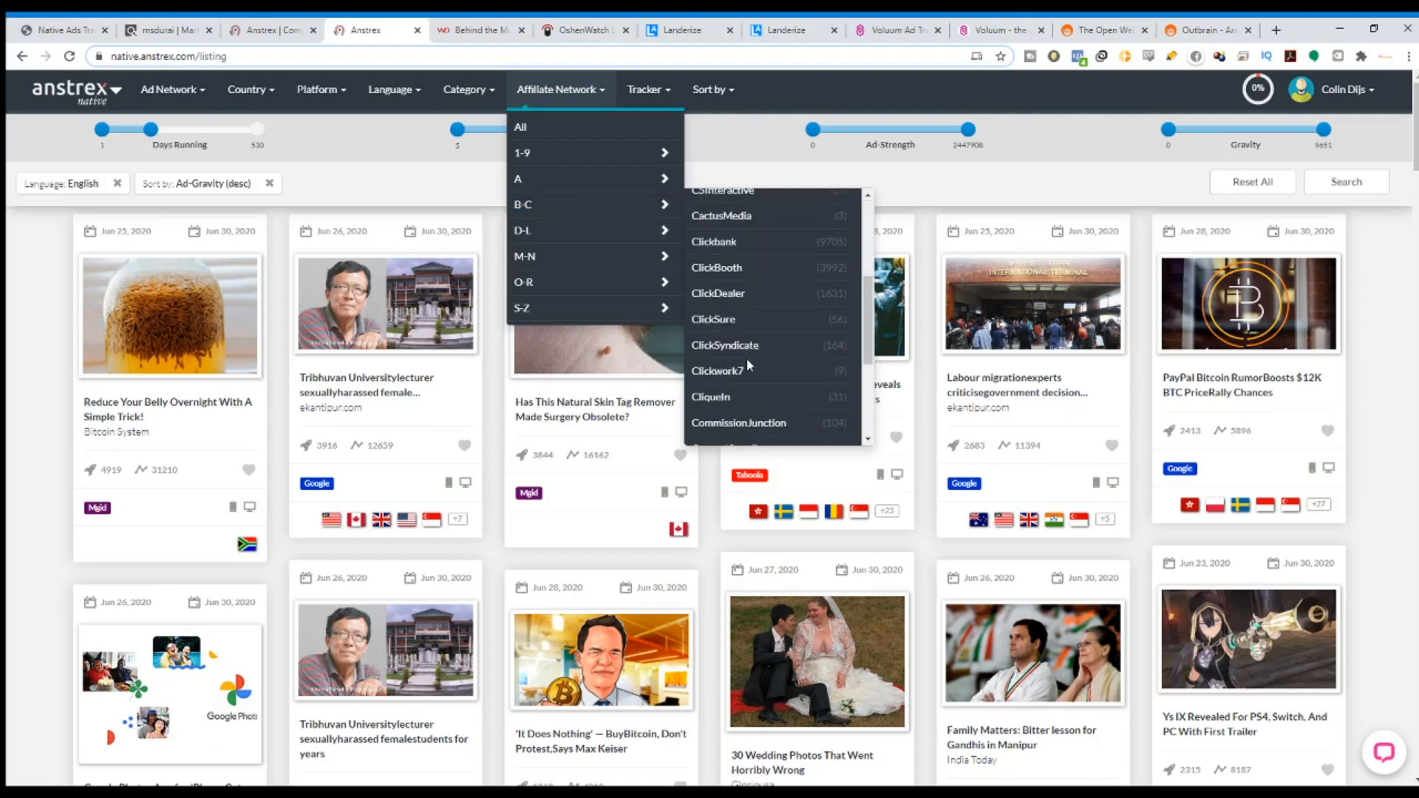
pyautogui.scroll(-1, 752, 351)
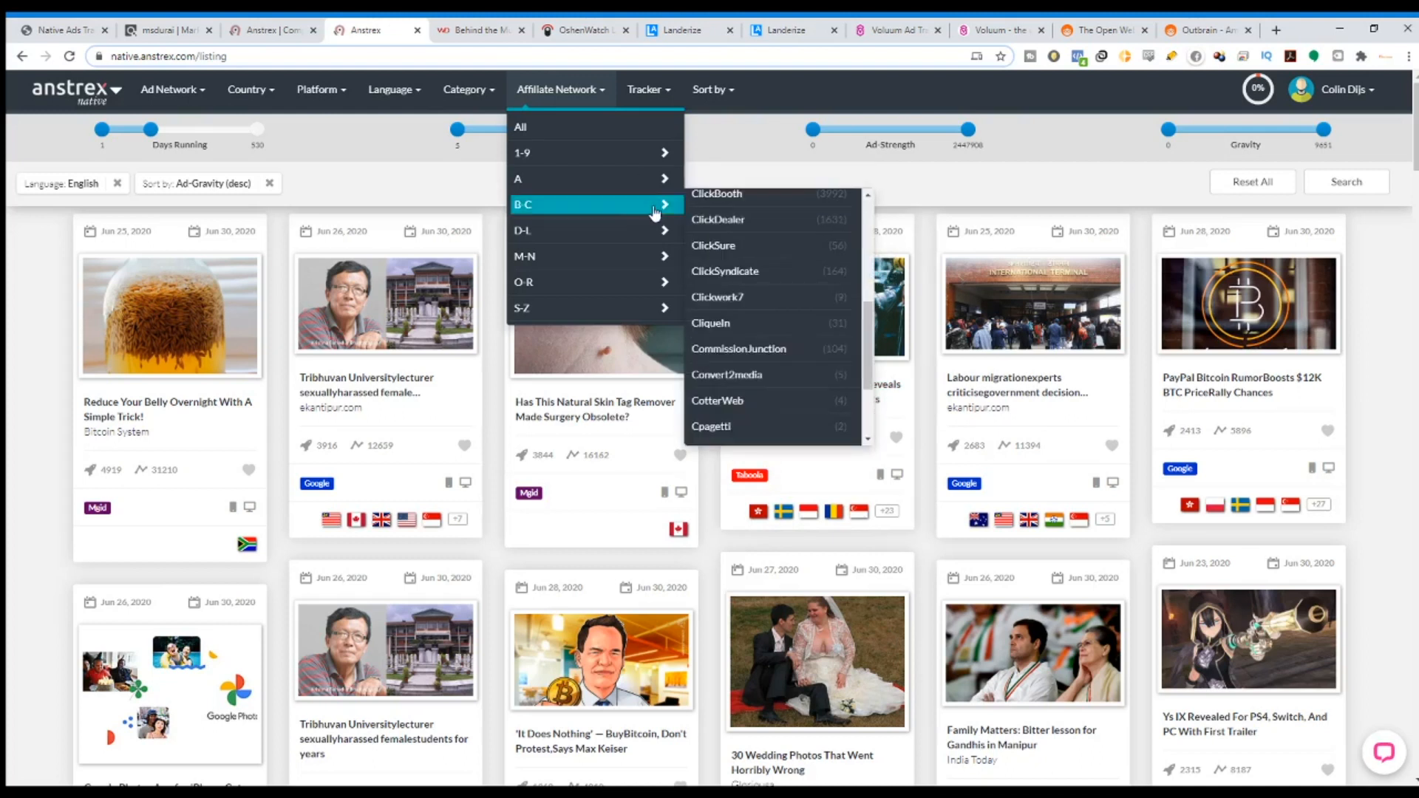
pyautogui.scroll(2, 772, 259)
pyautogui.click(775, 251)
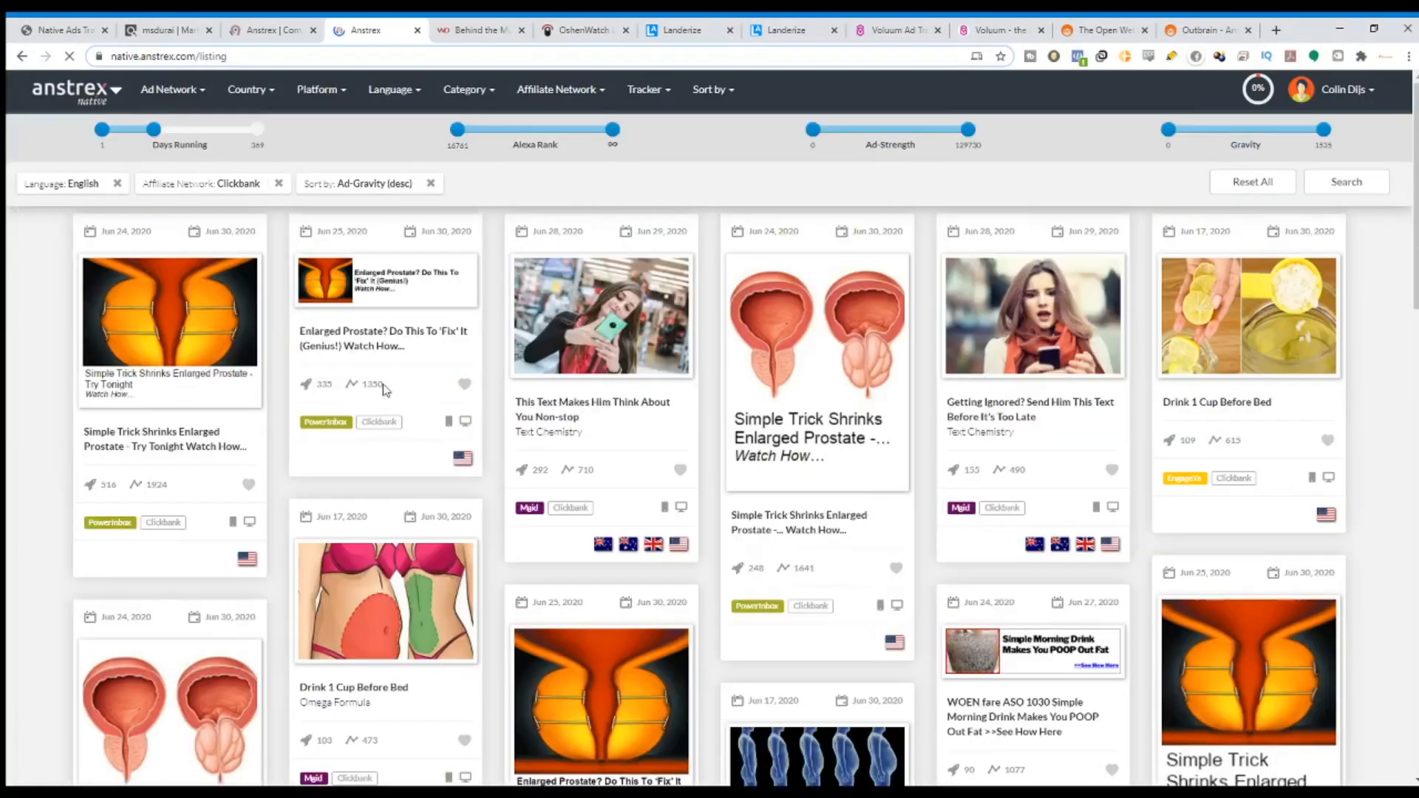
# Close the Tom Selleck article and OshenWatch offer browser tabs.
pyautogui.click(521, 29)
pyautogui.click(521, 30)
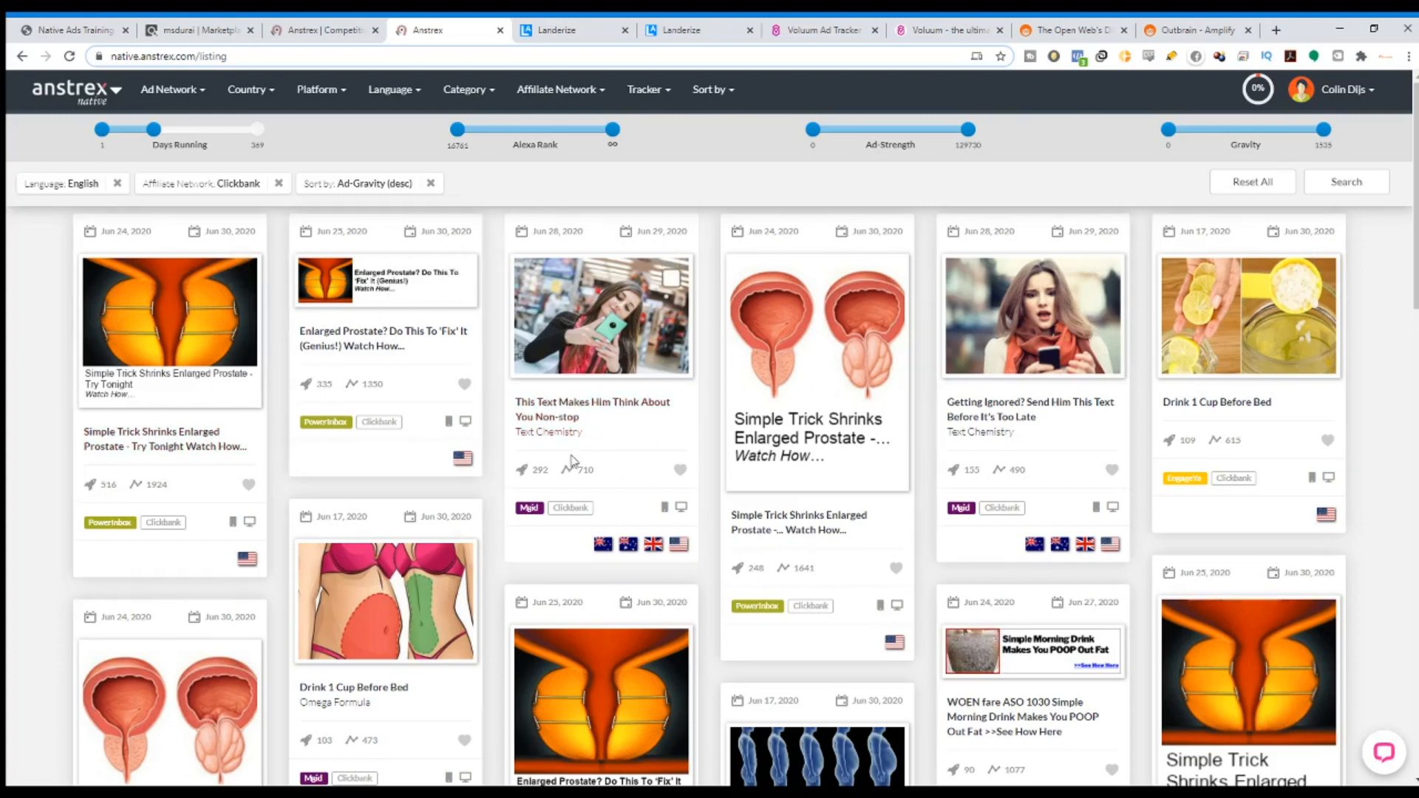
pyautogui.scroll(3, 602, 416)
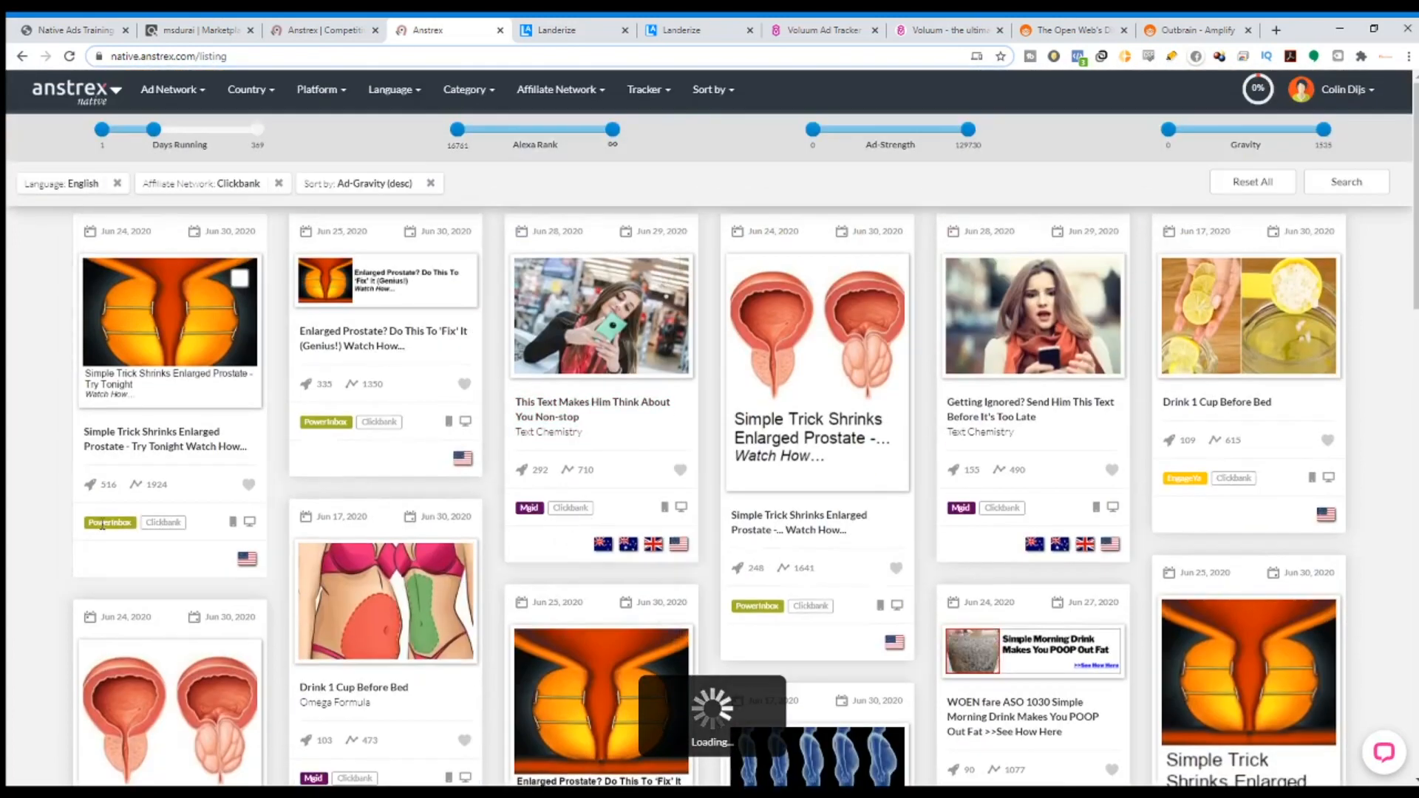
pyautogui.moveTo(90, 522); pyautogui.dragTo(129, 526)
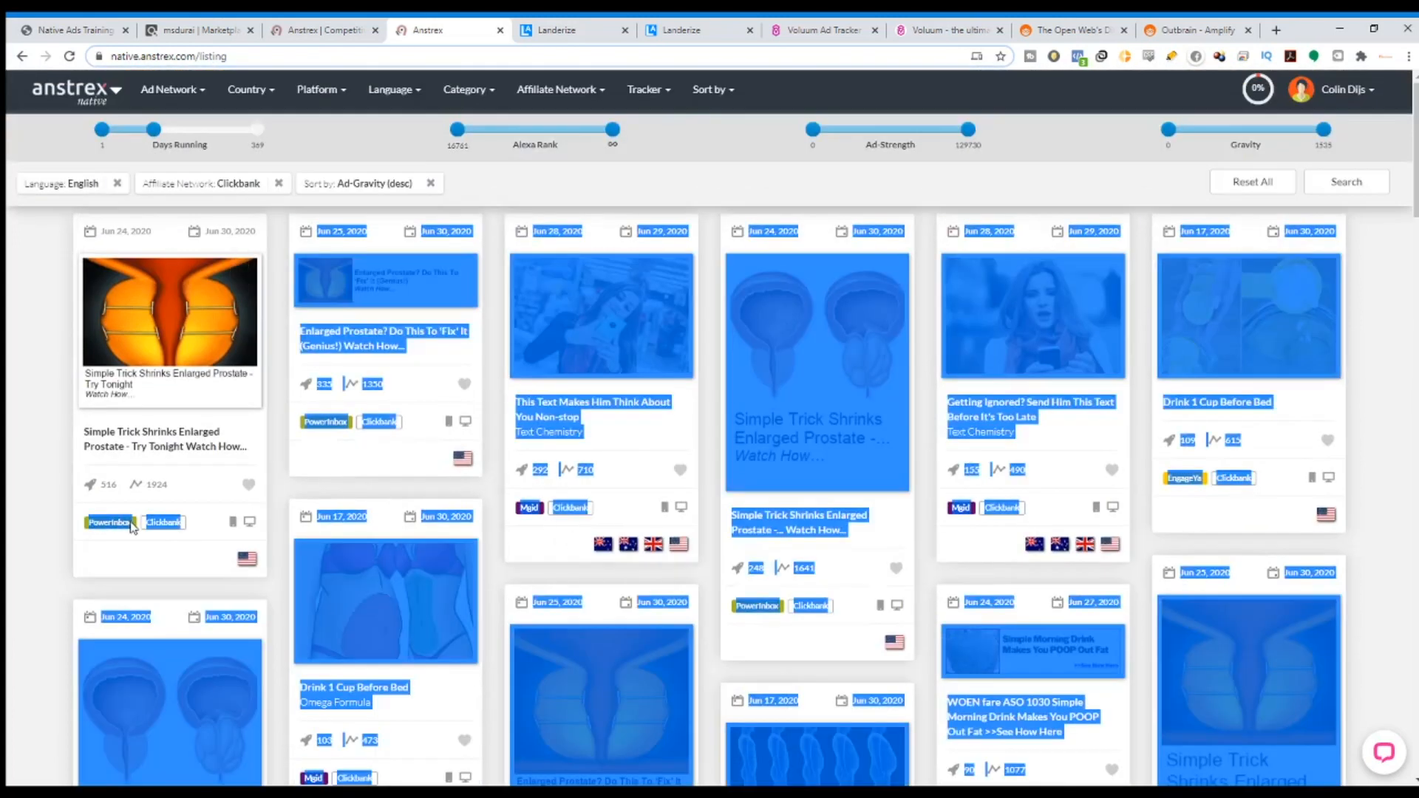
pyautogui.click(305, 430)
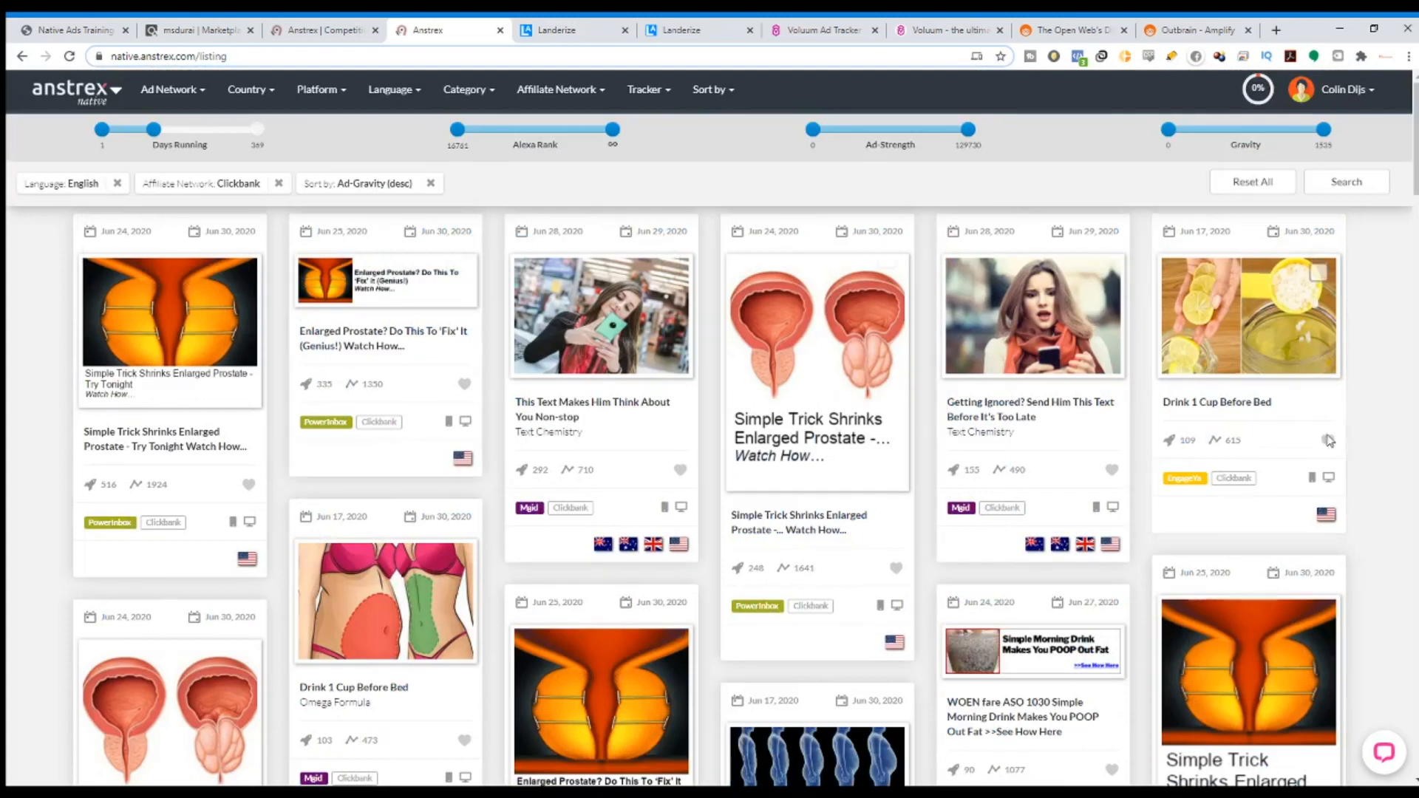
pyautogui.scroll(-2, 665, 458)
pyautogui.scroll(2, 295, 451)
# Open the enlarged prostate ad's details and its full landing-page screenshot.
pyautogui.click(135, 446)
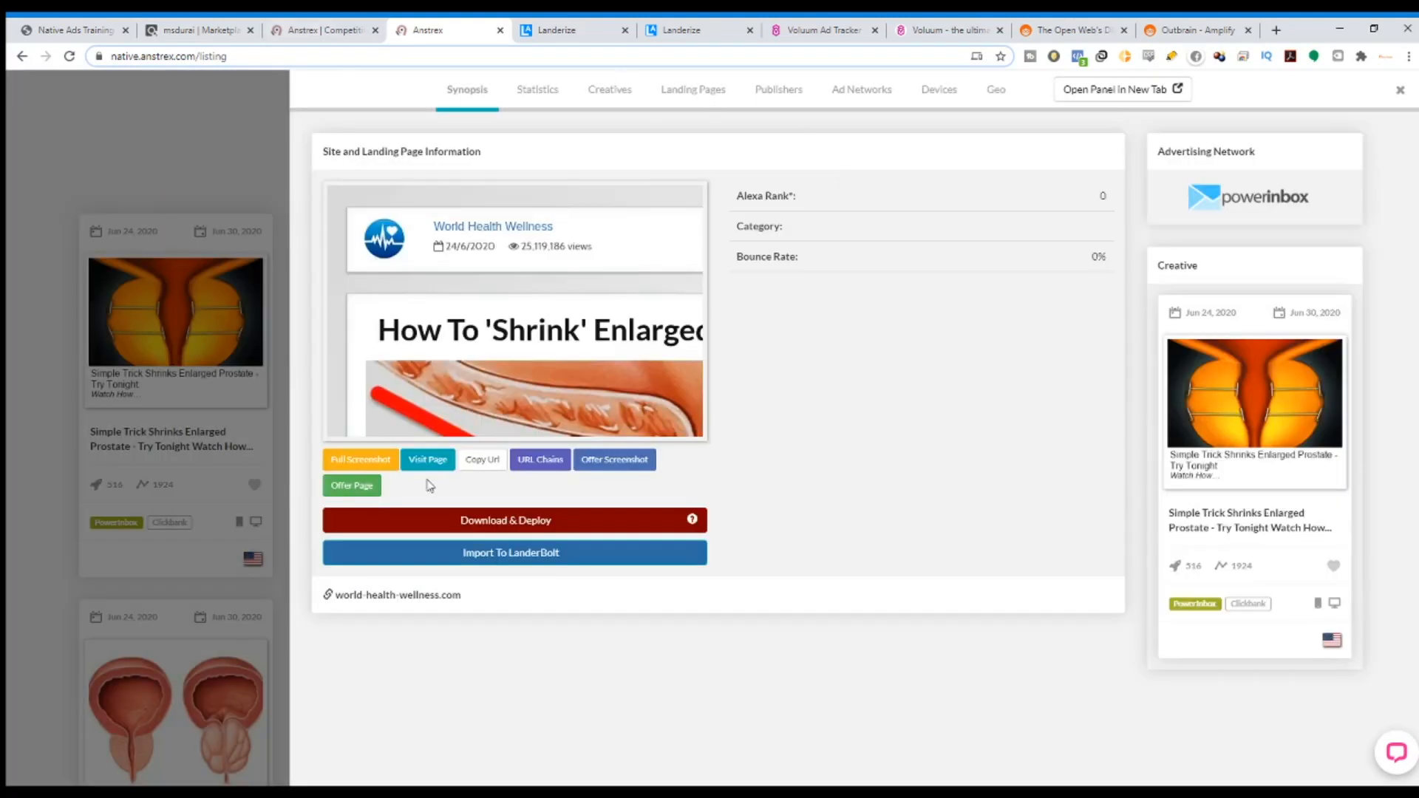
pyautogui.click(580, 322)
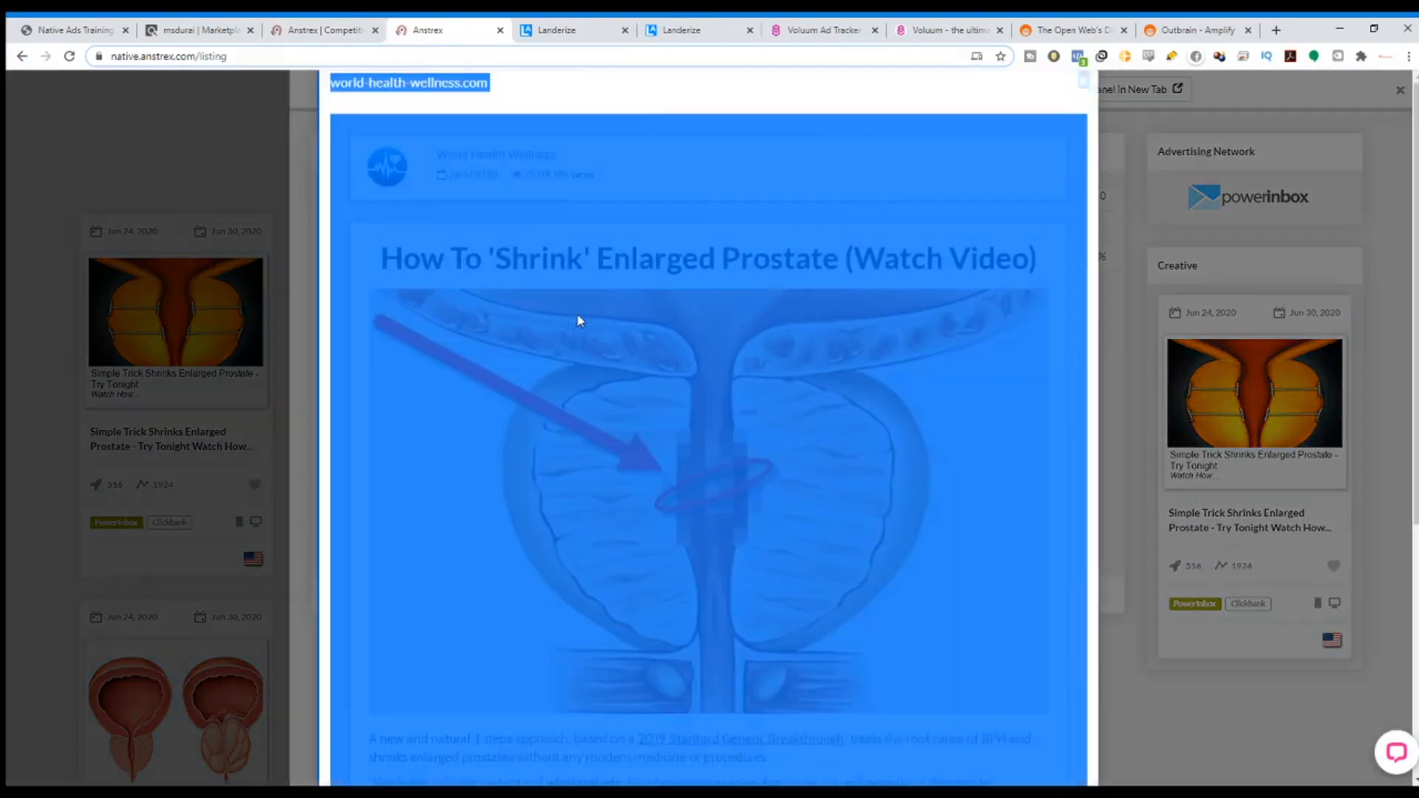
pyautogui.scroll(-3, 919, 384)
pyautogui.scroll(2, 944, 604)
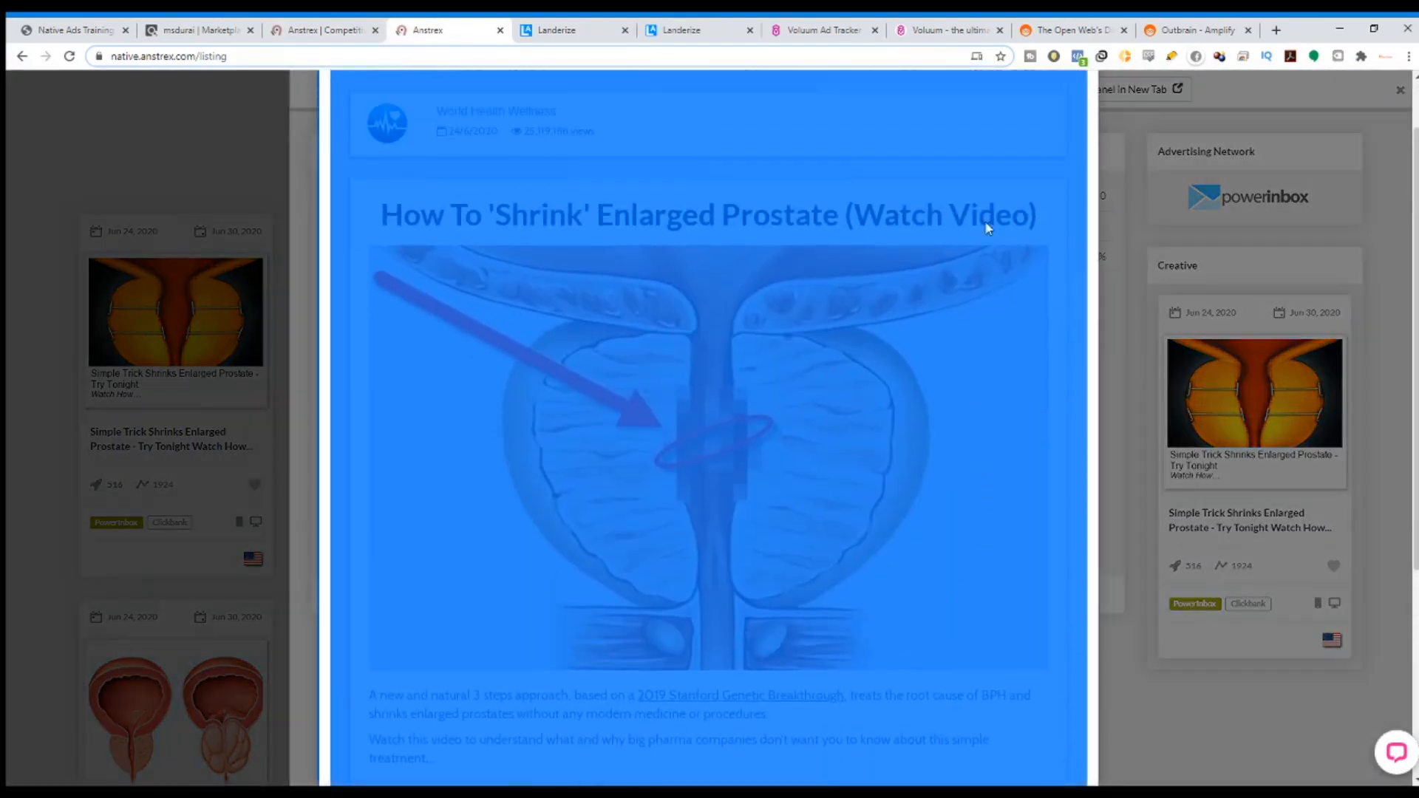
# Scroll through the full screenshot, then close it back to the Synopsis tab.
pyautogui.click(1097, 223)
pyautogui.scroll(1, 969, 309)
pyautogui.scroll(-1, 665, 248)
pyautogui.scroll(1, 515, 287)
pyautogui.scroll(-5, 488, 325)
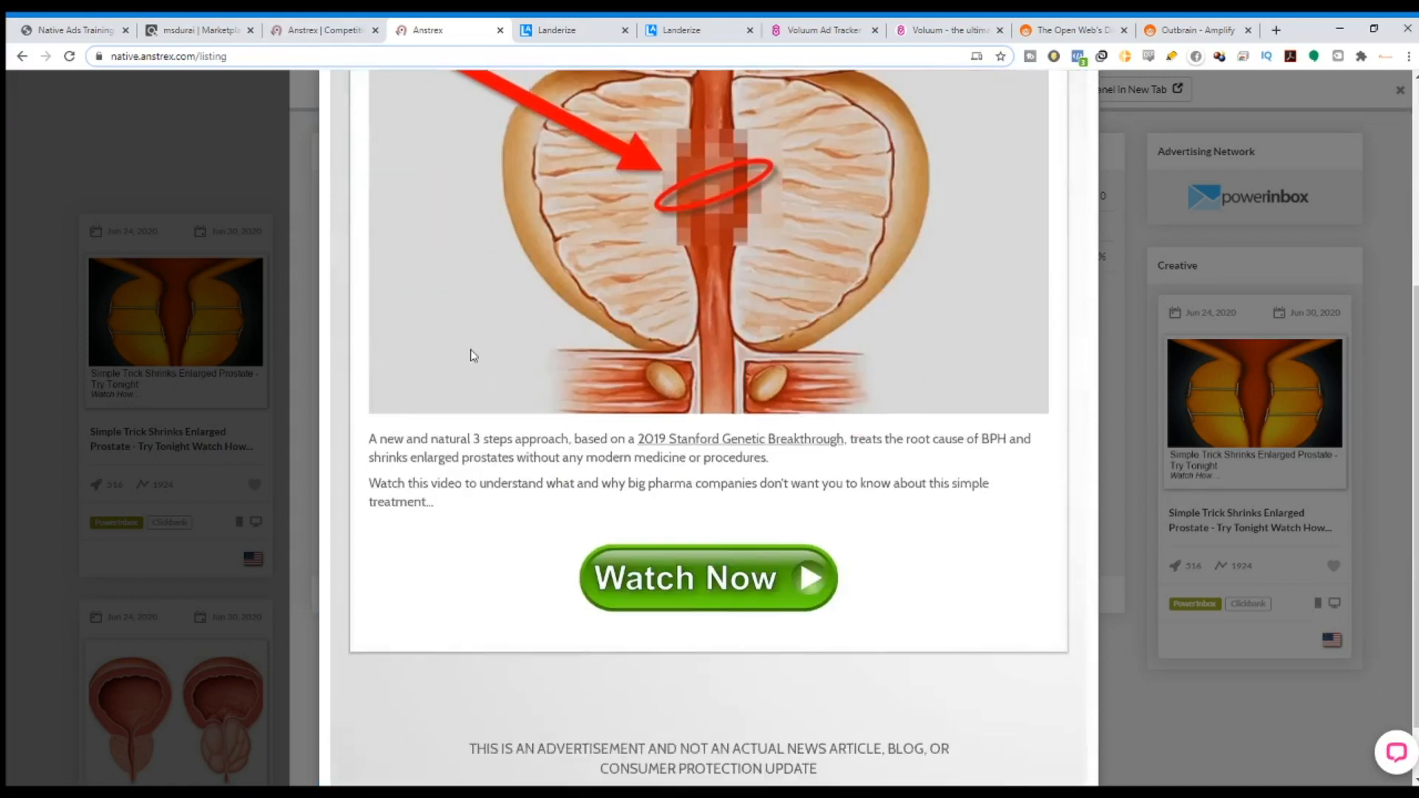
pyautogui.scroll(5, 643, 679)
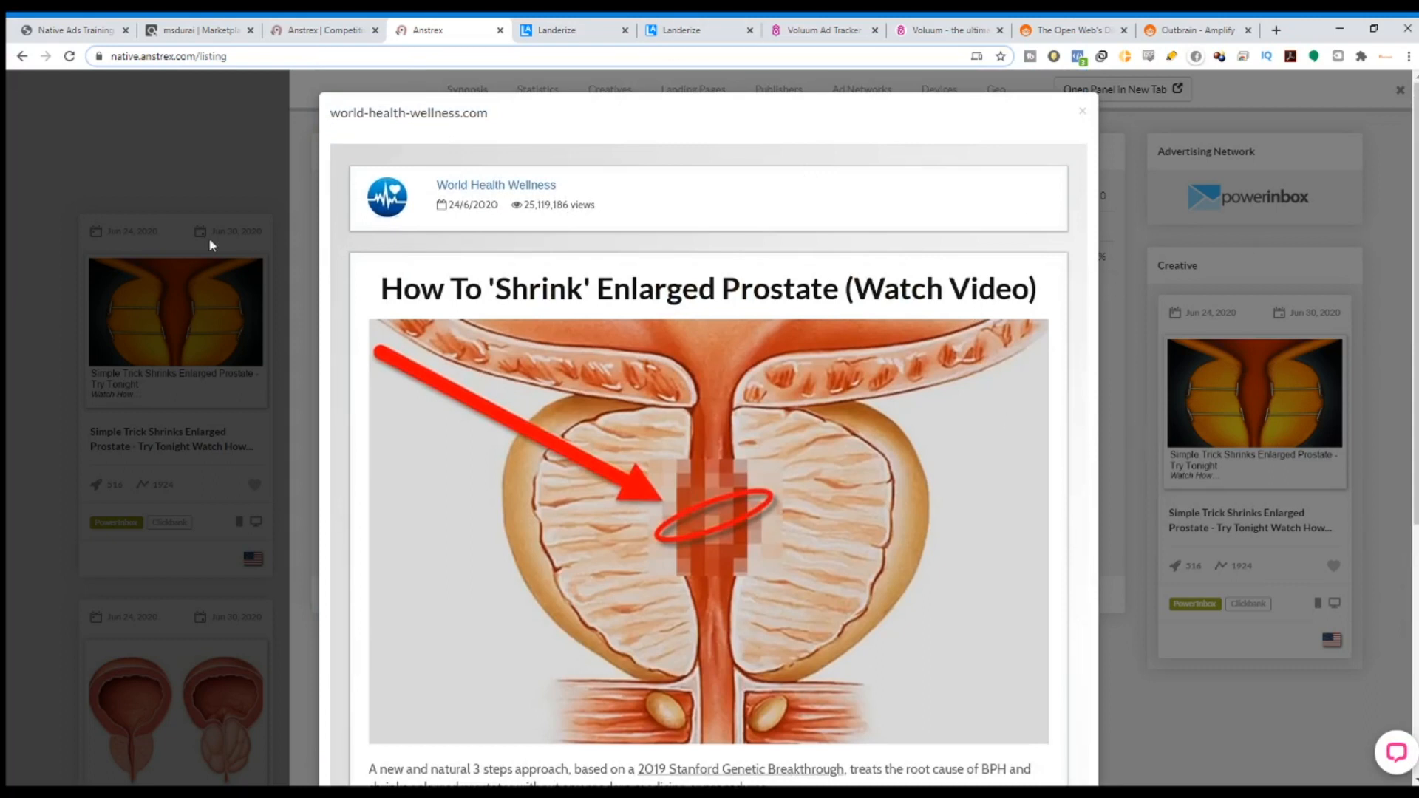
pyautogui.scroll(-2, 924, 591)
pyautogui.scroll(1, 879, 630)
pyautogui.scroll(1, 879, 631)
pyautogui.click(1138, 443)
# Review the ad's Statistics, the advertiser's other Creatives and its Publishers.
pyautogui.click(545, 93)
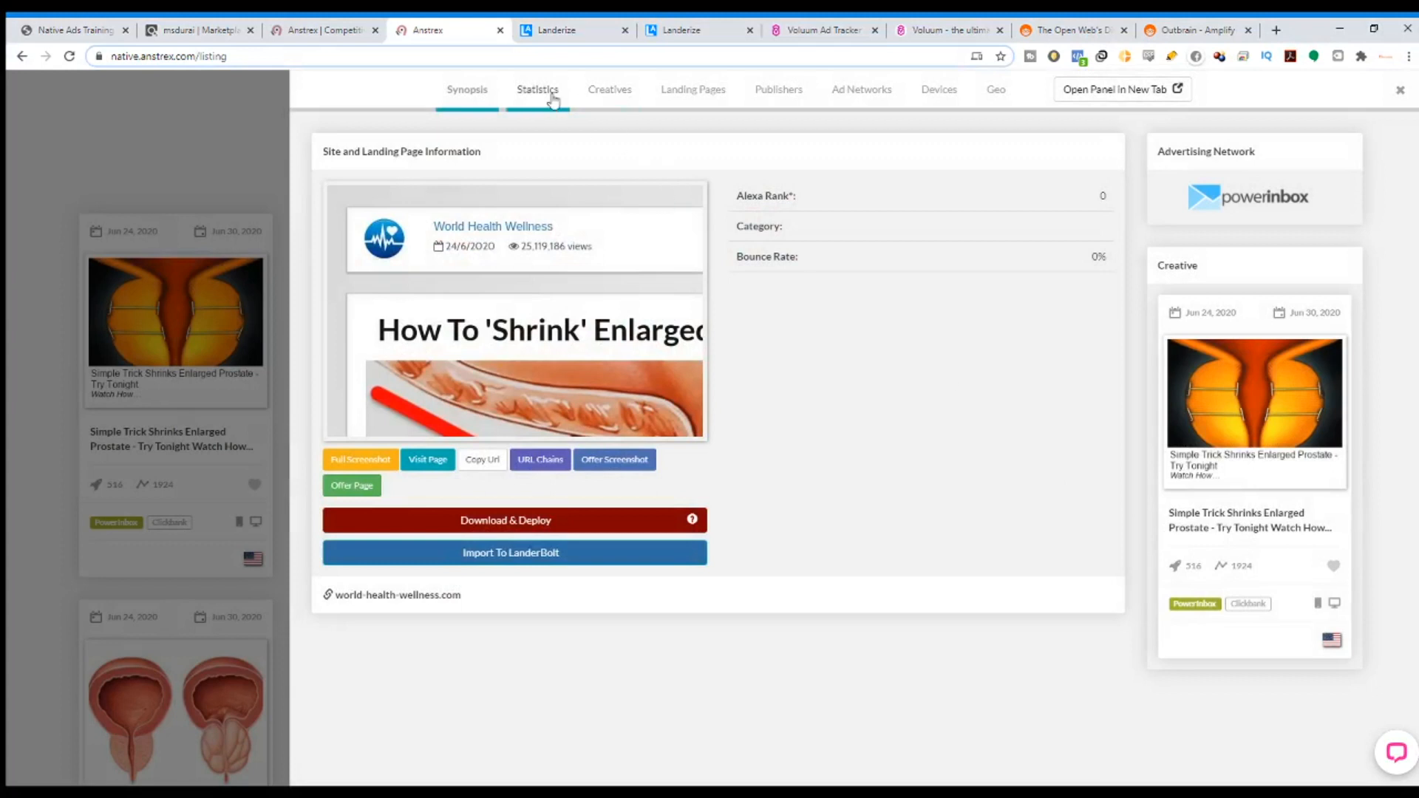
pyautogui.click(604, 92)
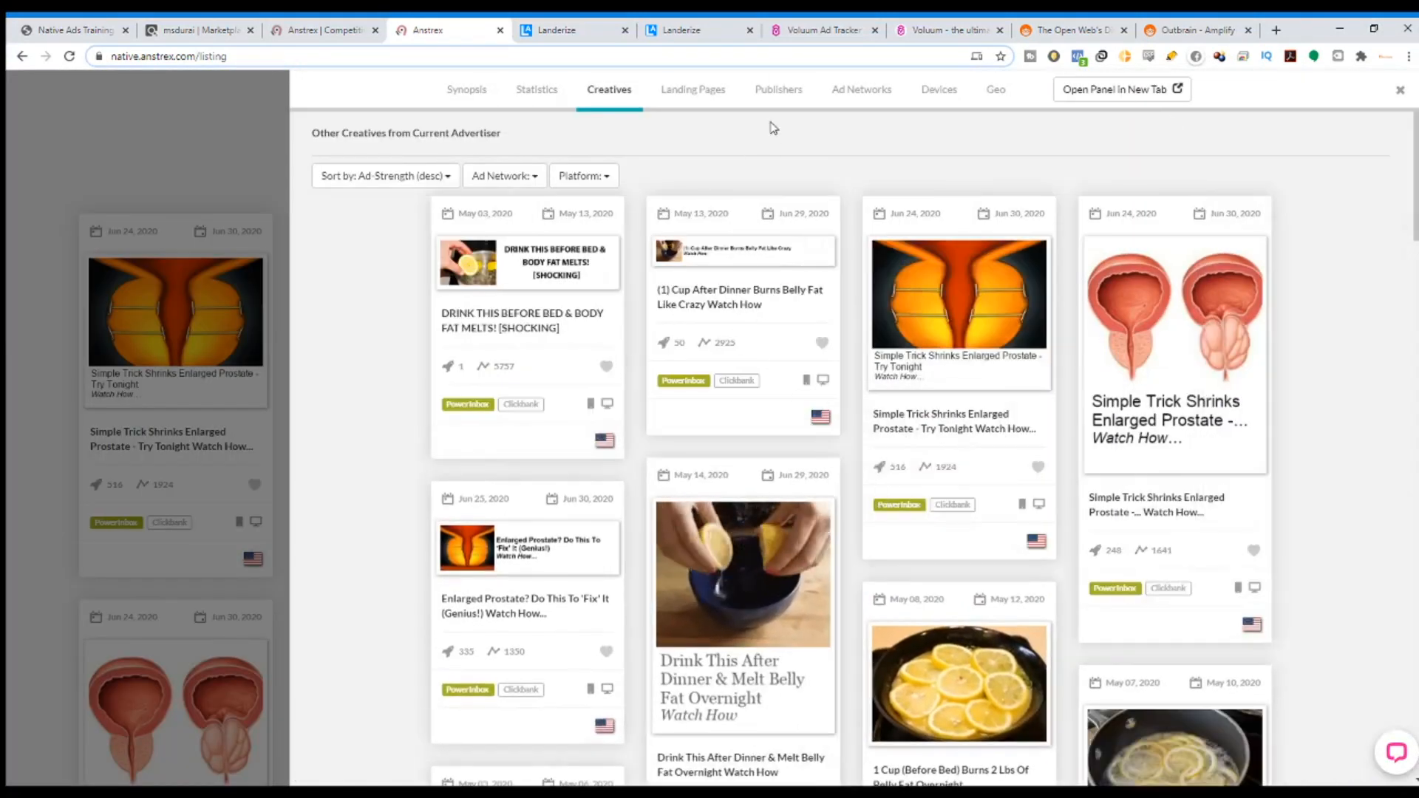
pyautogui.click(778, 92)
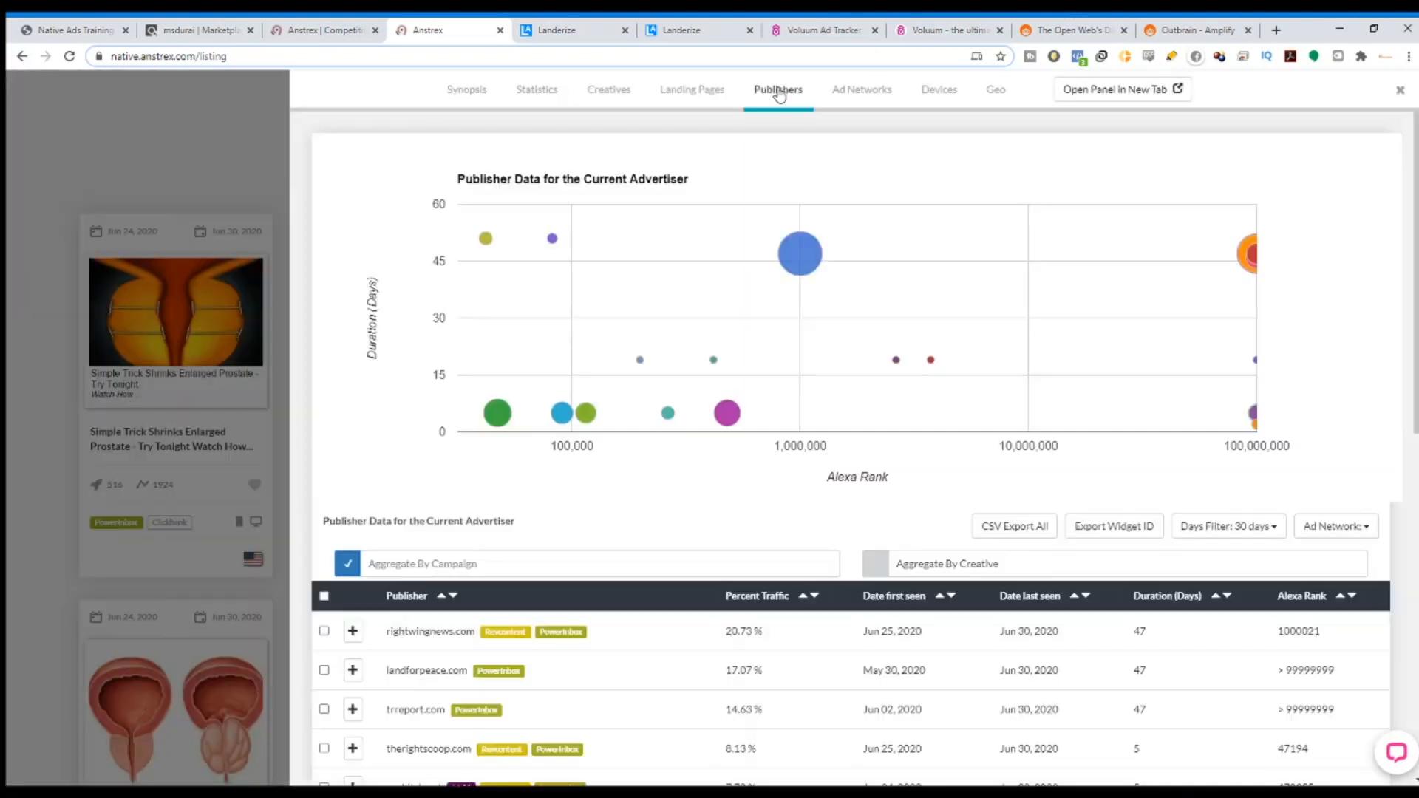
pyautogui.scroll(-4, 621, 635)
pyautogui.scroll(3, 599, 576)
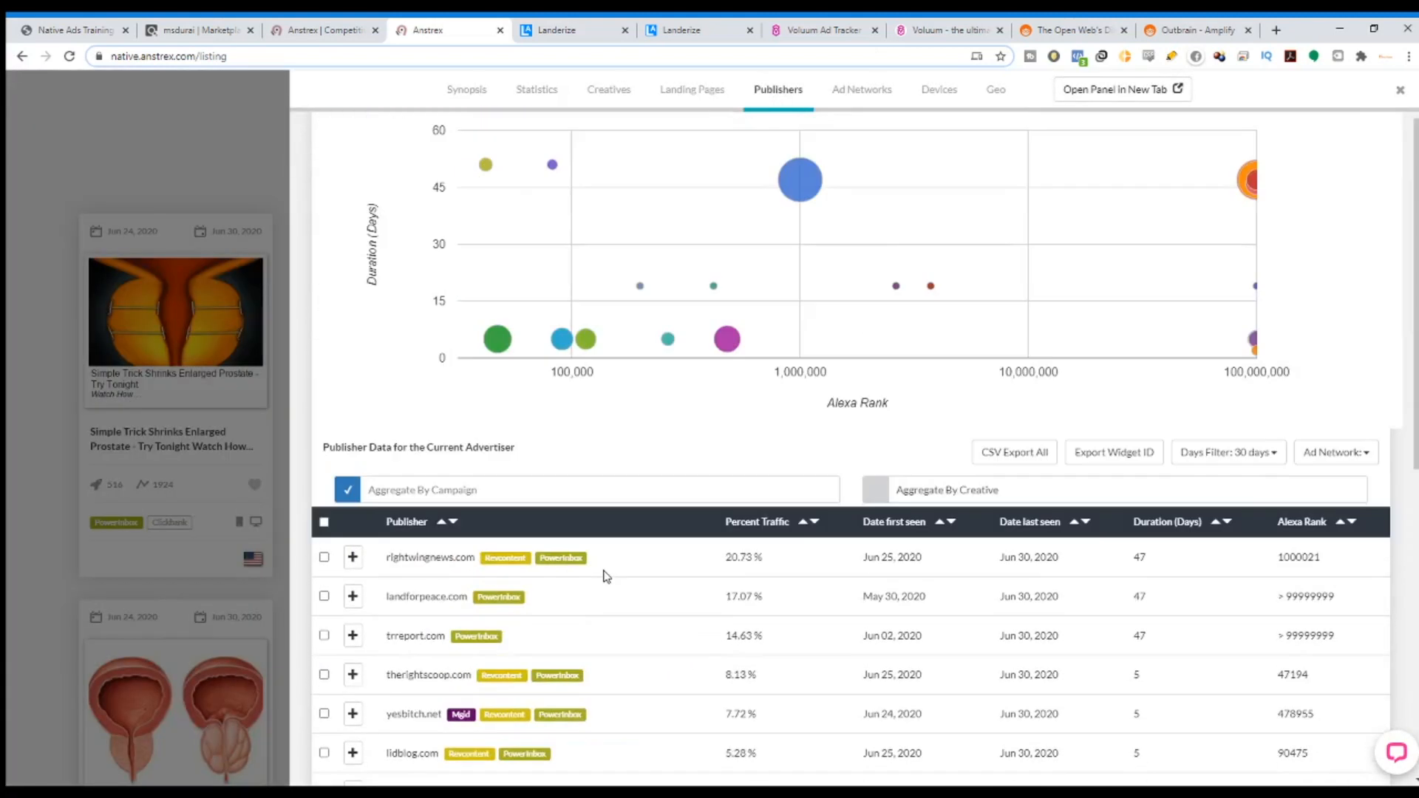
pyautogui.scroll(-8, 601, 574)
pyautogui.scroll(8, 606, 575)
pyautogui.scroll(2, 607, 576)
# Check the Ad Networks breakdown (PowerInbox, Mgid) and the Geo country traffic.
pyautogui.click(862, 90)
pyautogui.scroll(-1, 634, 618)
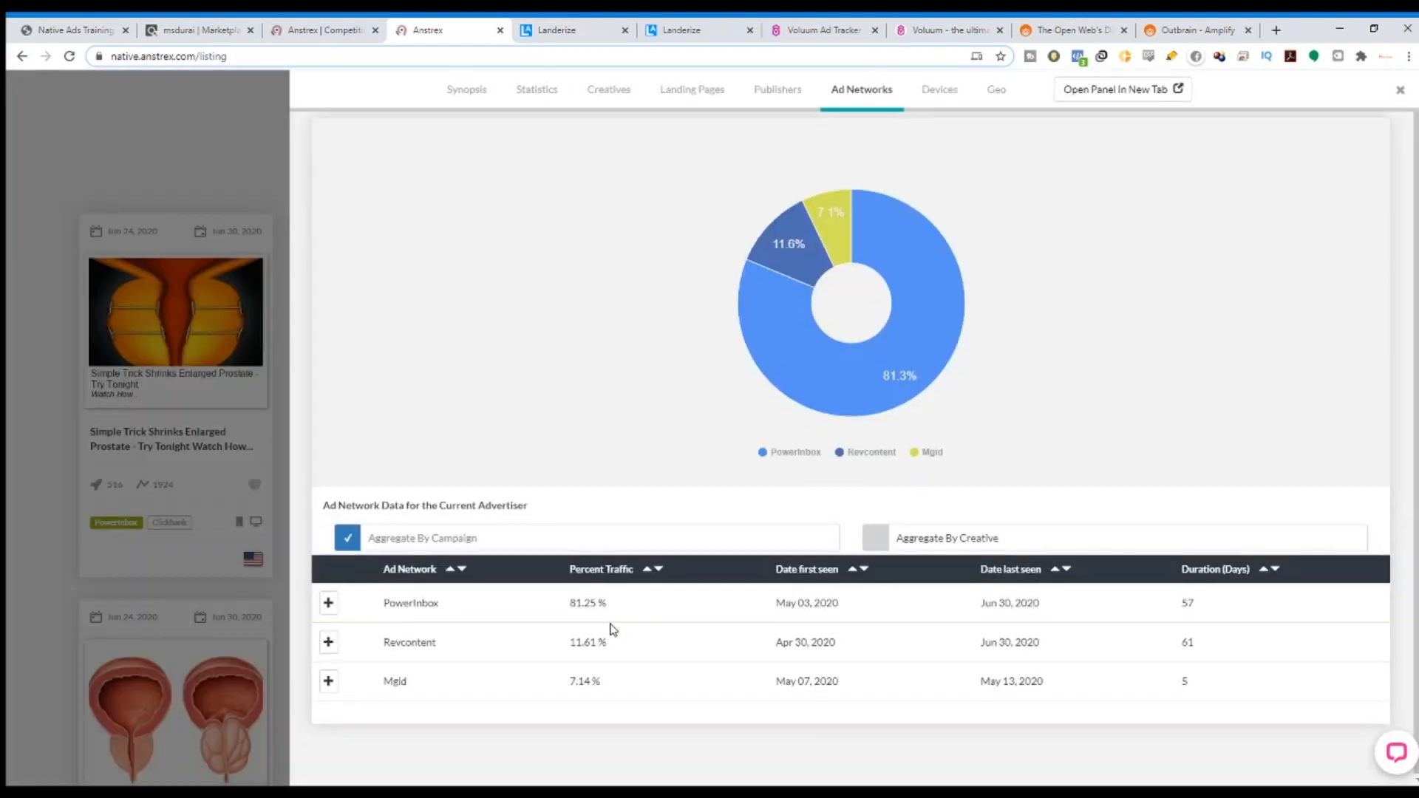
pyautogui.moveTo(402, 602); pyautogui.dragTo(484, 605)
pyautogui.moveTo(398, 683); pyautogui.dragTo(409, 683)
pyautogui.click(994, 90)
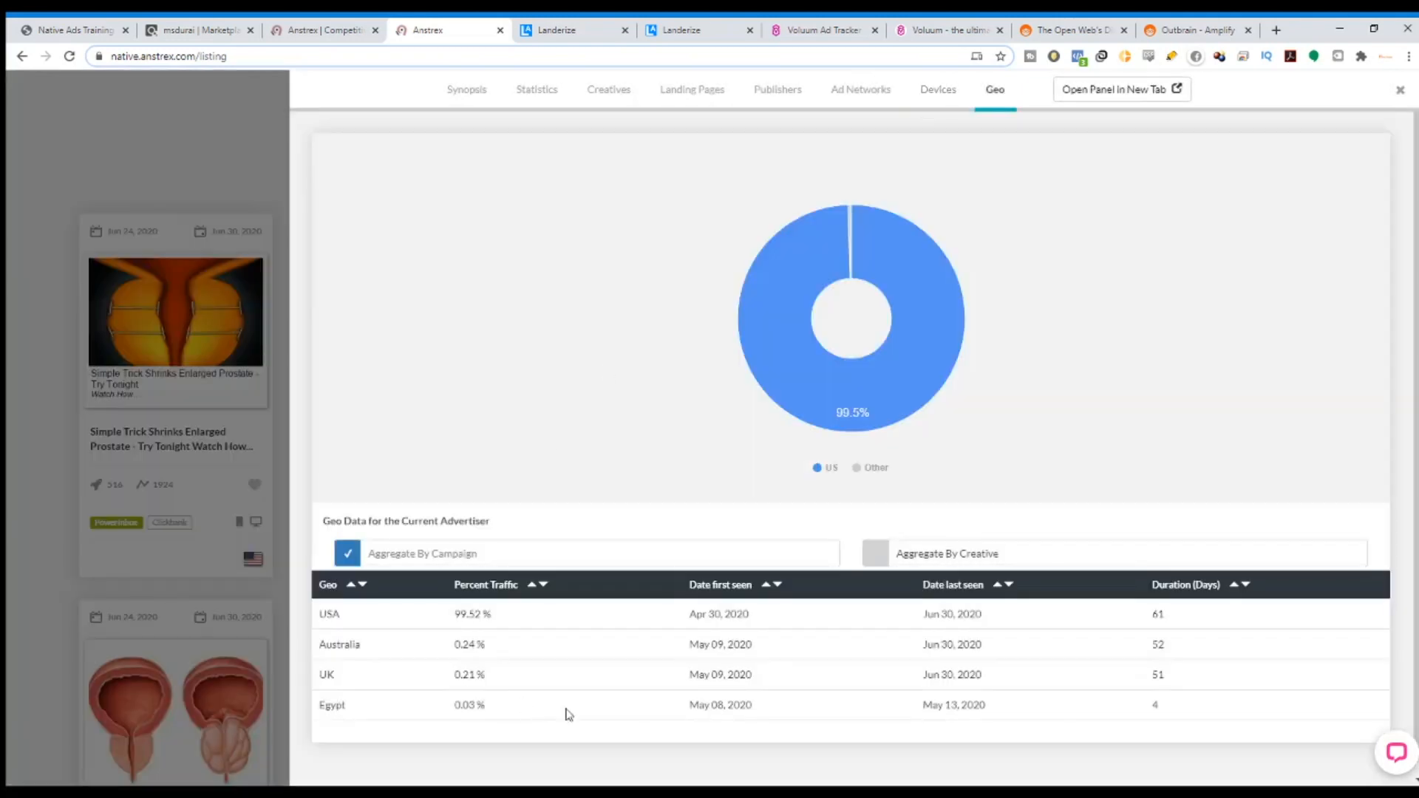
pyautogui.scroll(-1, 479, 675)
pyautogui.moveTo(335, 595); pyautogui.dragTo(809, 600)
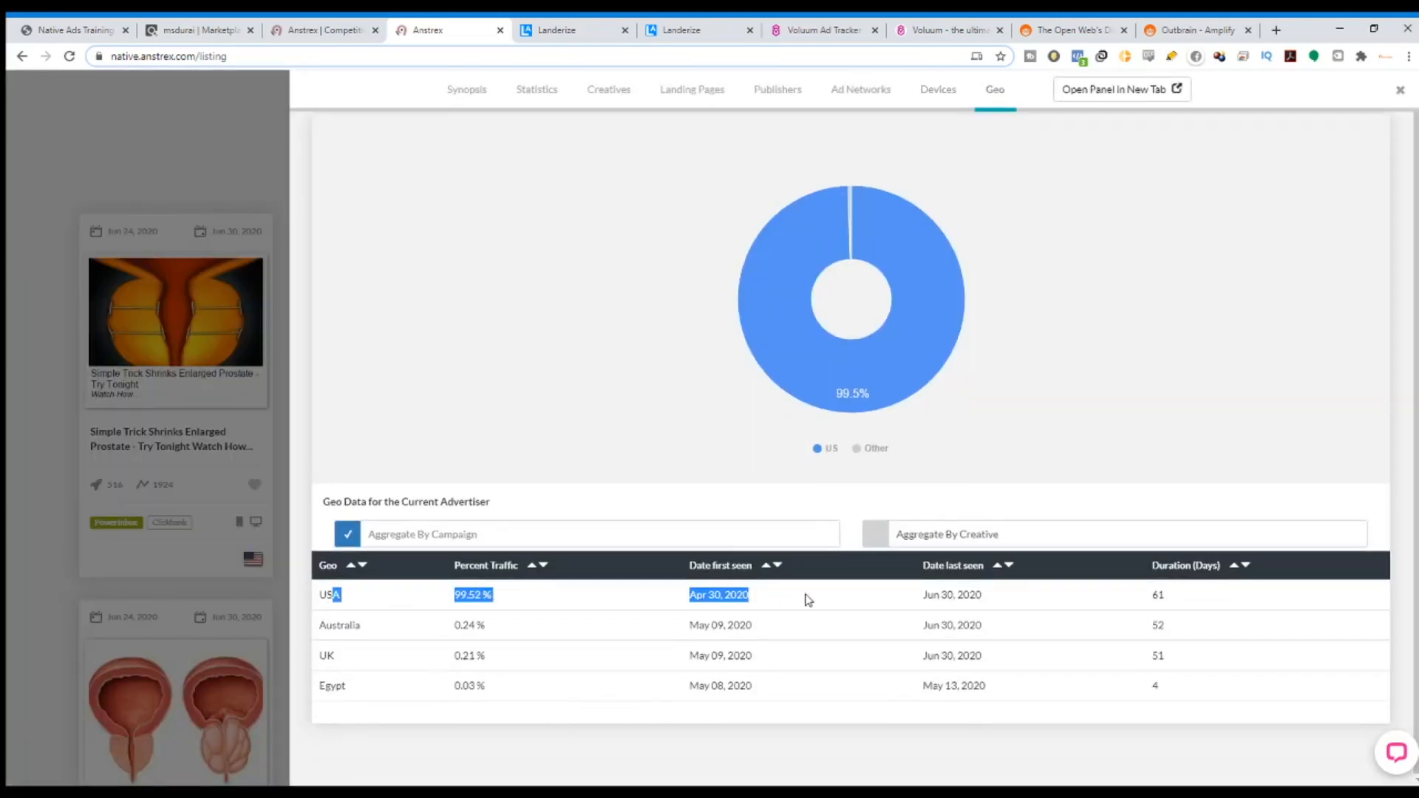
# Check the Devices split, return to Synopsis, and bring up the Anstrex homepage.
pyautogui.click(938, 90)
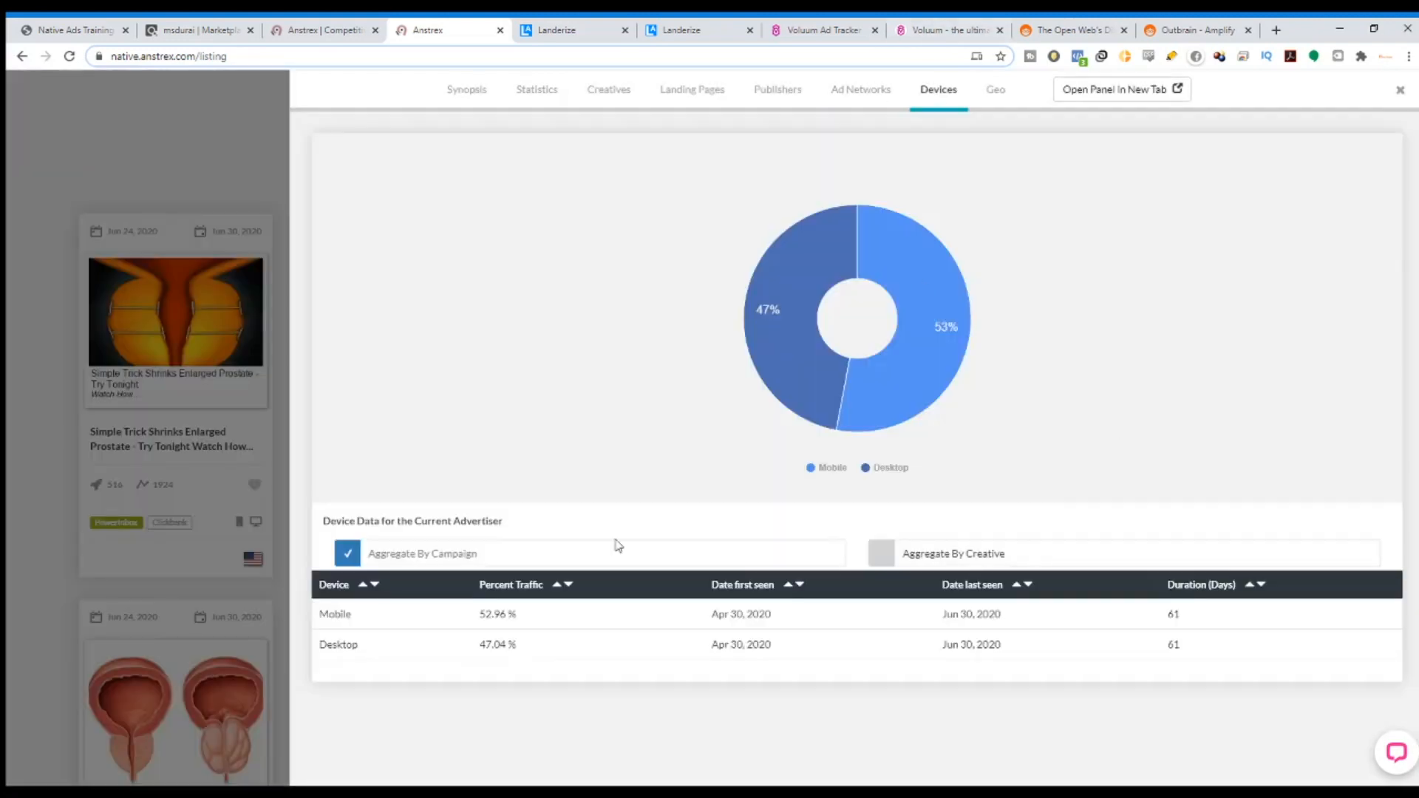
pyautogui.click(470, 92)
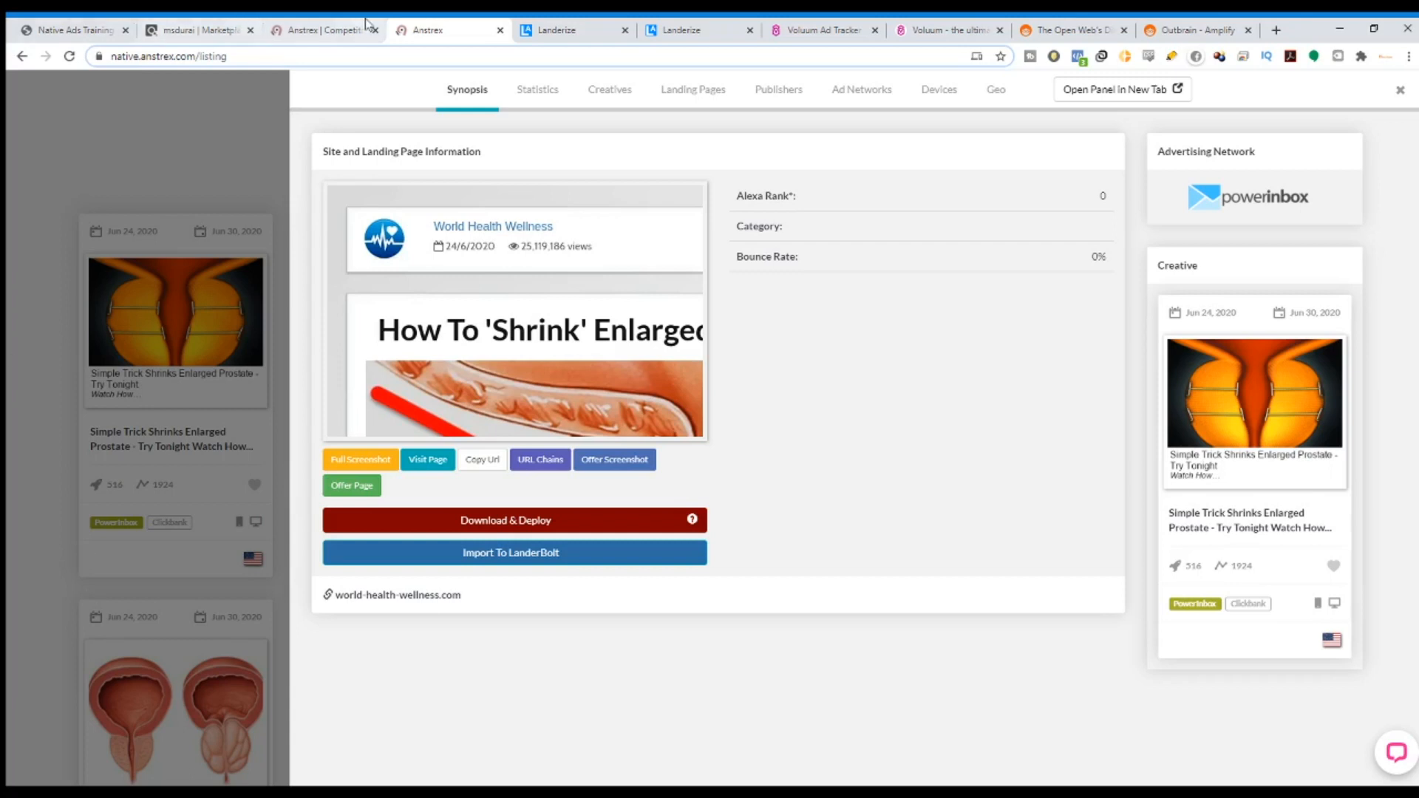
pyautogui.click(326, 30)
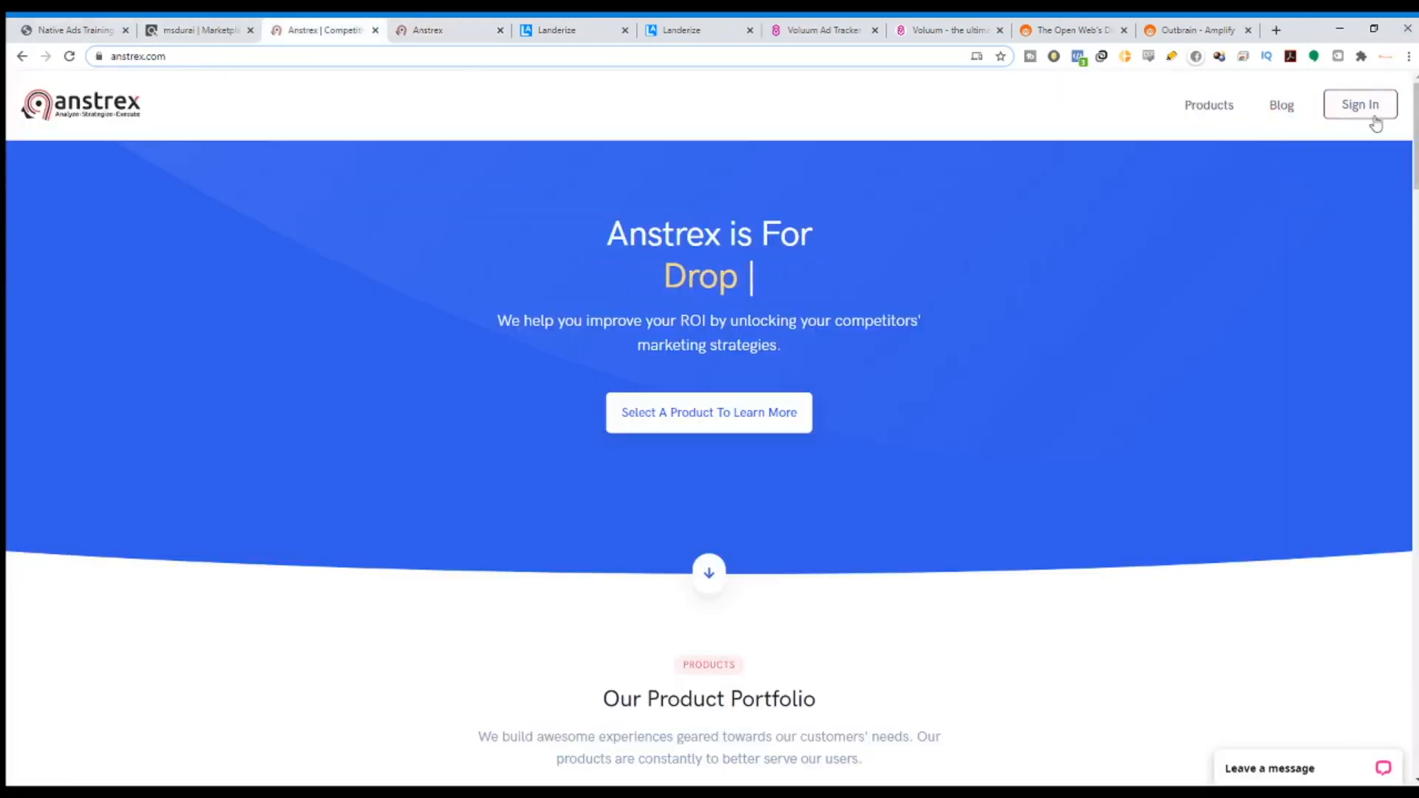
# Open the Anstrex Native product page and scroll through its feature comparison table.
pyautogui.click(1201, 150)
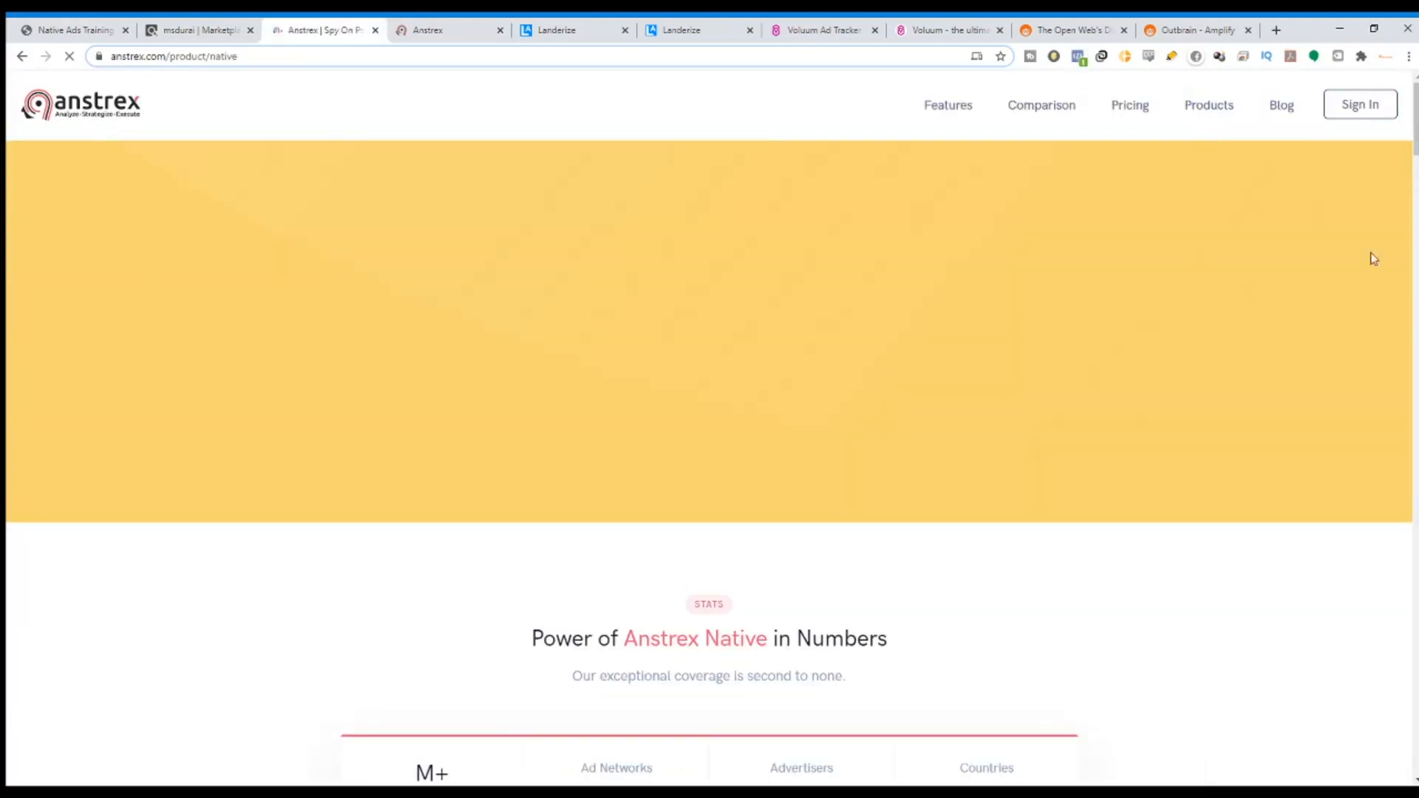
pyautogui.scroll(-8, 1415, 238)
pyautogui.scroll(-20, 709, 429)
pyautogui.scroll(-1, 1367, 531)
pyautogui.scroll(3, 1366, 530)
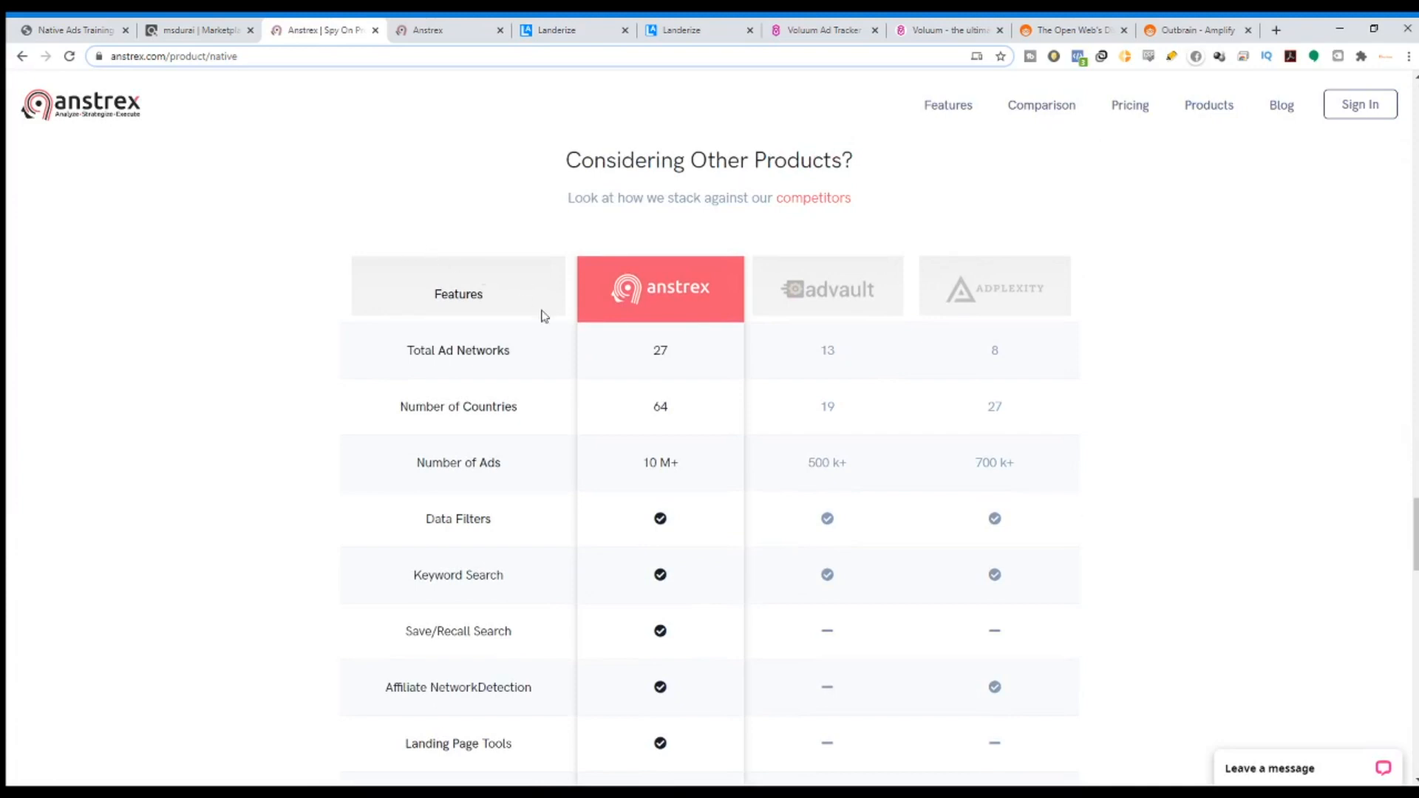
pyautogui.scroll(-1, 861, 352)
pyautogui.scroll(1, 908, 217)
pyautogui.scroll(-5, 1051, 507)
pyautogui.scroll(1, 1048, 498)
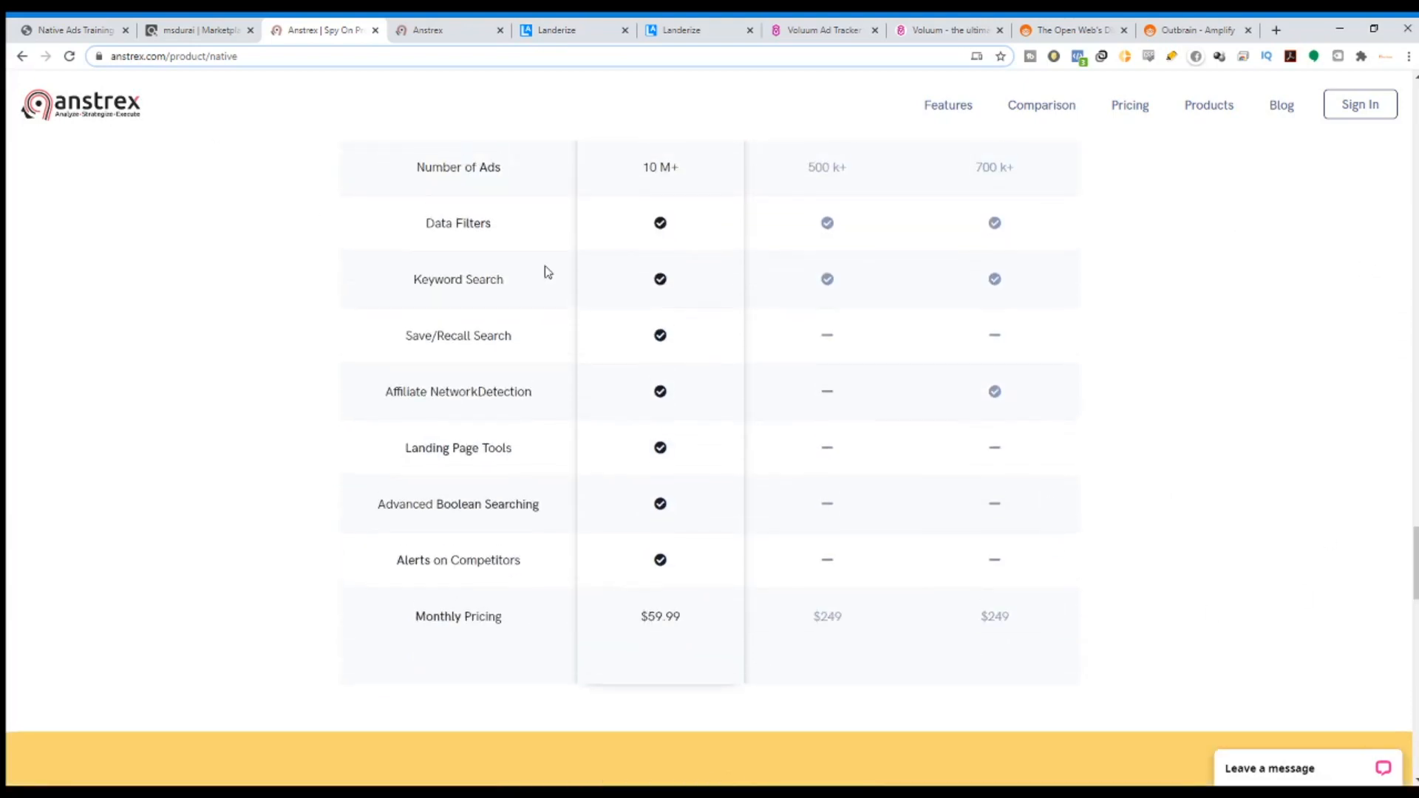
pyautogui.scroll(2, 314, 206)
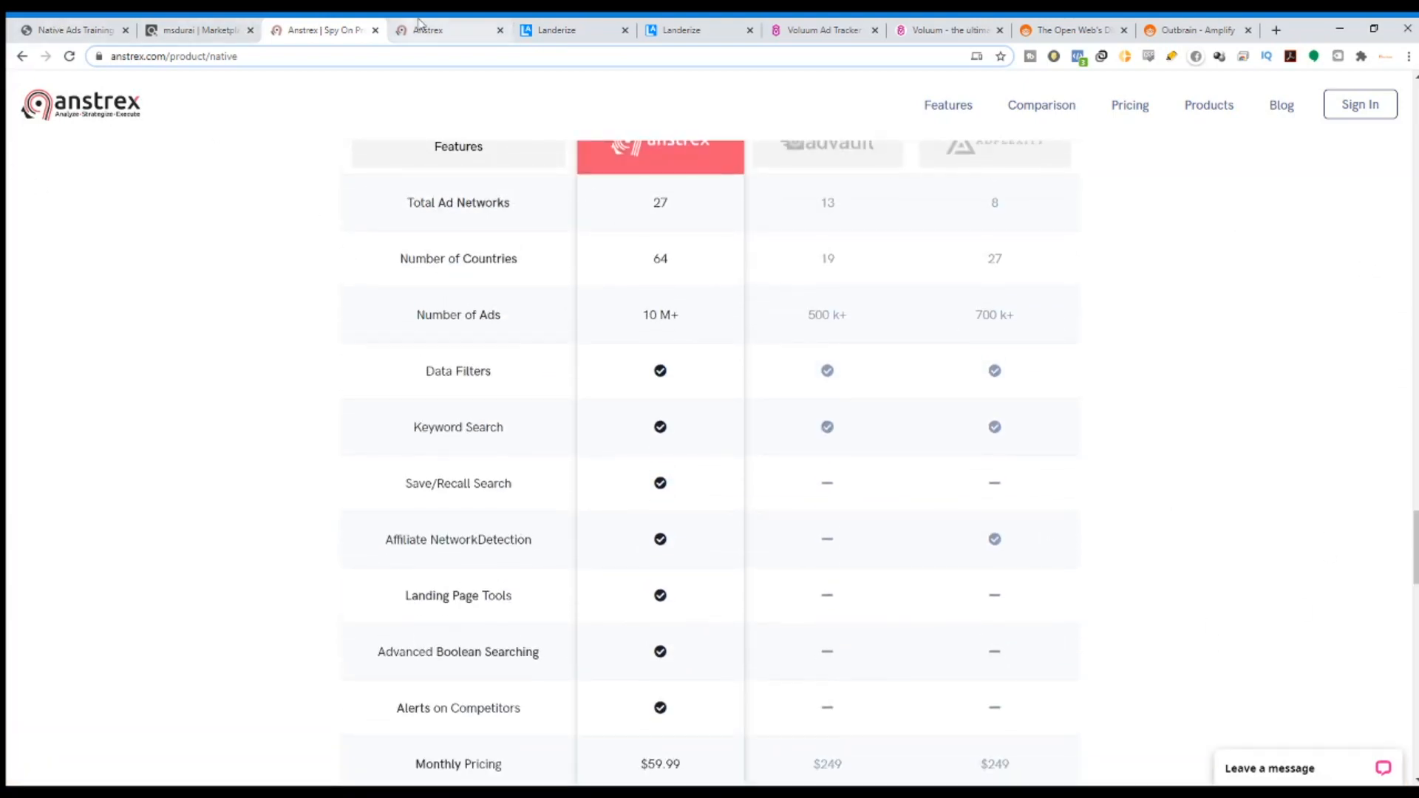
pyautogui.scroll(-10, 906, 488)
pyautogui.scroll(5, 906, 488)
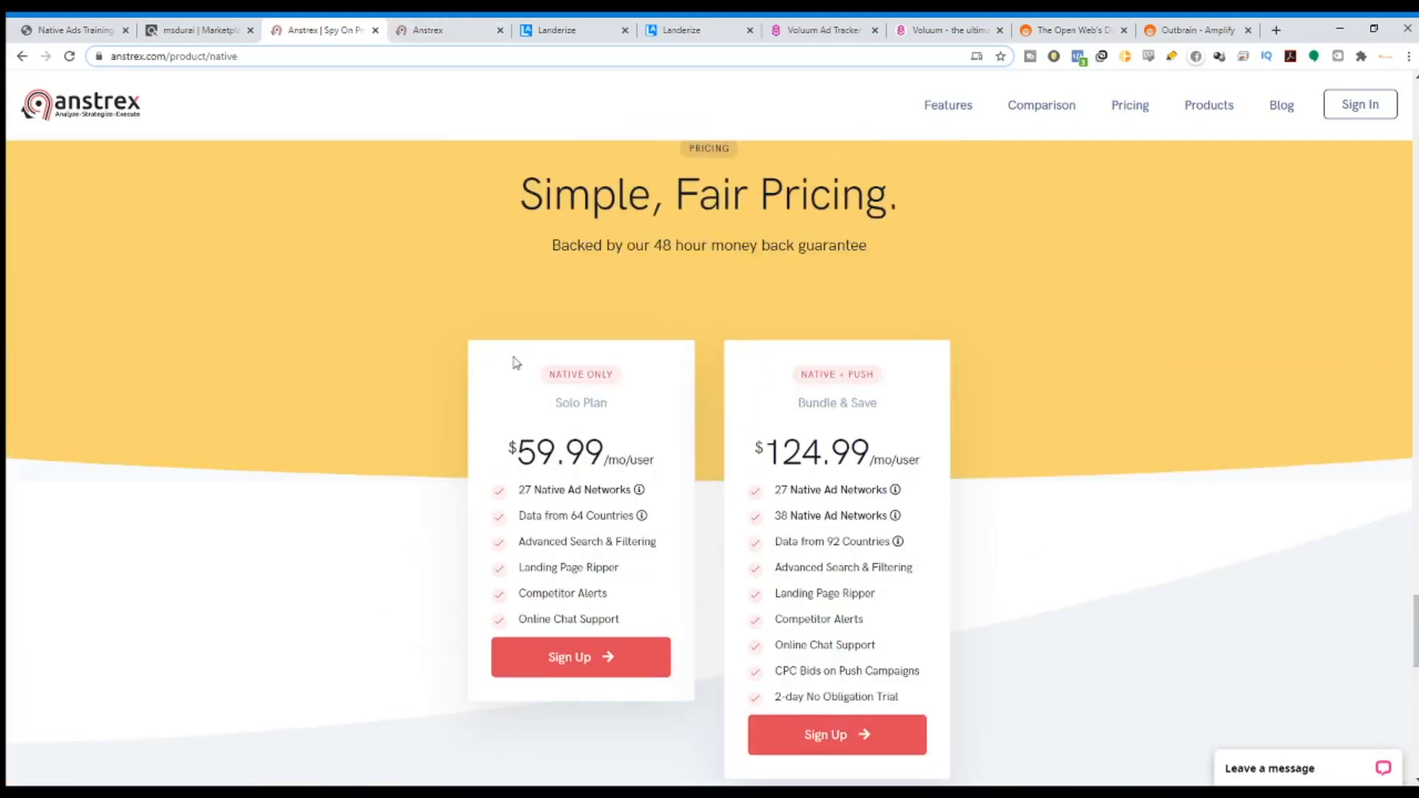
# Highlight the Solo Plan's $59.99 price and the competitors' $249 monthly prices.
pyautogui.moveTo(512, 452); pyautogui.dragTo(618, 461)
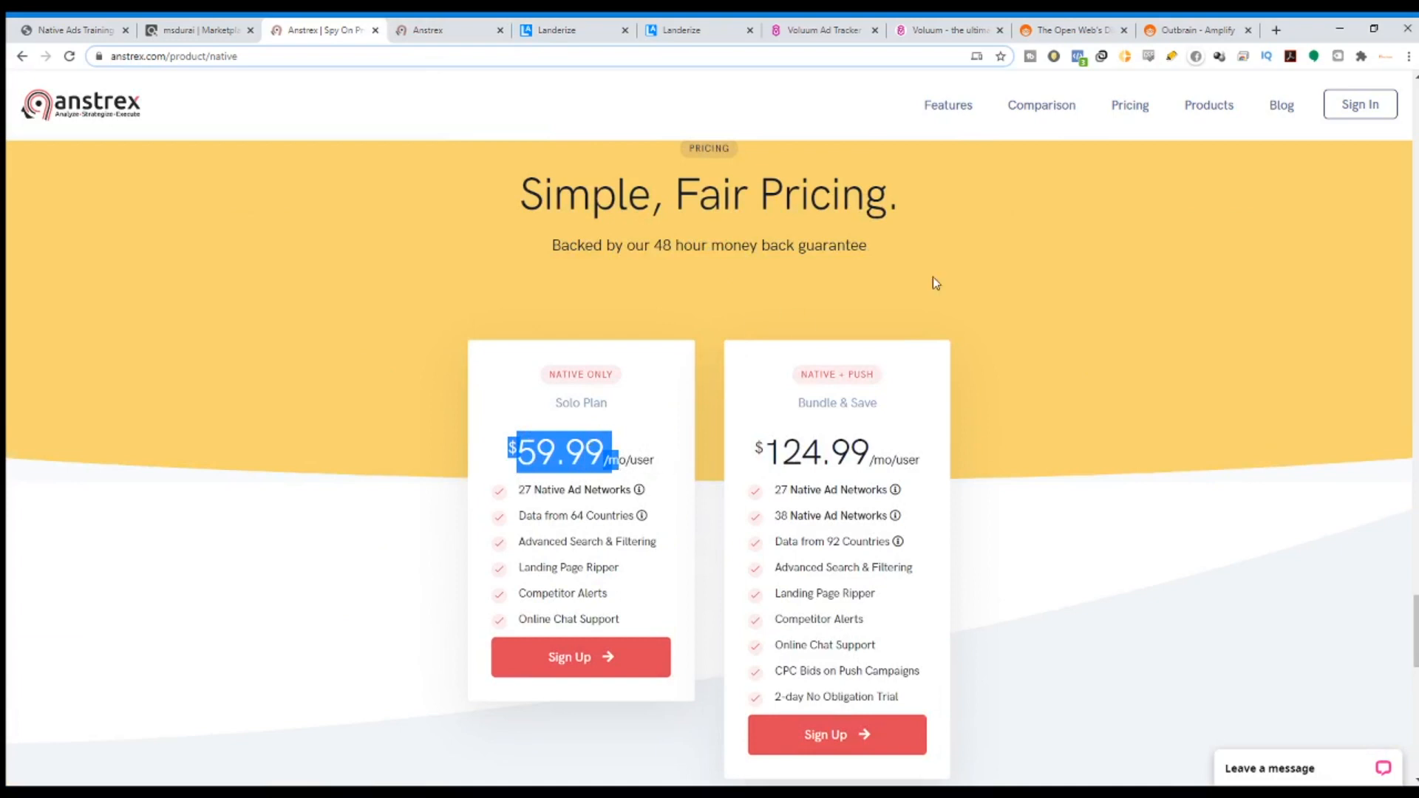
pyautogui.scroll(-10, 798, 380)
pyautogui.scroll(5, 766, 473)
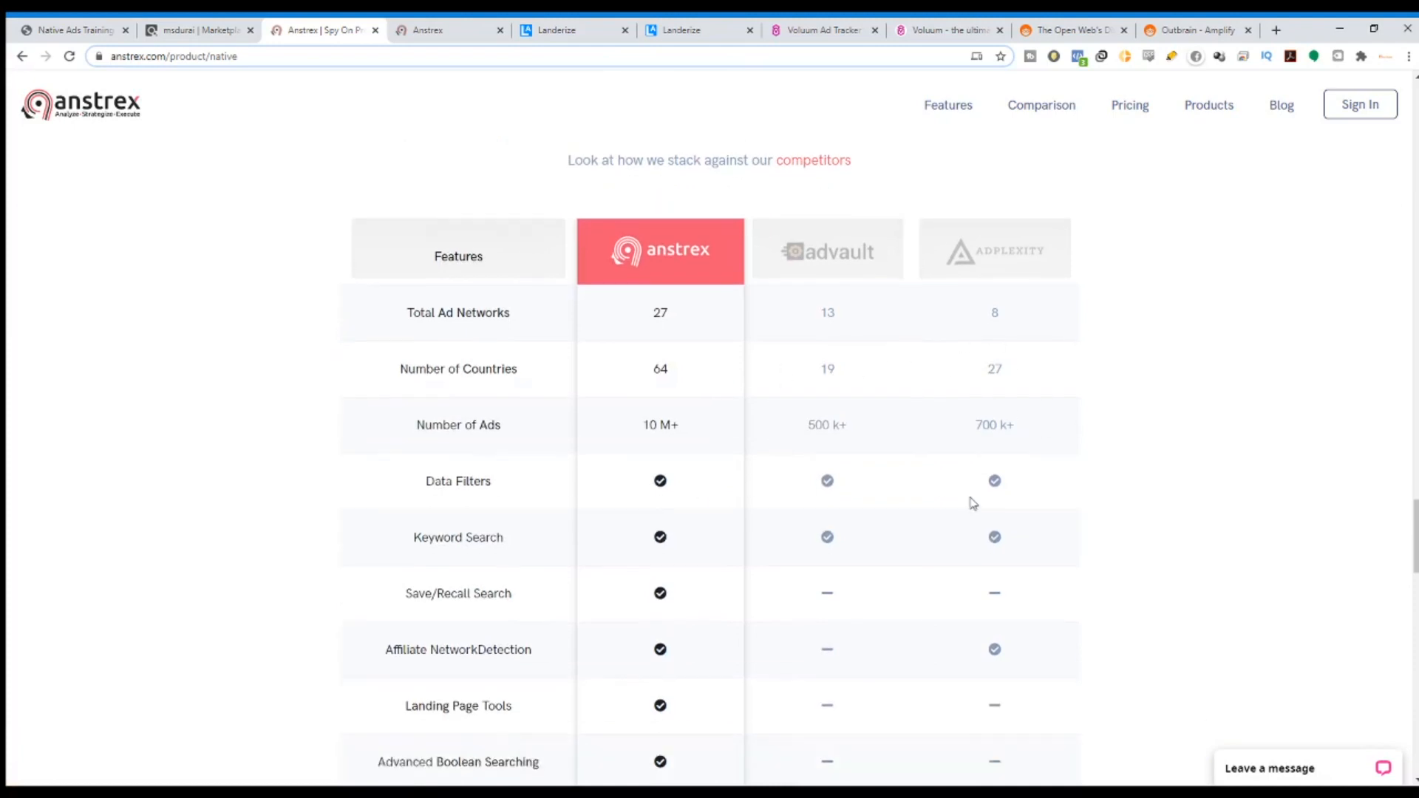
pyautogui.scroll(-6, 964, 466)
pyautogui.moveTo(818, 477); pyautogui.dragTo(1023, 489)
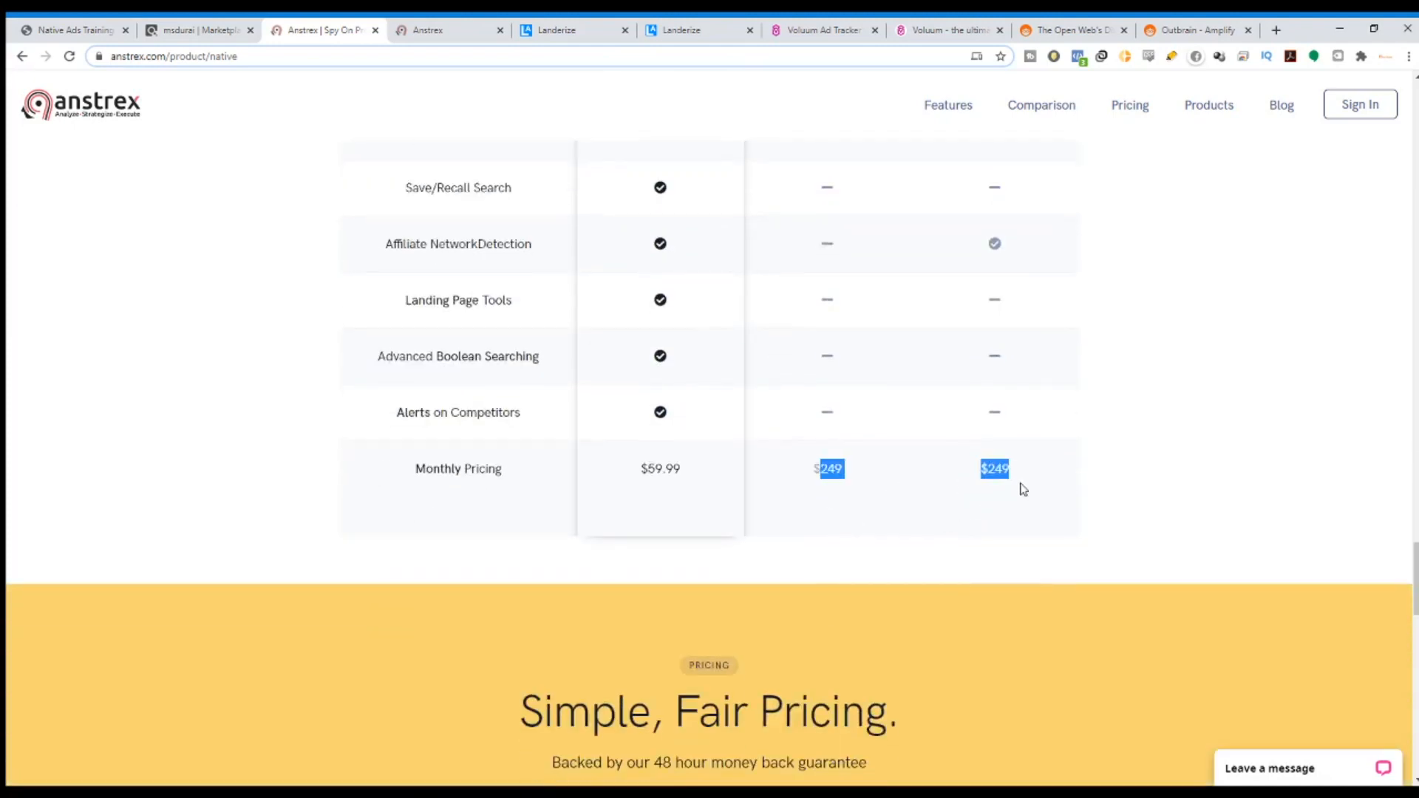
# Follow the prostate ad's landing page through to the VitalFlow offer and select its vitalflow domain.
pyautogui.click(425, 29)
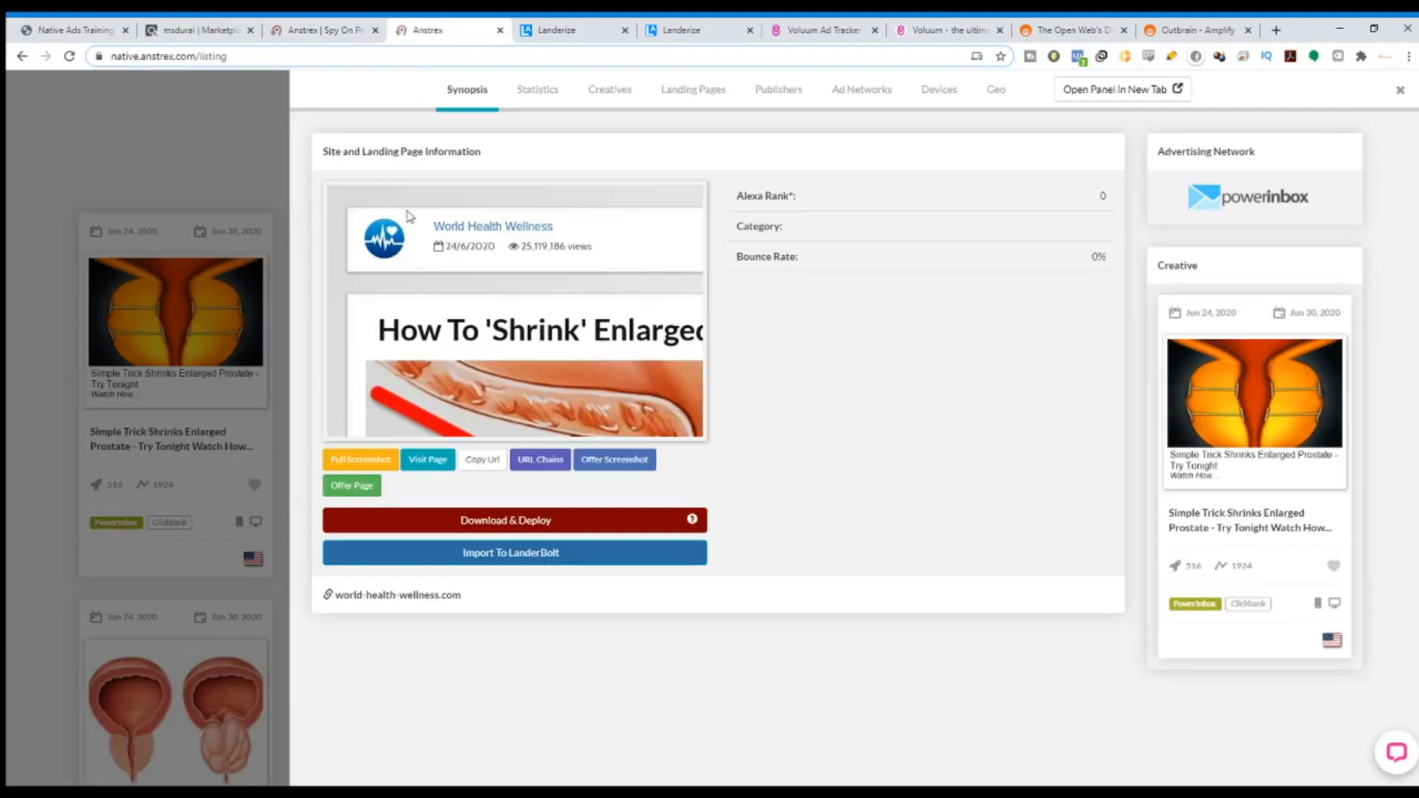
pyautogui.click(428, 460)
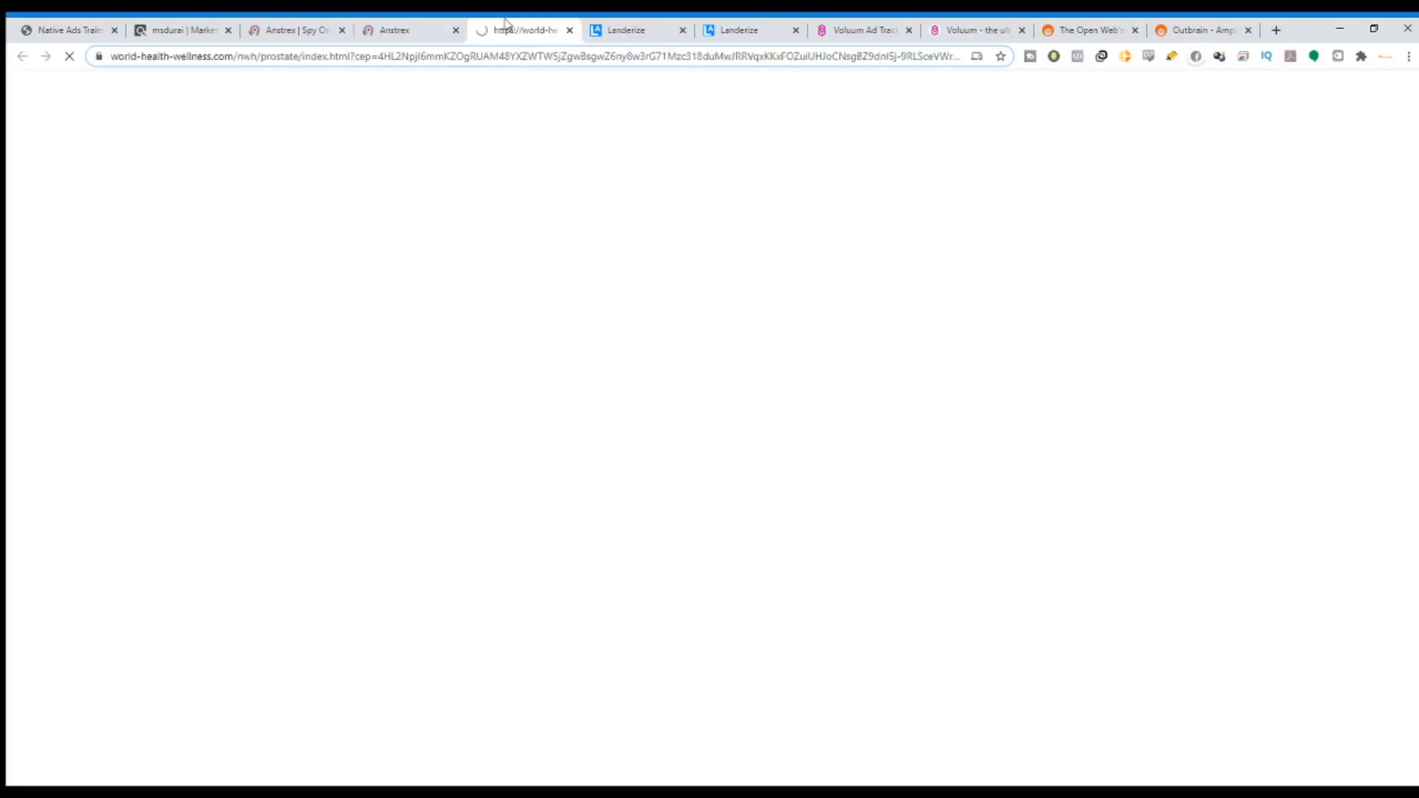
pyautogui.scroll(-4, 713, 210)
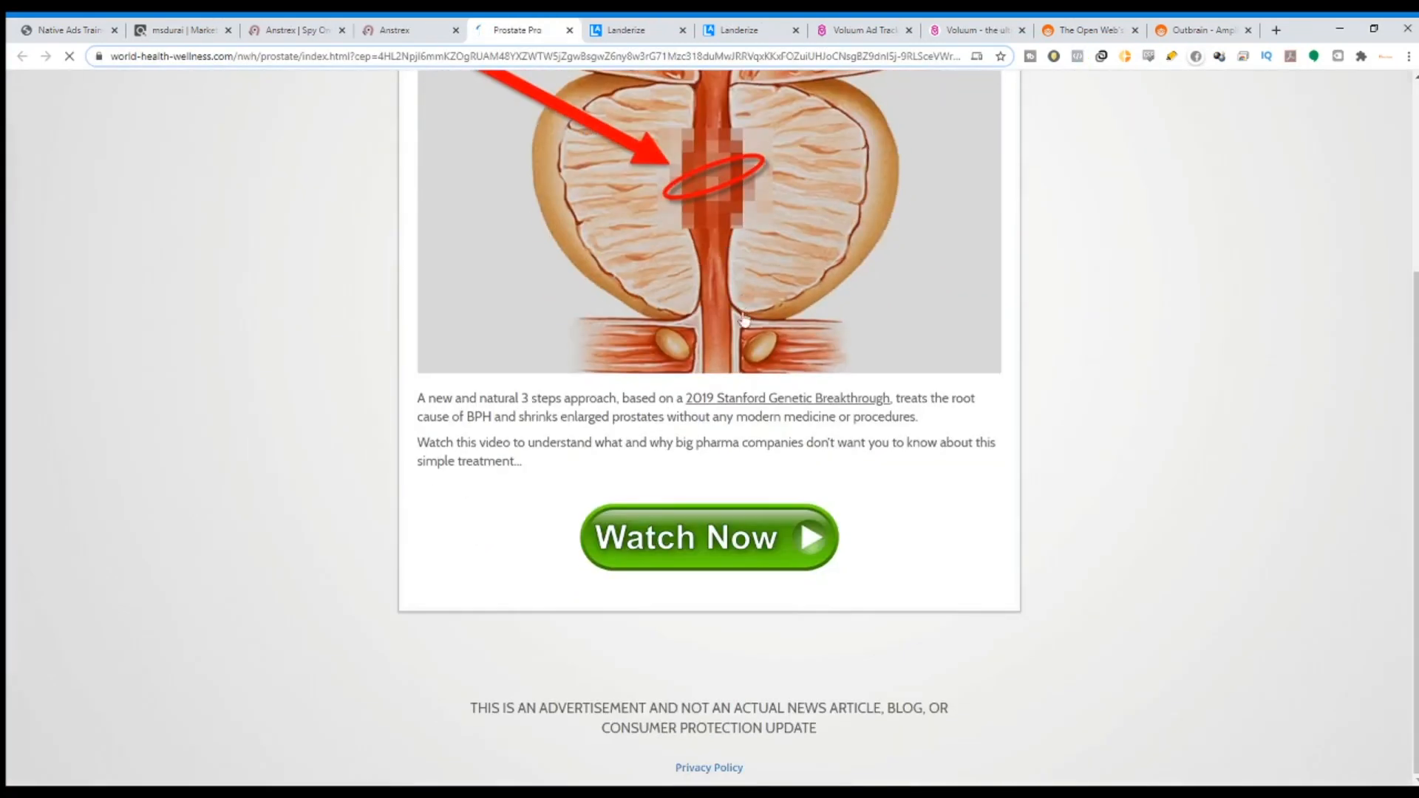
pyautogui.click(693, 566)
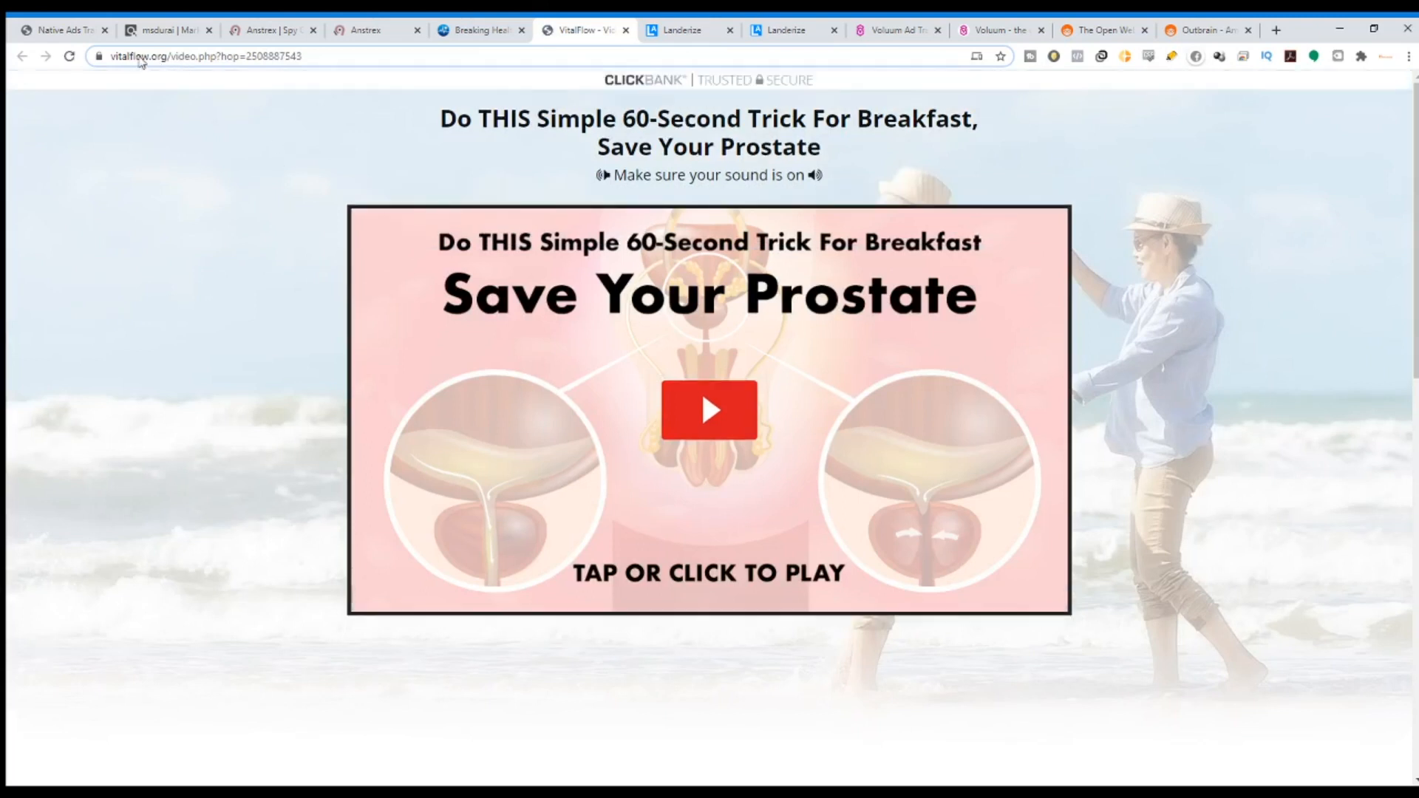
pyautogui.click(122, 59)
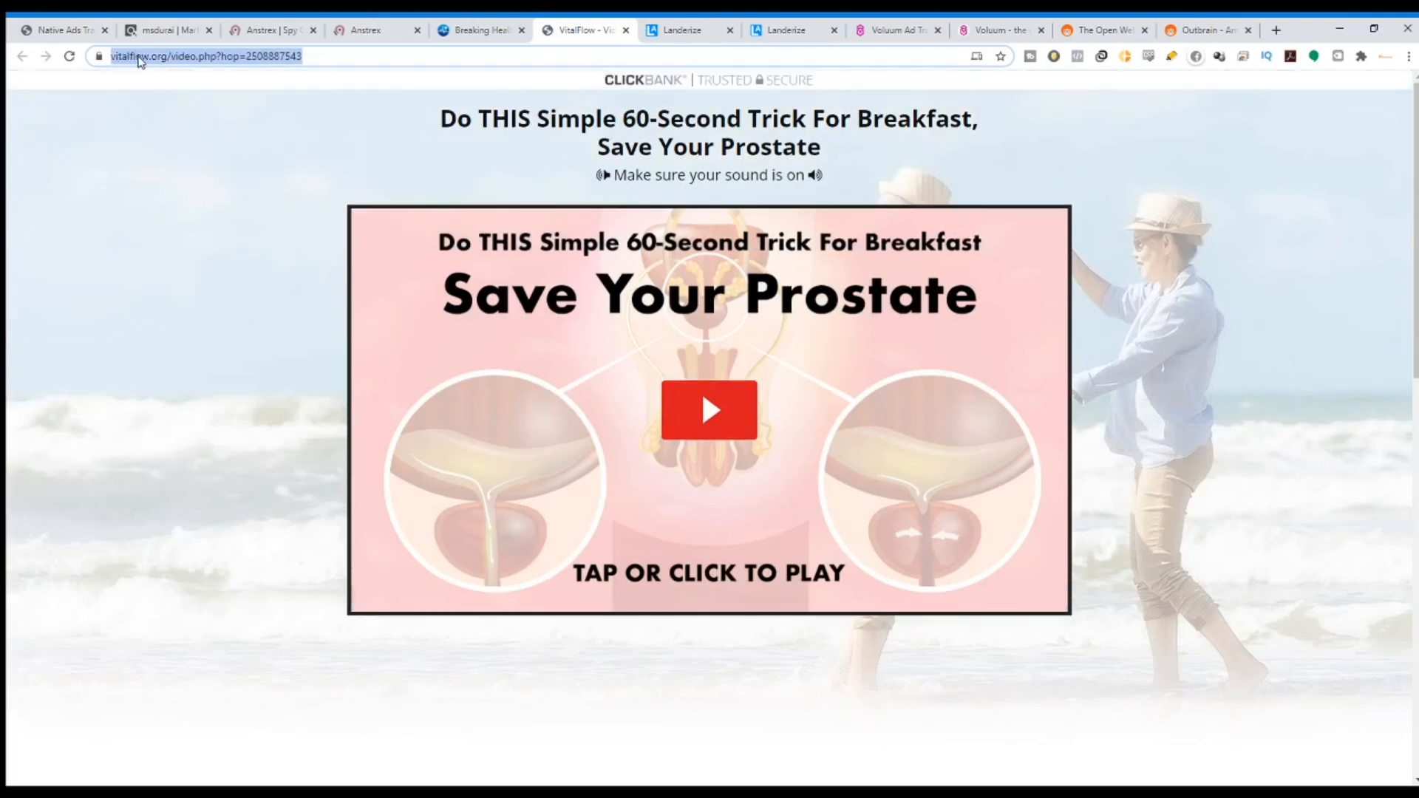
pyautogui.click(142, 59)
pyautogui.moveTo(180, 57); pyautogui.dragTo(145, 57)
# Search the ClickBank marketplace for vitalflow and check the Vital Flow offer's gravity score.
pyautogui.click(158, 28)
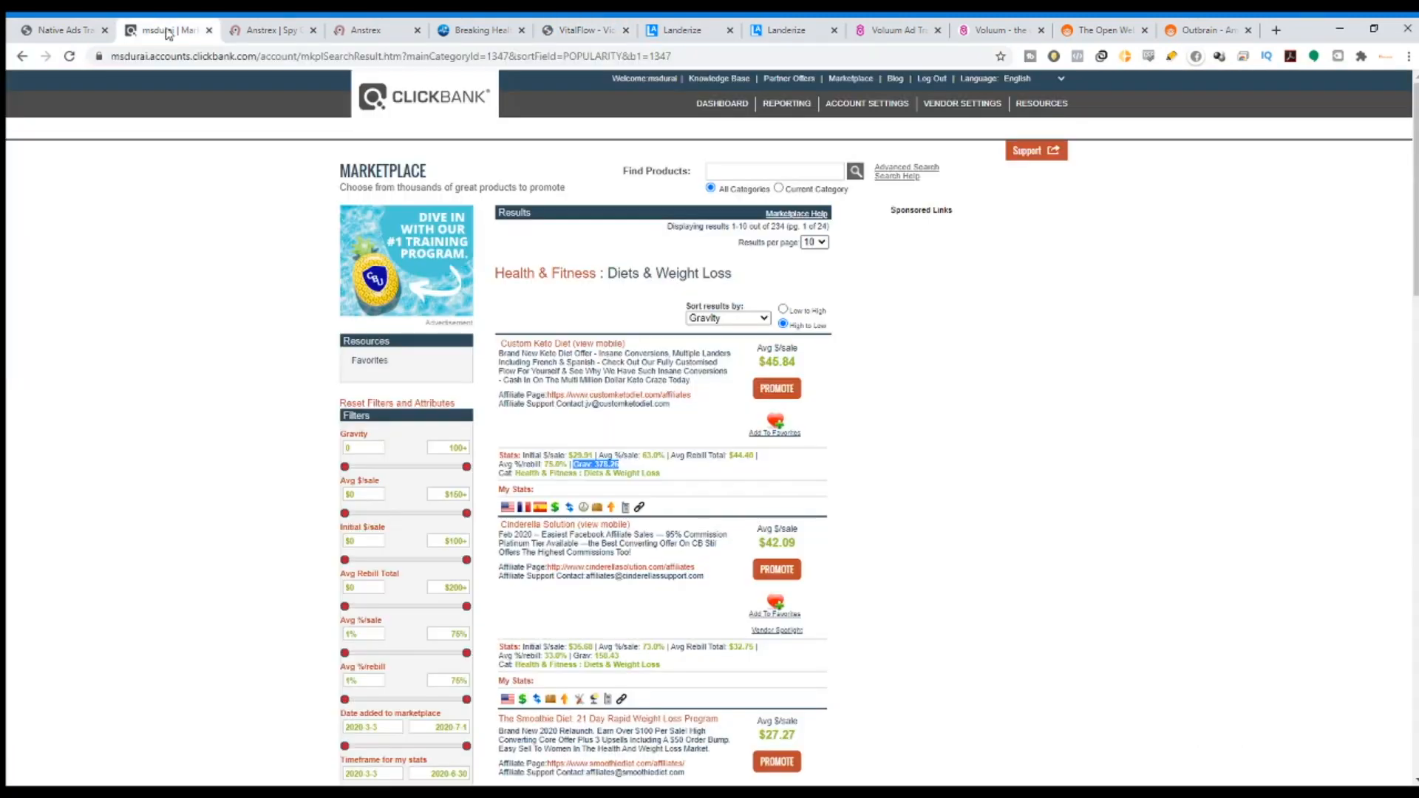
pyautogui.click(783, 172)
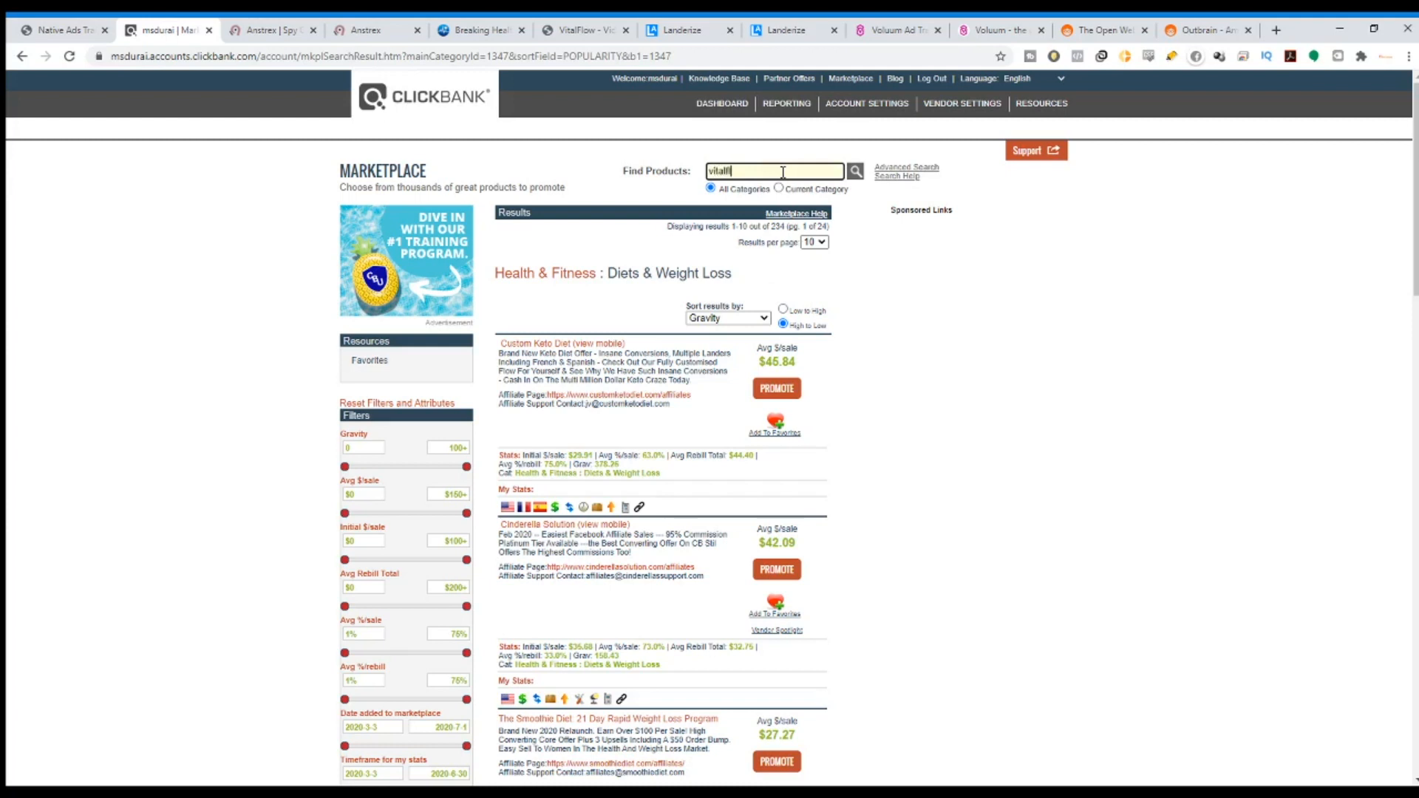
pyautogui.press('Return')
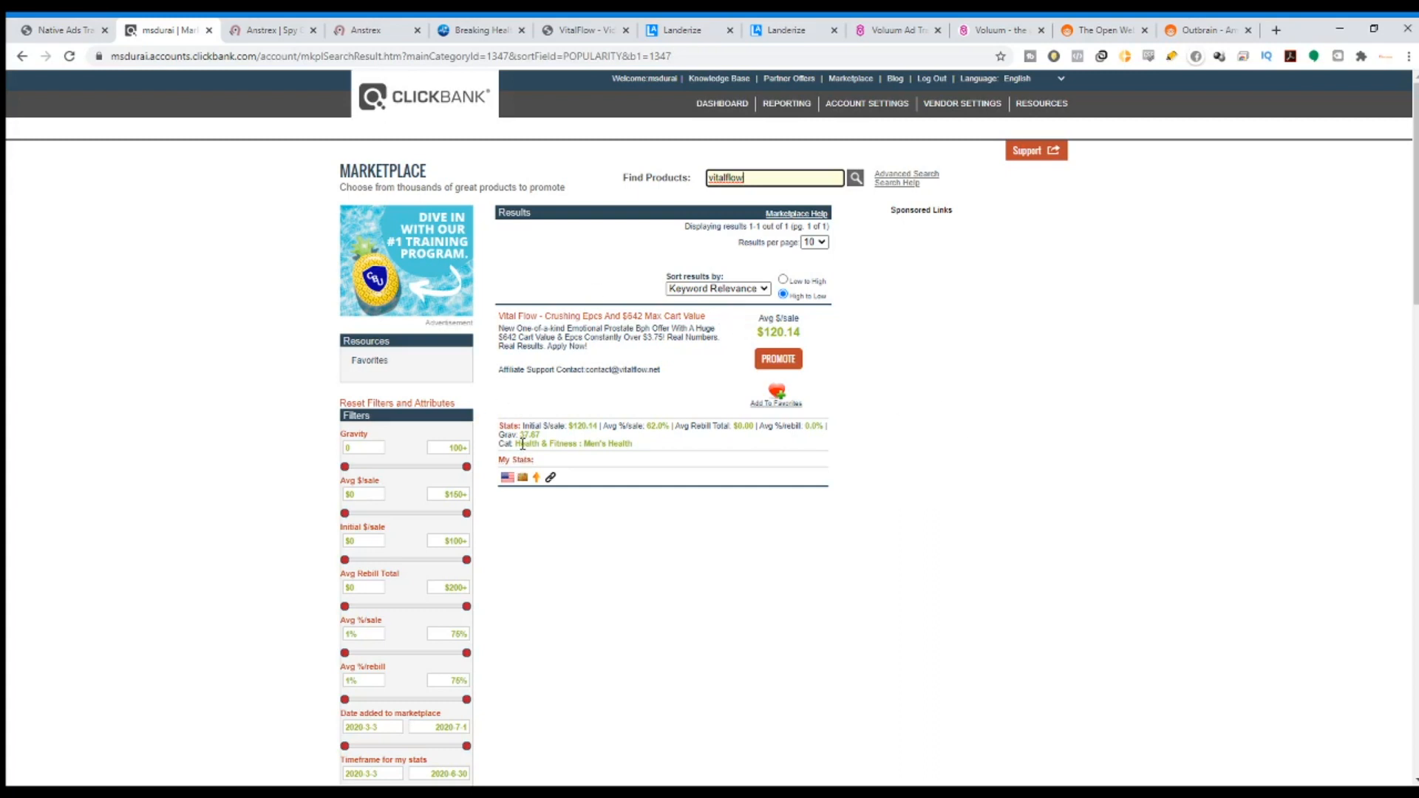
pyautogui.moveTo(523, 432)
pyautogui.mouseDown()
pyautogui.moveTo(546, 438)
pyautogui.moveTo(519, 434)
pyautogui.mouseUp()
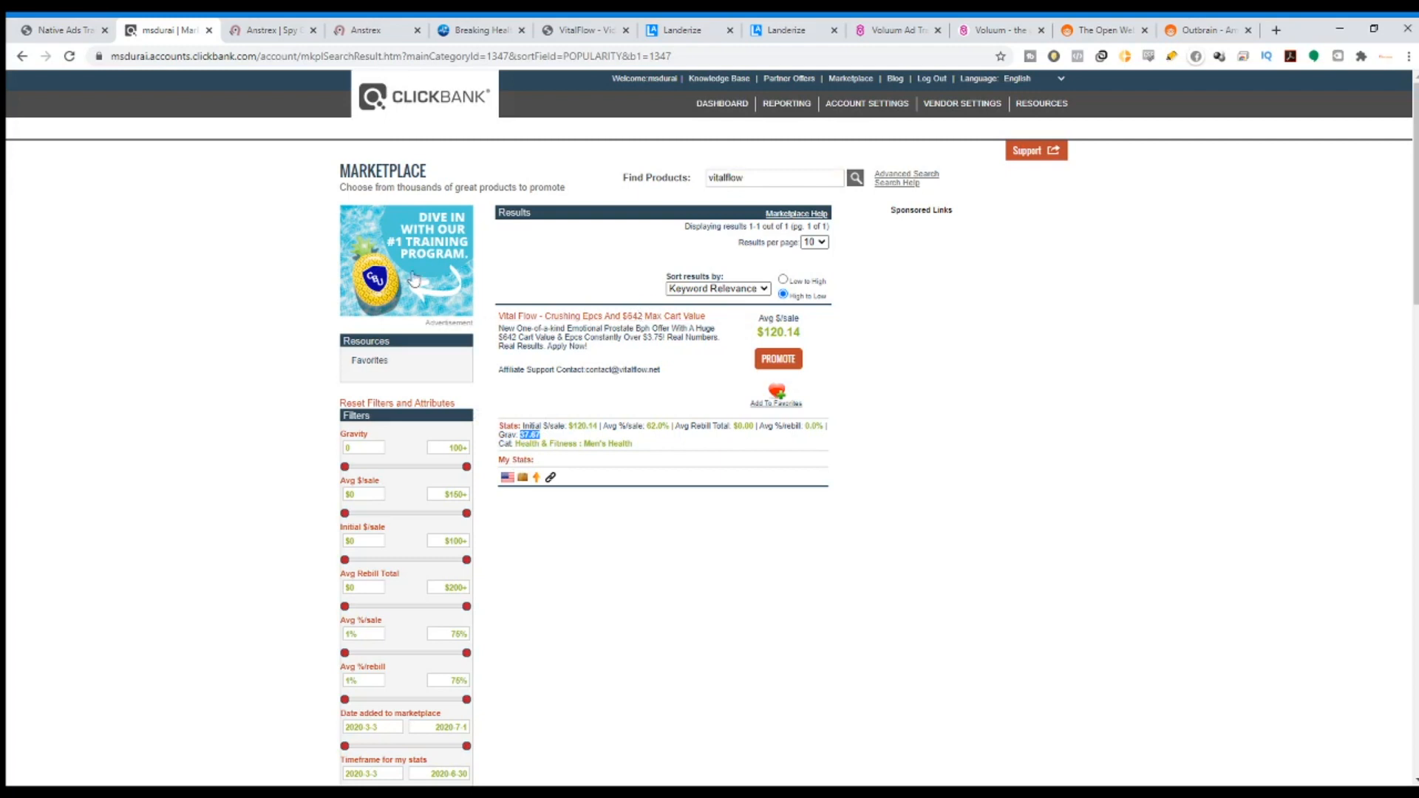
pyautogui.click(523, 319)
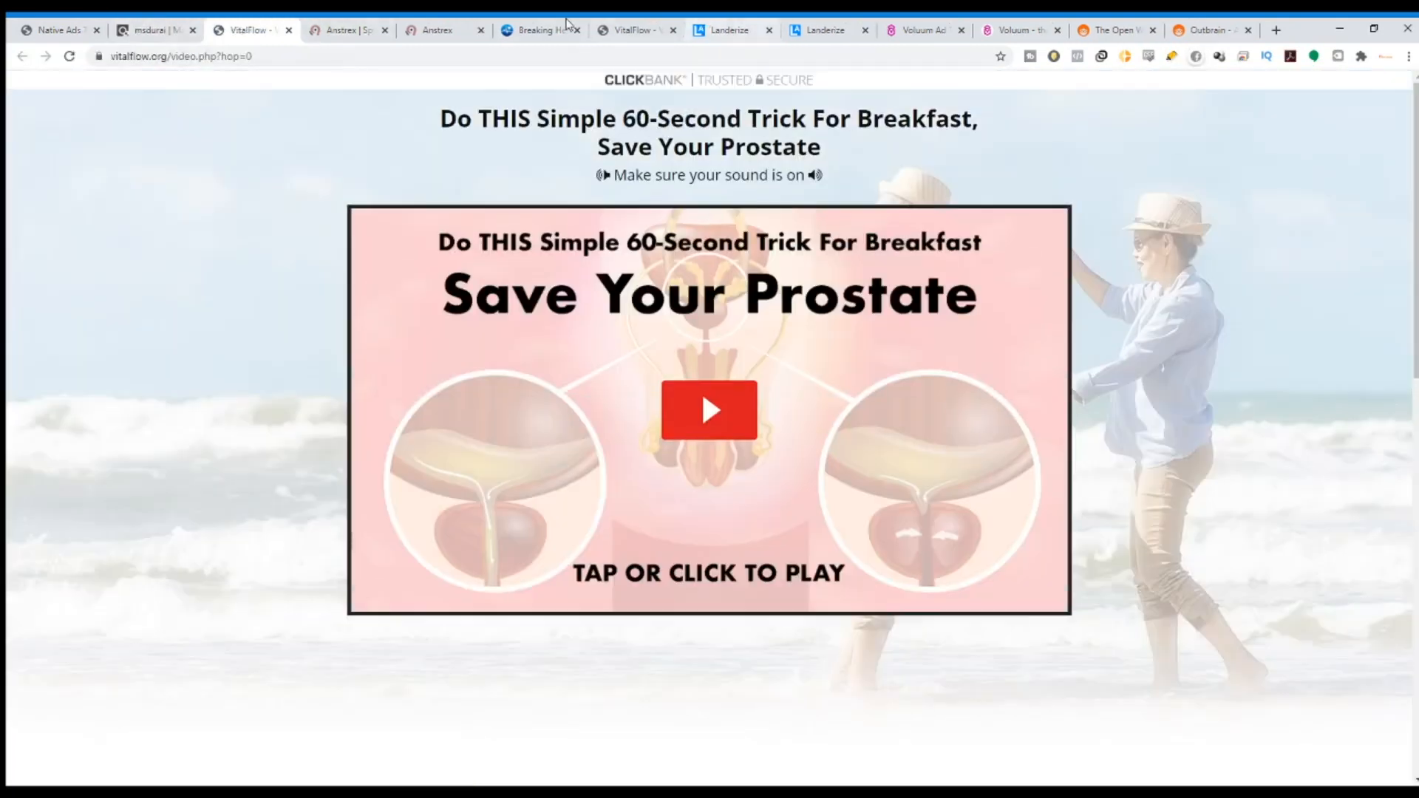
# Close the duplicate VitalFlow, Breaking Health and Anstrex tabs so Landerize's homepage shows.
pyautogui.click(669, 27)
pyautogui.click(673, 30)
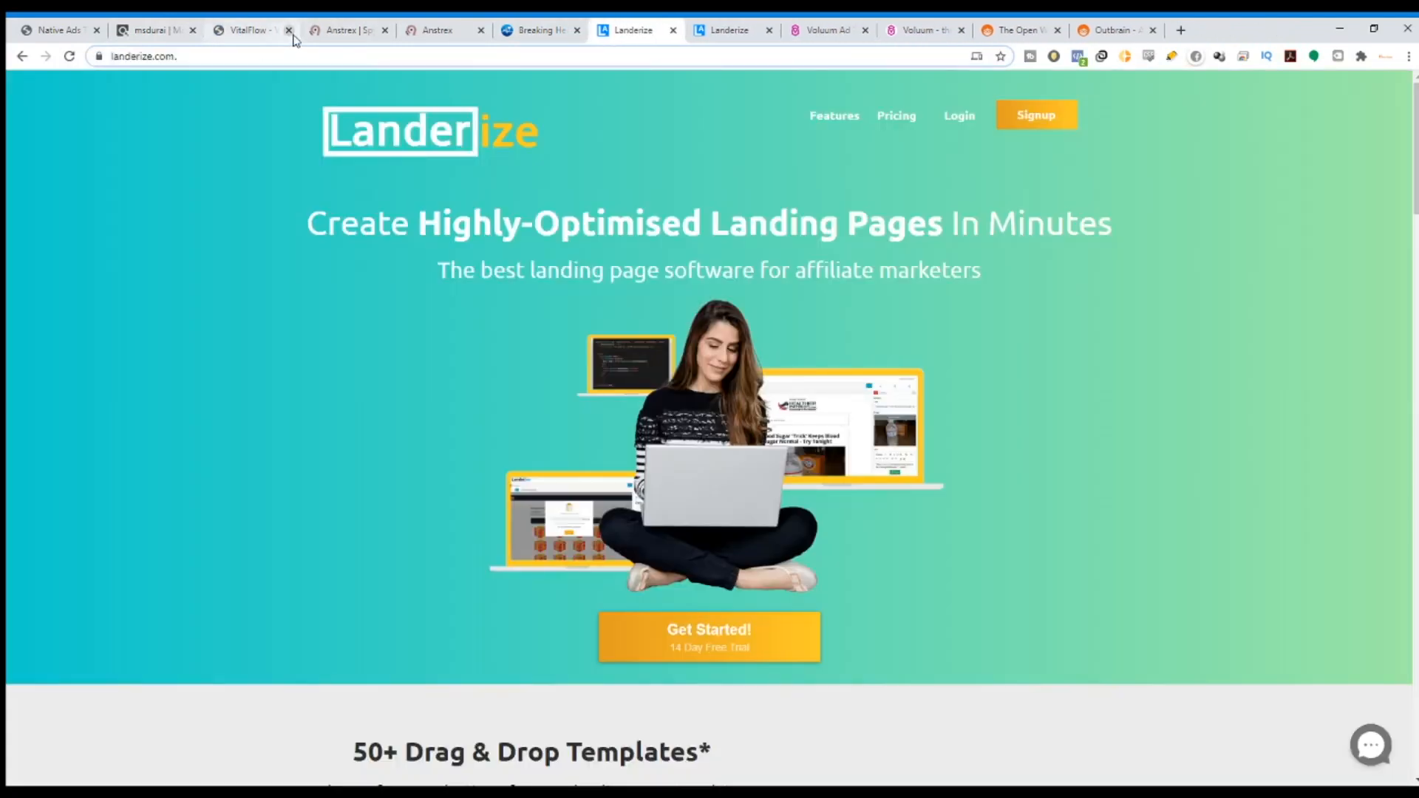
pyautogui.click(288, 29)
pyautogui.click(173, 30)
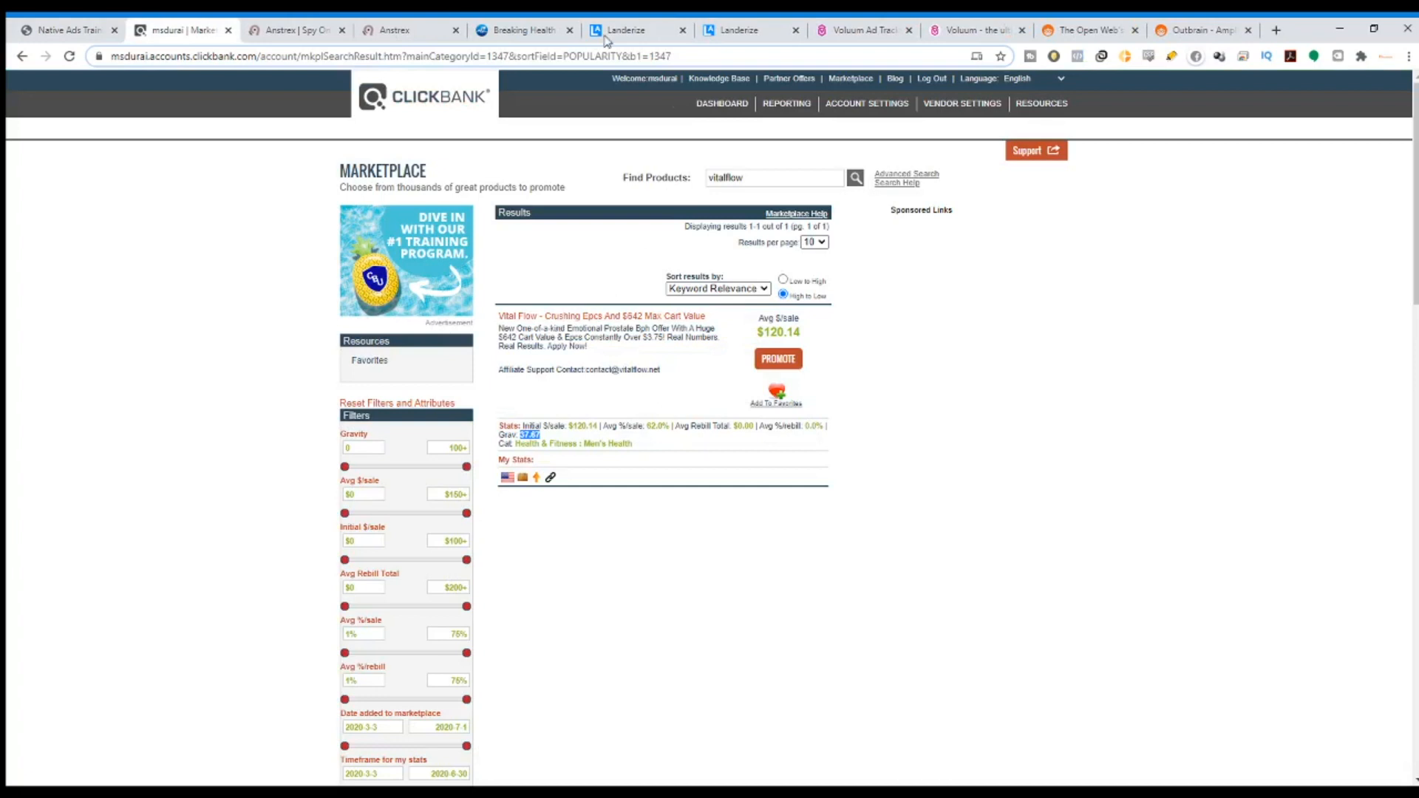
pyautogui.click(570, 31)
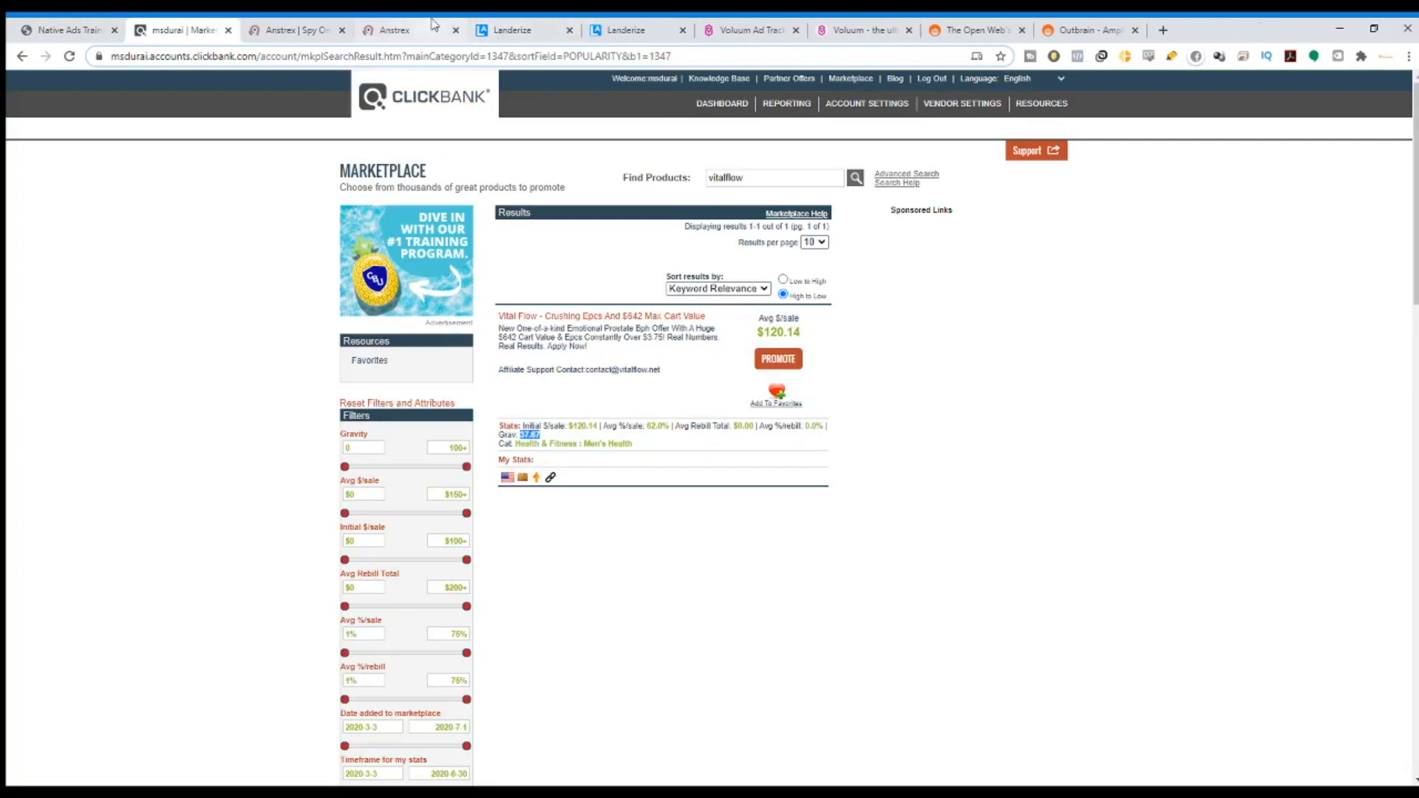
pyautogui.click(433, 29)
pyautogui.click(500, 31)
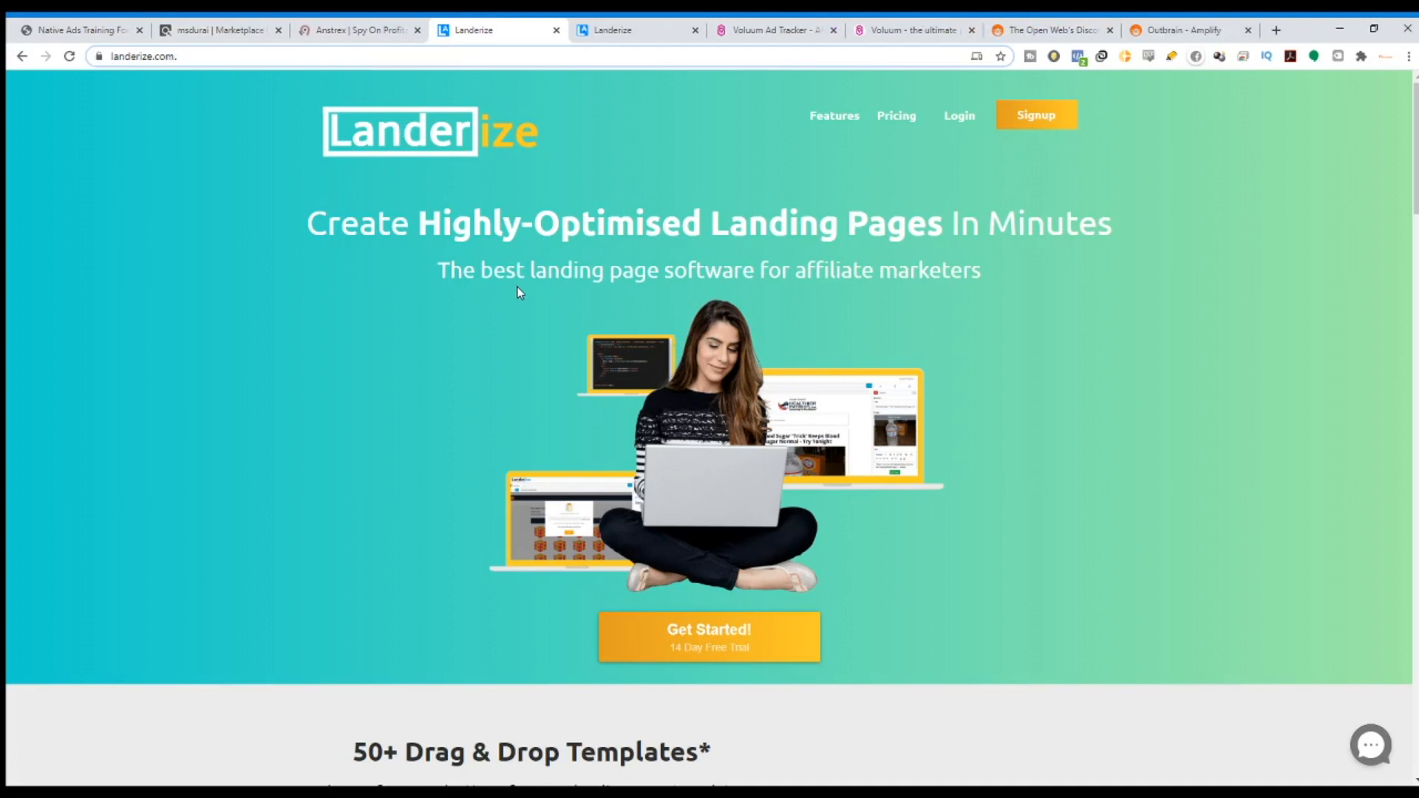
# Skim the Landerize homepage, then bring up the My Landing Pages dashboard with the '31 test' lander.
pyautogui.scroll(-3, 676, 353)
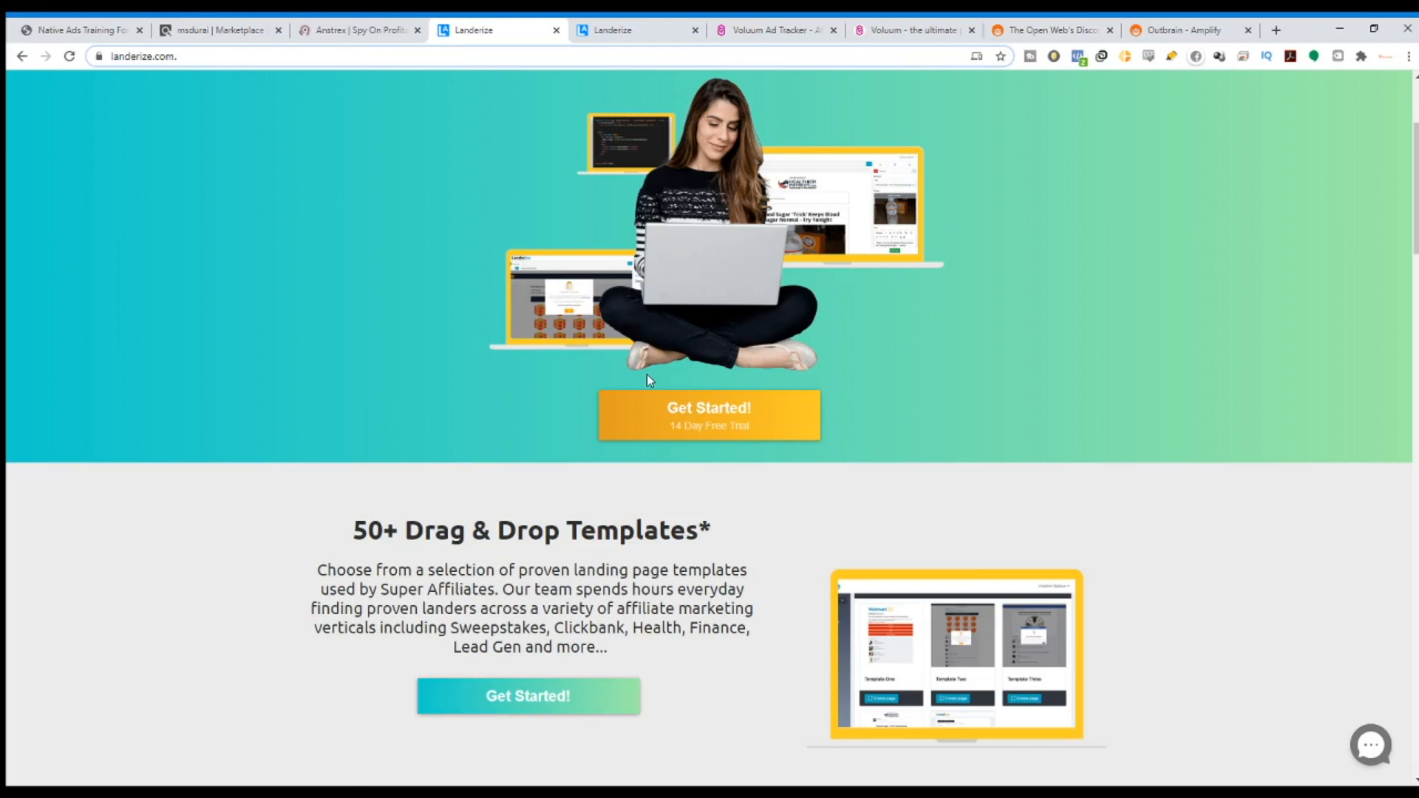
pyautogui.scroll(3, 858, 329)
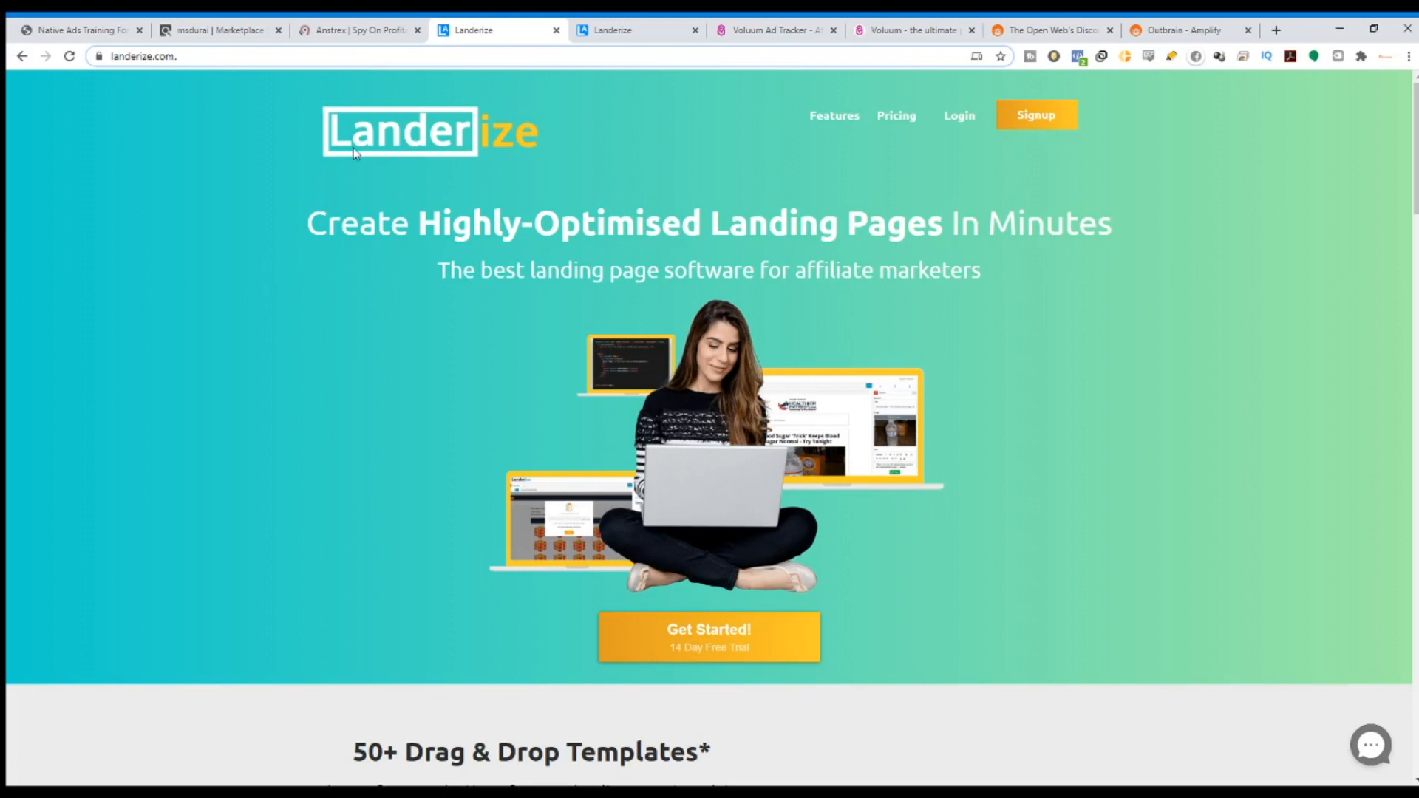
pyautogui.scroll(-2, 488, 325)
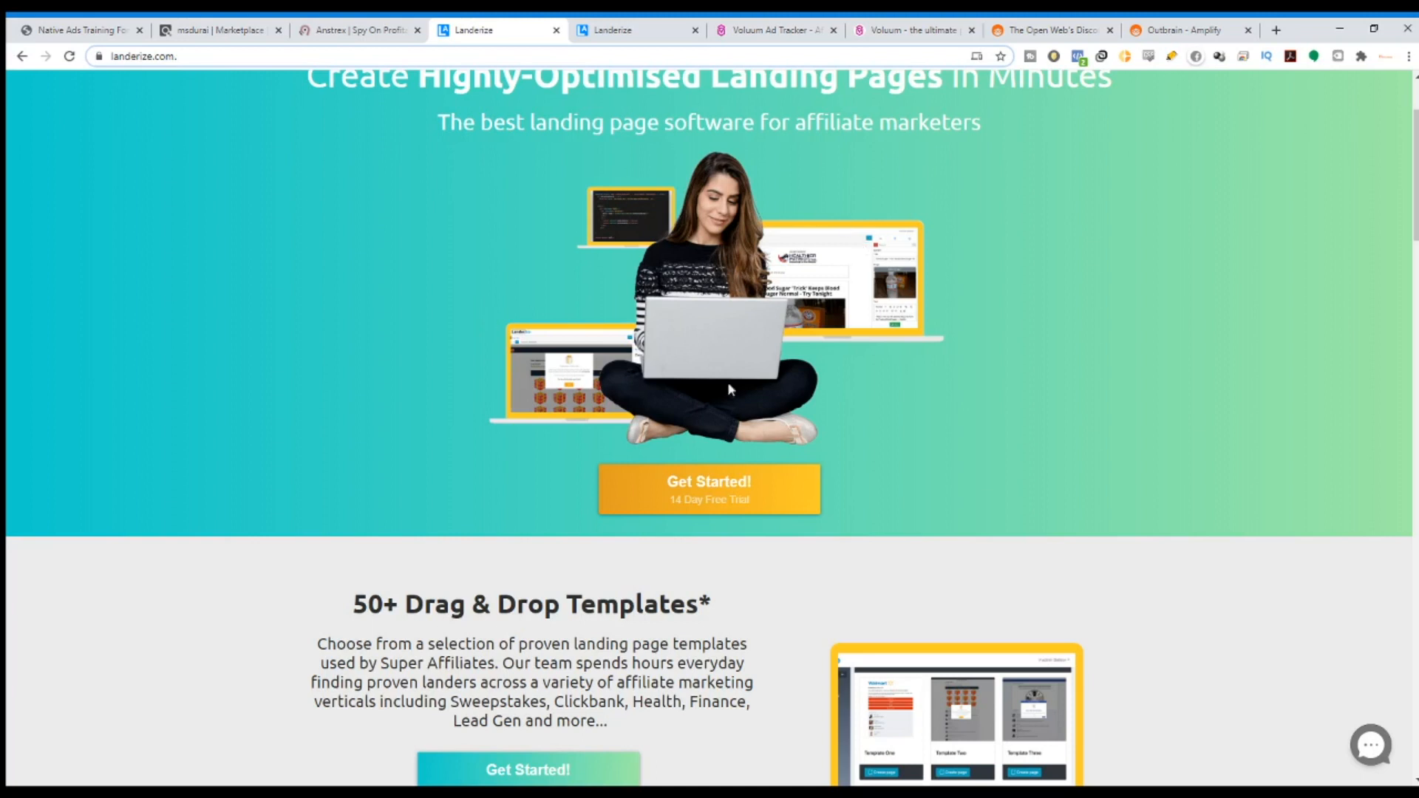
pyautogui.click(621, 23)
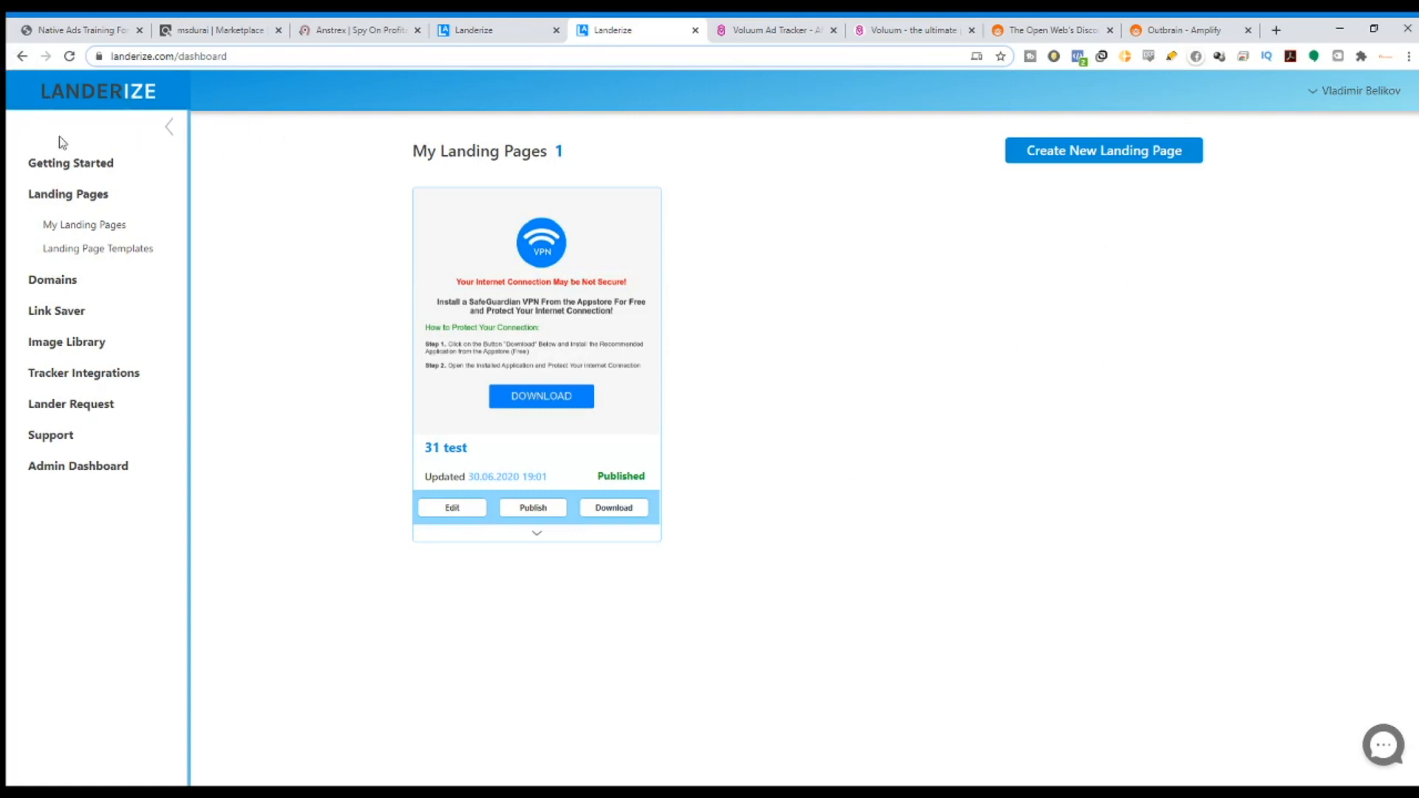
# Open the Getting Started guide and read through Steps 1–5, highlighting lines along the way.
pyautogui.click(97, 162)
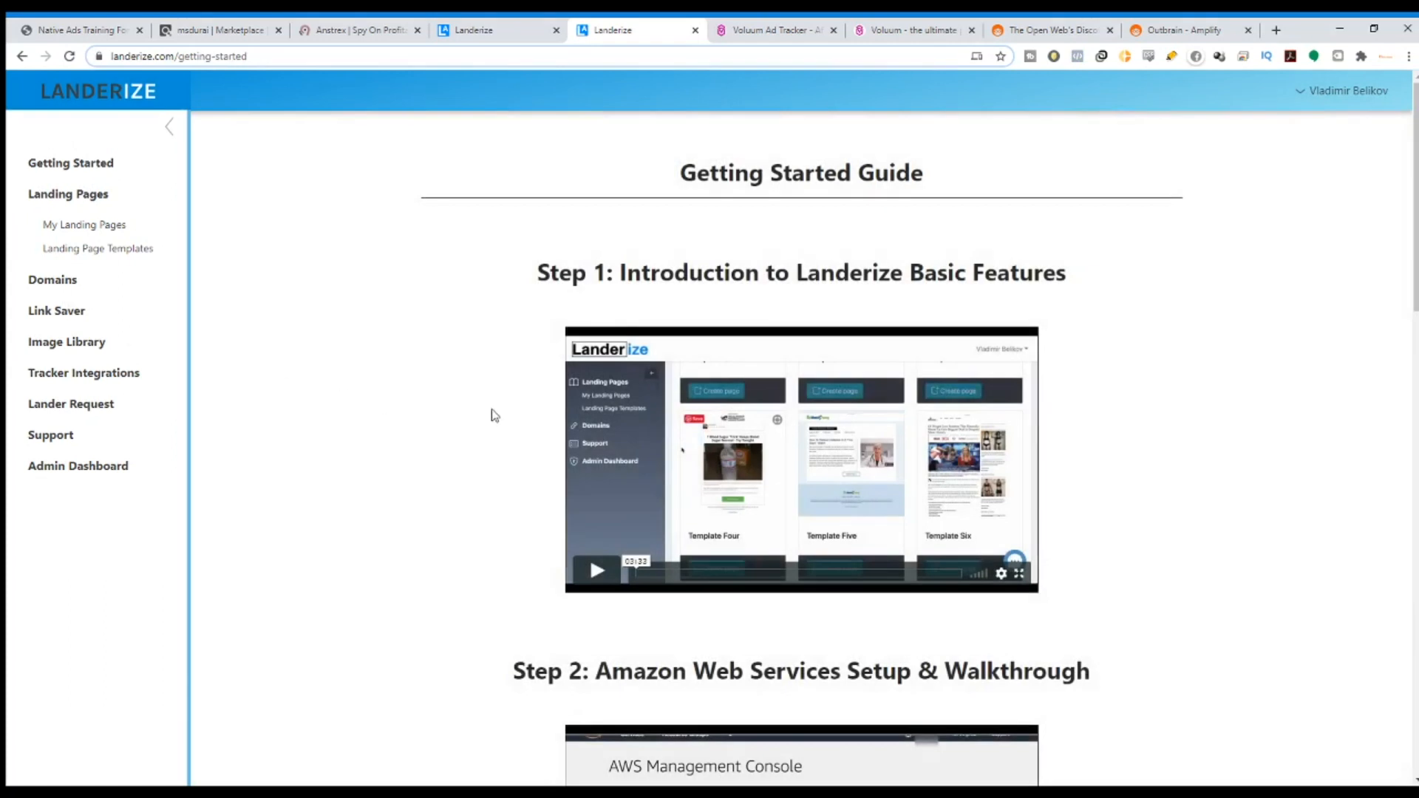
pyautogui.scroll(-12, 826, 279)
pyautogui.scroll(-6, 869, 315)
pyautogui.scroll(20, 952, 353)
pyautogui.moveTo(713, 274); pyautogui.dragTo(1092, 278)
pyautogui.scroll(-3, 879, 416)
pyautogui.scroll(-3, 879, 416)
pyautogui.moveTo(626, 242); pyautogui.dragTo(1039, 259)
pyautogui.scroll(-1, 695, 436)
pyautogui.moveTo(584, 405); pyautogui.dragTo(1295, 419)
pyautogui.scroll(-6, 1086, 354)
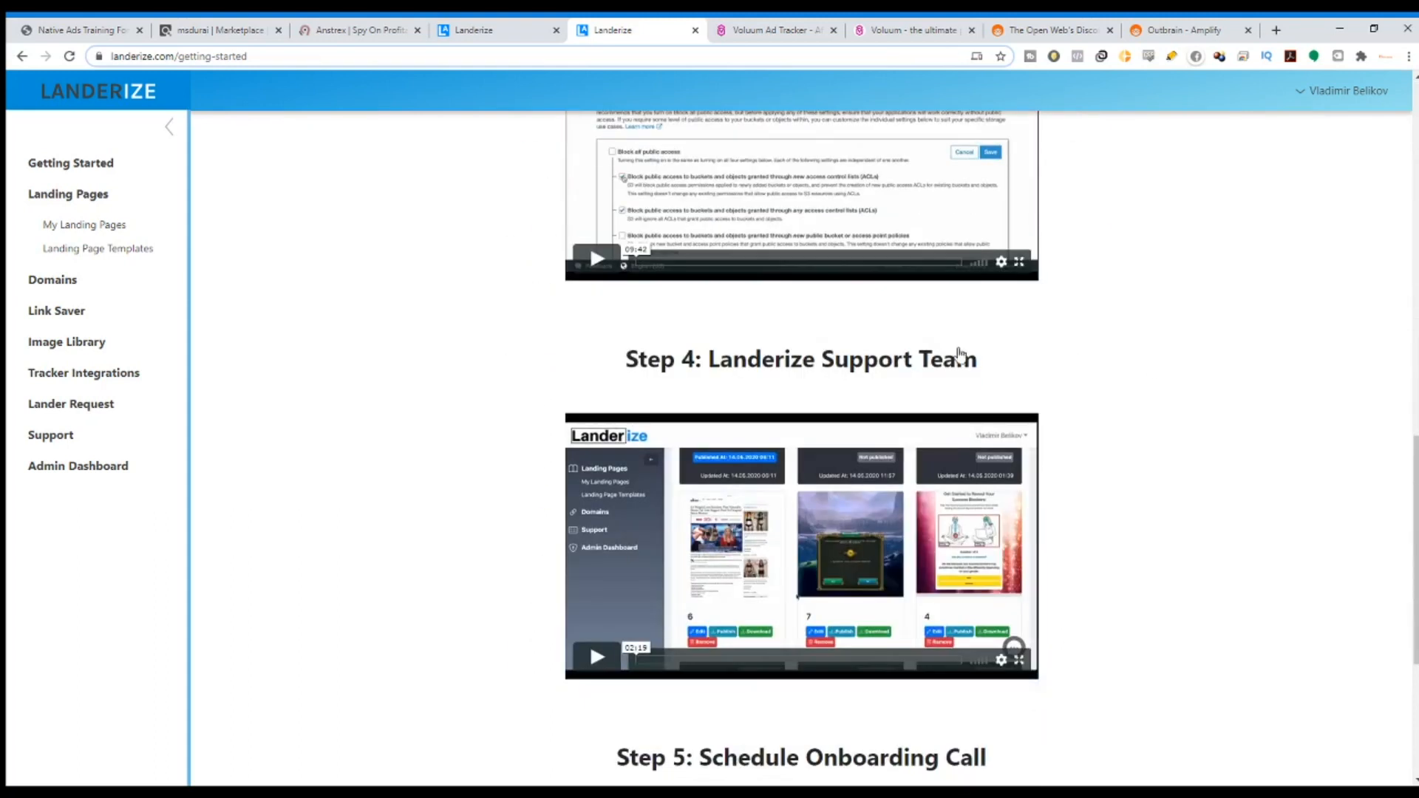
pyautogui.scroll(-1, 1070, 359)
pyautogui.moveTo(718, 286); pyautogui.dragTo(977, 306)
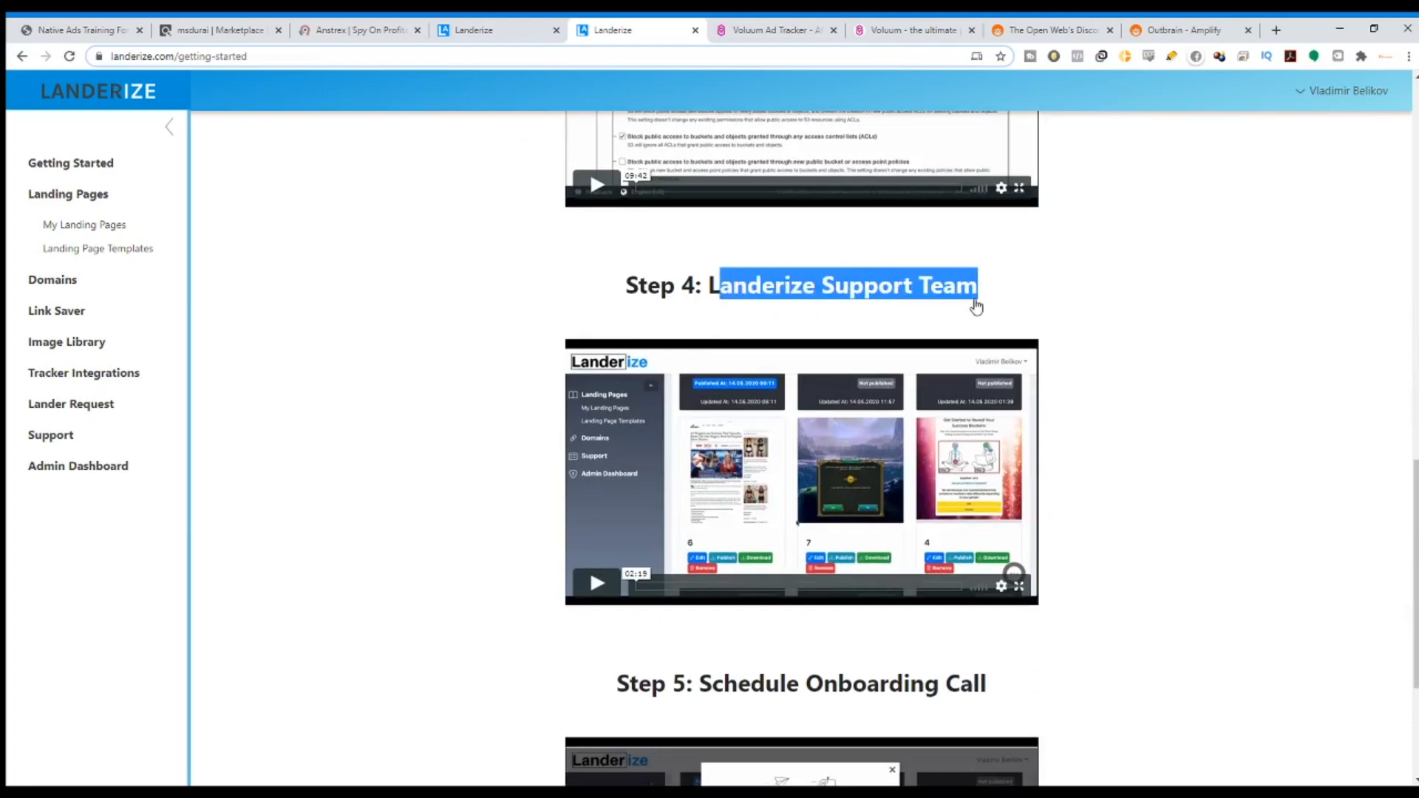
pyautogui.scroll(-3, 977, 306)
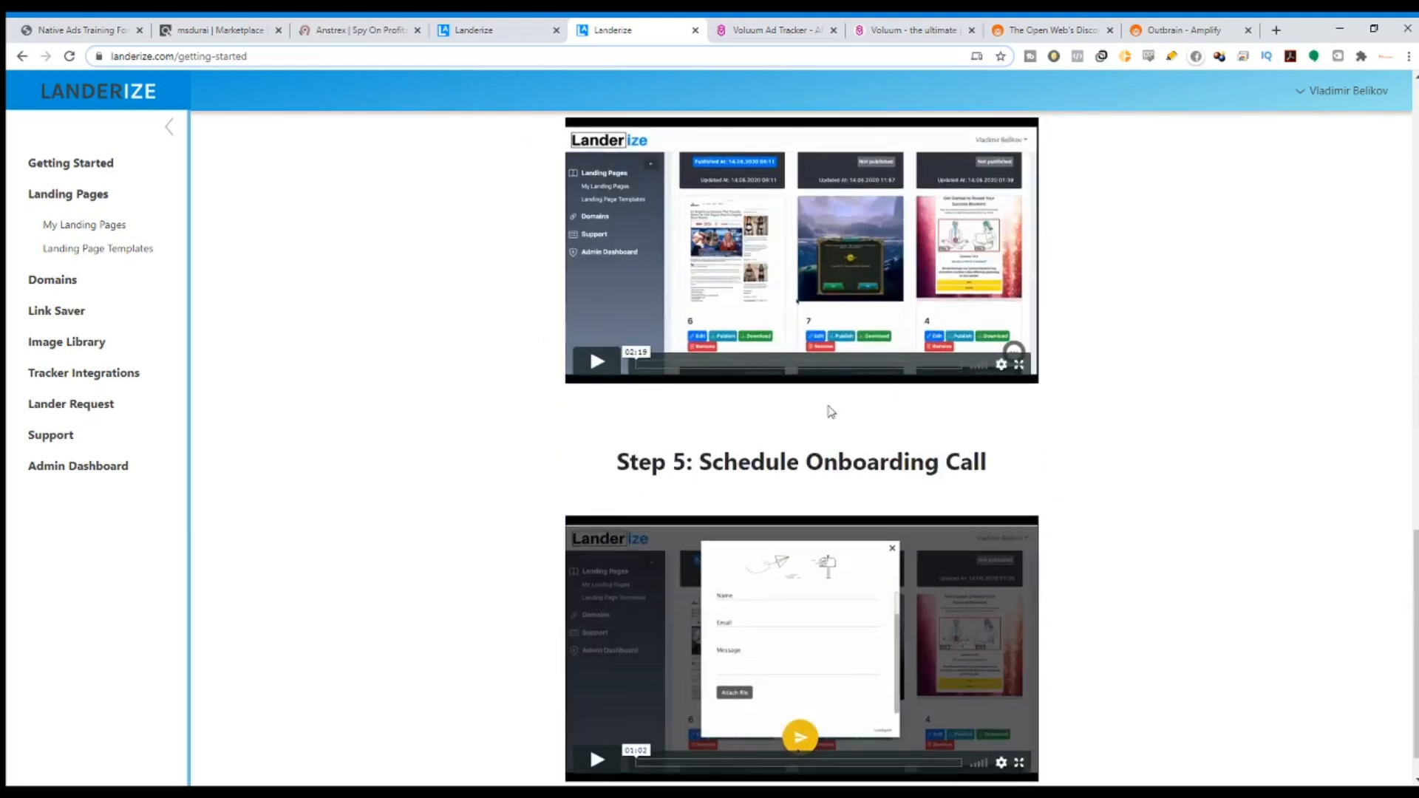
pyautogui.moveTo(767, 480); pyautogui.dragTo(1043, 494)
pyautogui.scroll(19, 1042, 468)
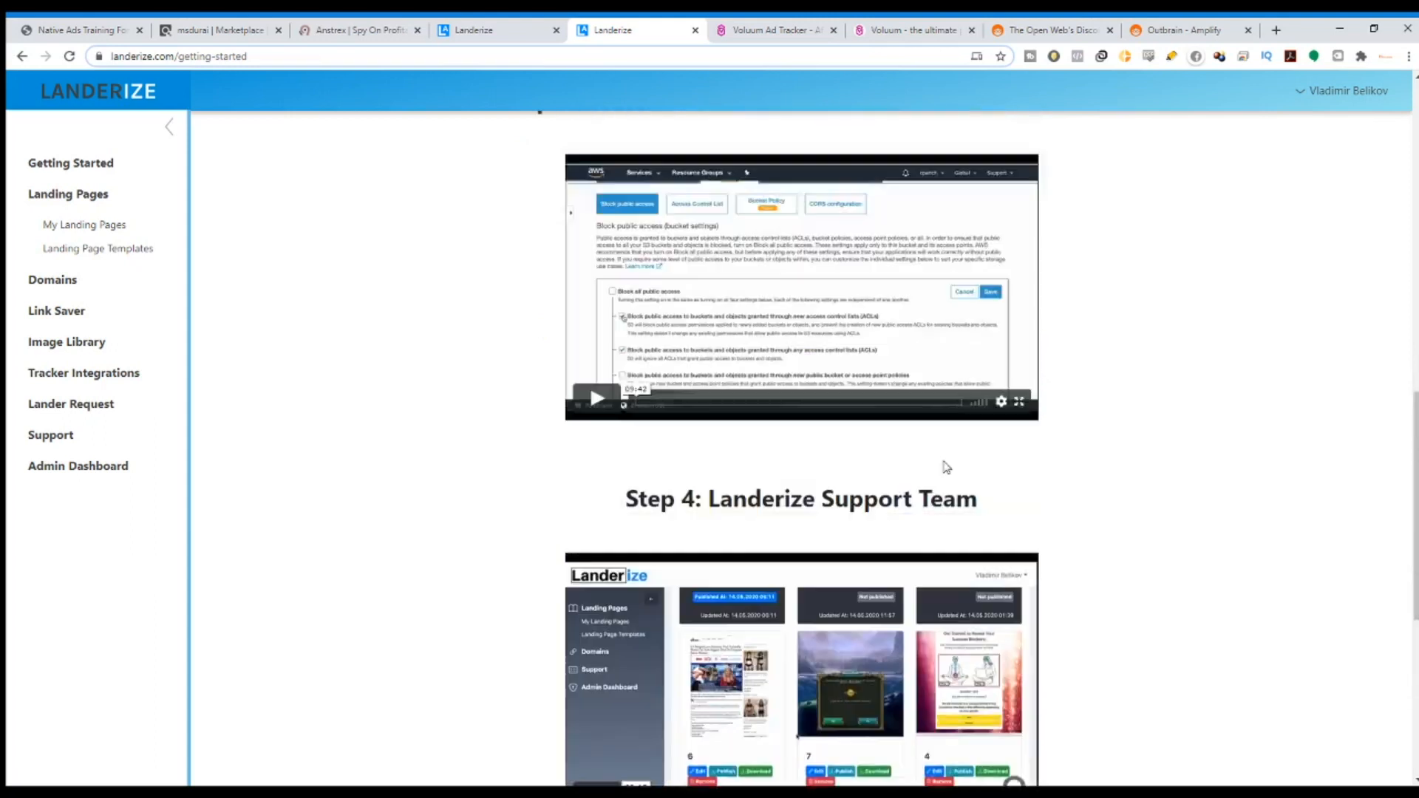
pyautogui.scroll(-20, 884, 317)
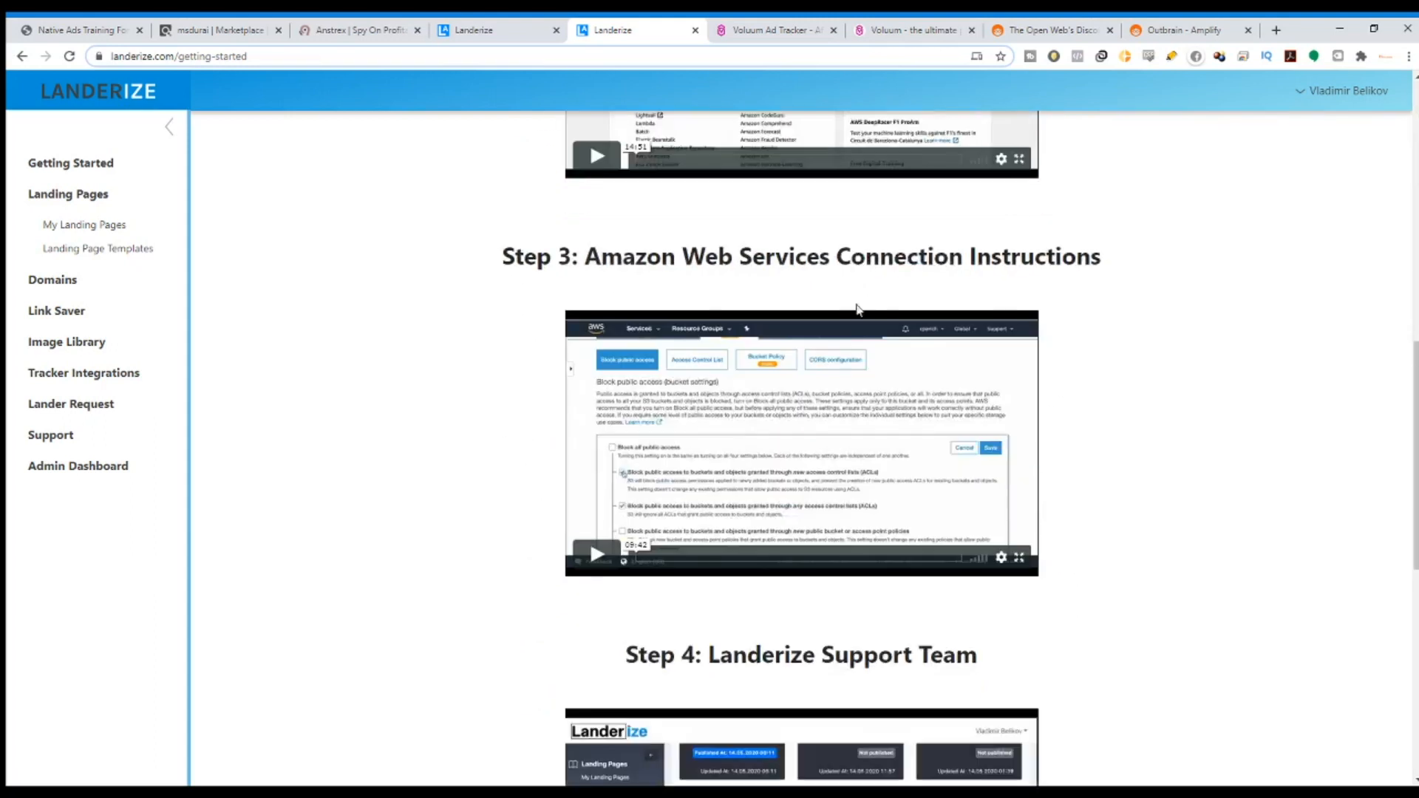
pyautogui.scroll(3, 869, 480)
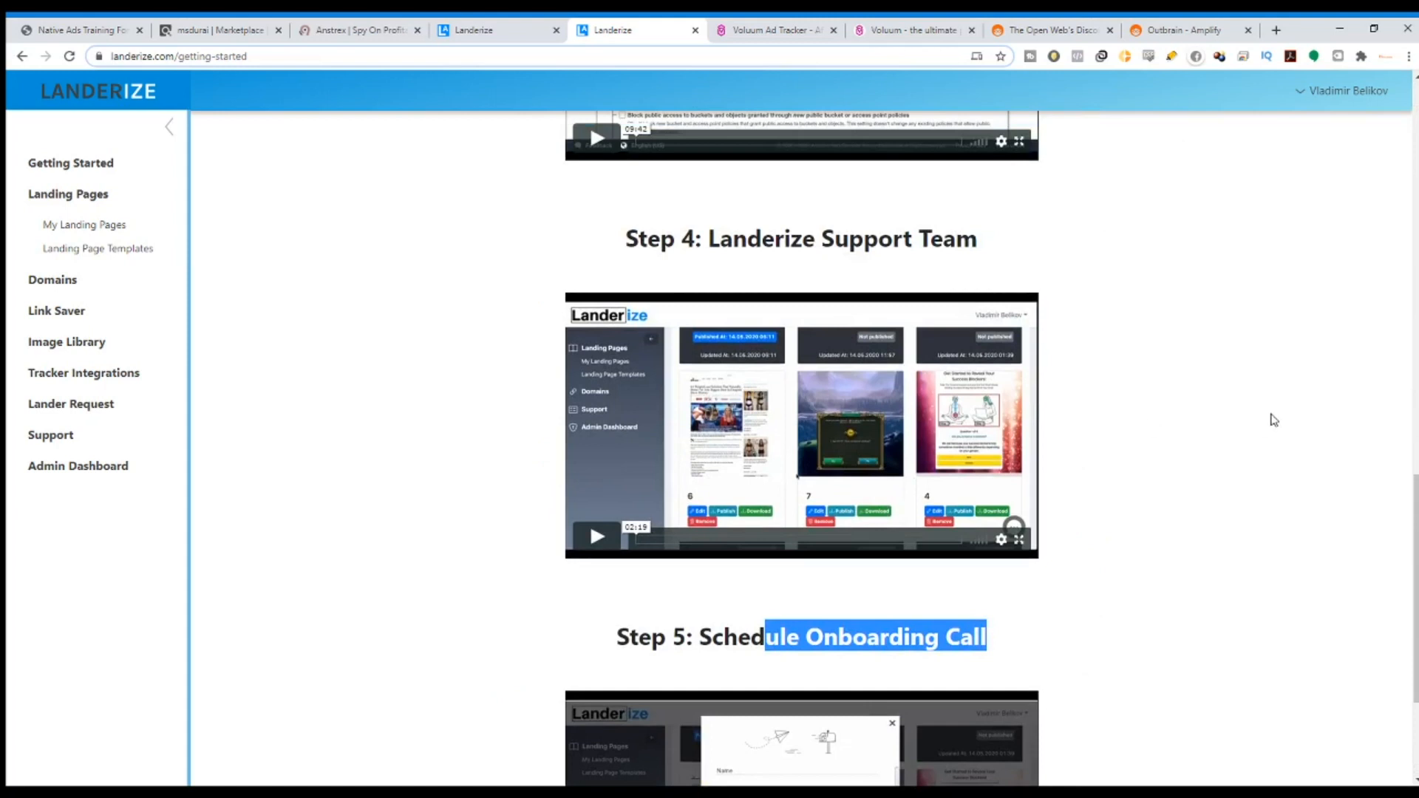
pyautogui.scroll(13, 1260, 422)
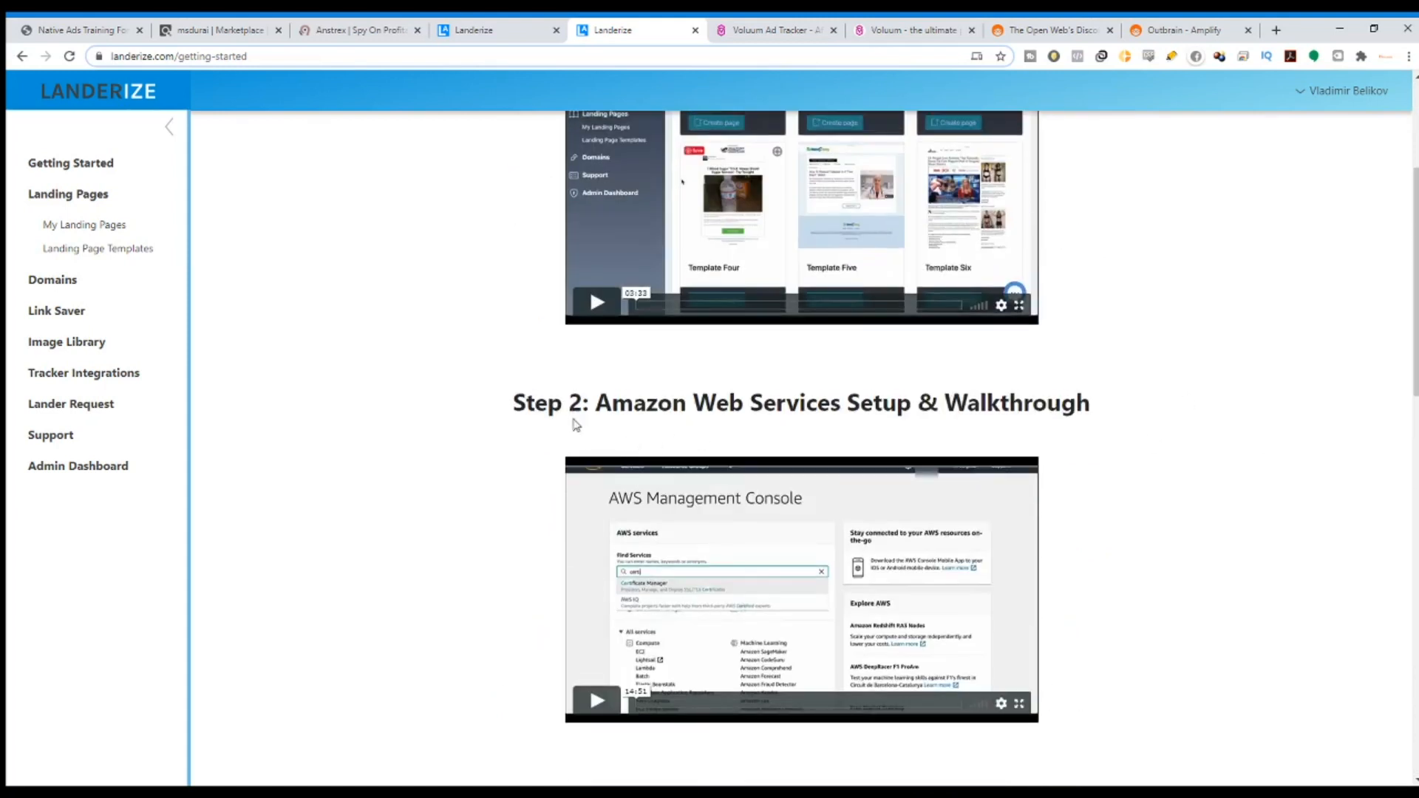
pyautogui.scroll(-6, 643, 443)
pyautogui.scroll(-2, 644, 629)
pyautogui.scroll(6, 568, 262)
# Highlight the Step 2 and Step 3 headings, then launch the Landerize support portal.
pyautogui.moveTo(568, 262); pyautogui.dragTo(1327, 325)
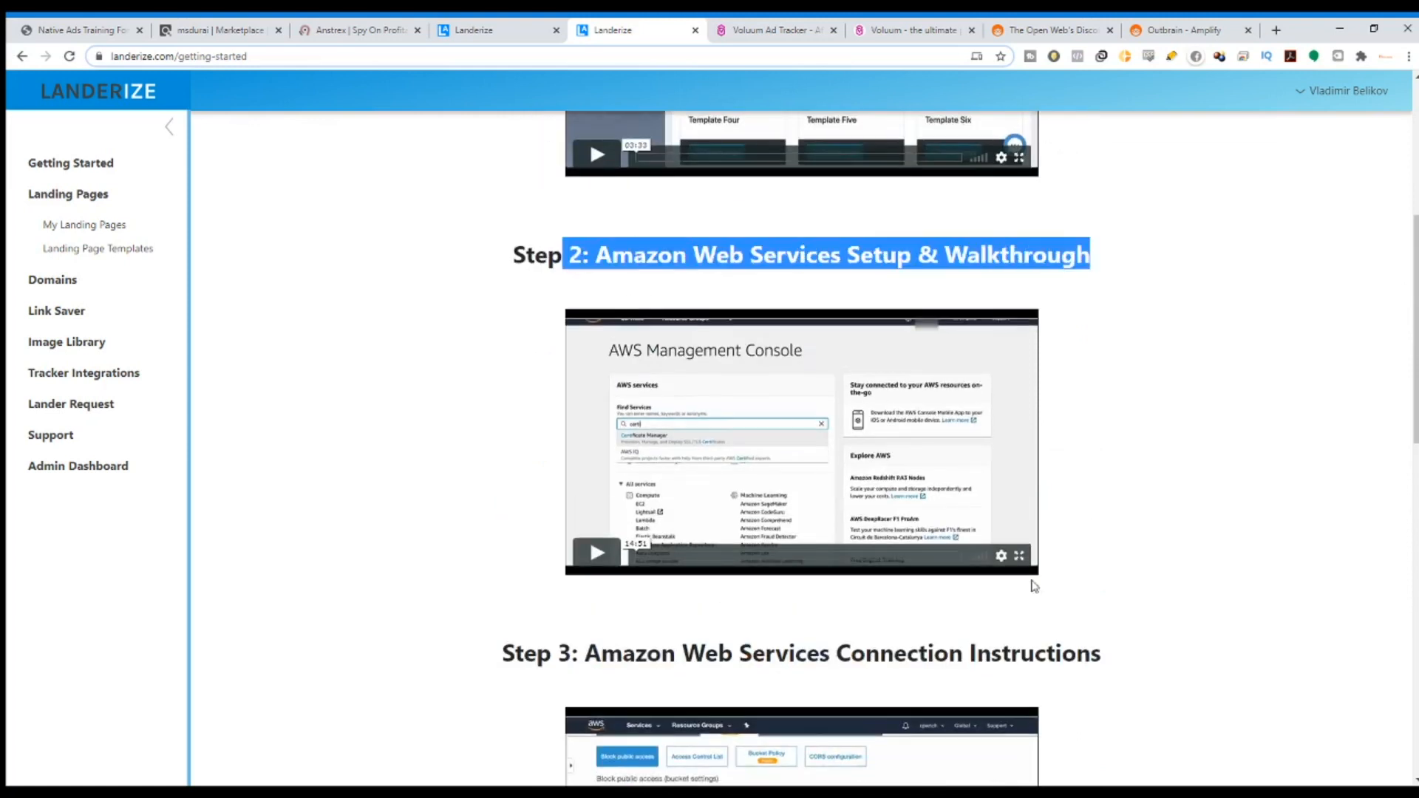
pyautogui.moveTo(490, 656); pyautogui.dragTo(1106, 636)
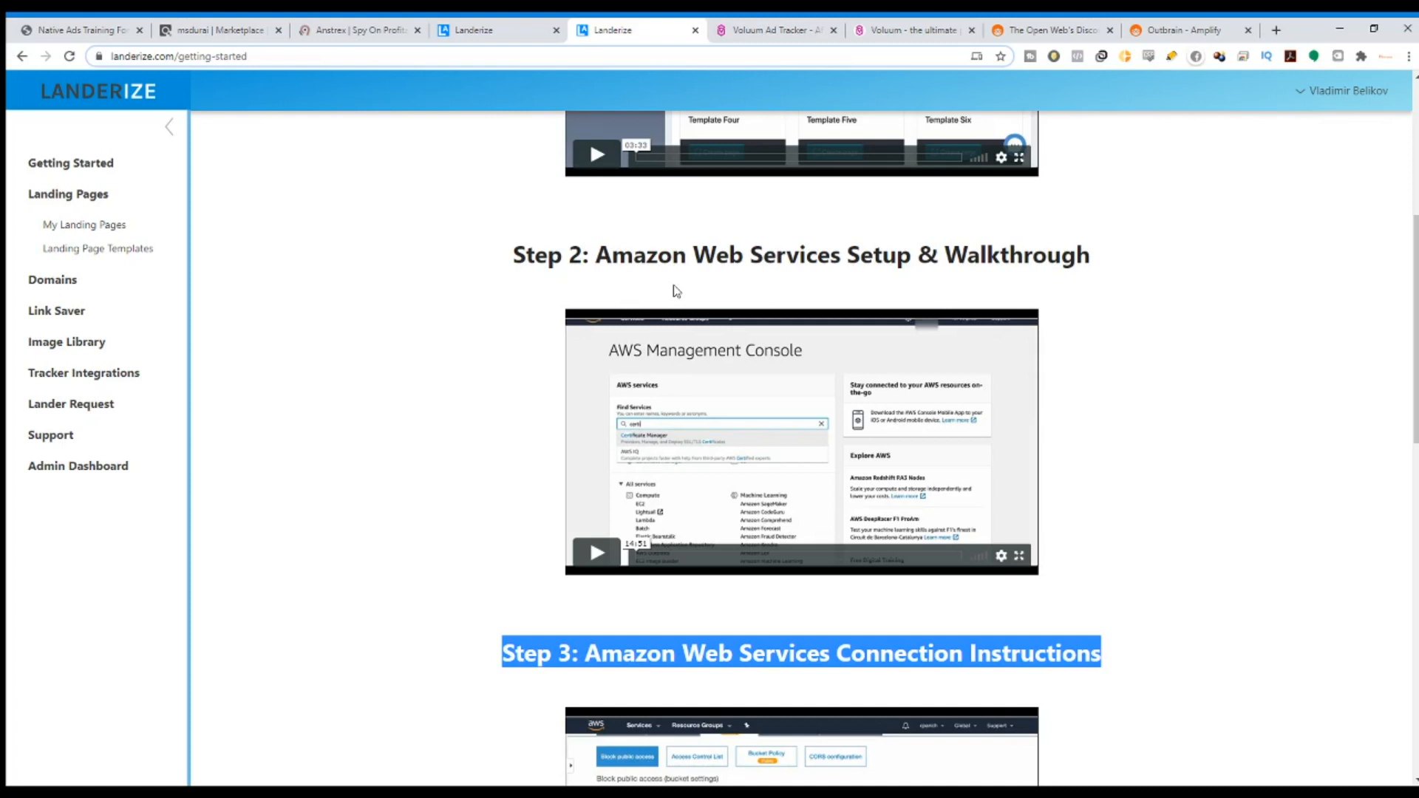
pyautogui.moveTo(671, 255); pyautogui.dragTo(1246, 255)
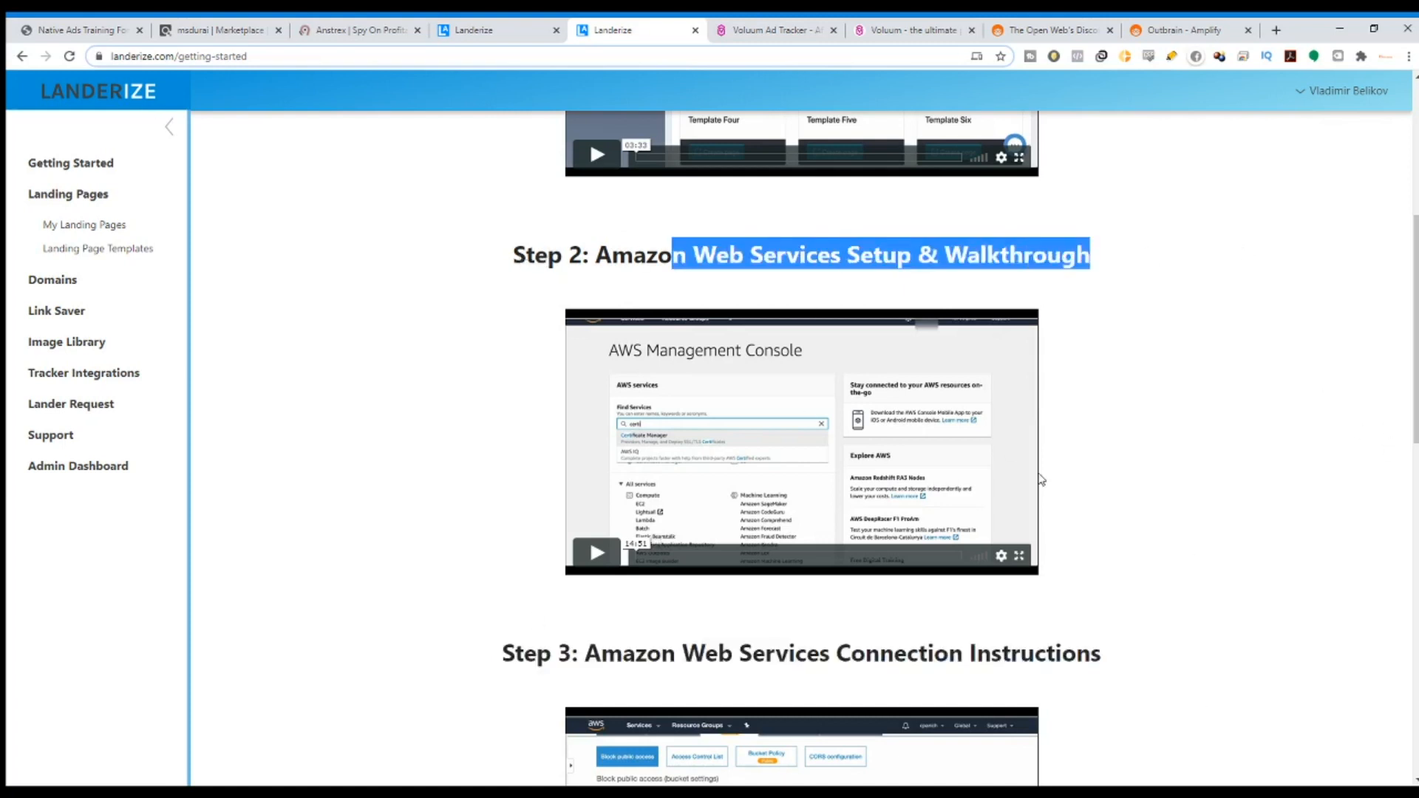
pyautogui.scroll(-2, 1040, 481)
pyautogui.scroll(-1, 1039, 481)
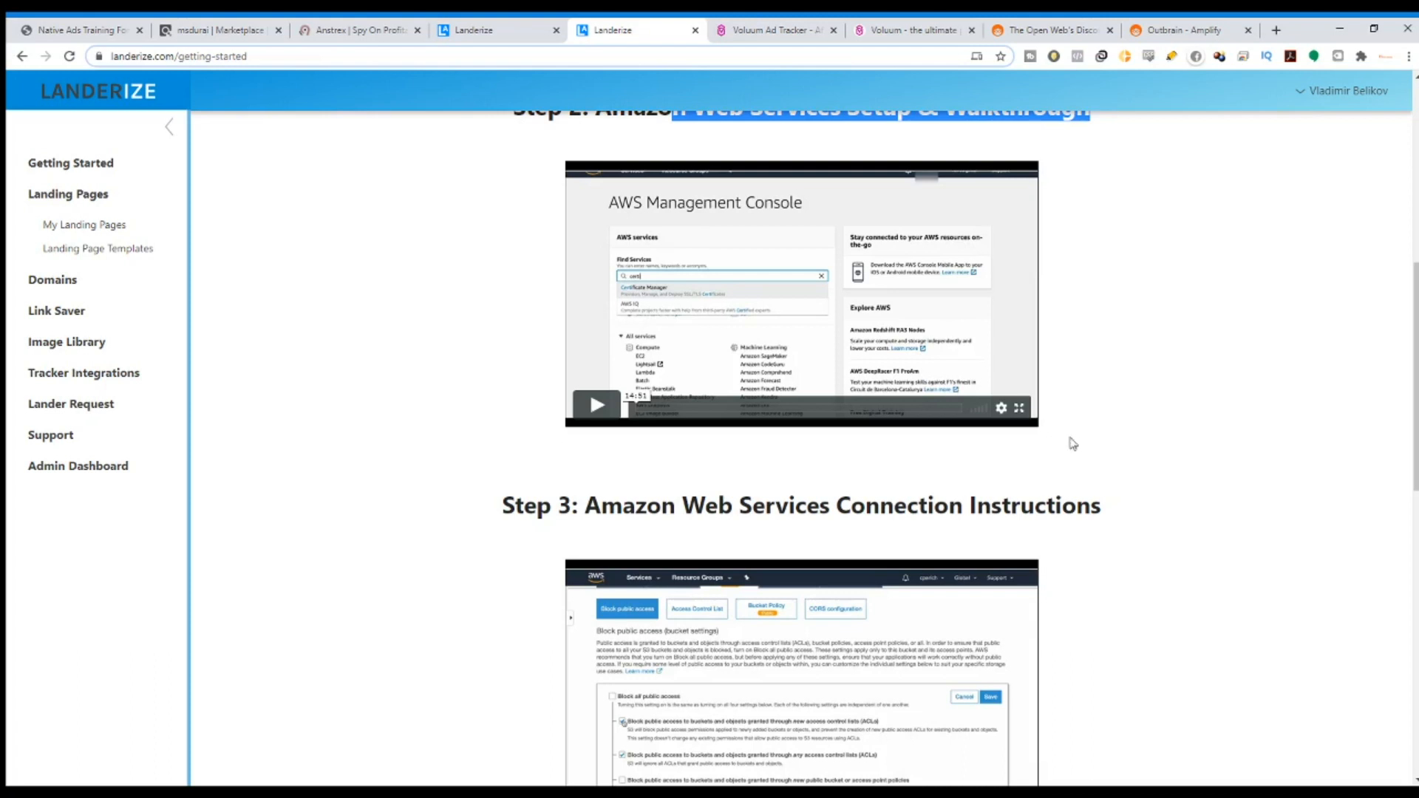
pyautogui.scroll(1, 1064, 439)
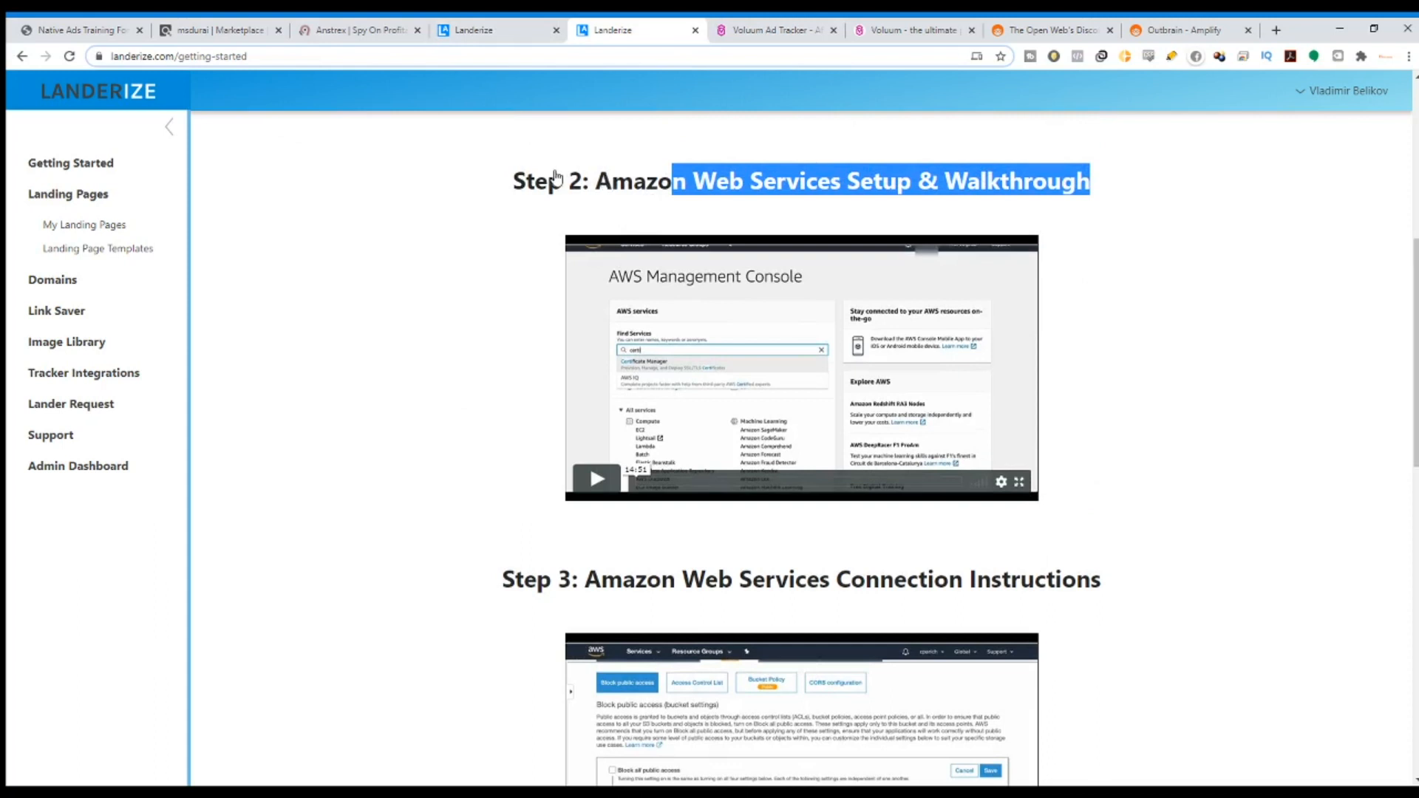
pyautogui.moveTo(517, 184); pyautogui.dragTo(1096, 198)
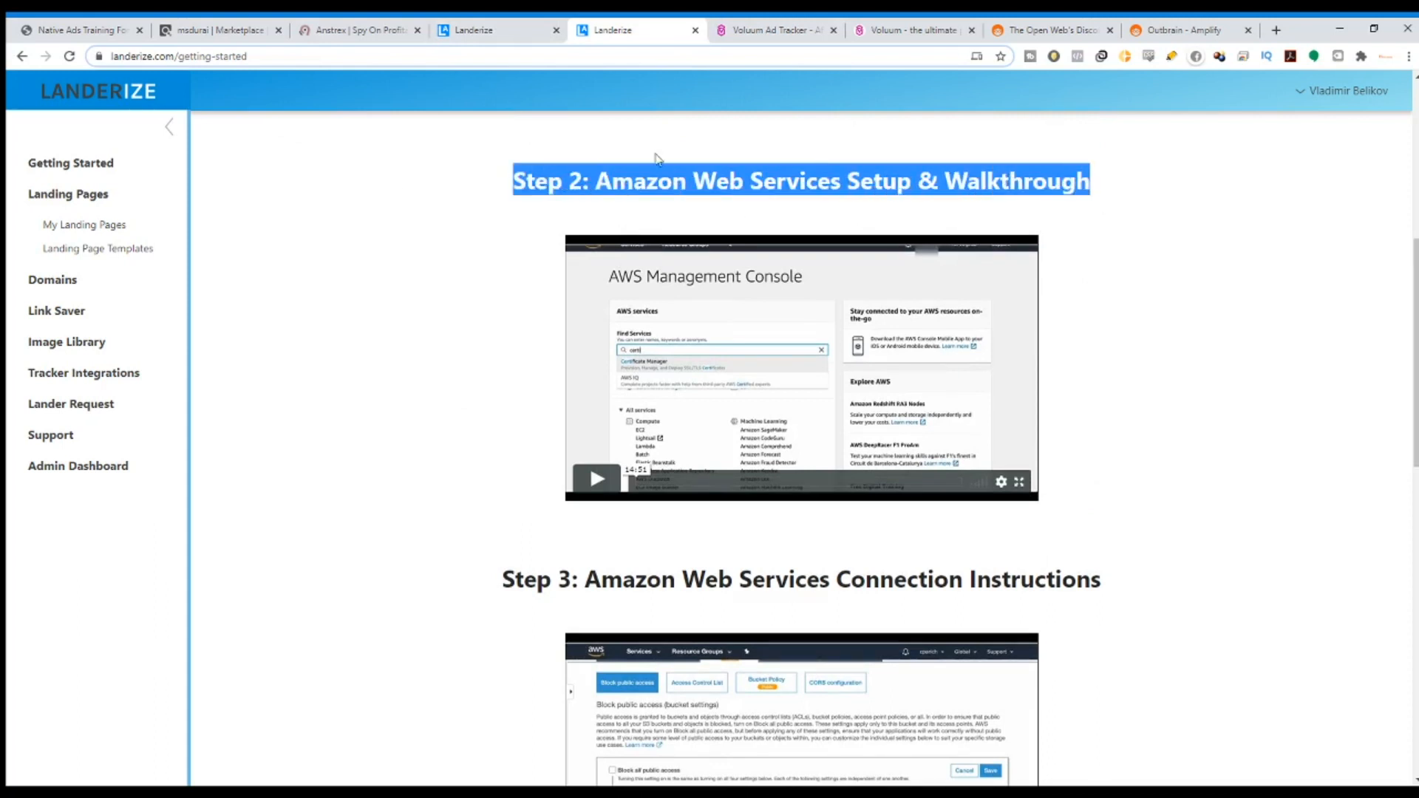
pyautogui.click(53, 436)
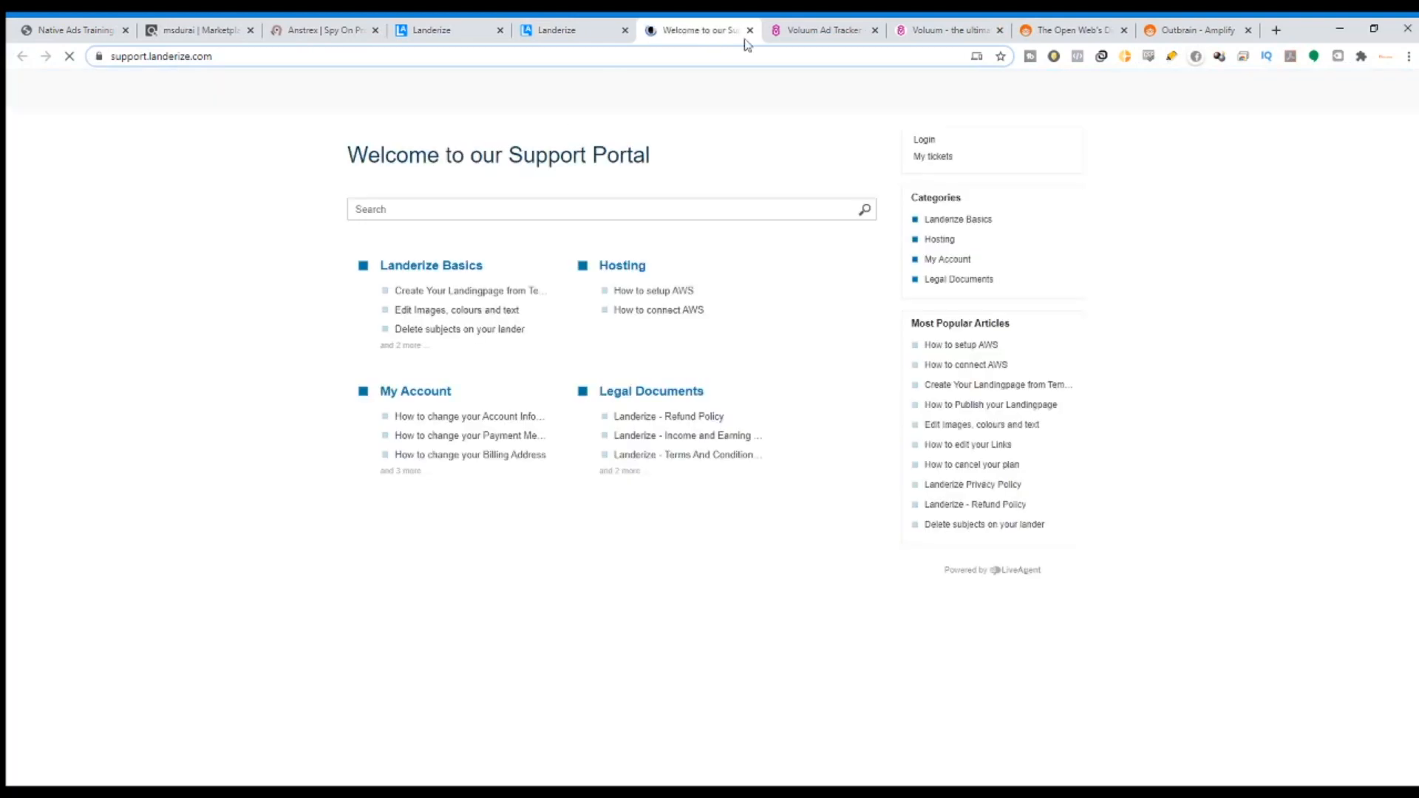
# Read the 'Create Your Landingpage from Templates' support article, highlighting its title.
pyautogui.click(477, 293)
pyautogui.moveTo(342, 176); pyautogui.dragTo(764, 187)
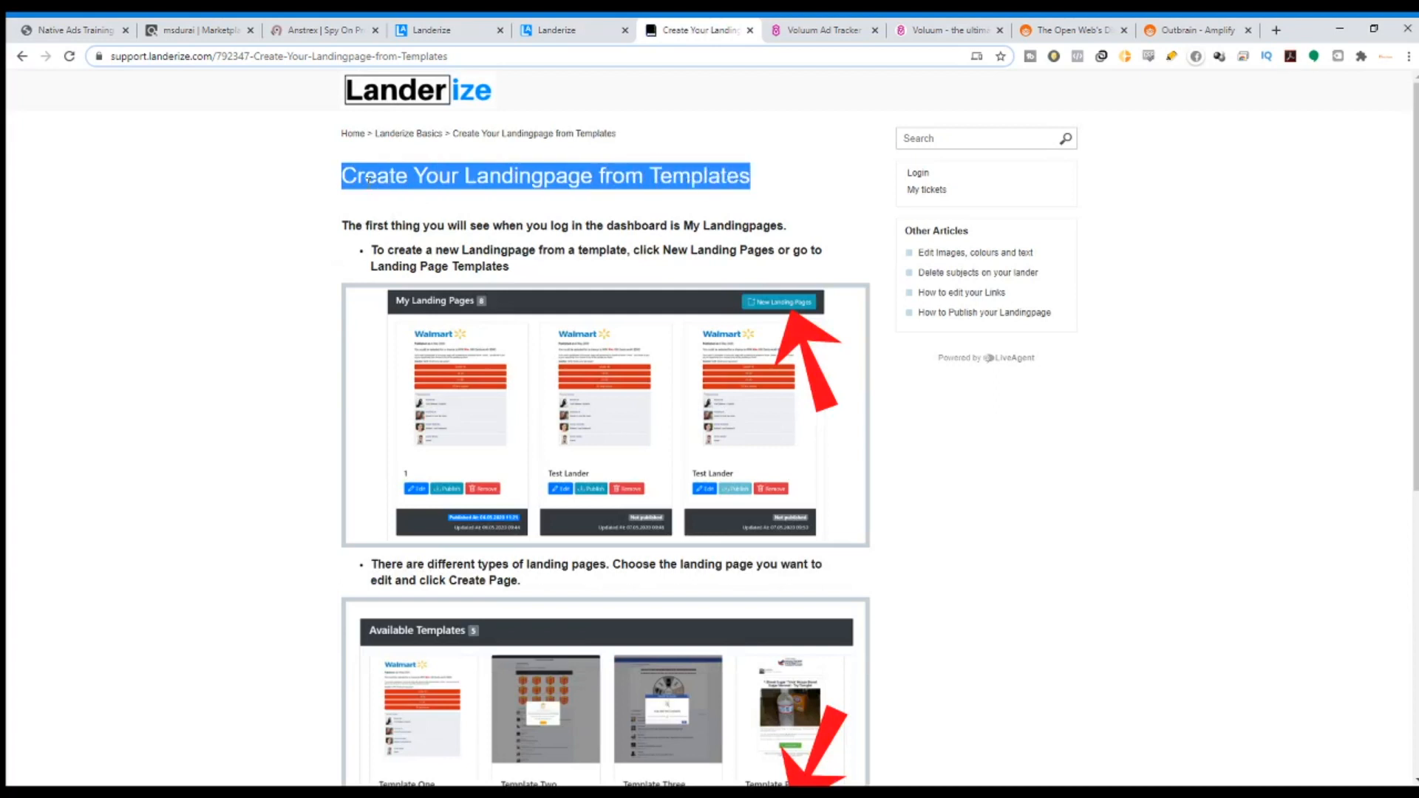
pyautogui.scroll(-7, 747, 491)
pyautogui.scroll(7, 801, 504)
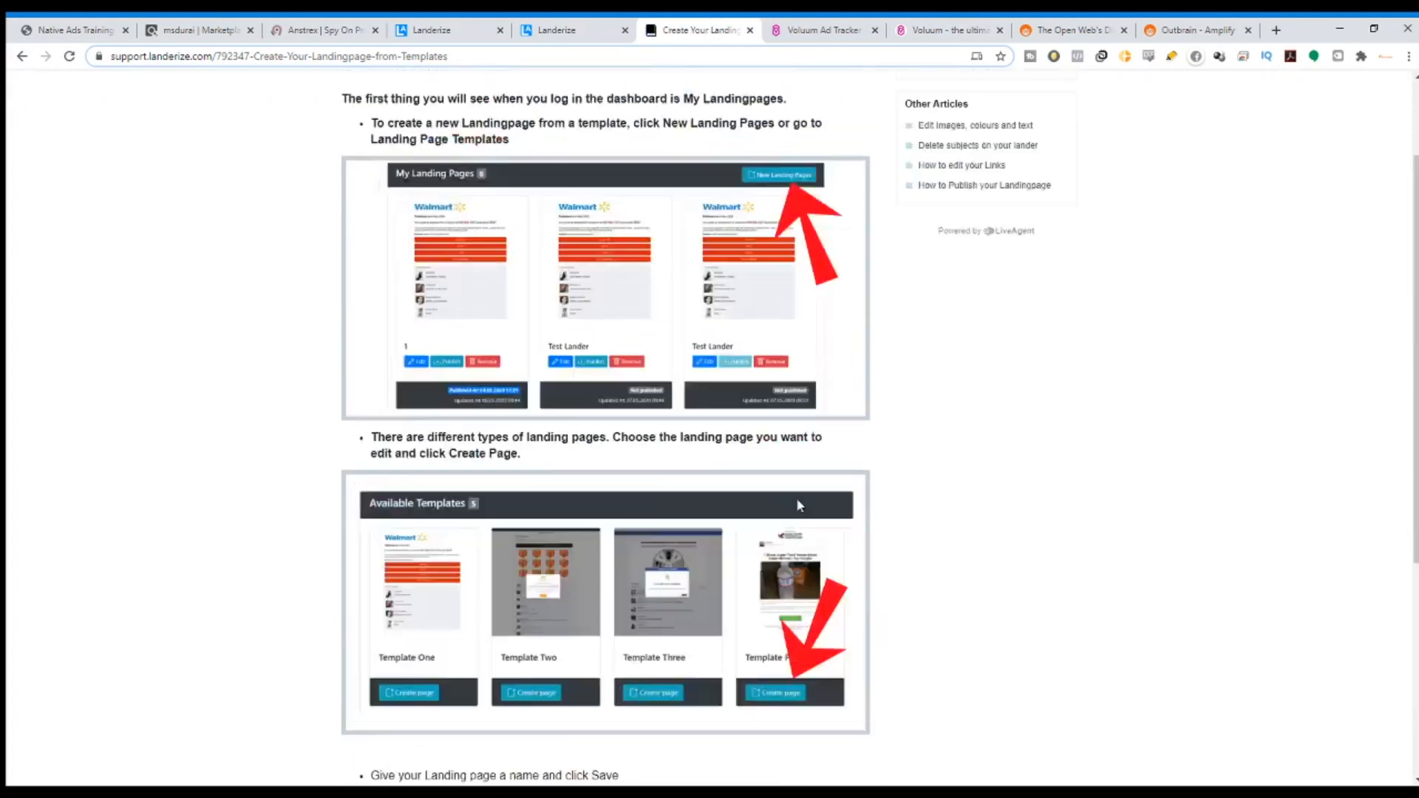
pyautogui.click(22, 57)
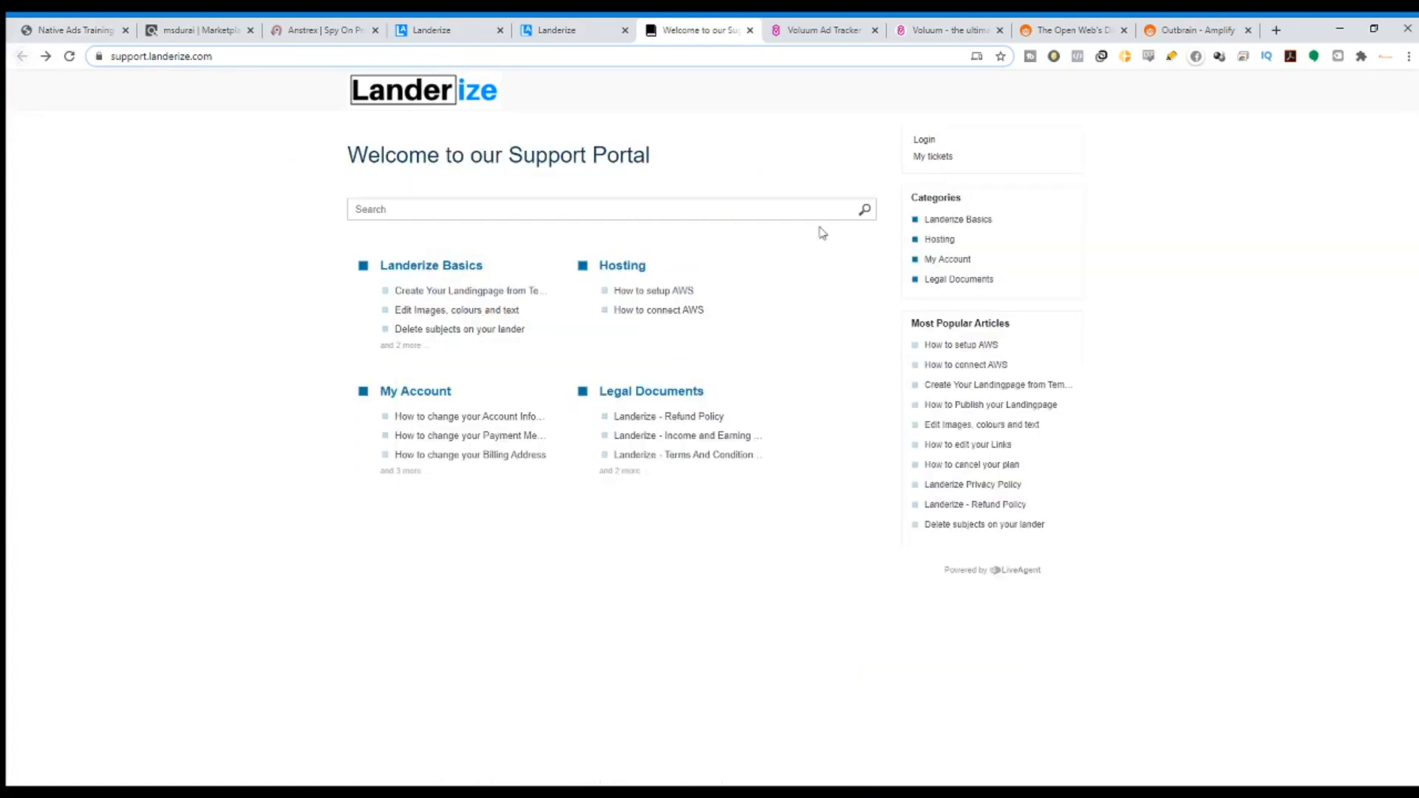
# Look over the 'How to setup AWS' and 'How to connect AWS' articles, then return to Getting Started.
pyautogui.click(692, 292)
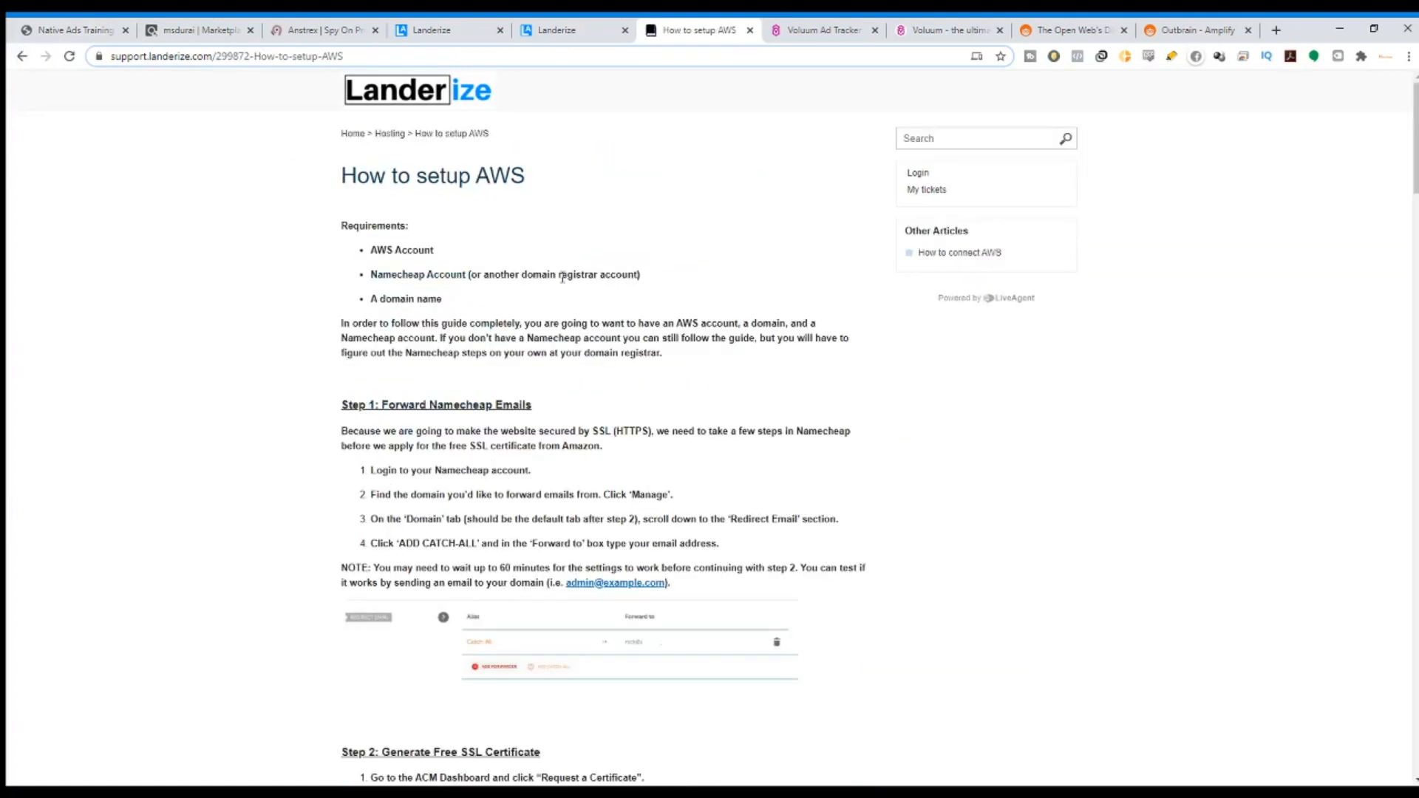
pyautogui.scroll(-14, 637, 275)
pyautogui.click(22, 57)
pyautogui.click(654, 310)
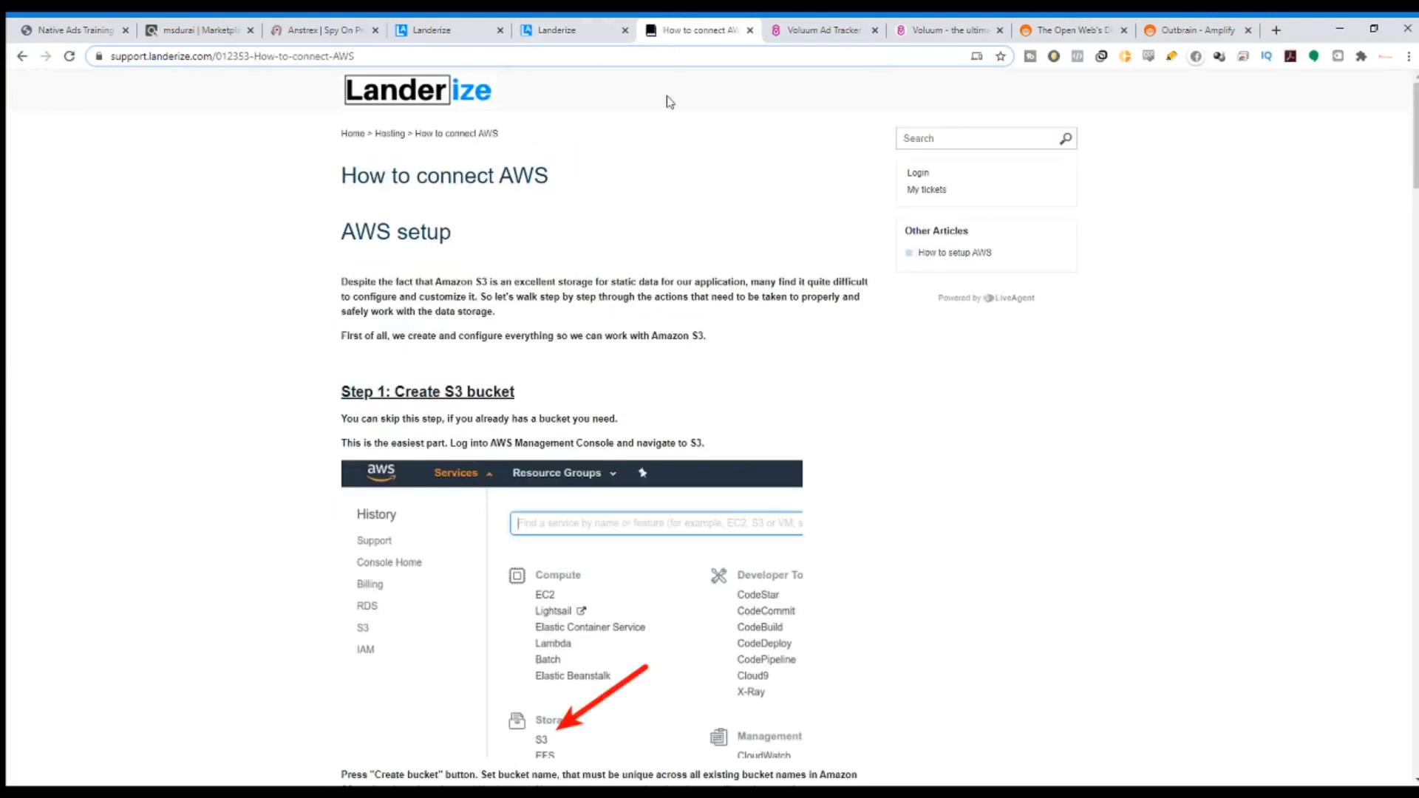
pyautogui.click(550, 29)
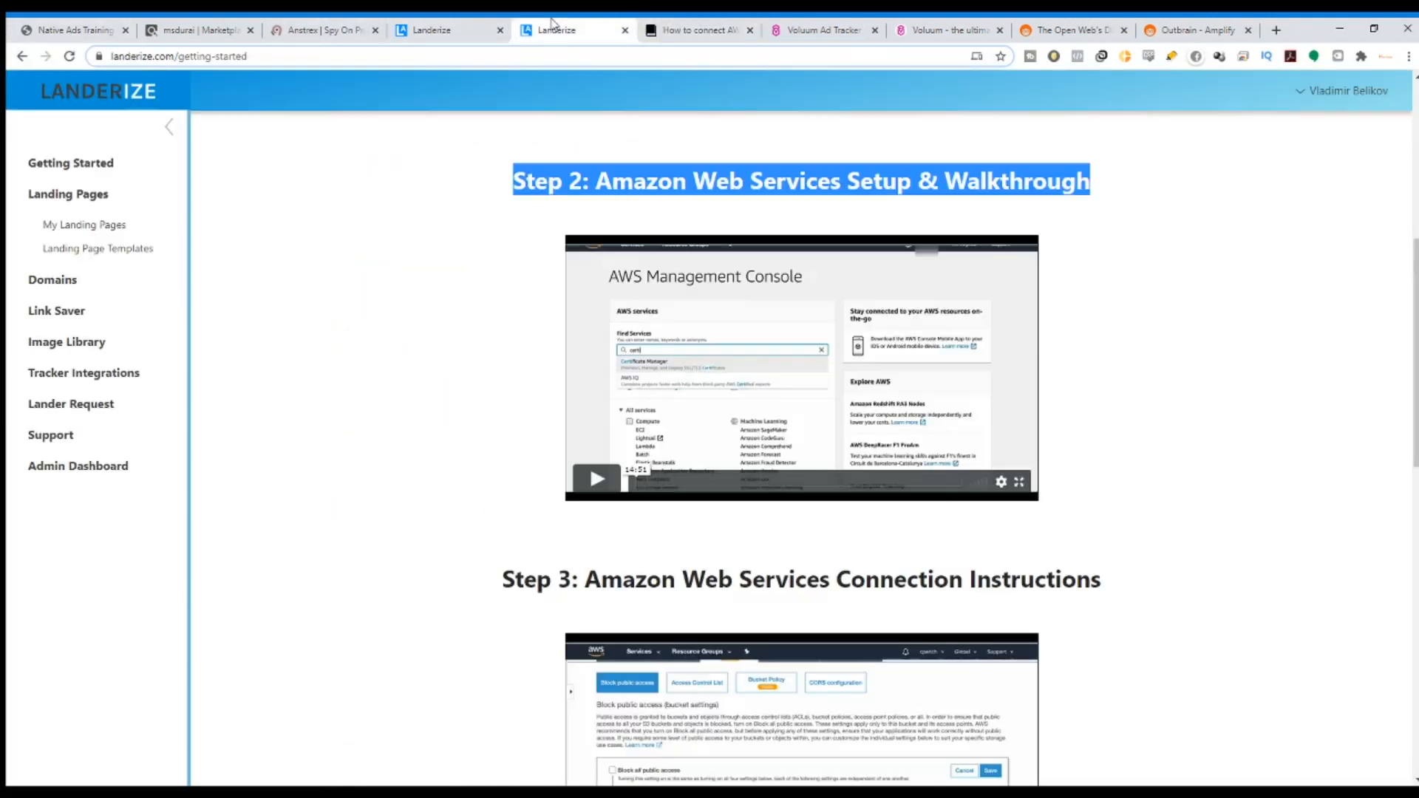
pyautogui.scroll(3, 143, 253)
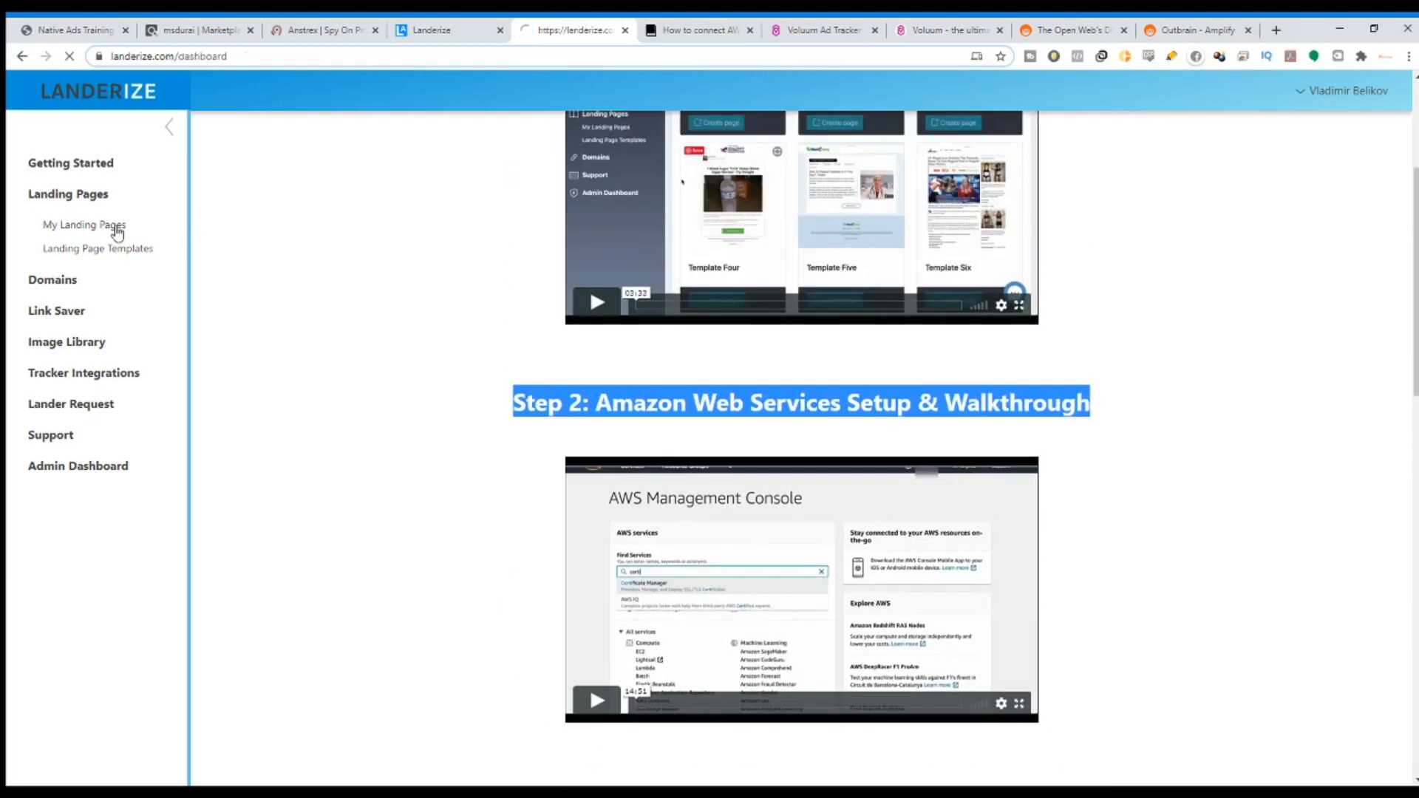
# From My Landing Pages start a new page and highlight the 37-template count and weekly-templates notice.
pyautogui.click(114, 228)
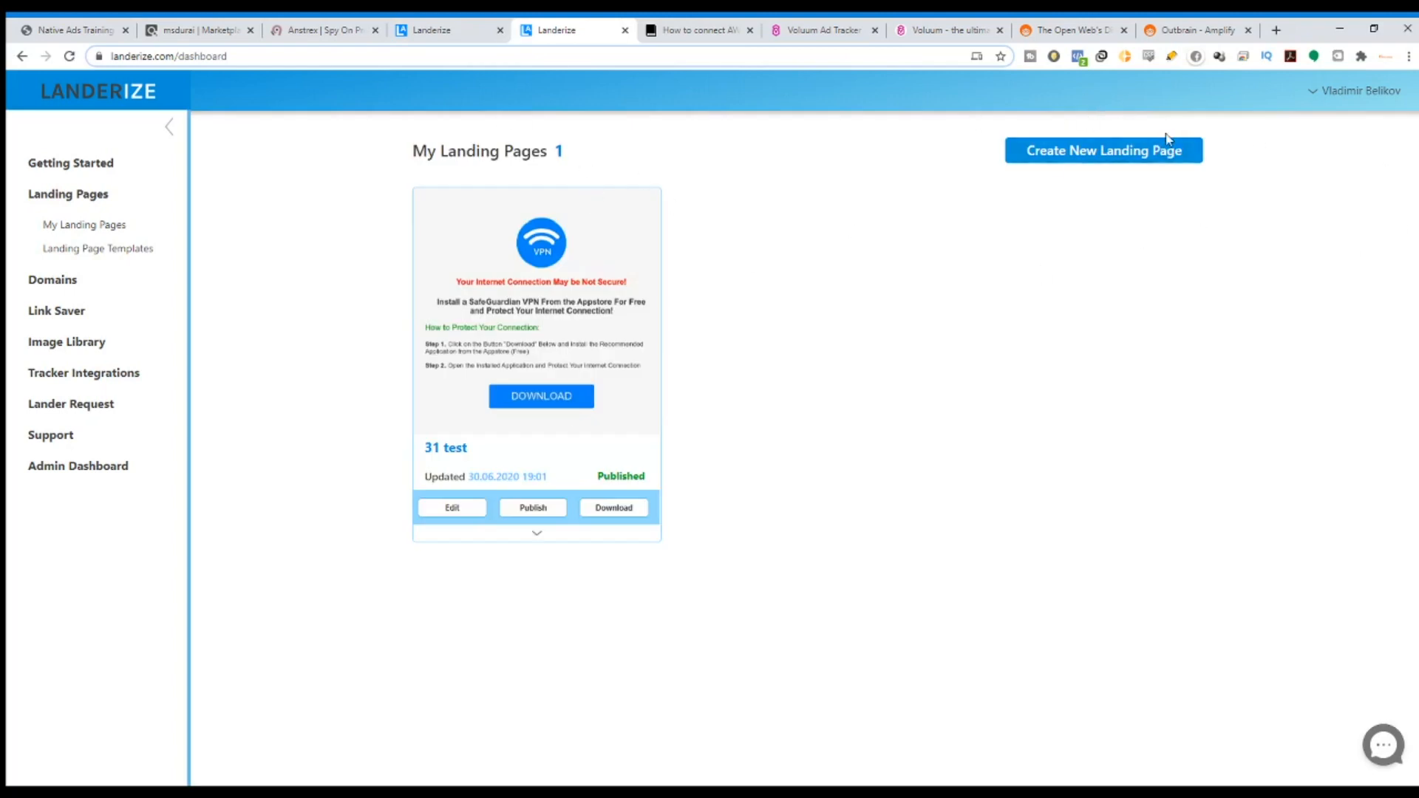
pyautogui.click(1144, 152)
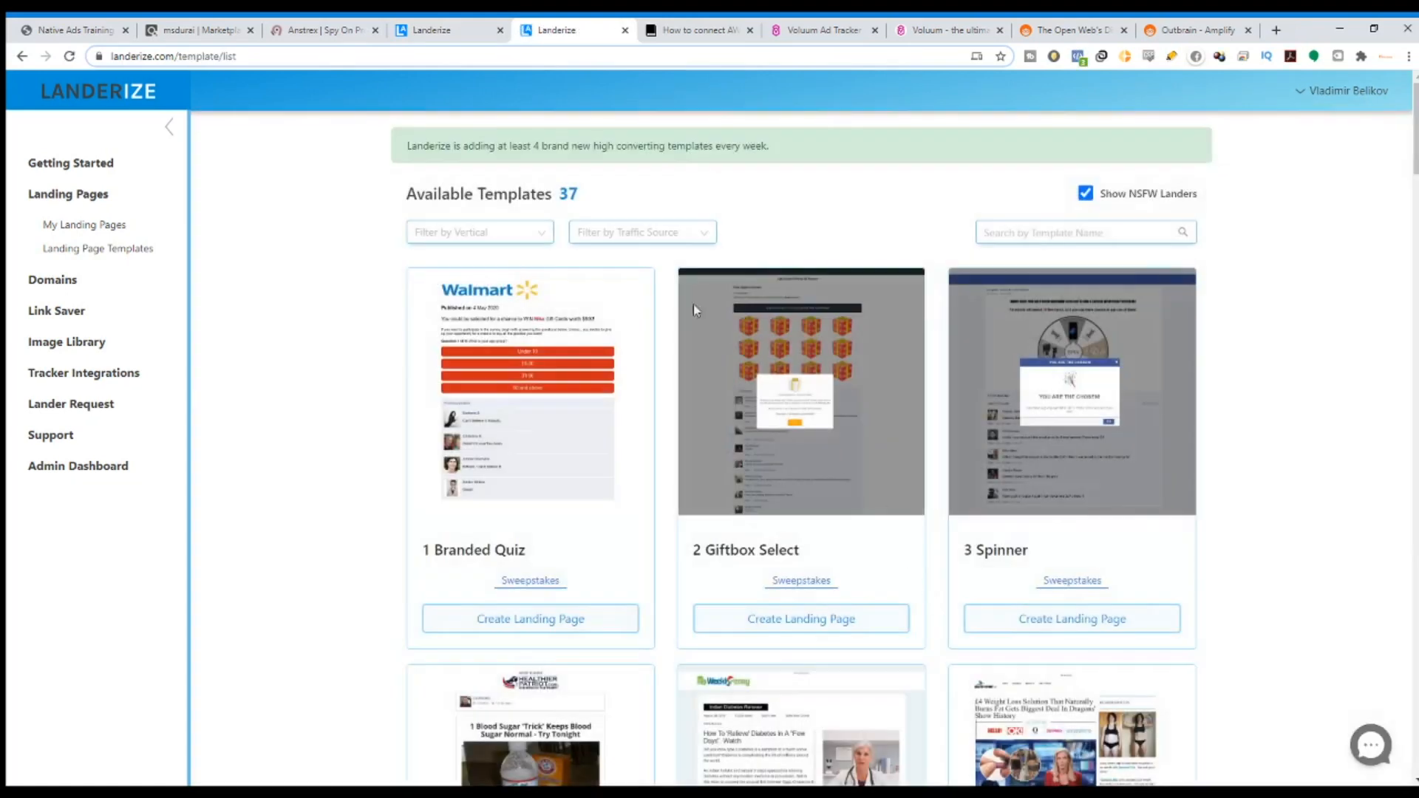
pyautogui.moveTo(412, 206); pyautogui.dragTo(665, 207)
pyautogui.click(665, 207)
pyautogui.doubleClick(584, 195)
pyautogui.scroll(-1, 1066, 322)
pyautogui.moveTo(1415, 173); pyautogui.dragTo(1412, 126)
pyautogui.click(561, 196)
pyautogui.moveTo(417, 153); pyautogui.dragTo(796, 157)
pyautogui.scroll(-4, 673, 497)
pyautogui.scroll(3, 585, 391)
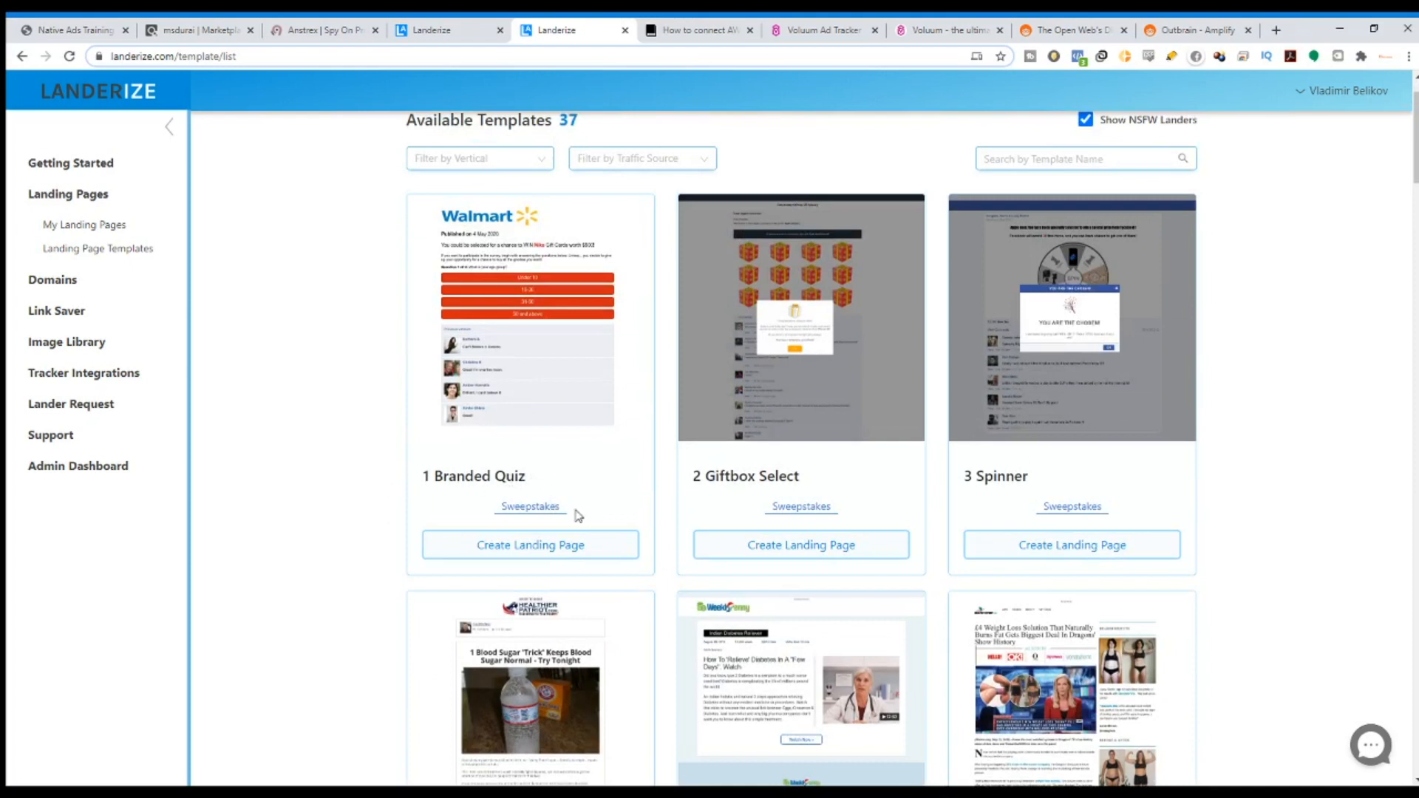
pyautogui.moveTo(556, 506); pyautogui.dragTo(497, 513)
pyautogui.scroll(-10, 807, 518)
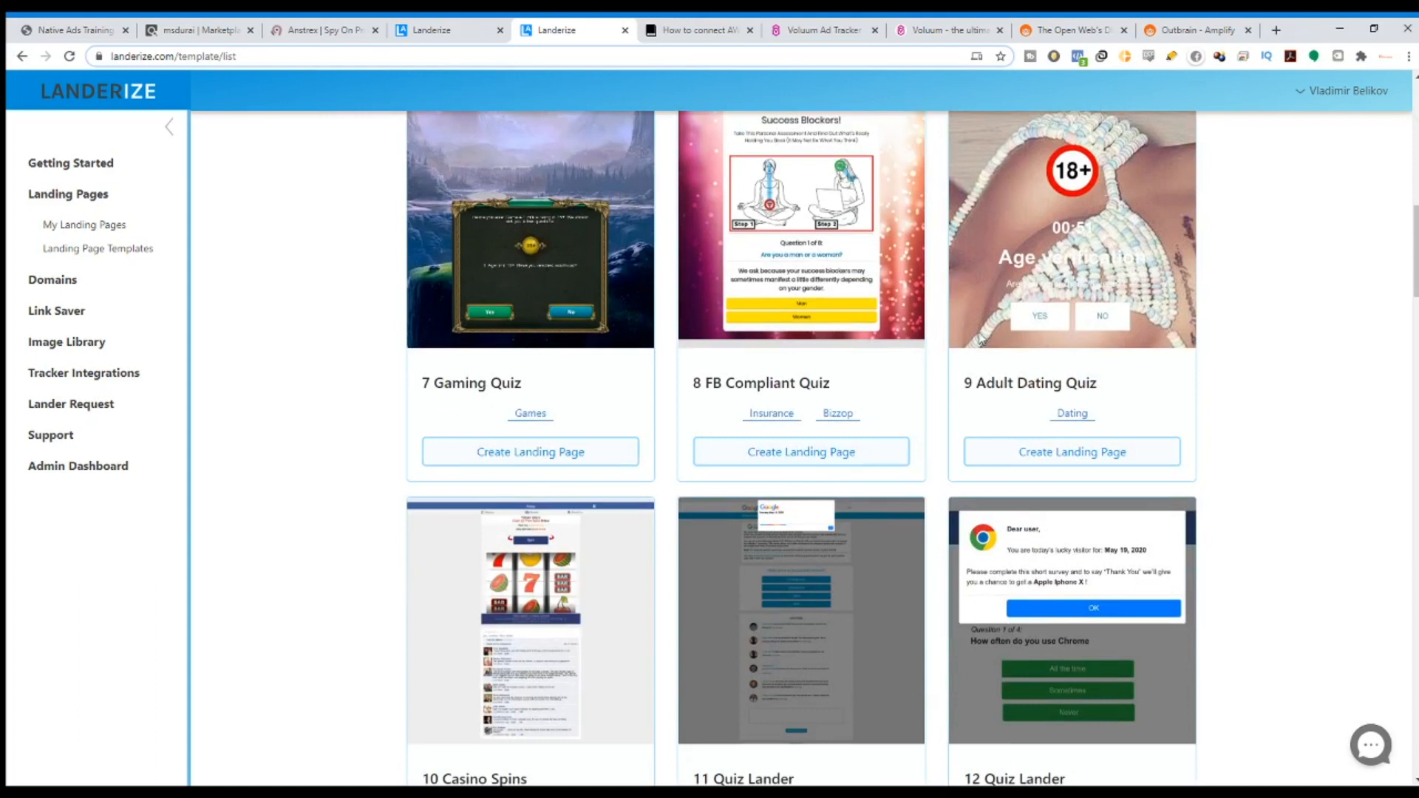
pyautogui.scroll(-8, 796, 492)
pyautogui.scroll(3, 660, 295)
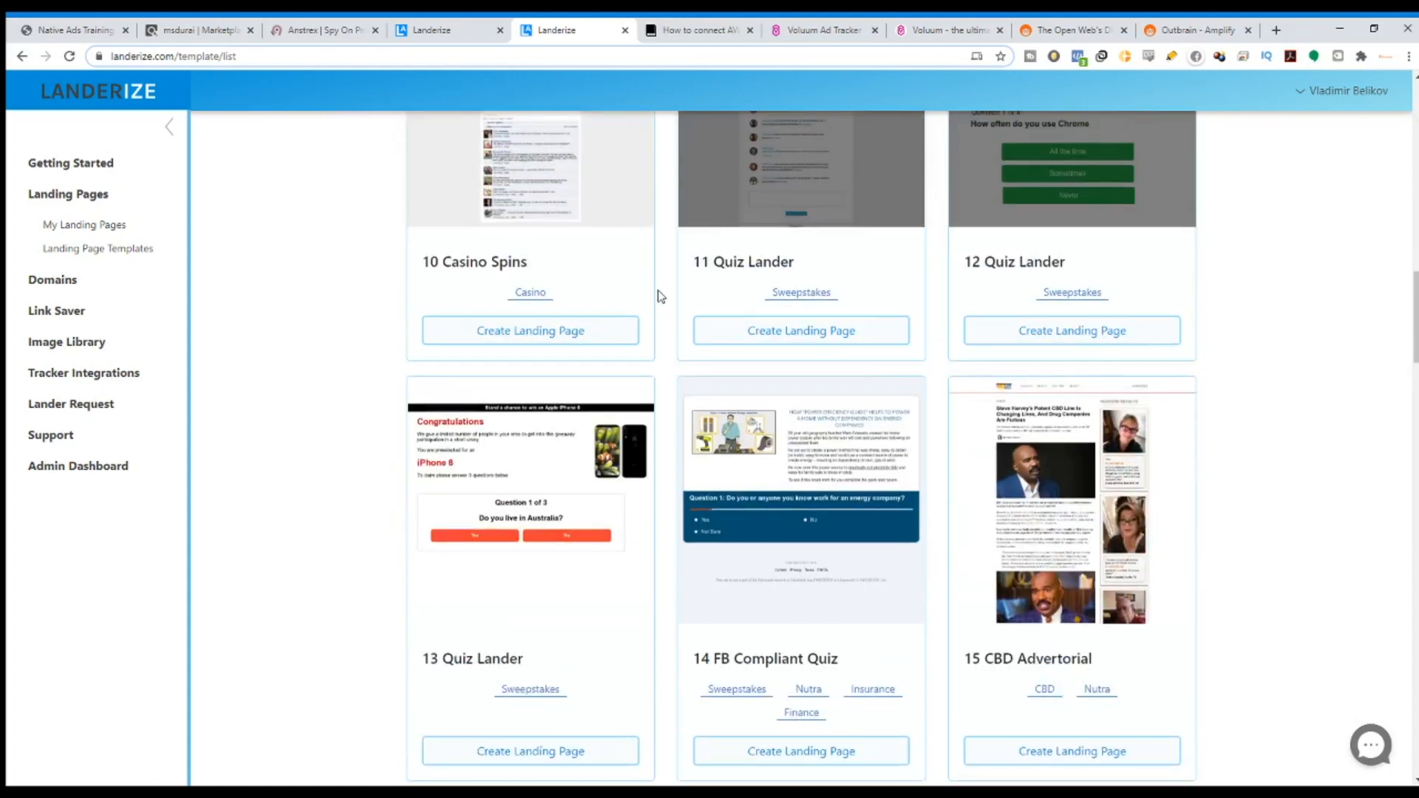
pyautogui.scroll(-5, 897, 419)
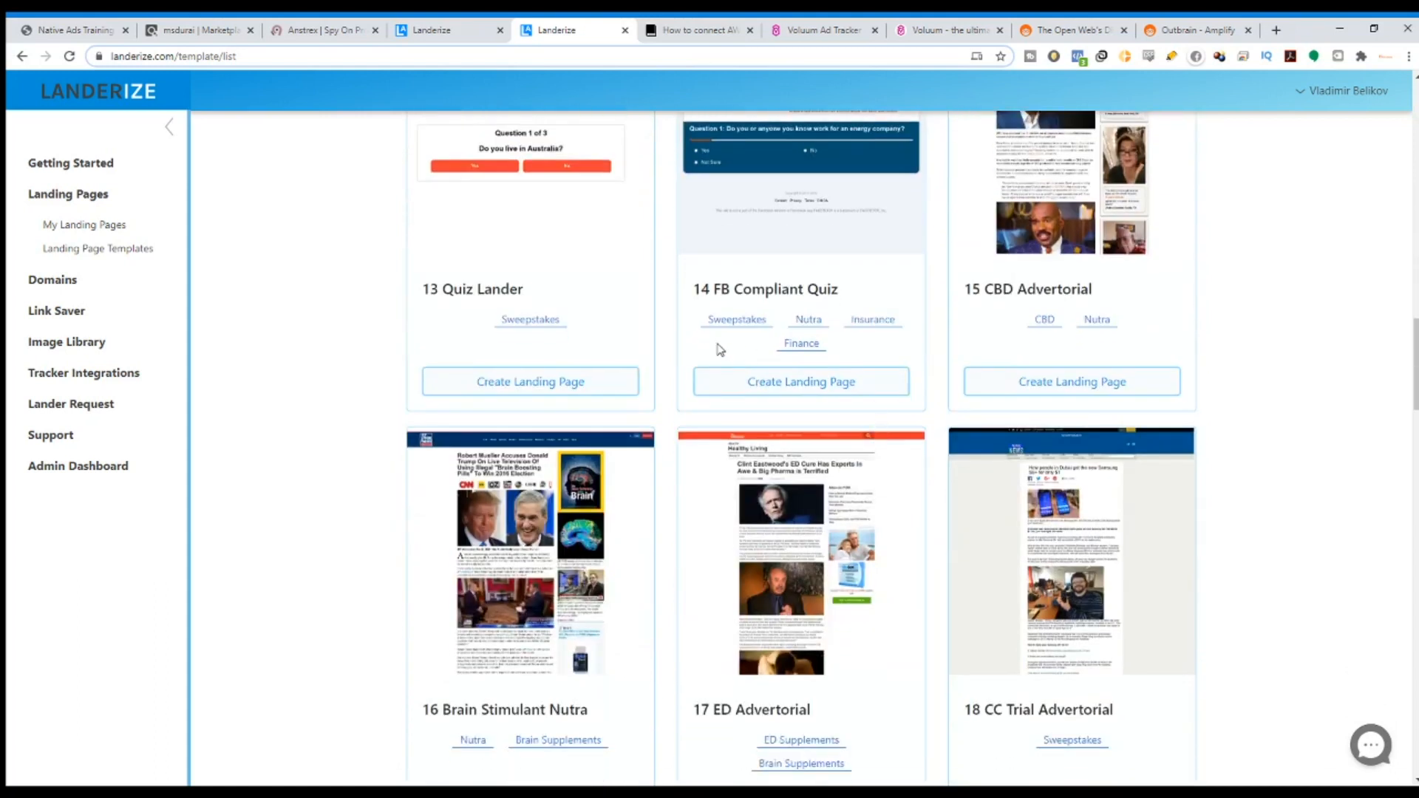
pyautogui.scroll(-4, 1035, 377)
pyautogui.scroll(-20, 948, 436)
pyautogui.scroll(-12, 966, 423)
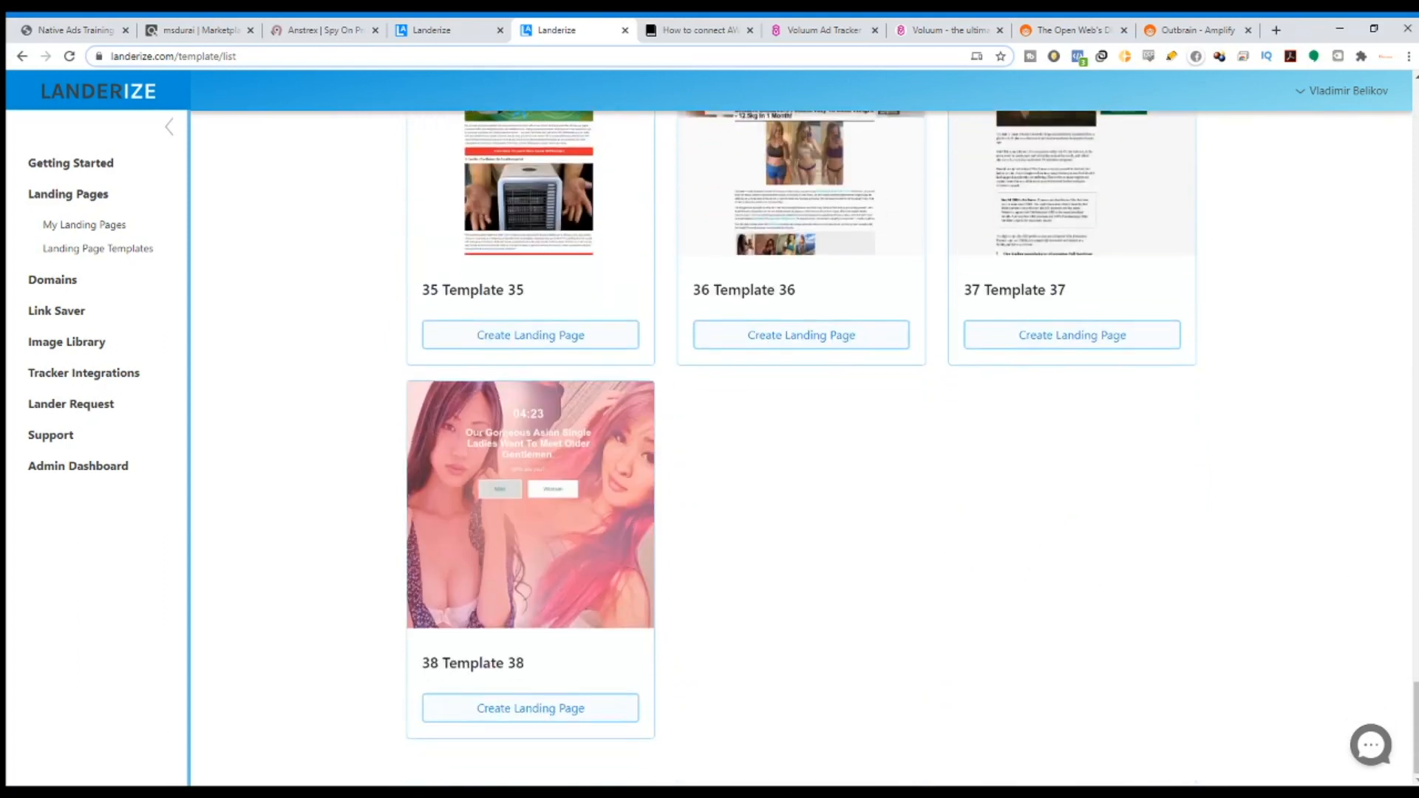
pyautogui.scroll(8, 1415, 657)
pyautogui.moveTo(1415, 640); pyautogui.dragTo(1389, 111)
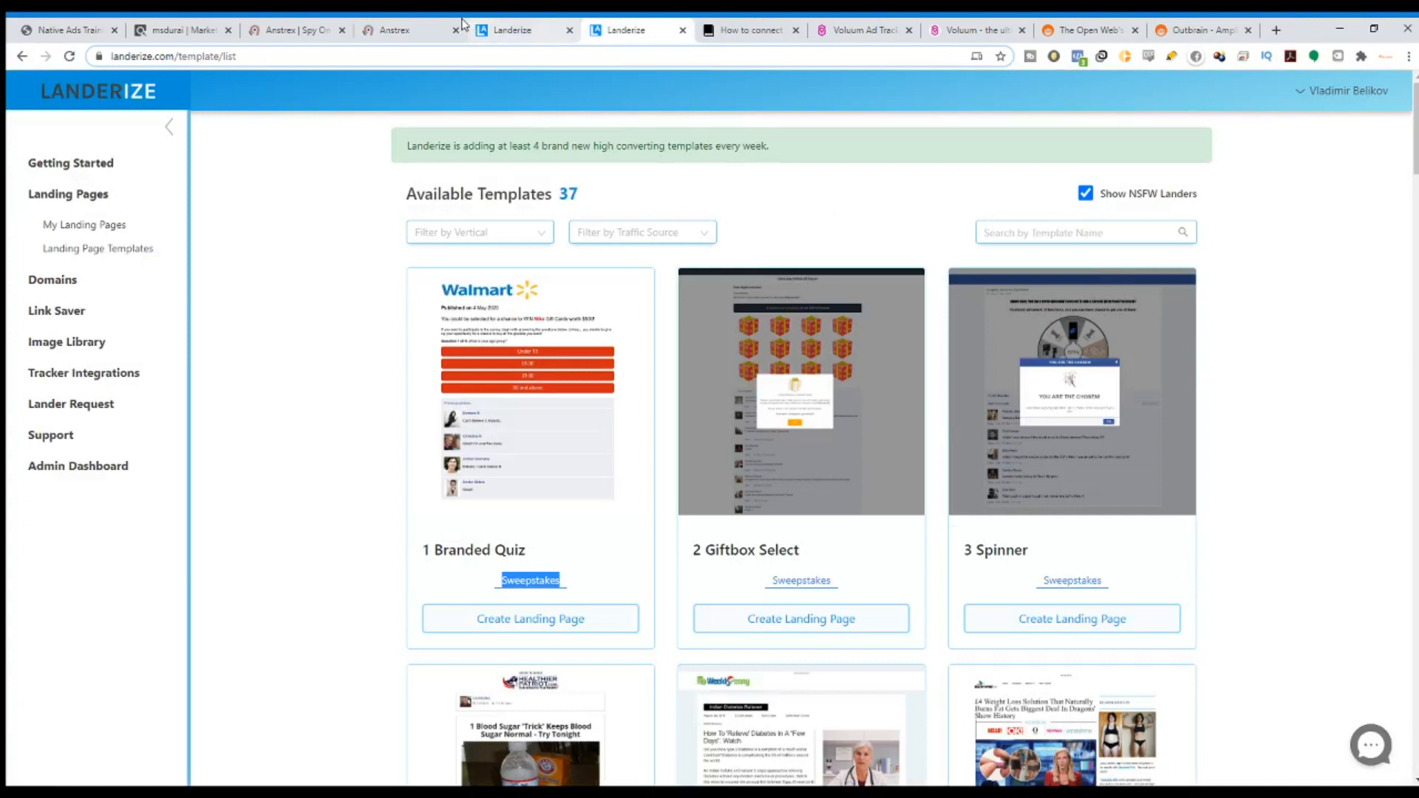
# Open the top prostate ad's World Health Wellness landing page in a new tab.
pyautogui.click(395, 29)
pyautogui.click(191, 439)
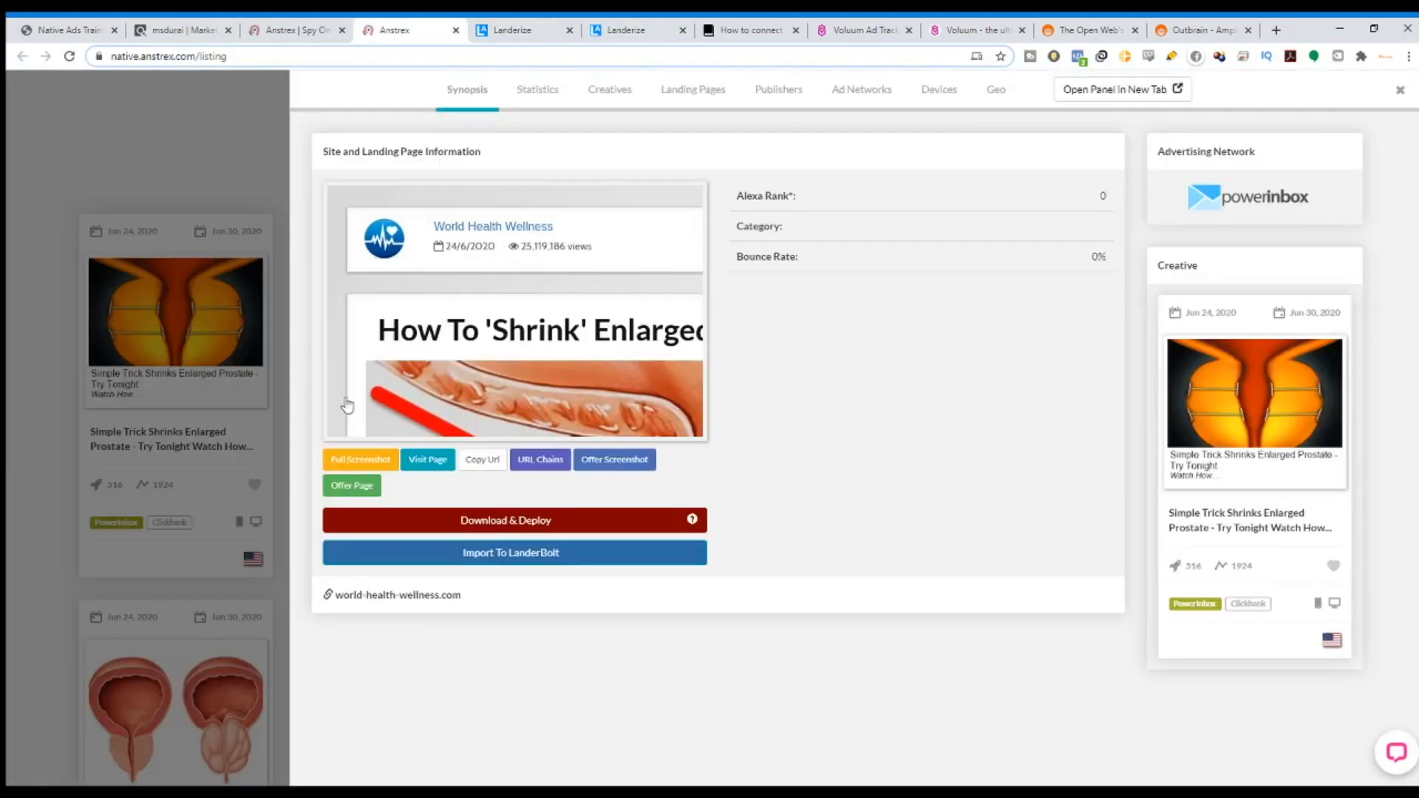
pyautogui.click(427, 459)
pyautogui.scroll(-3, 752, 366)
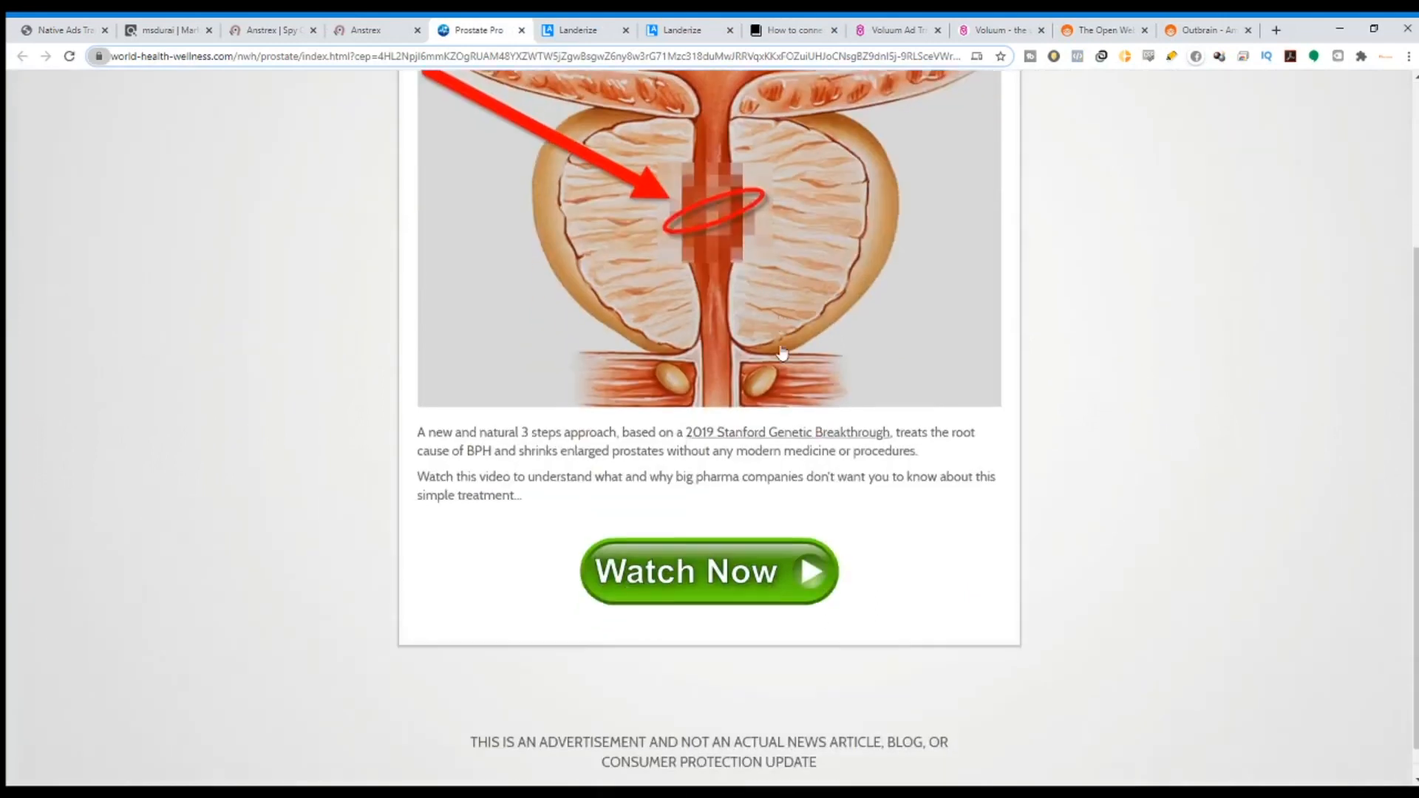
pyautogui.scroll(3, 752, 366)
pyautogui.scroll(1, 751, 366)
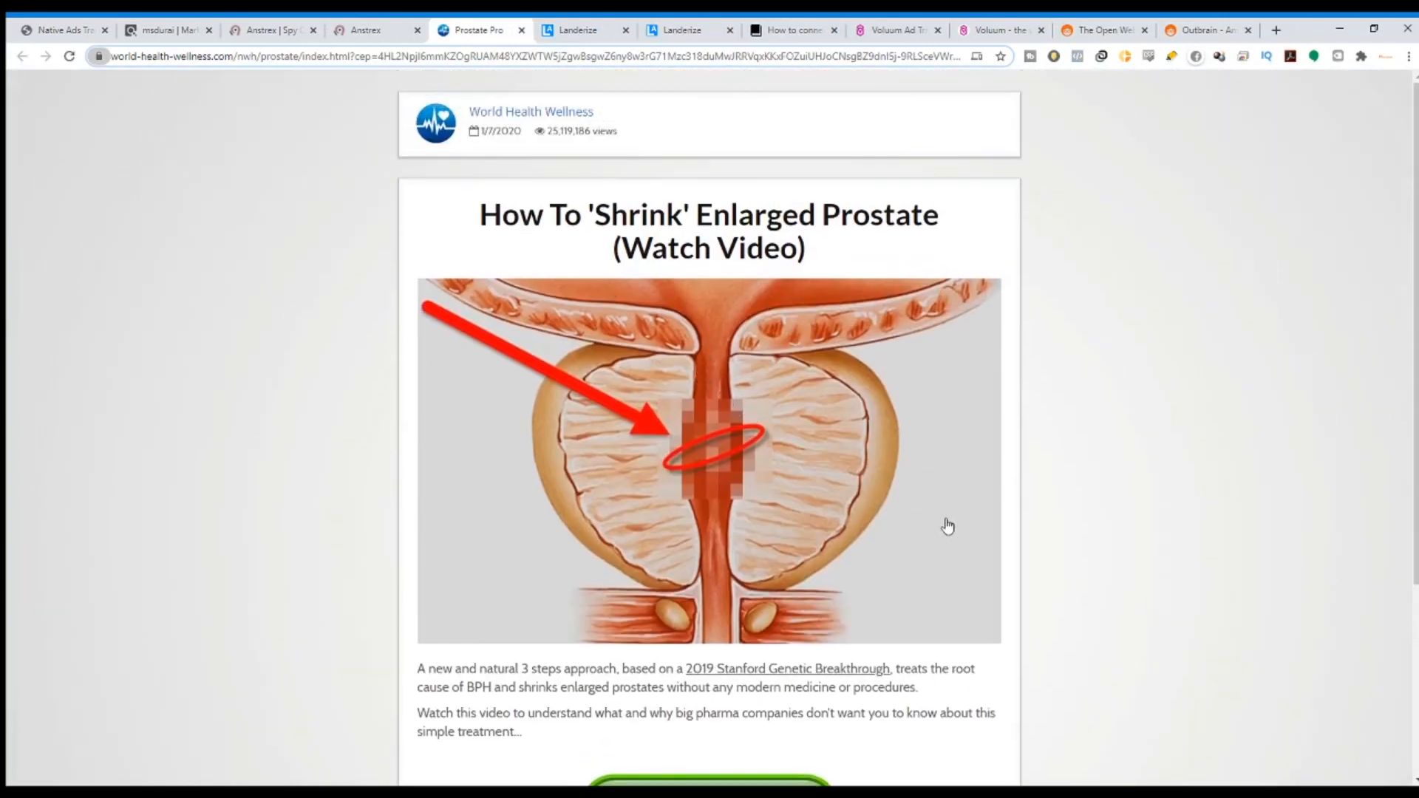
pyautogui.click(683, 30)
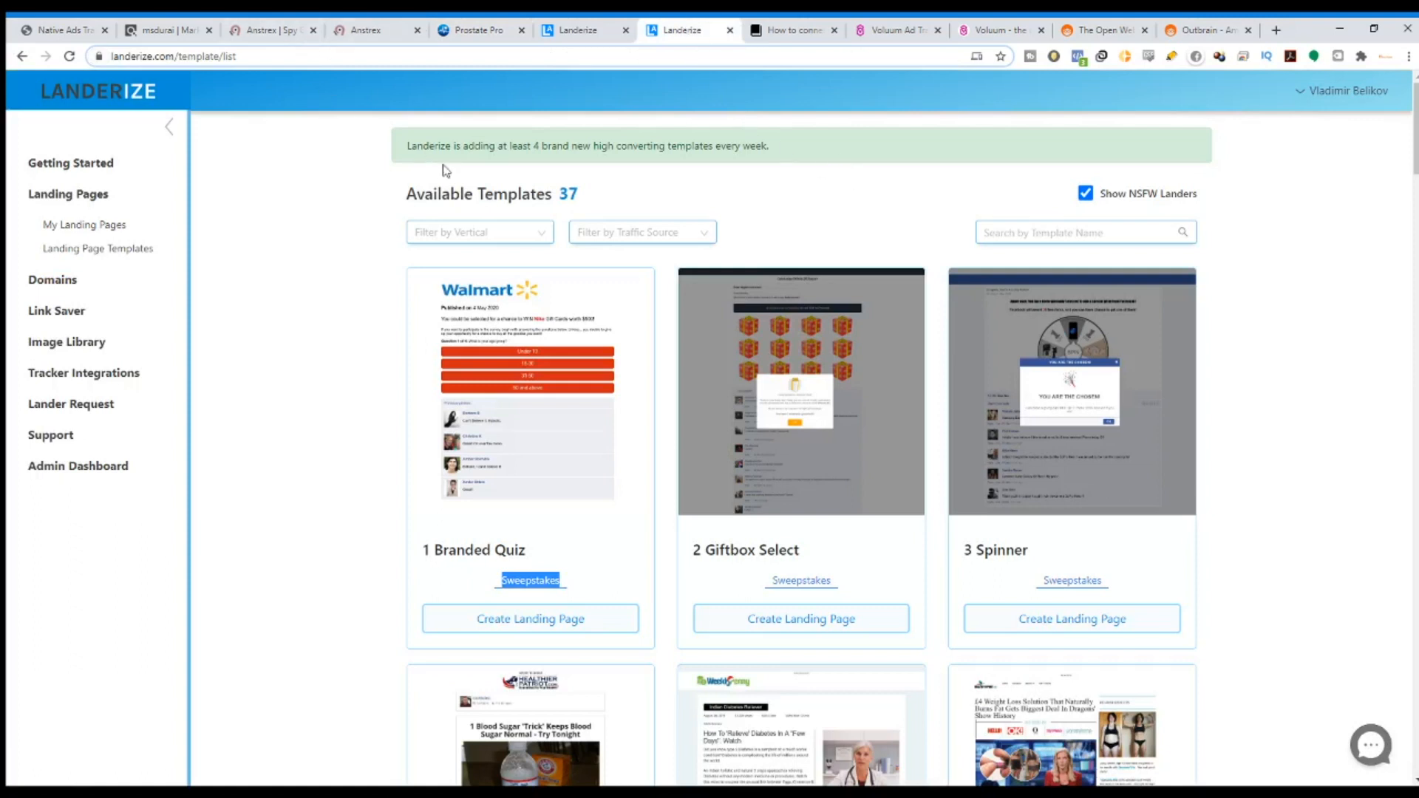
# Compare the first ad's 516 gravity with Vital Flow's $120.14 average and initial sale on ClickBank.
pyautogui.click(380, 24)
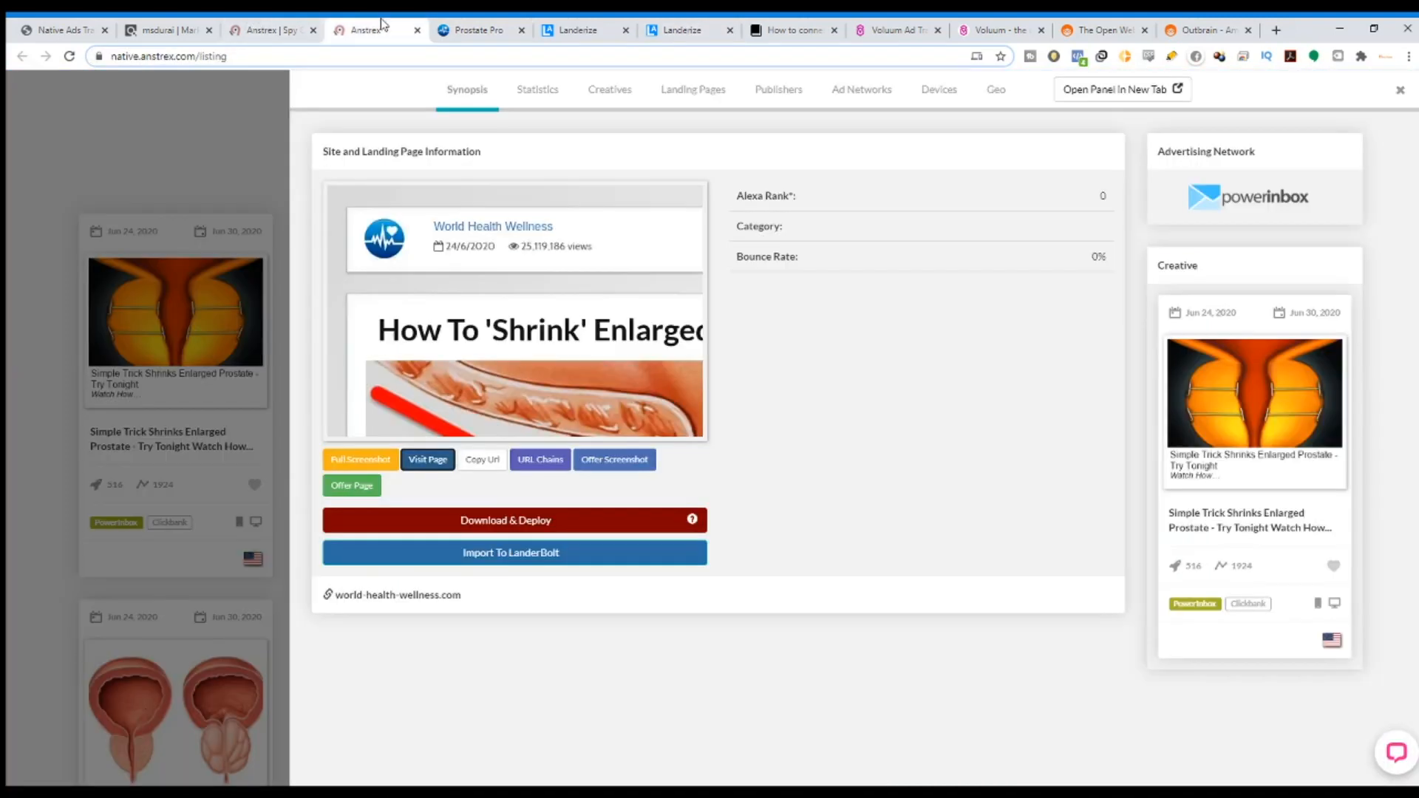
pyautogui.click(114, 477)
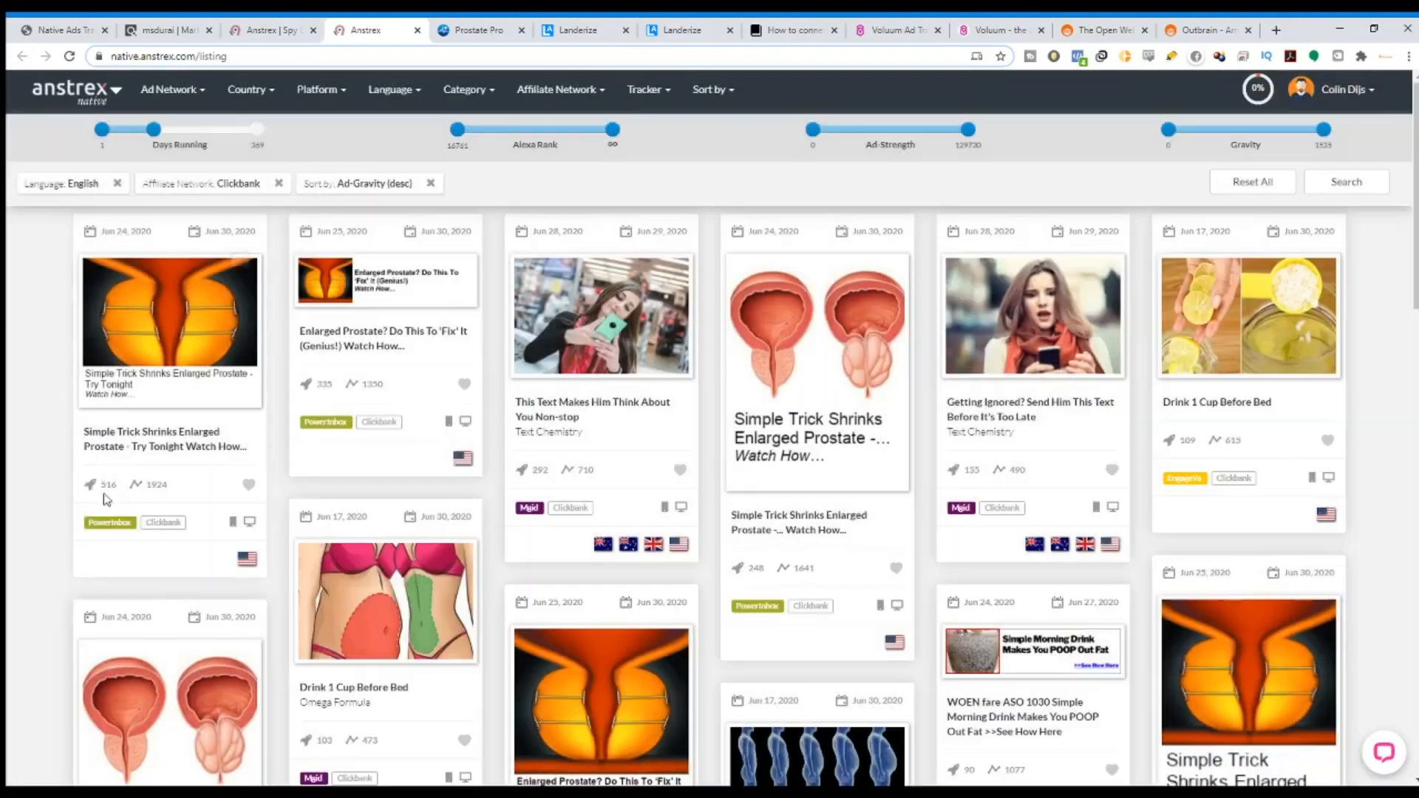
pyautogui.doubleClick(109, 484)
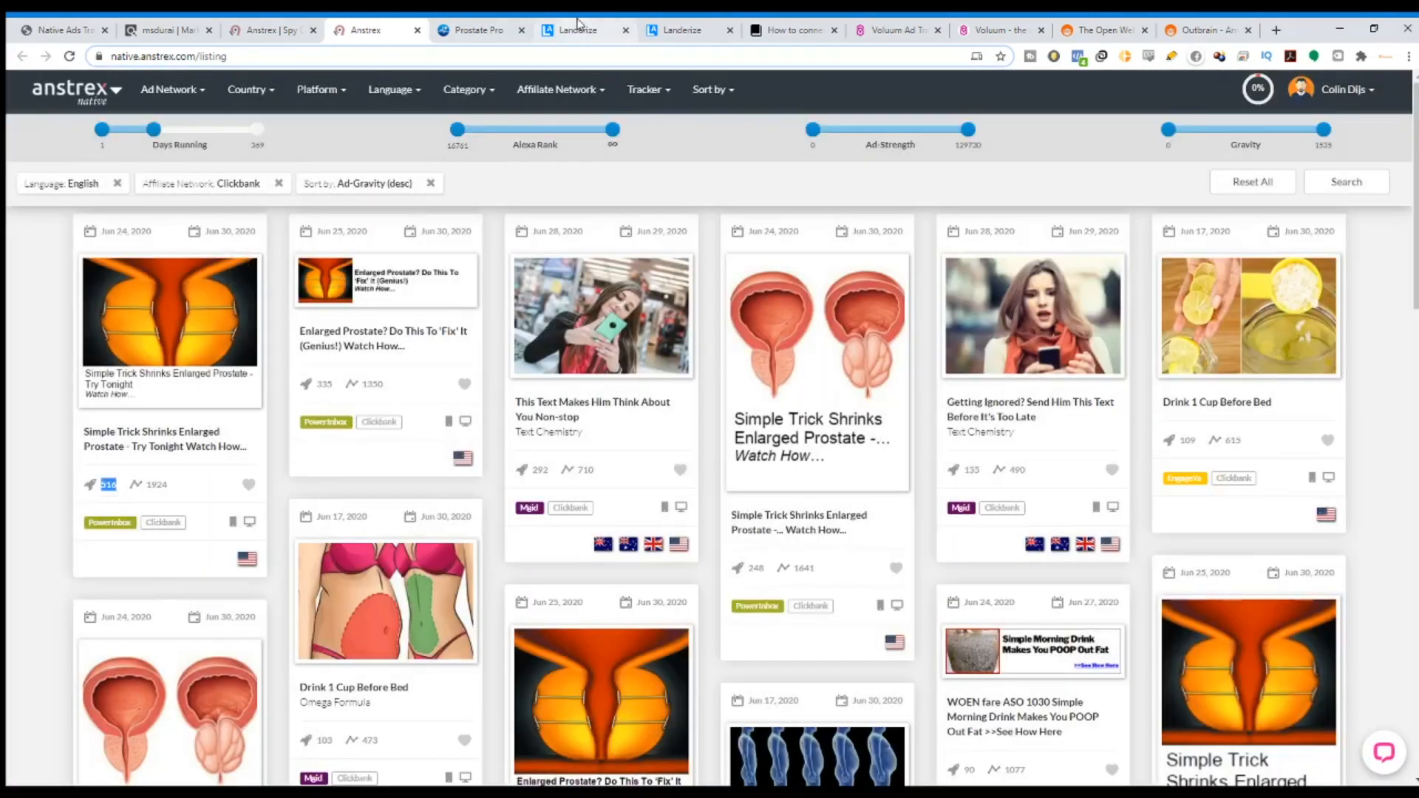
pyautogui.click(177, 30)
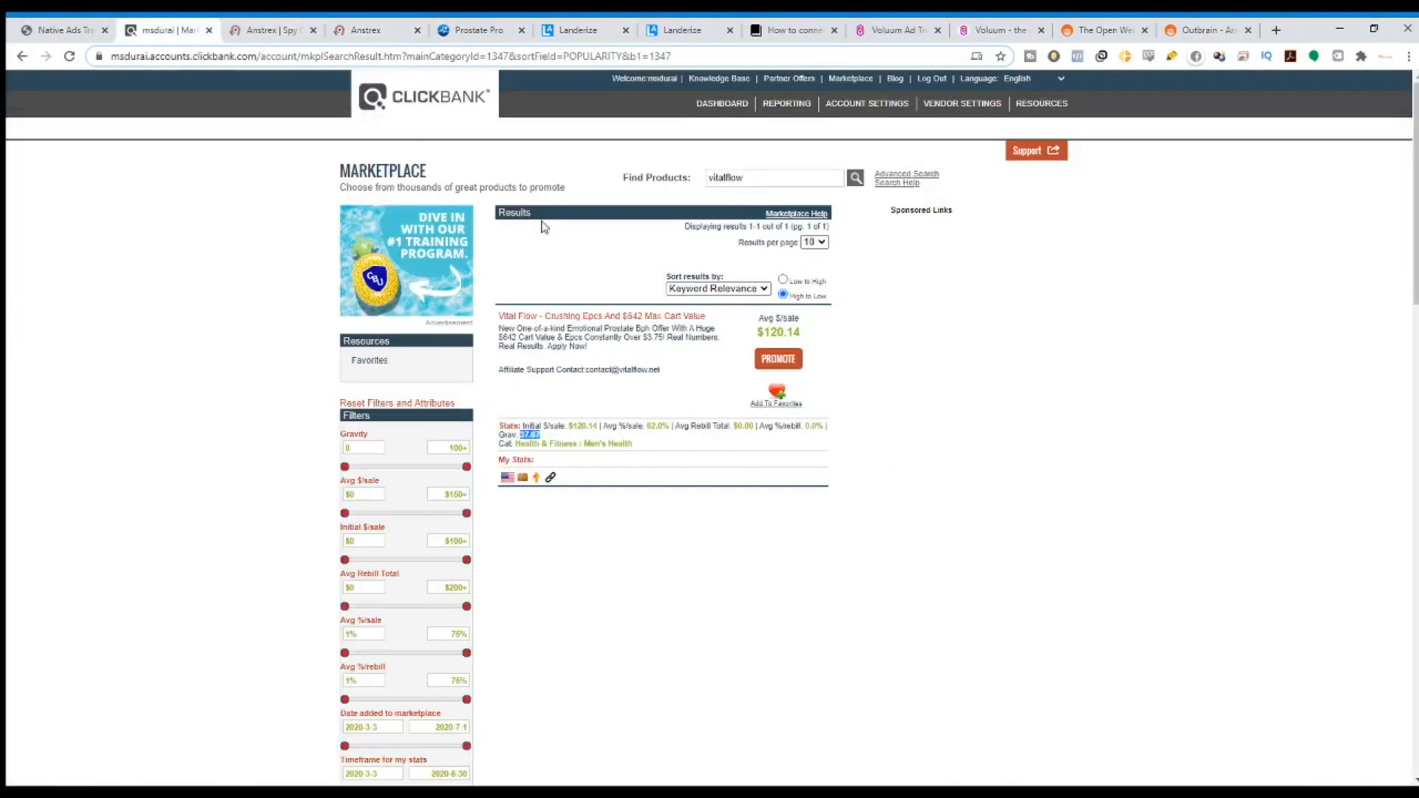
pyautogui.moveTo(769, 332); pyautogui.dragTo(796, 332)
pyautogui.moveTo(574, 426); pyautogui.dragTo(586, 426)
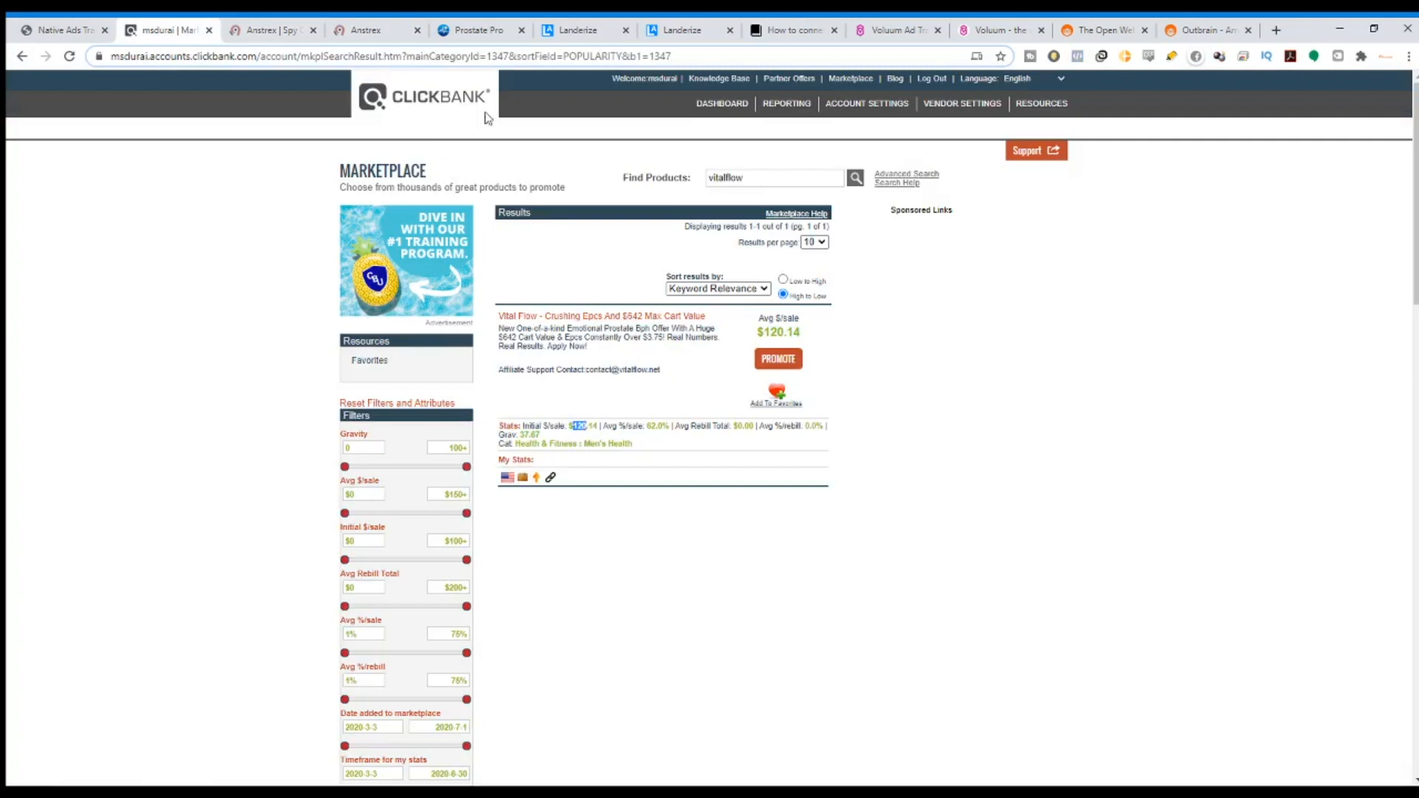
pyautogui.click(378, 30)
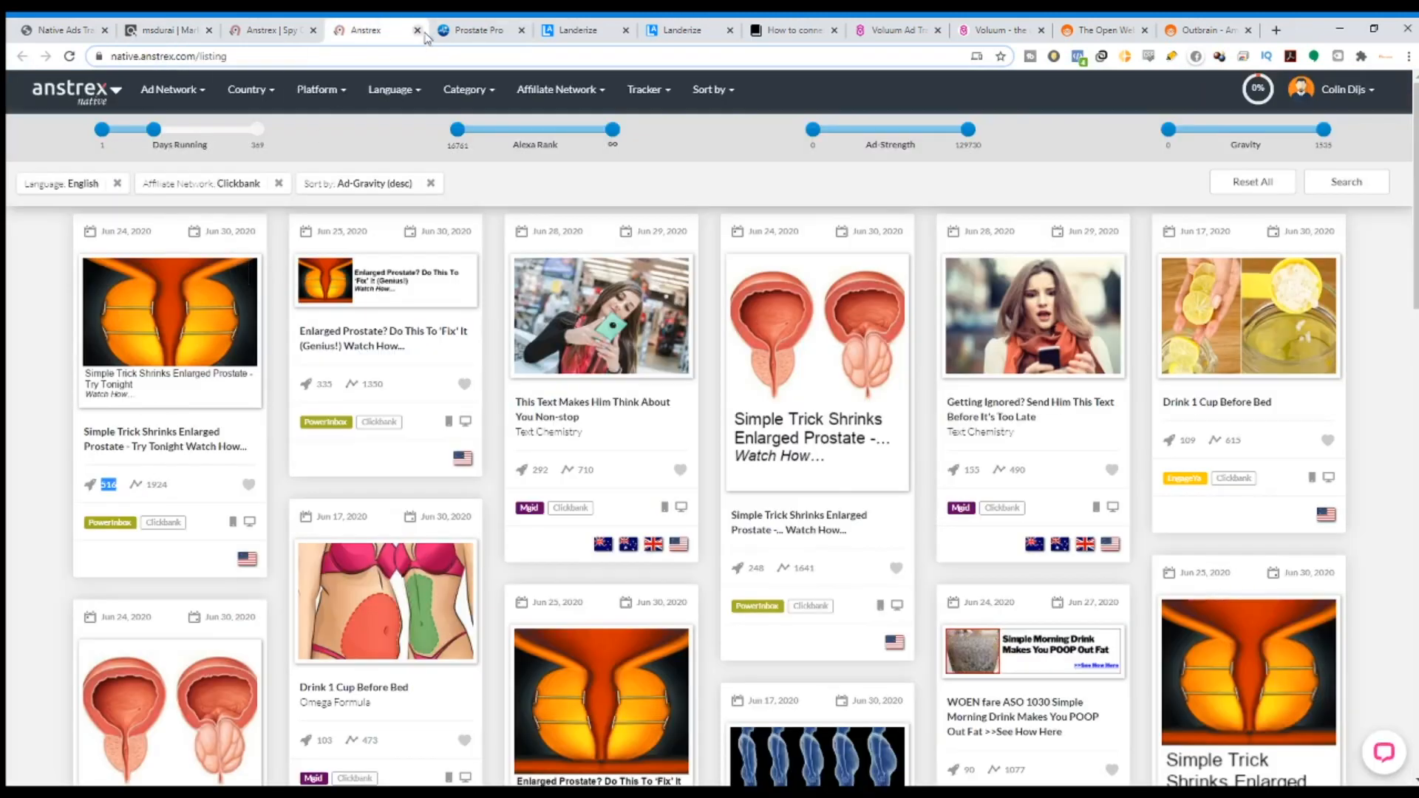
# Review the competitor's prostate page against the Landerize template list.
pyautogui.click(500, 36)
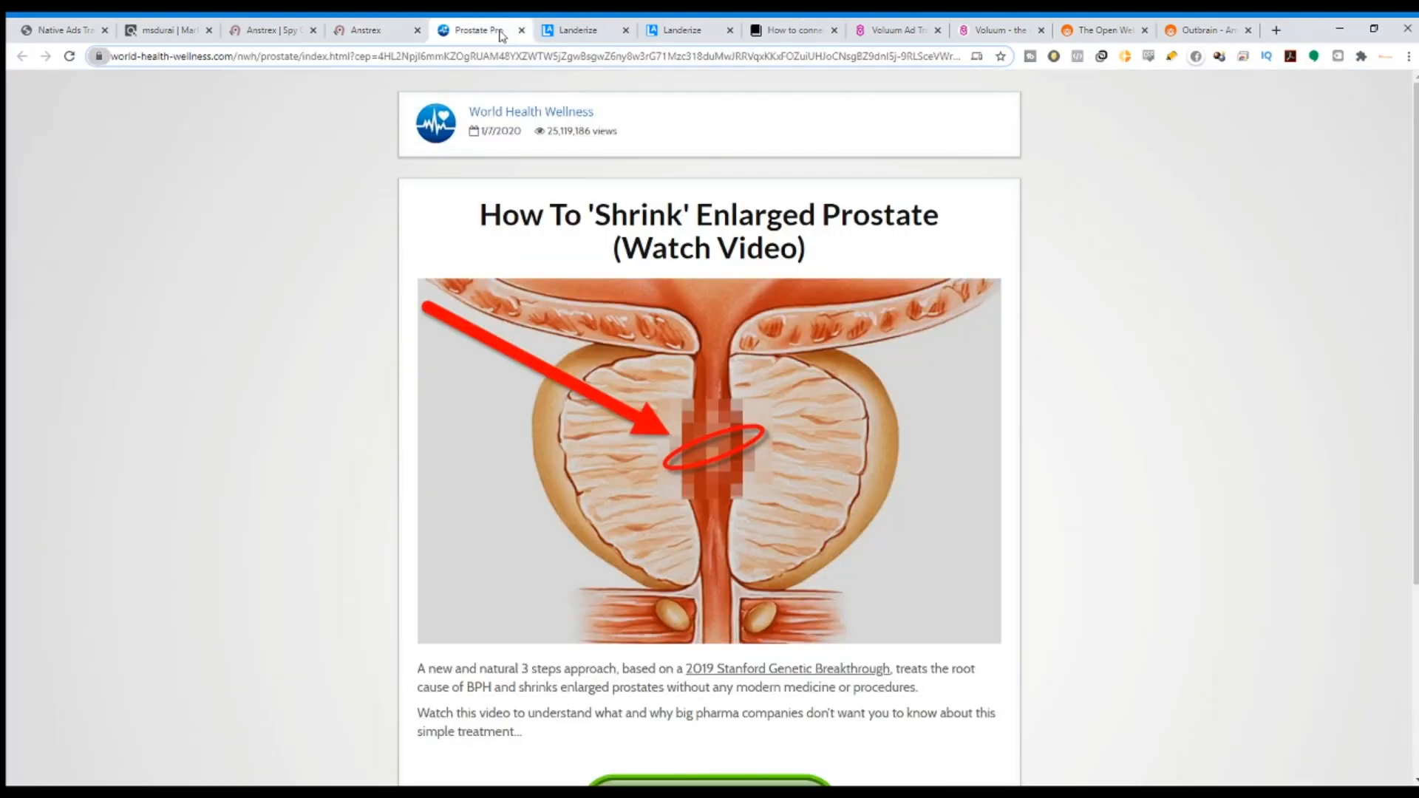
pyautogui.scroll(-2, 880, 358)
pyautogui.scroll(2, 1004, 458)
pyautogui.scroll(-2, 761, 412)
pyautogui.scroll(2, 887, 463)
pyautogui.click(600, 27)
pyautogui.click(669, 29)
pyautogui.scroll(-8, 1009, 484)
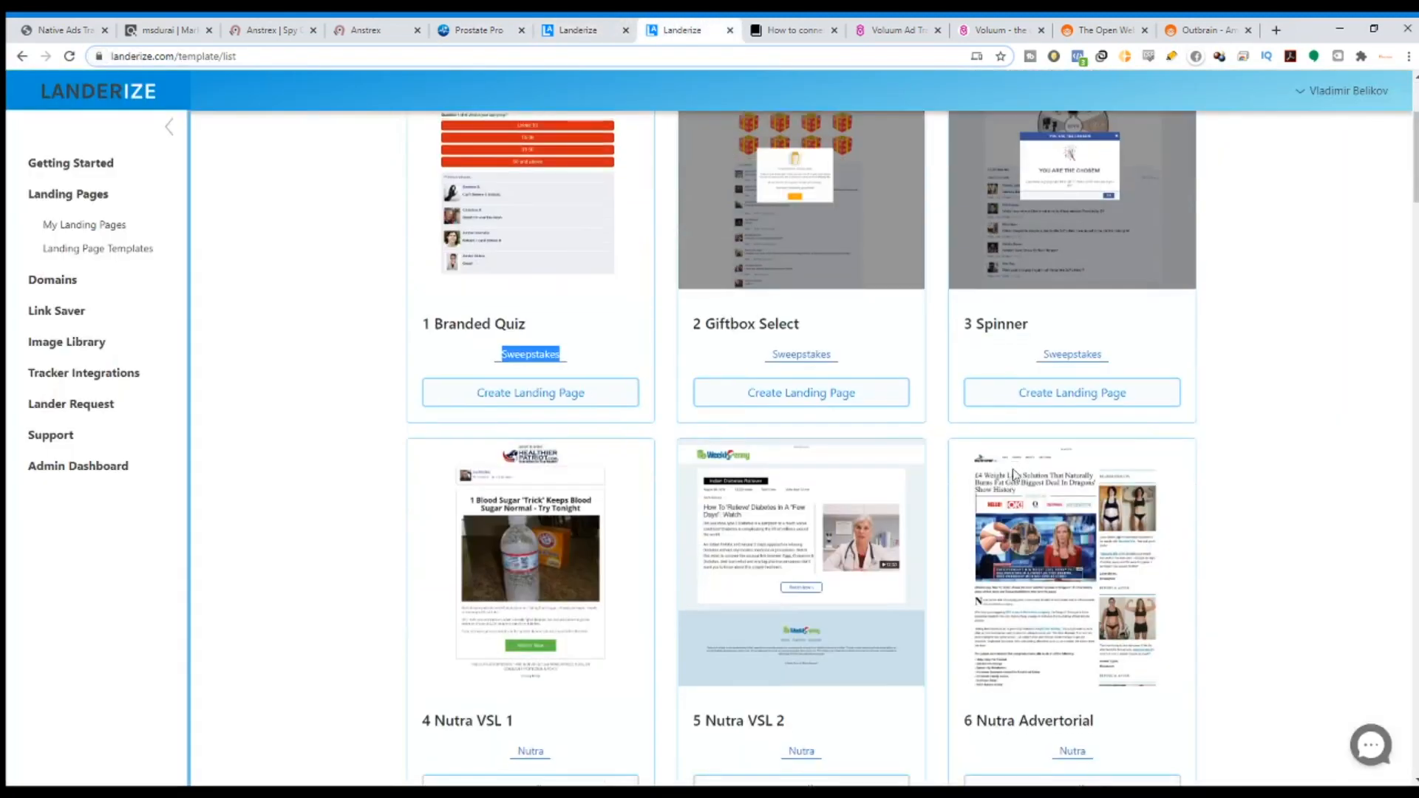
pyautogui.click(500, 25)
pyautogui.scroll(-1, 630, 145)
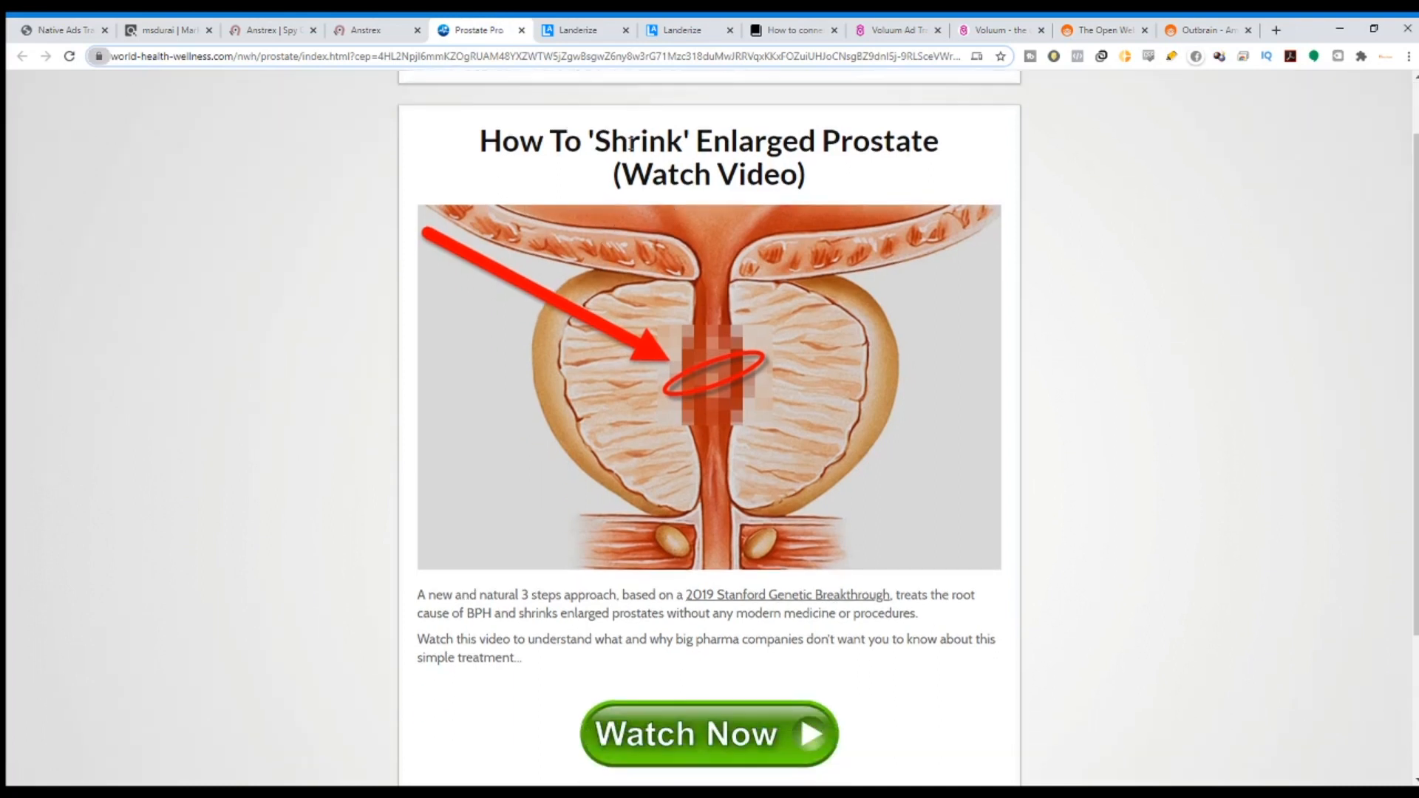
pyautogui.click(668, 30)
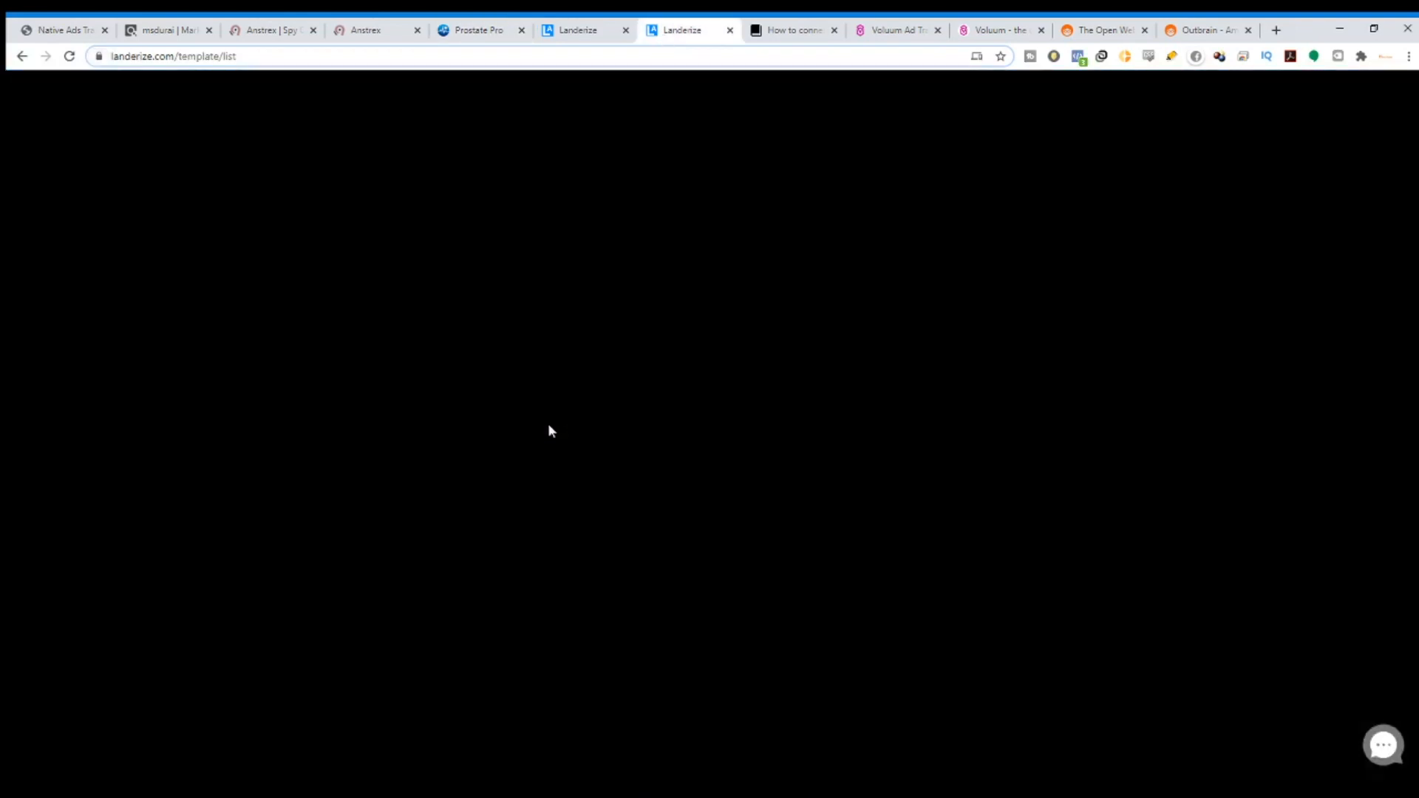
# Create a landing page named 'test' from the 4 Nutra VSL 1 template.
pyautogui.click(547, 423)
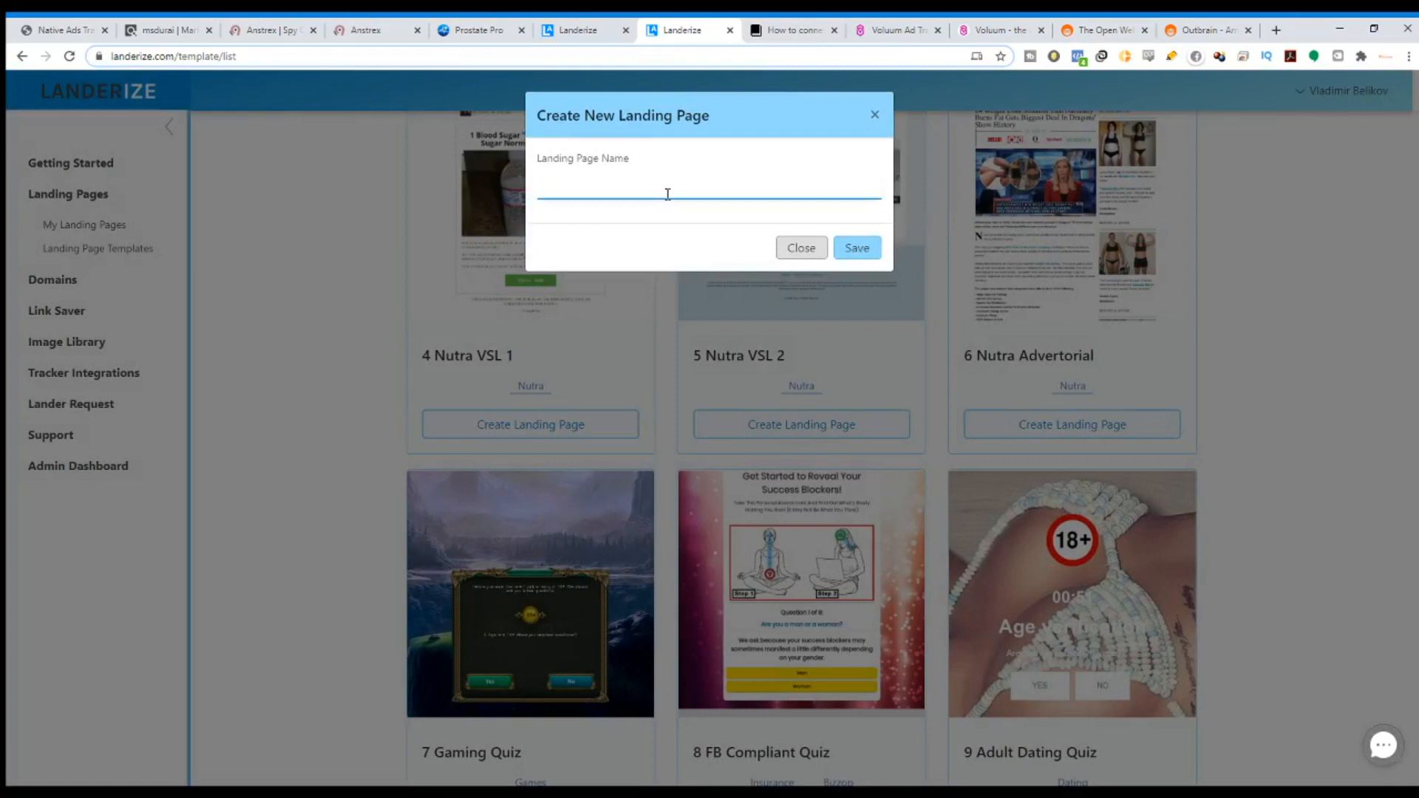
pyautogui.write('test')
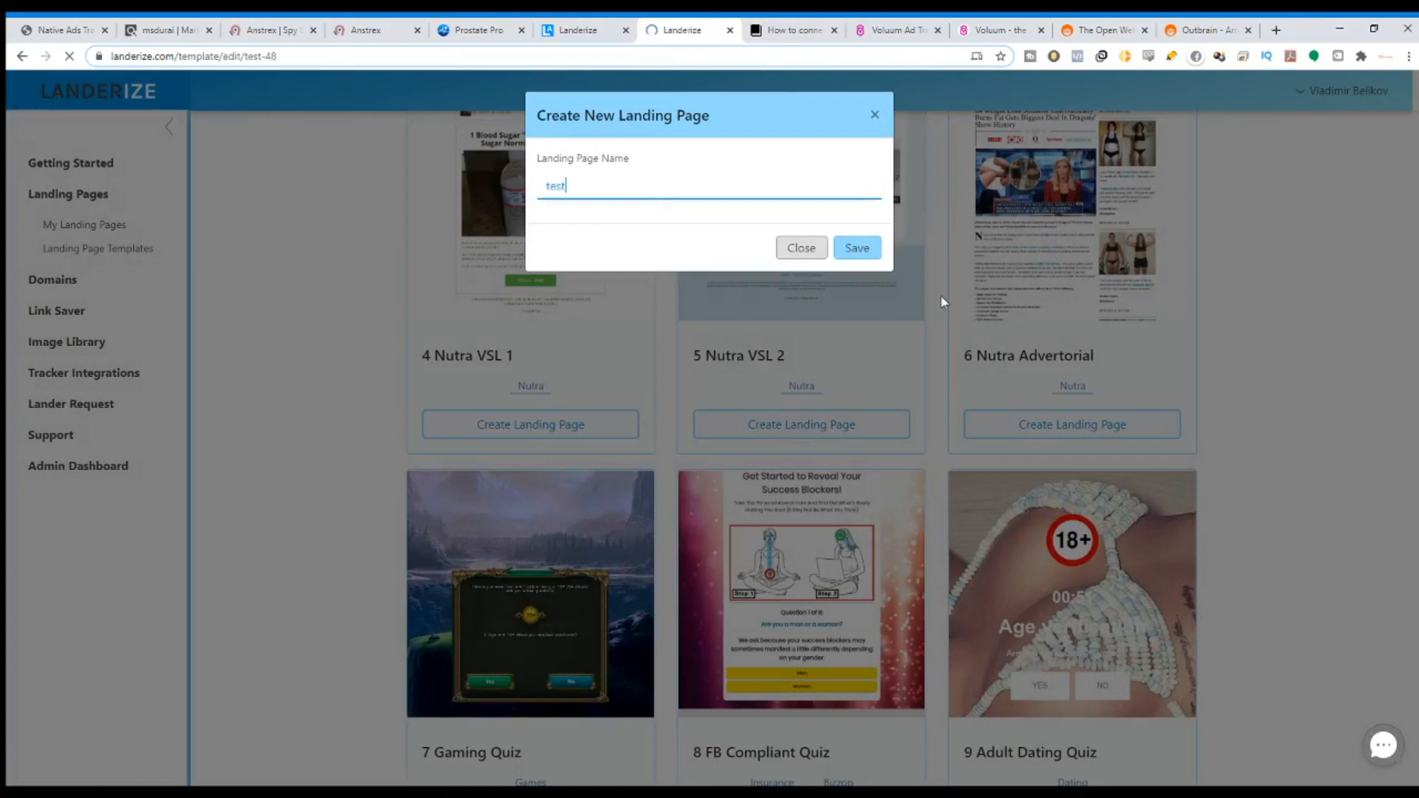
pyautogui.press('Return')
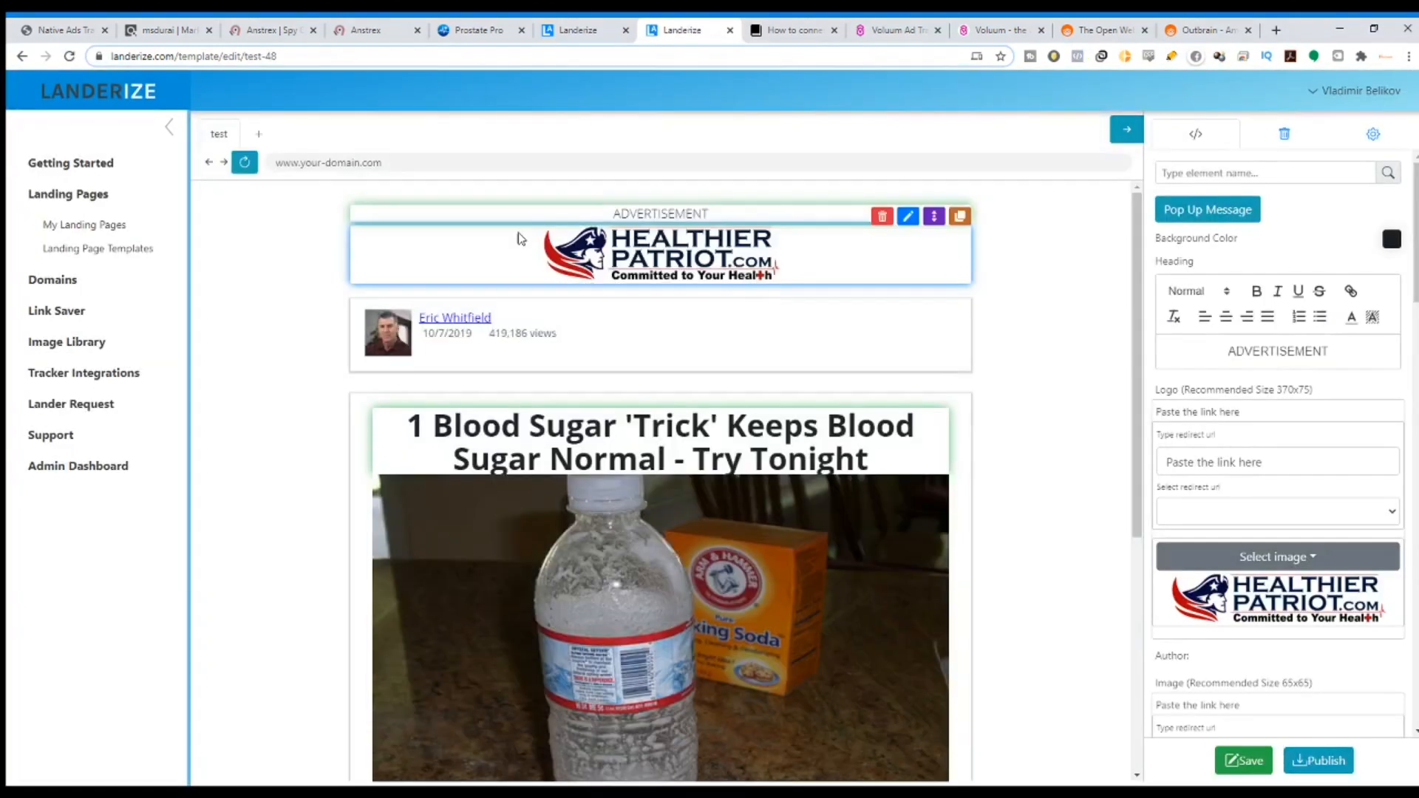
# Place the competitor page beside the editor and delete the ADVERTISEMENT heading and Healthier Patriot logo.
pyautogui.scroll(-6, 853, 301)
pyautogui.click(569, 22)
pyautogui.moveTo(454, 28); pyautogui.dragTo(596, 24)
pyautogui.scroll(1, 732, 191)
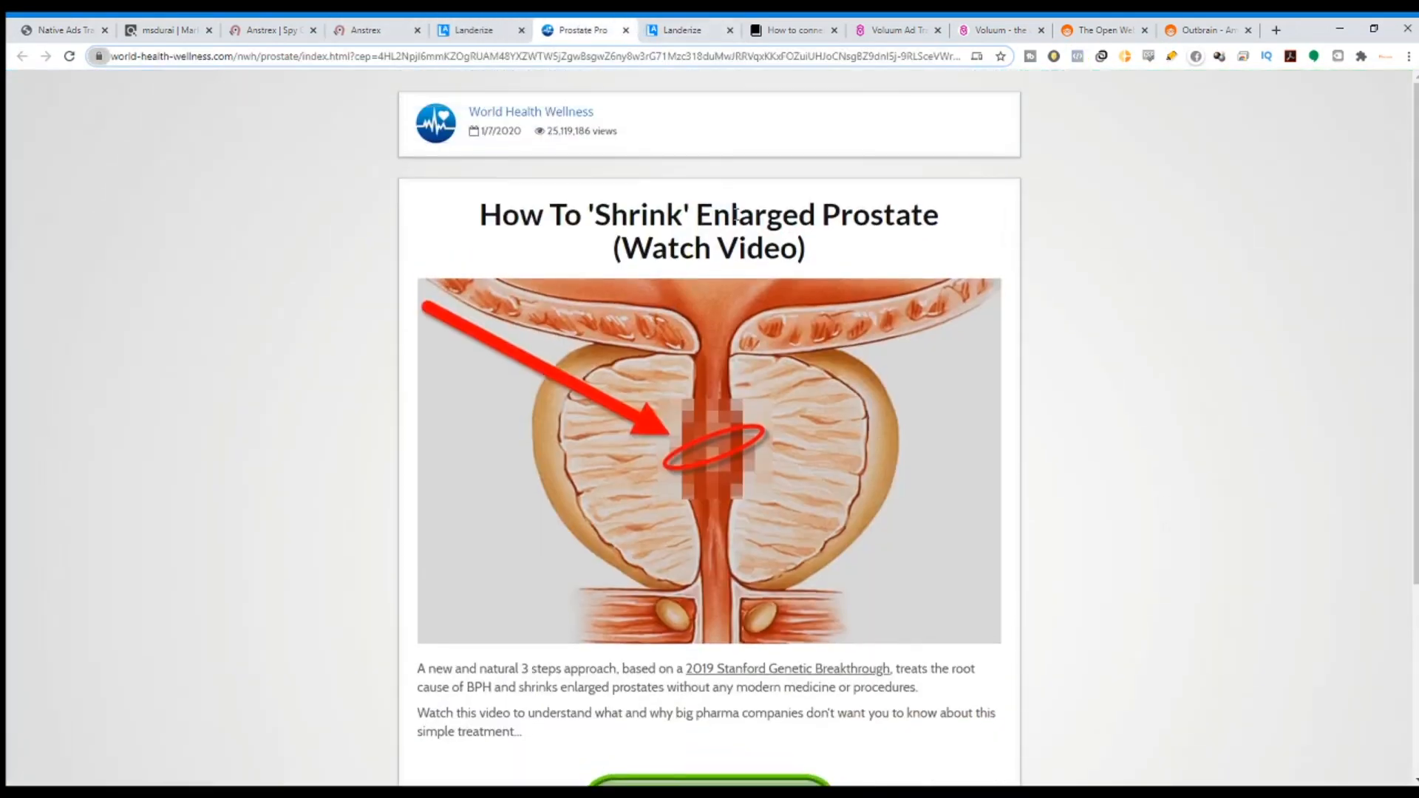
pyautogui.click(645, 24)
pyautogui.scroll(7, 677, 320)
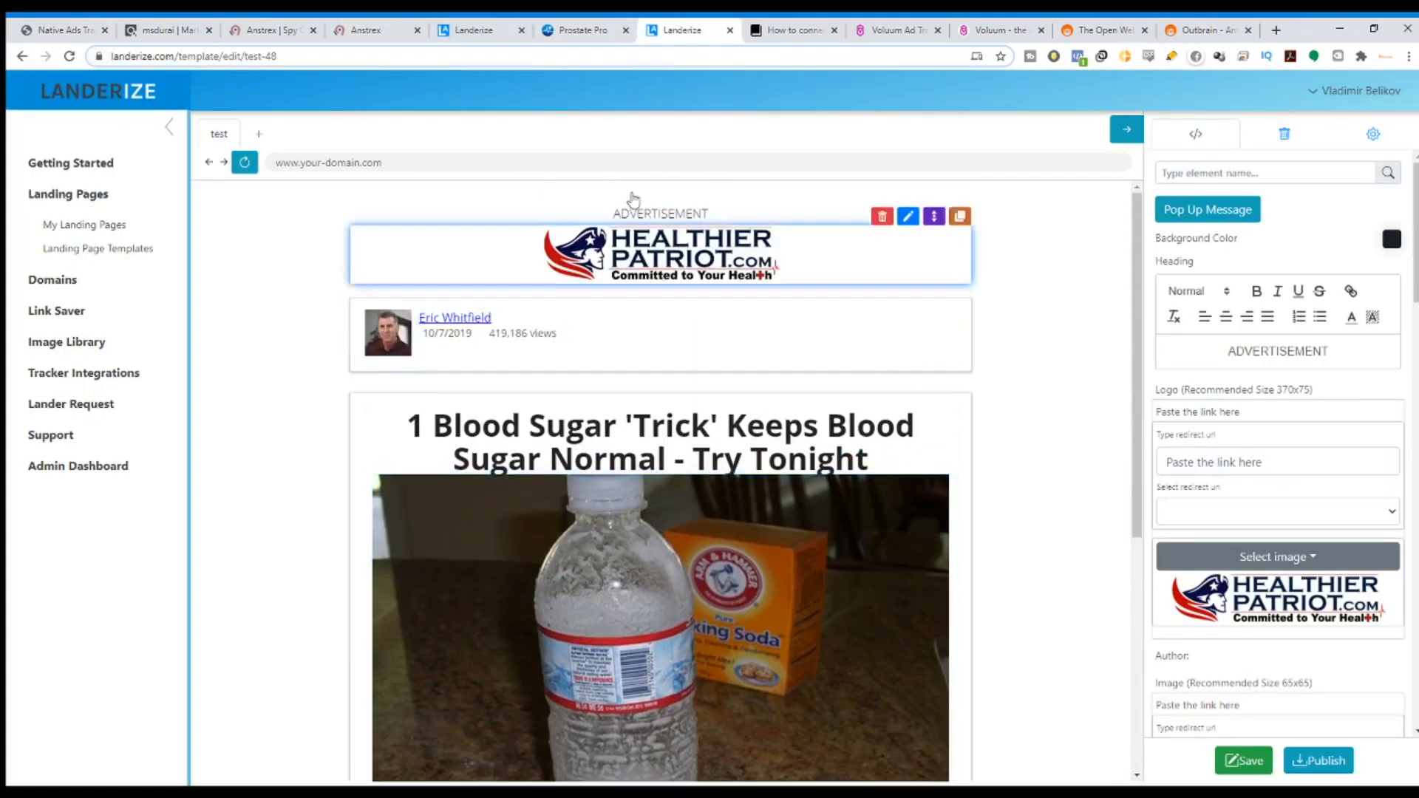
pyautogui.click(556, 22)
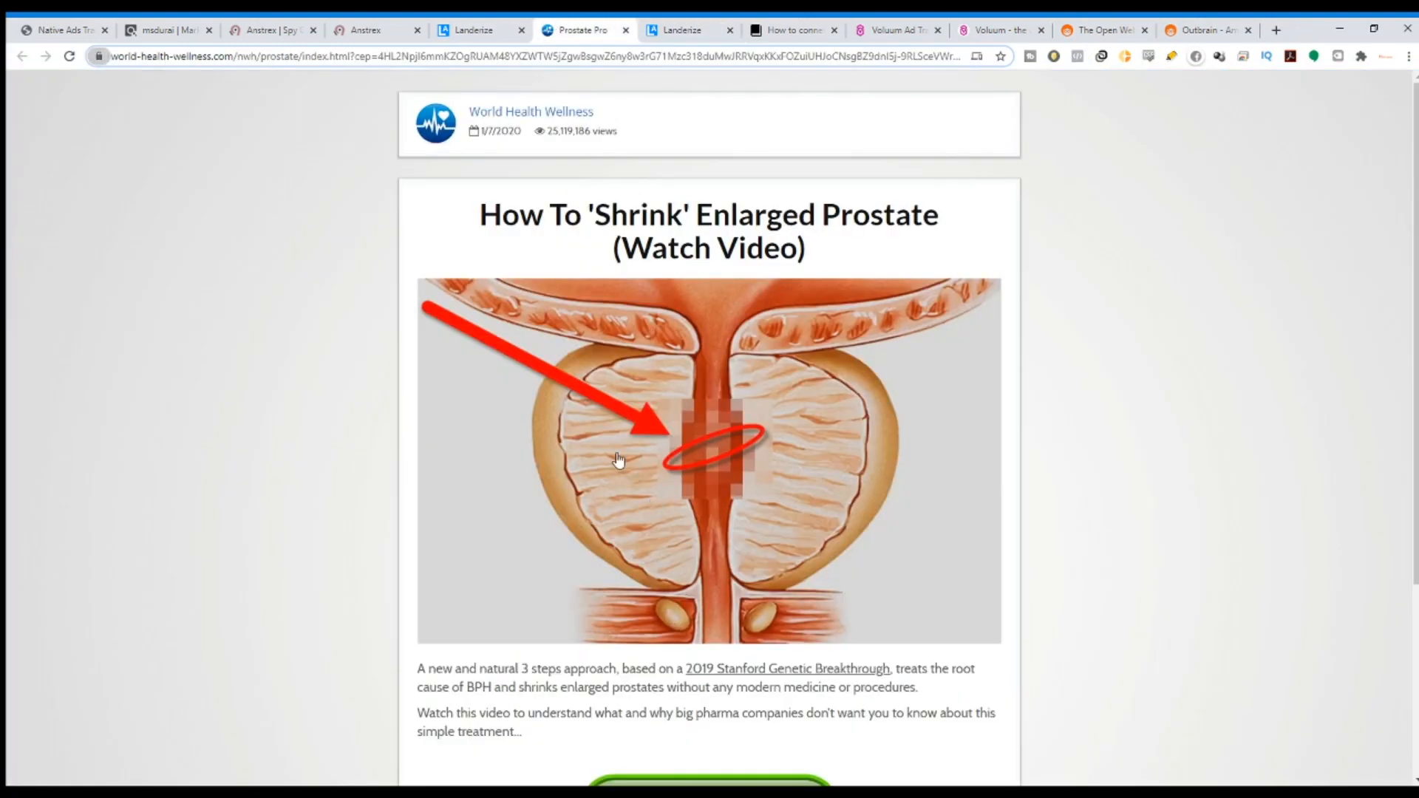
pyautogui.click(640, 28)
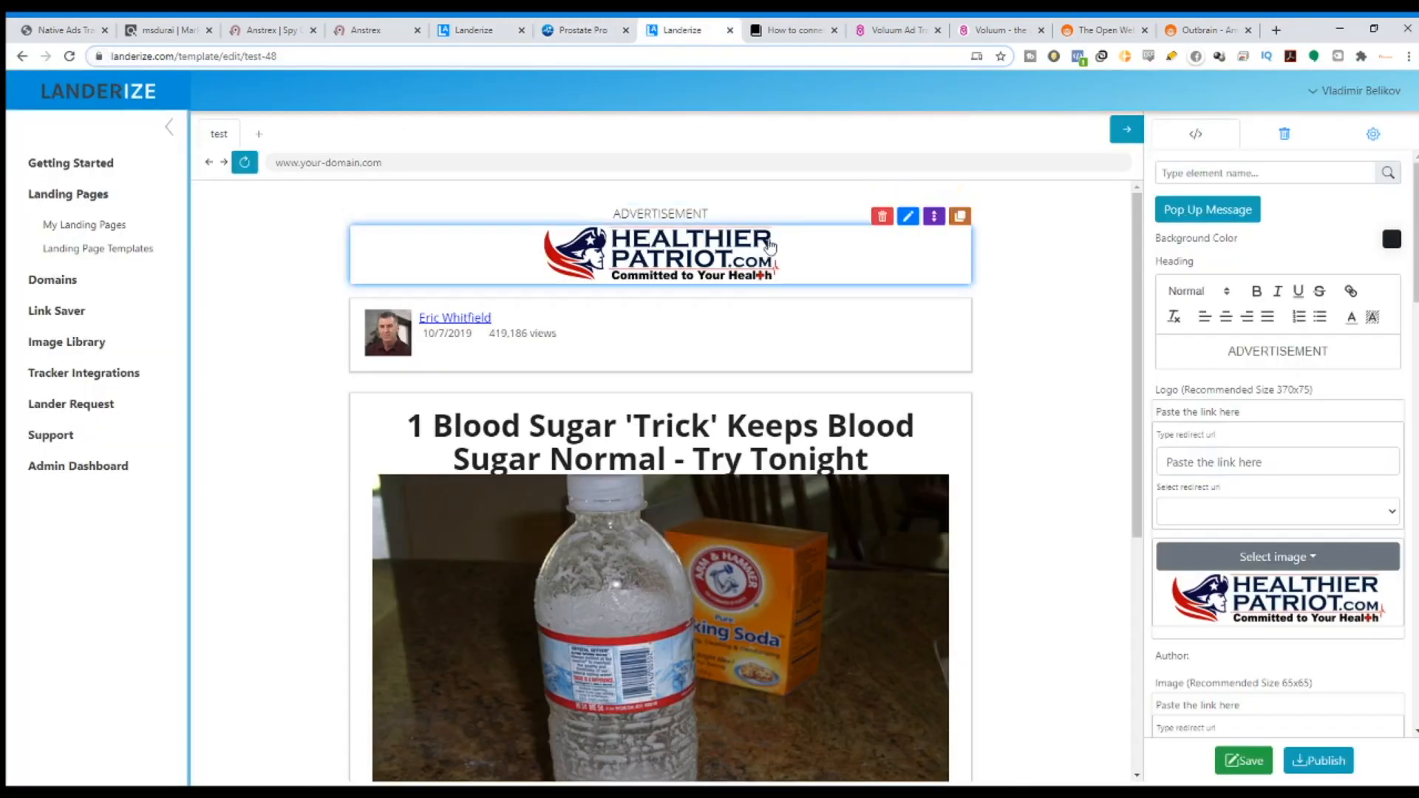
pyautogui.click(881, 205)
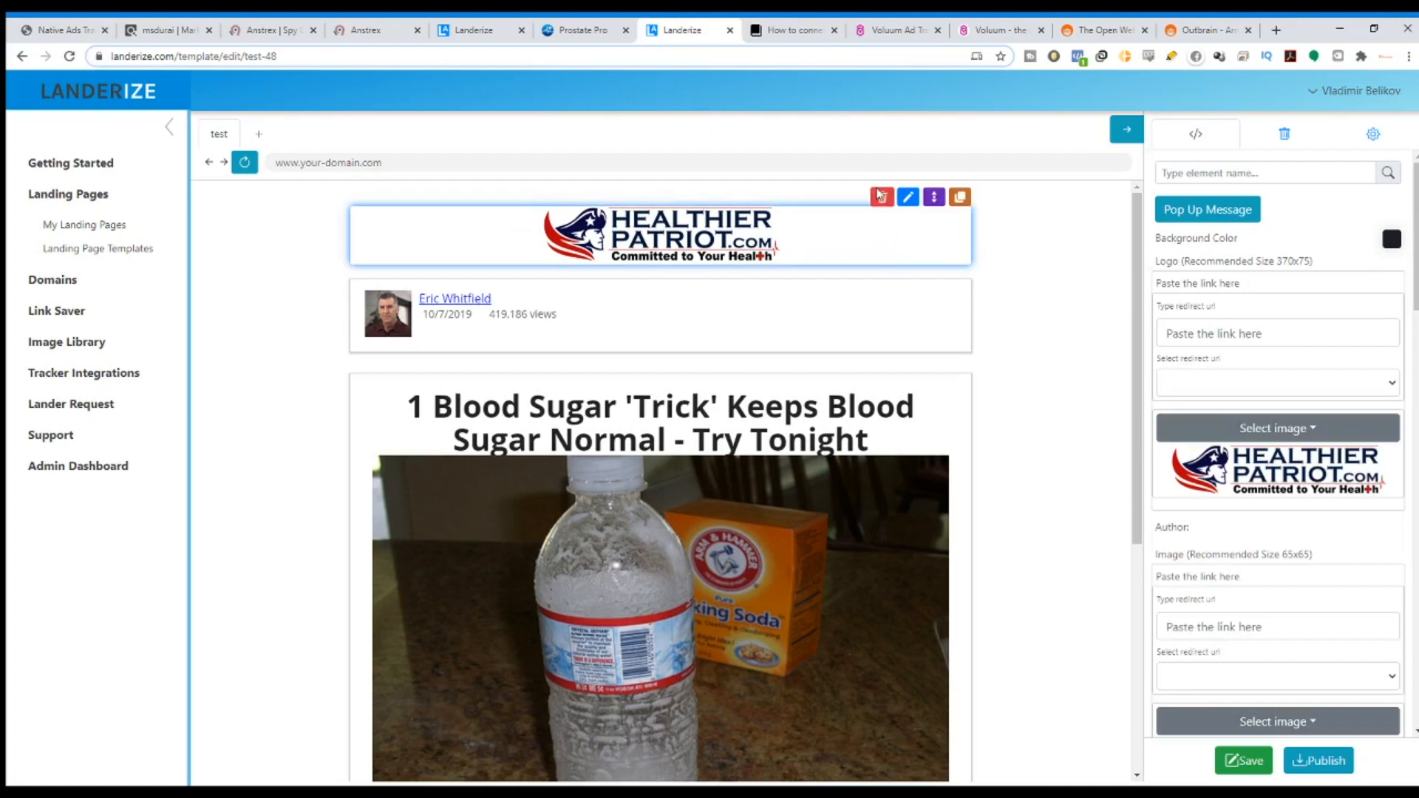
pyautogui.click(881, 198)
# Paste the competitor's author name World Health Wellness into the author box, then follow its offer link.
pyautogui.click(604, 24)
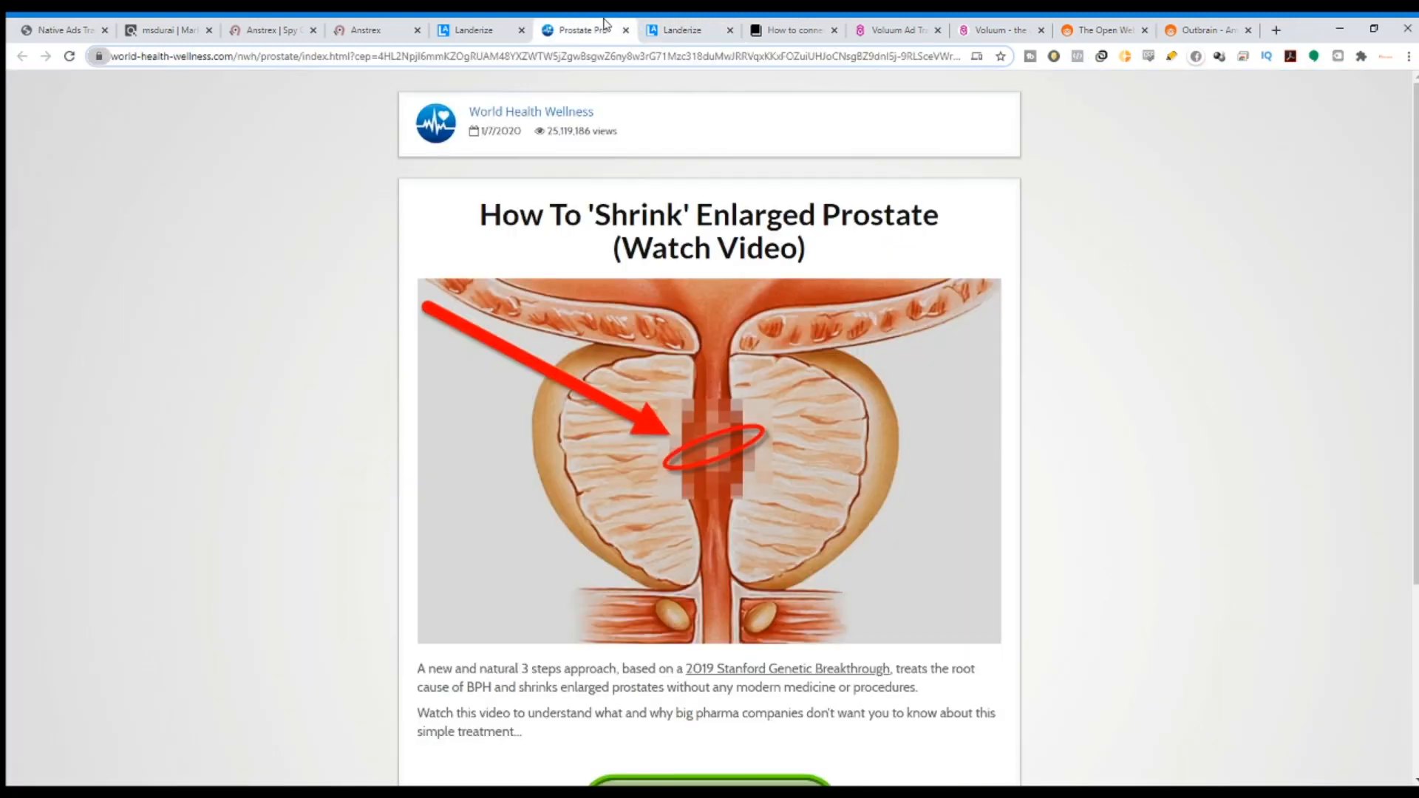
pyautogui.moveTo(609, 118); pyautogui.dragTo(477, 104)
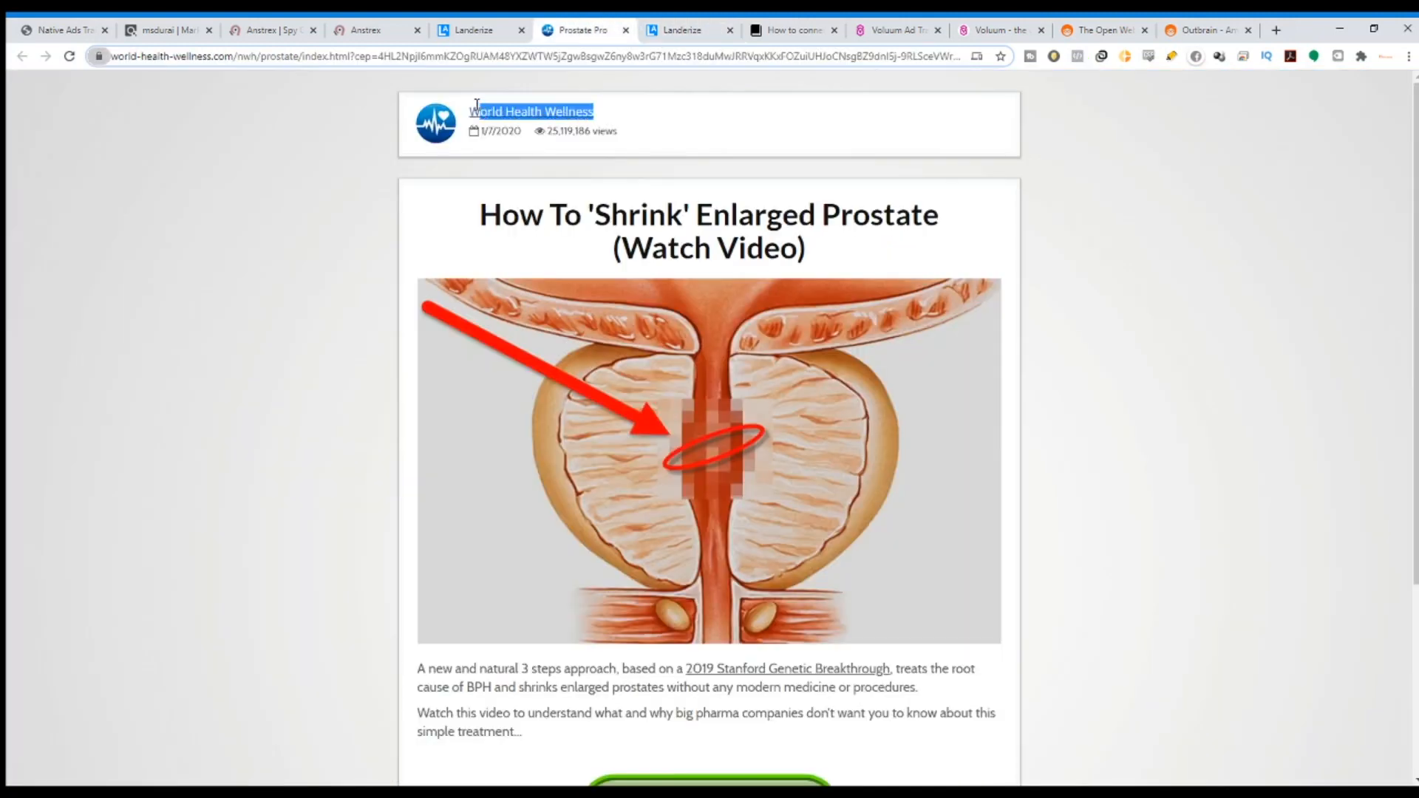
pyautogui.click(680, 30)
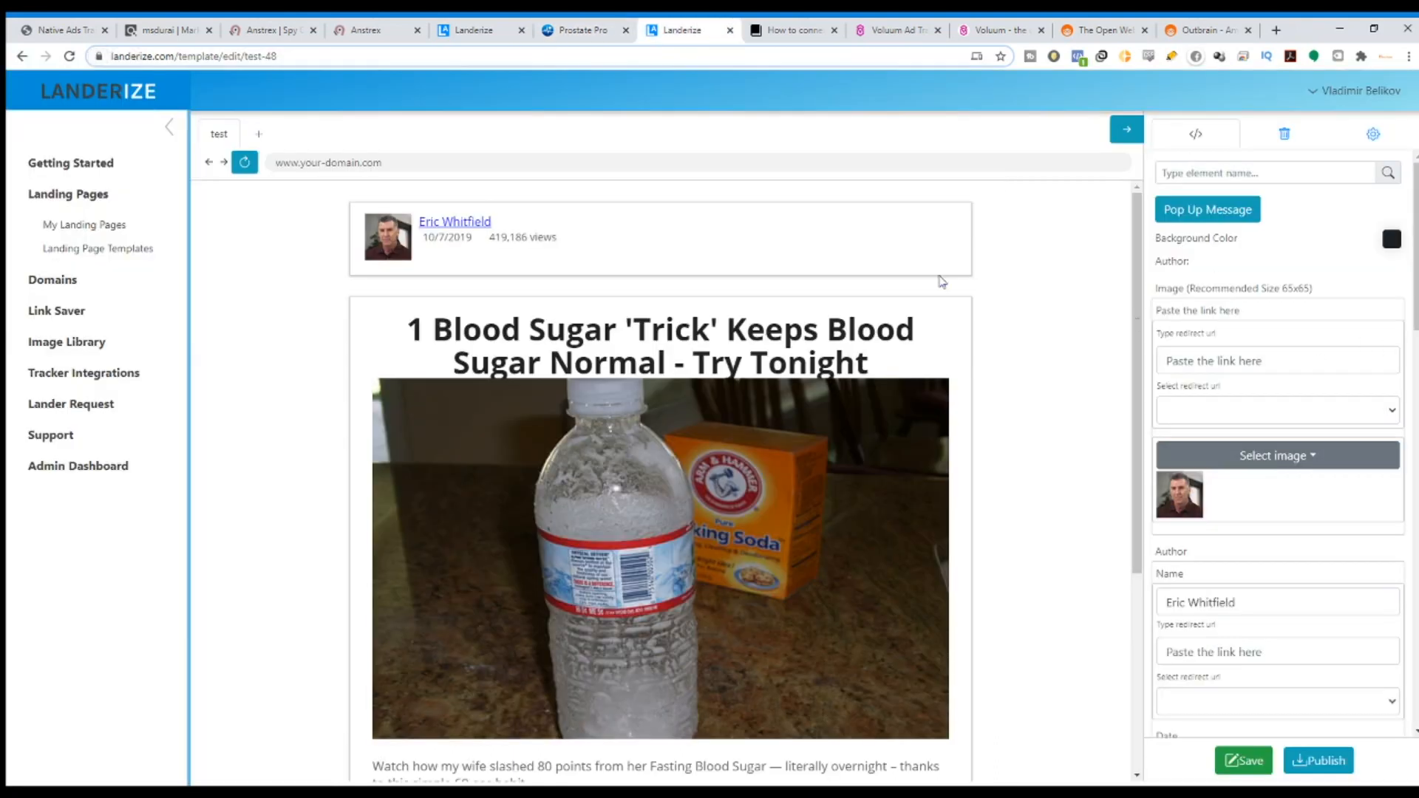
pyautogui.click(504, 204)
pyautogui.click(1240, 307)
pyautogui.hotkey('ctrl', 'a')
pyautogui.write('World Health Wellness')
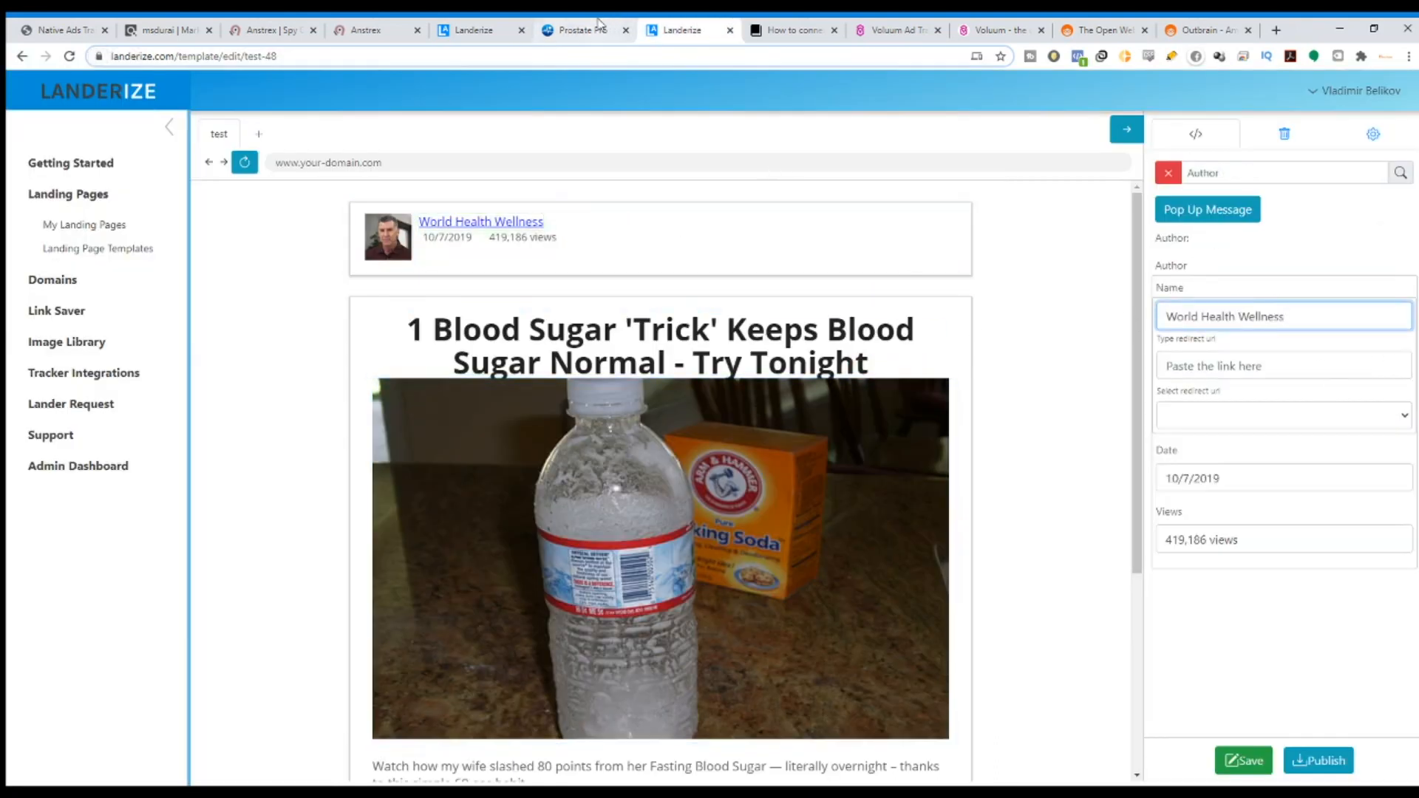
pyautogui.click(584, 29)
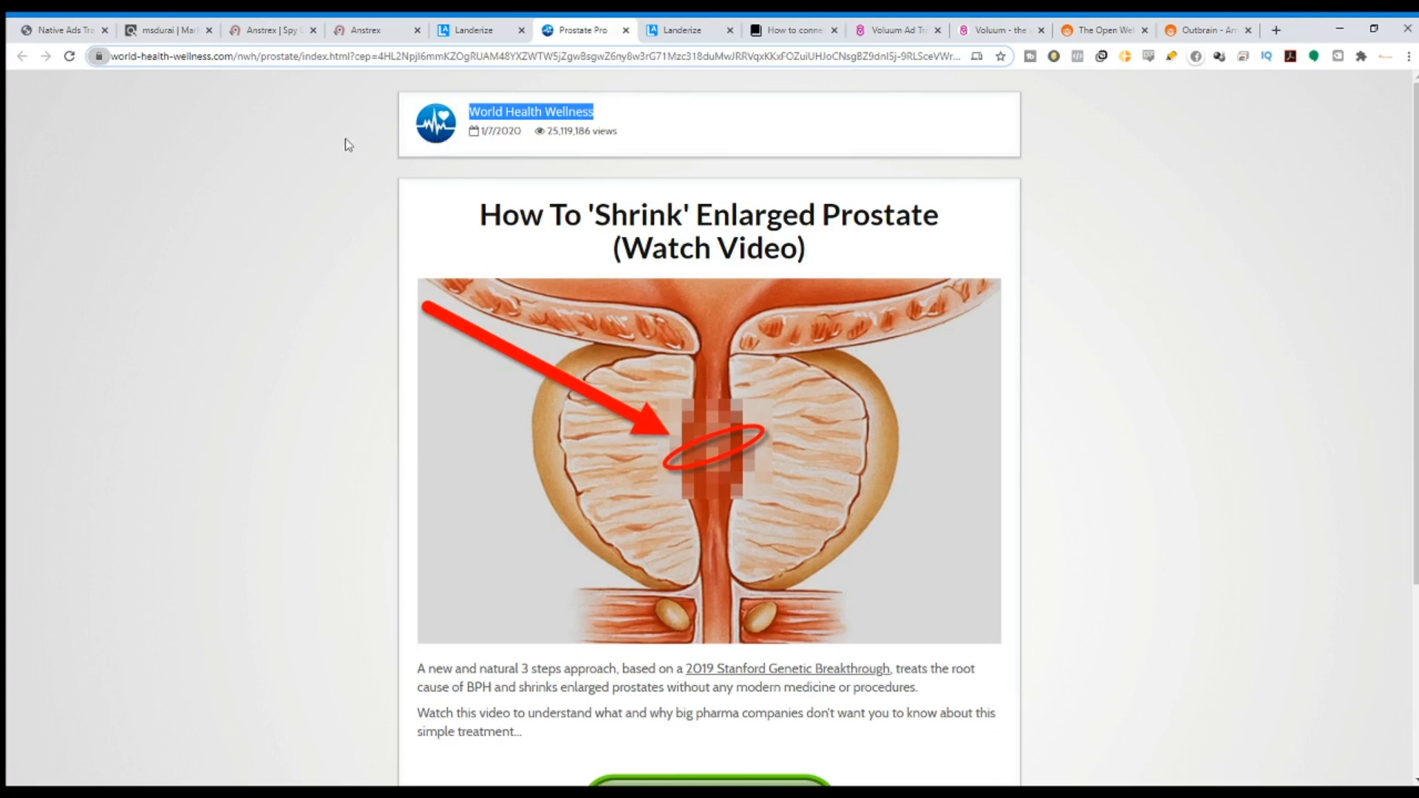
pyautogui.click(436, 128)
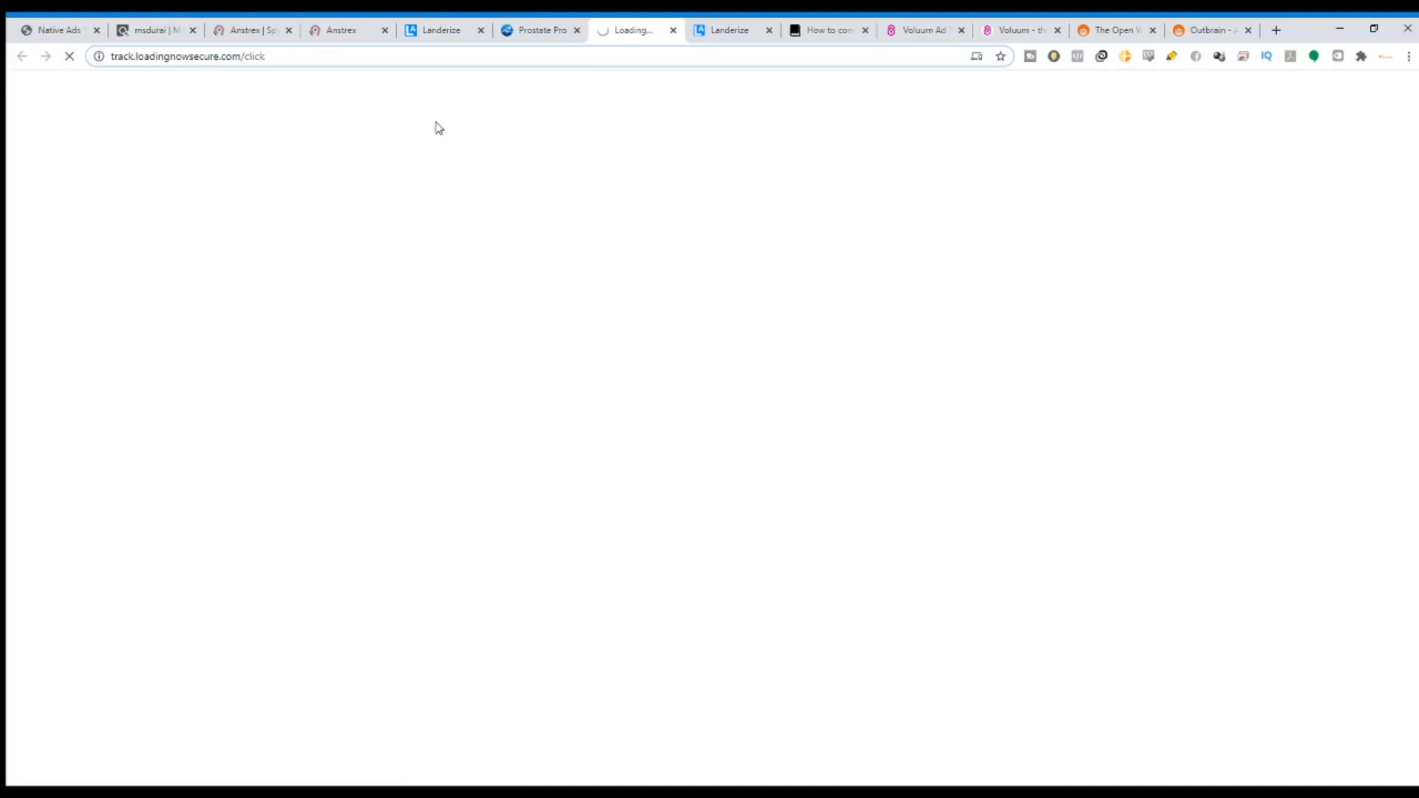
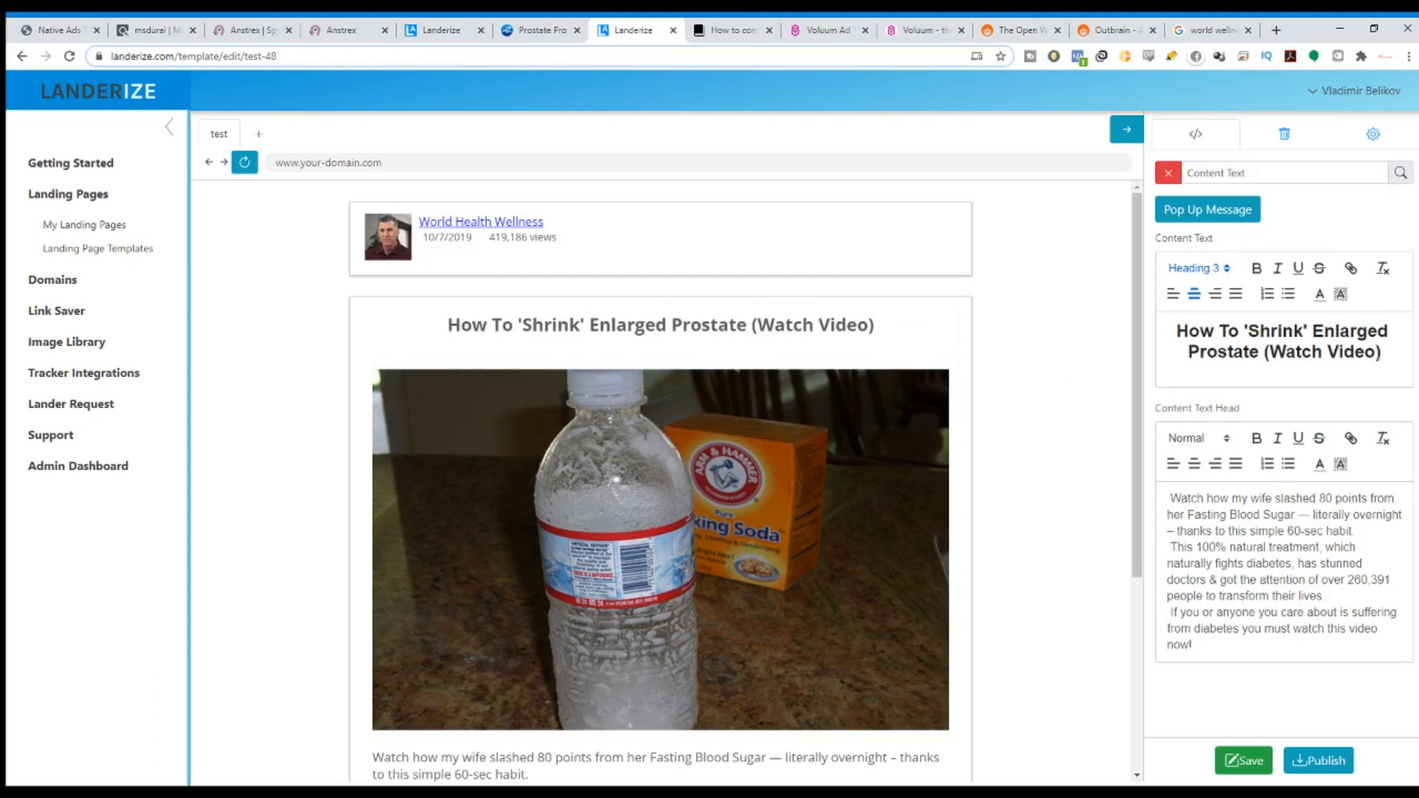
# Unbold the headline, then try Normal text and Heading 3 formats on it.
pyautogui.moveTo(1376, 353); pyautogui.dragTo(1188, 353)
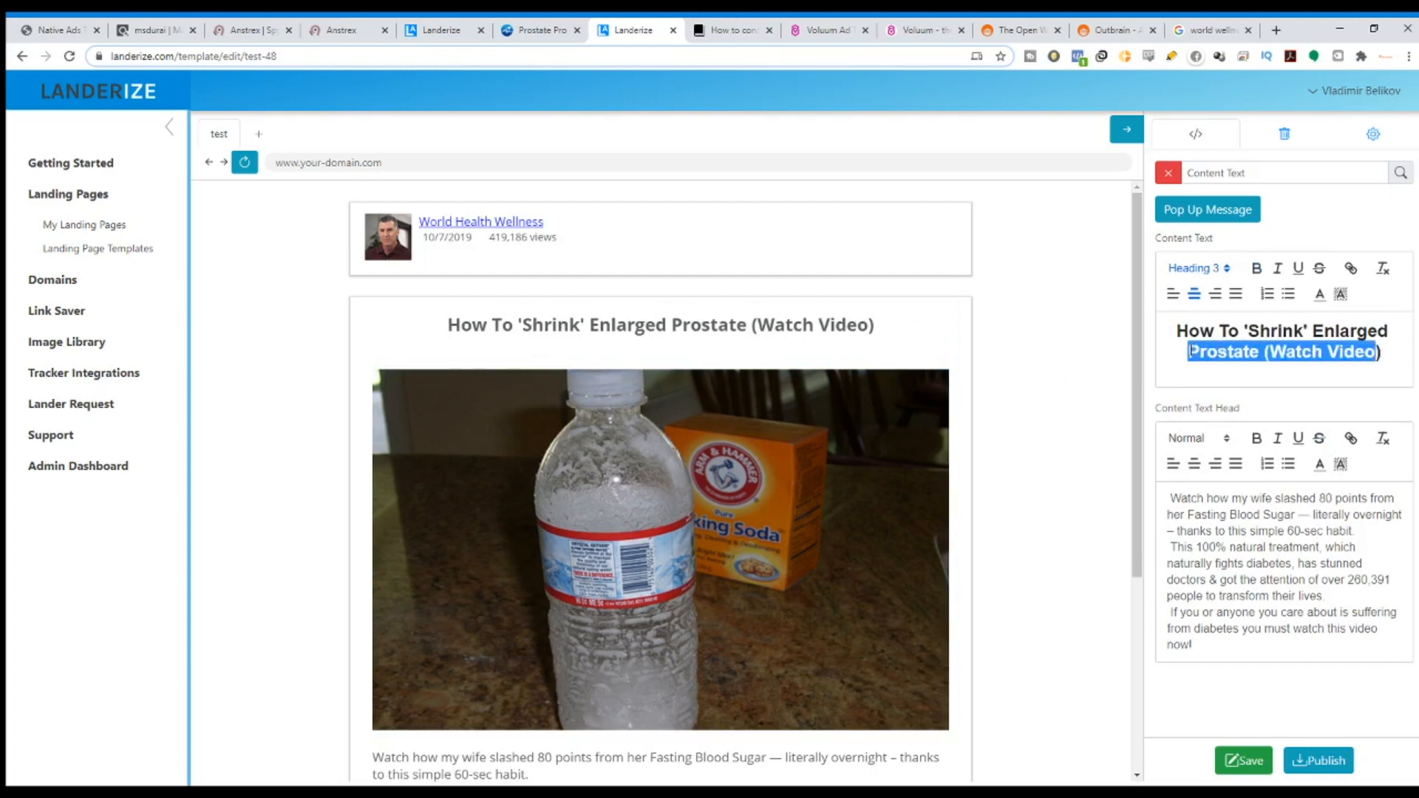
pyautogui.click(1257, 268)
pyautogui.click(1394, 377)
pyautogui.moveTo(1372, 331); pyautogui.dragTo(1181, 330)
pyautogui.click(1226, 271)
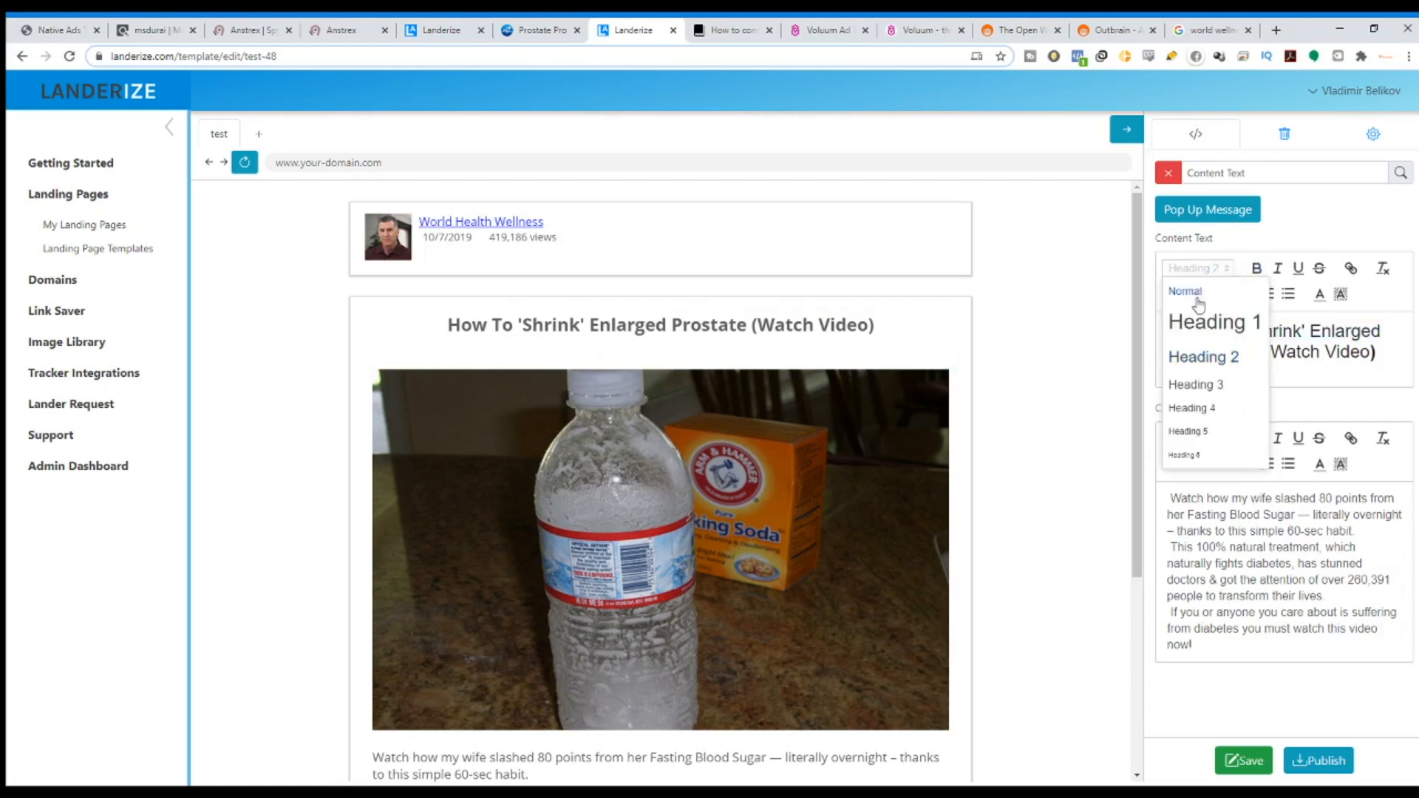
pyautogui.click(1195, 293)
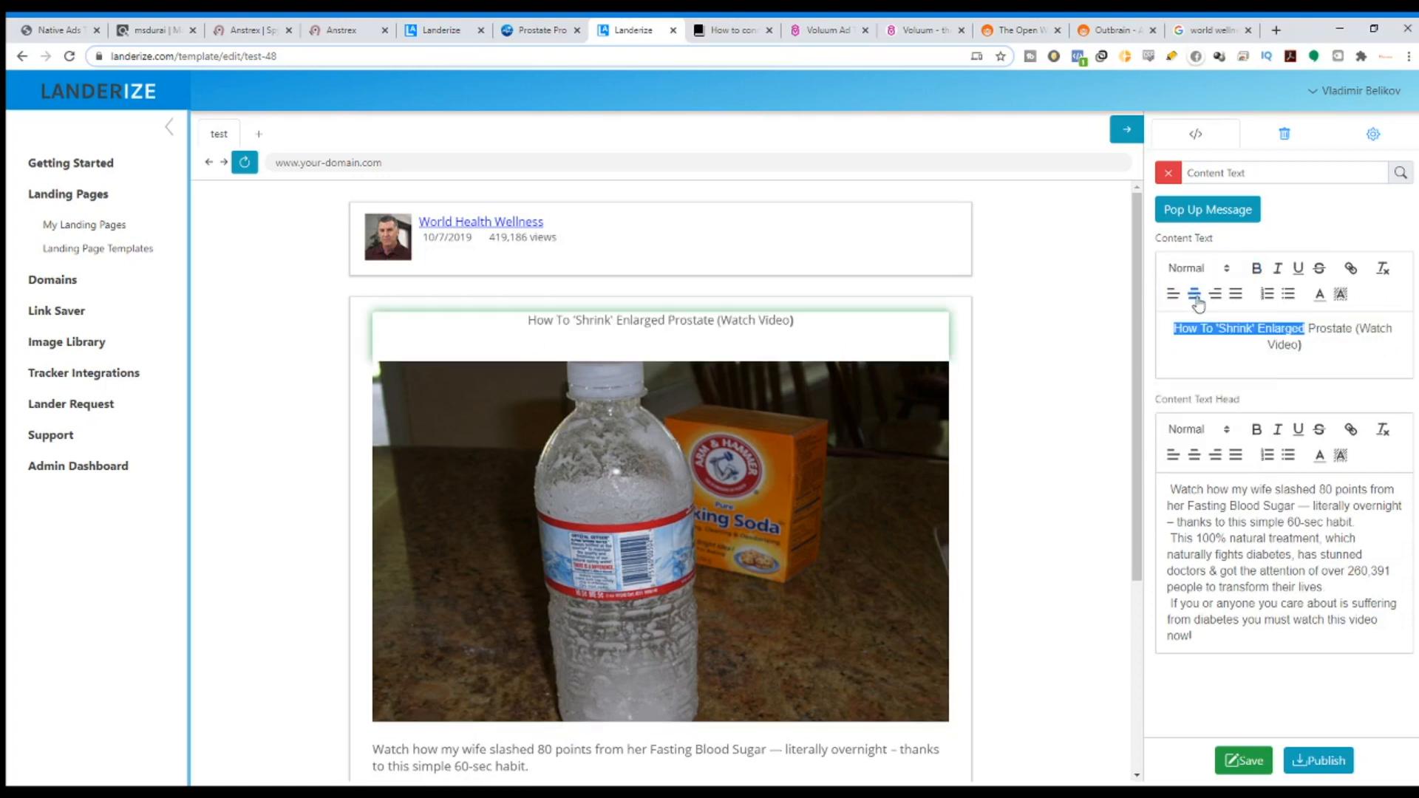
pyautogui.click(1229, 271)
pyautogui.click(1216, 385)
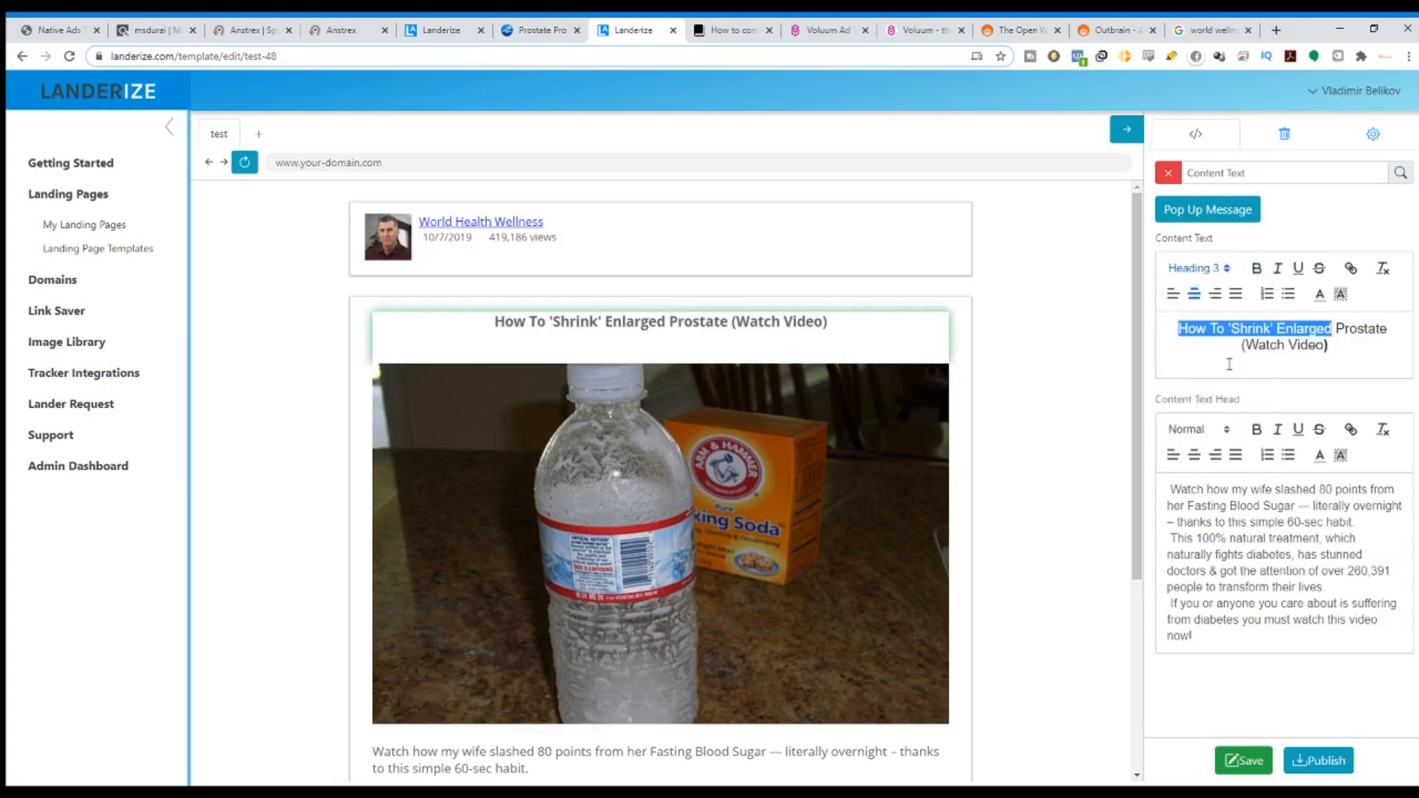
pyautogui.click(1319, 295)
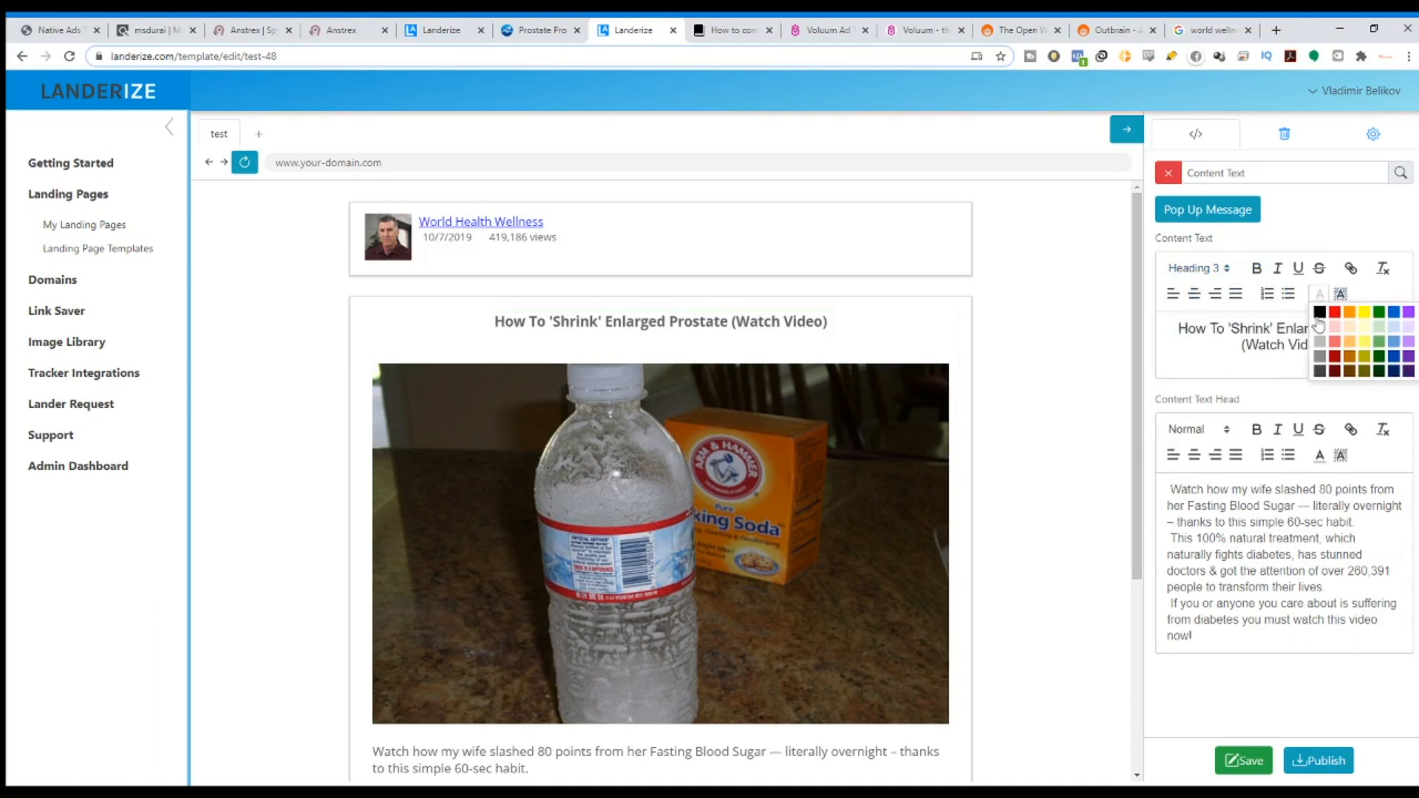
pyautogui.click(1326, 345)
# Make the whole headline black, bold and Heading 1.
pyautogui.moveTo(1314, 348); pyautogui.dragTo(1192, 332)
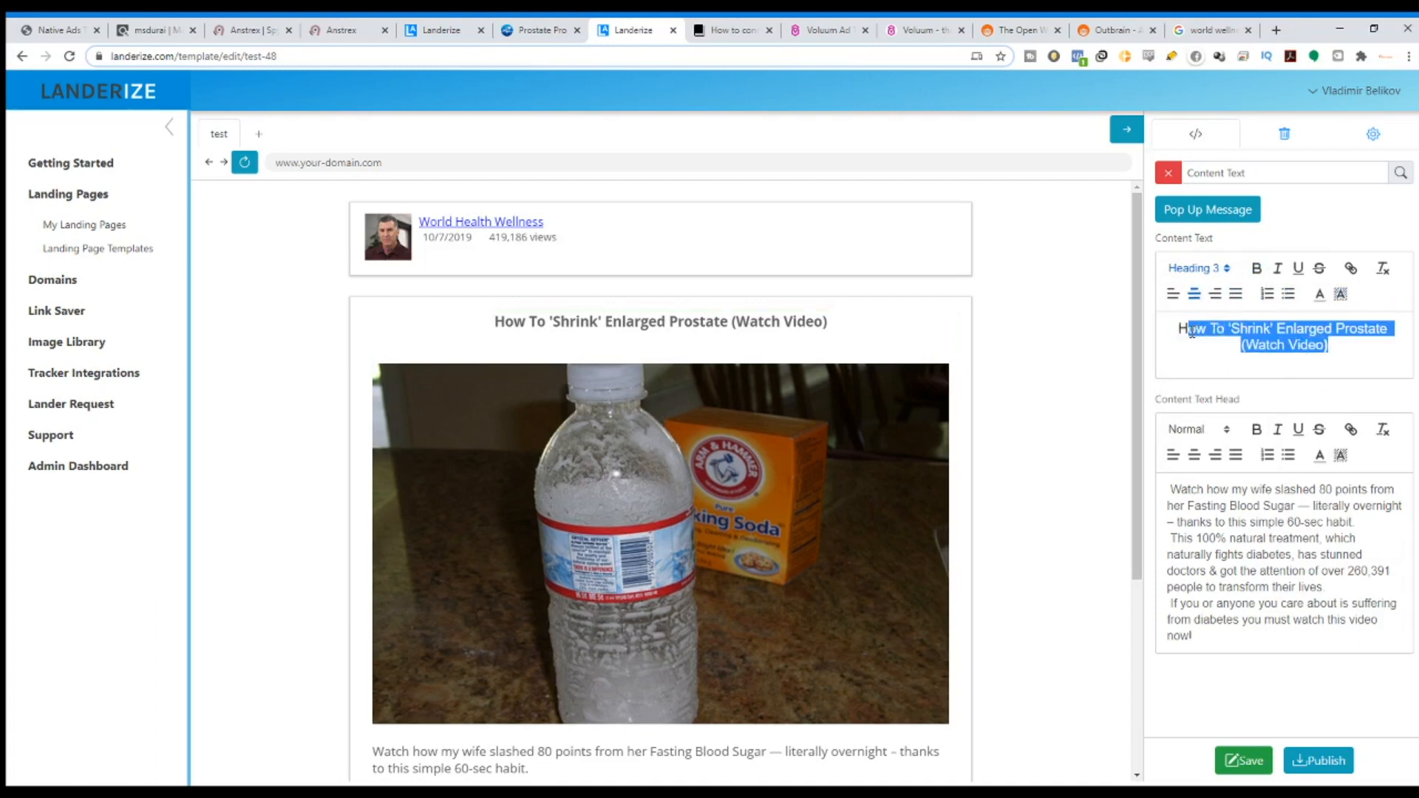
pyautogui.moveTo(1328, 345); pyautogui.dragTo(1179, 326)
pyautogui.click(1322, 296)
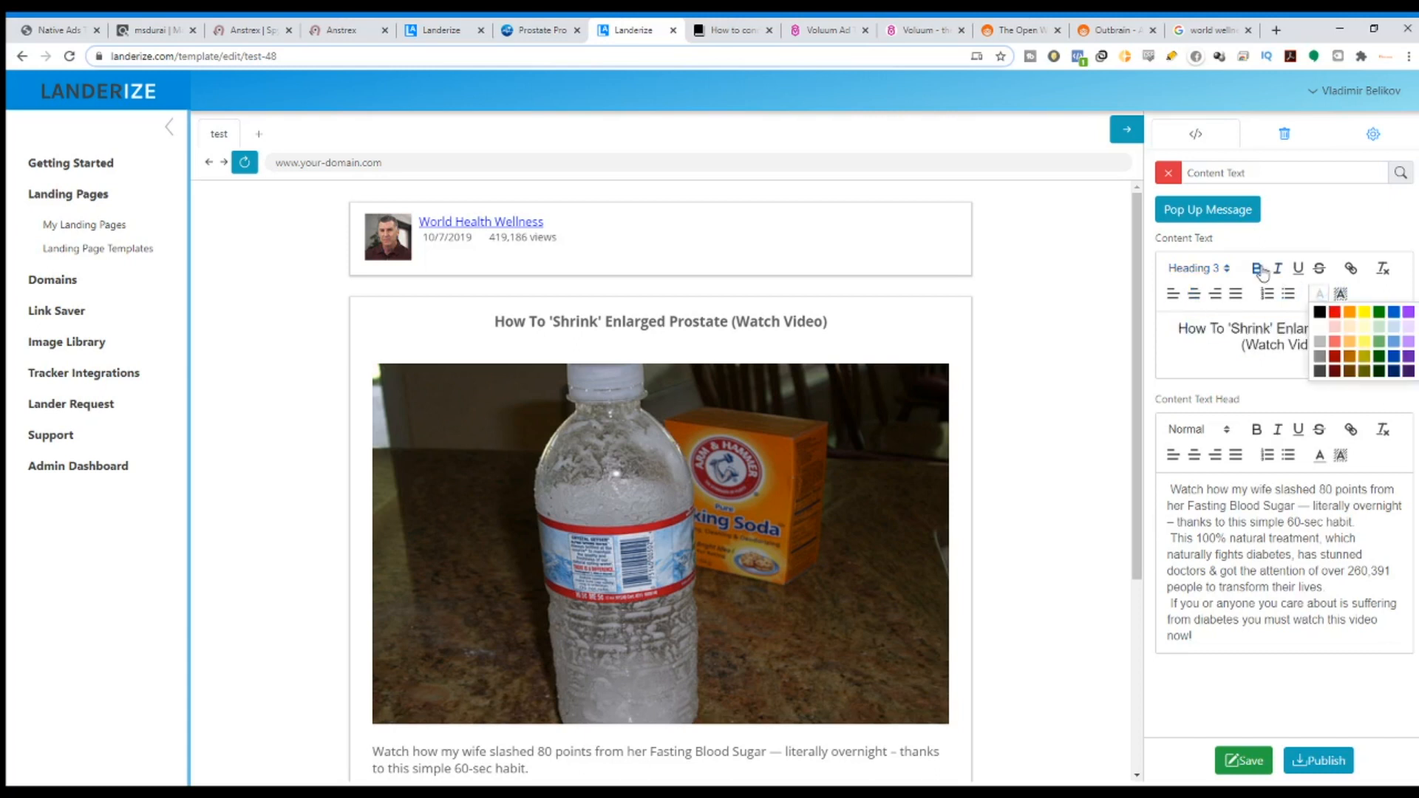
pyautogui.click(1319, 312)
pyautogui.click(1256, 269)
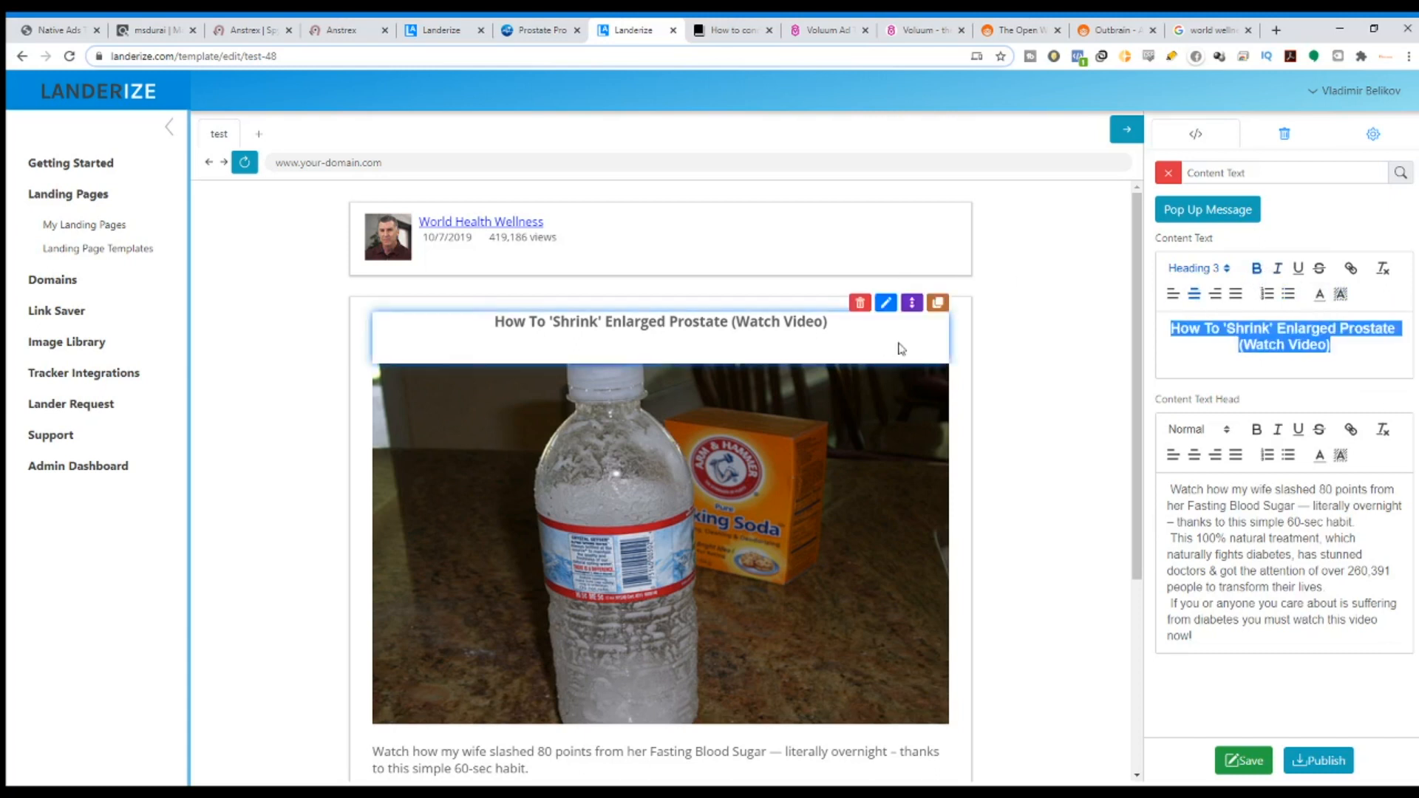
pyautogui.click(1225, 272)
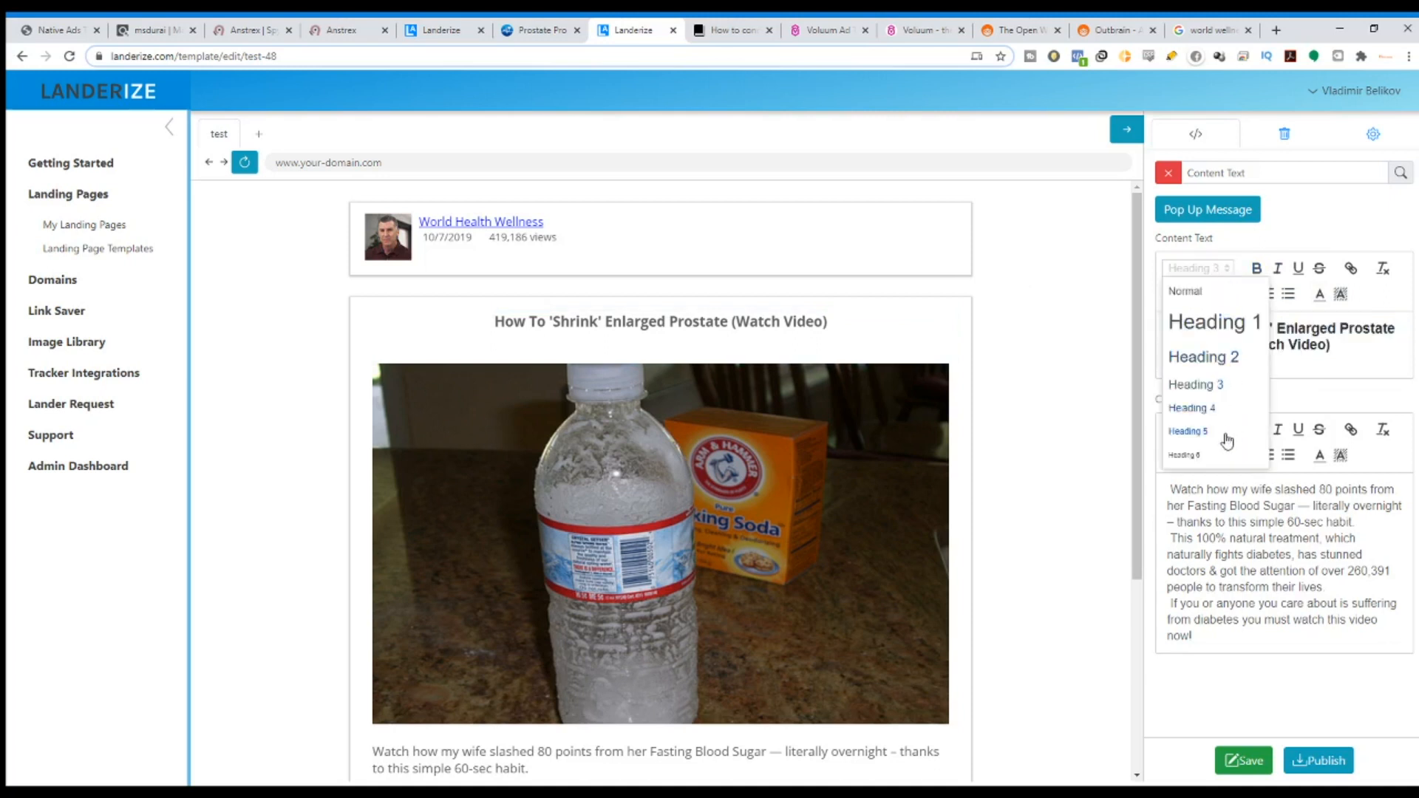
pyautogui.click(1218, 456)
pyautogui.click(1216, 268)
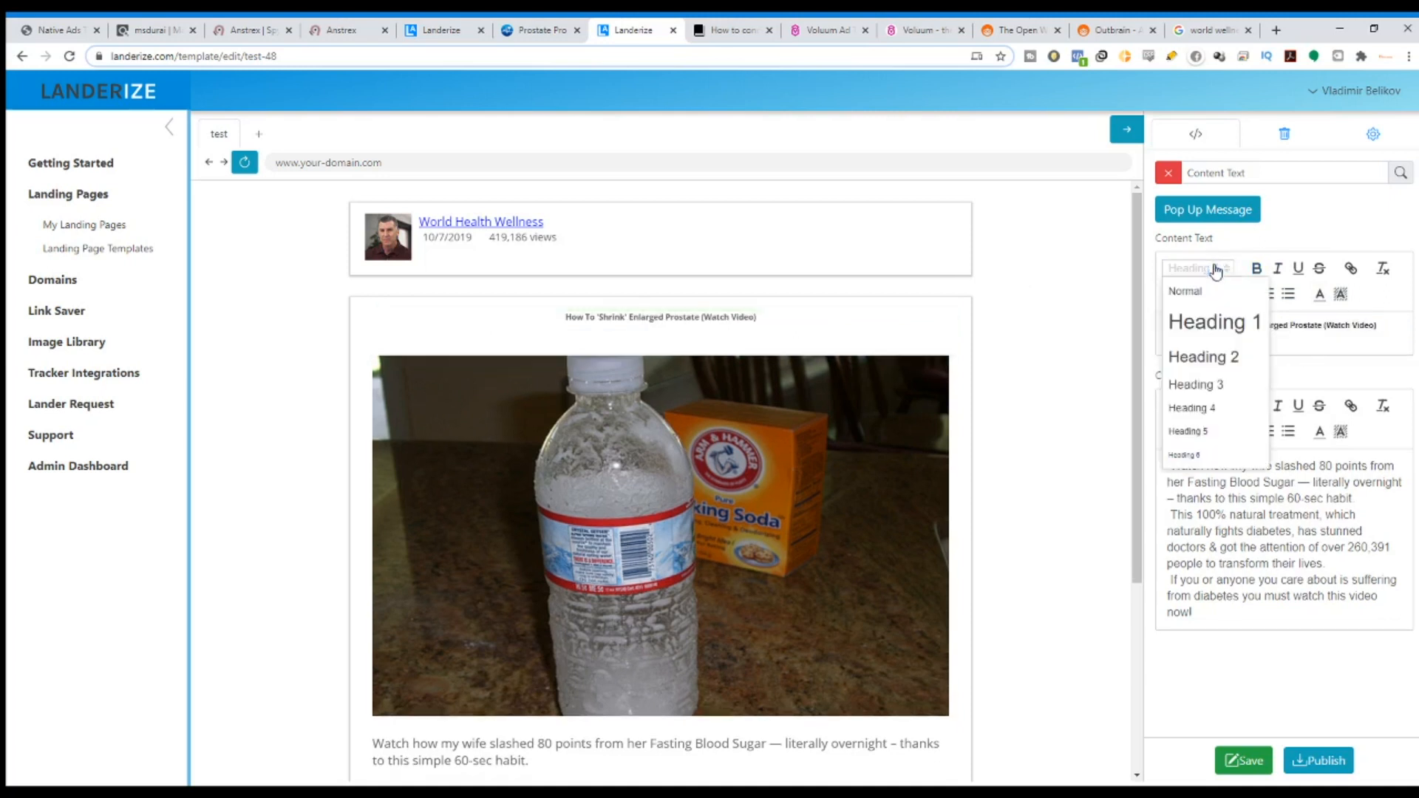
pyautogui.click(1200, 322)
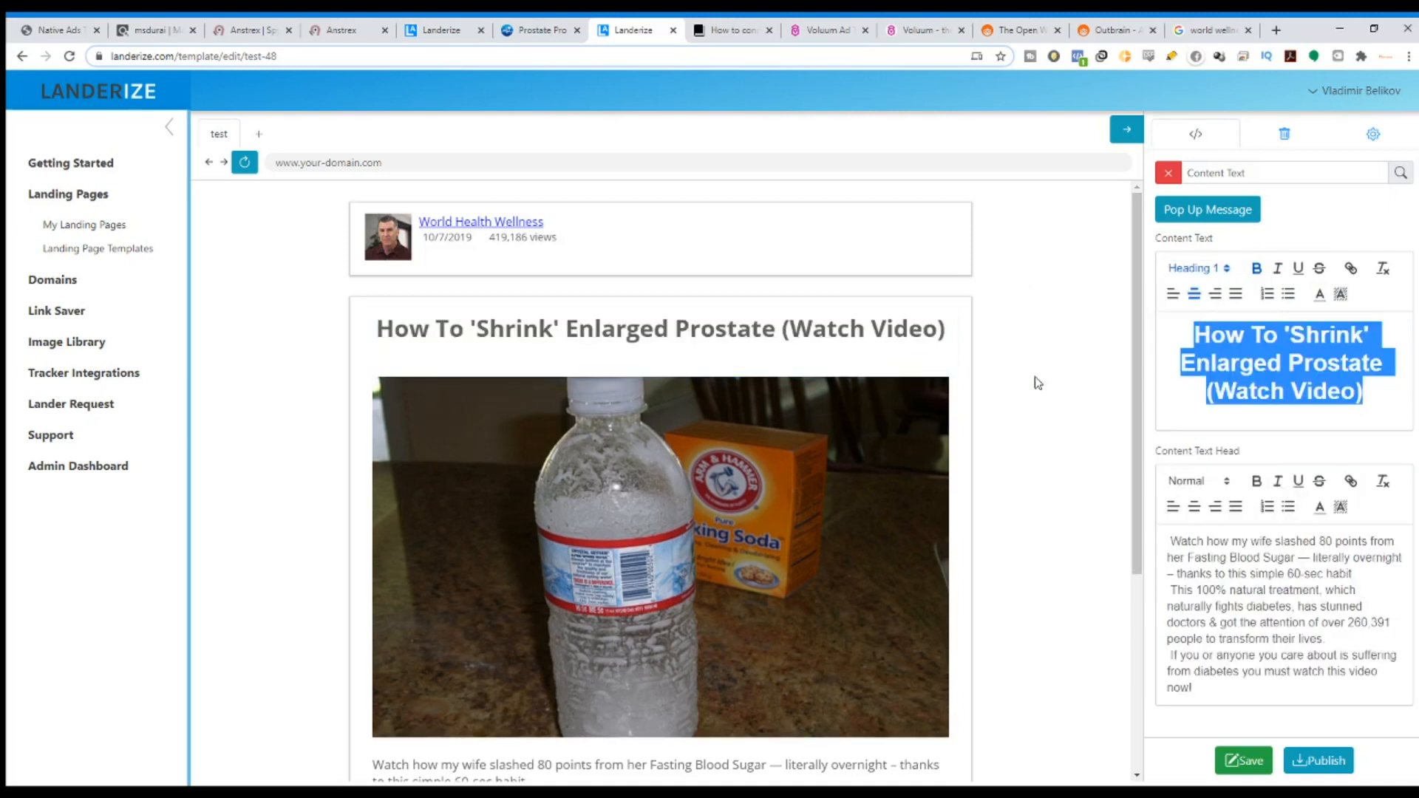
# Copy the original page's two paragraphs and paste them over the lander's body text.
pyautogui.click(533, 30)
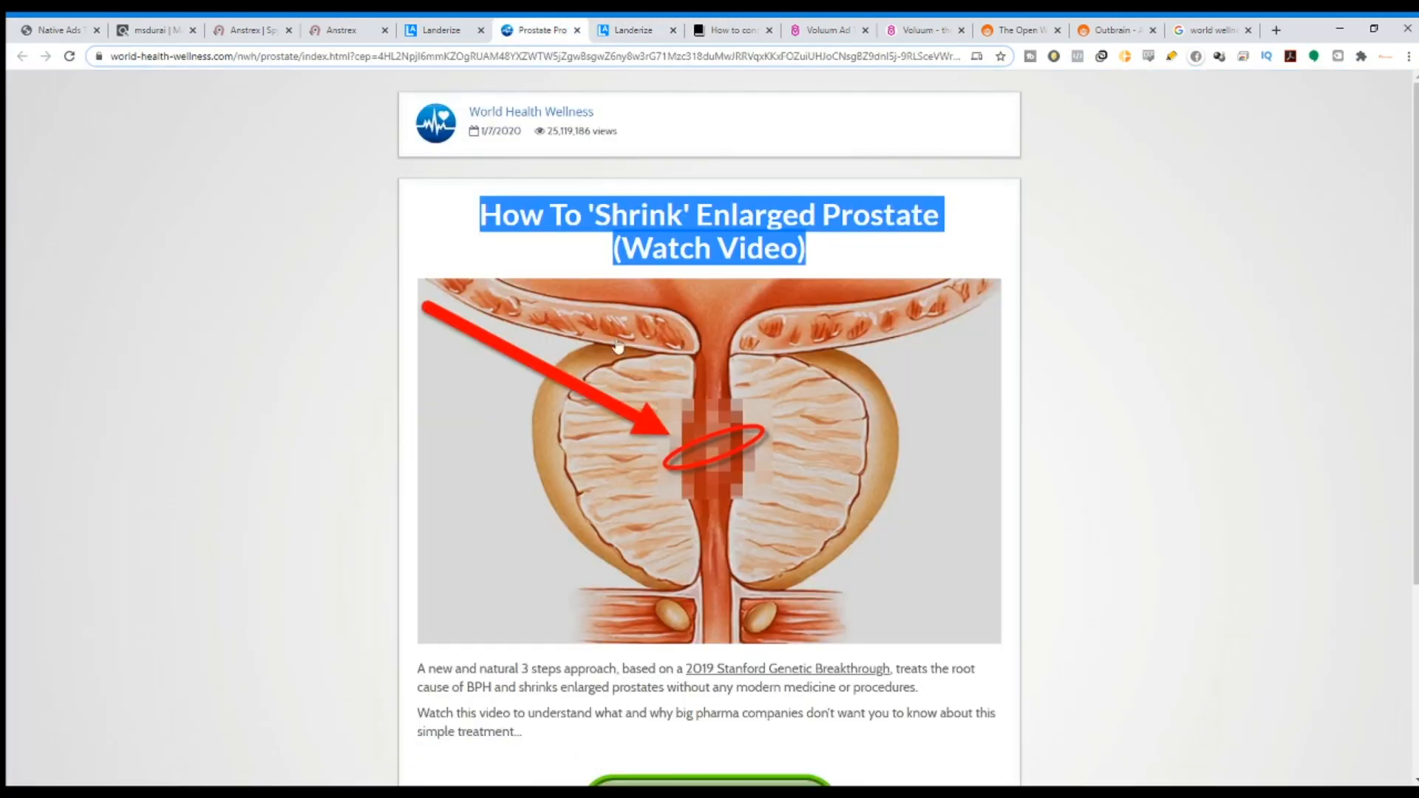
pyautogui.scroll(-5, 510, 459)
pyautogui.moveTo(510, 458); pyautogui.dragTo(421, 398)
pyautogui.hotkey('ctrl', 'c')
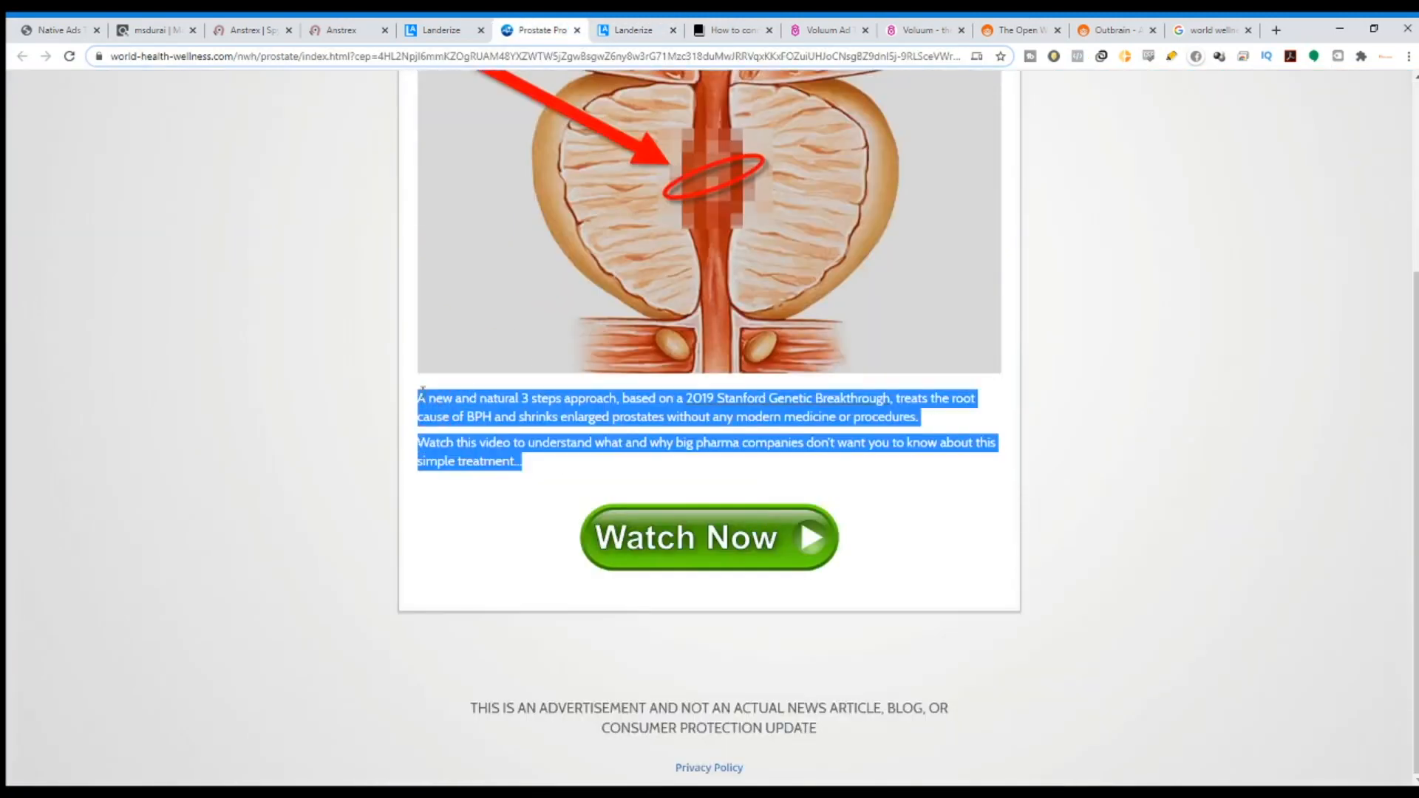
pyautogui.click(643, 30)
pyautogui.moveTo(1282, 697); pyautogui.dragTo(1174, 505)
pyautogui.hotkey('ctrl', 'v')
pyautogui.scroll(-5, 817, 412)
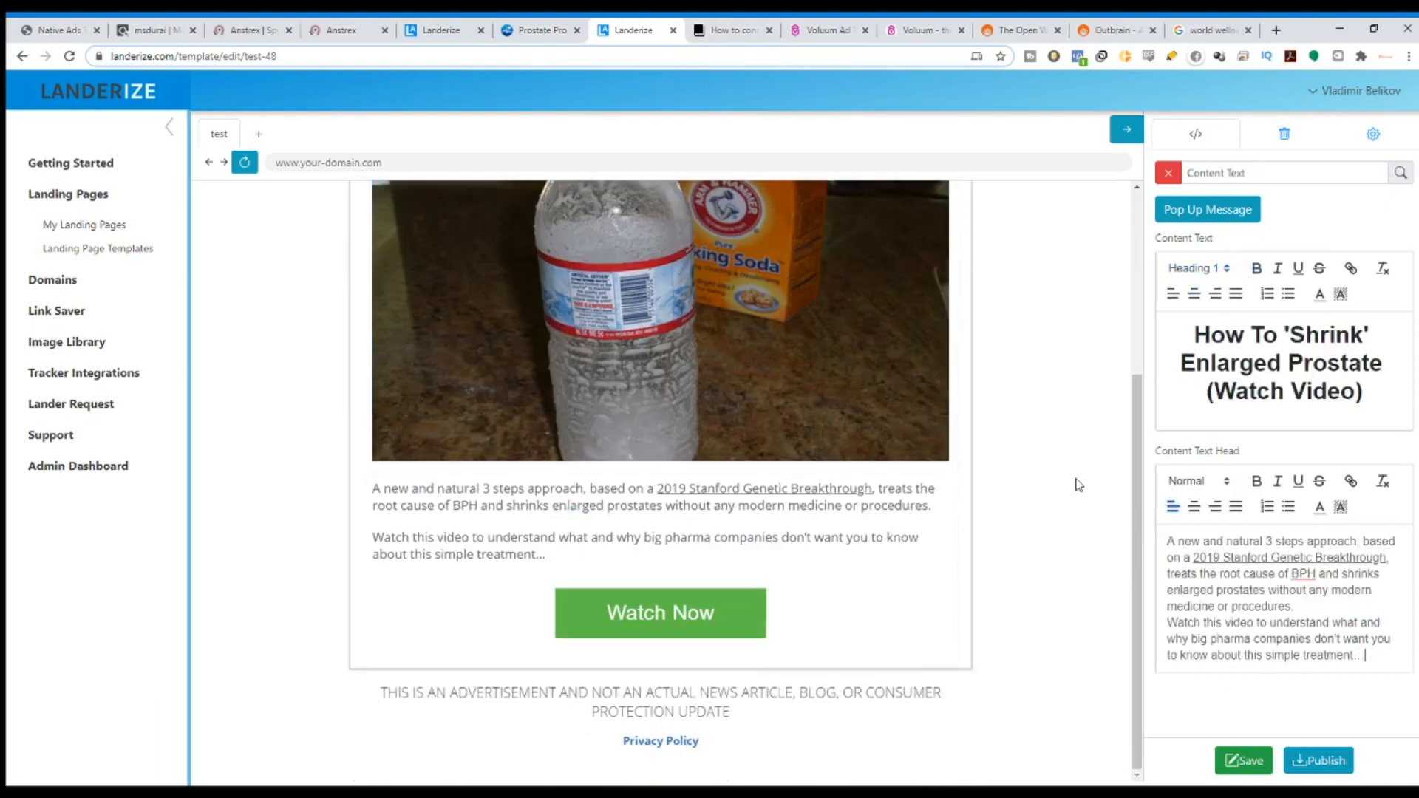
# Check where the original page's image links, then return to the Anstrex ad listing.
pyautogui.click(543, 29)
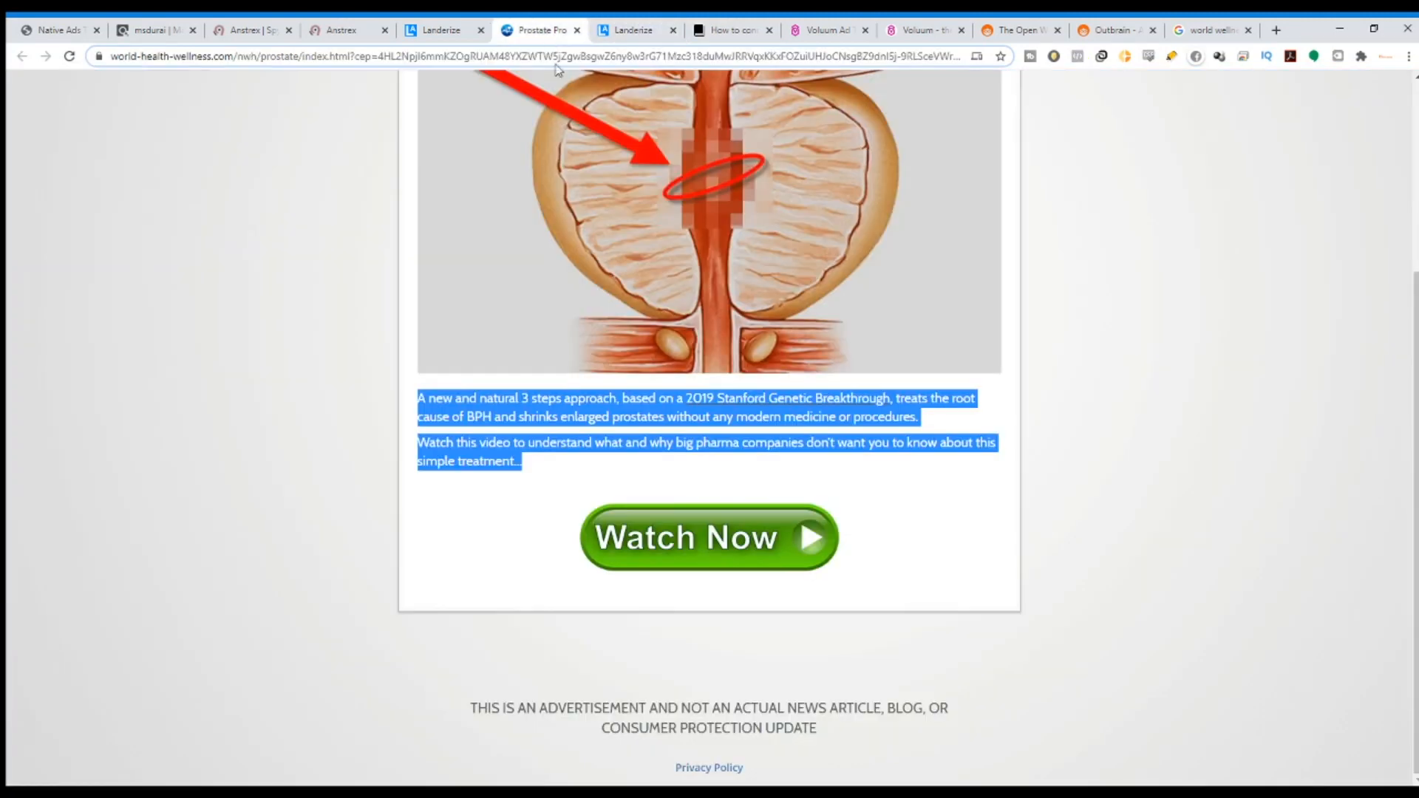
pyautogui.click(757, 250)
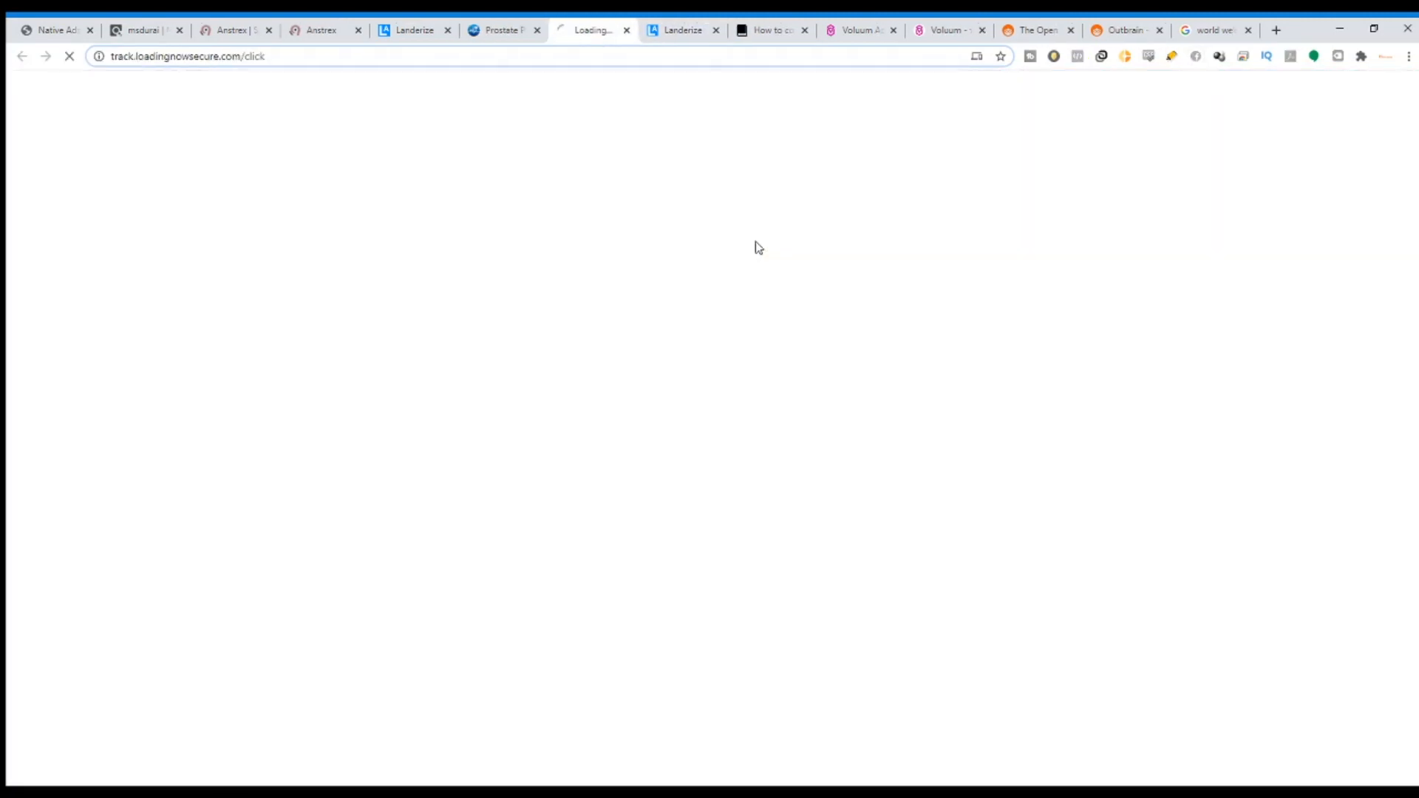
pyautogui.click(628, 30)
pyautogui.scroll(6, 710, 444)
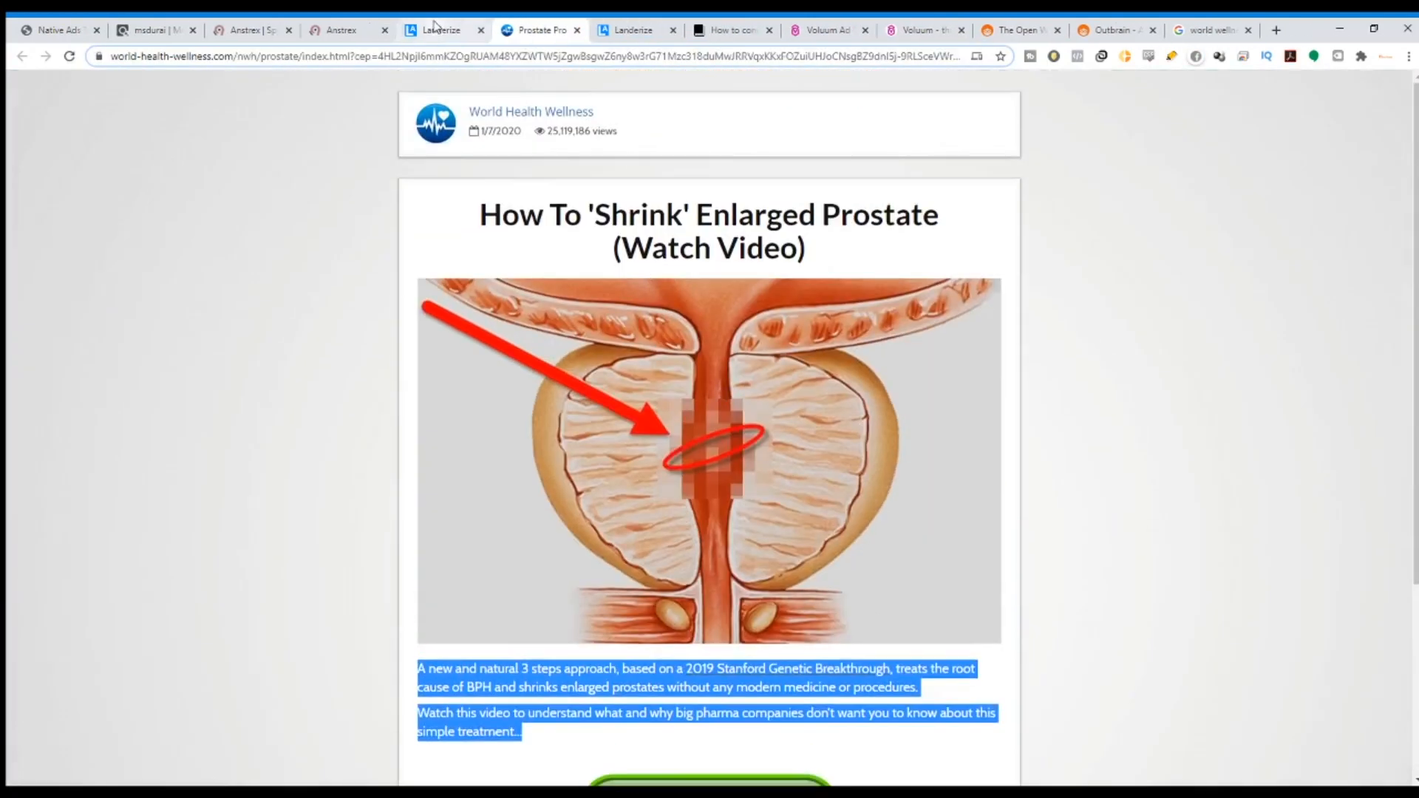
pyautogui.click(436, 28)
pyautogui.click(345, 31)
# Open the first prostate ad's details and its full-size landing page preview in Anstrex.
pyautogui.click(240, 265)
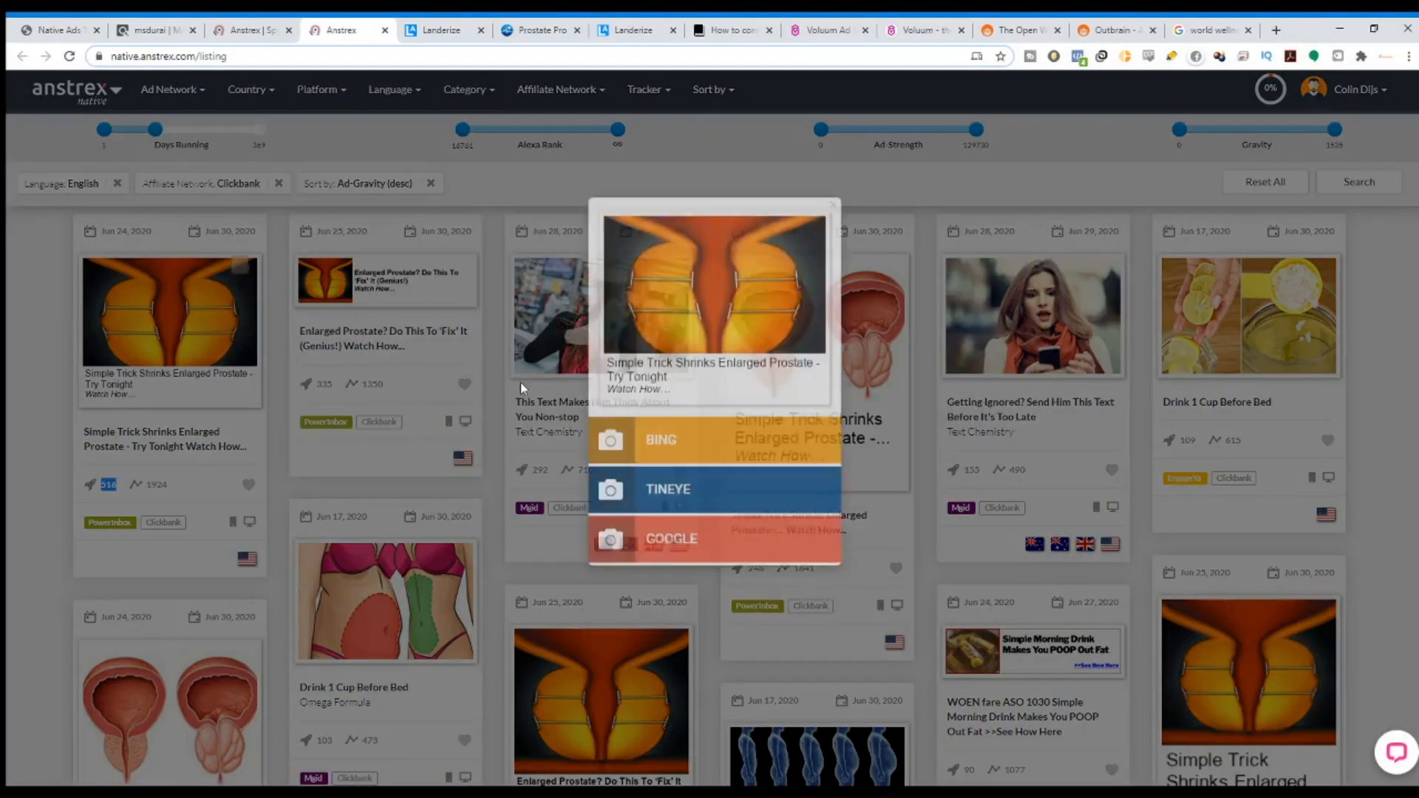
pyautogui.click(835, 248)
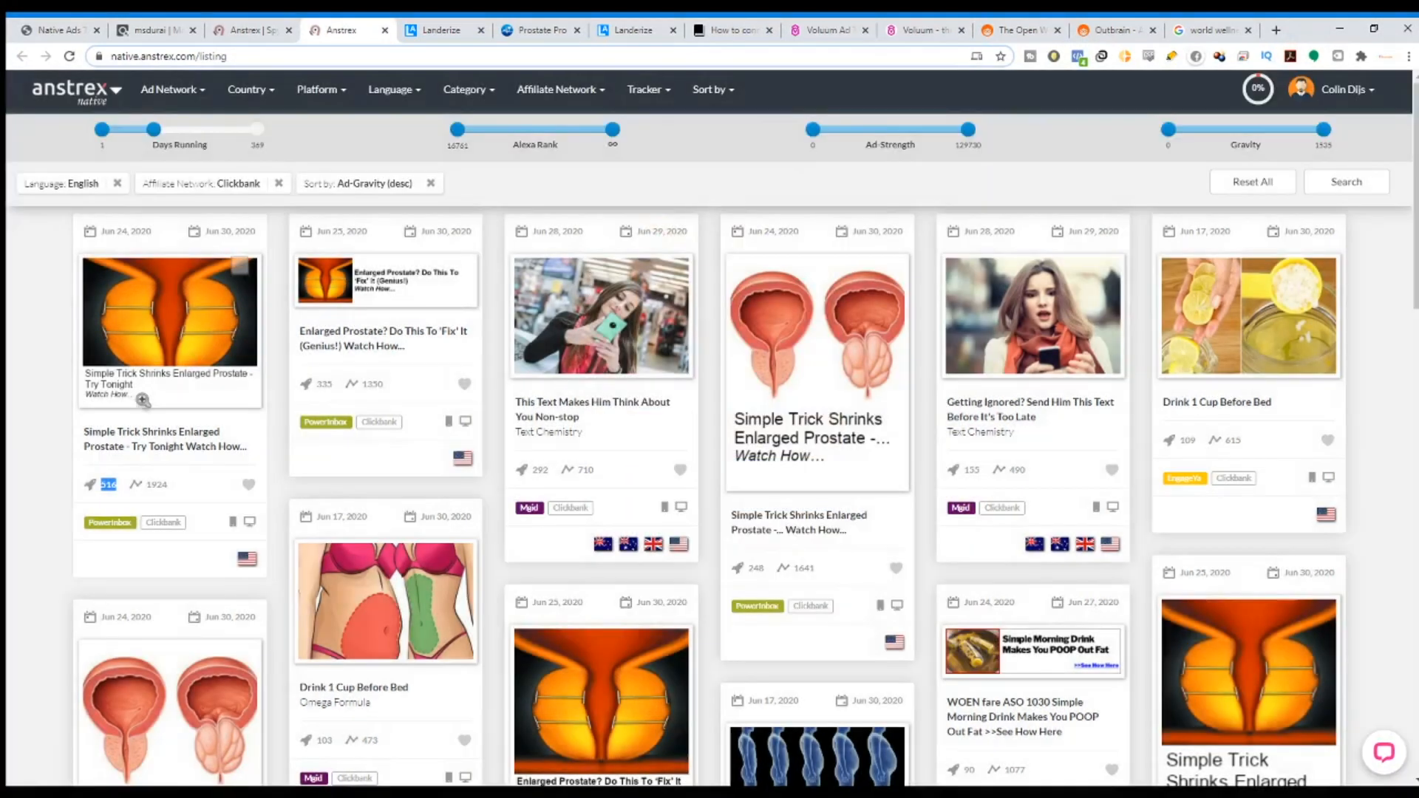
pyautogui.click(150, 439)
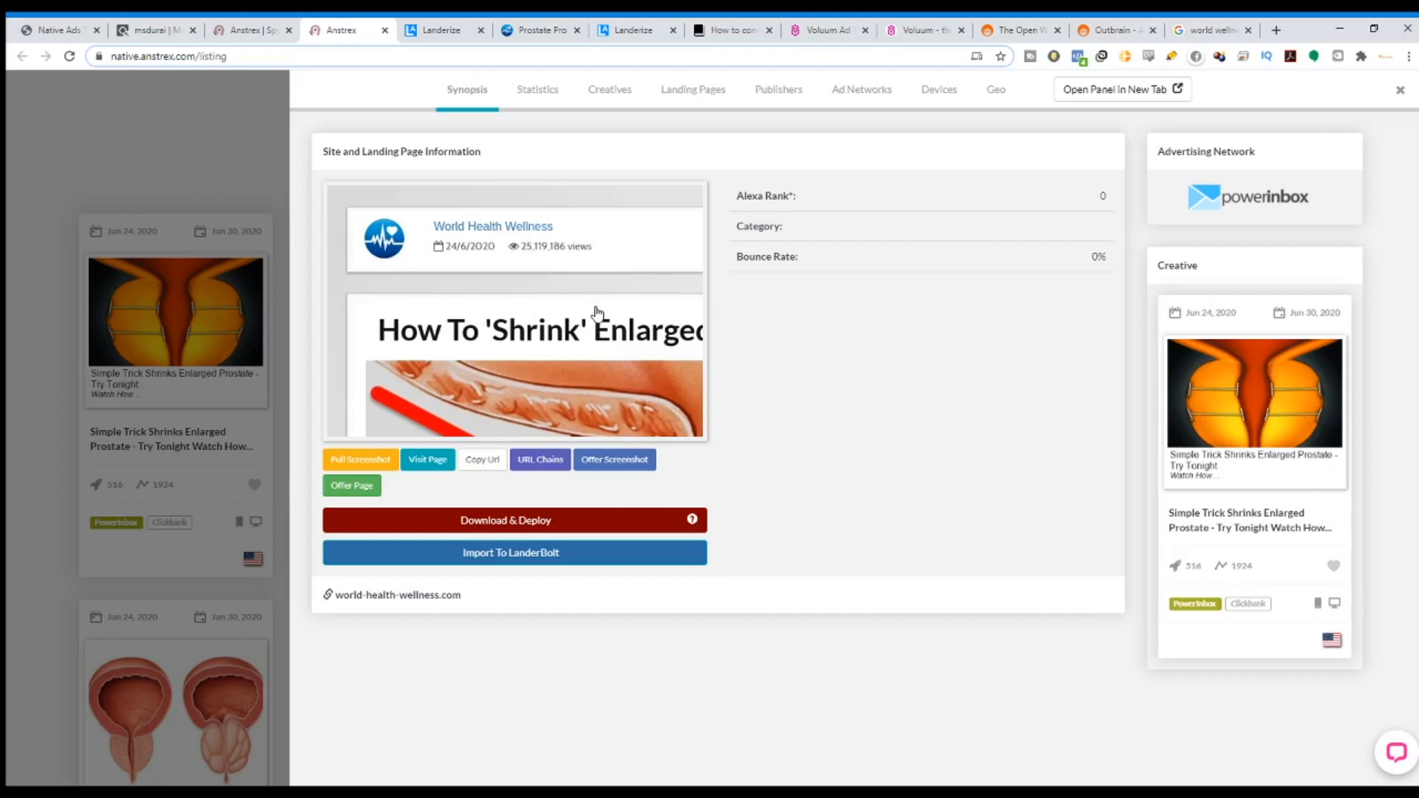
pyautogui.click(592, 306)
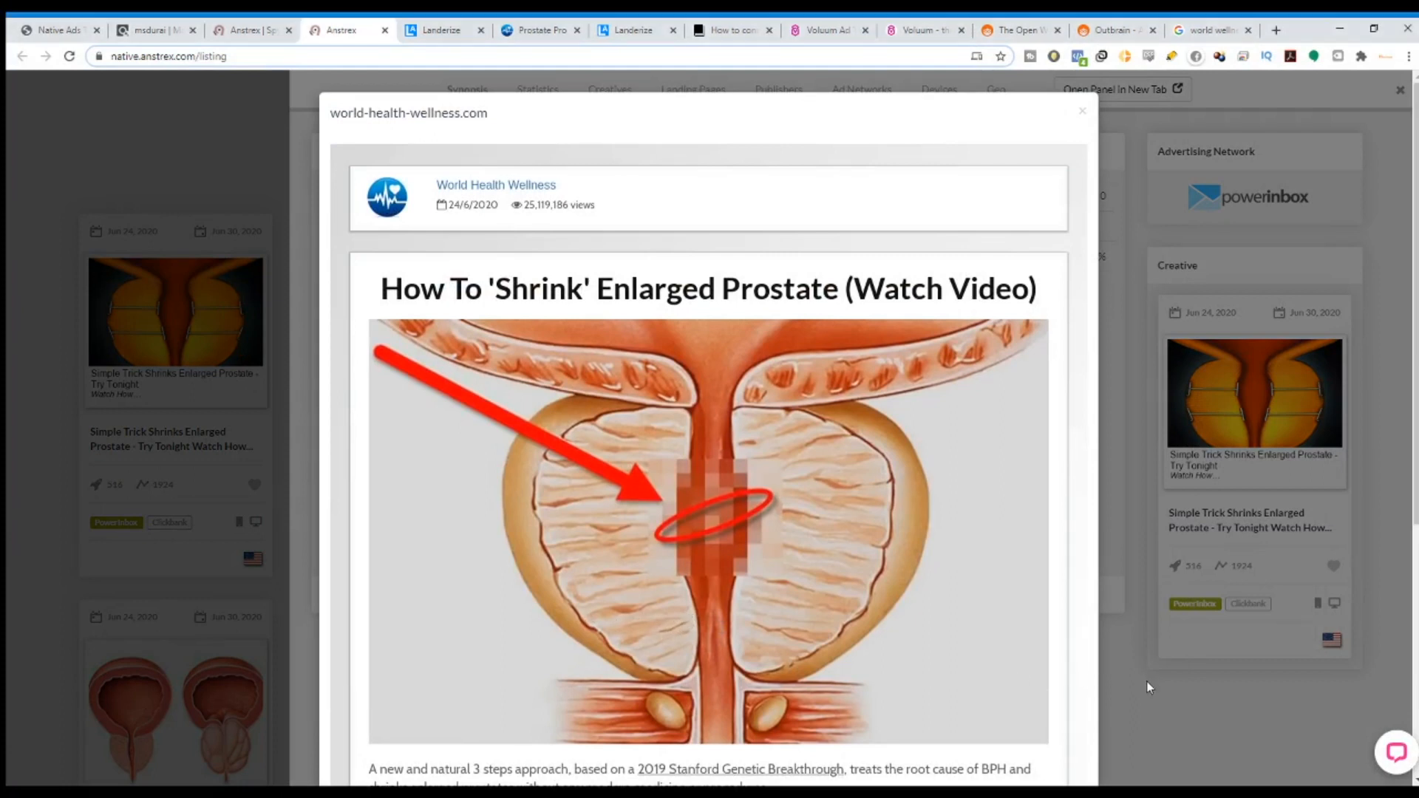
pyautogui.click(1230, 24)
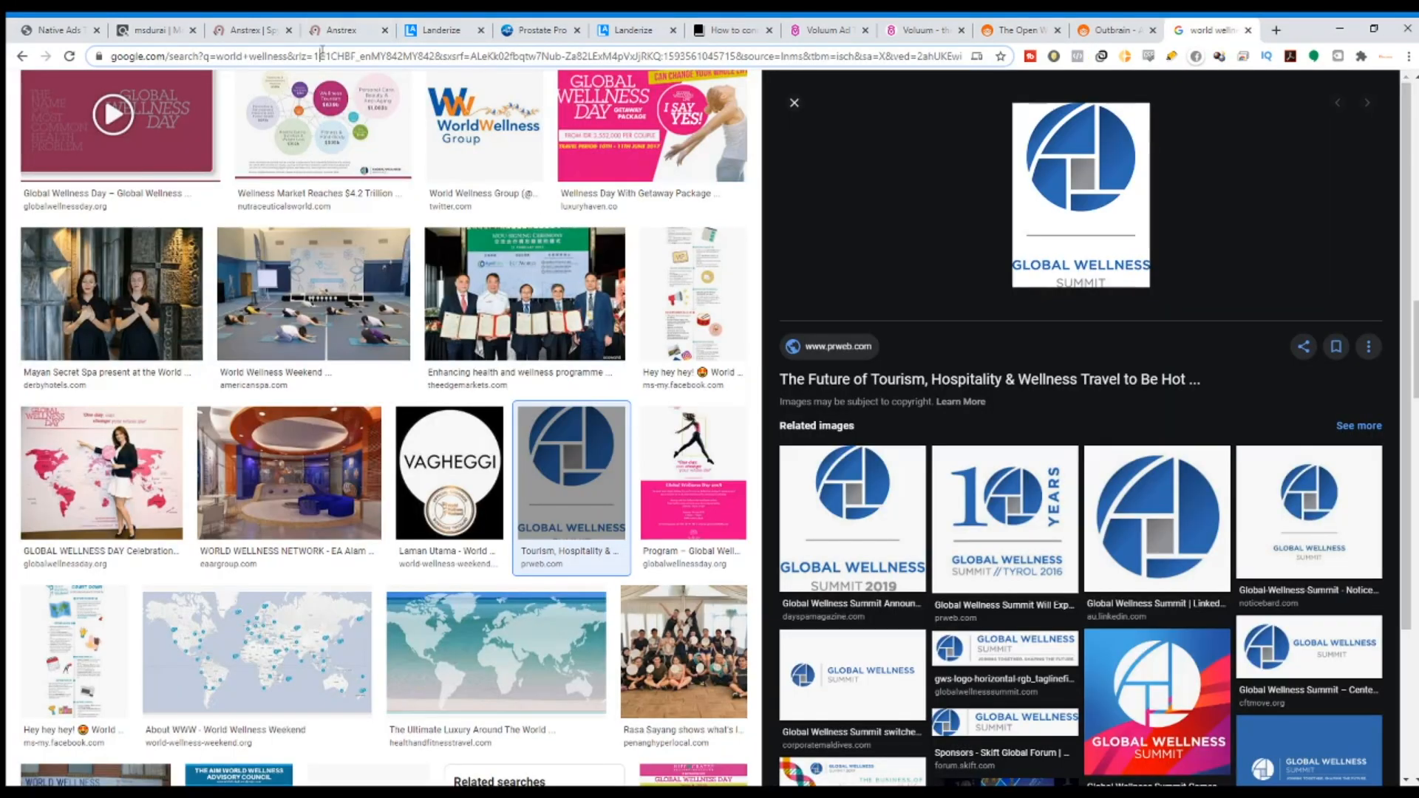
# Search Google Images for 'world health wellness' and scroll through the results.
pyautogui.scroll(3, 367, 132)
pyautogui.scroll(5, 367, 131)
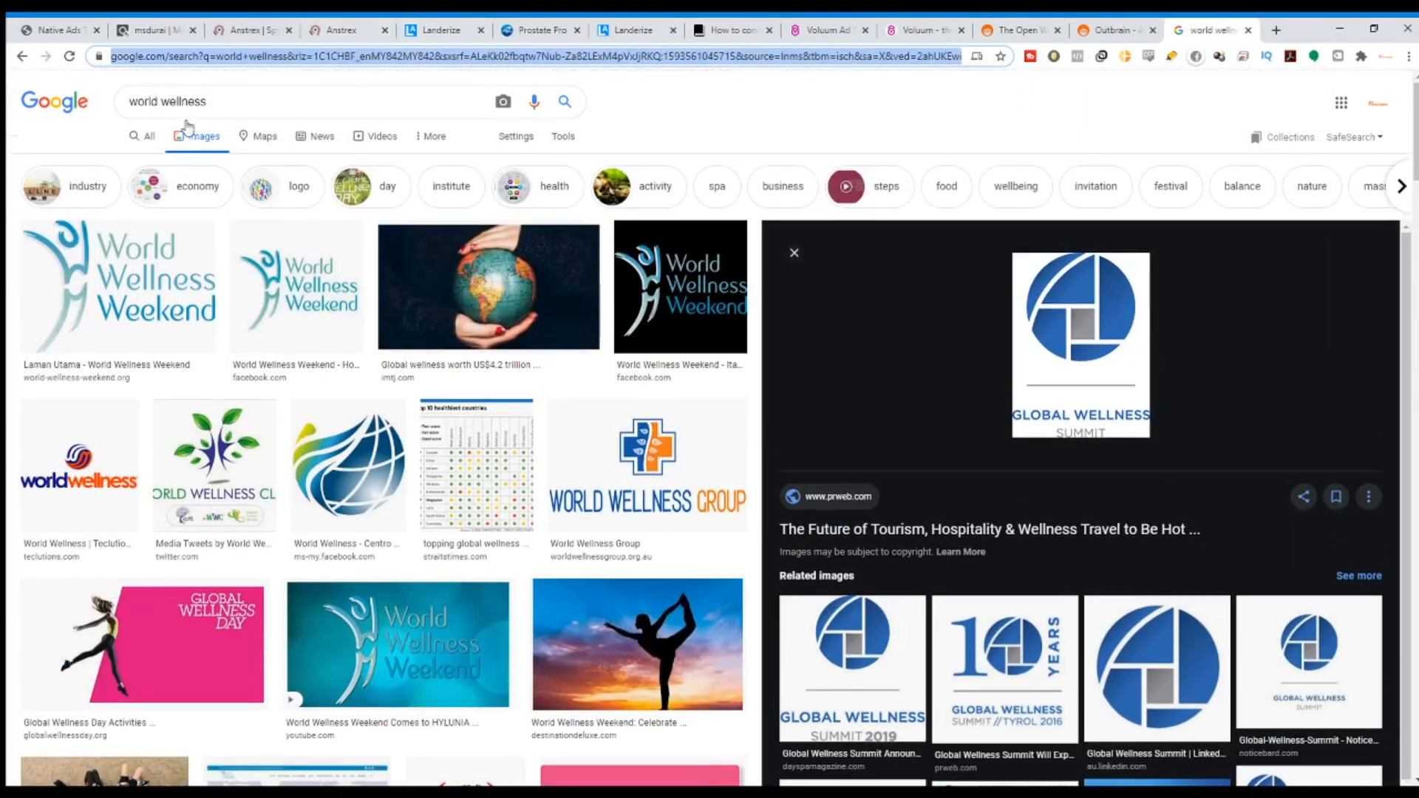
pyautogui.doubleClick(185, 101)
pyautogui.write('health wellness')
pyautogui.press('Return')
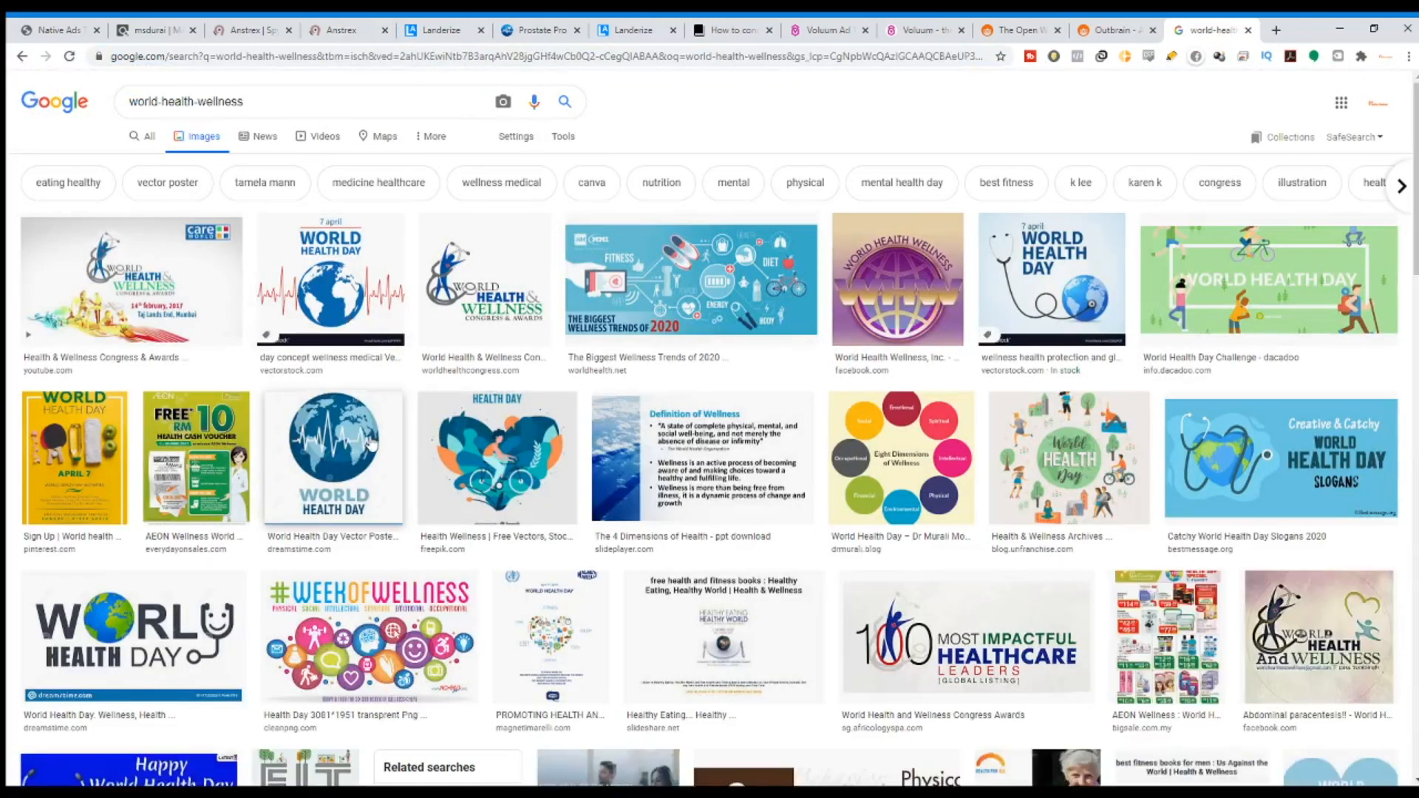
pyautogui.scroll(-4, 356, 518)
pyautogui.scroll(-15, 355, 525)
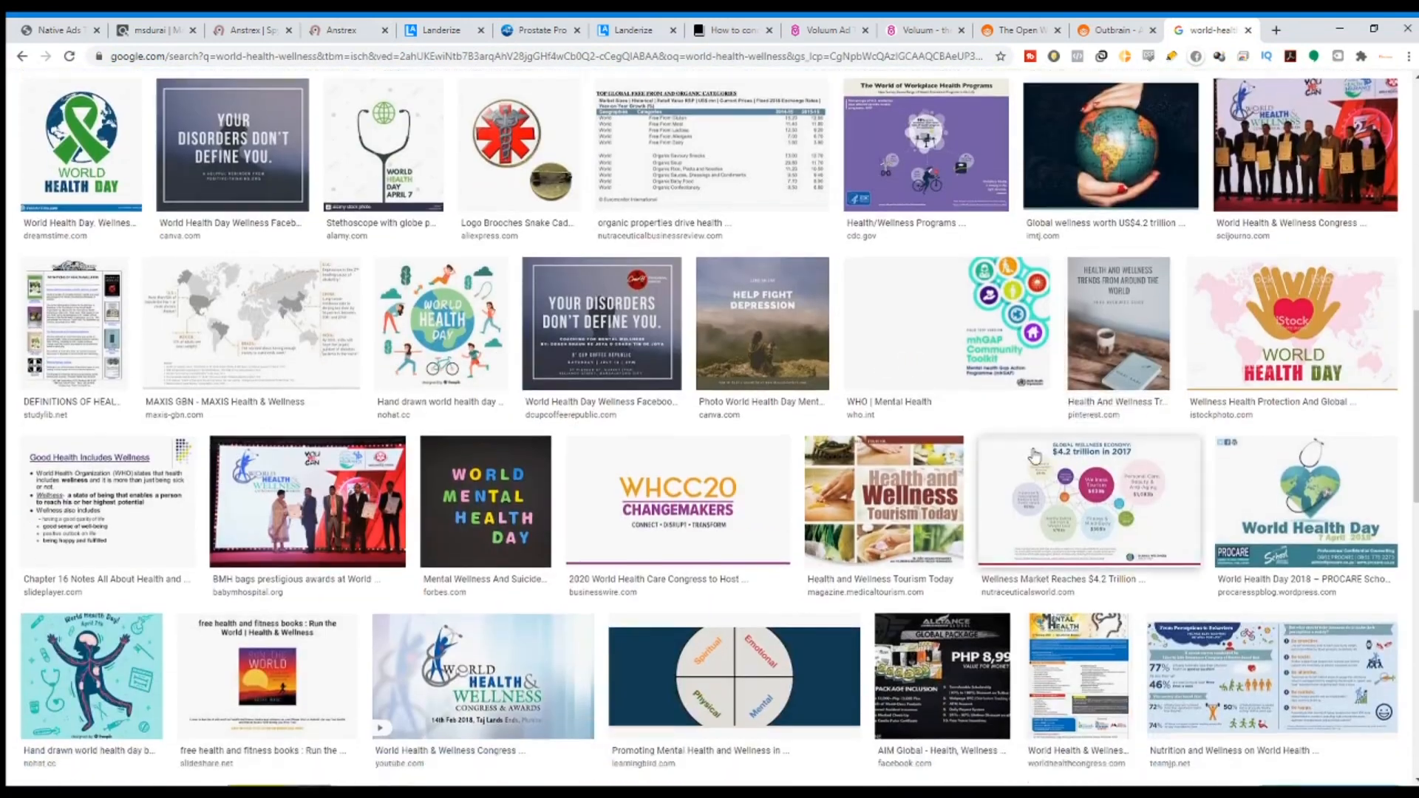
pyautogui.scroll(-5, 707, 470)
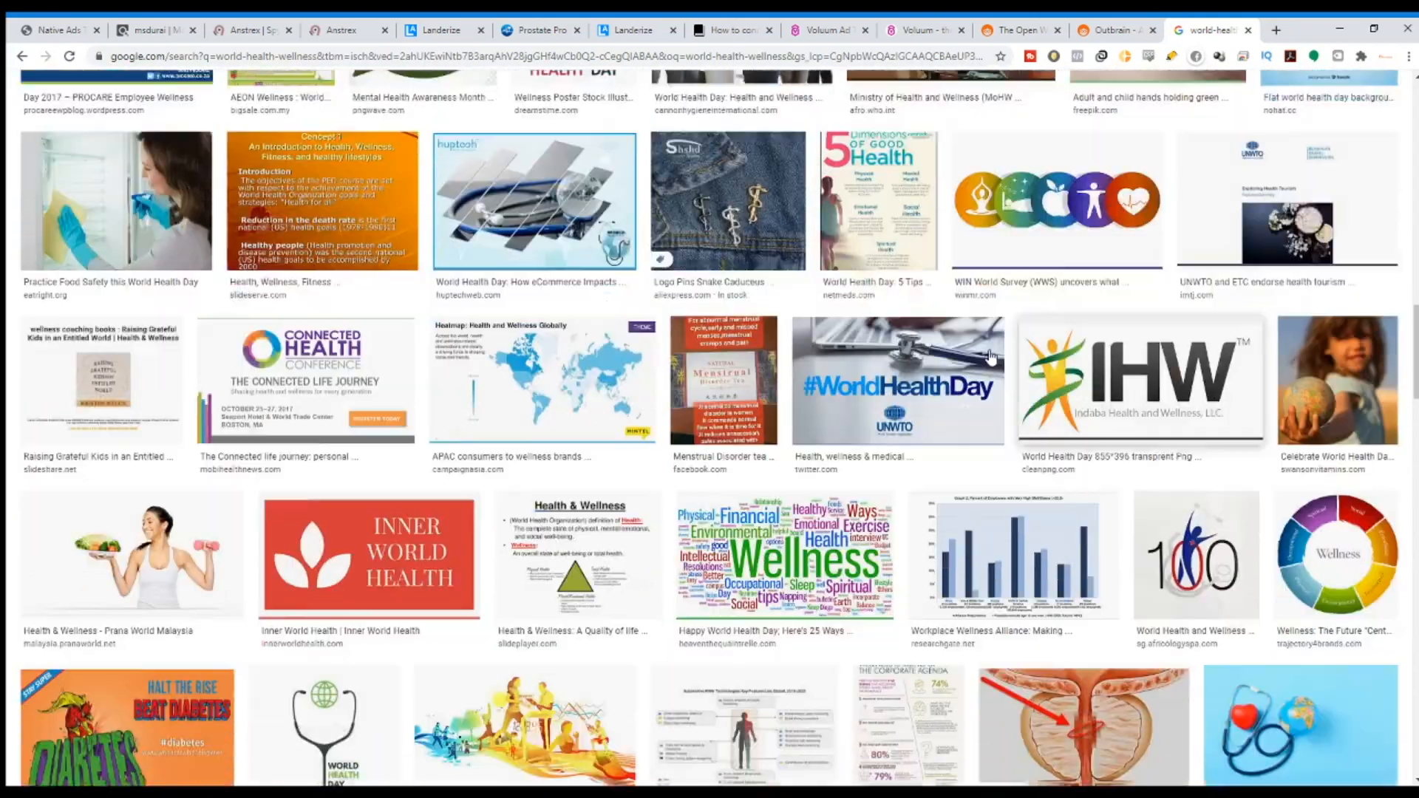
pyautogui.scroll(3, 707, 469)
# Compare the lander editor and original prostate page against the image results.
pyautogui.click(633, 29)
pyautogui.scroll(6, 961, 444)
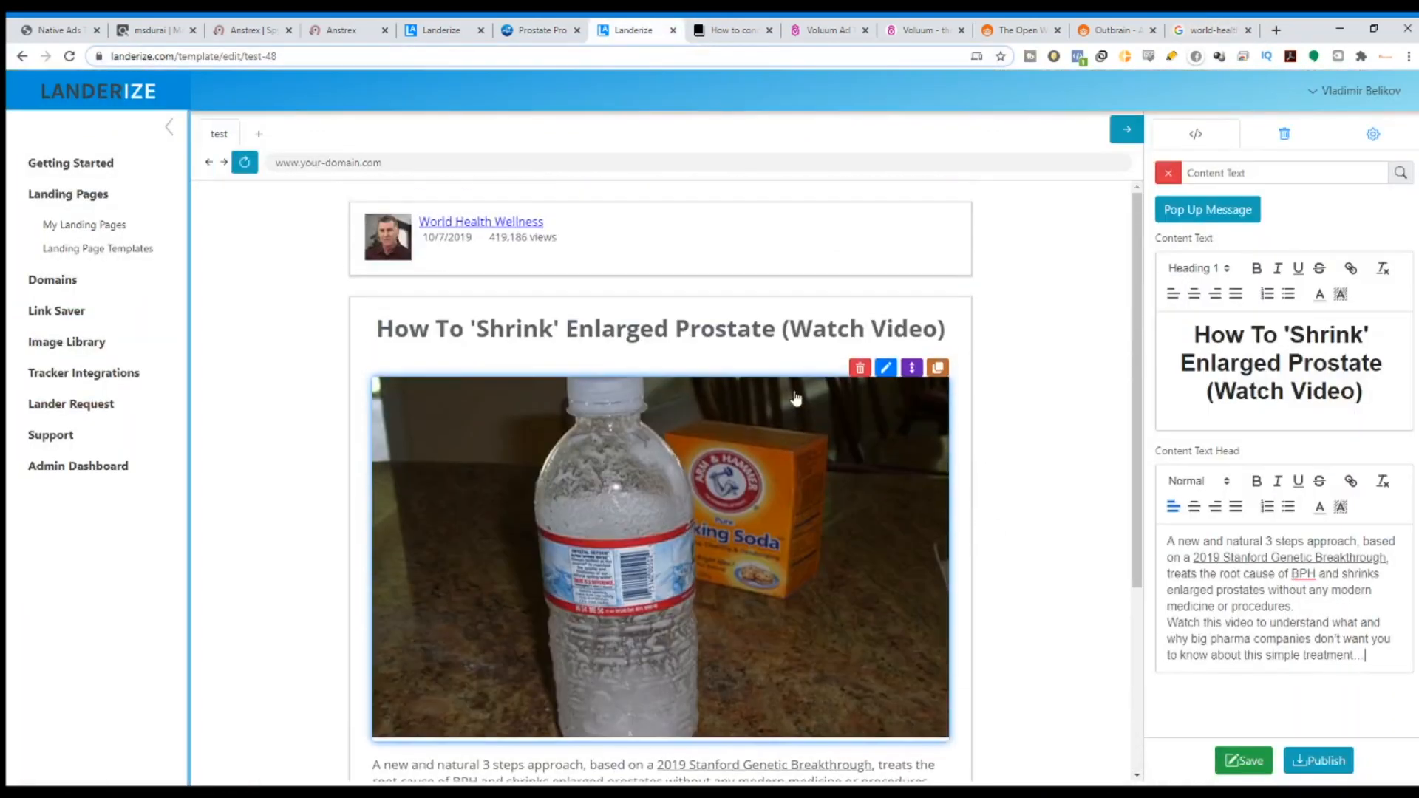
pyautogui.scroll(-5, 887, 370)
pyautogui.scroll(6, 848, 261)
pyautogui.click(541, 29)
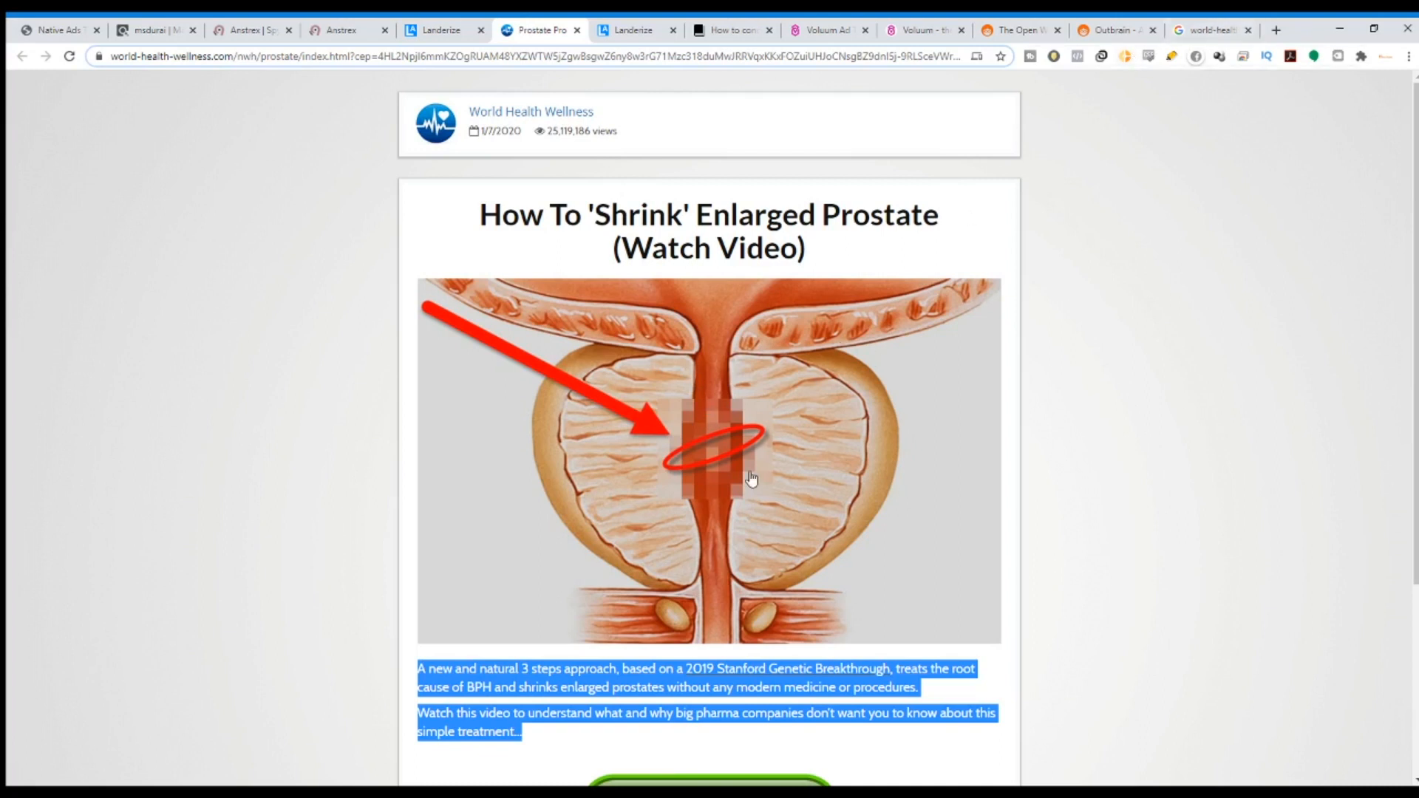
pyautogui.click(1209, 30)
pyautogui.click(634, 29)
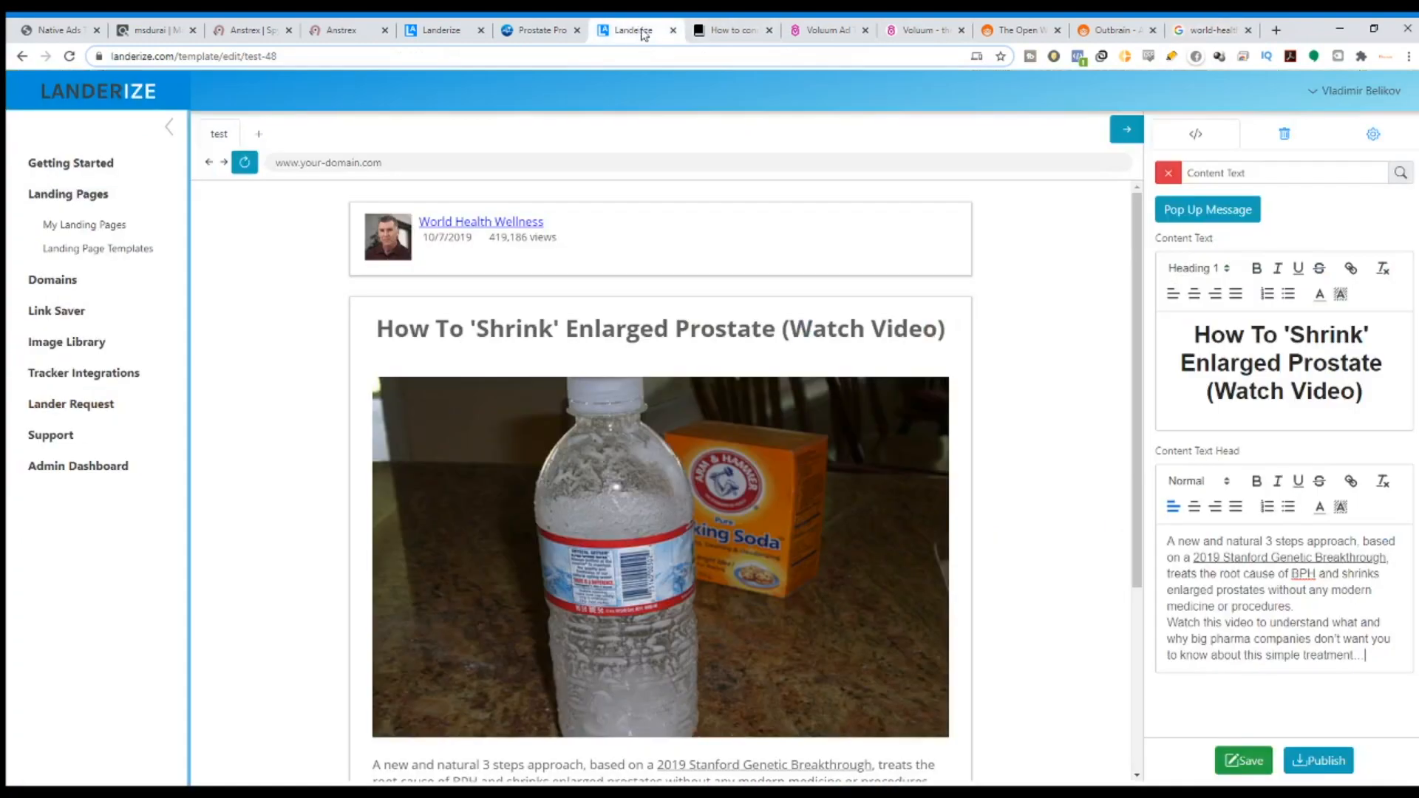
pyautogui.scroll(-1, 806, 429)
pyautogui.click(1209, 29)
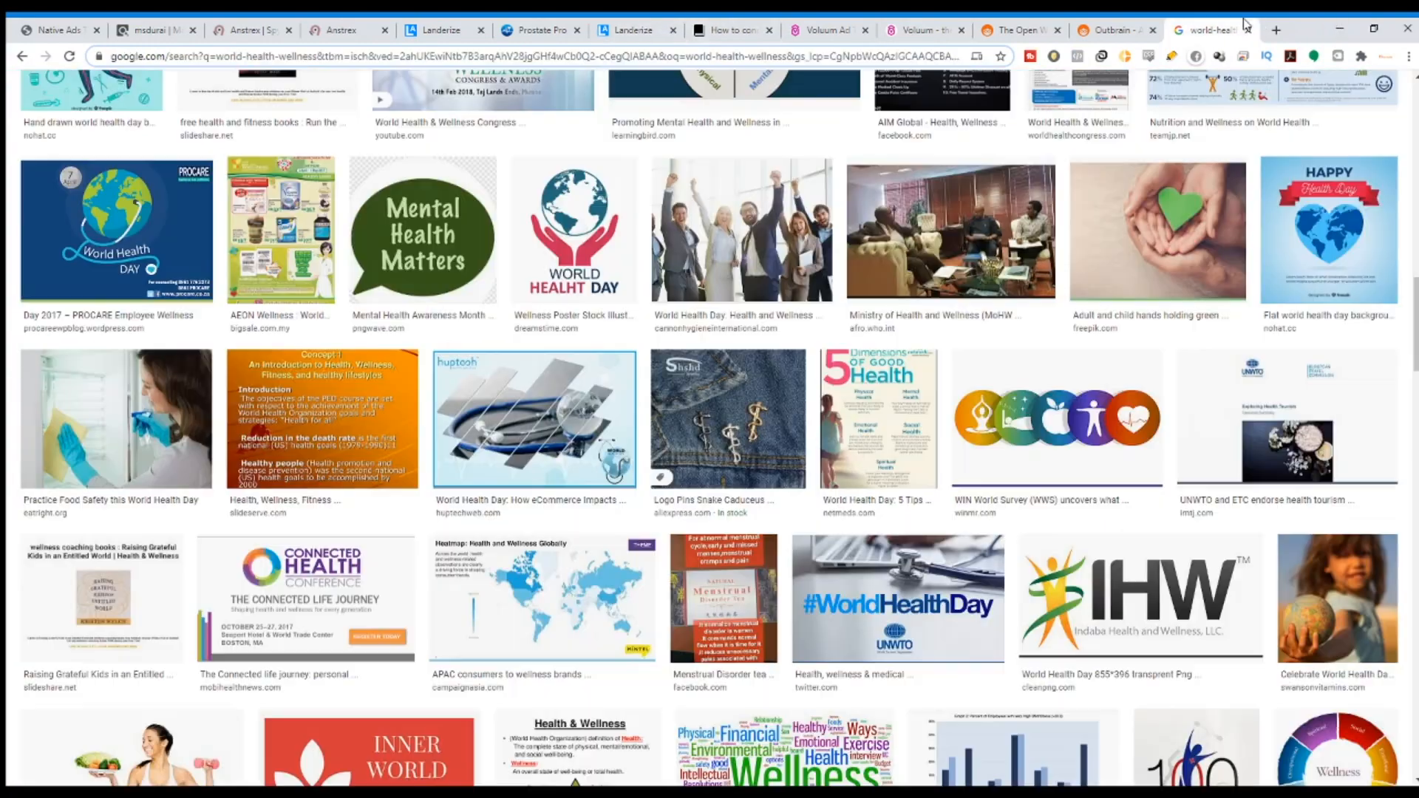
pyautogui.scroll(5, 283, 88)
pyautogui.scroll(11, 283, 87)
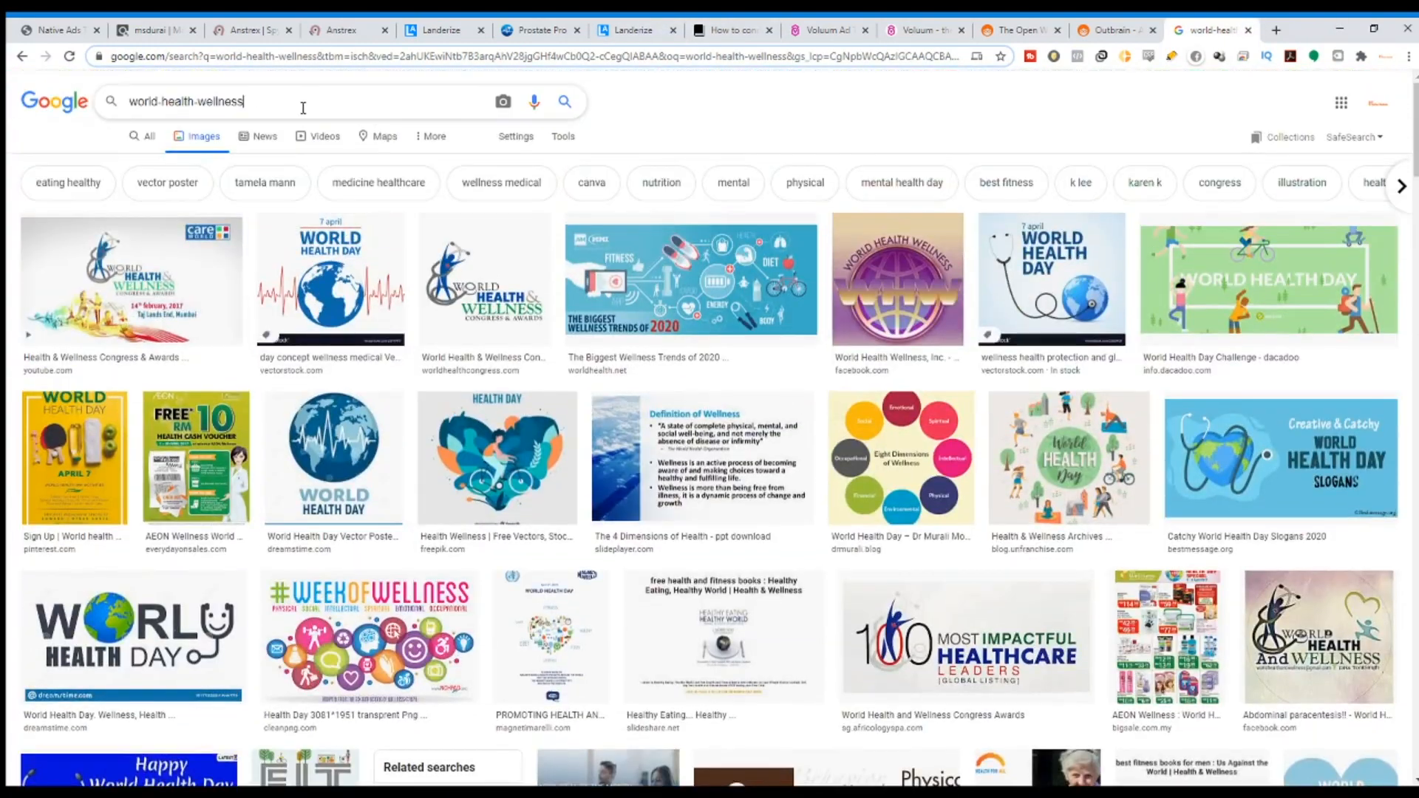
# Search 'hwo to enlarger prostate' and save the cross-section illustration as images.jpg.
pyautogui.moveTo(304, 106); pyautogui.dragTo(71, 139)
pyautogui.write('hwo t')
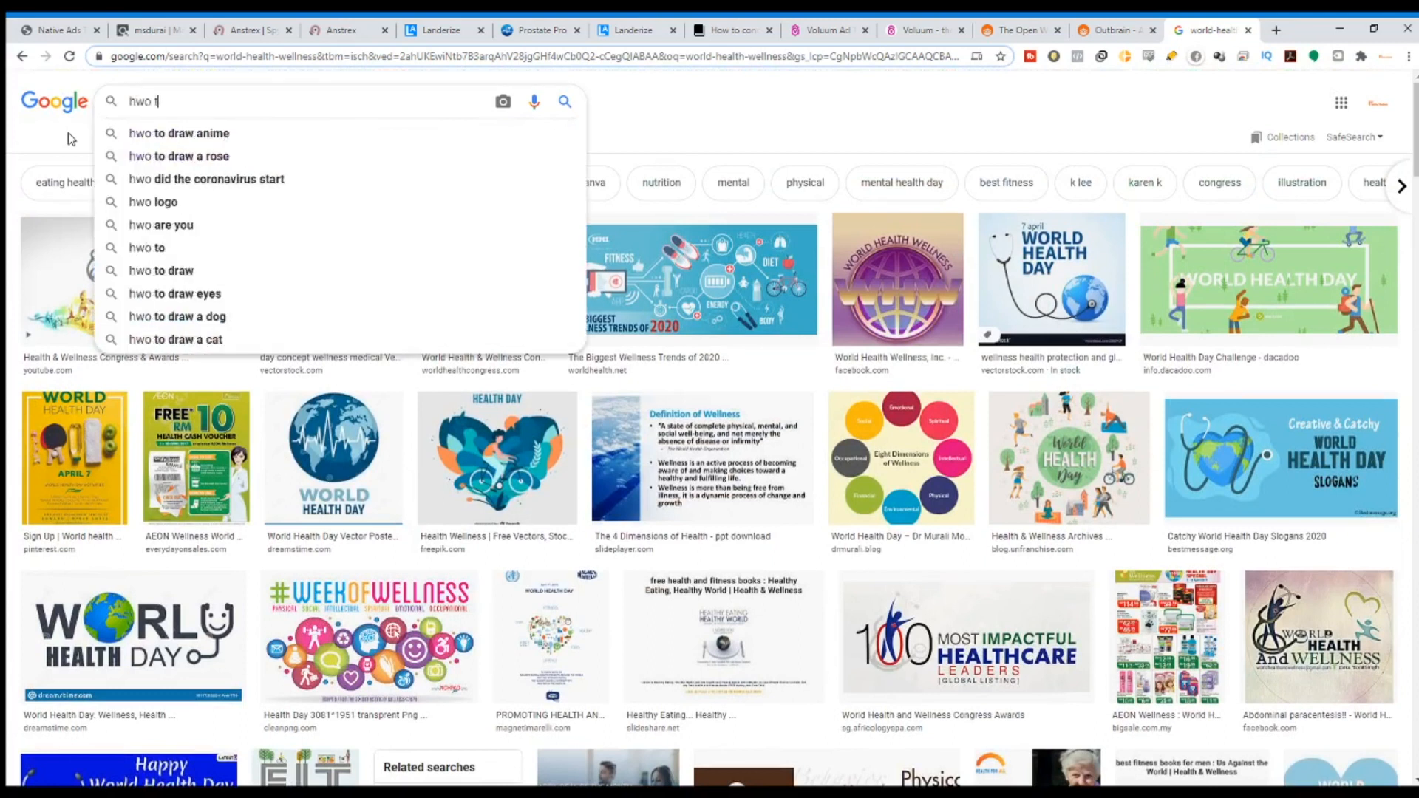
pyautogui.write('o enlarger')
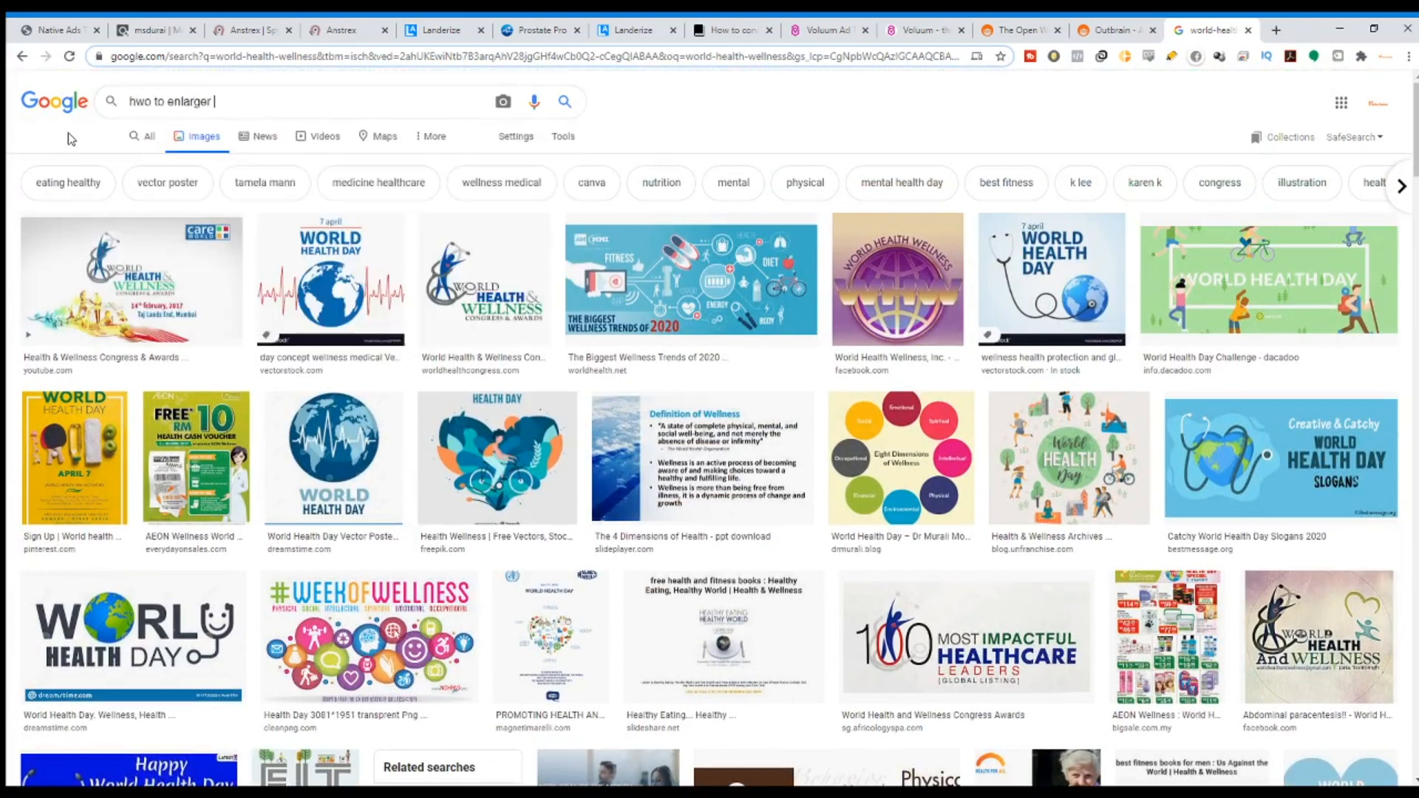
pyautogui.write(' prostate')
pyautogui.press('Return')
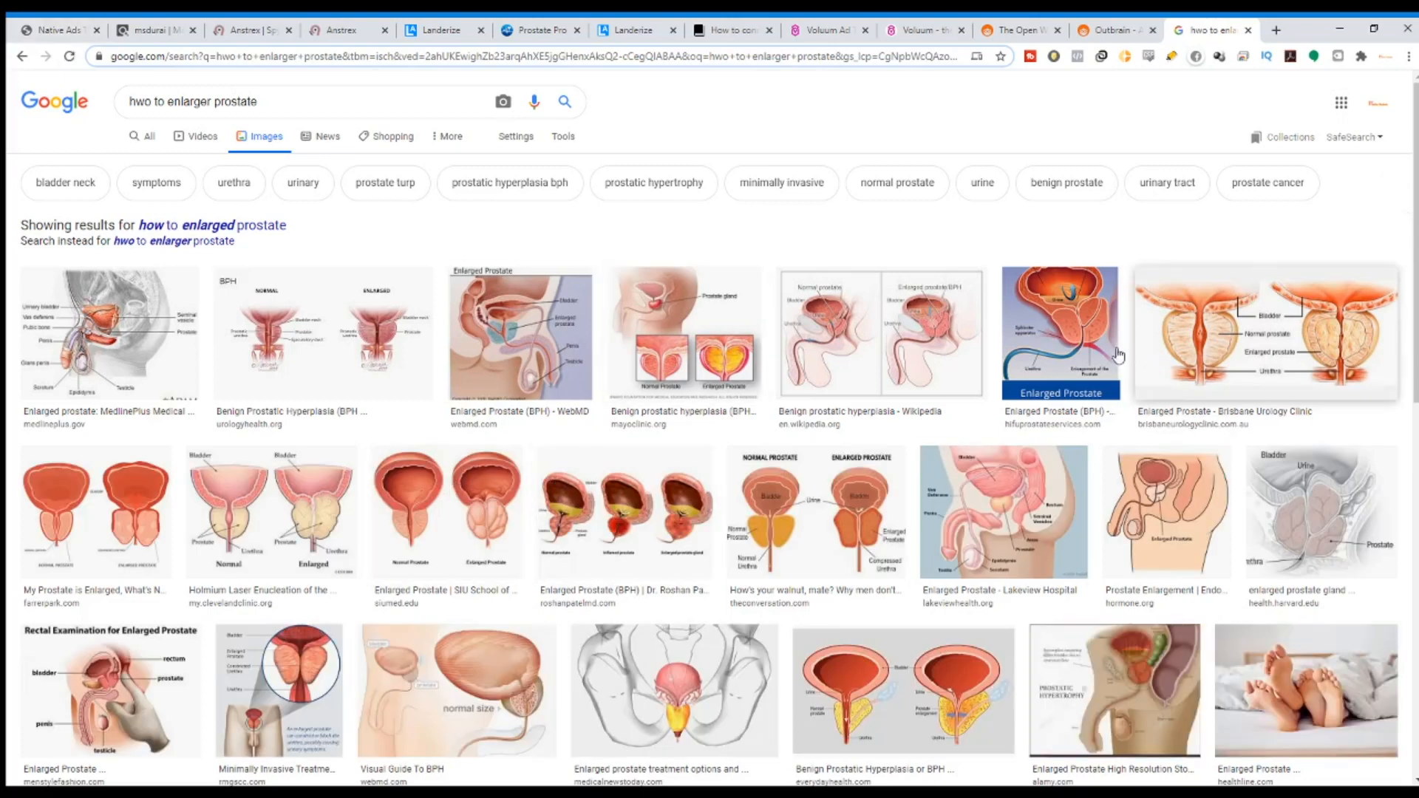
pyautogui.scroll(-7, 1116, 449)
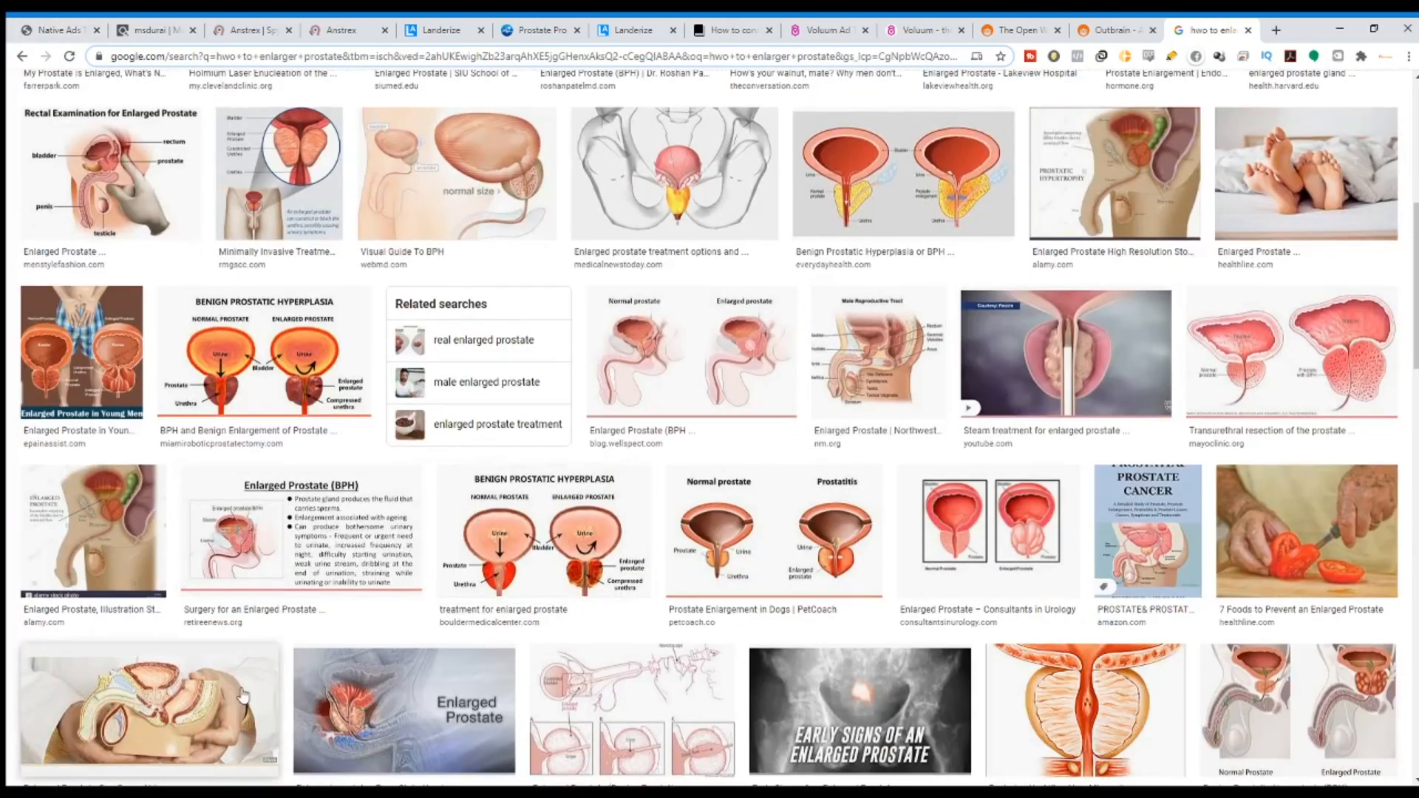
pyautogui.scroll(-6, 400, 447)
pyautogui.click(1055, 314)
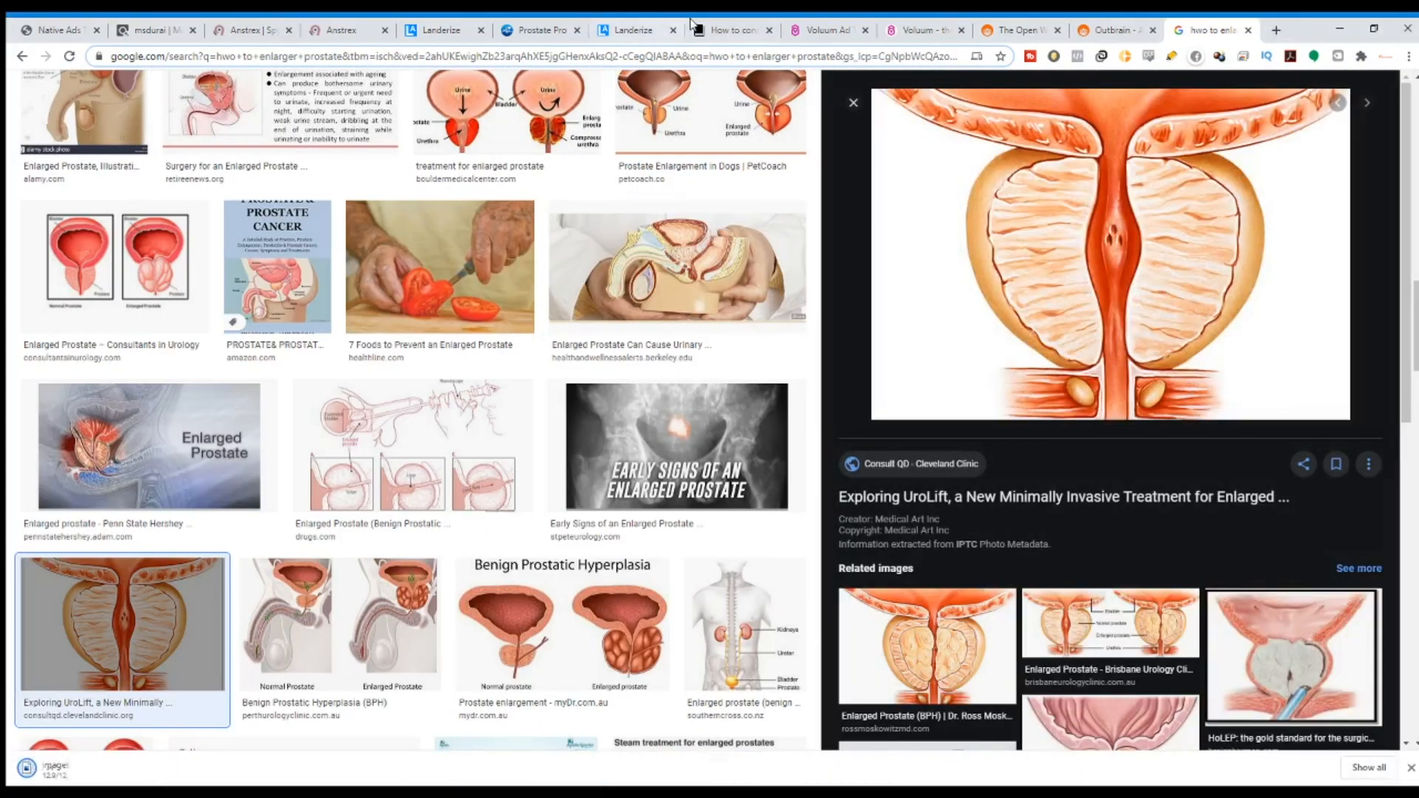
pyautogui.click(609, 31)
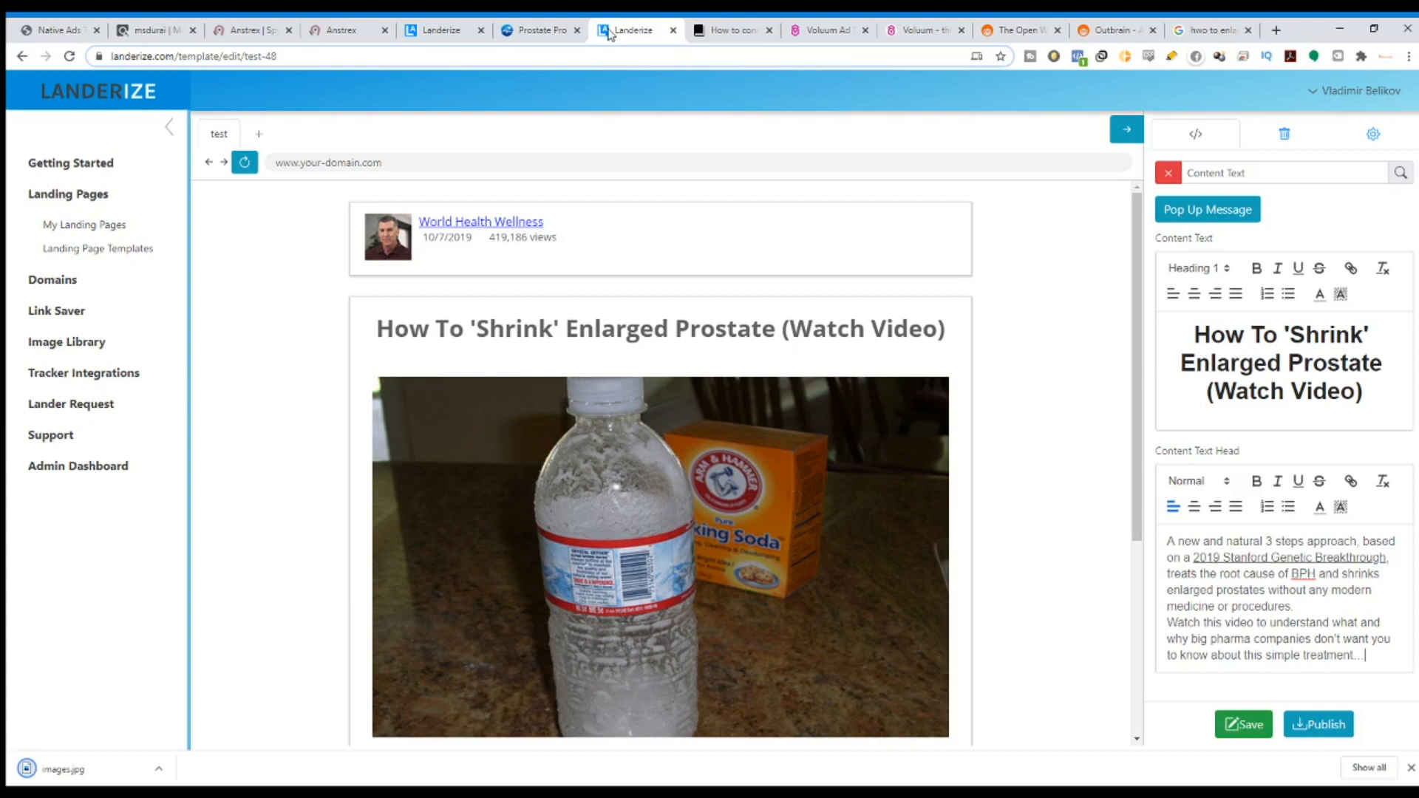
# Replace the lander's water bottle photo with images.jpg.
pyautogui.click(860, 390)
pyautogui.click(1332, 408)
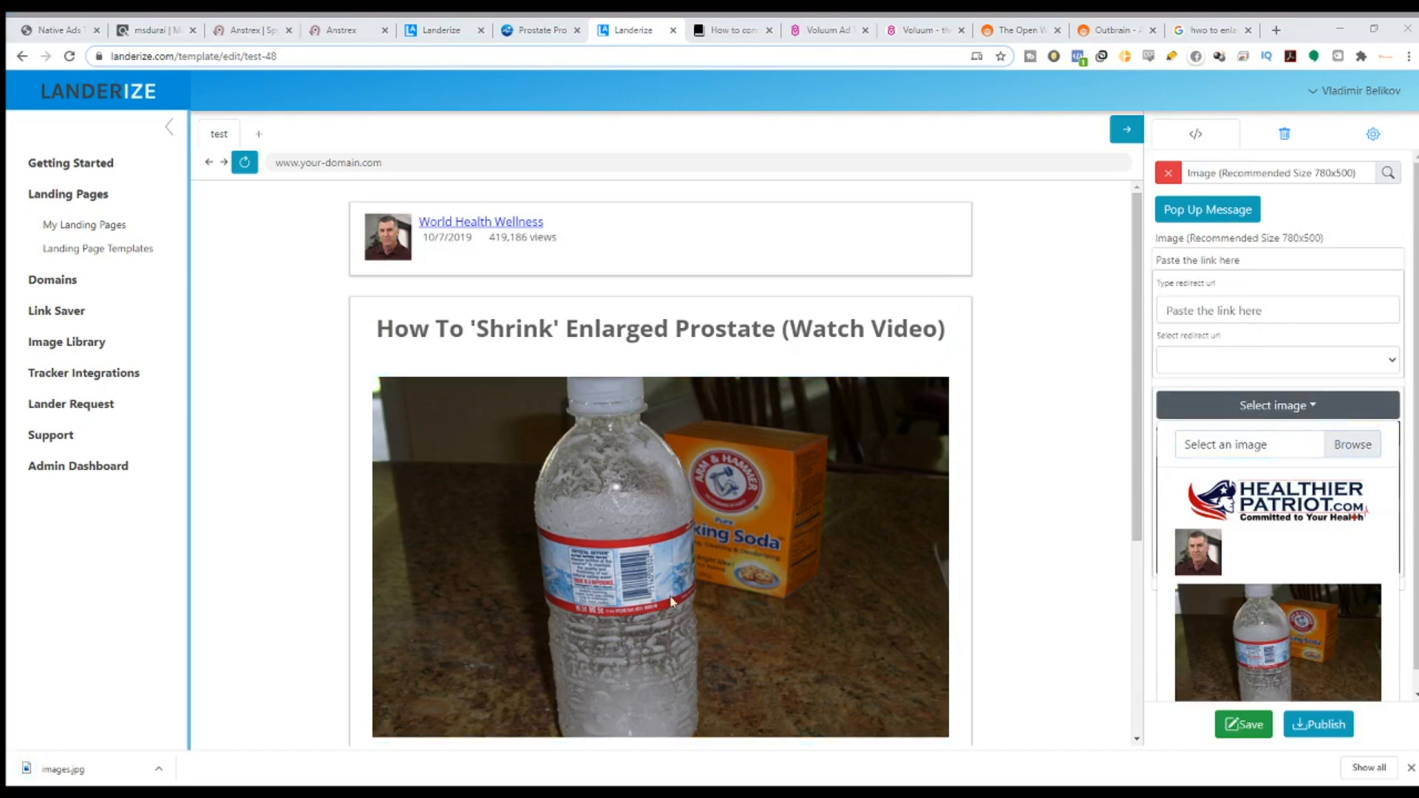
pyautogui.click(1089, 677)
pyautogui.scroll(-1, 823, 584)
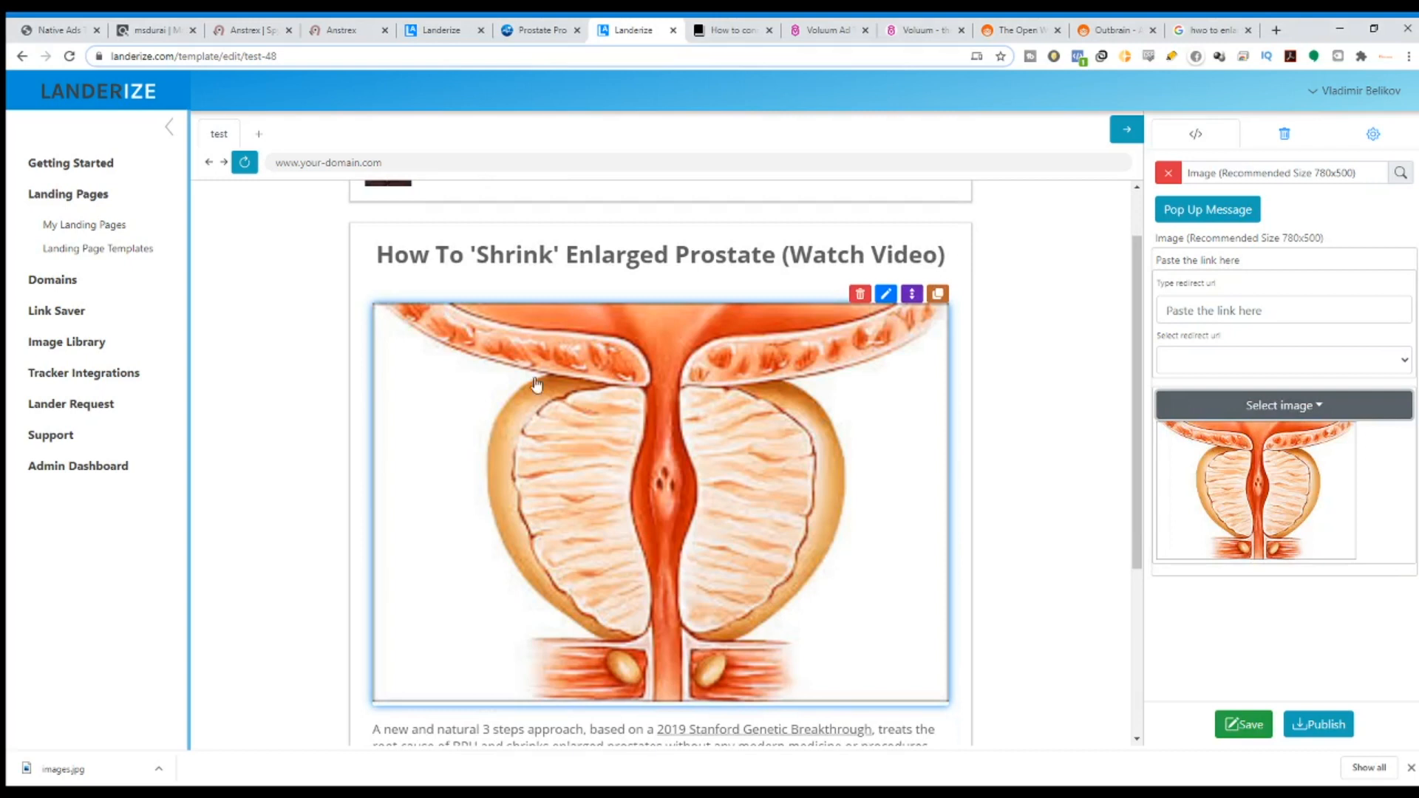
# Compare the updated lander image against the original Prostate Pro page.
pyautogui.click(535, 30)
pyautogui.click(632, 29)
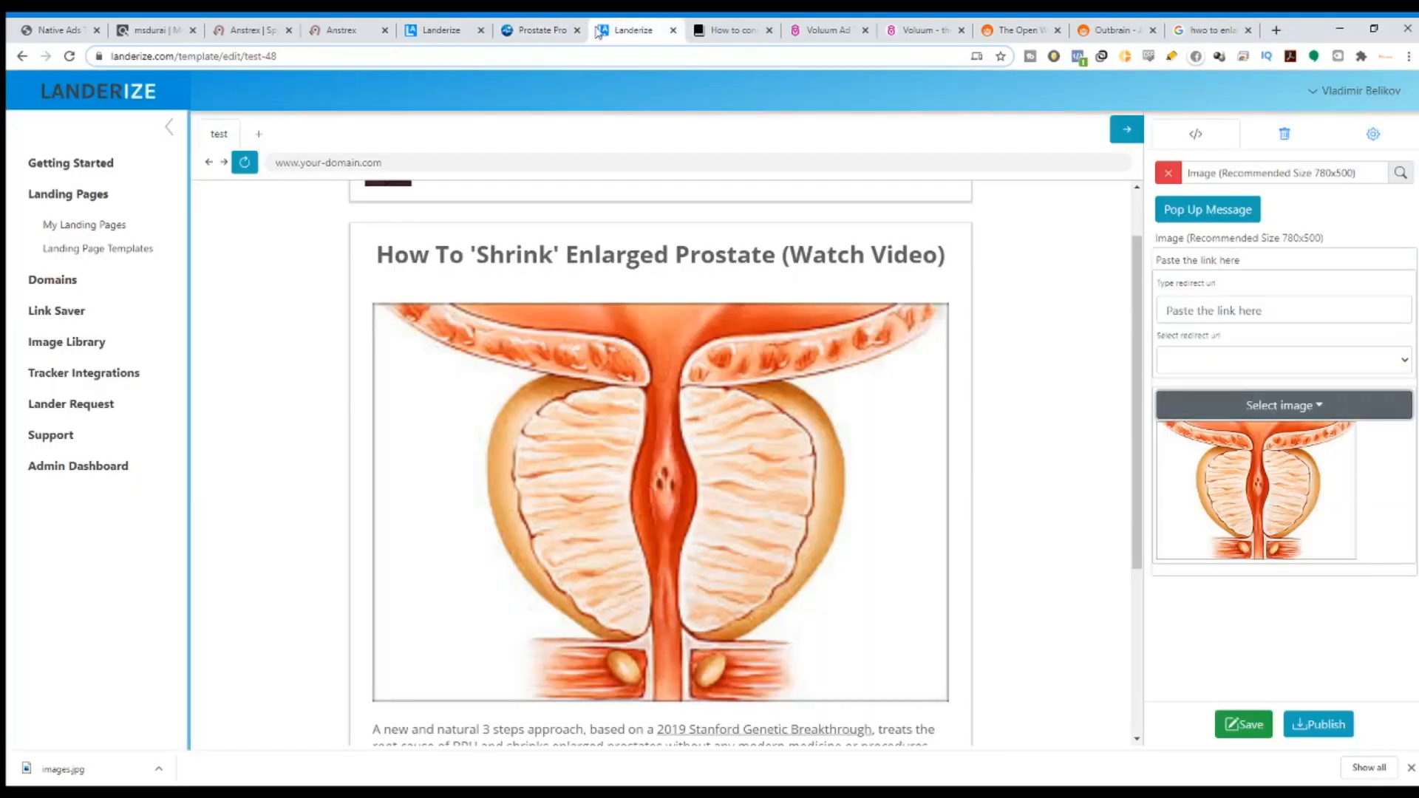
pyautogui.click(628, 355)
pyautogui.scroll(-4, 628, 355)
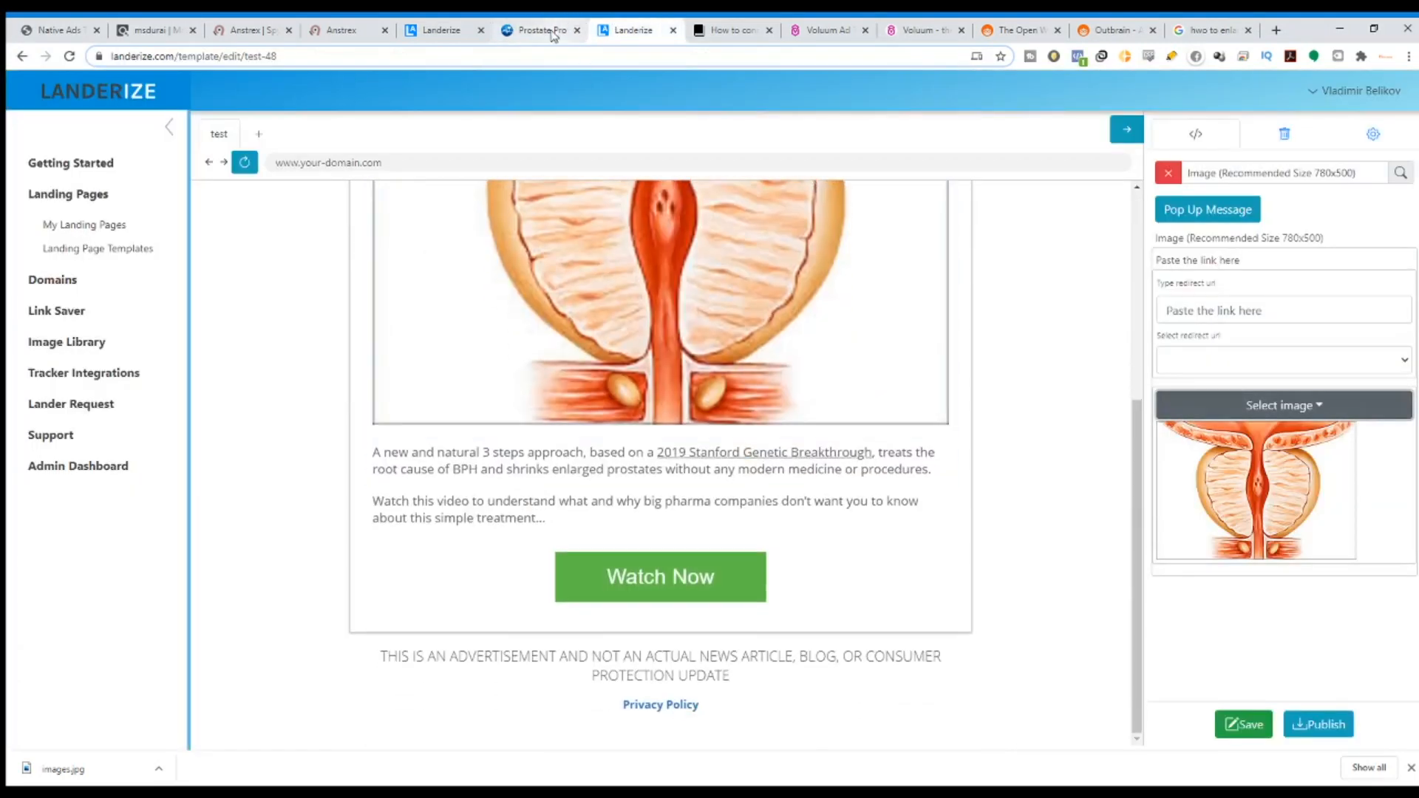
pyautogui.click(547, 31)
pyautogui.scroll(-4, 715, 364)
pyautogui.scroll(4, 745, 379)
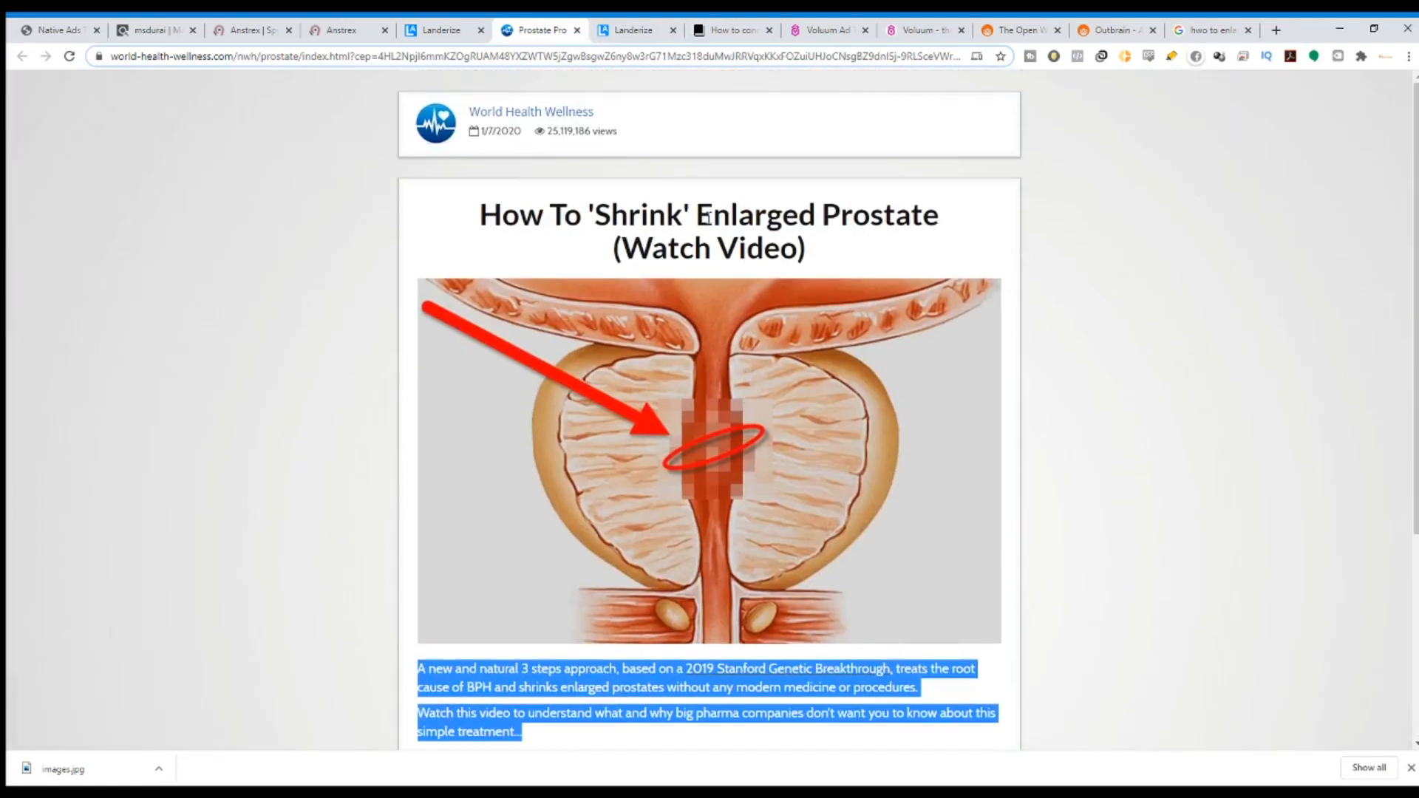
pyautogui.click(603, 26)
pyautogui.scroll(4, 552, 400)
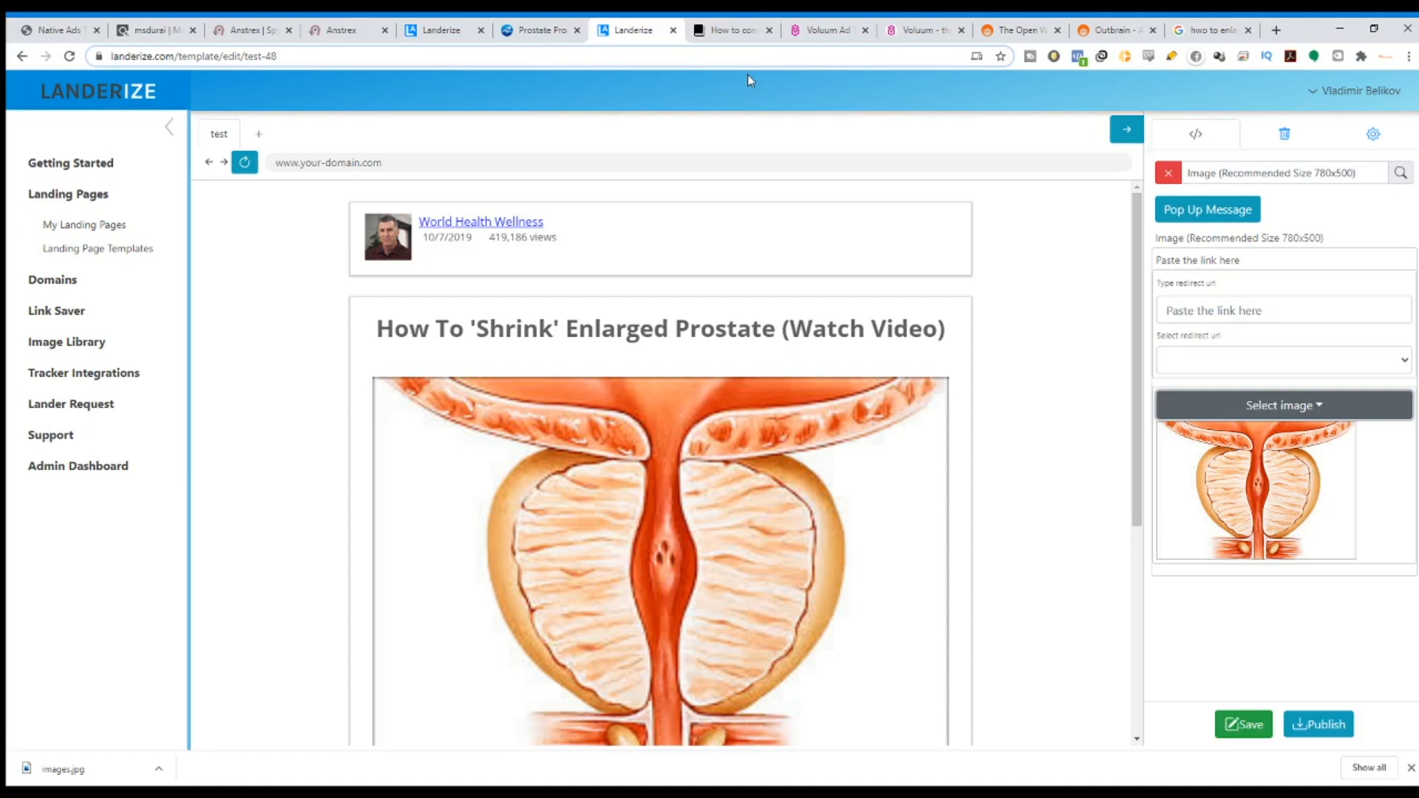
pyautogui.click(817, 30)
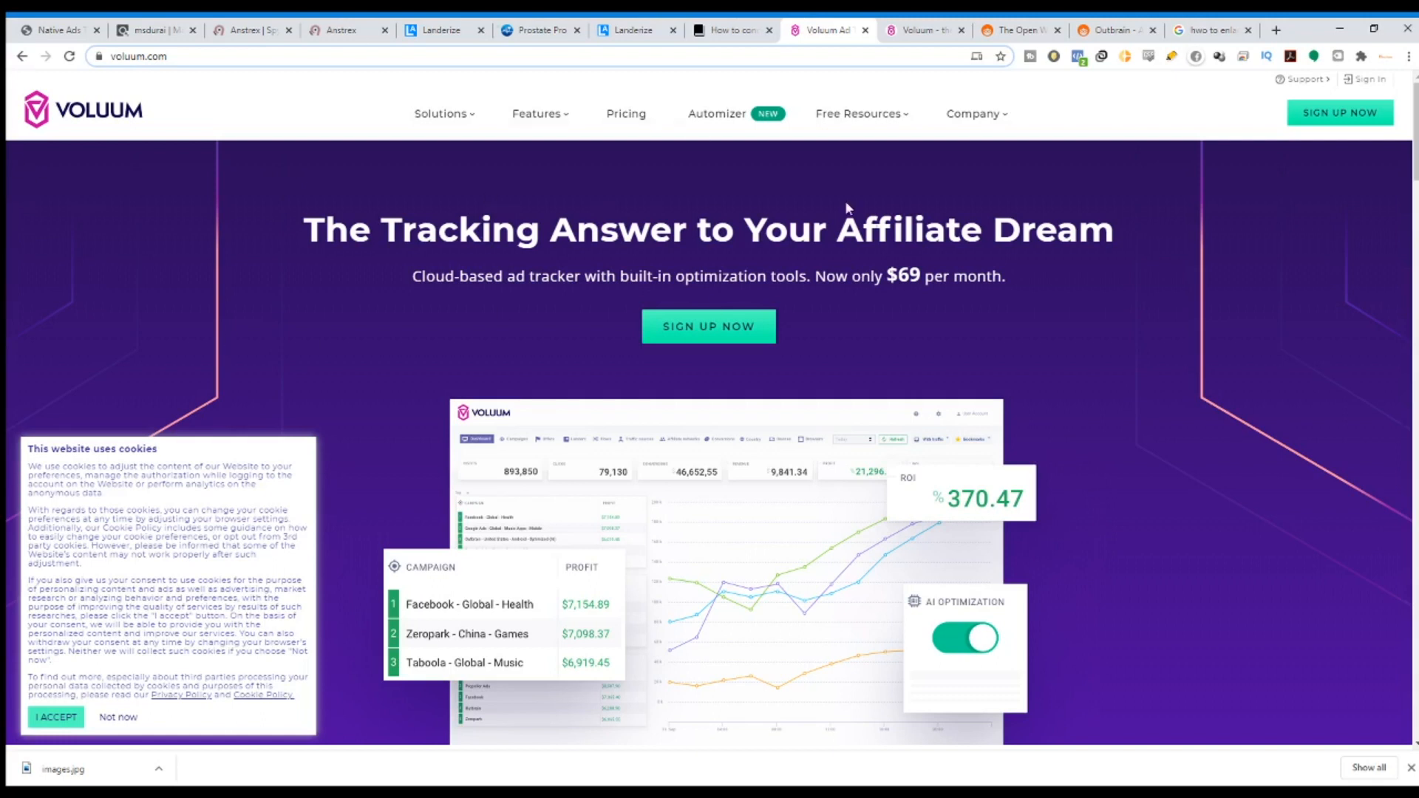
# Highlight the 'The Tracking Answer to Your Affiliate Dream' headline, then bring up the Voluum dashboard.
pyautogui.moveTo(1115, 230); pyautogui.dragTo(326, 236)
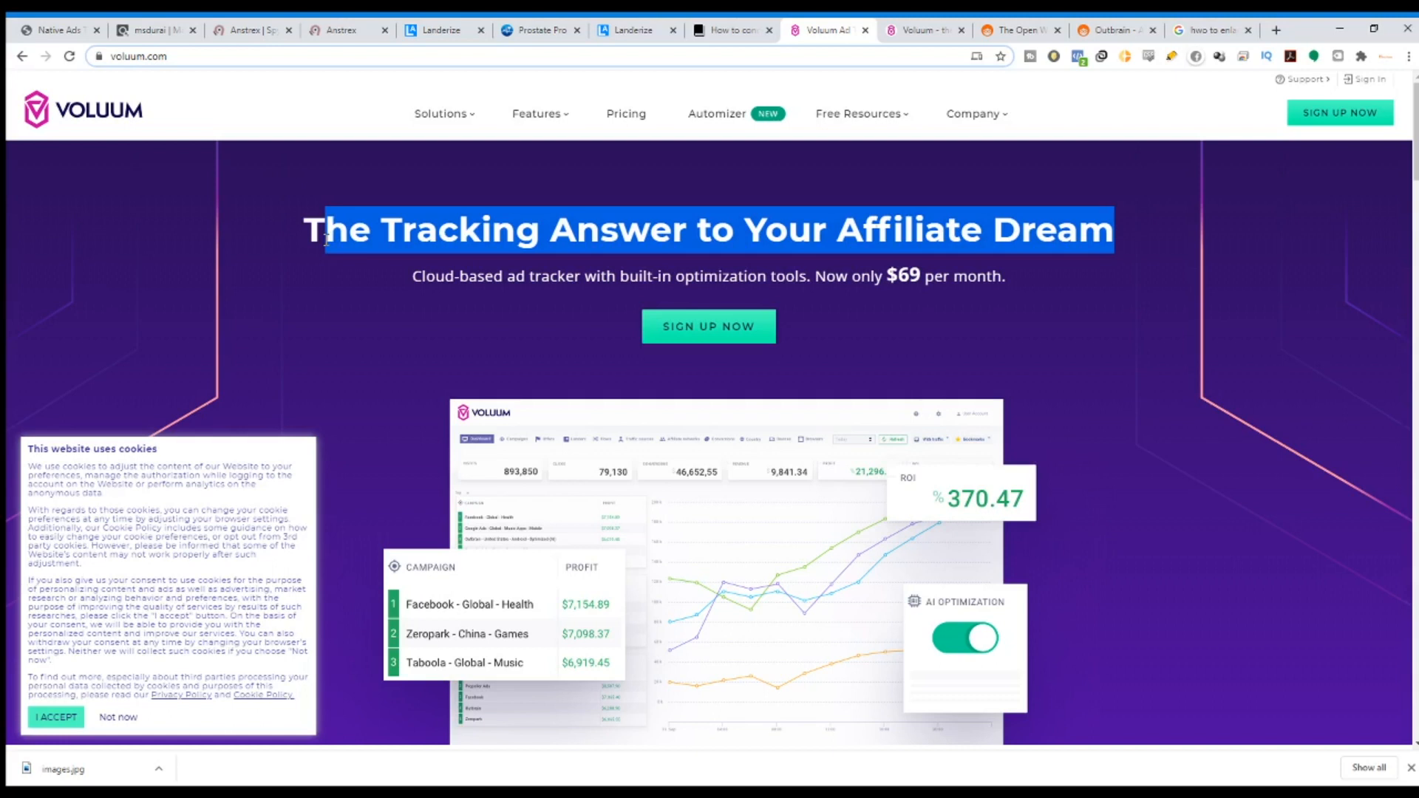
pyautogui.moveTo(301, 225); pyautogui.dragTo(1115, 226)
pyautogui.click(703, 264)
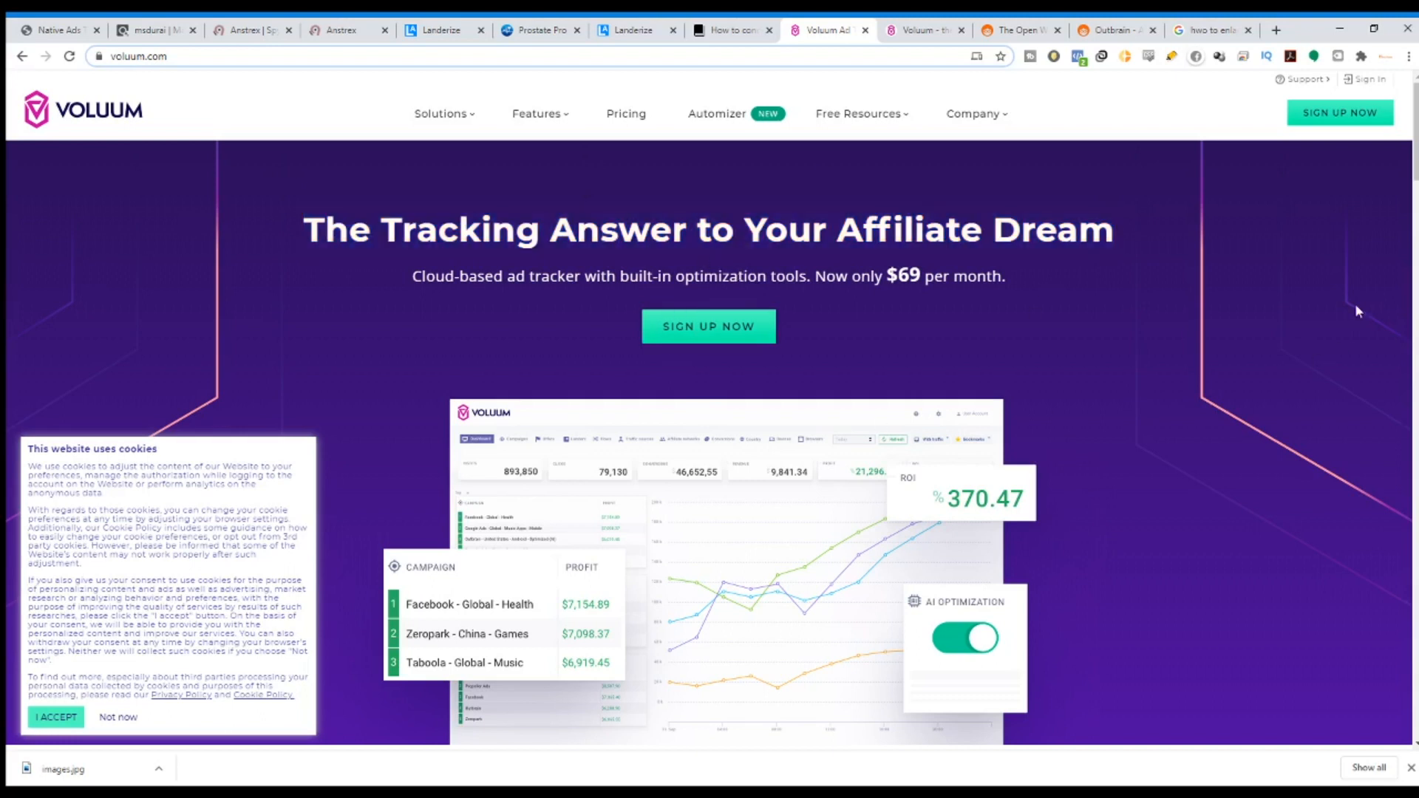
pyautogui.click(908, 31)
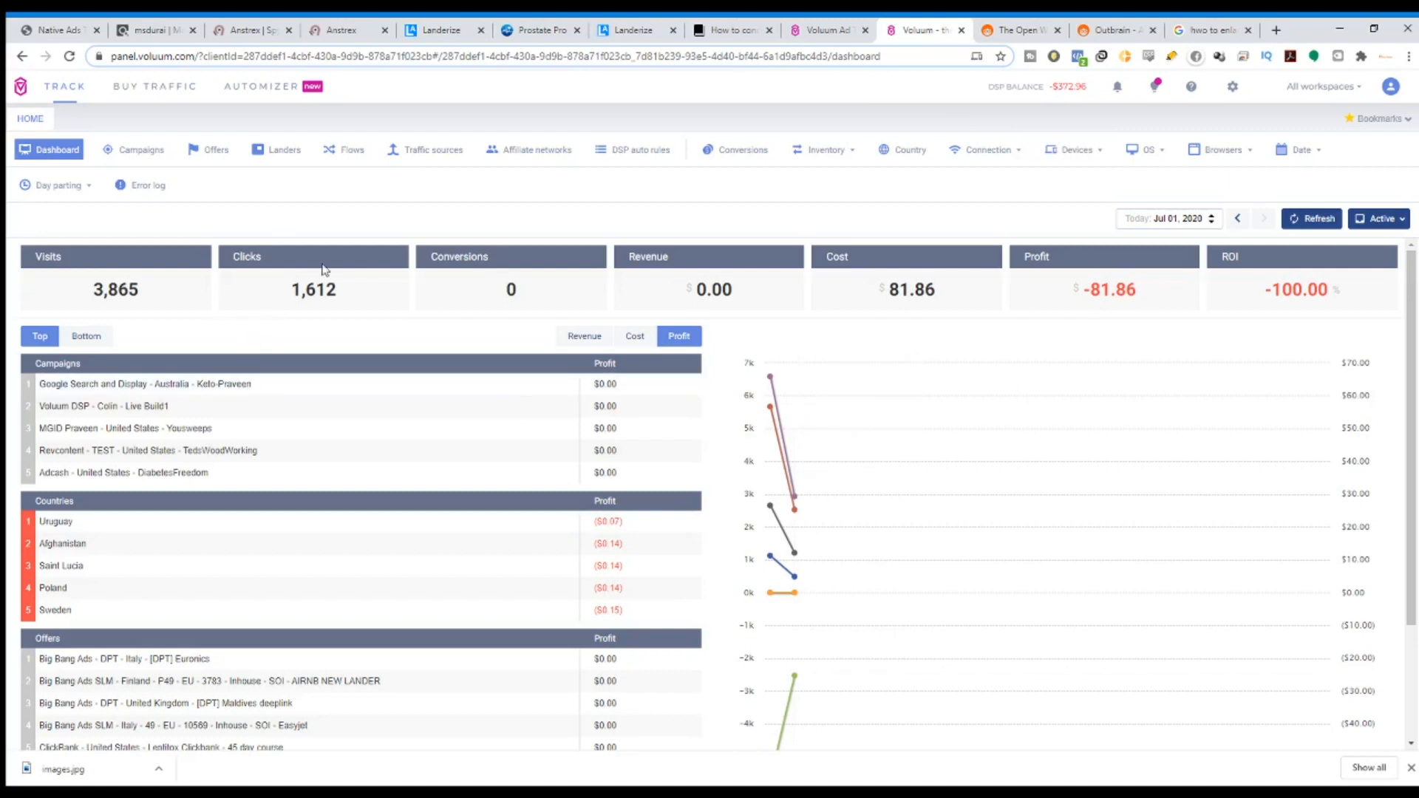
# Browse the Affiliate networks list, glancing at Traffic sources along the way.
pyautogui.click(534, 152)
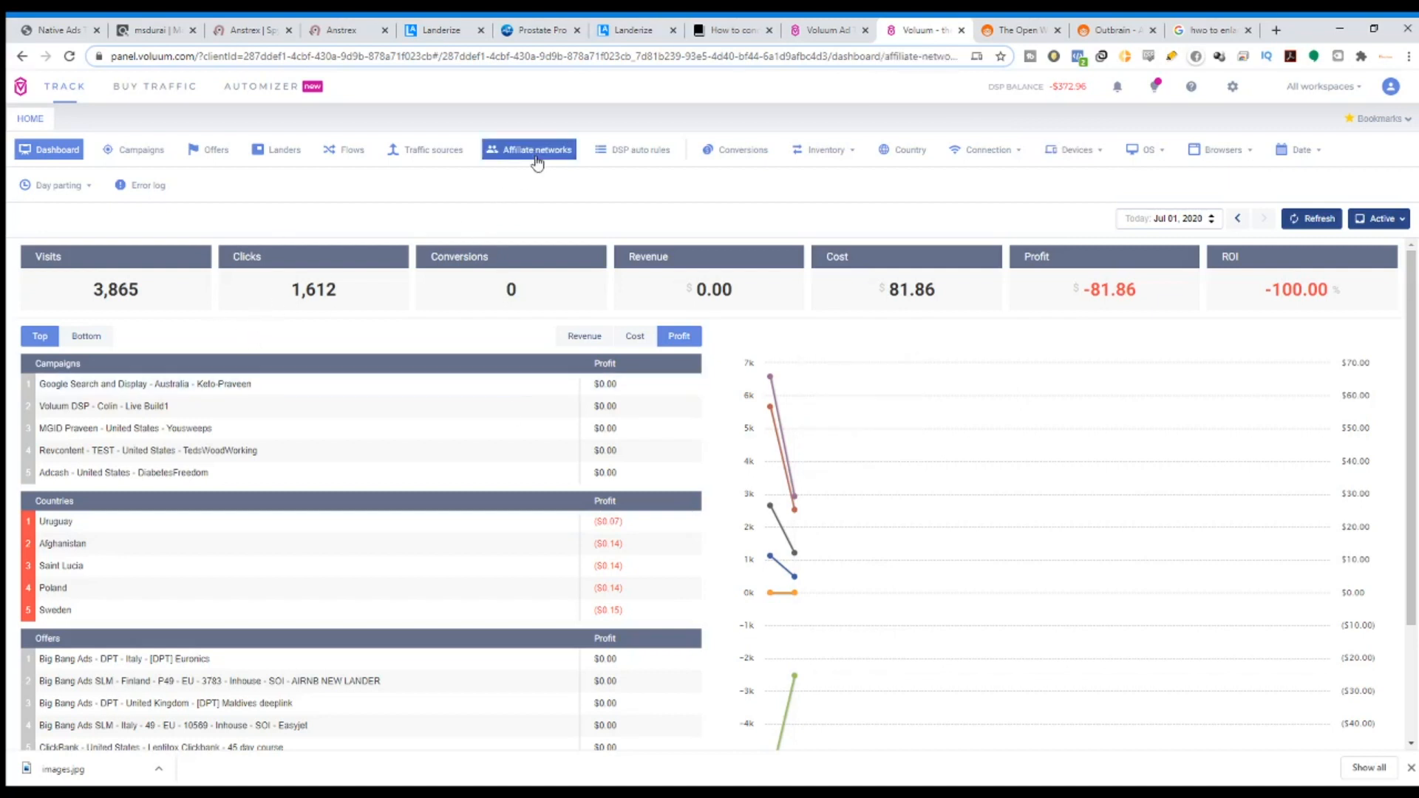
pyautogui.click(448, 157)
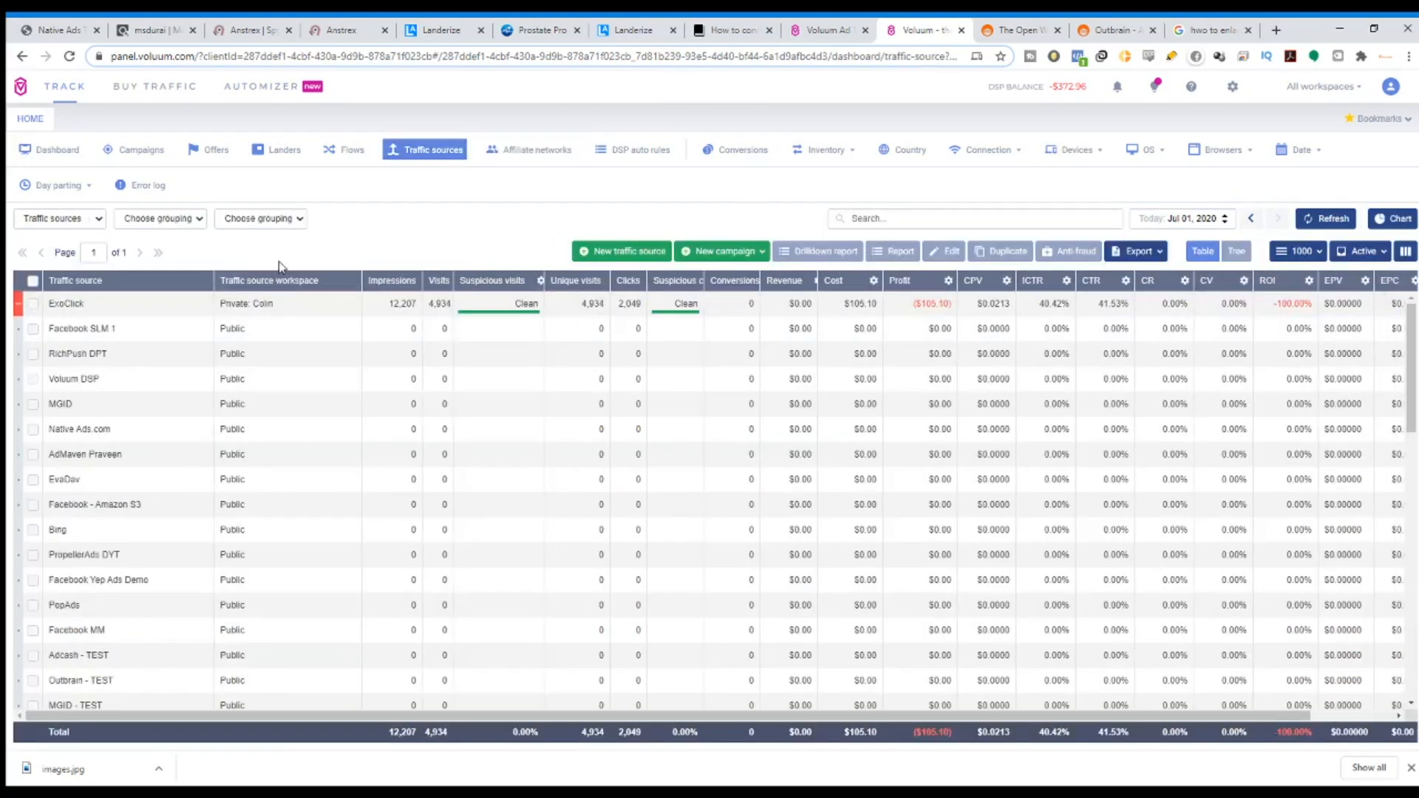
pyautogui.click(561, 155)
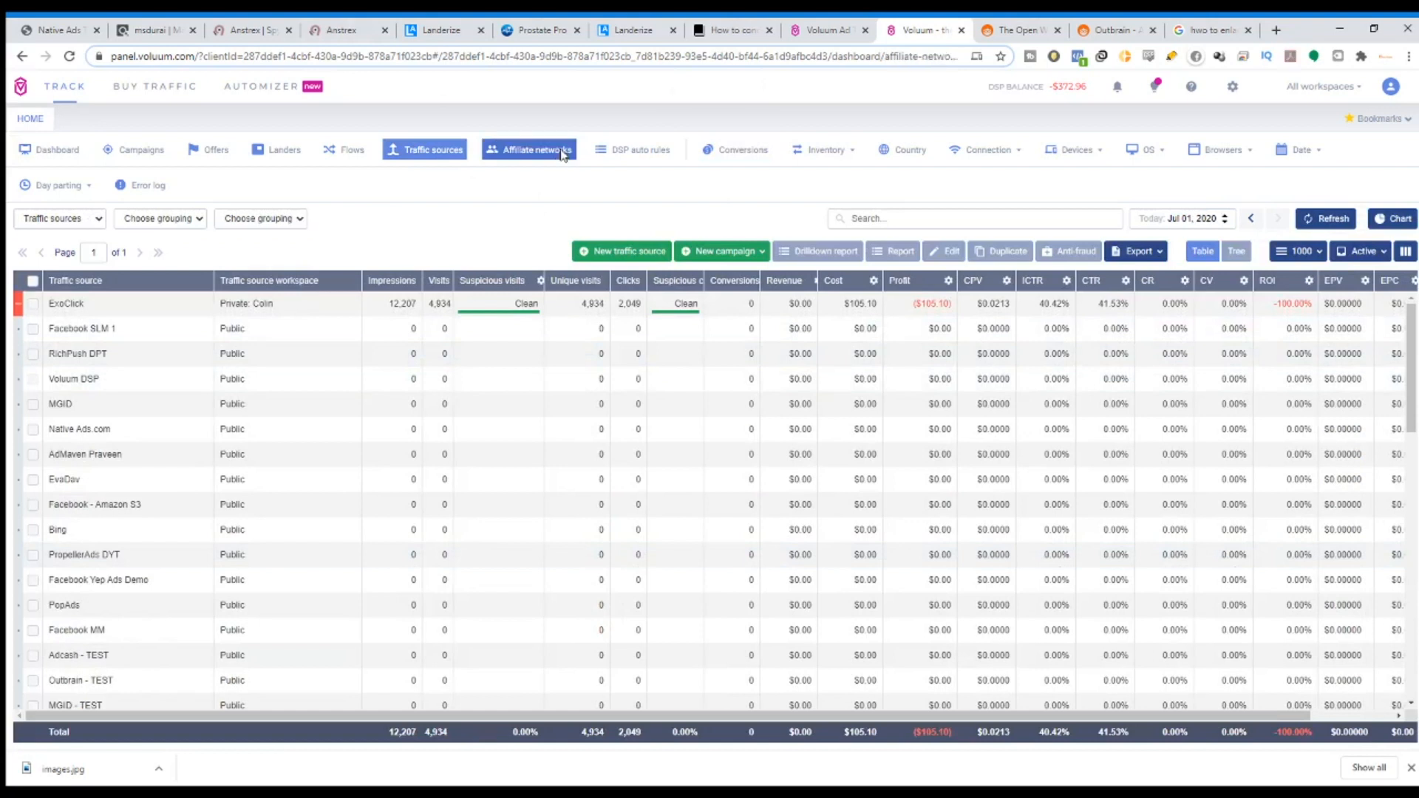
pyautogui.scroll(-2, 164, 501)
pyautogui.scroll(-5, 164, 501)
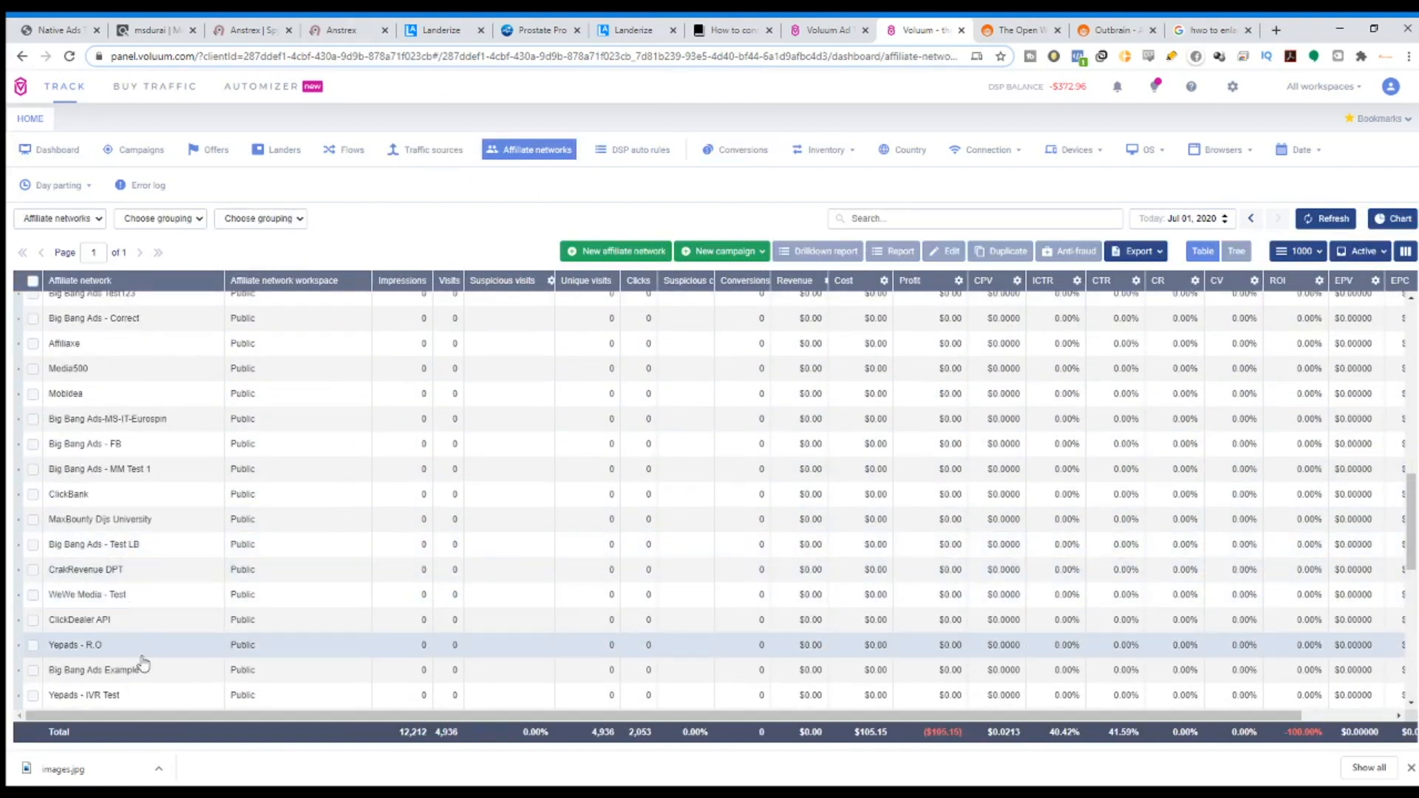
pyautogui.scroll(-2, 141, 650)
pyautogui.scroll(2, 111, 517)
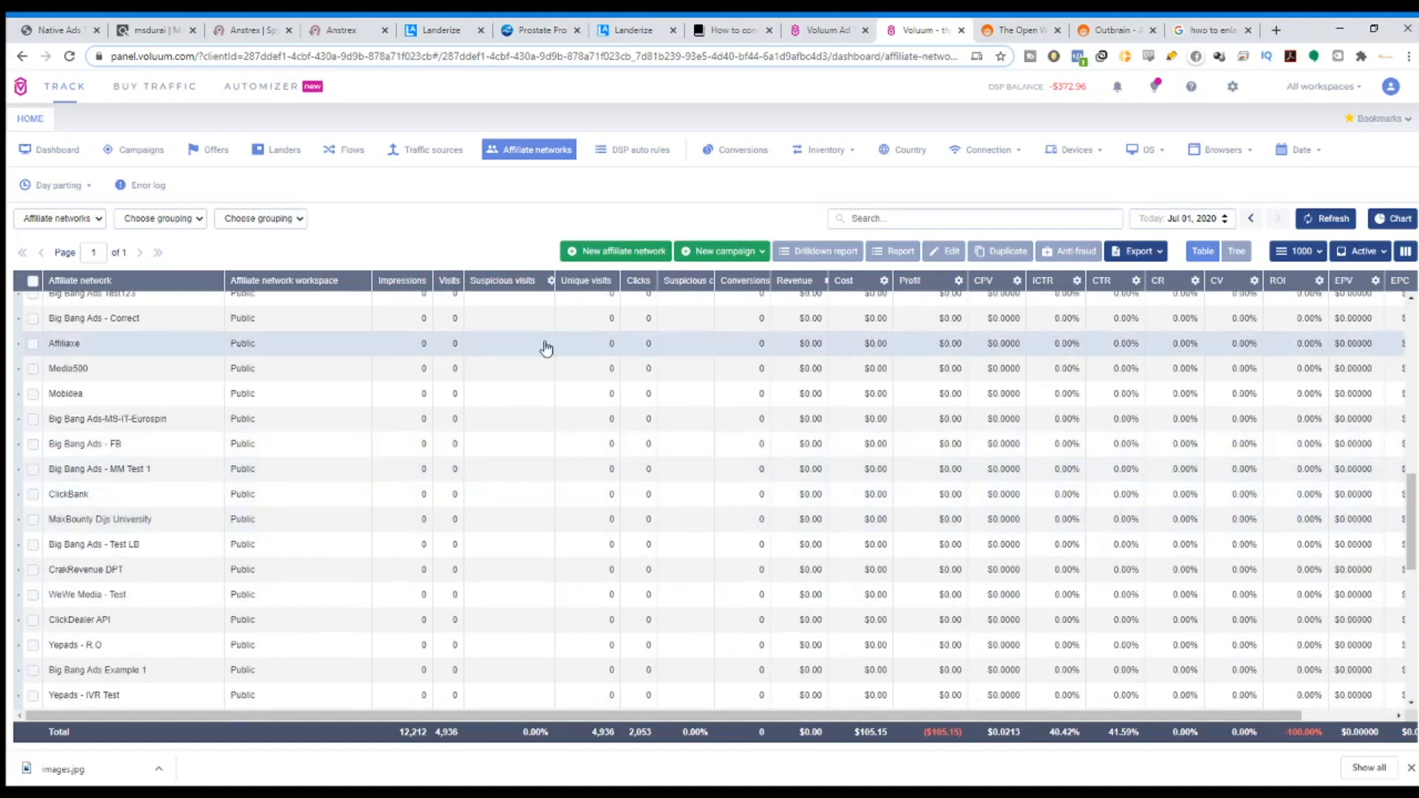
# Start a new affiliate network from the clickdealer template, review it and close without saving.
pyautogui.click(646, 255)
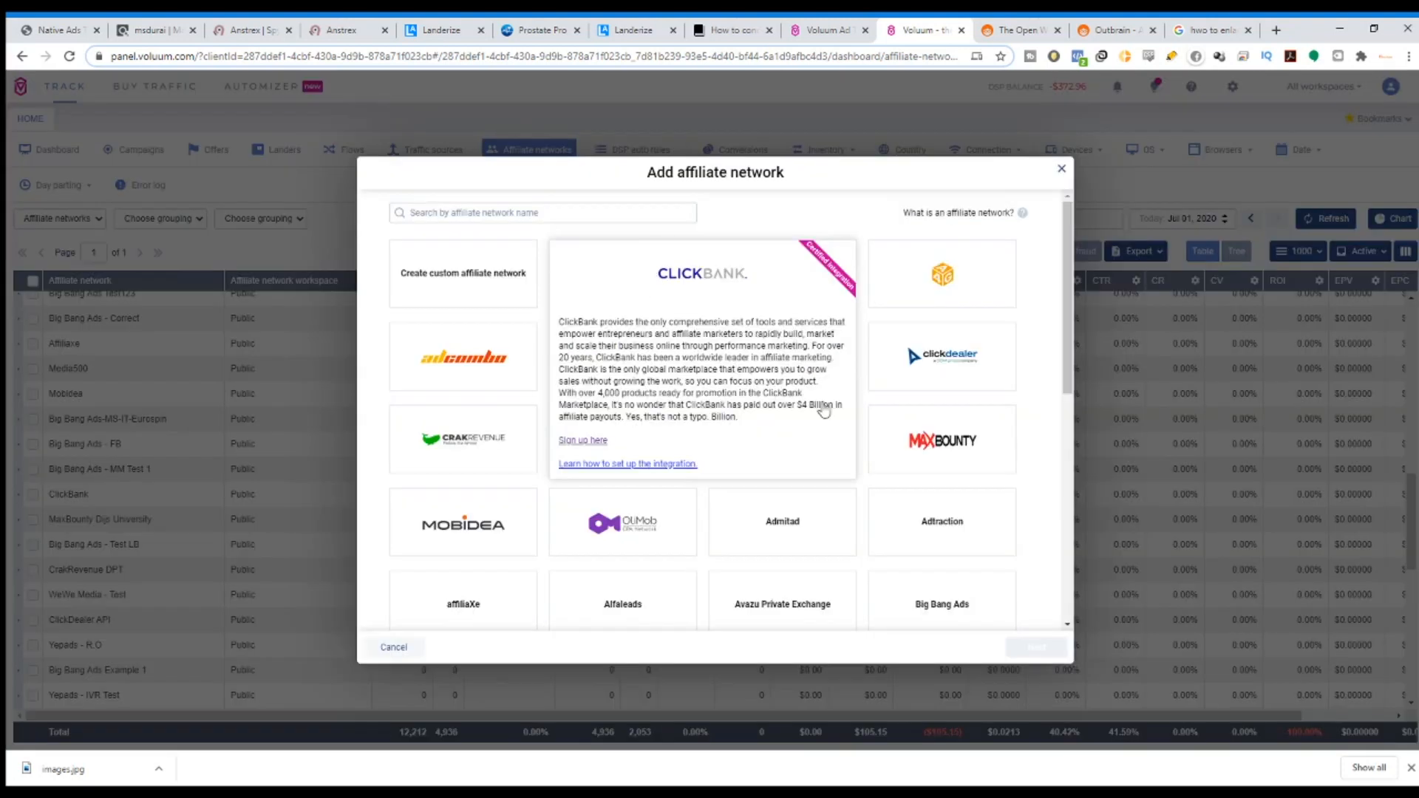
pyautogui.moveTo(1077, 326); pyautogui.dragTo(1077, 358)
pyautogui.moveTo(916, 372)
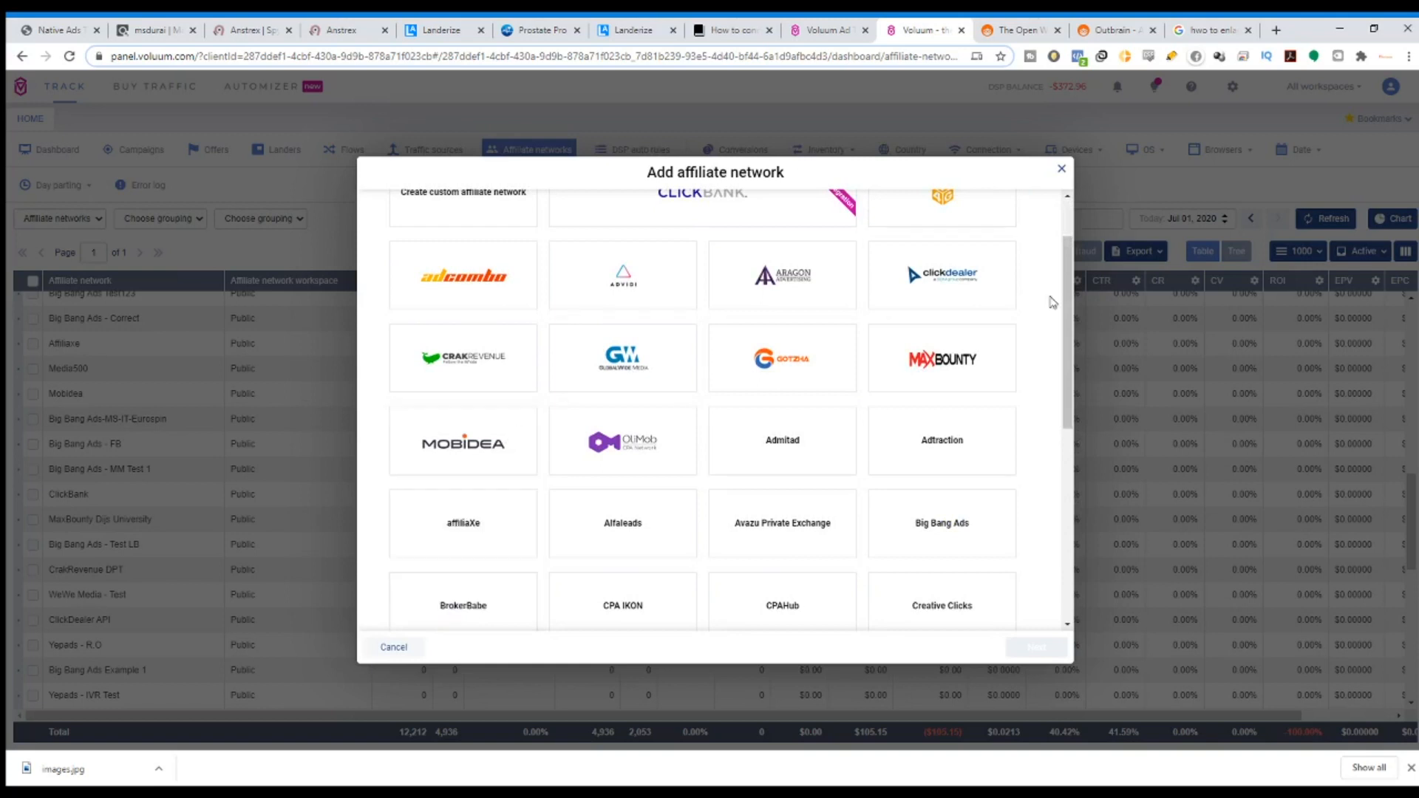
pyautogui.click(948, 288)
pyautogui.click(1025, 651)
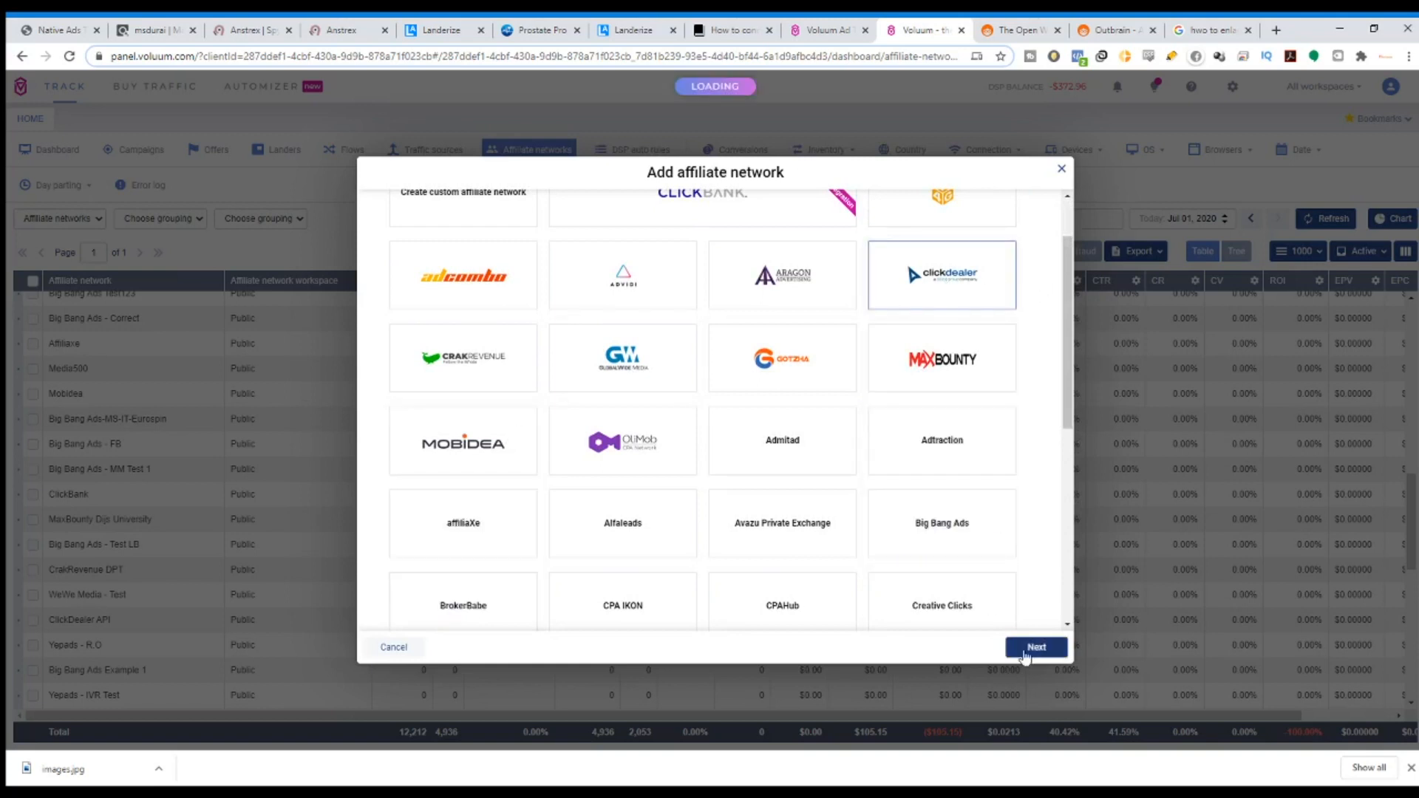
pyautogui.scroll(-3, 969, 634)
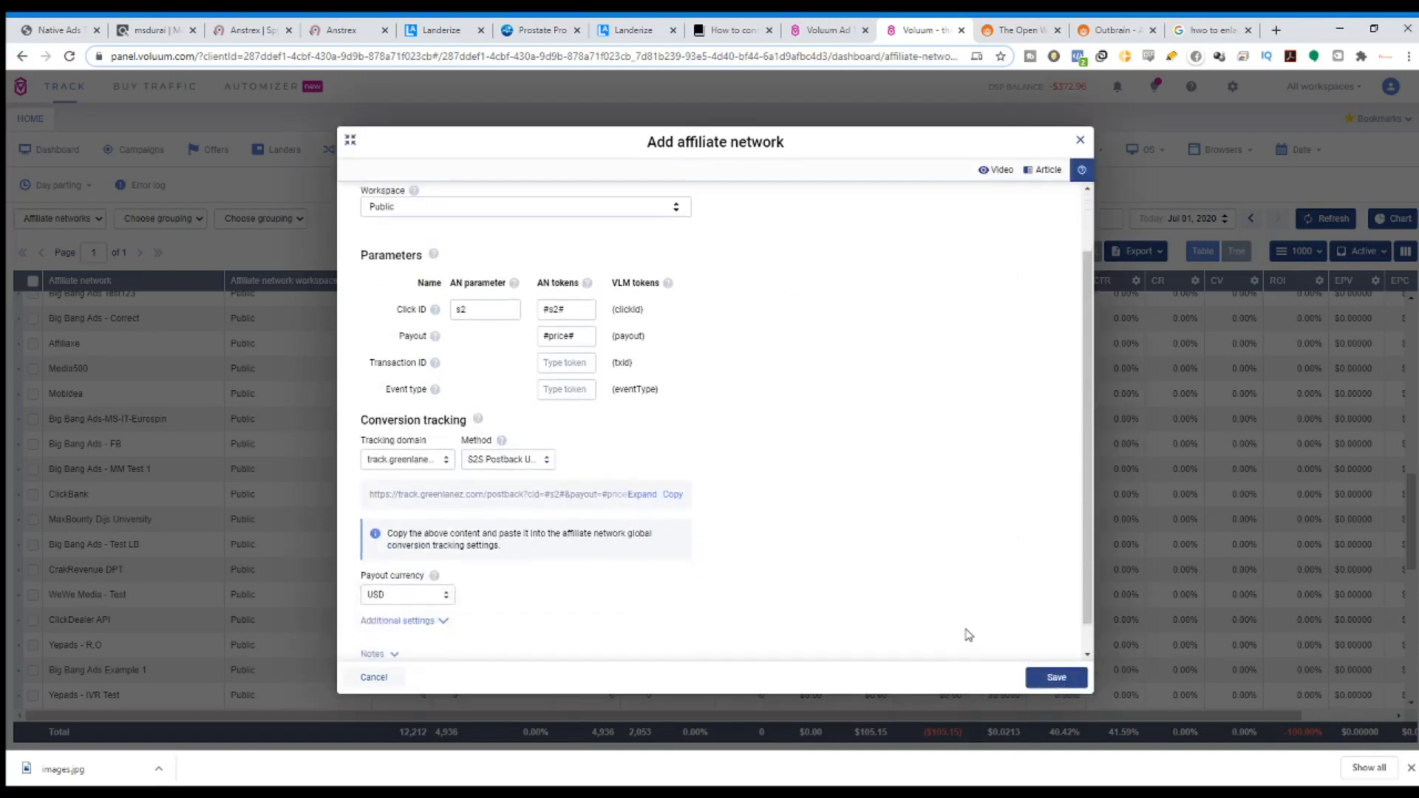
pyautogui.click(1079, 141)
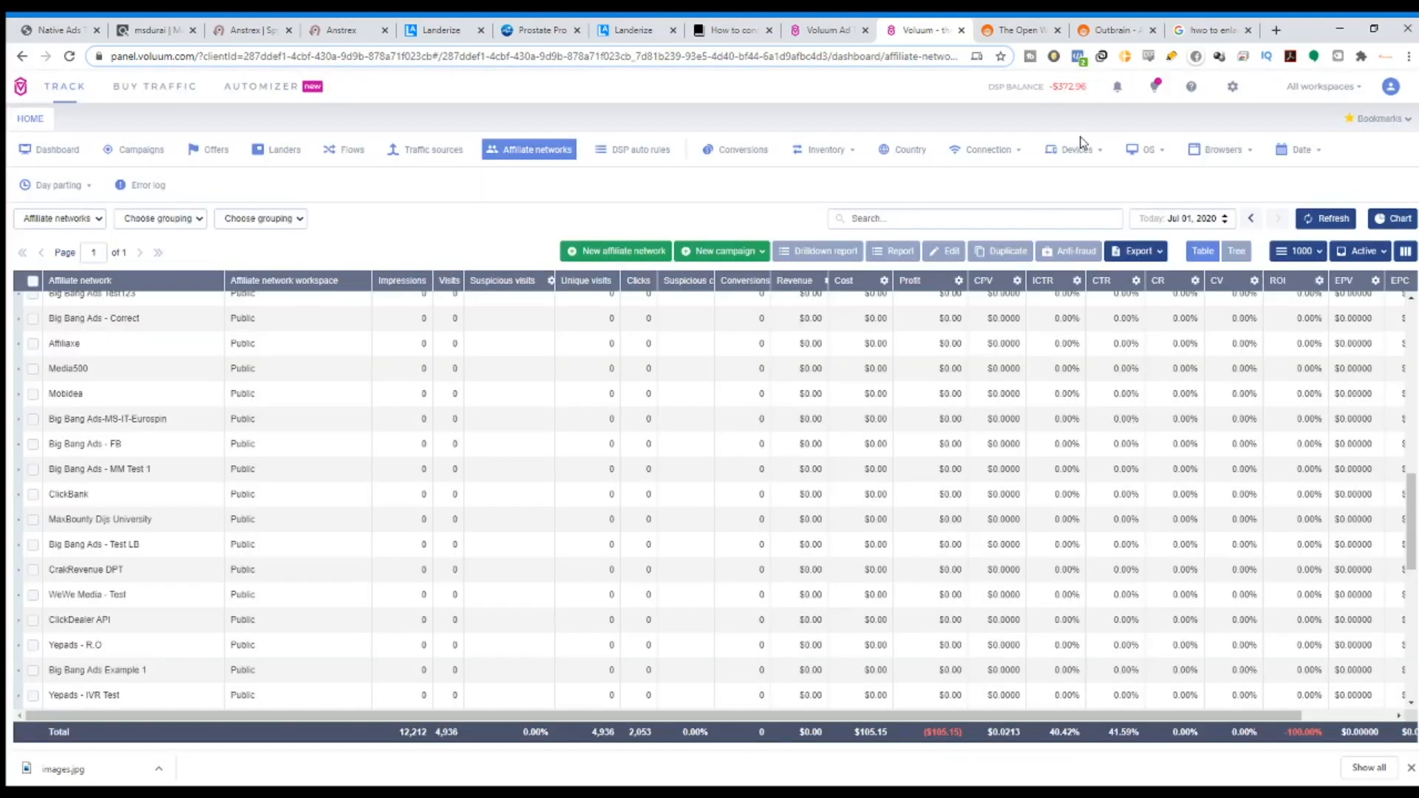
# Draft a new AdOperator traffic source and close the form without saving.
pyautogui.click(424, 155)
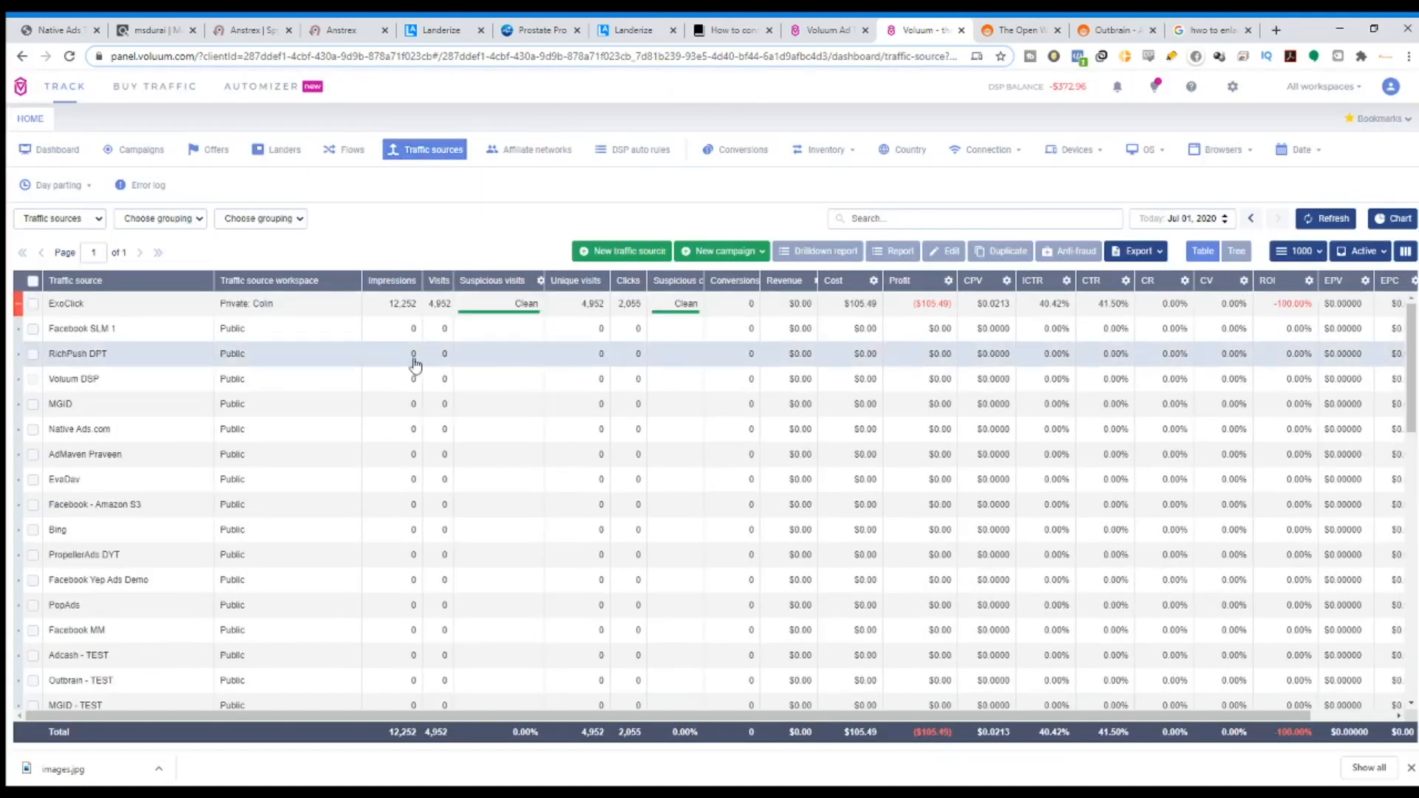
pyautogui.scroll(-10, 252, 403)
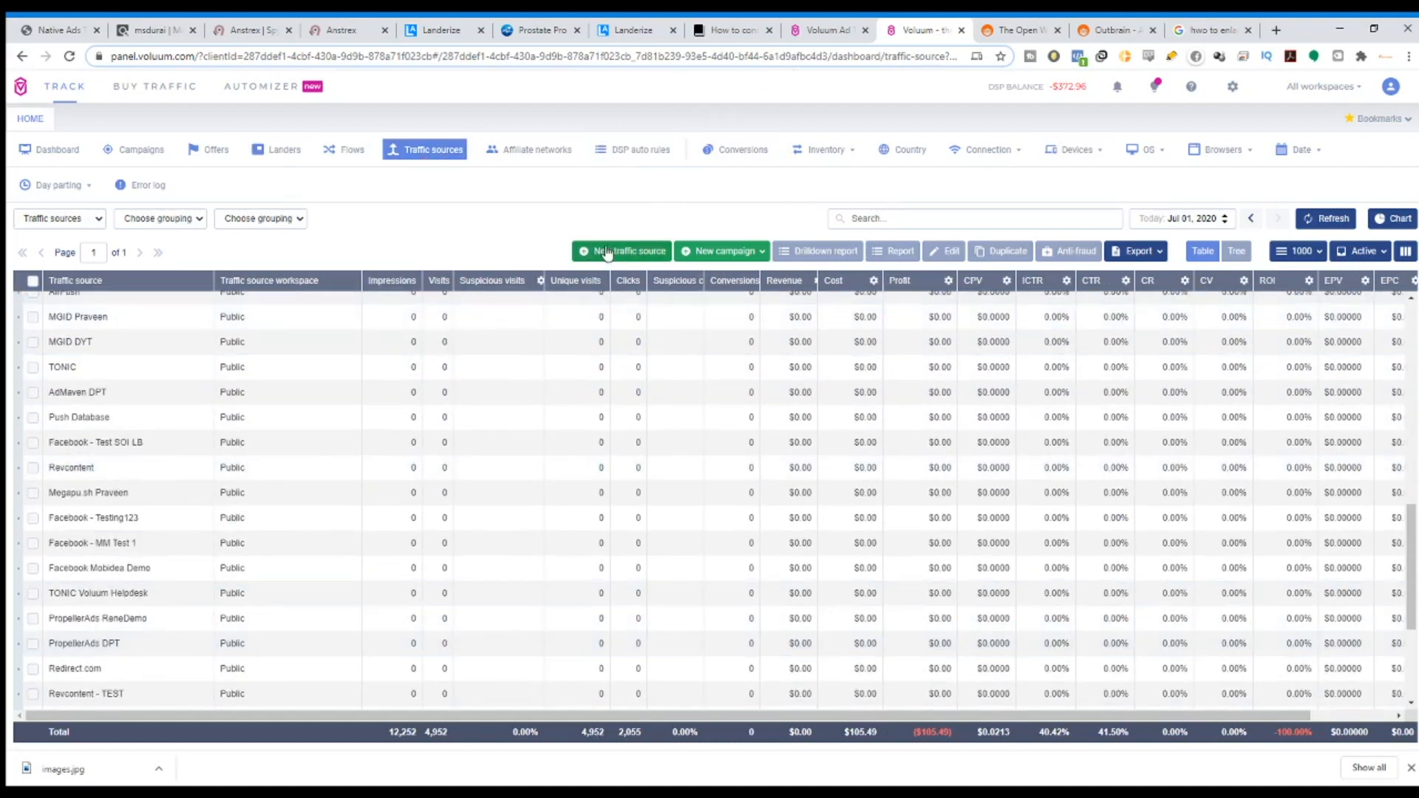
pyautogui.click(606, 252)
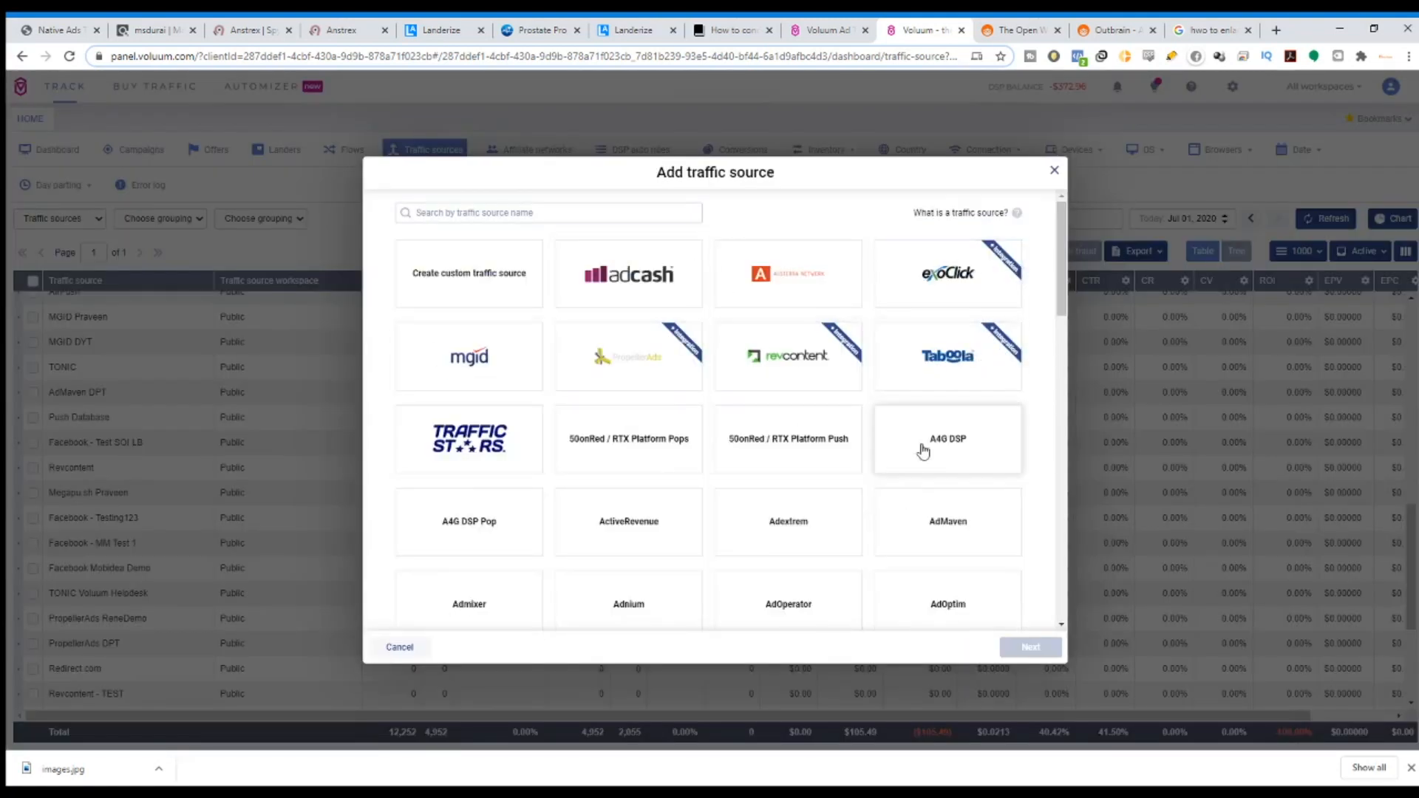
pyautogui.scroll(-3, 624, 576)
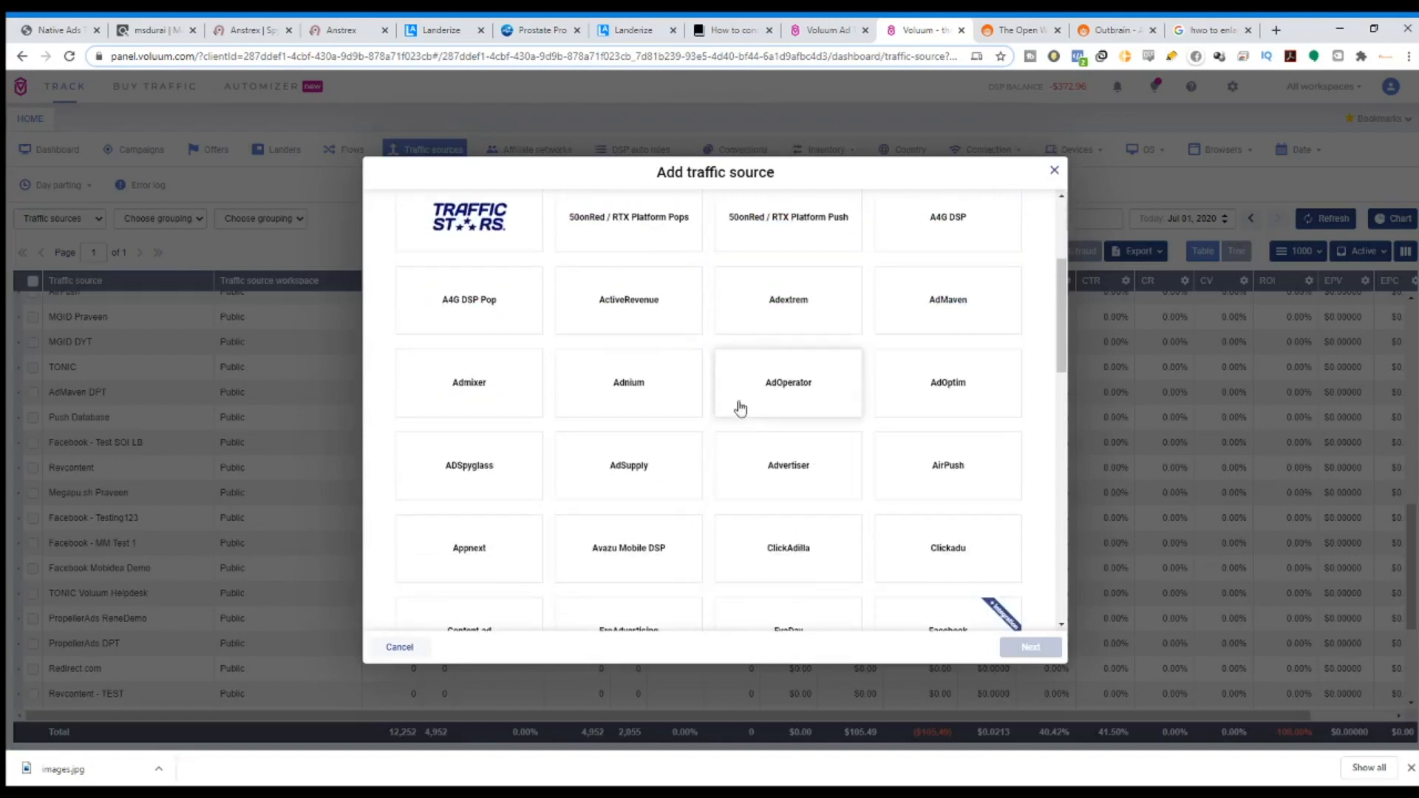
pyautogui.click(753, 375)
pyautogui.click(1015, 650)
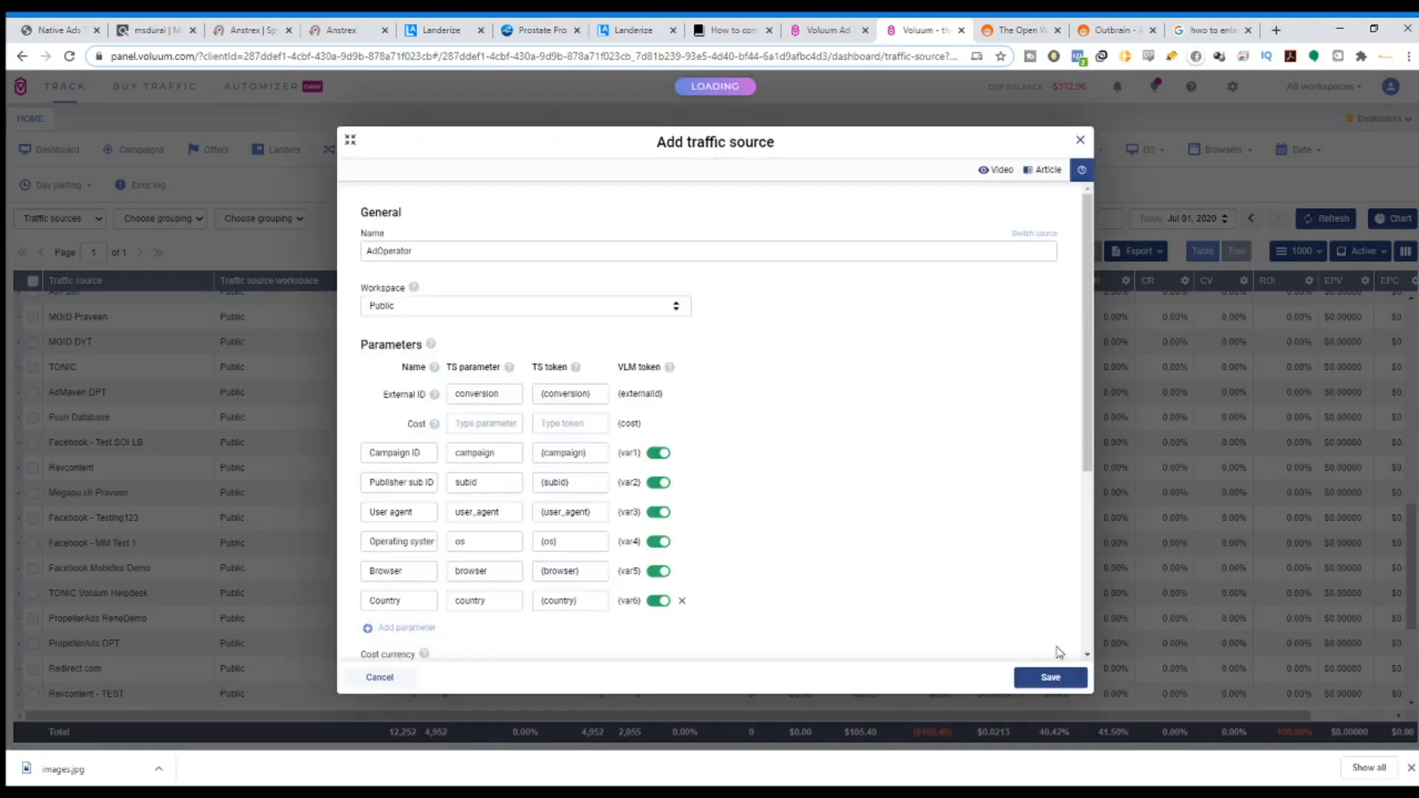
pyautogui.click(1080, 140)
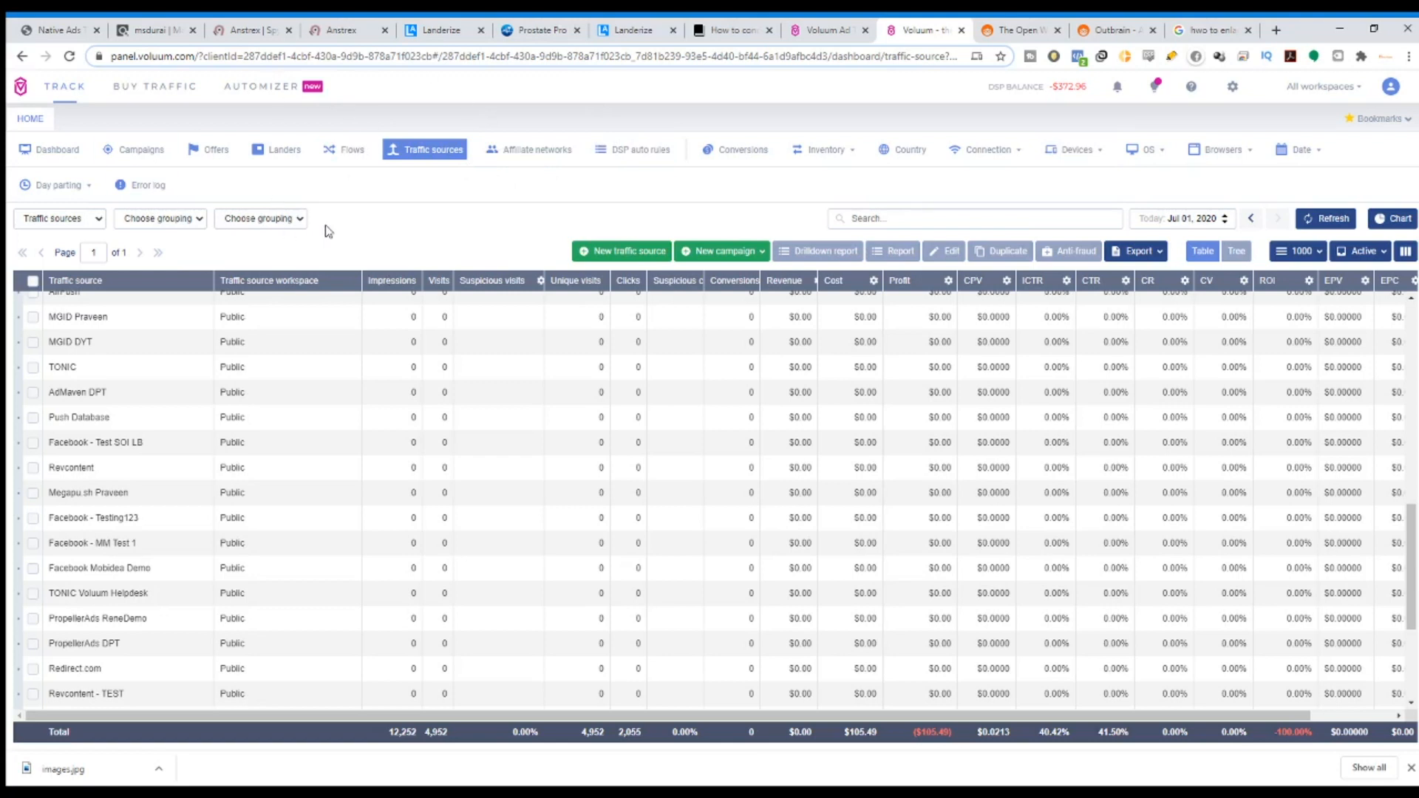
# Glance through the ClickBank, Landerize and Outbrain tabs before returning to Voluum.
pyautogui.click(154, 30)
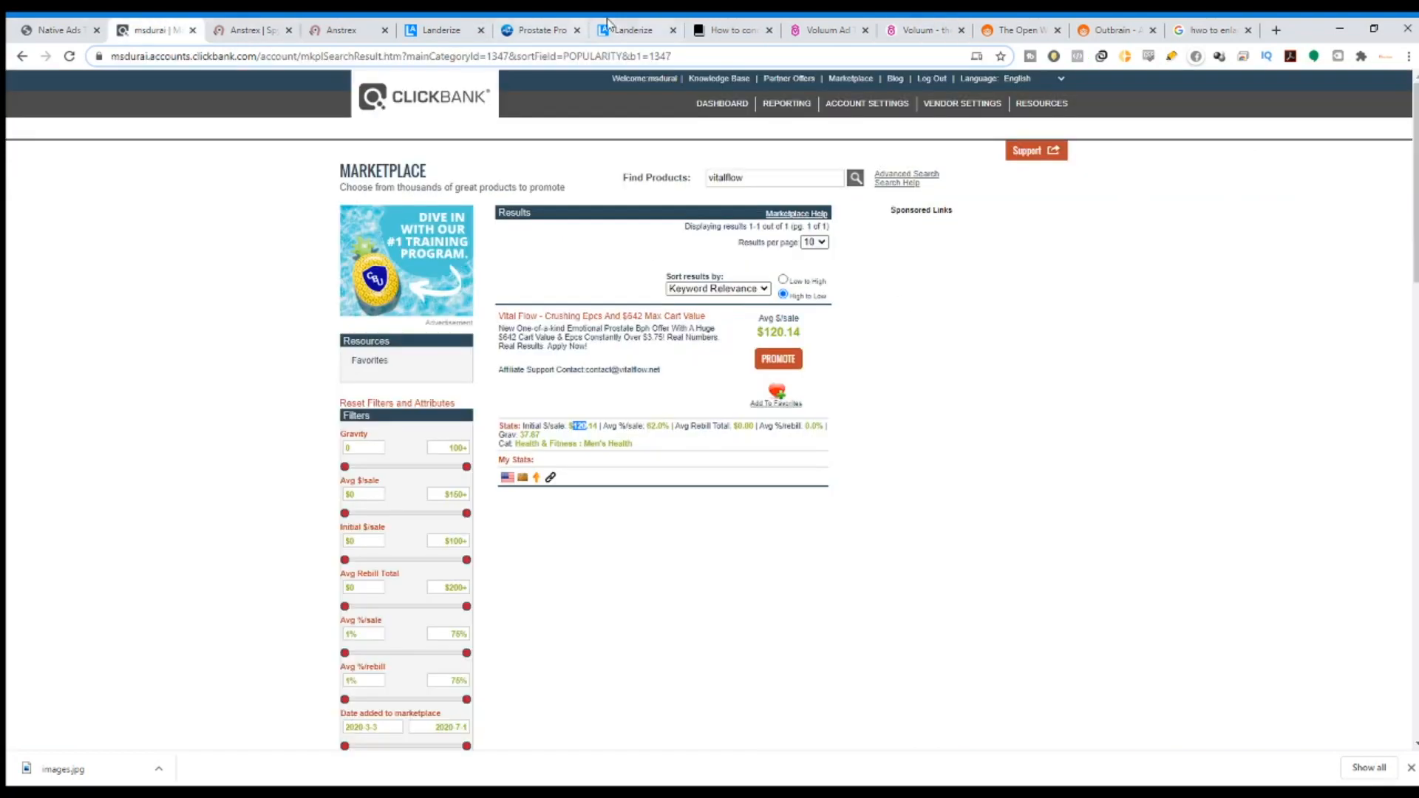
pyautogui.click(632, 29)
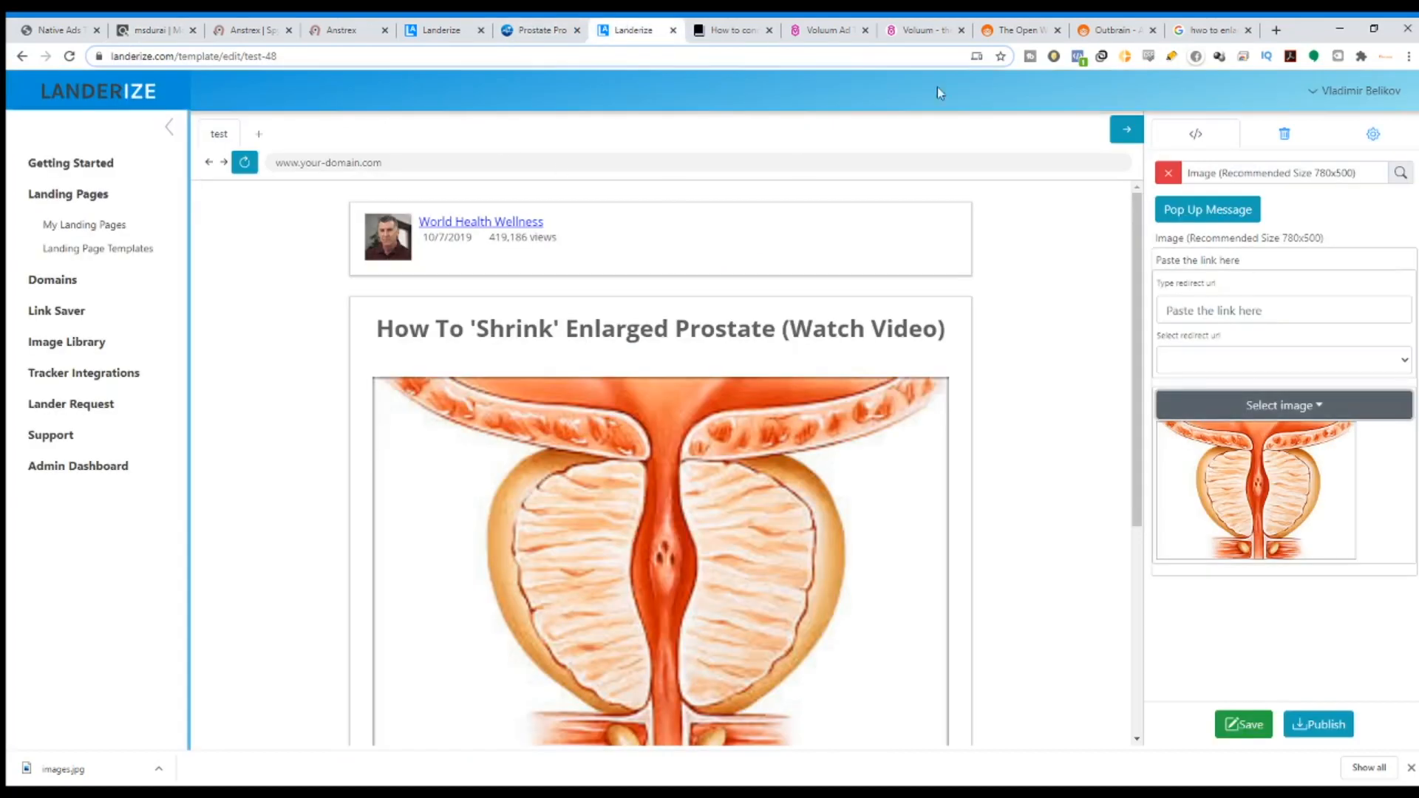
pyautogui.click(924, 29)
pyautogui.click(1038, 26)
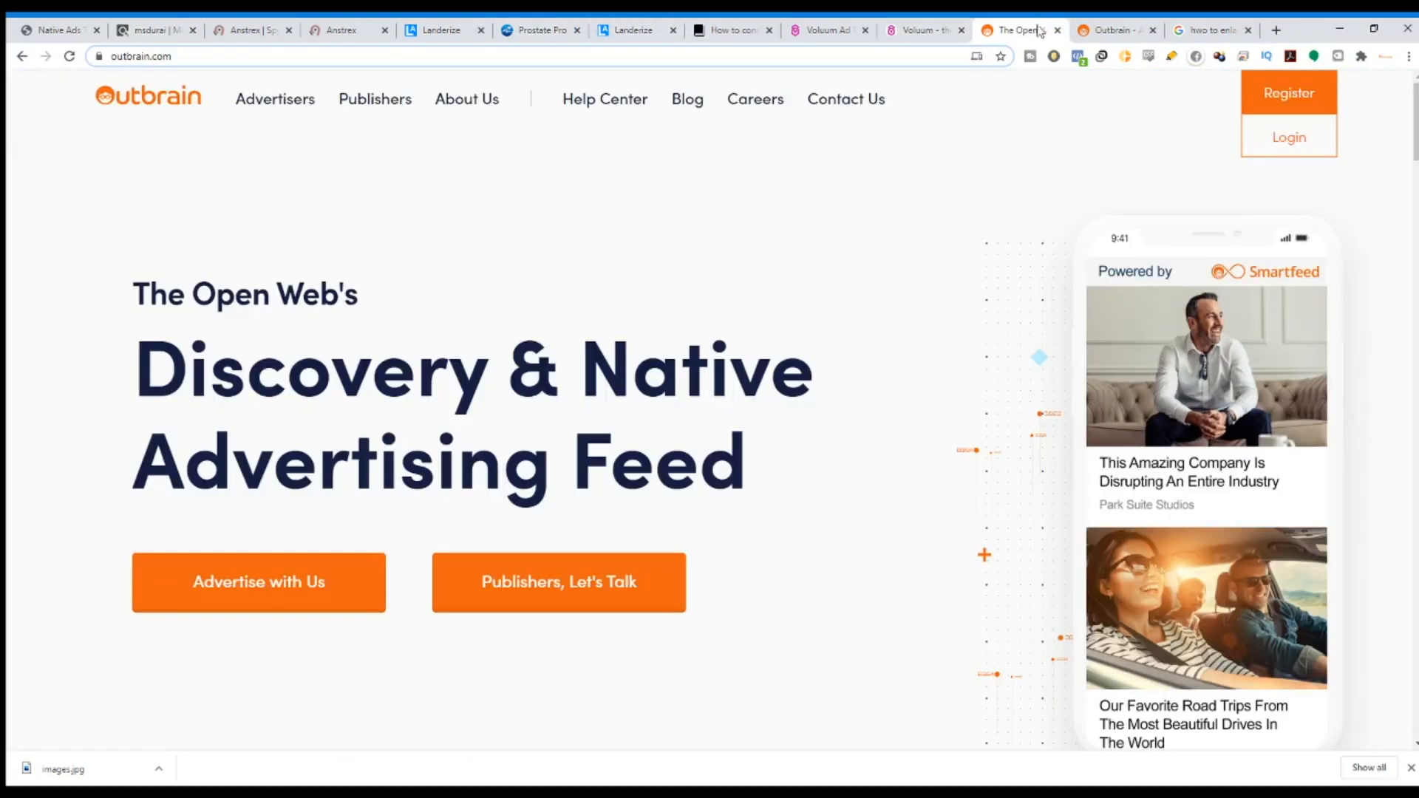
pyautogui.click(923, 30)
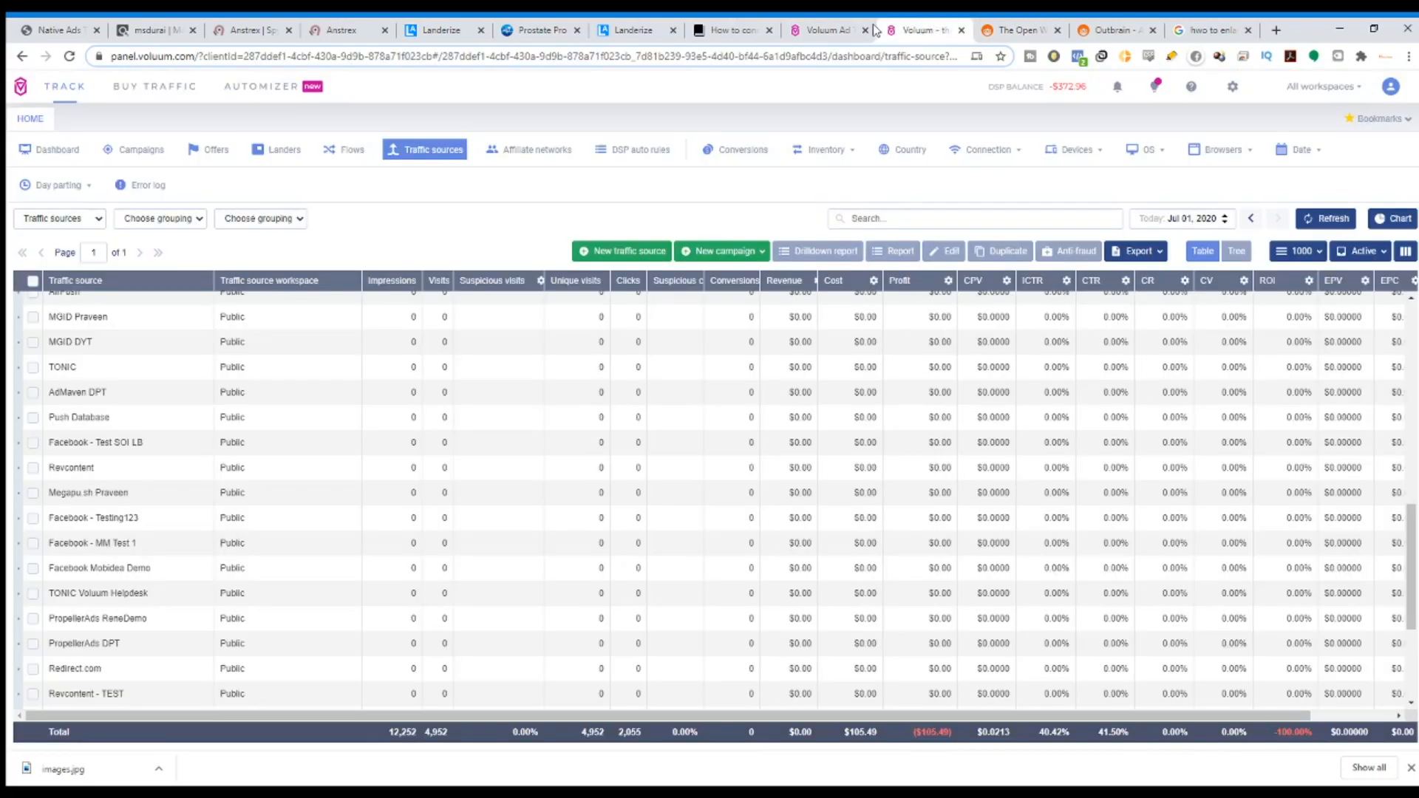
# Flip through Voluum's Offers, Landers and Campaigns lists, ending on Offers.
pyautogui.click(227, 158)
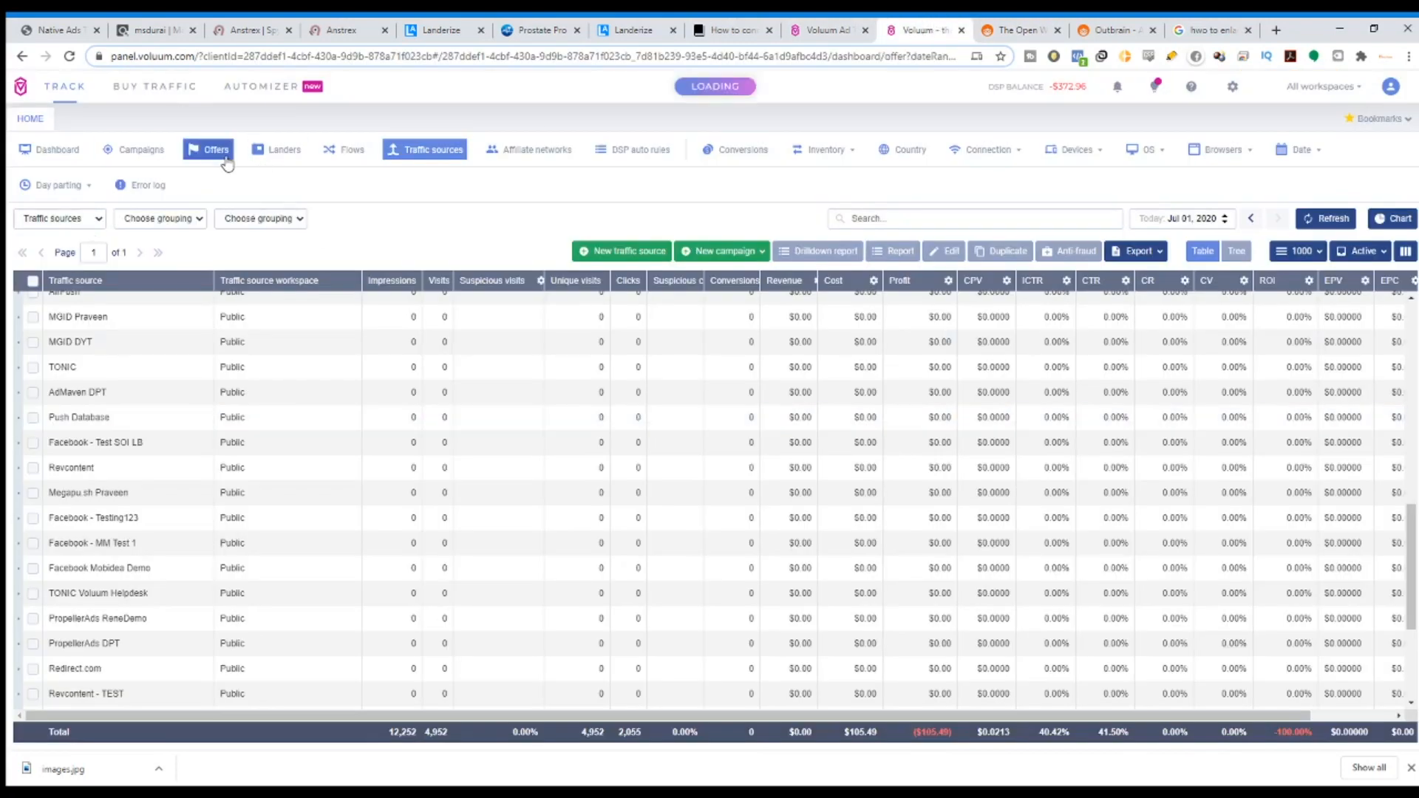
pyautogui.click(267, 159)
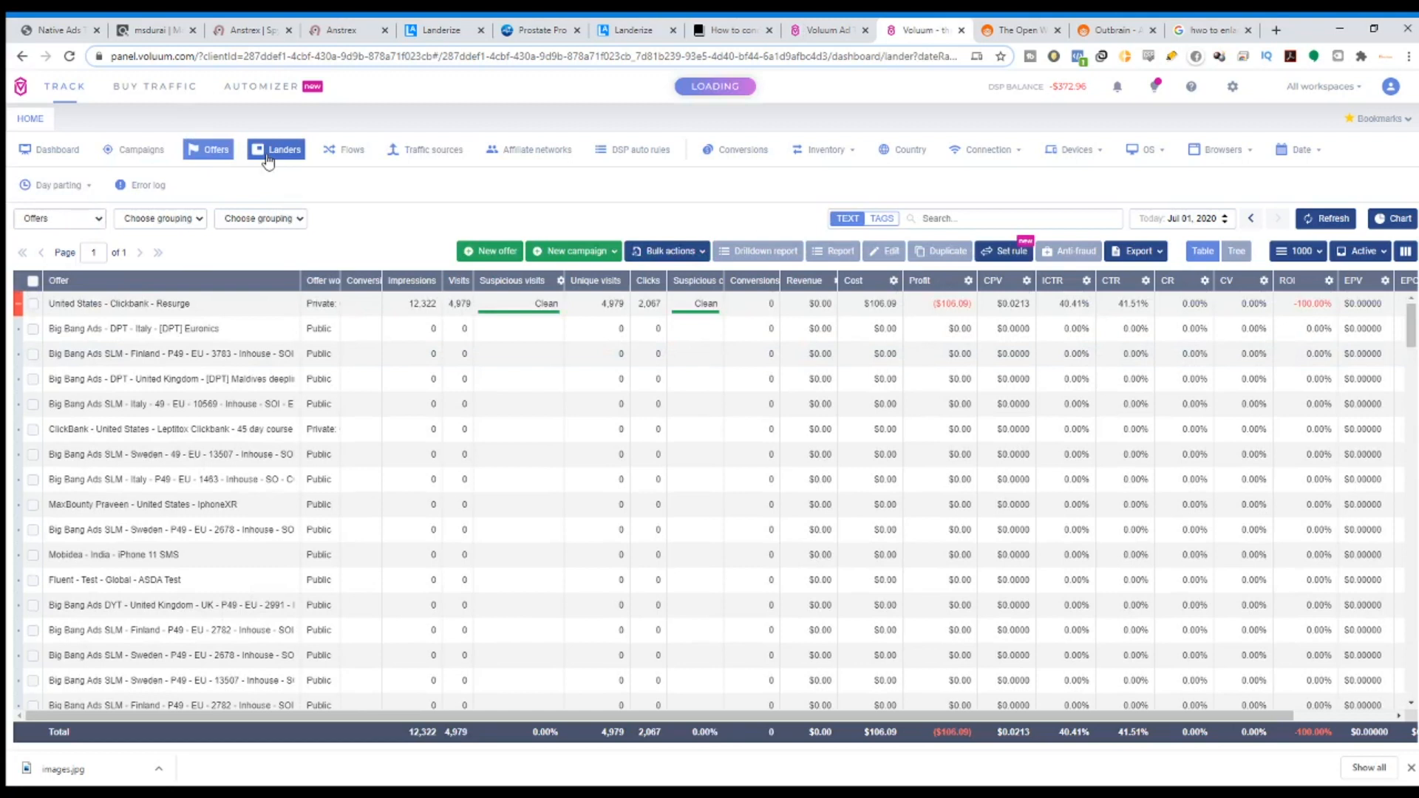
pyautogui.click(149, 154)
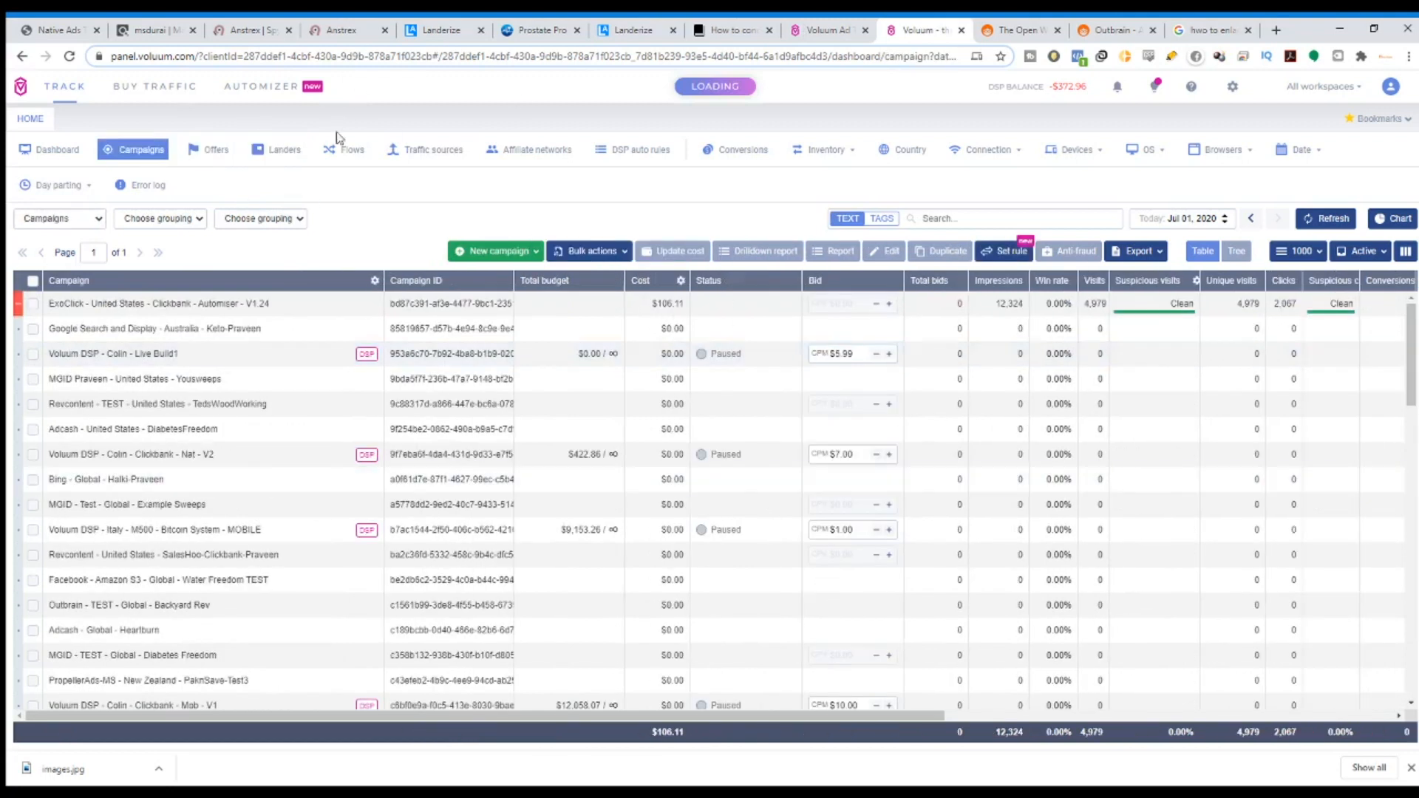
pyautogui.click(209, 148)
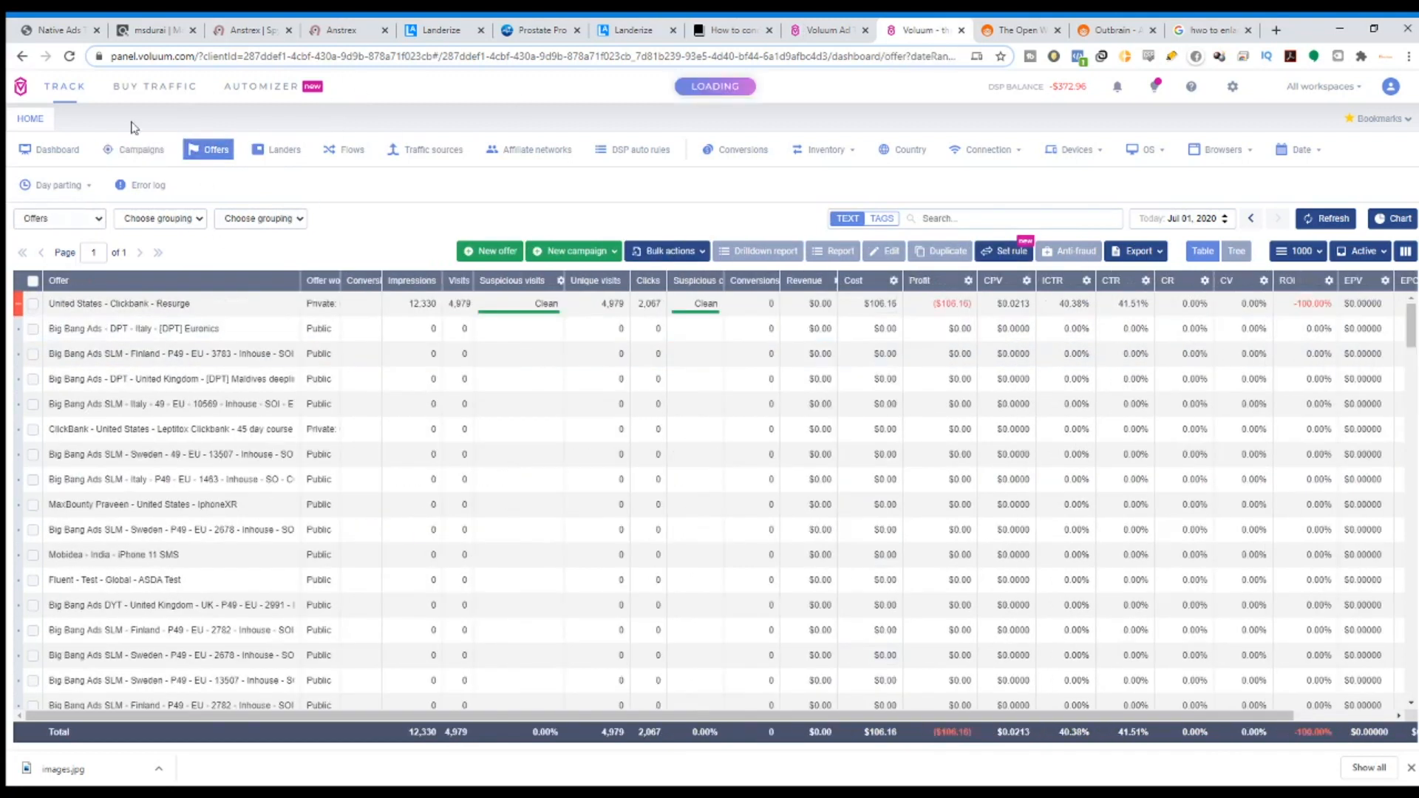
# Start a new offer and set ClickBank as its affiliate network.
pyautogui.click(496, 253)
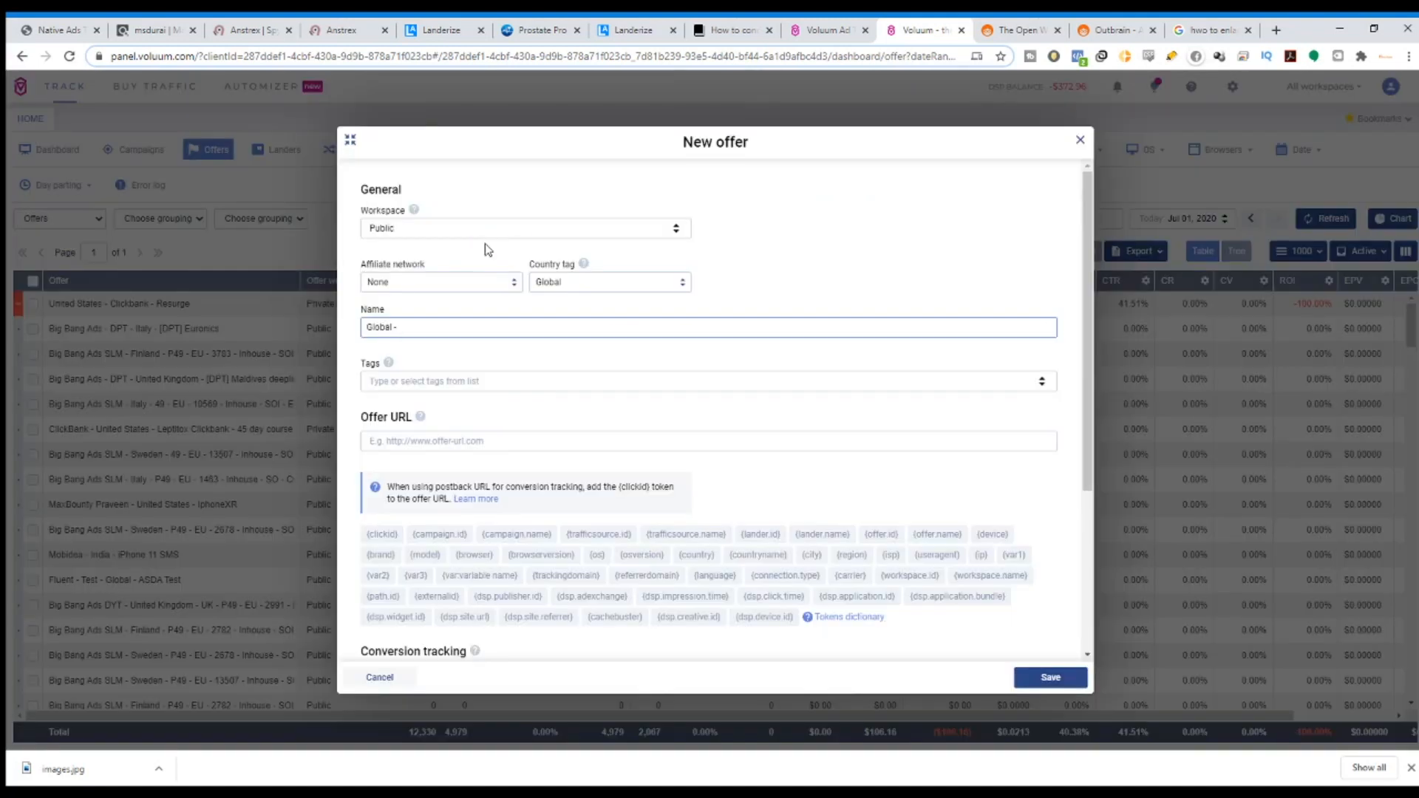
pyautogui.moveTo(380, 212); pyautogui.dragTo(403, 213)
pyautogui.moveTo(369, 264); pyautogui.dragTo(576, 264)
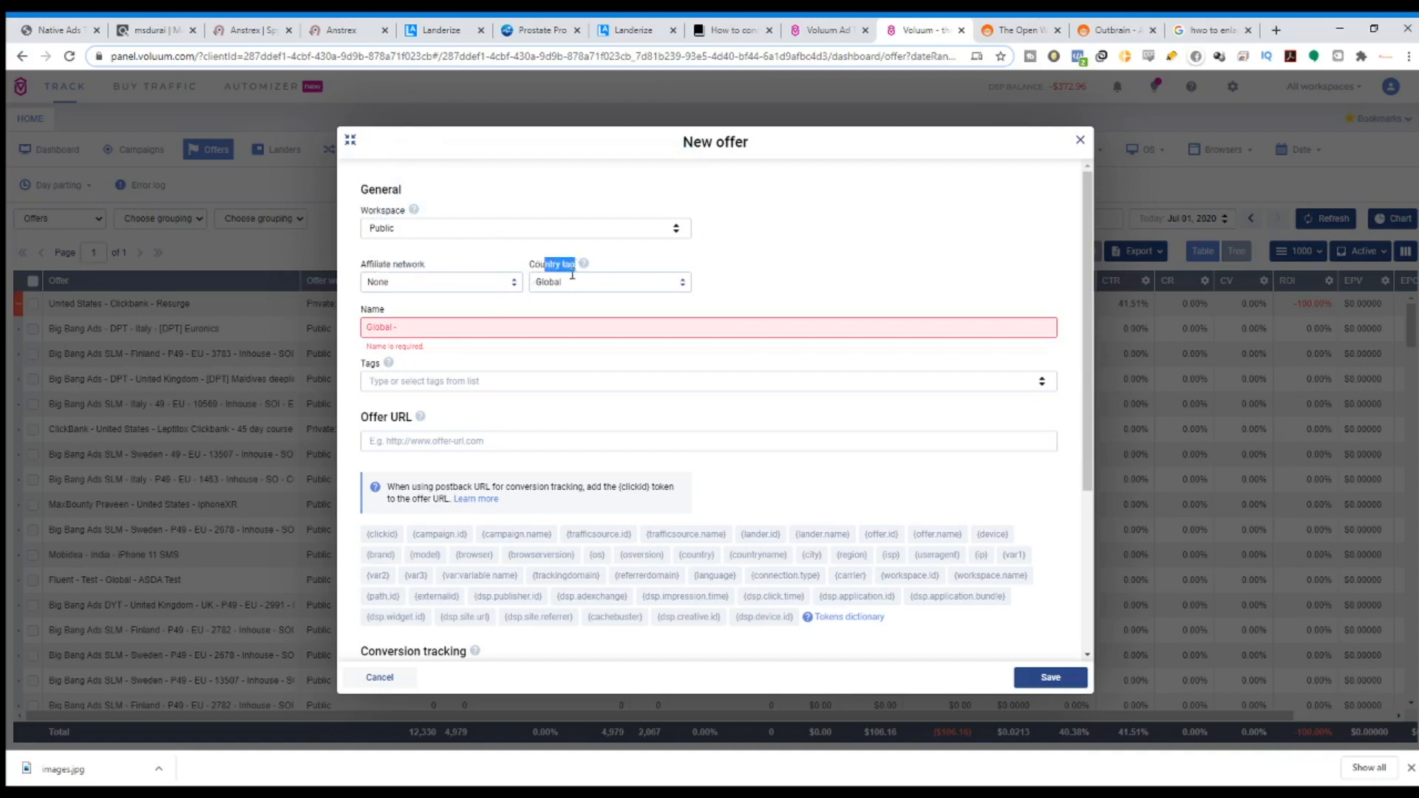
pyautogui.click(473, 320)
pyautogui.moveTo(361, 416); pyautogui.dragTo(399, 418)
pyautogui.click(480, 440)
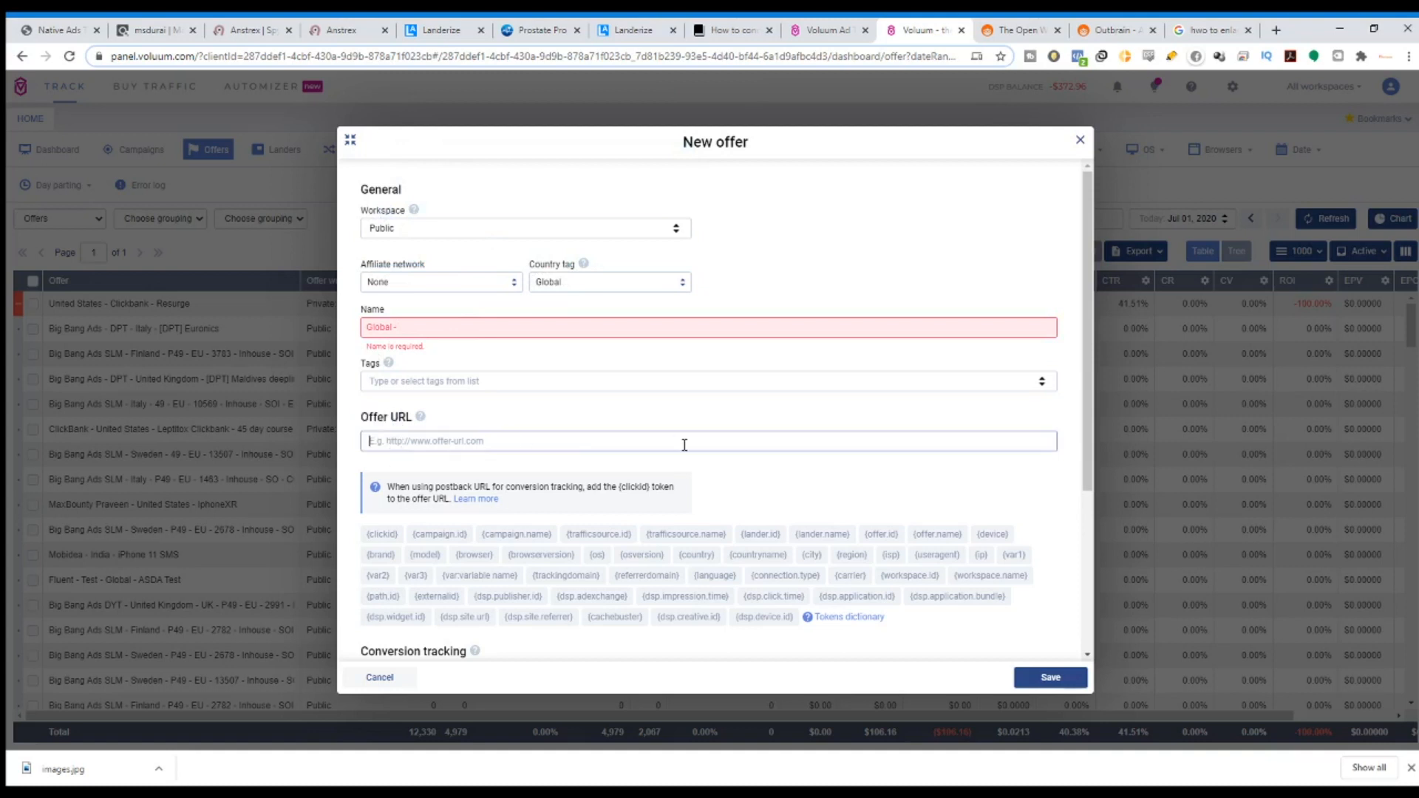
pyautogui.click(508, 281)
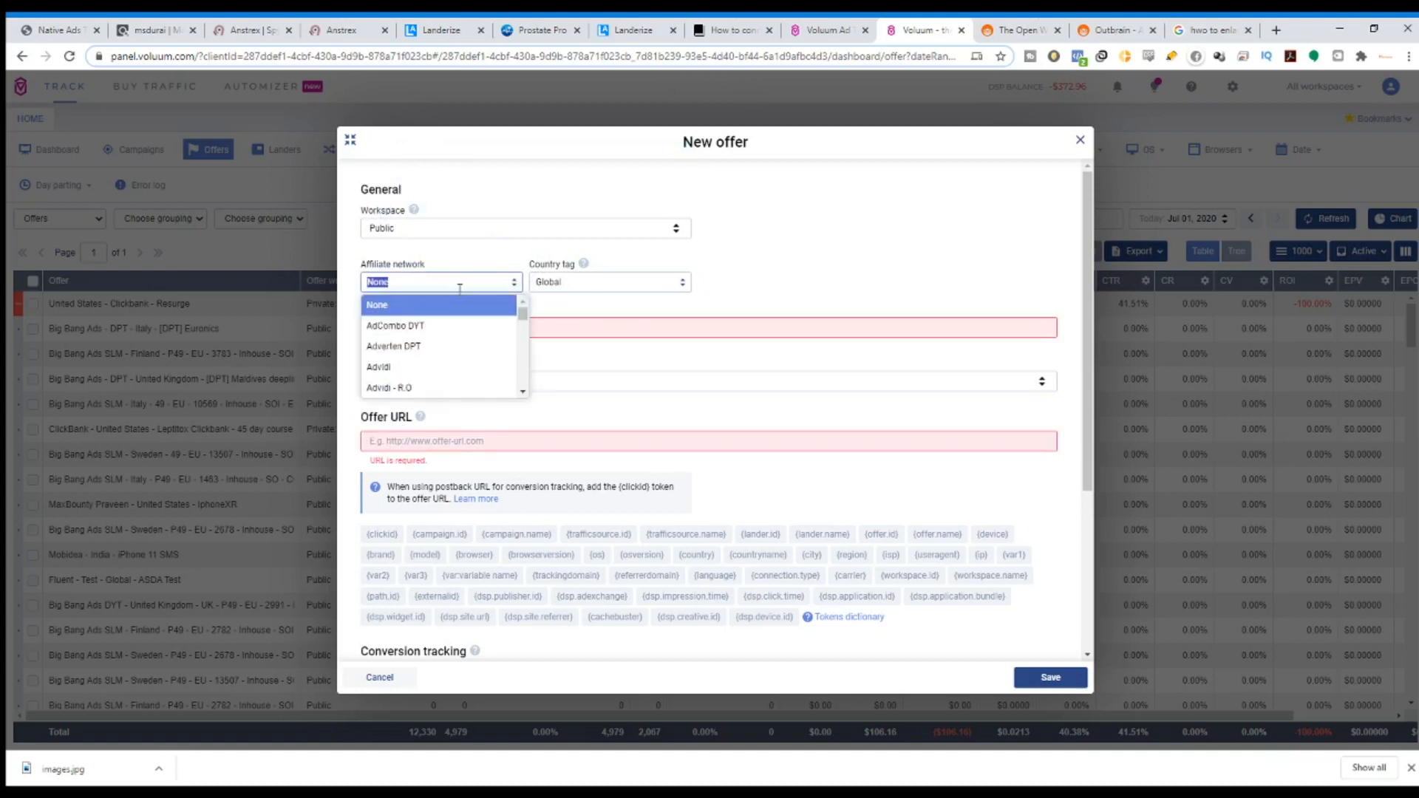
pyautogui.write('clickba')
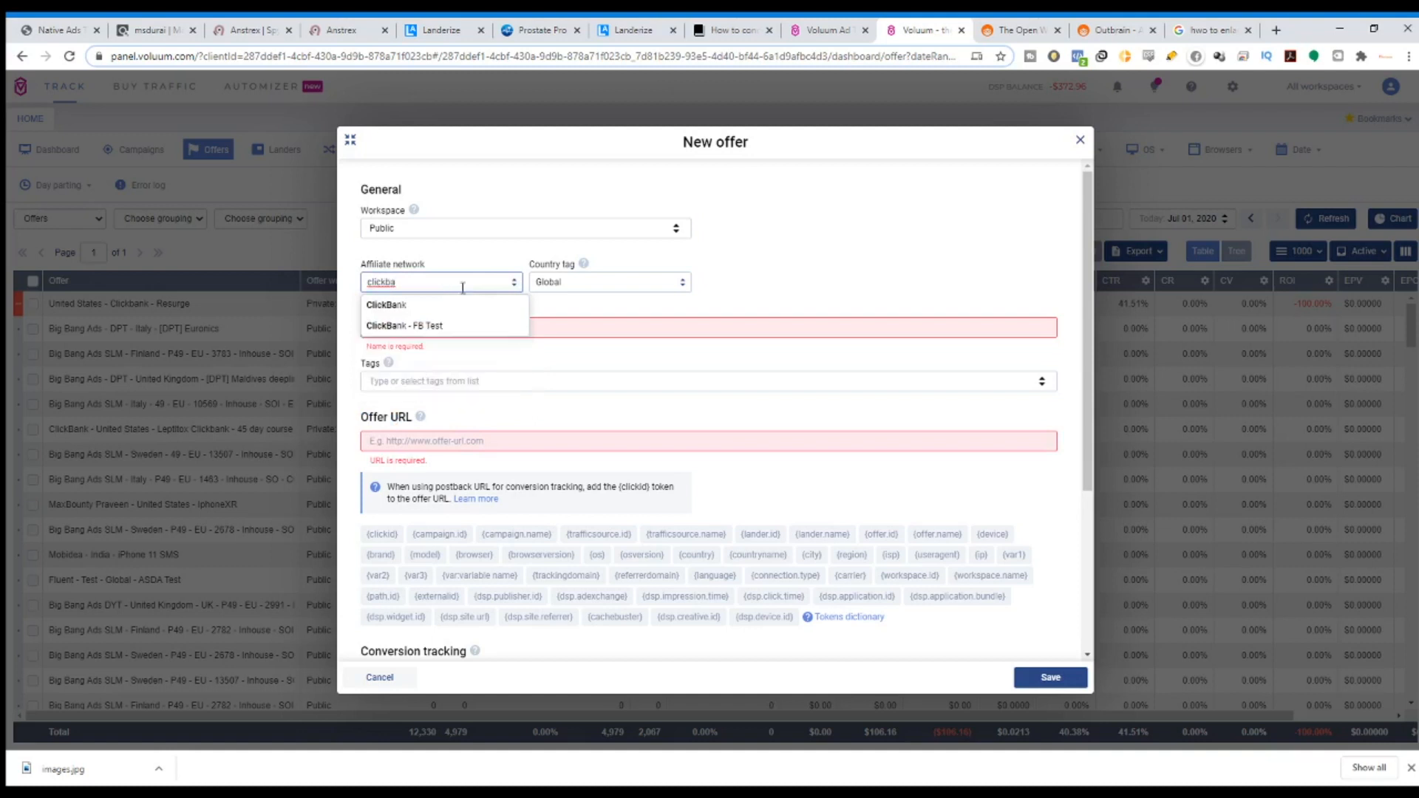
pyautogui.click(432, 309)
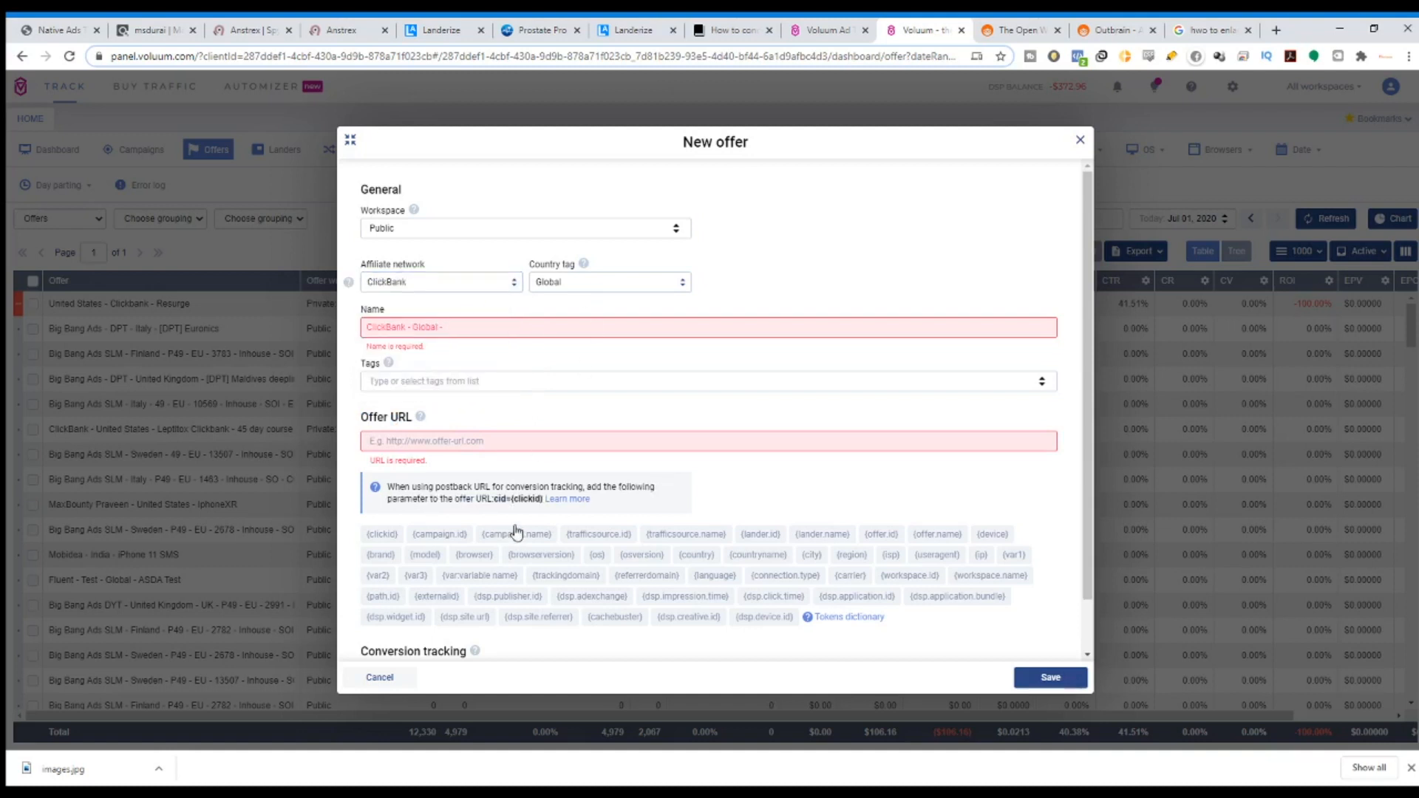
# Paste the ClickBank hop link as the offer URL and append cid={clickid}.
pyautogui.moveTo(497, 501); pyautogui.dragTo(540, 504)
pyautogui.click(152, 29)
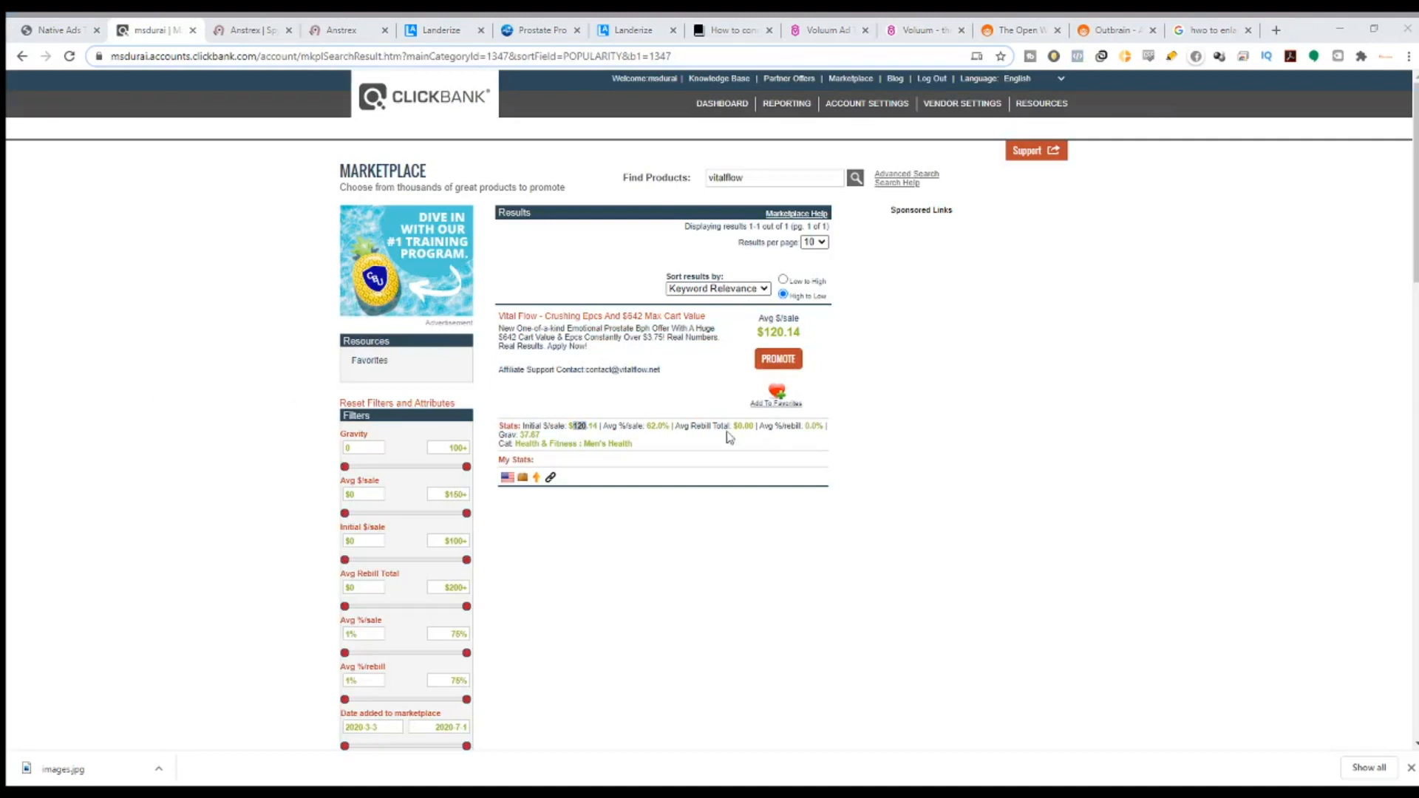
pyautogui.click(916, 30)
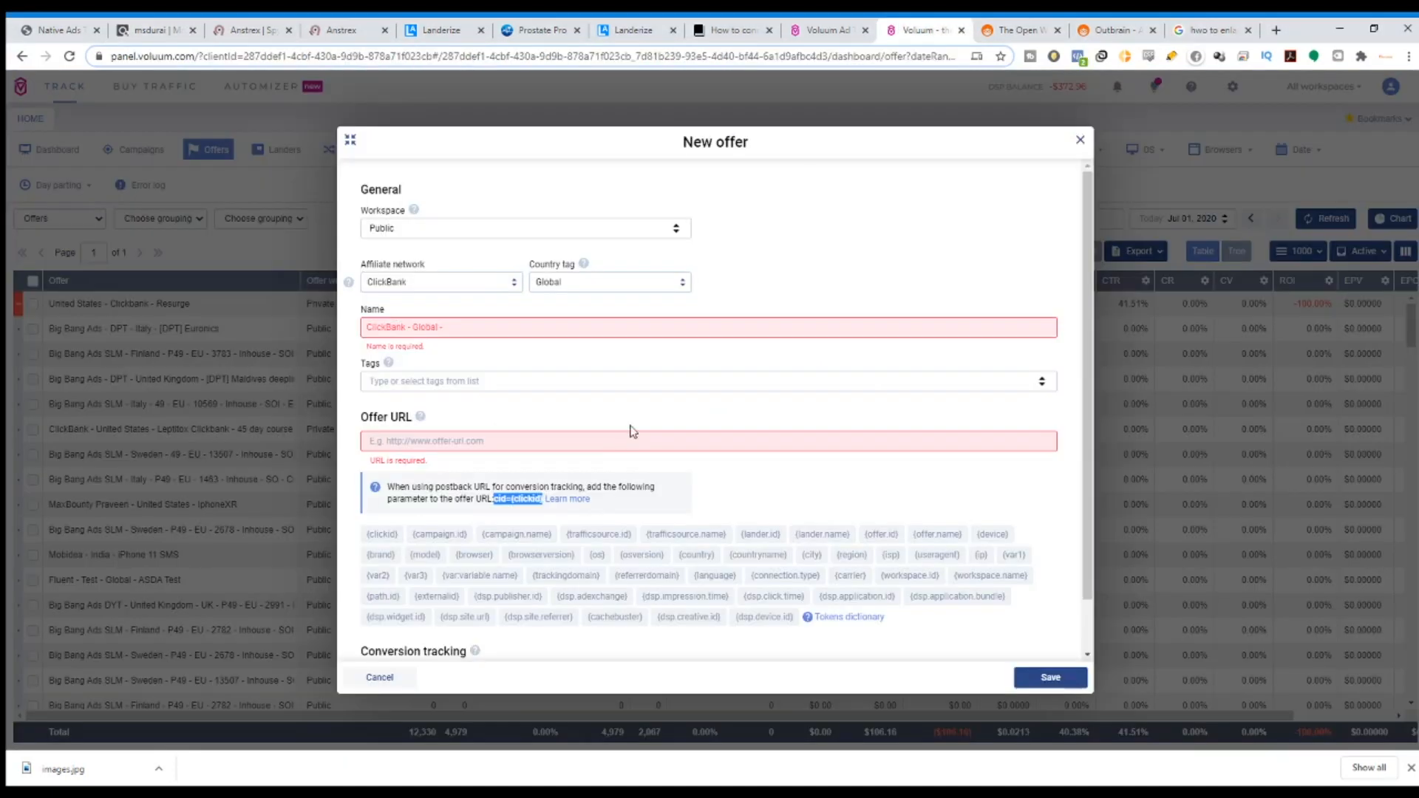
pyautogui.click(627, 439)
pyautogui.write('https://e14cef7c2mh6bk60t6210ark4n.hop.clickbank.net/')
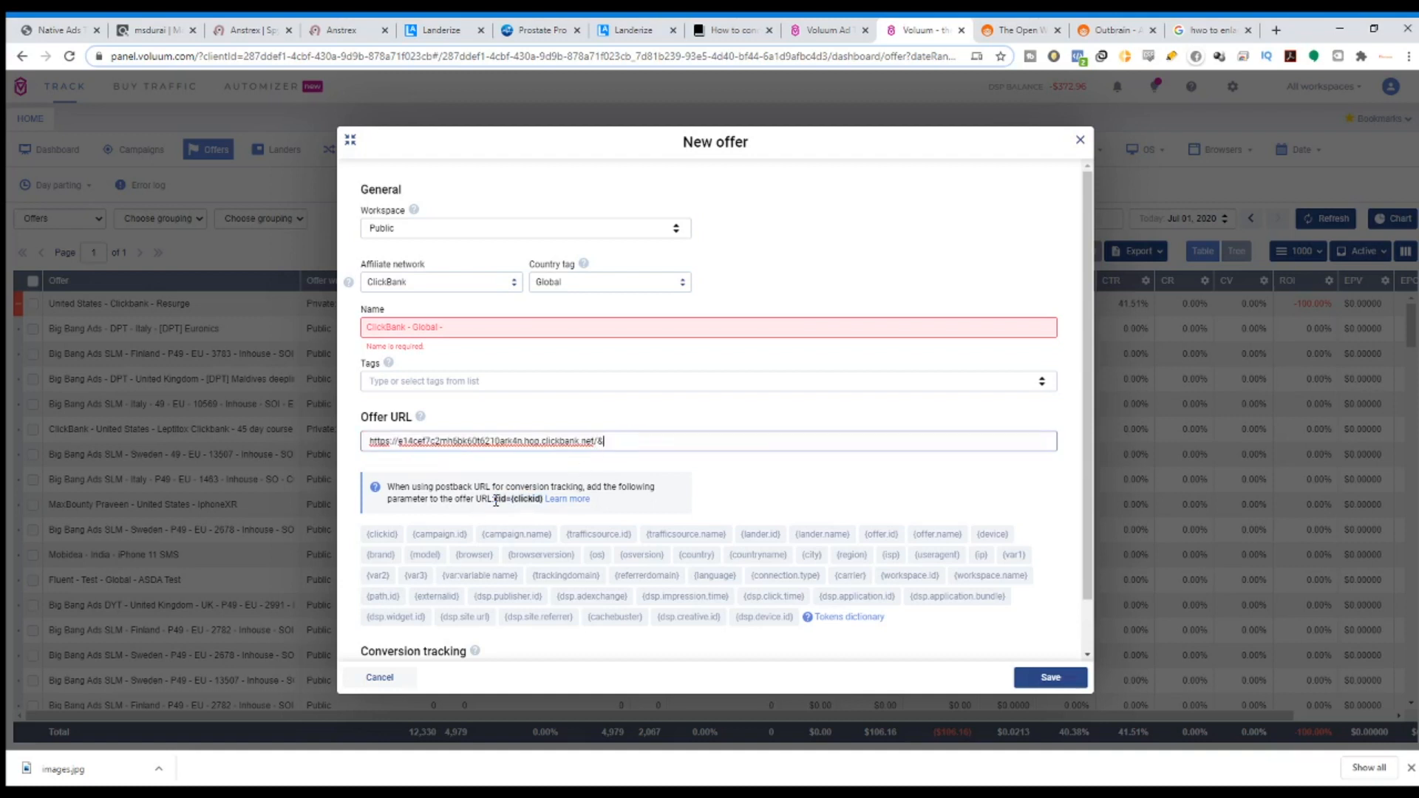
pyautogui.moveTo(493, 499); pyautogui.dragTo(540, 501)
pyautogui.hotkey('ctrl', 'c')
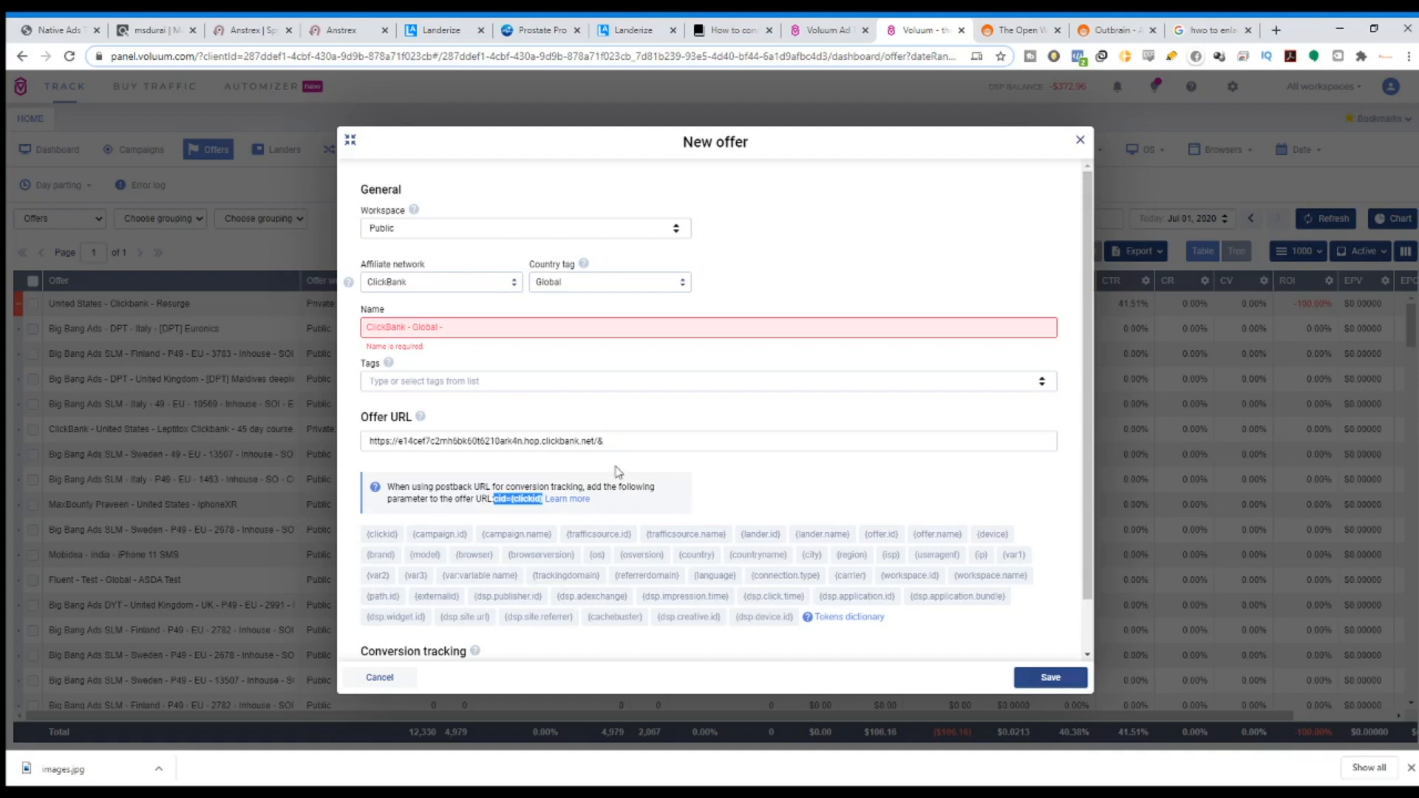
pyautogui.click(630, 440)
pyautogui.hotkey('ctrl', 'v')
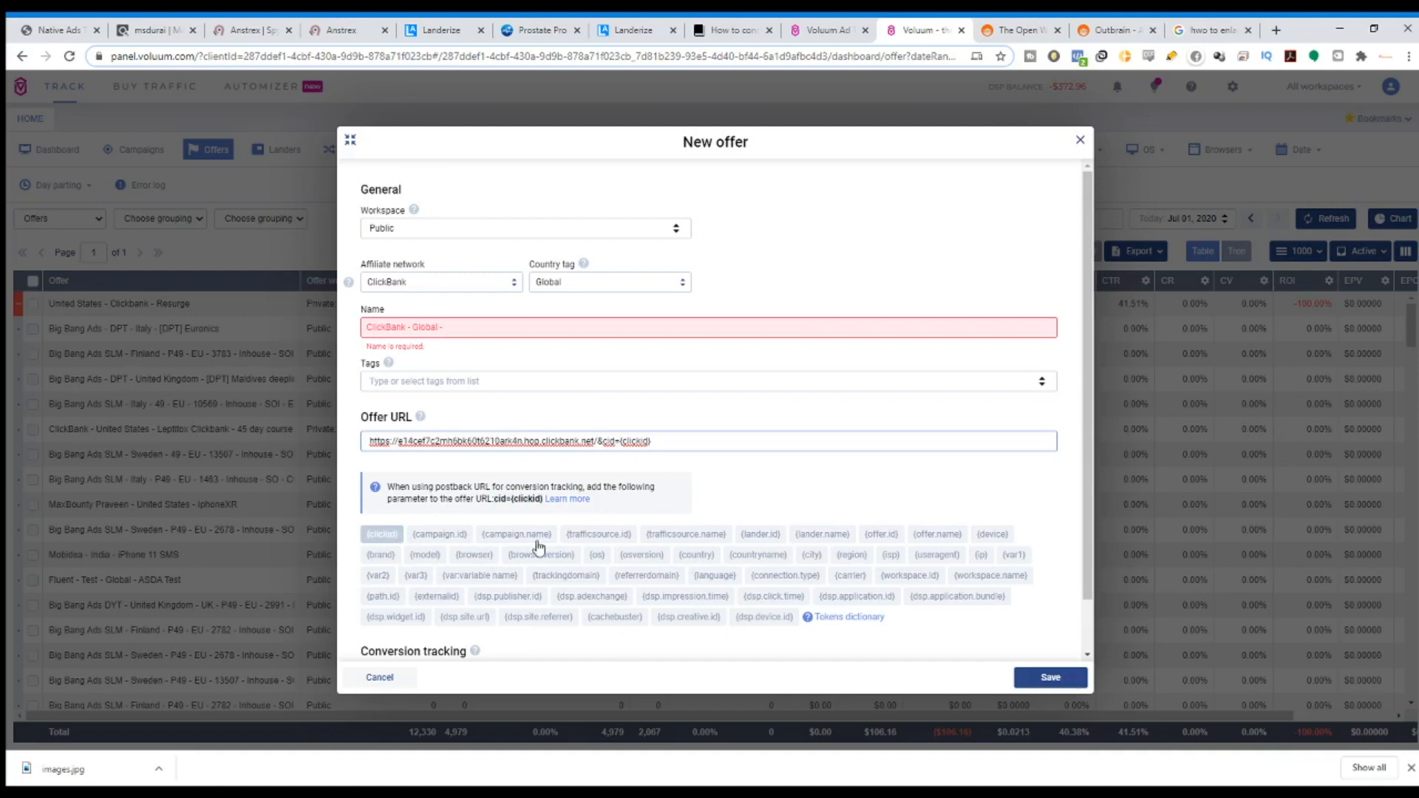
# Discard the unsaved offer and show the Landers list.
pyautogui.scroll(-2, 829, 257)
pyautogui.scroll(2, 677, 484)
pyautogui.click(1079, 140)
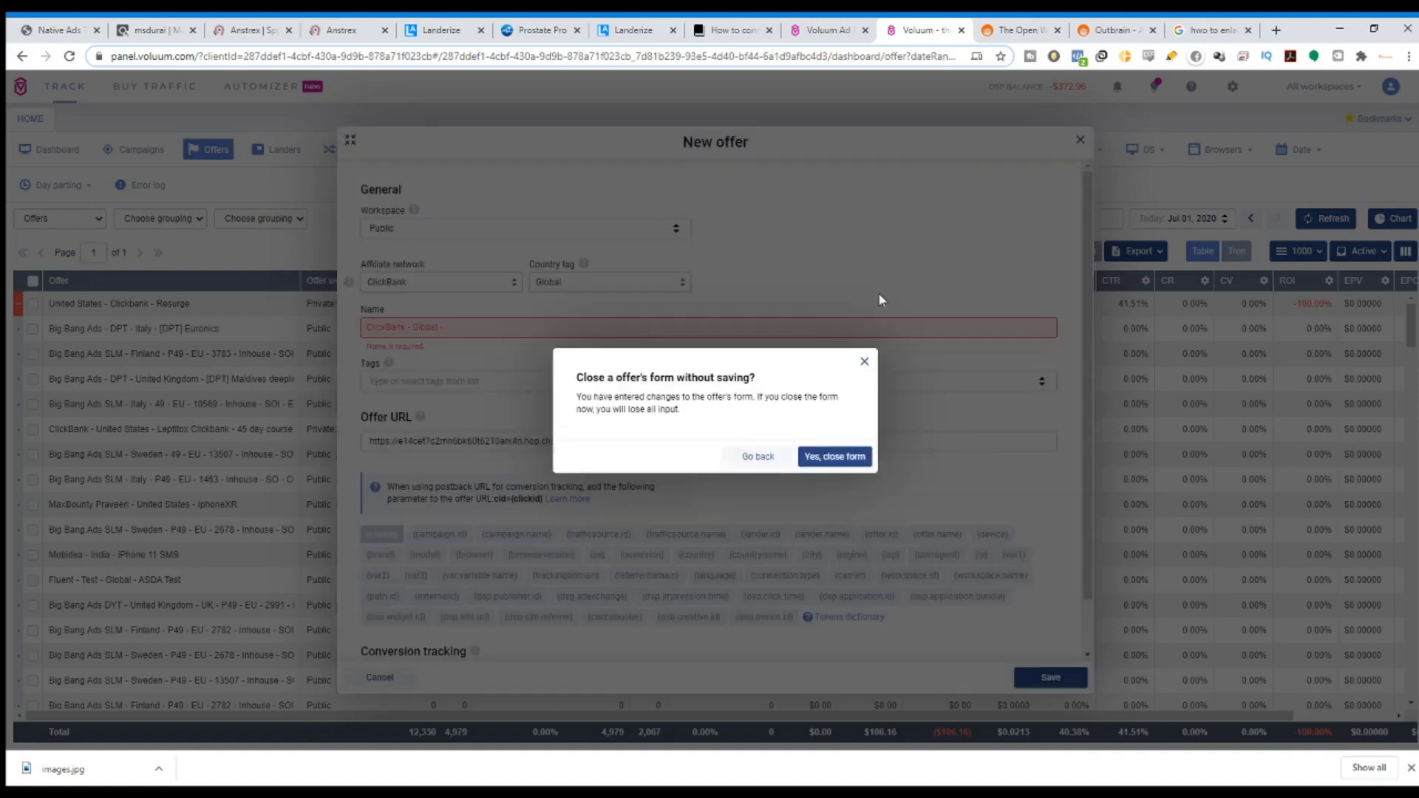
pyautogui.click(829, 457)
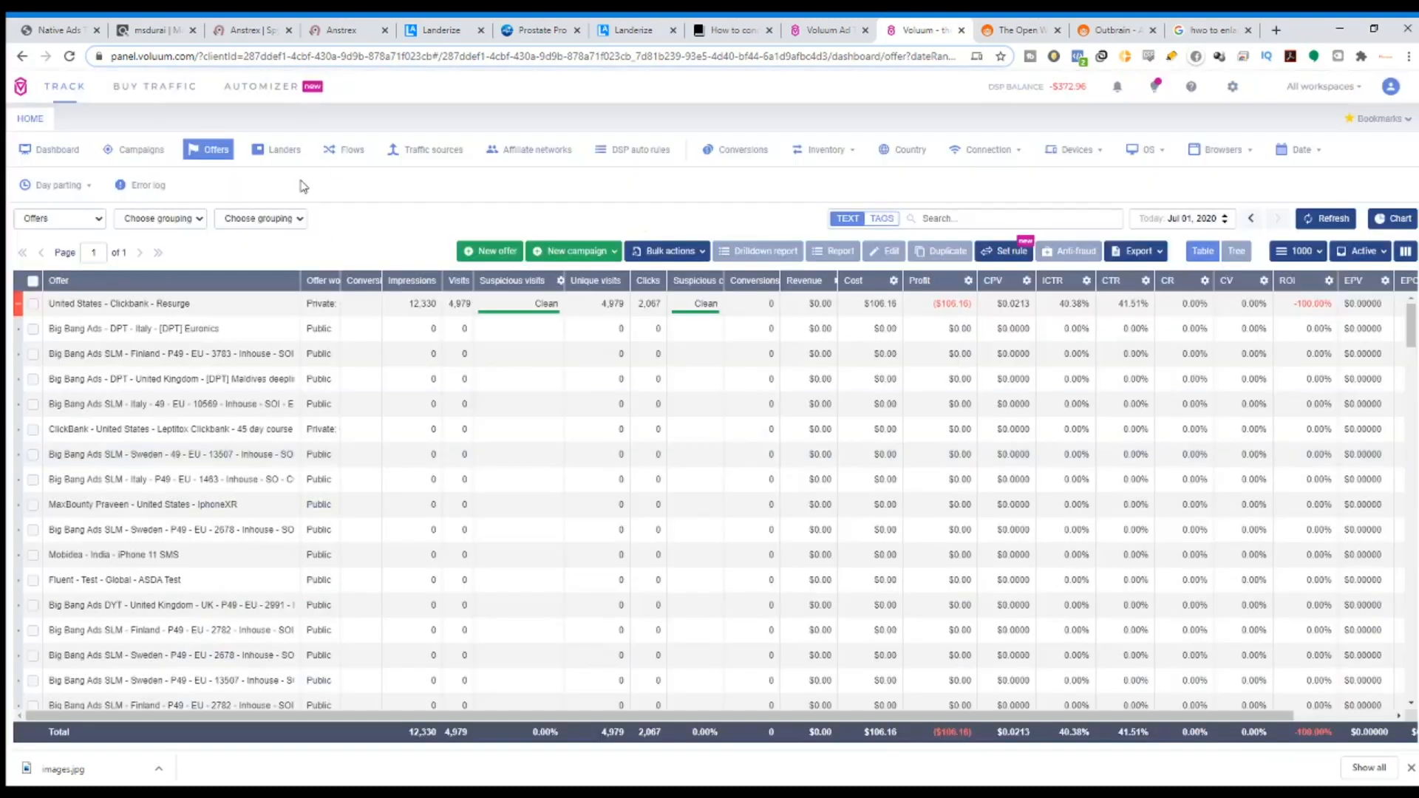
pyautogui.click(292, 157)
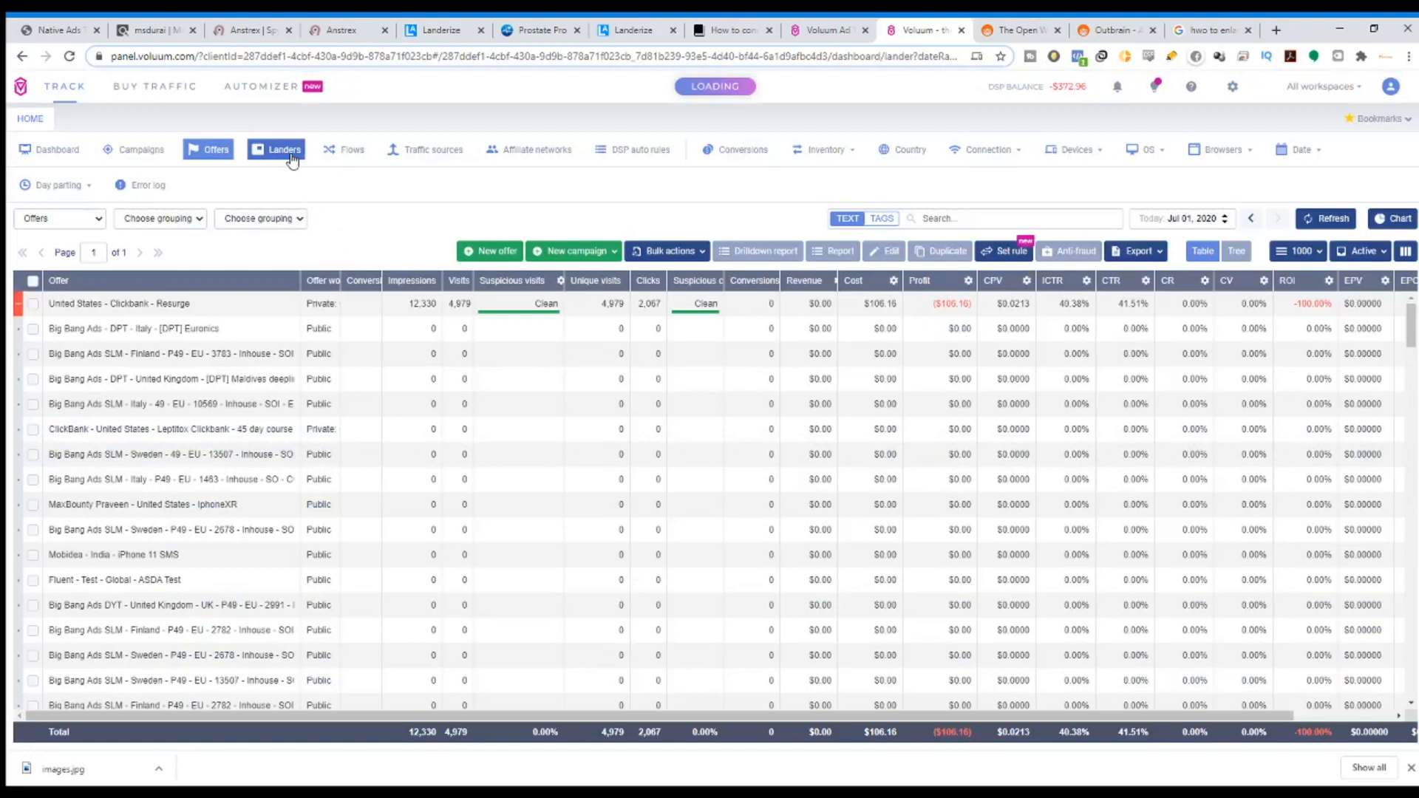
pyautogui.click(548, 251)
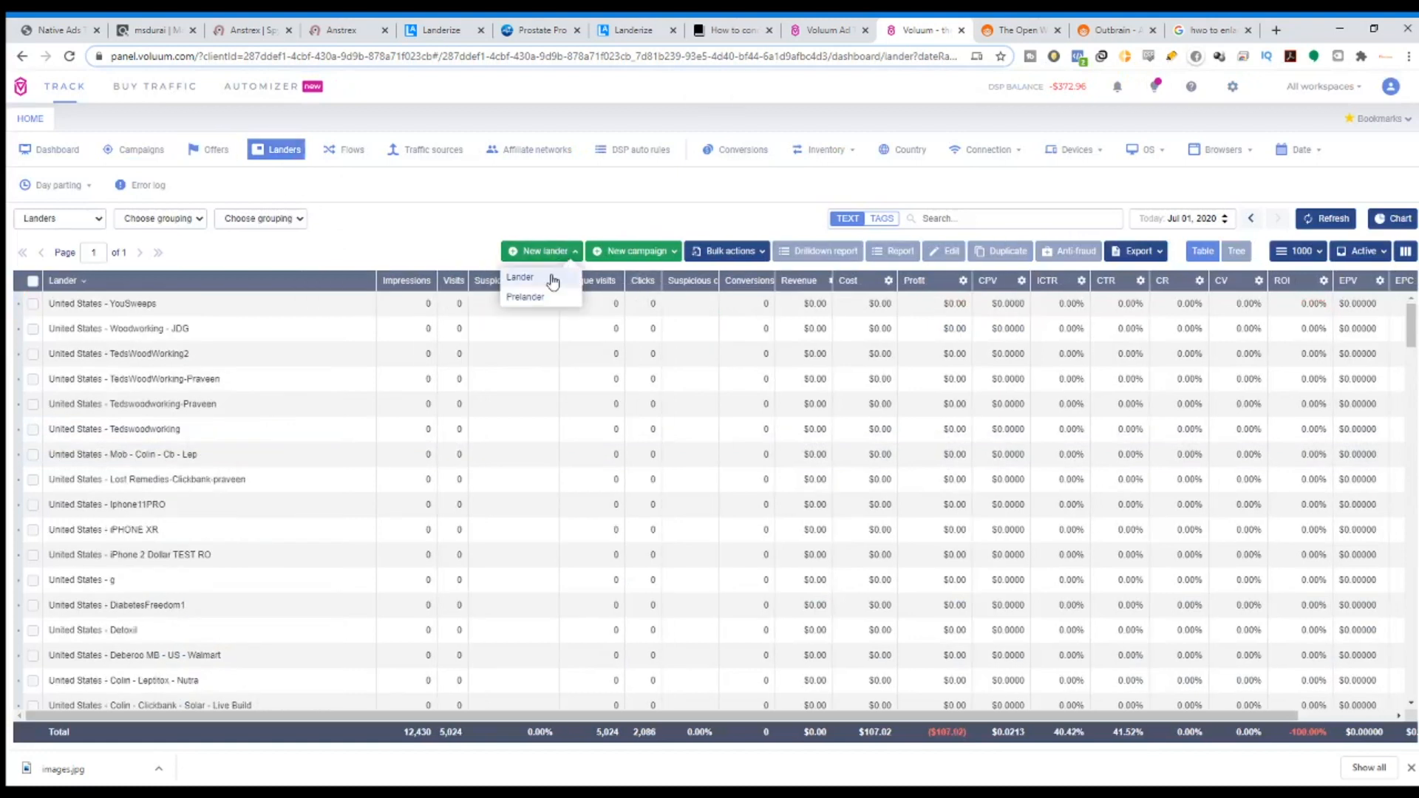
pyautogui.click(550, 278)
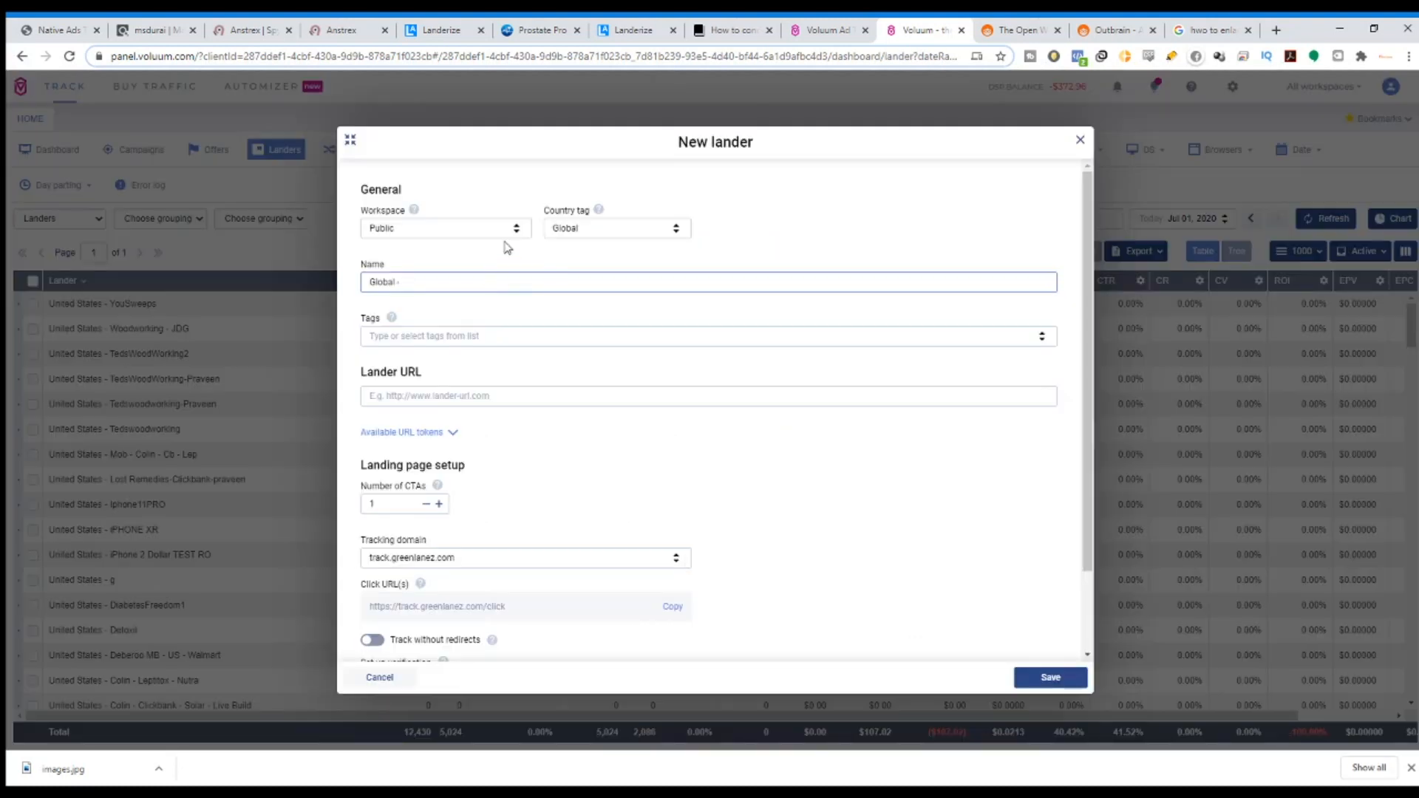
pyautogui.moveTo(383, 220); pyautogui.dragTo(415, 223)
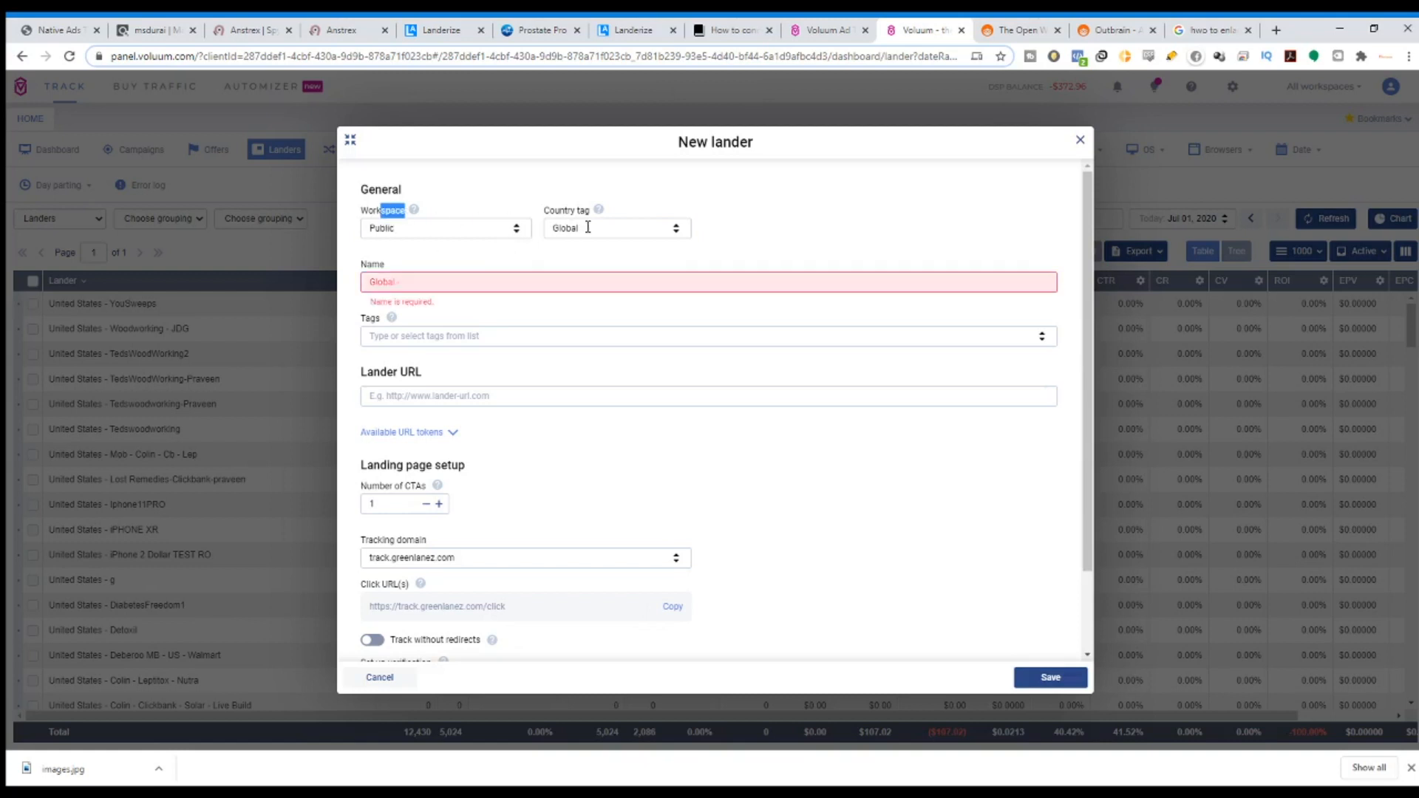
pyautogui.moveTo(392, 320)
pyautogui.click(445, 399)
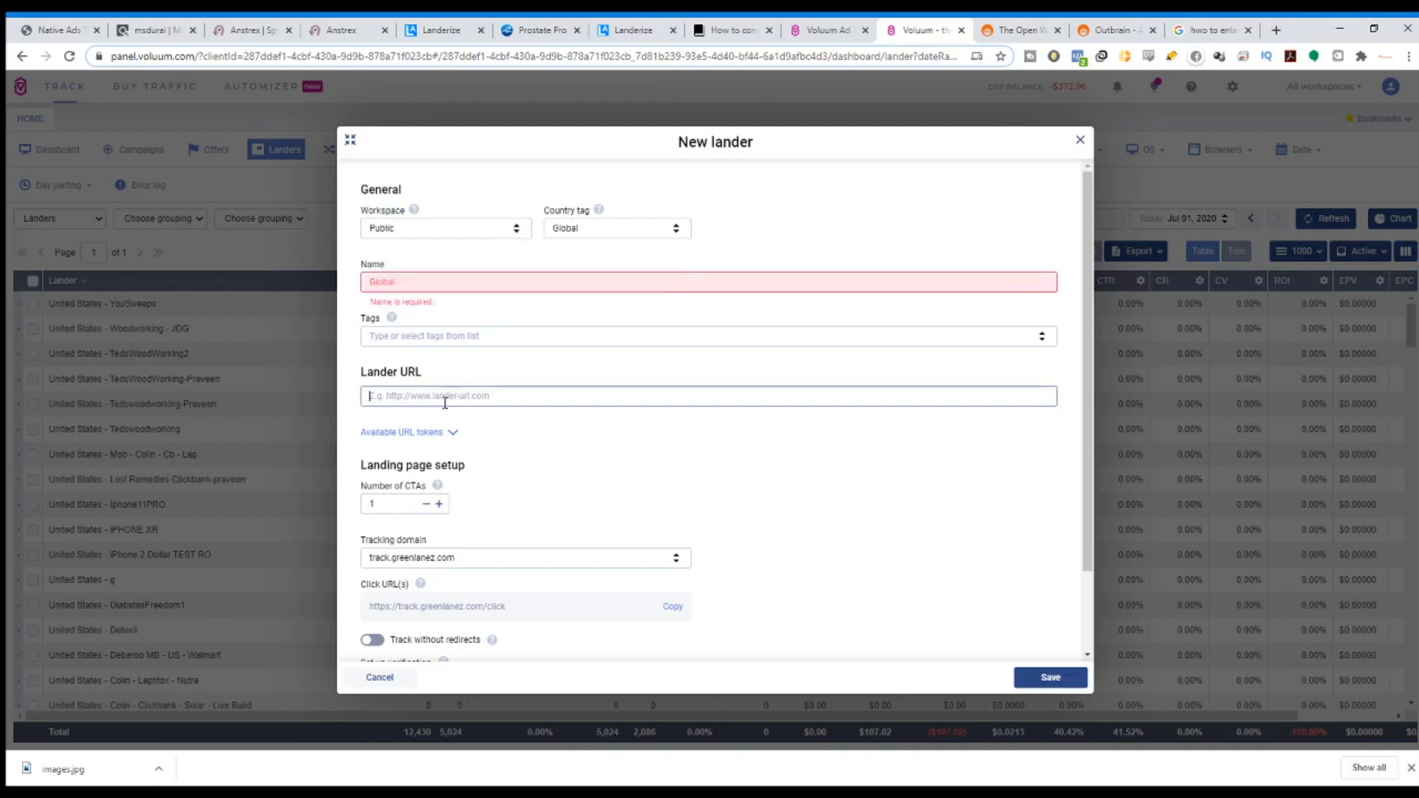
pyautogui.write('https://')
pyautogui.click(641, 26)
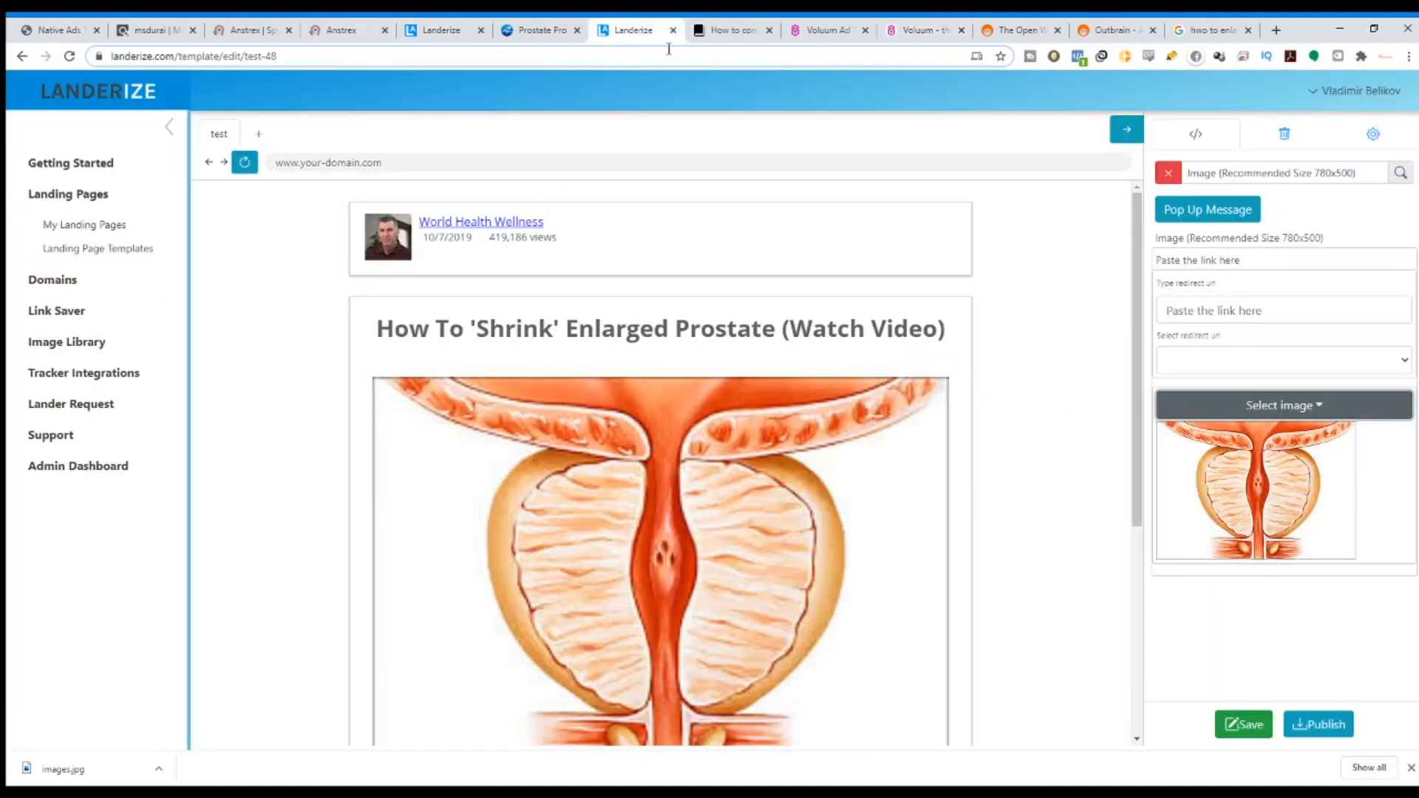
# Skim the Landerize help guides, then open the 'test' landing page from My Landing Pages for editing.
pyautogui.click(720, 25)
pyautogui.click(628, 30)
pyautogui.click(77, 167)
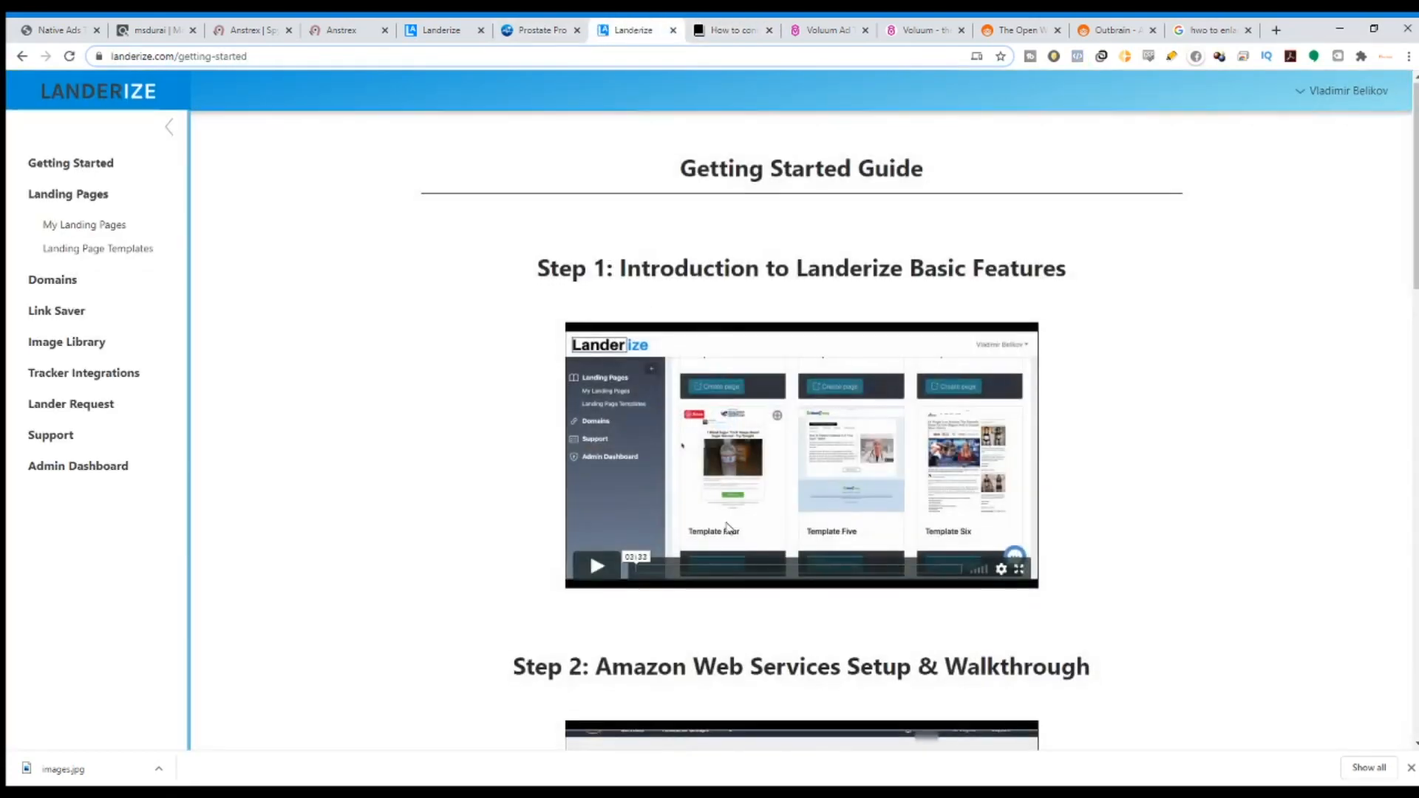
pyautogui.scroll(-4, 584, 333)
pyautogui.moveTo(558, 378); pyautogui.dragTo(1107, 387)
pyautogui.scroll(-4, 1107, 387)
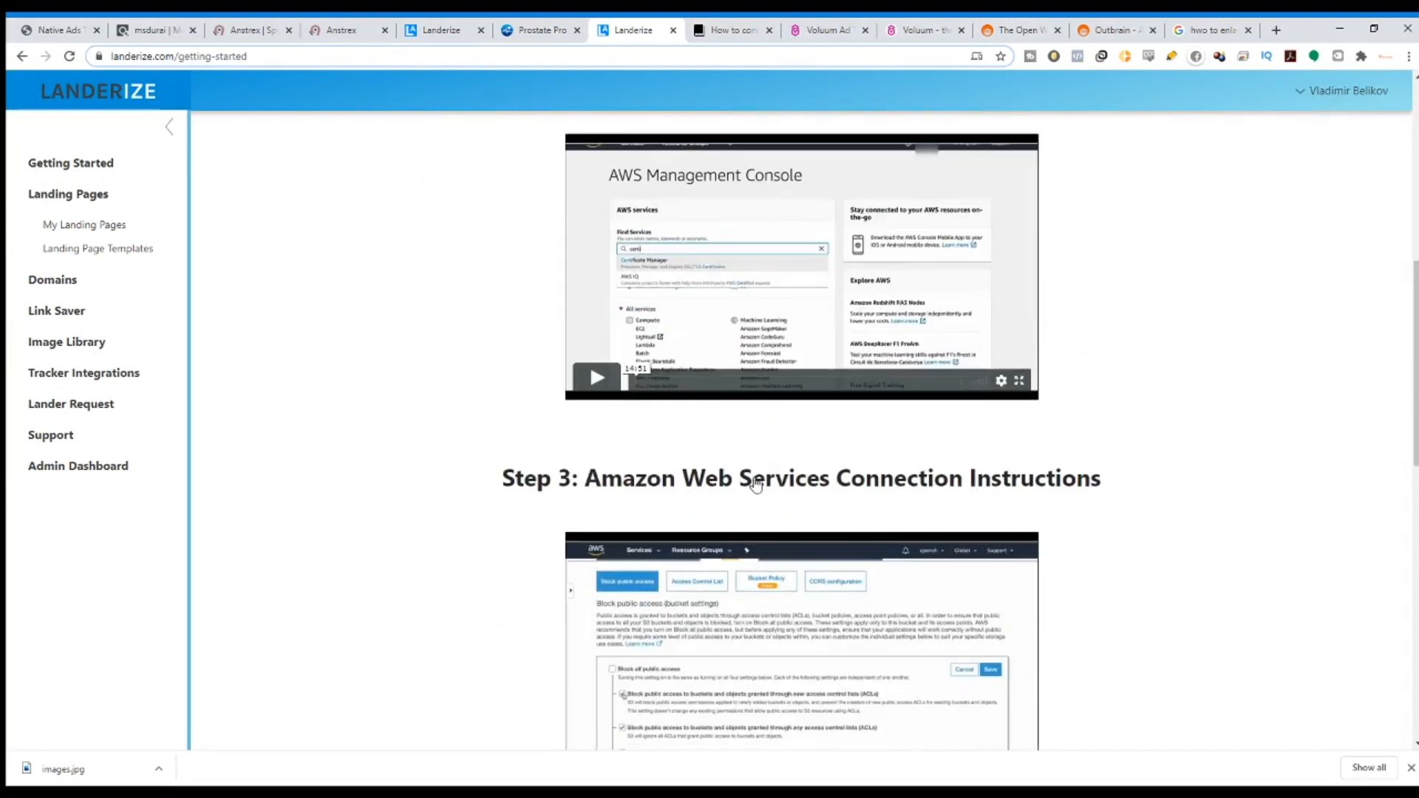
pyautogui.moveTo(583, 479); pyautogui.dragTo(1276, 475)
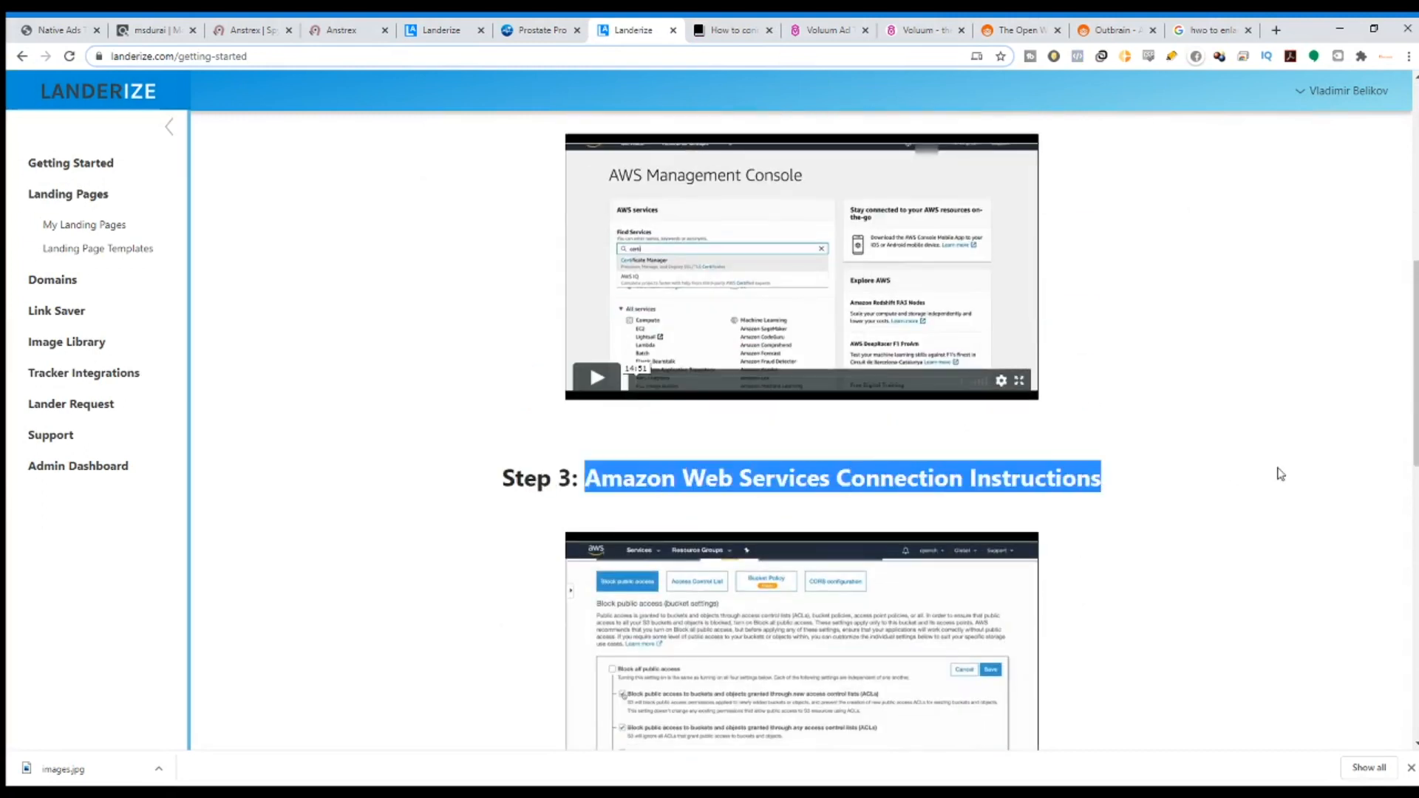
pyautogui.click(110, 228)
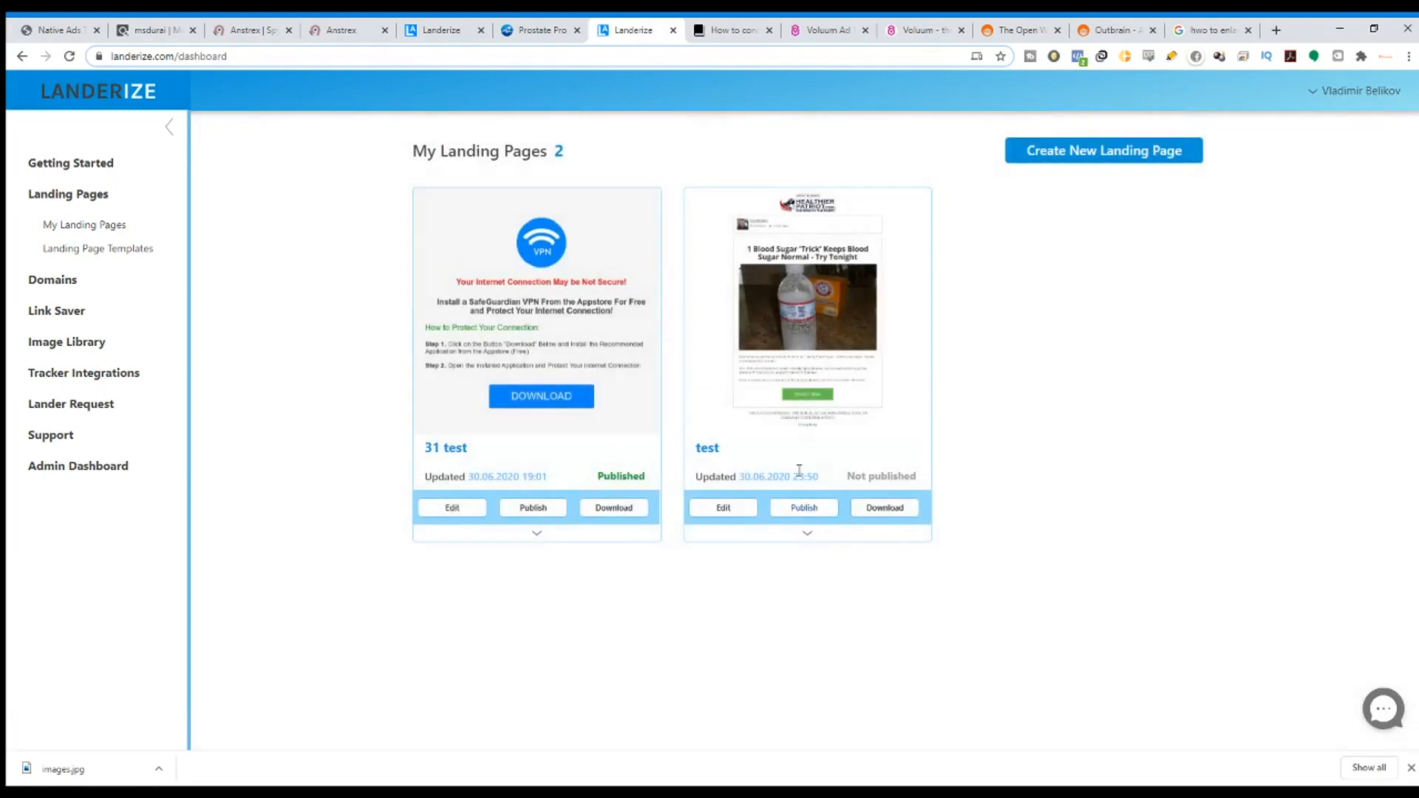
pyautogui.click(722, 510)
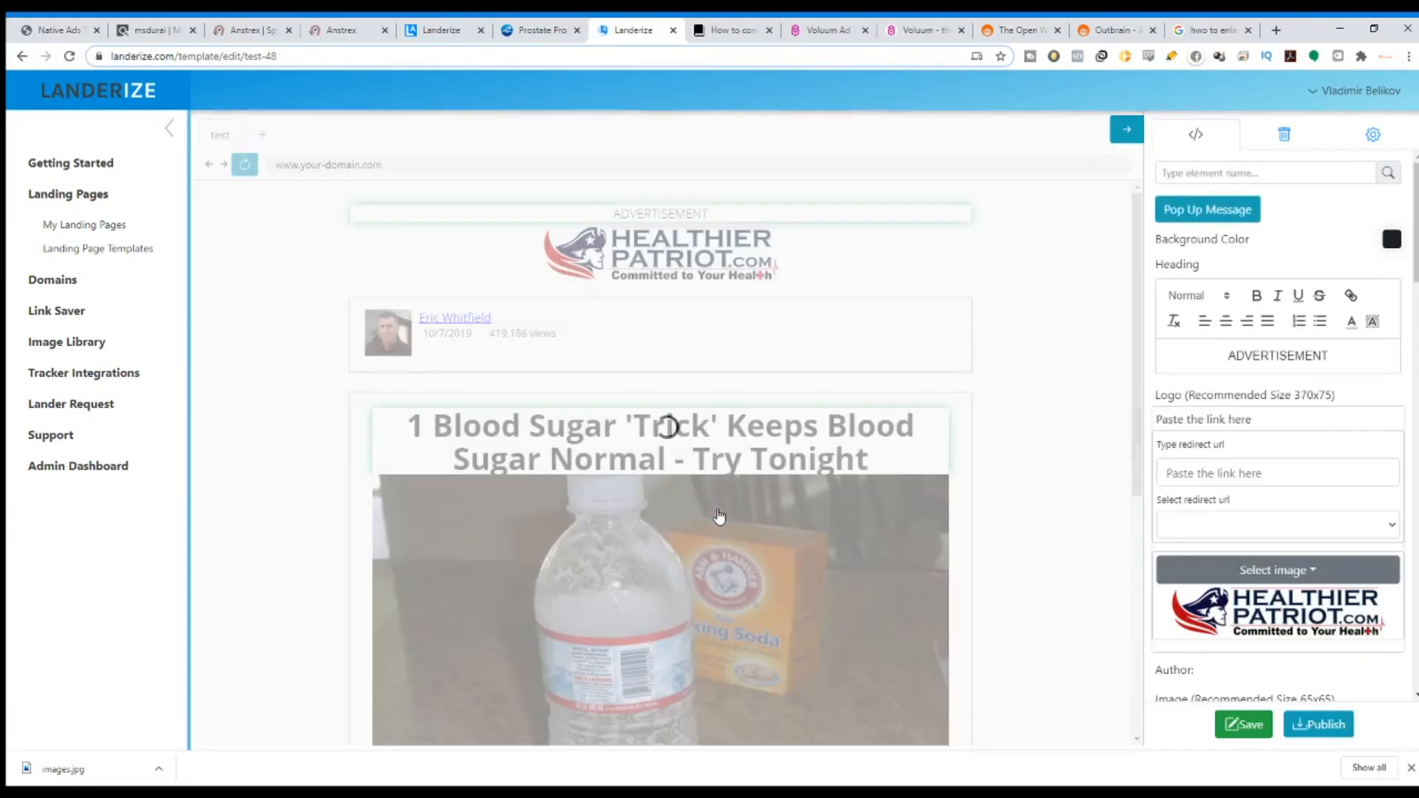
# Save the 'test' template via Publish and review the dev-landerize domain option.
pyautogui.scroll(-6, 1024, 362)
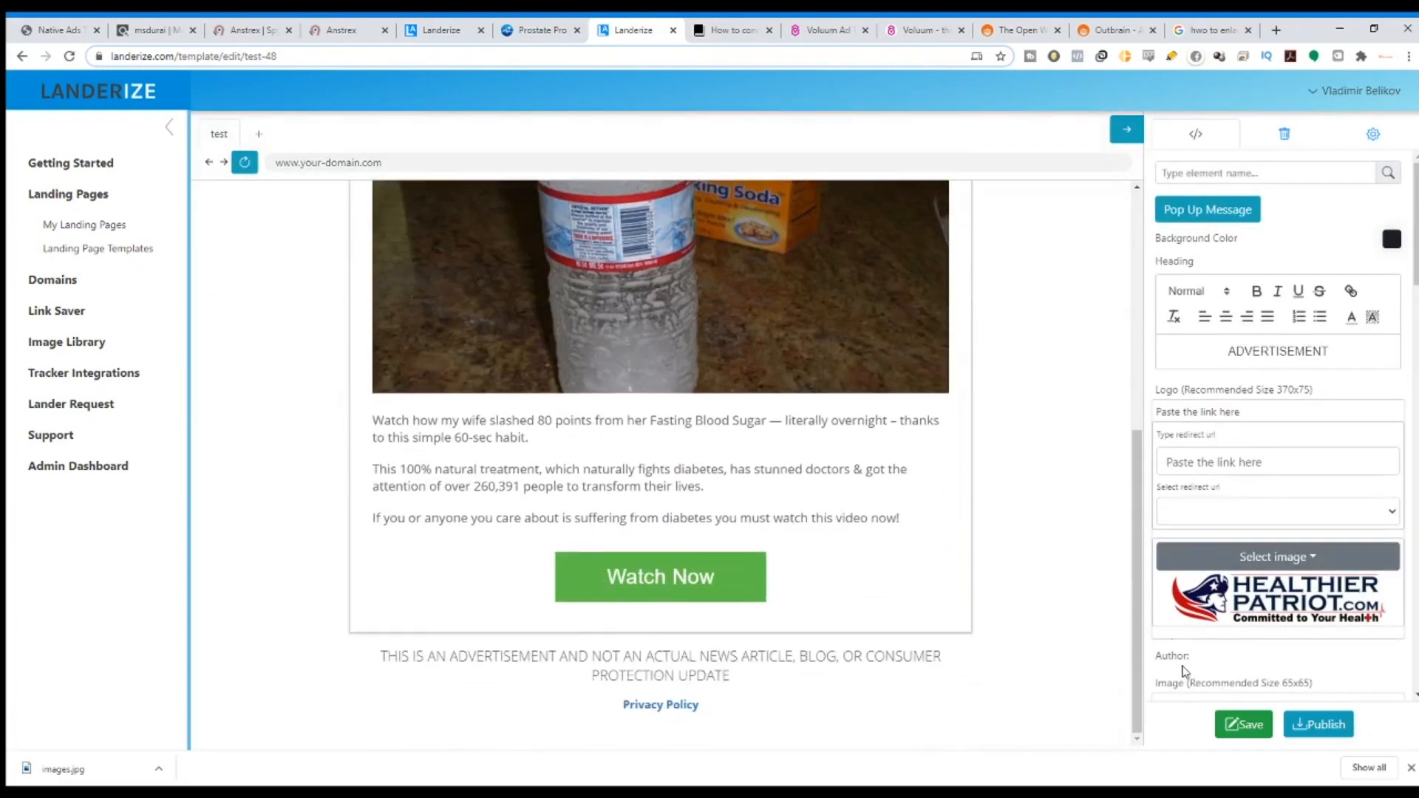
pyautogui.click(1314, 732)
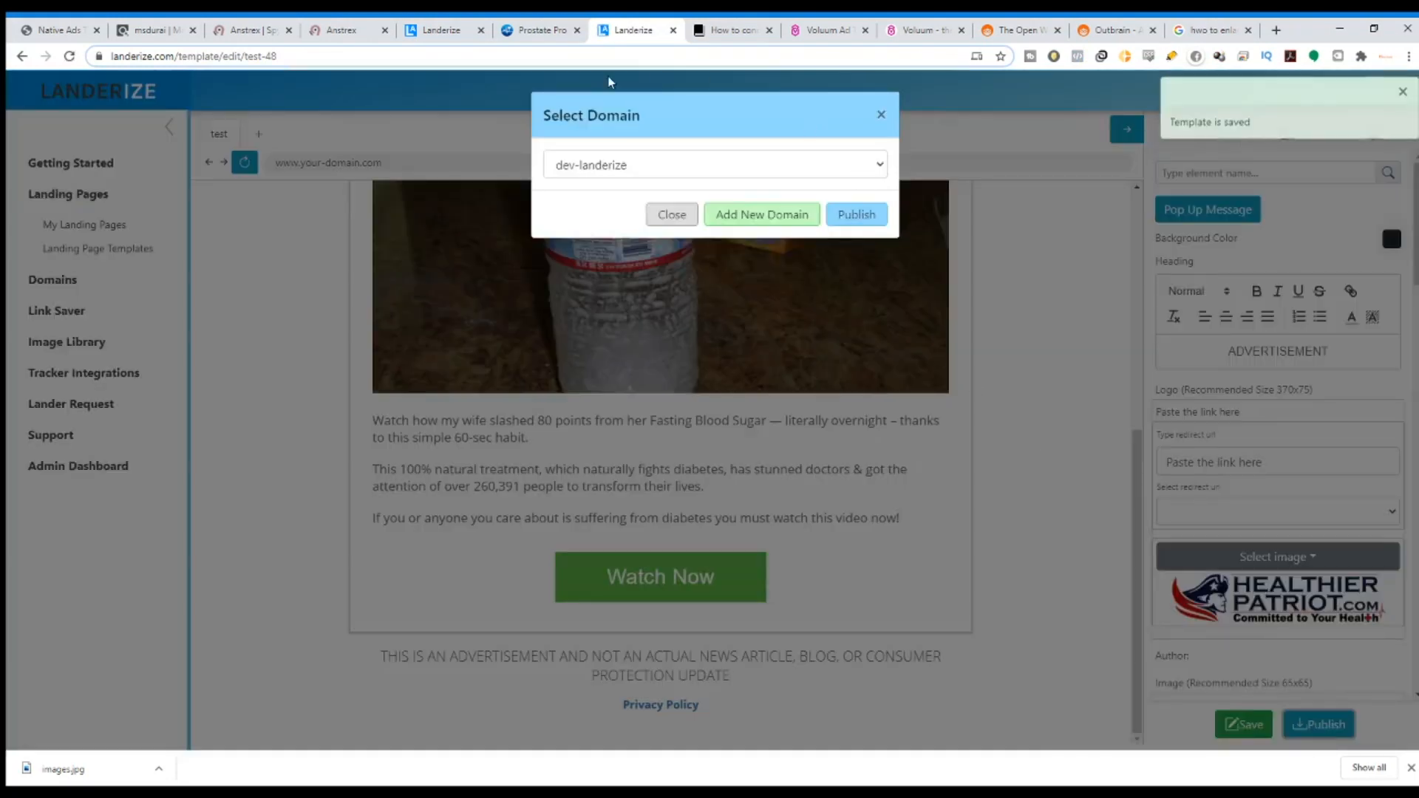
pyautogui.moveTo(640, 115); pyautogui.dragTo(544, 117)
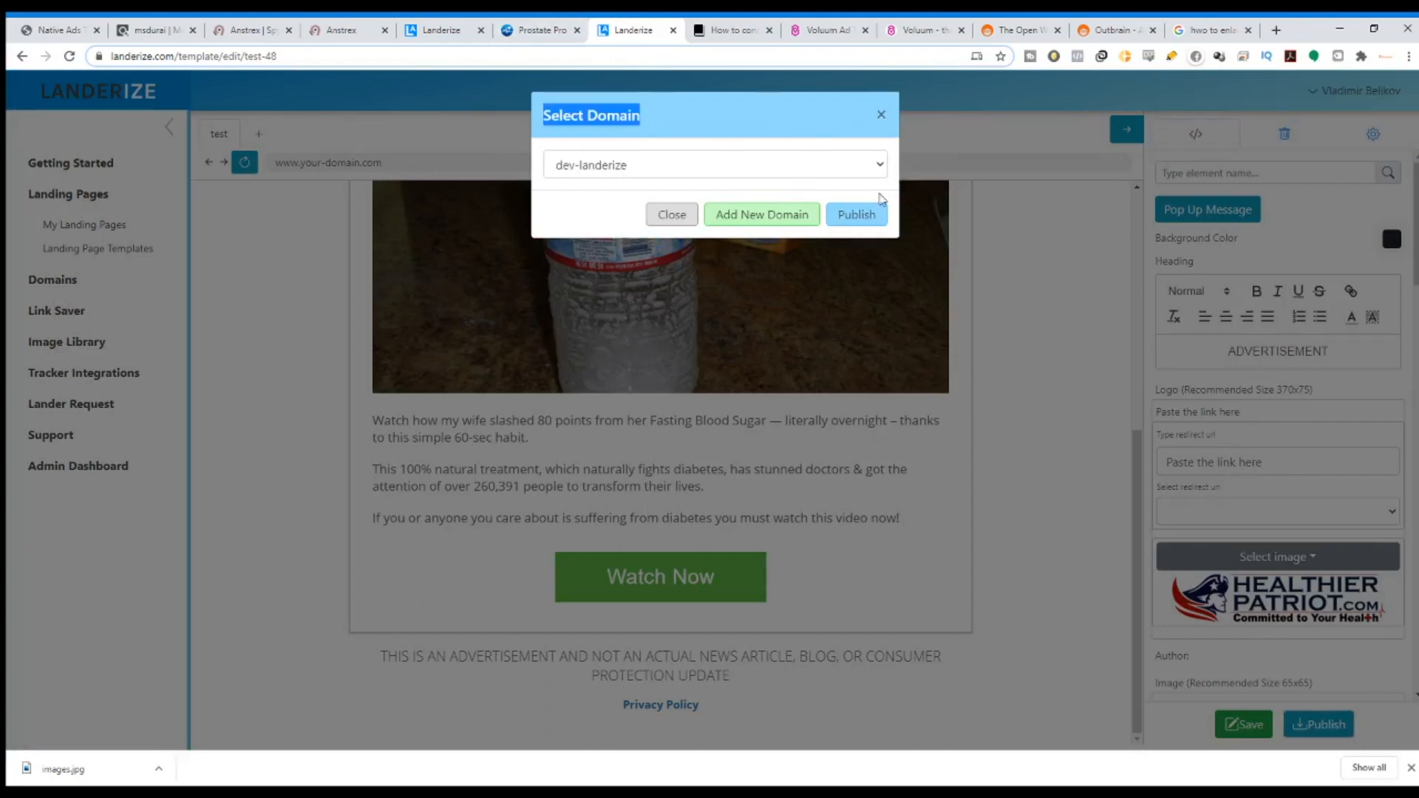
pyautogui.click(833, 165)
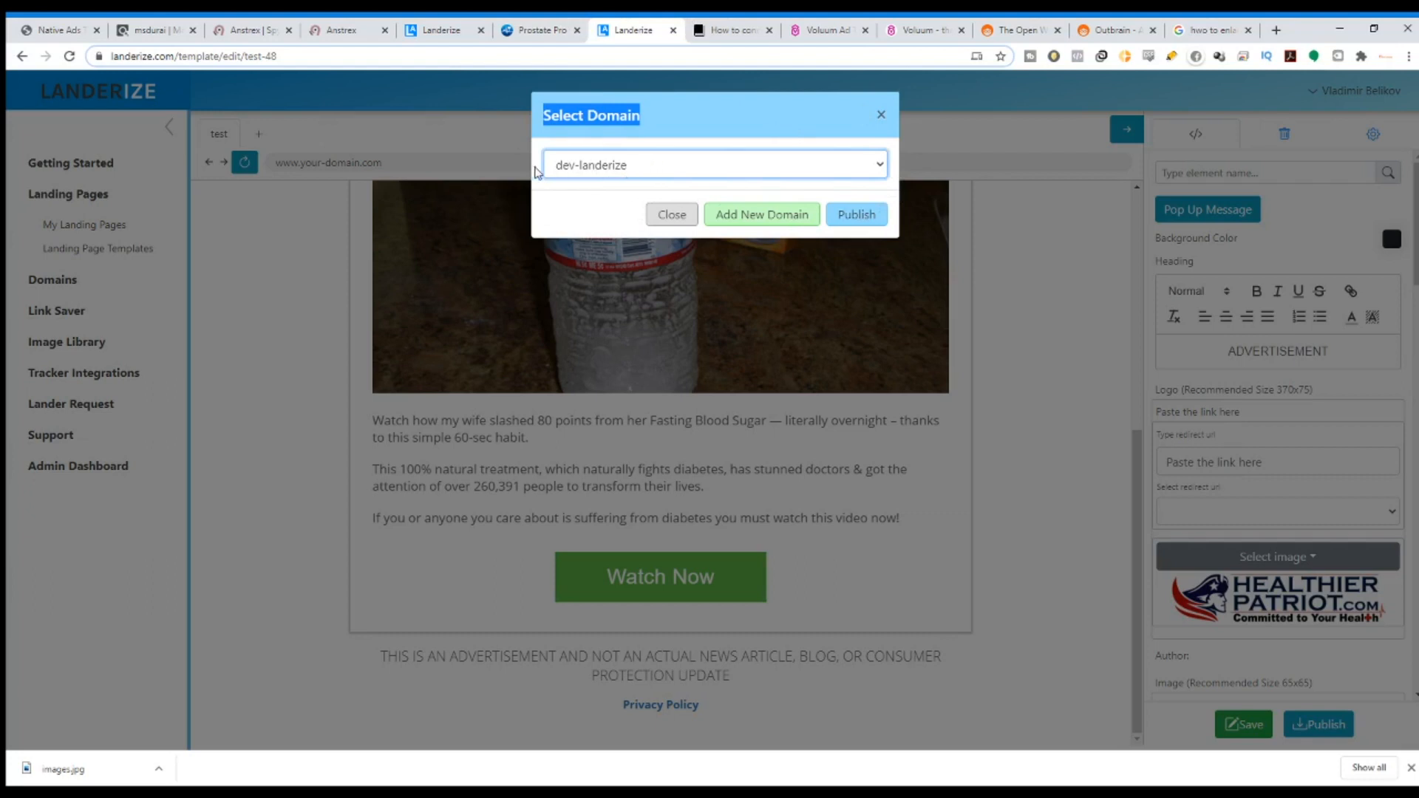
# Paste the lander URL into Voluum and remove its click-id part.
pyautogui.click(920, 28)
pyautogui.write('cid={clickid}')
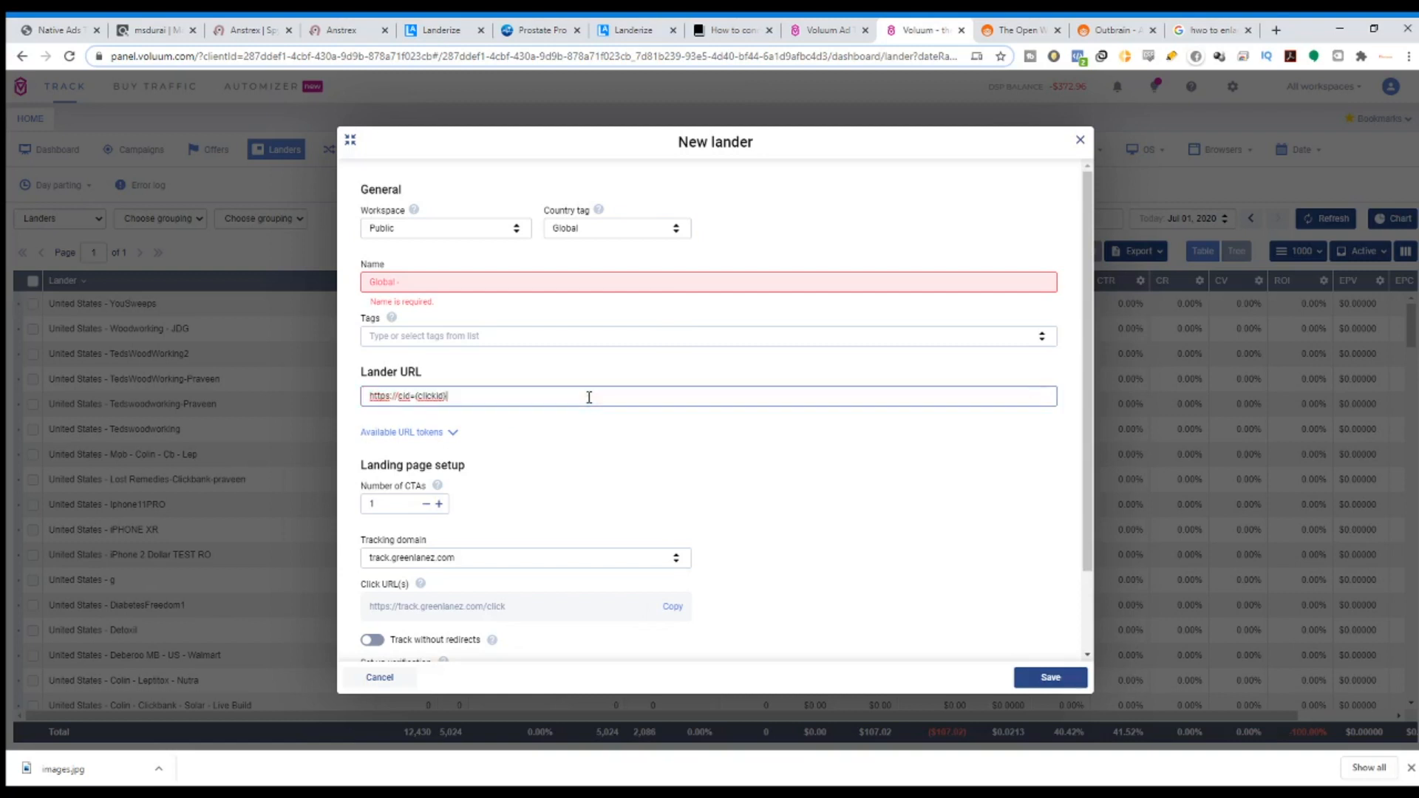
pyautogui.moveTo(488, 393); pyautogui.dragTo(394, 404)
pyautogui.press('BackSpace')
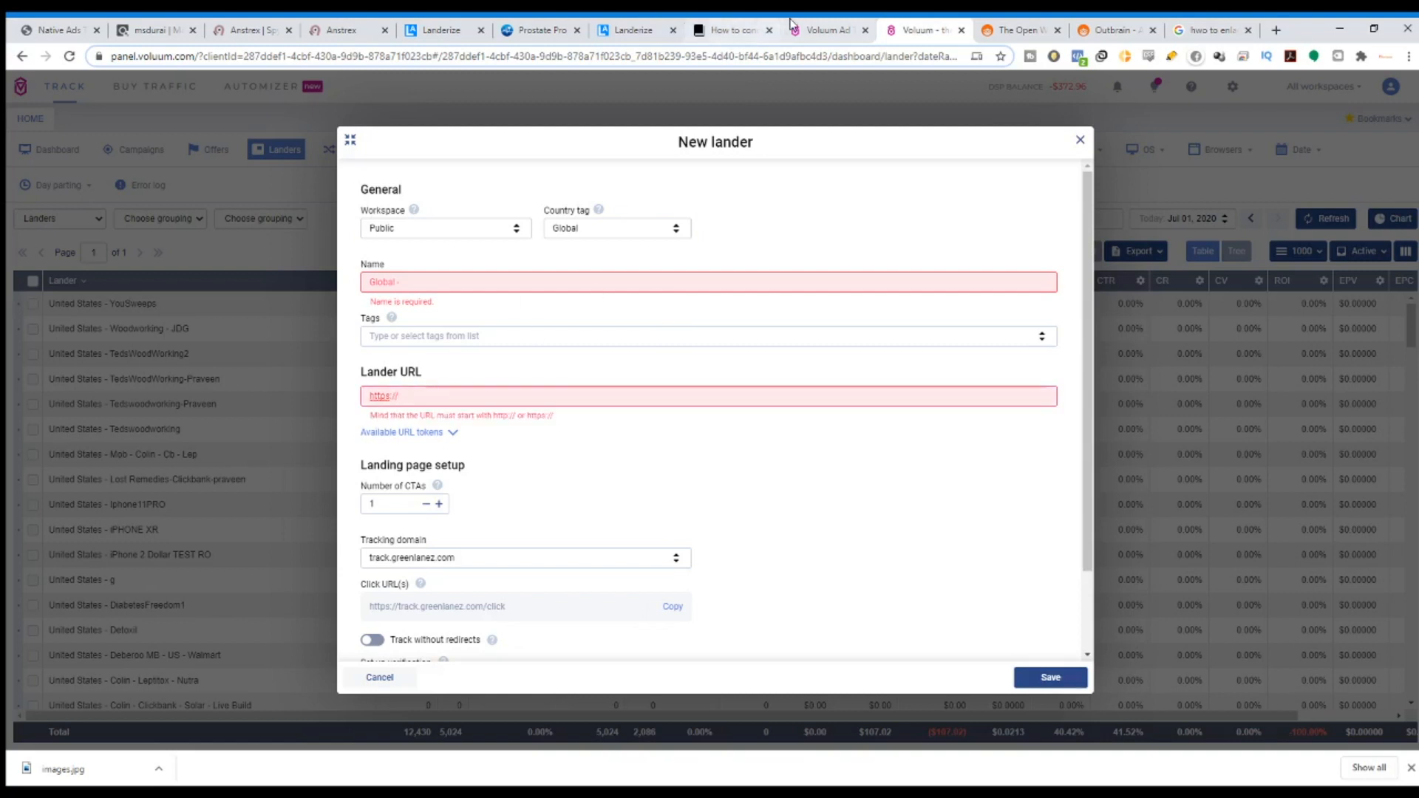
# Close the Select Domain dialog without publishing and return to the top of the lander.
pyautogui.click(660, 24)
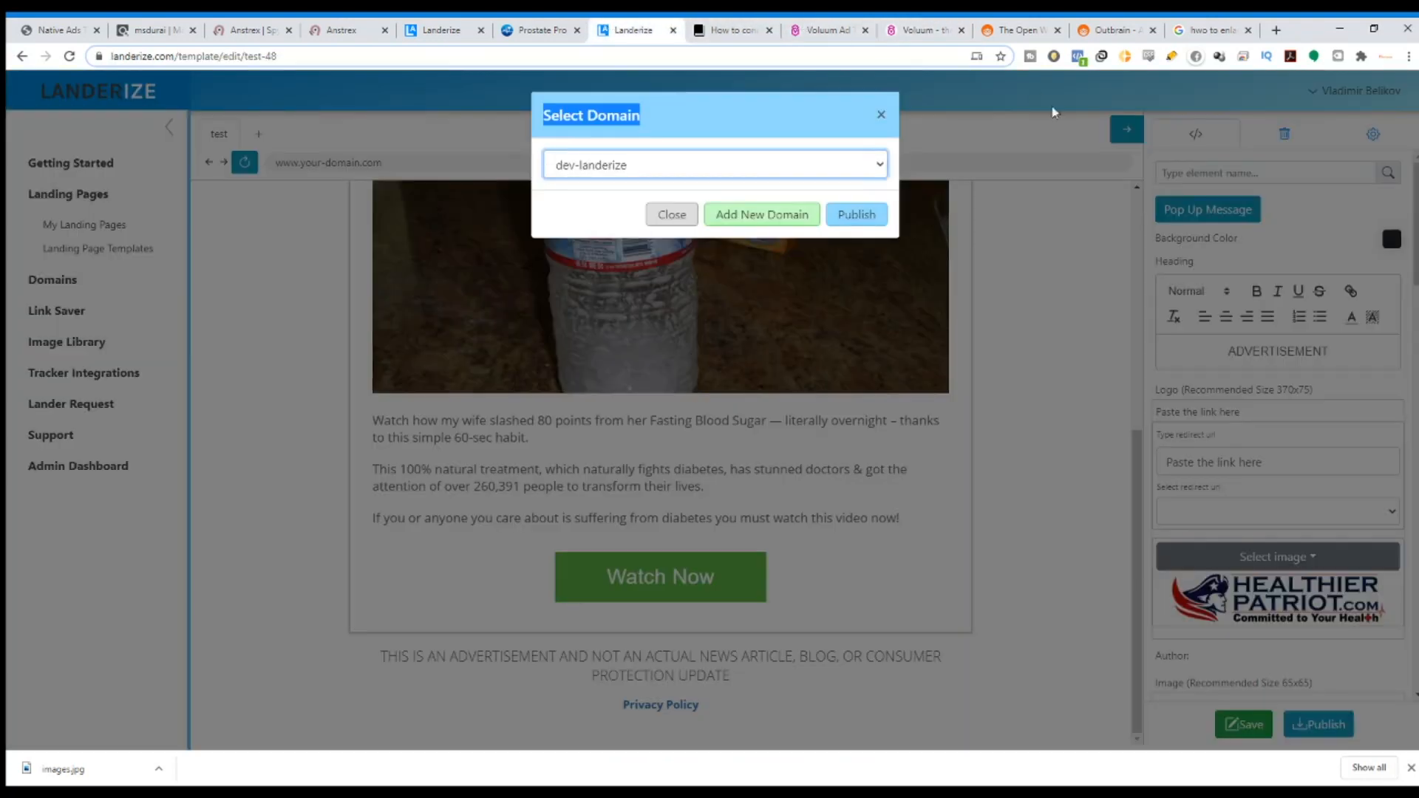
pyautogui.click(879, 115)
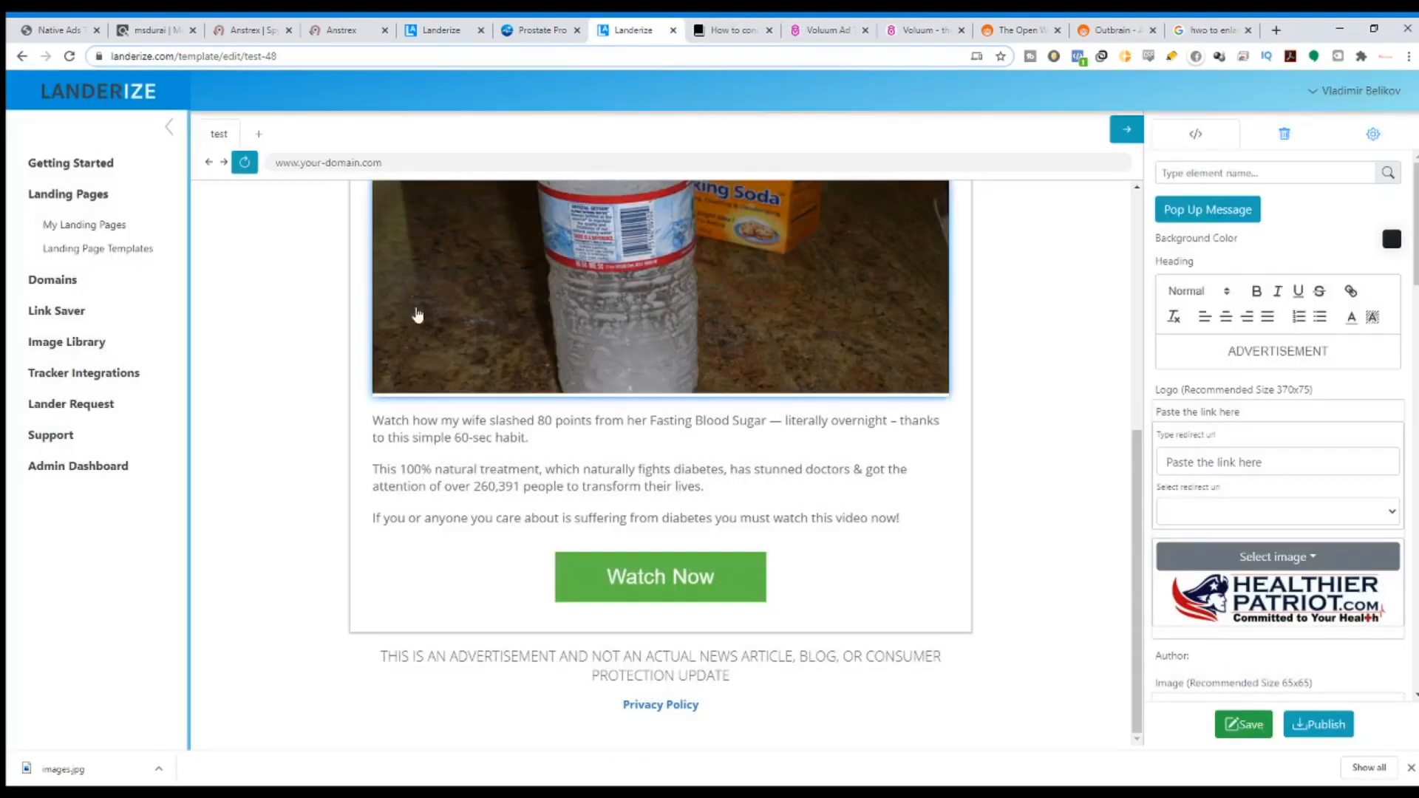
pyautogui.scroll(4, 444, 332)
pyautogui.scroll(2, 458, 339)
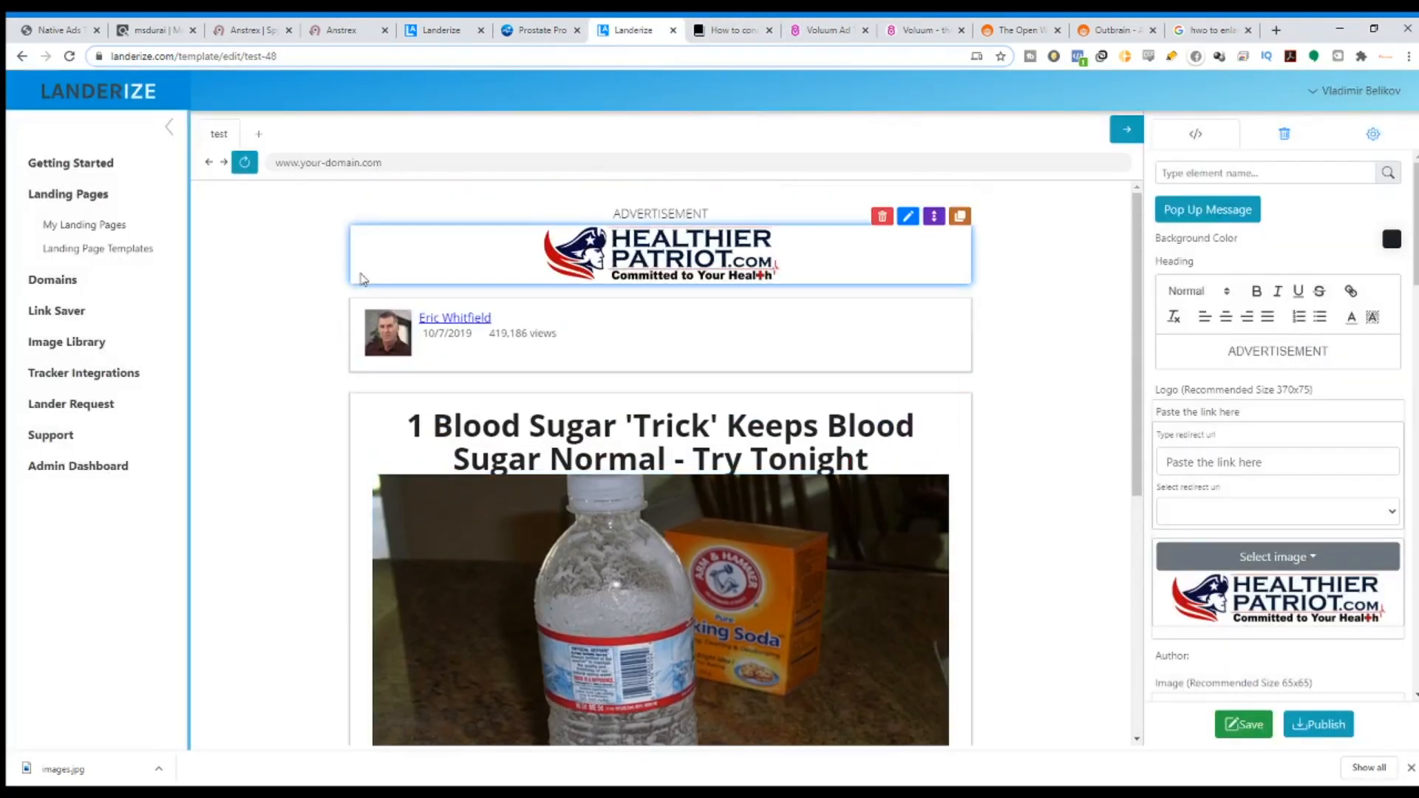
# Check the page title 'test' in page settings and begin the Voluum Lander URL with xxxx.
pyautogui.click(1360, 143)
pyautogui.doubleClick(1224, 198)
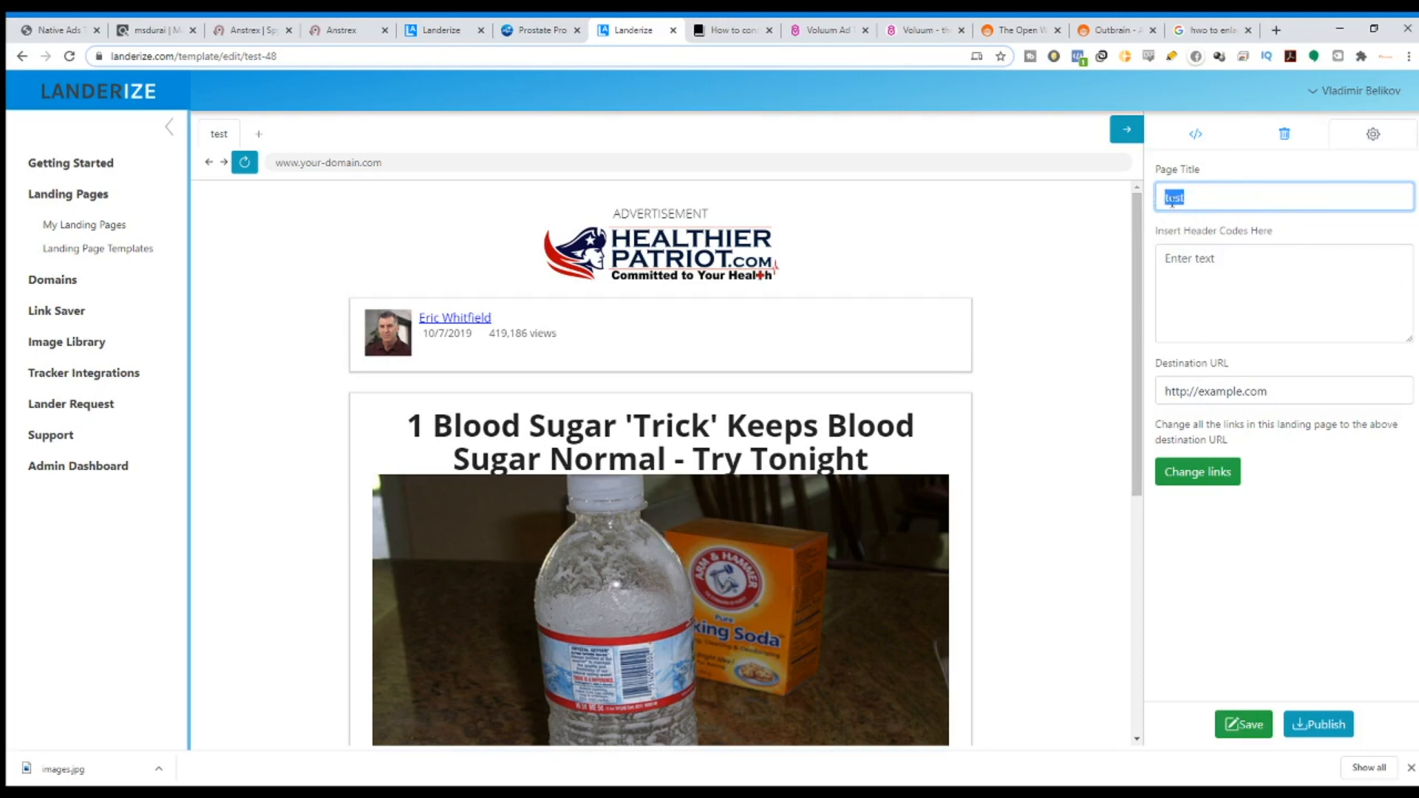
pyautogui.click(917, 29)
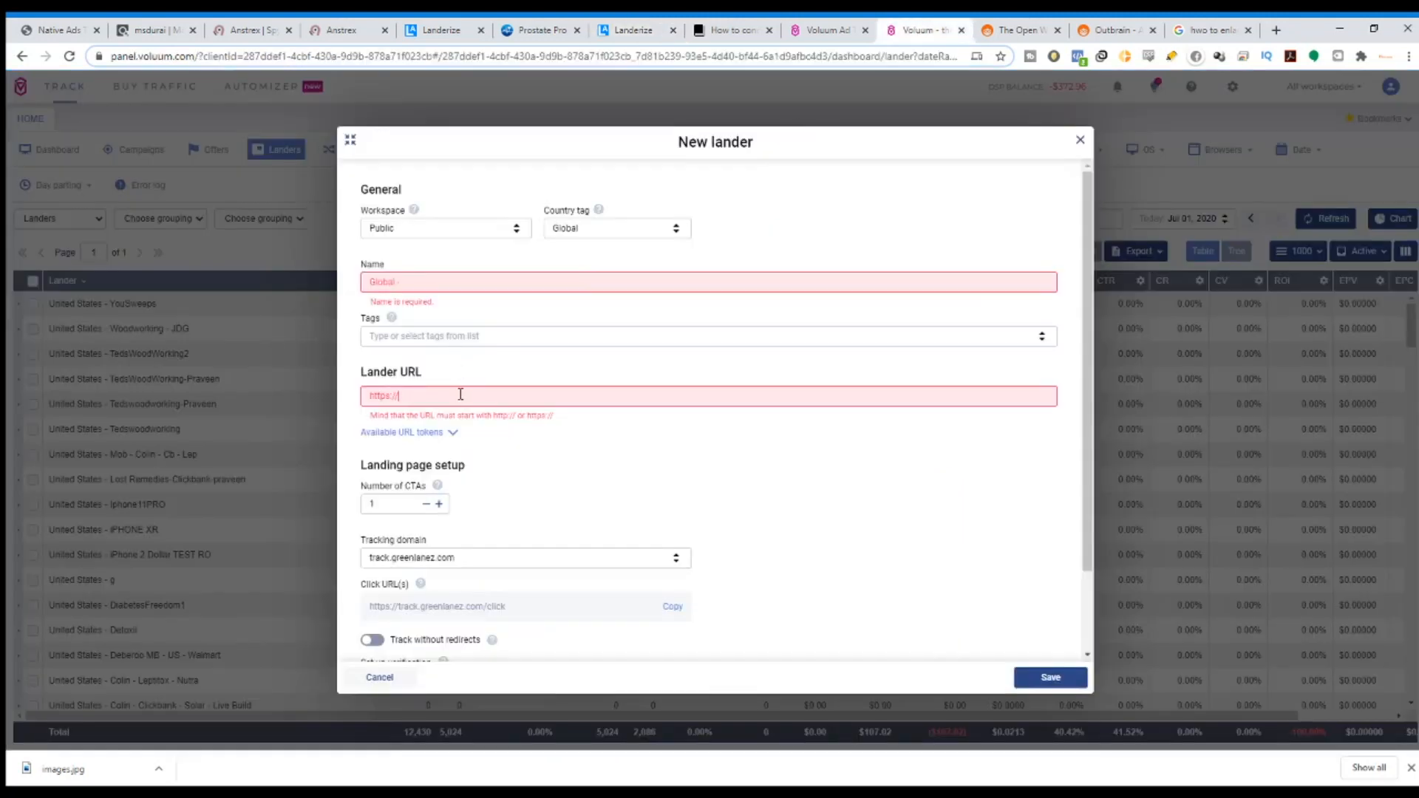
pyautogui.click(461, 395)
pyautogui.write('xxxx.com/test')
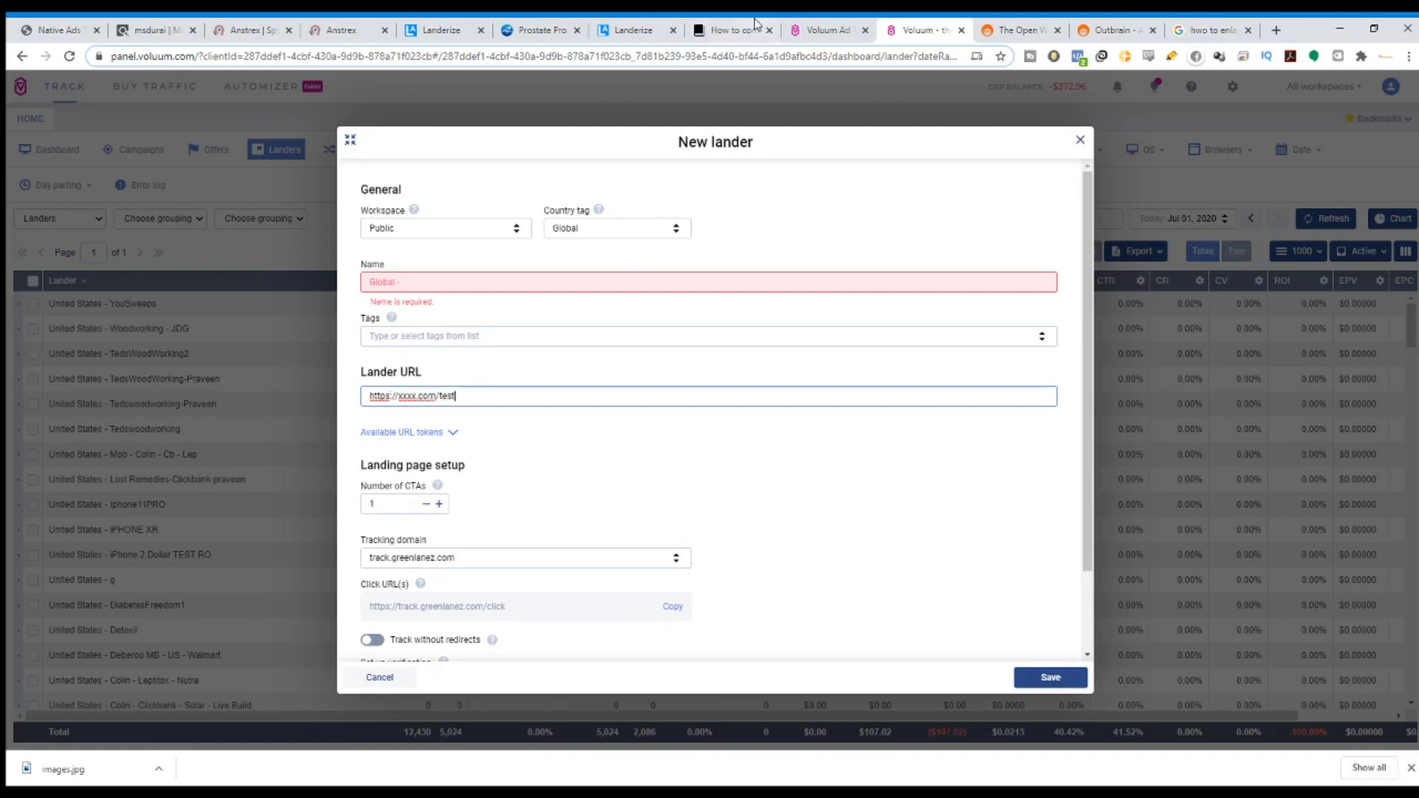
pyautogui.click(655, 24)
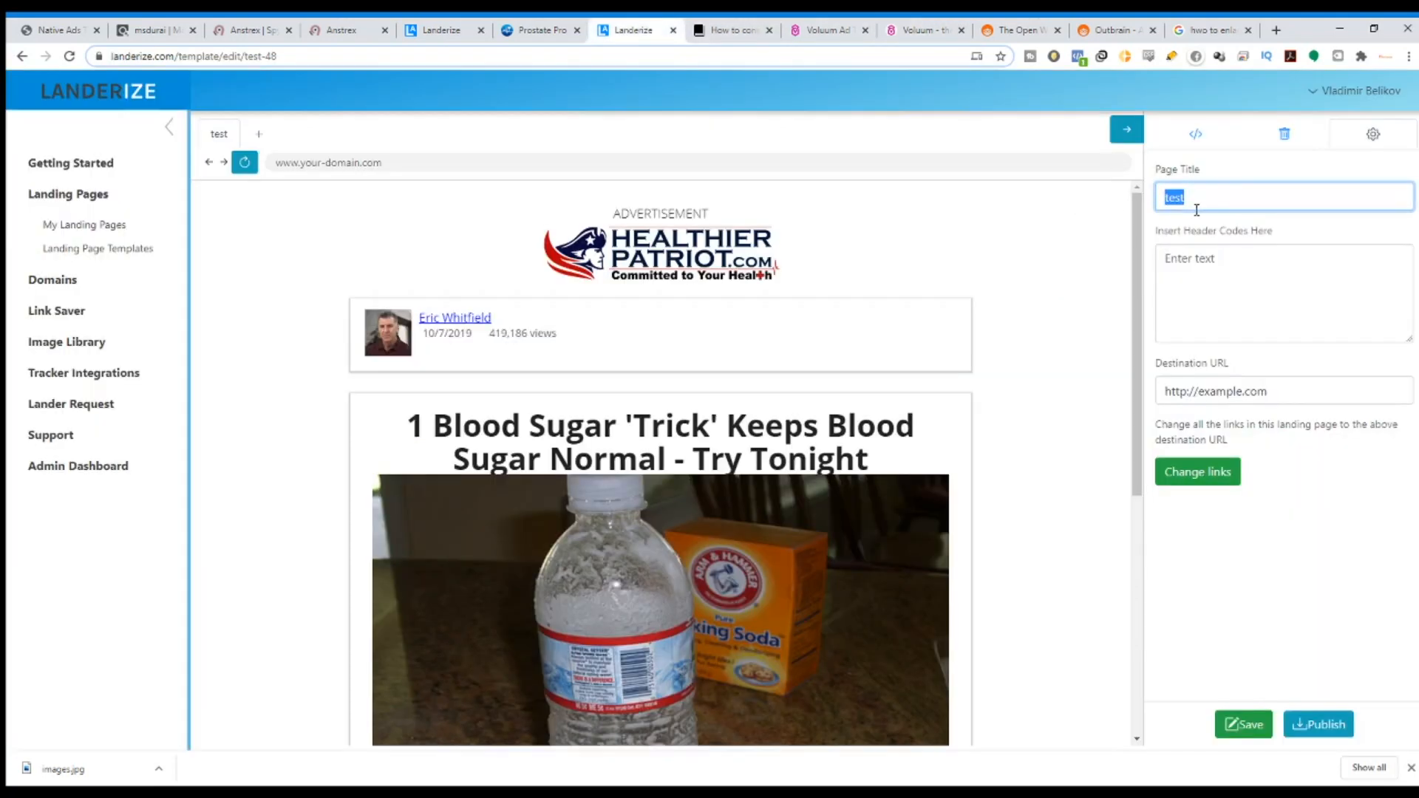
pyautogui.click(939, 26)
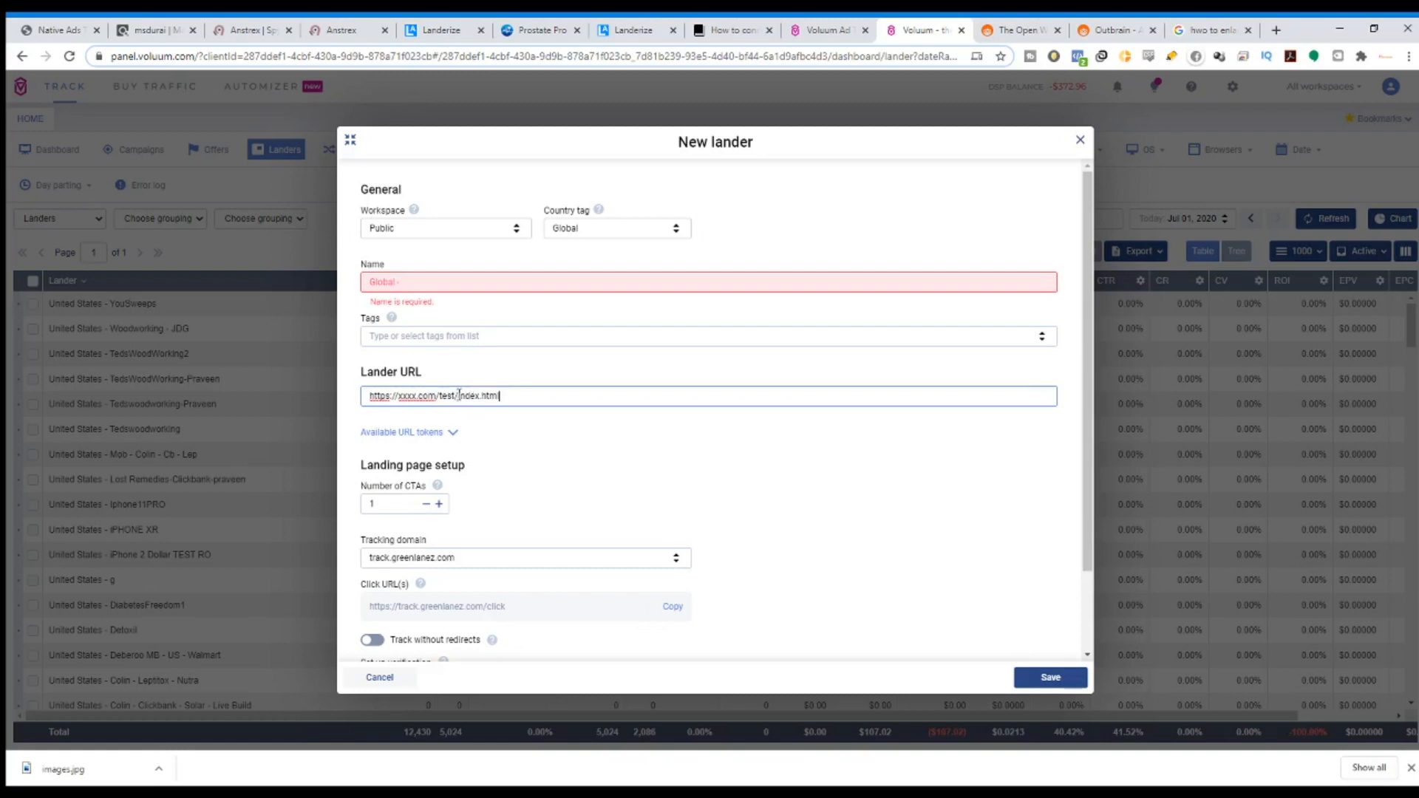
pyautogui.moveTo(467, 396); pyautogui.dragTo(529, 392)
pyautogui.click(1081, 141)
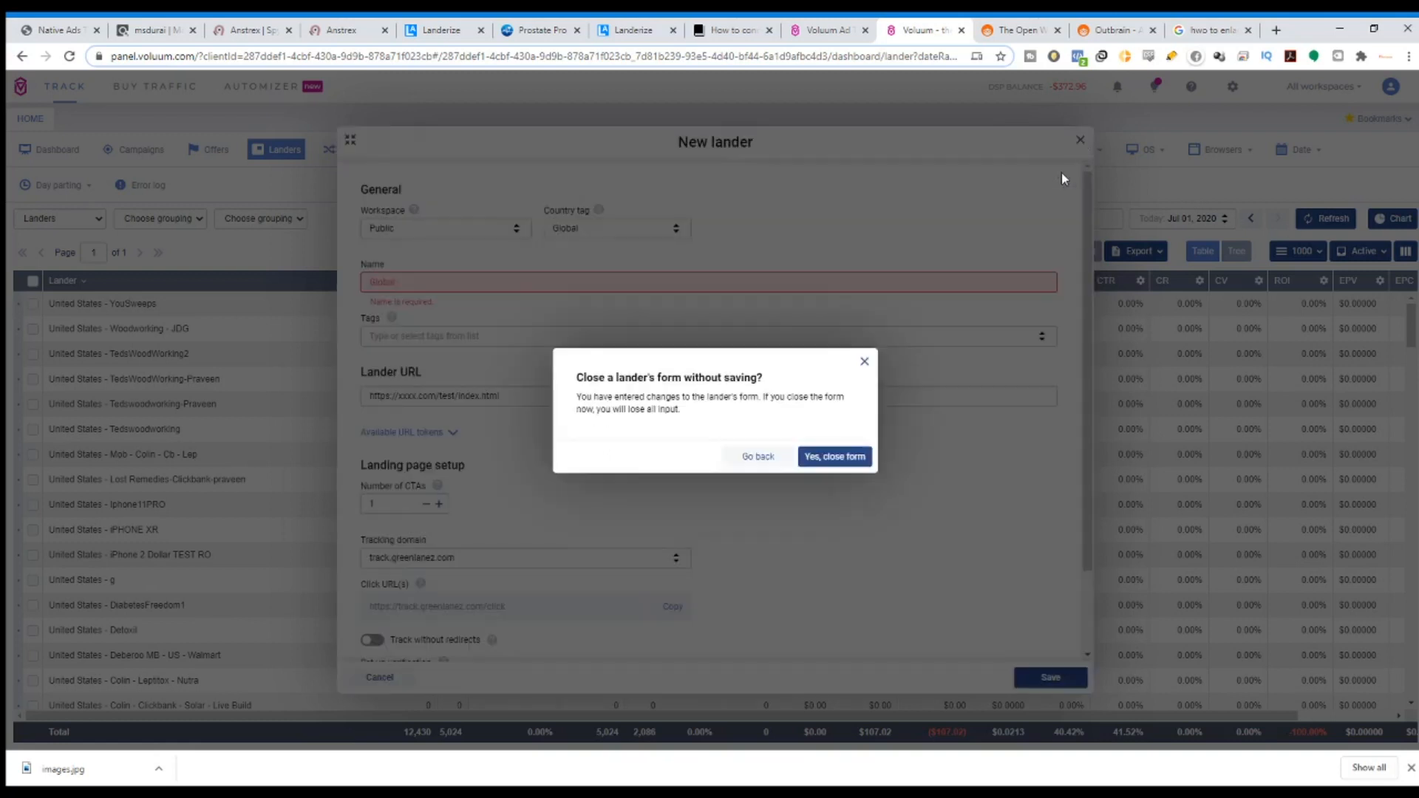
# Discard the unsaved lander and start a new TRK Advanced campaign.
pyautogui.click(832, 457)
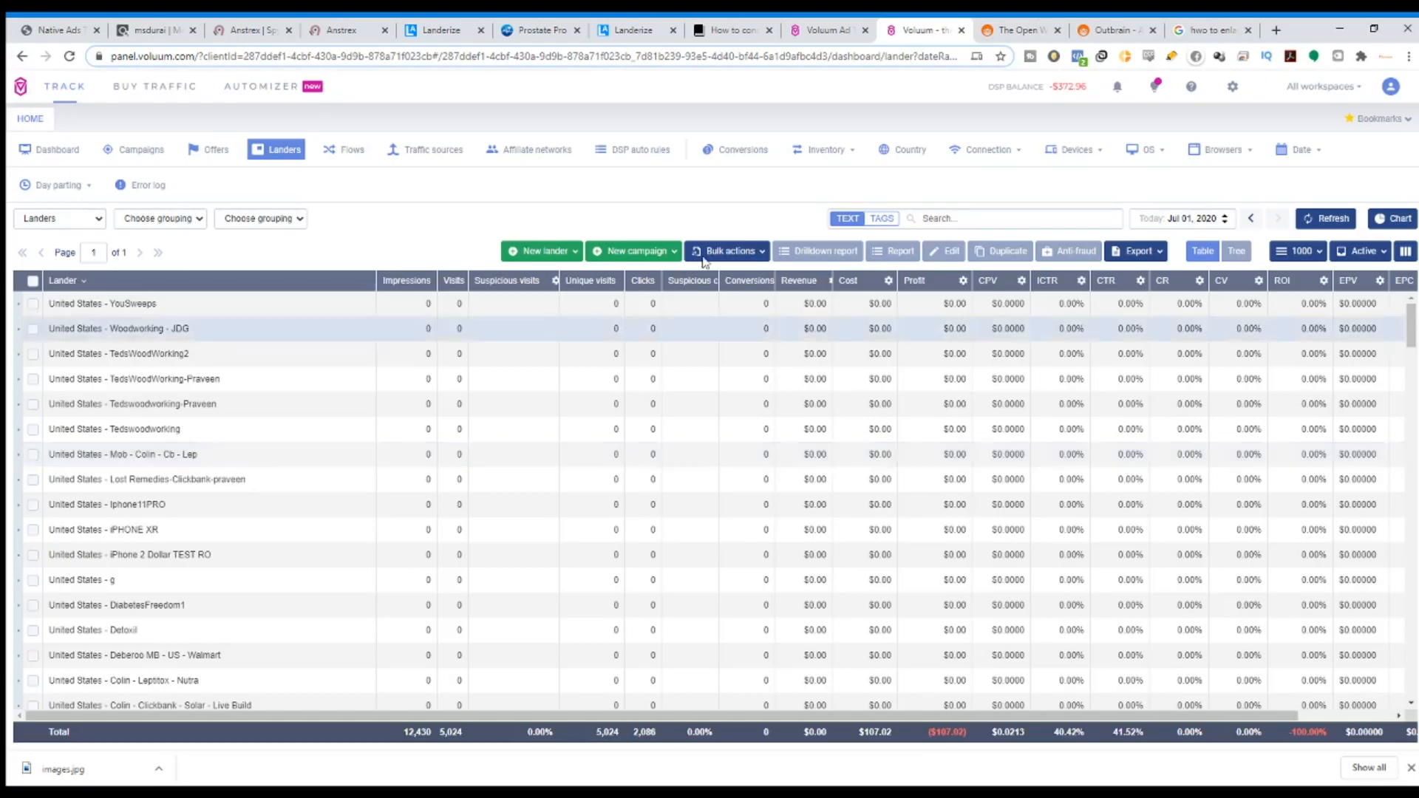
pyautogui.click(26, 187)
pyautogui.click(132, 150)
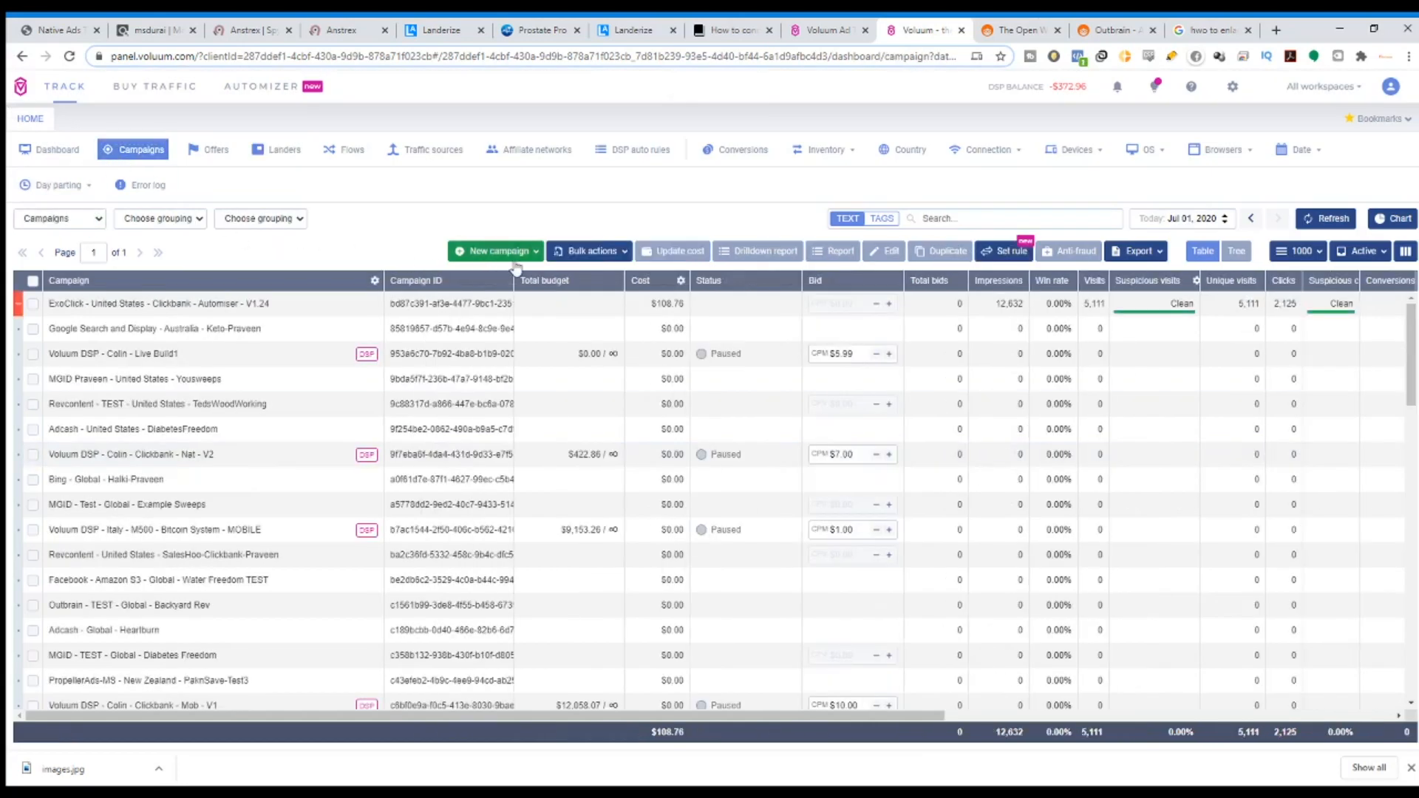
pyautogui.click(512, 252)
pyautogui.click(492, 296)
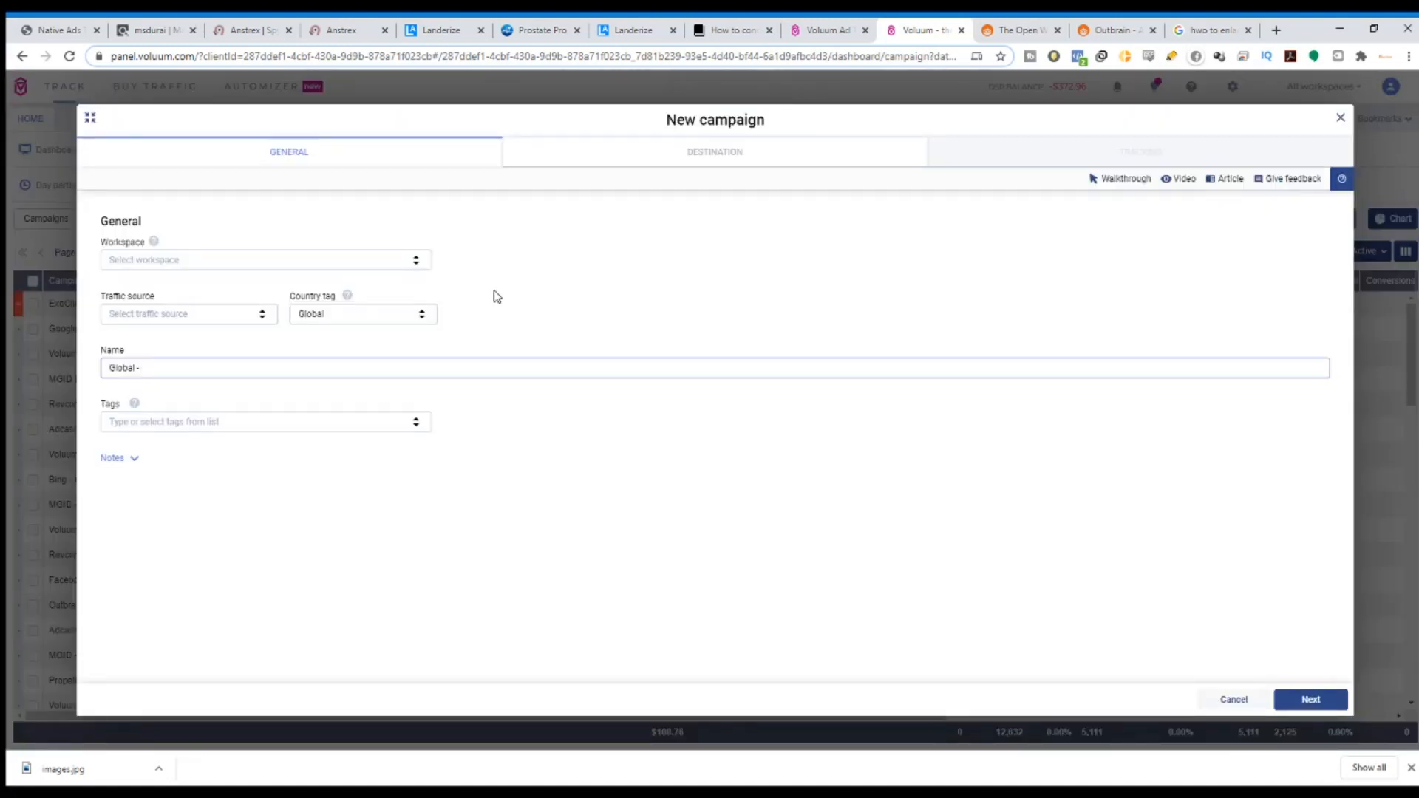
# Assign the campaign to the Private workspace with Outbrain as its traffic source.
pyautogui.click(190, 258)
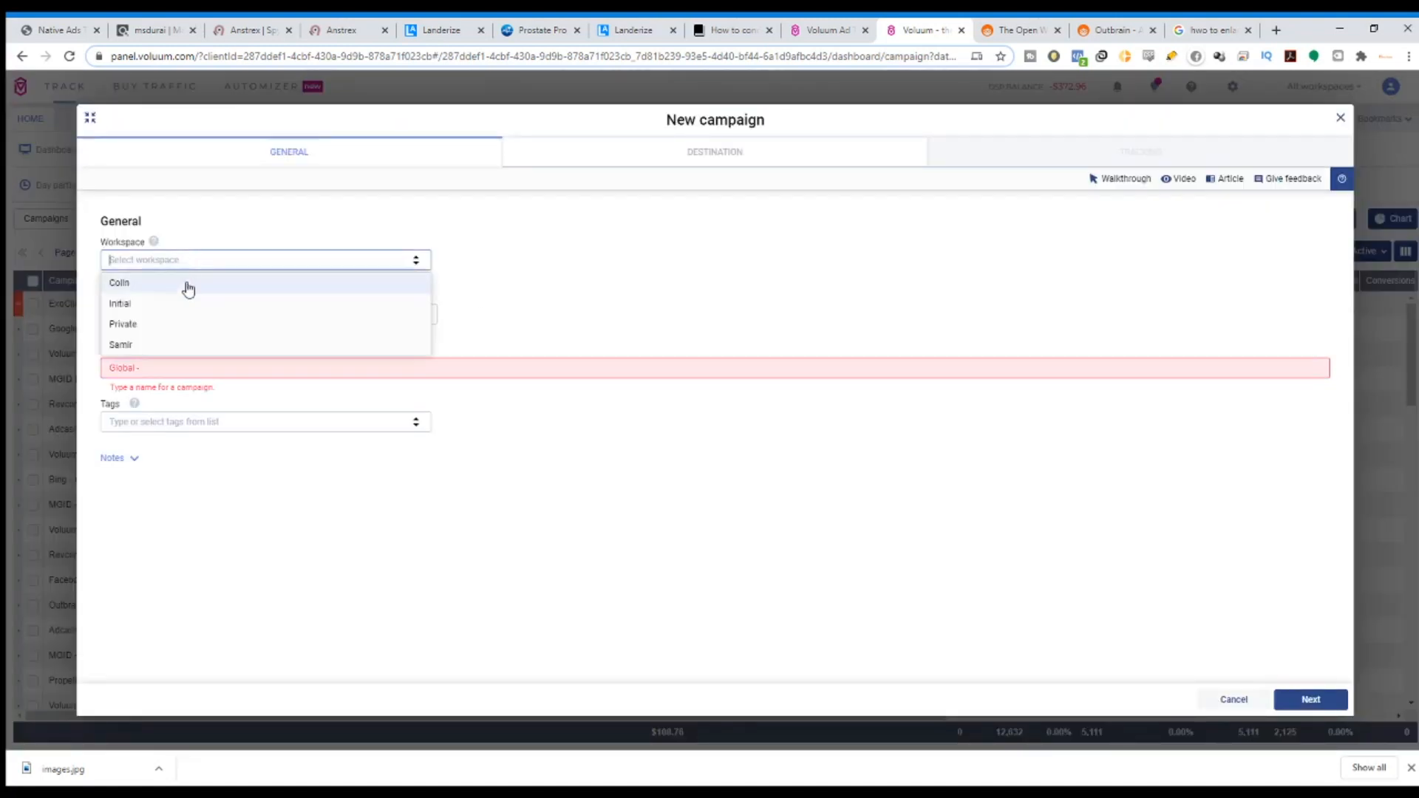
pyautogui.click(185, 324)
pyautogui.click(153, 315)
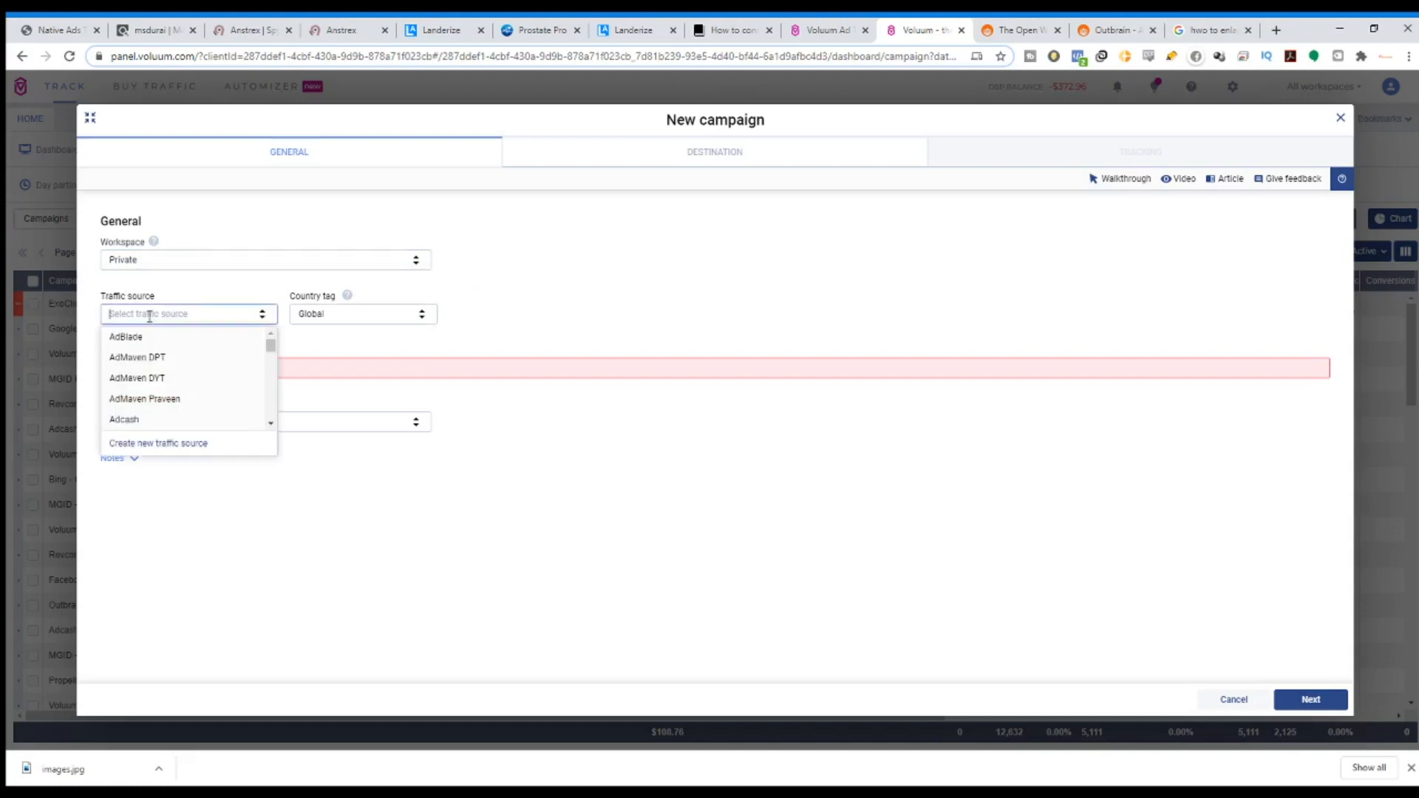
pyautogui.write('out')
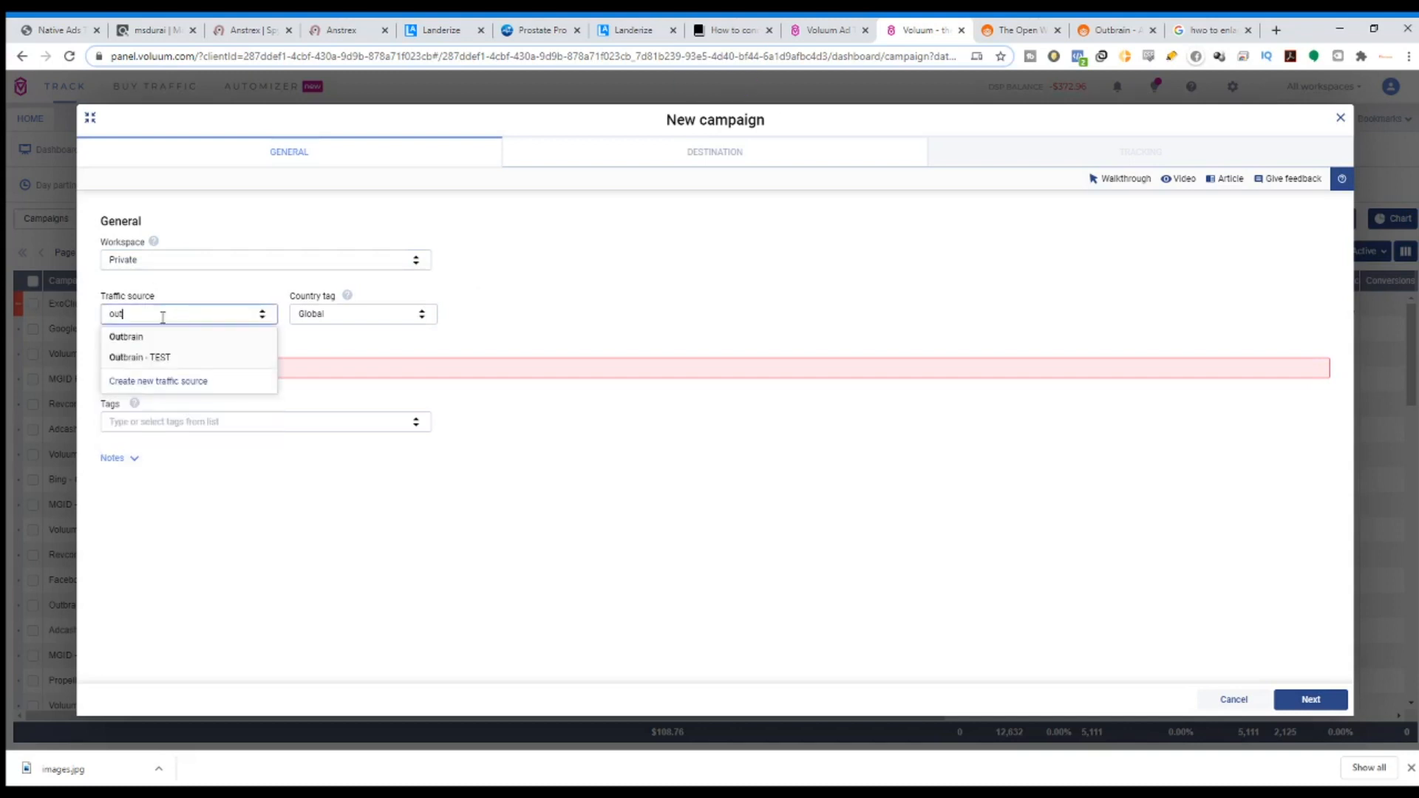
pyautogui.click(168, 338)
pyautogui.click(366, 314)
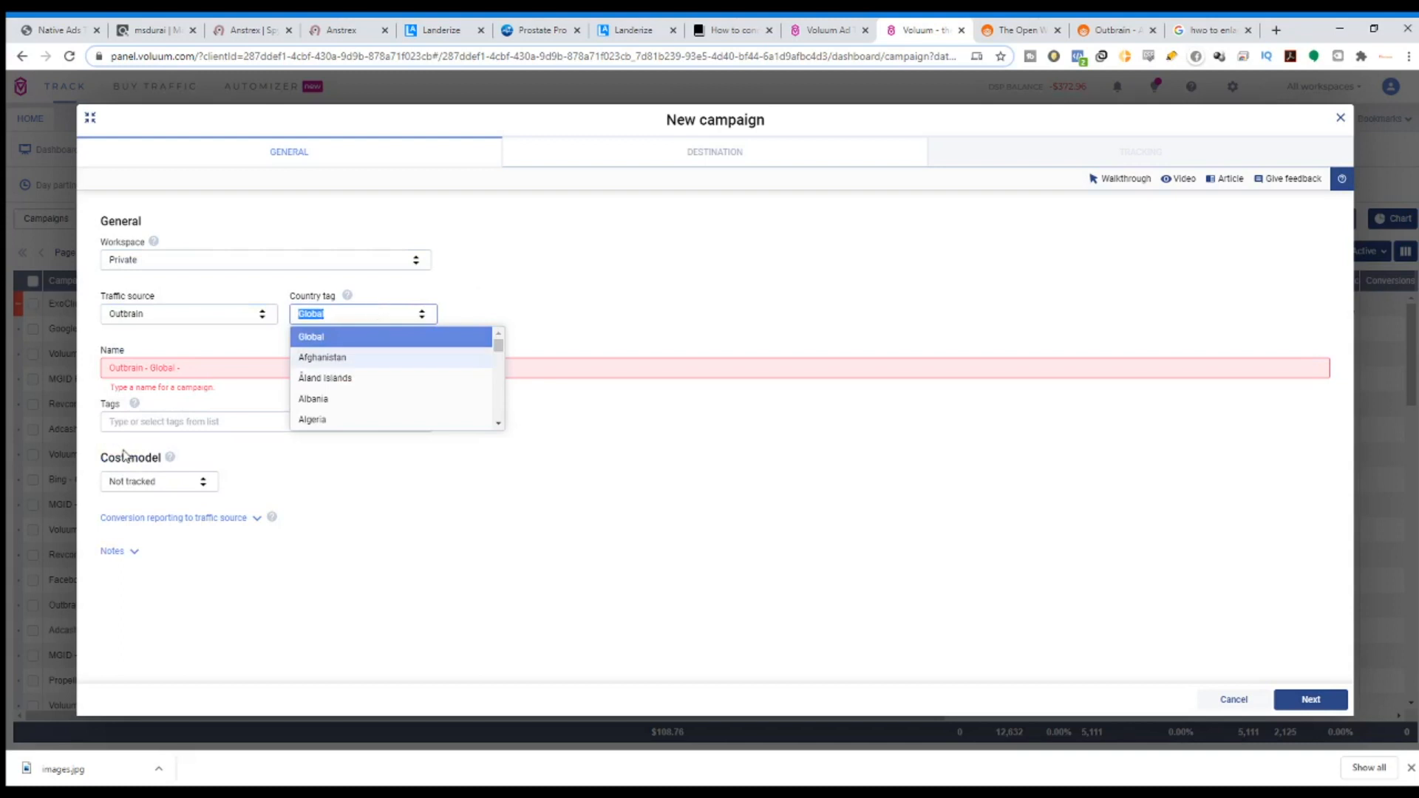
pyautogui.click(1313, 706)
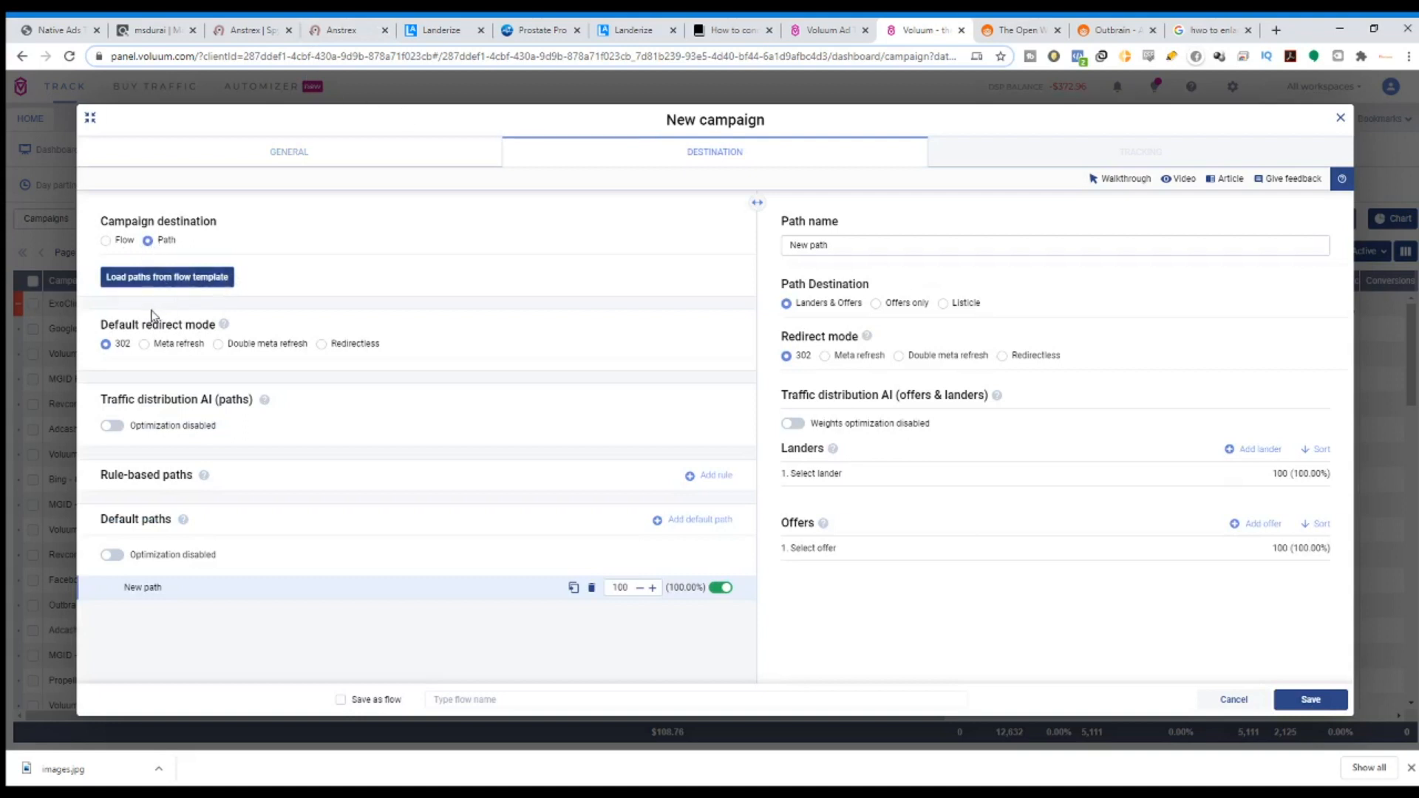
# Set default and path redirects to Double meta refresh and rename the path to xxxx.
pyautogui.moveTo(119, 327); pyautogui.dragTo(204, 328)
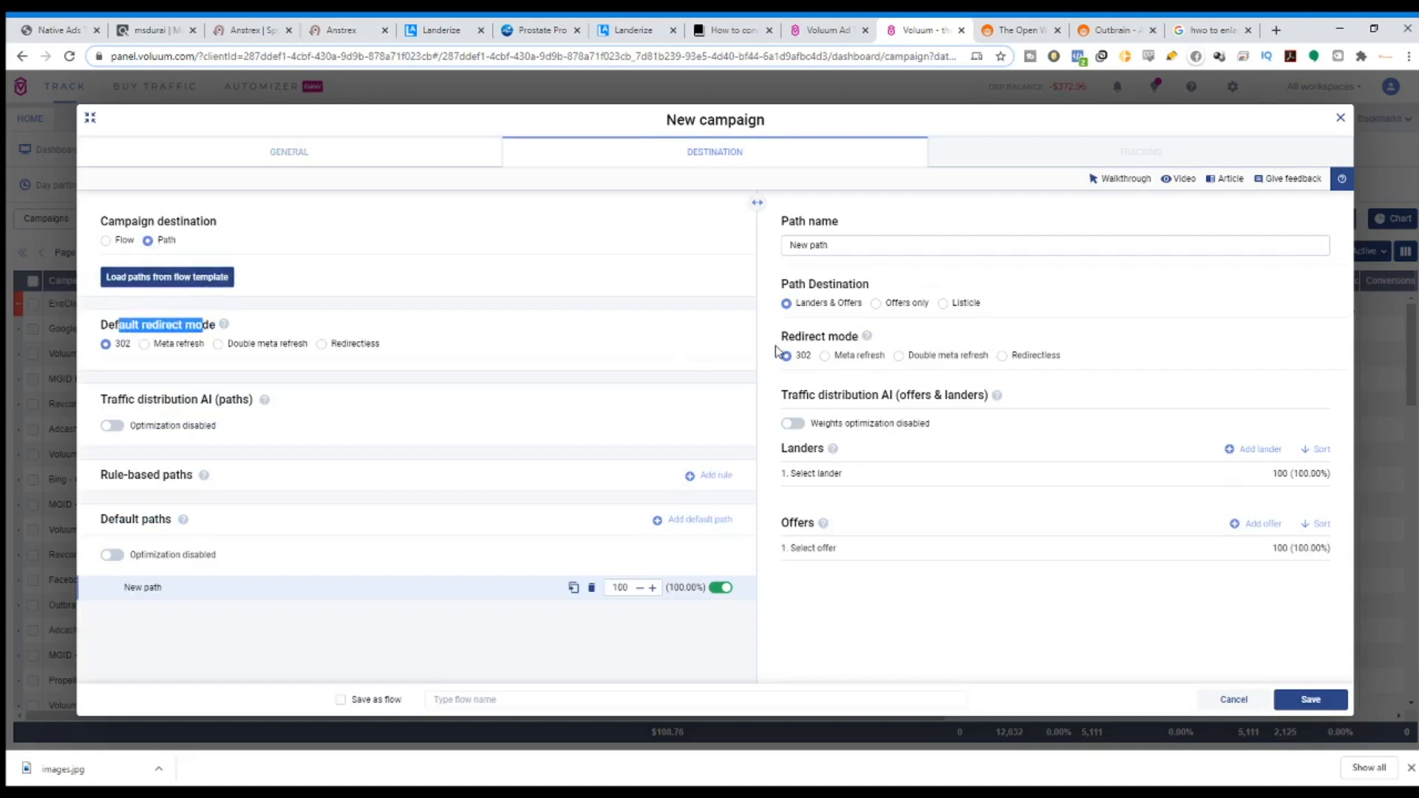
pyautogui.moveTo(778, 352); pyautogui.dragTo(863, 336)
pyautogui.click(219, 345)
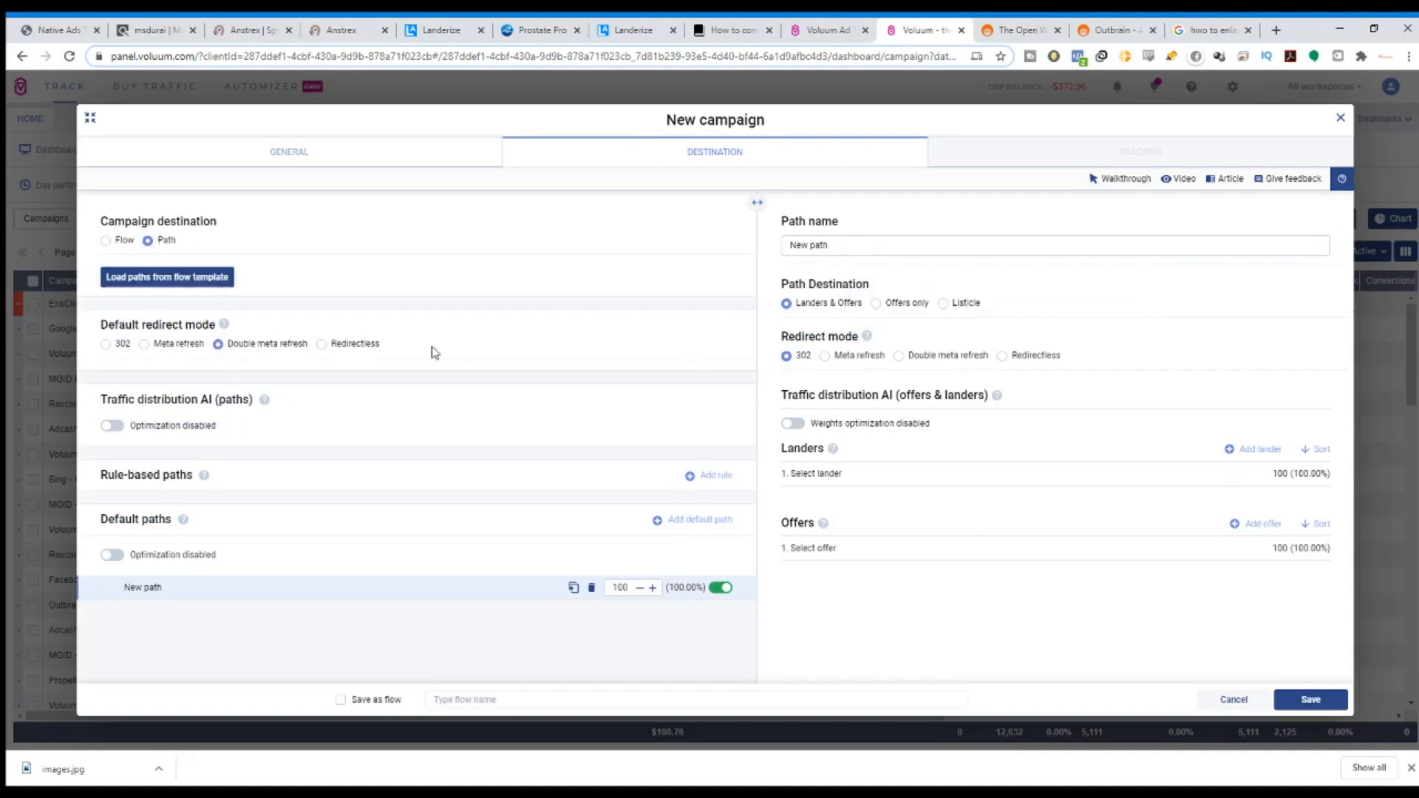
pyautogui.click(898, 356)
pyautogui.moveTo(863, 245); pyautogui.dragTo(732, 250)
pyautogui.write('xxxx')
# Add lander Global - Backyard Rev Test and offer Global - Vert Shock - TEST, then close the form.
pyautogui.click(836, 480)
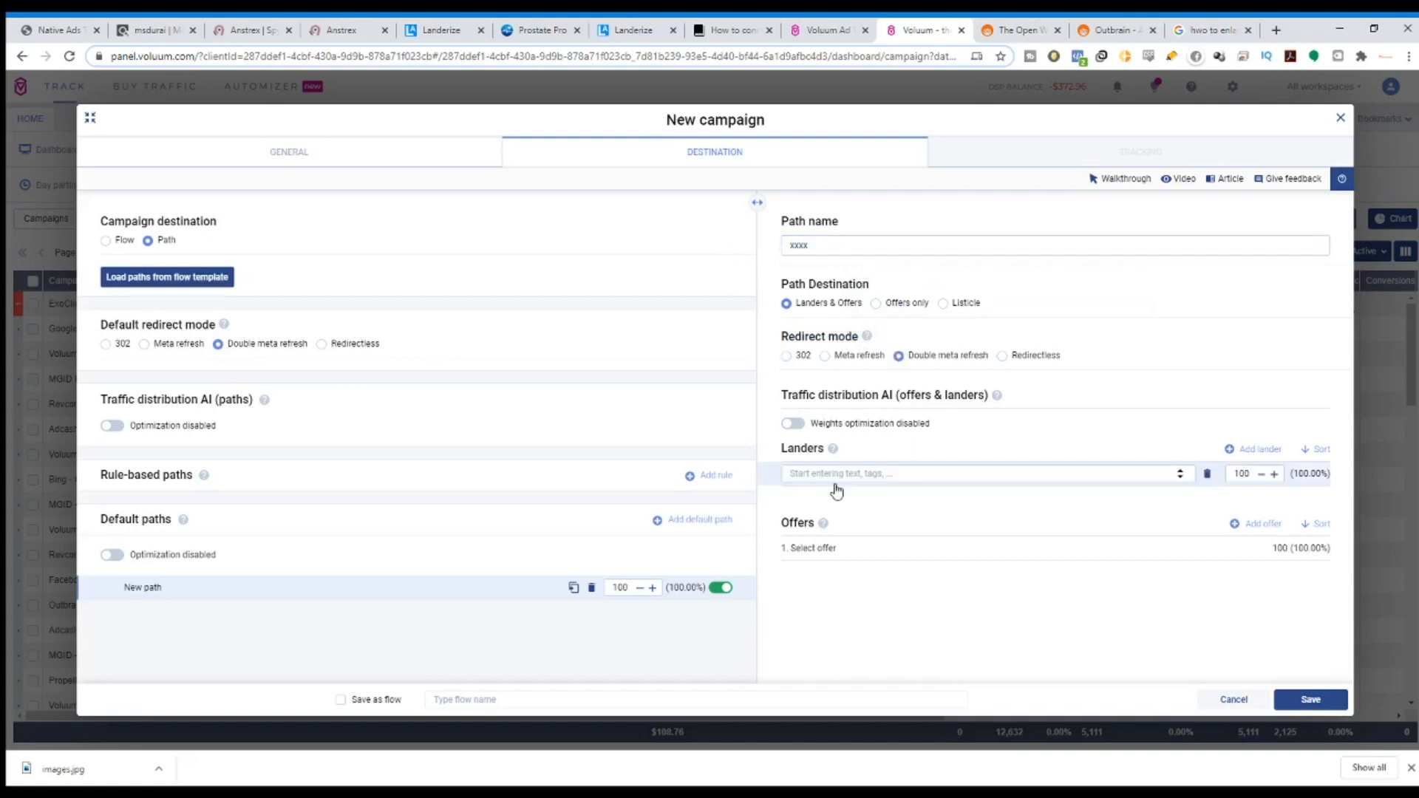
pyautogui.click(834, 475)
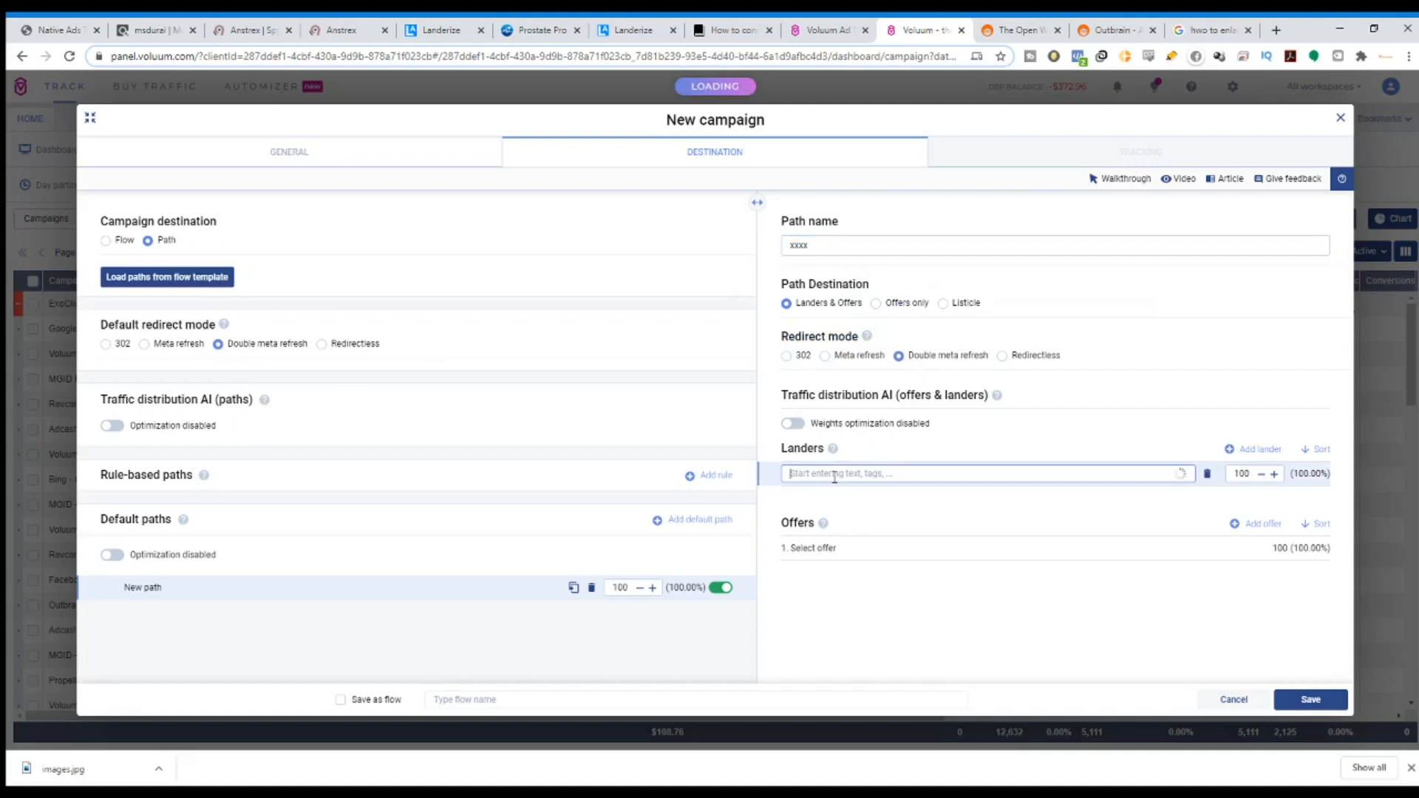
pyautogui.write('test')
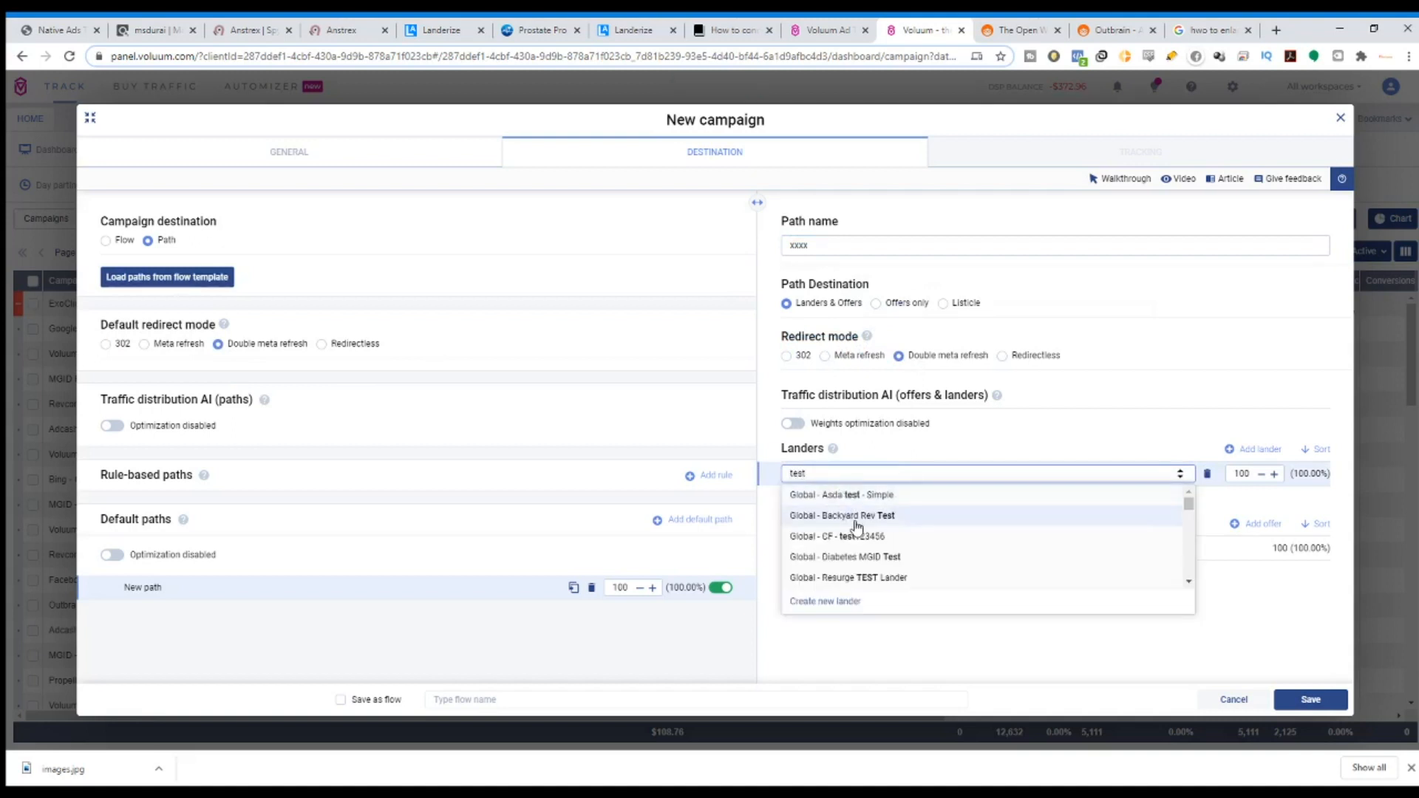
pyautogui.click(856, 517)
pyautogui.click(847, 548)
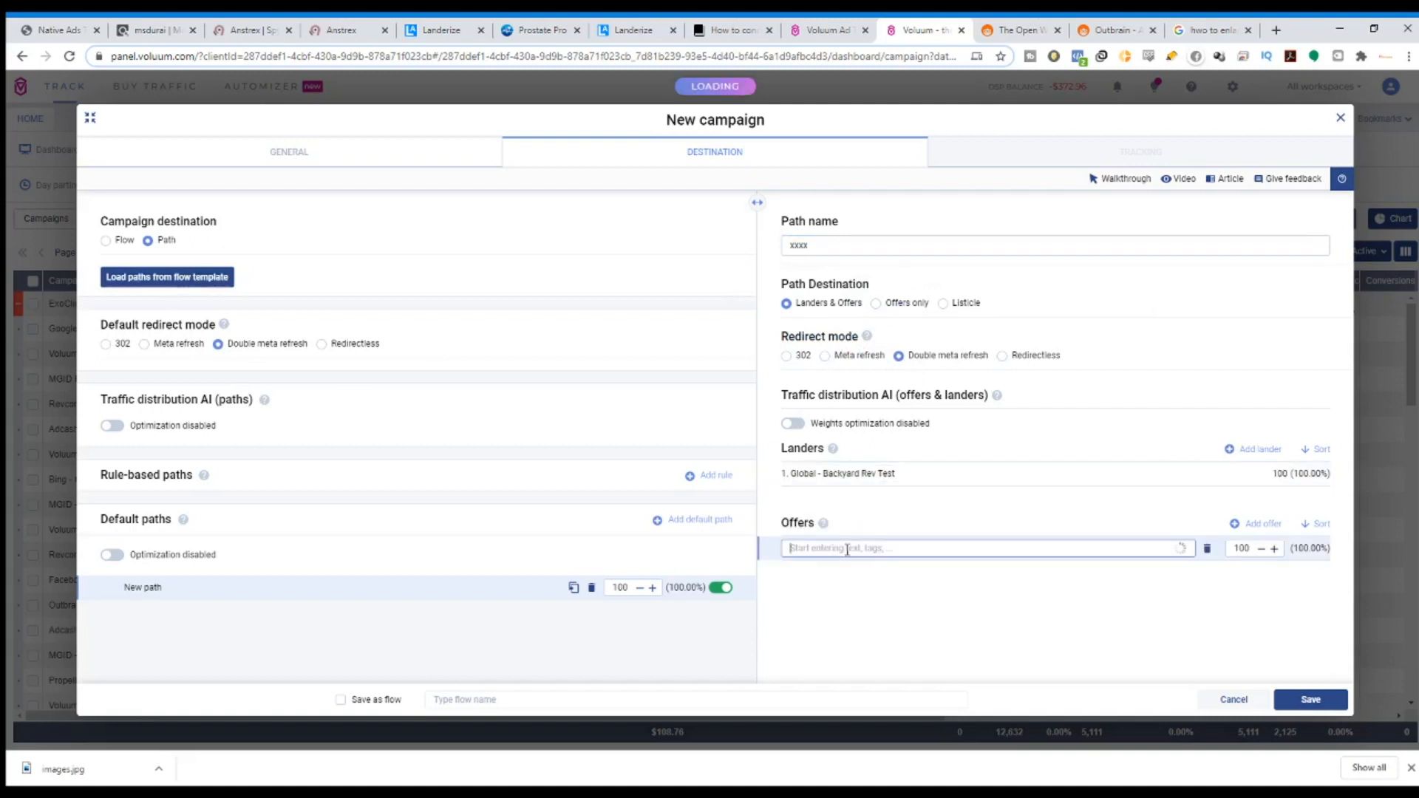
pyautogui.write('test')
pyautogui.click(855, 571)
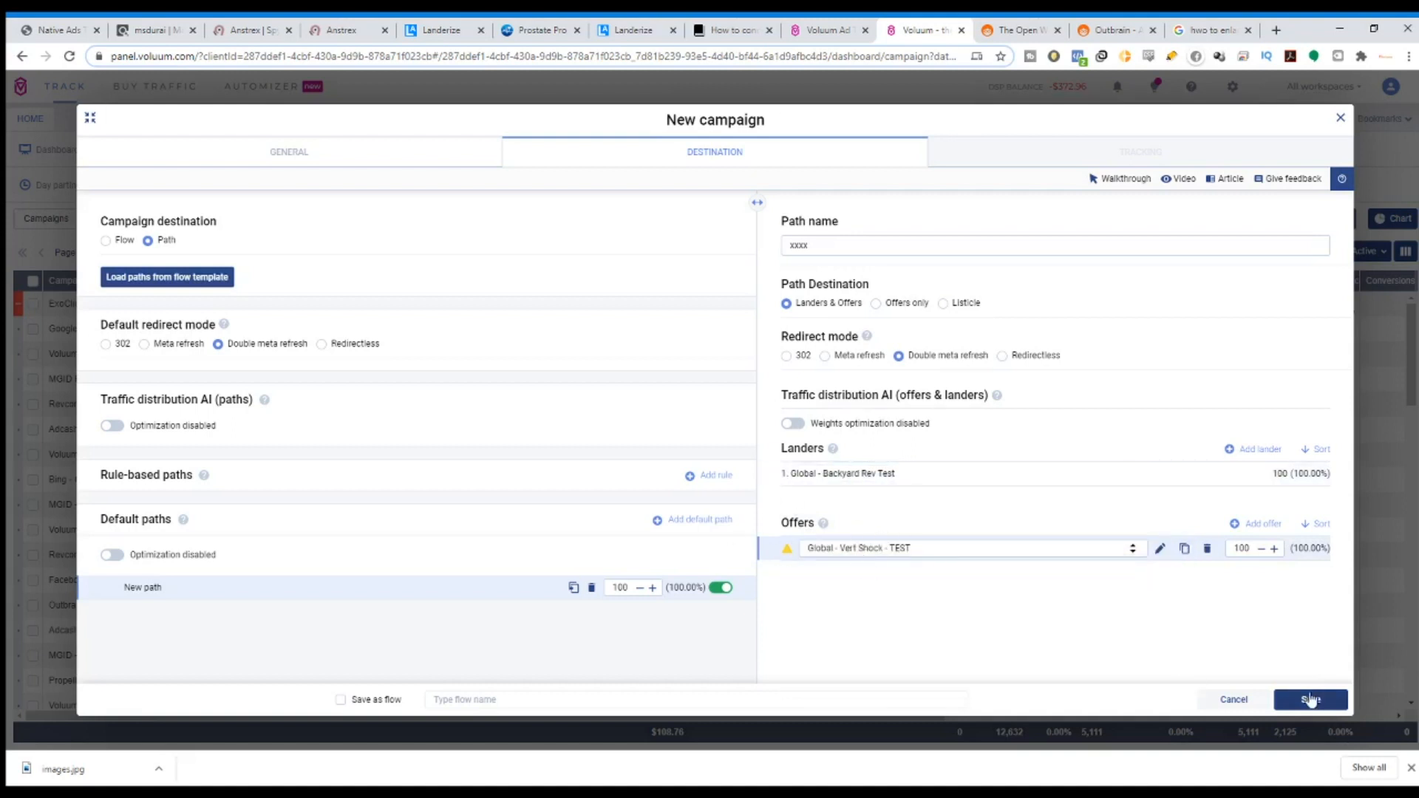
pyautogui.click(1341, 119)
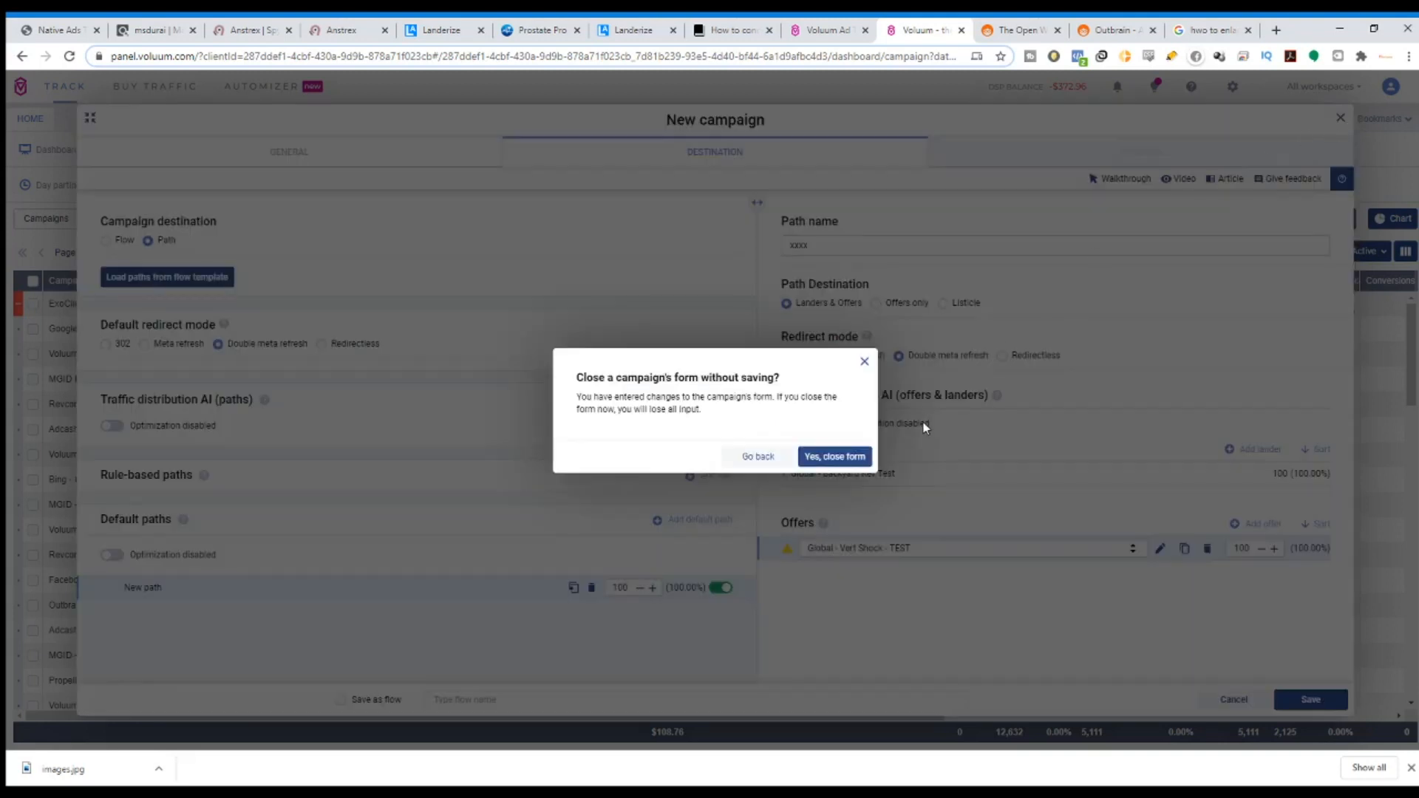
# Discard the unsaved campaign and bring up the Outbrain homepage.
pyautogui.click(824, 458)
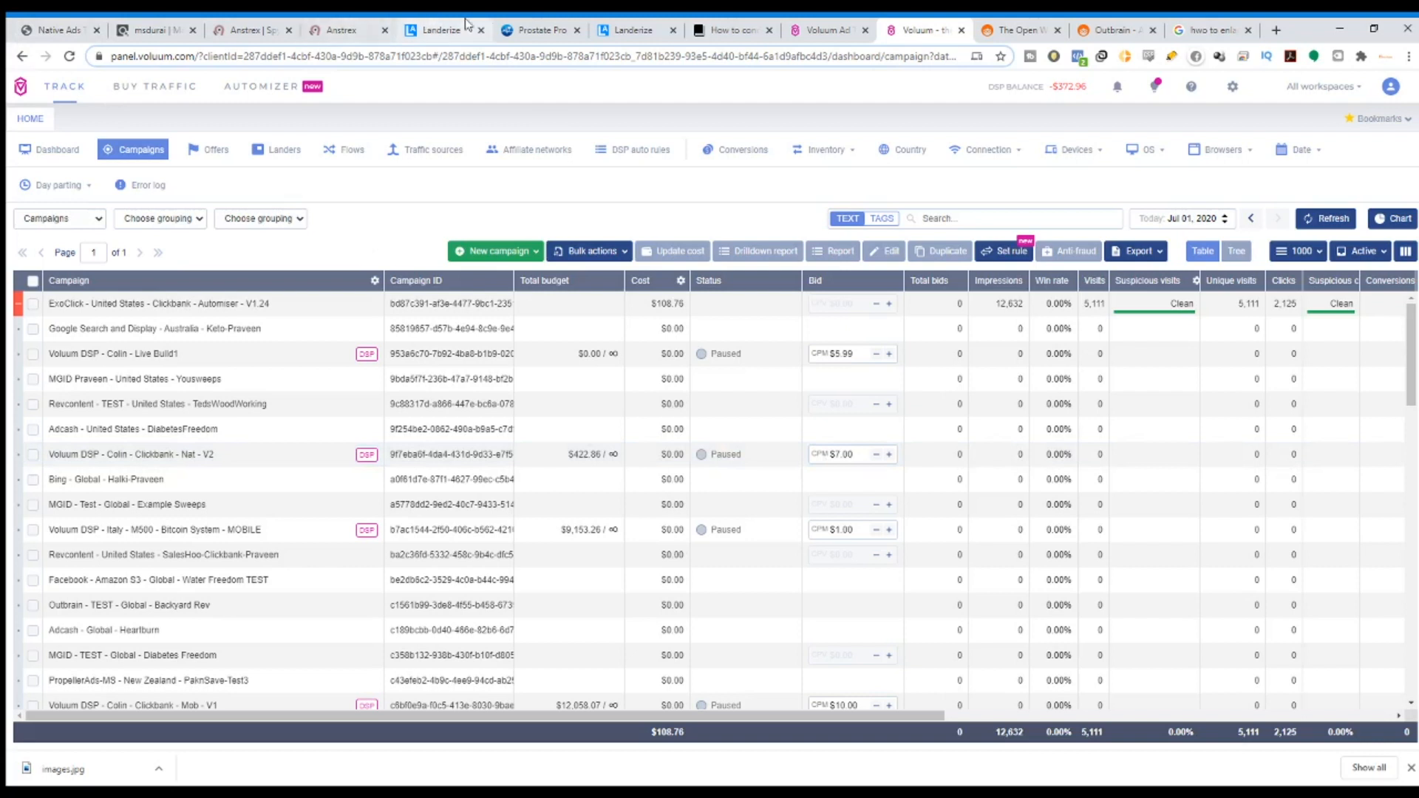
pyautogui.click(1027, 29)
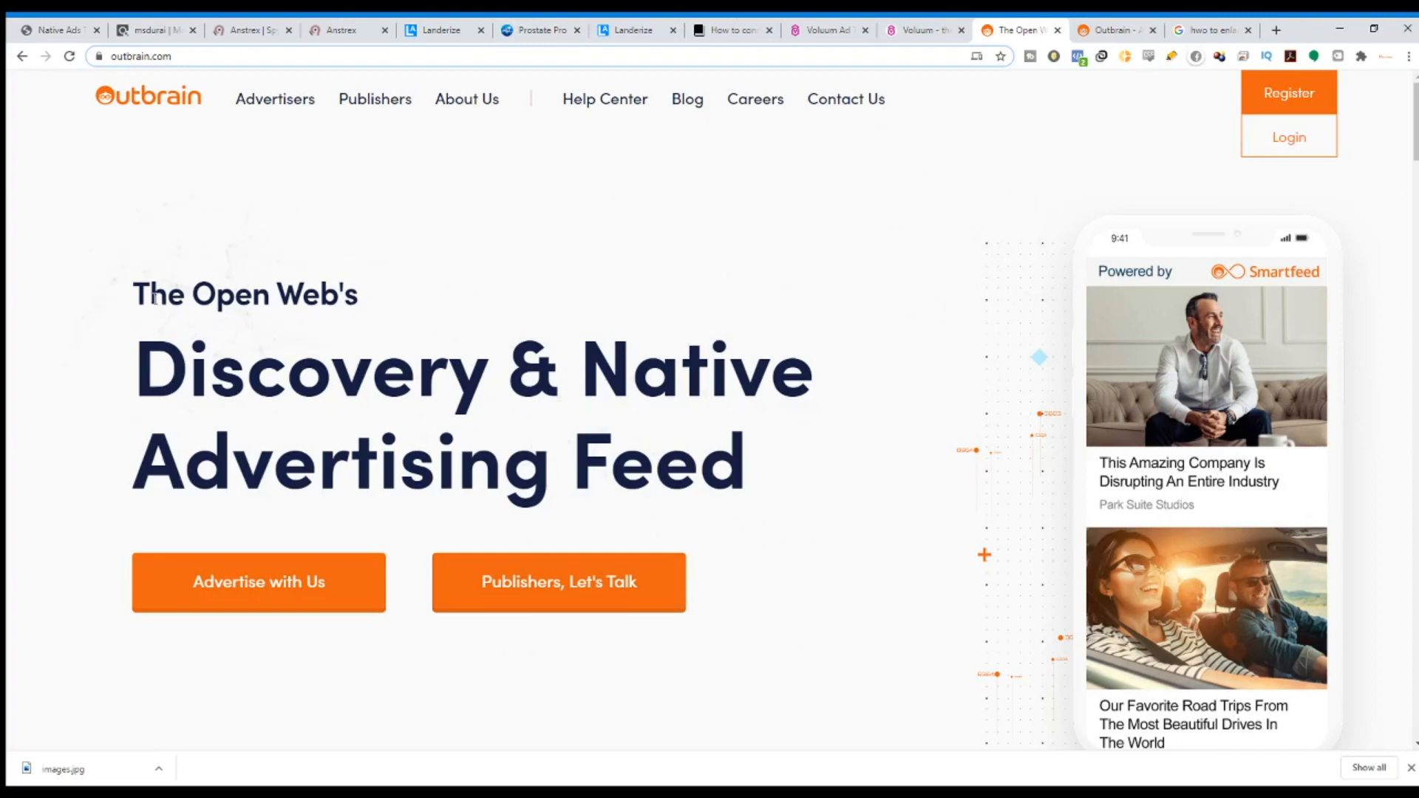
# Highlight the 'Discovery & Native Advertising Feed' headline, then return to the Anstrex ad listing.
pyautogui.moveTo(141, 294); pyautogui.dragTo(808, 443)
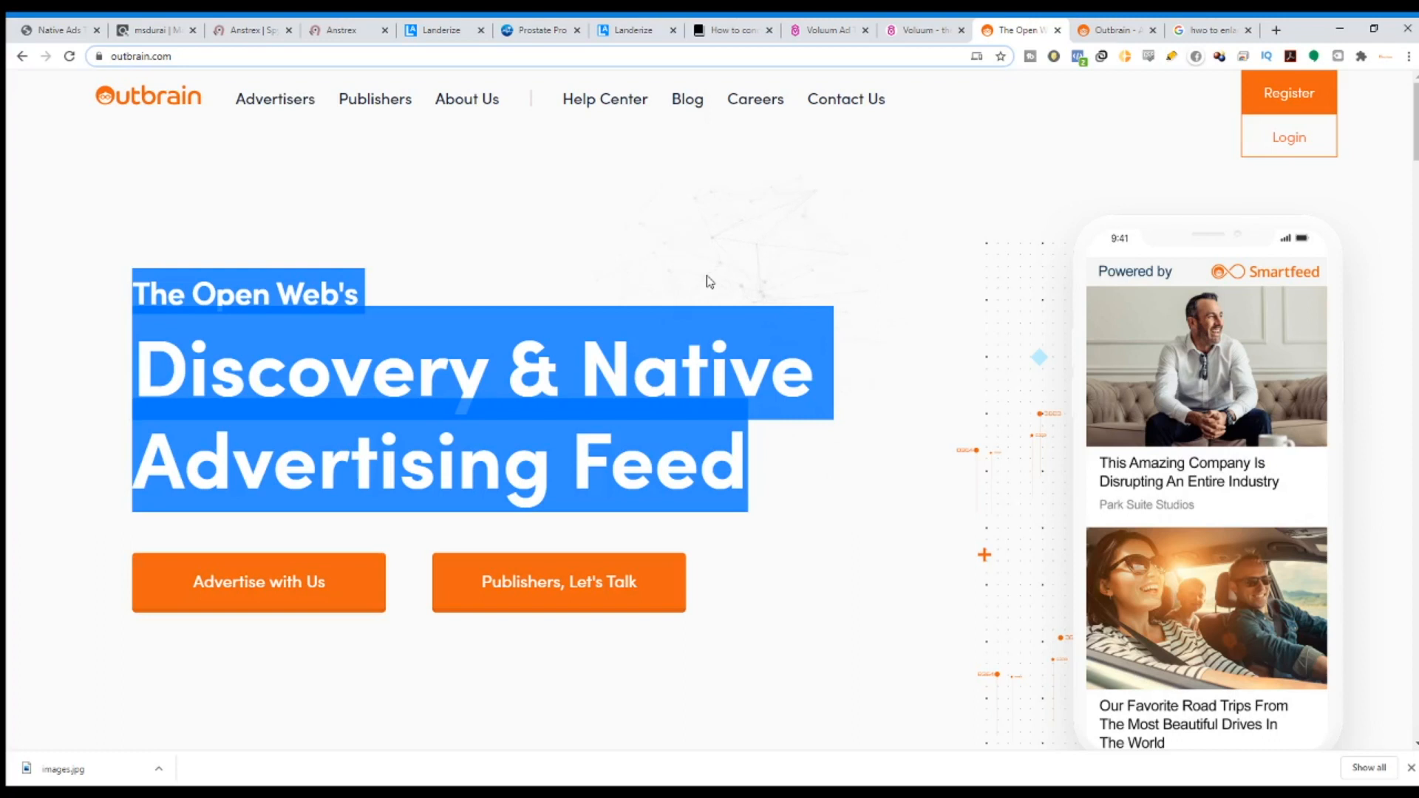
pyautogui.click(333, 30)
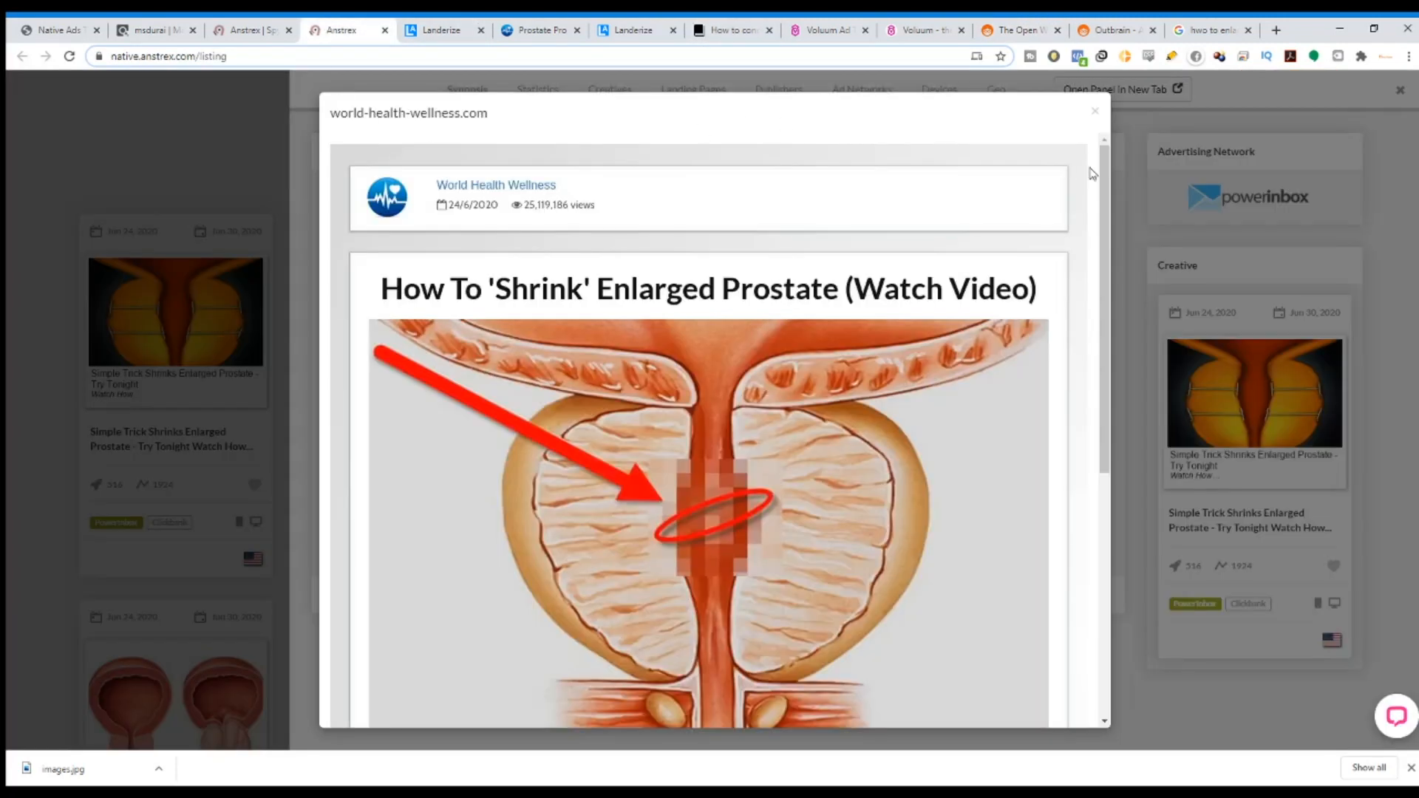
# Close the Anstrex preview and search Google for 'Powerinbox affiliate'.
pyautogui.click(1096, 112)
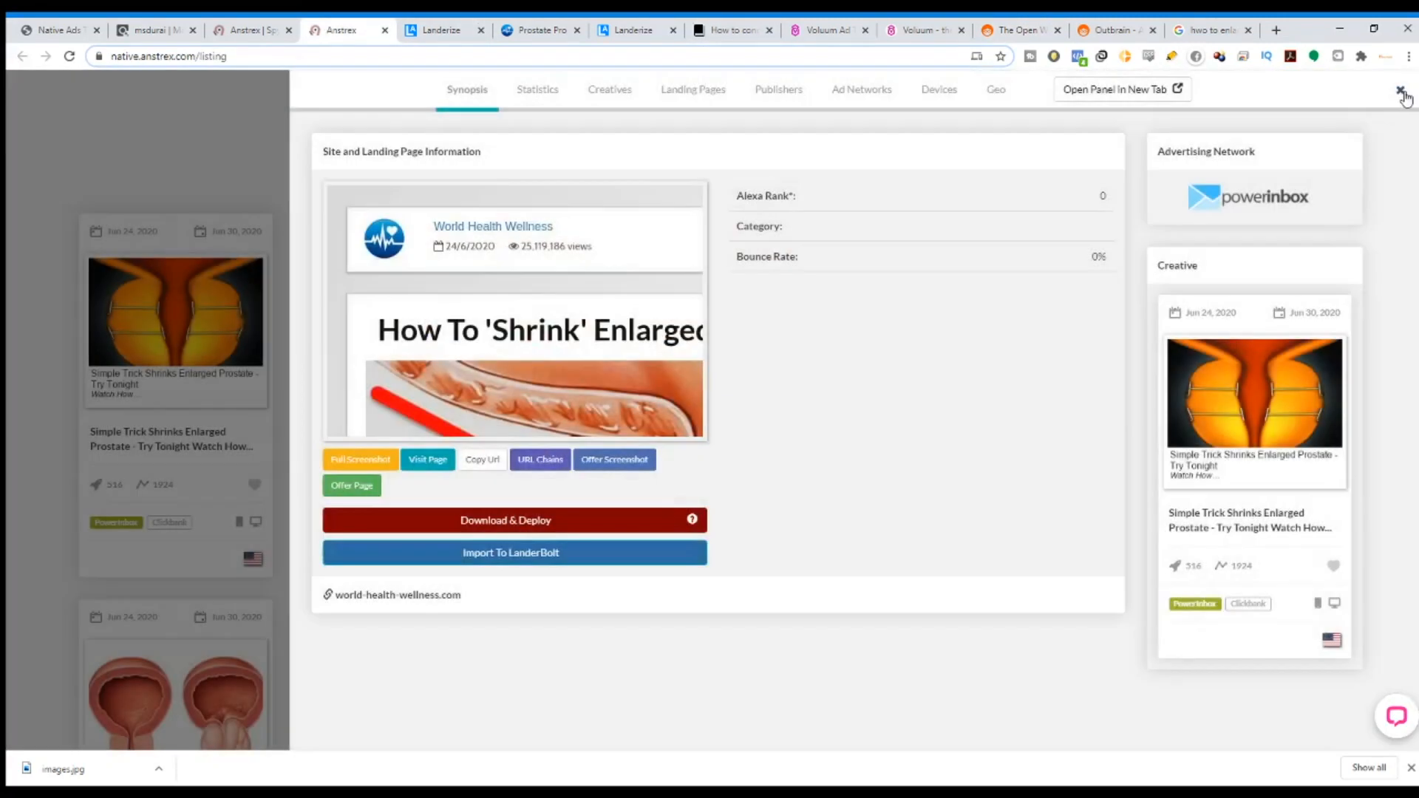
pyautogui.click(1400, 89)
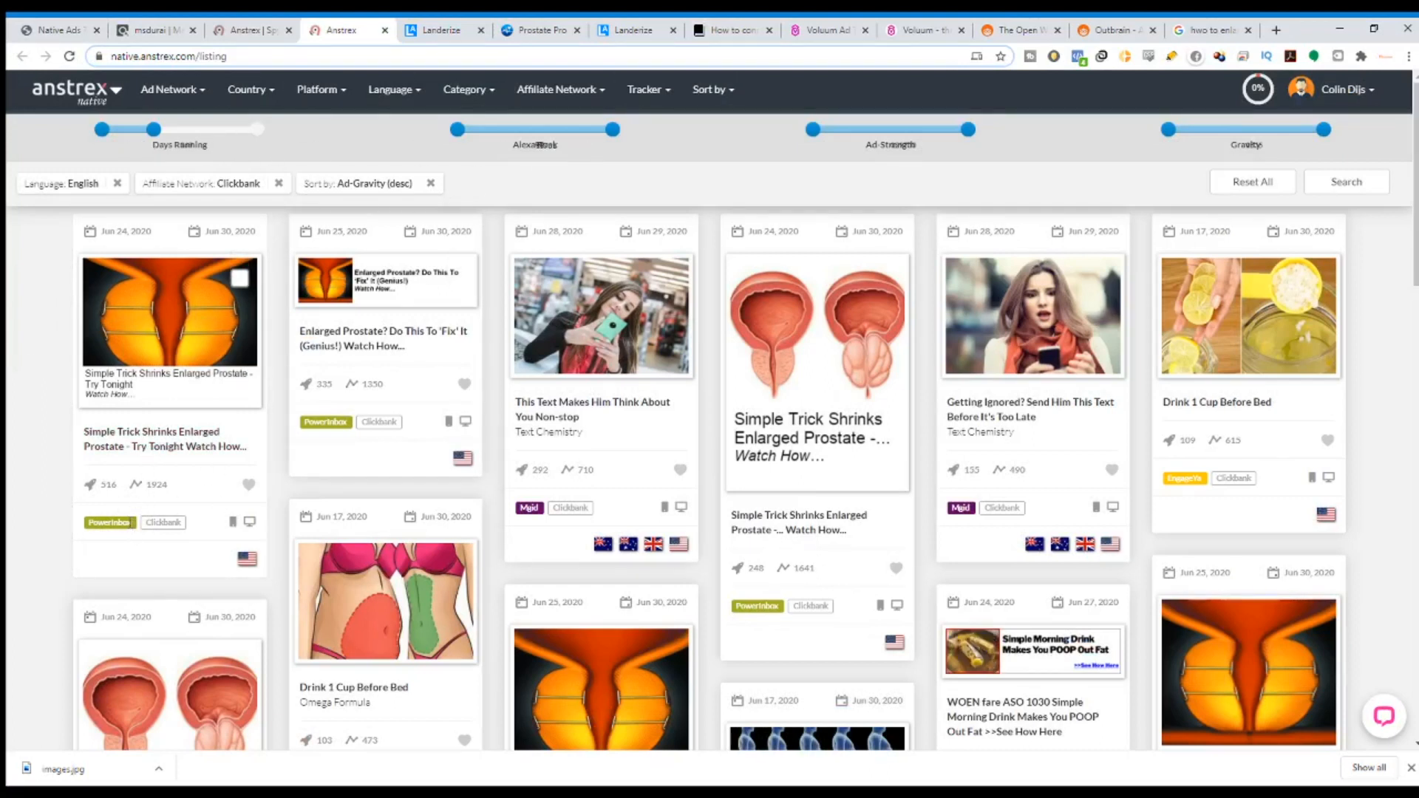
pyautogui.doubleClick(111, 522)
pyautogui.hotkey('ctrl', 'c')
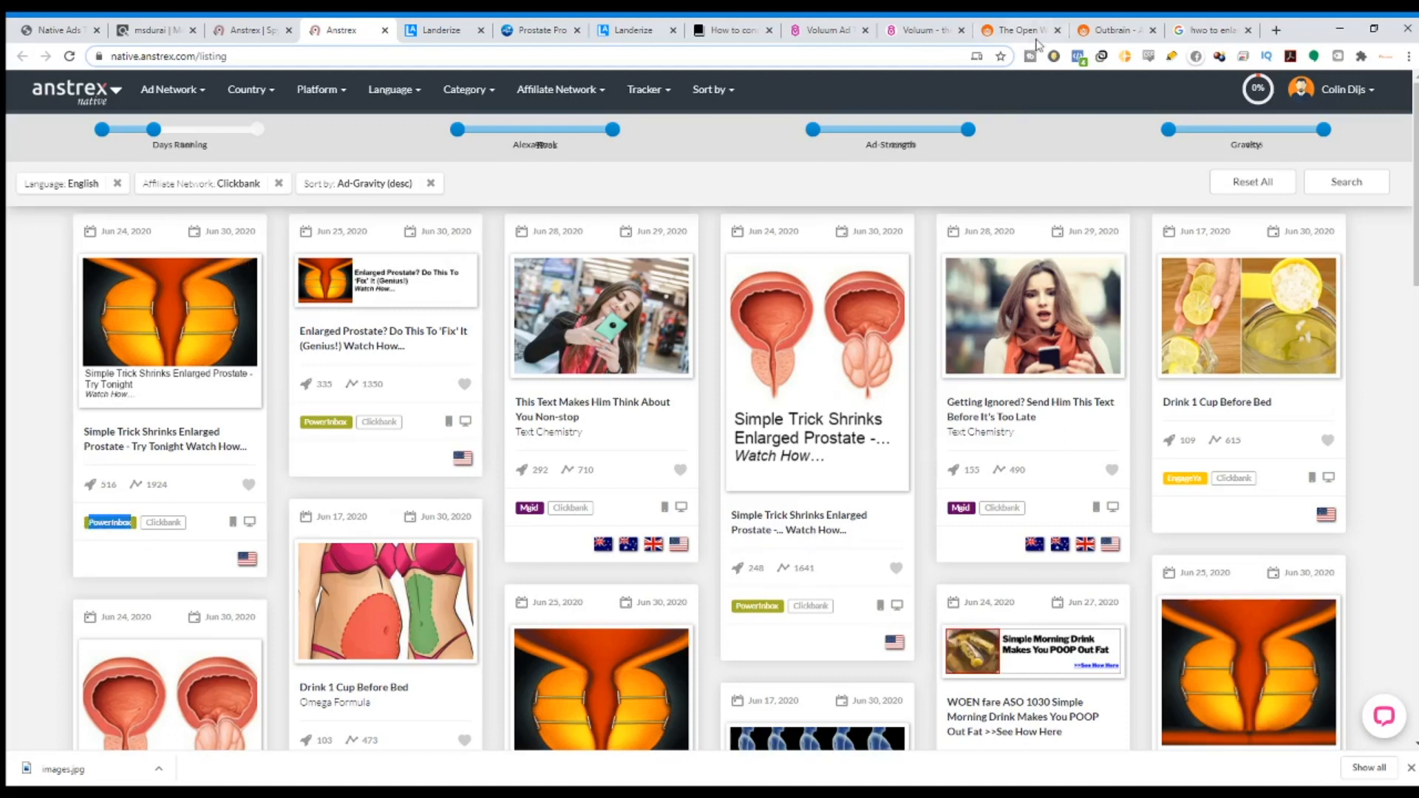
pyautogui.click(1212, 29)
pyautogui.click(426, 59)
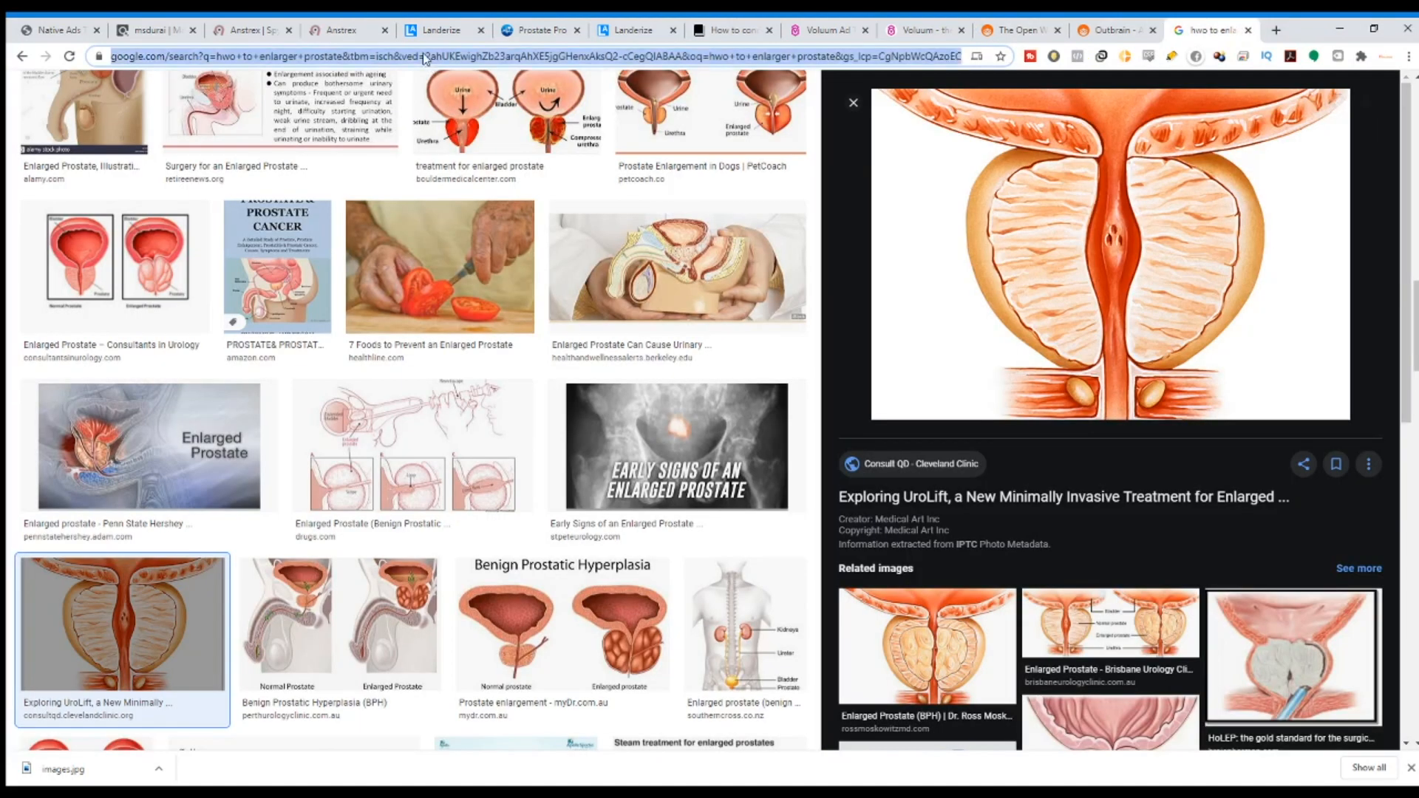
pyautogui.hotkey('ctrl', 'v')
pyautogui.write('aff')
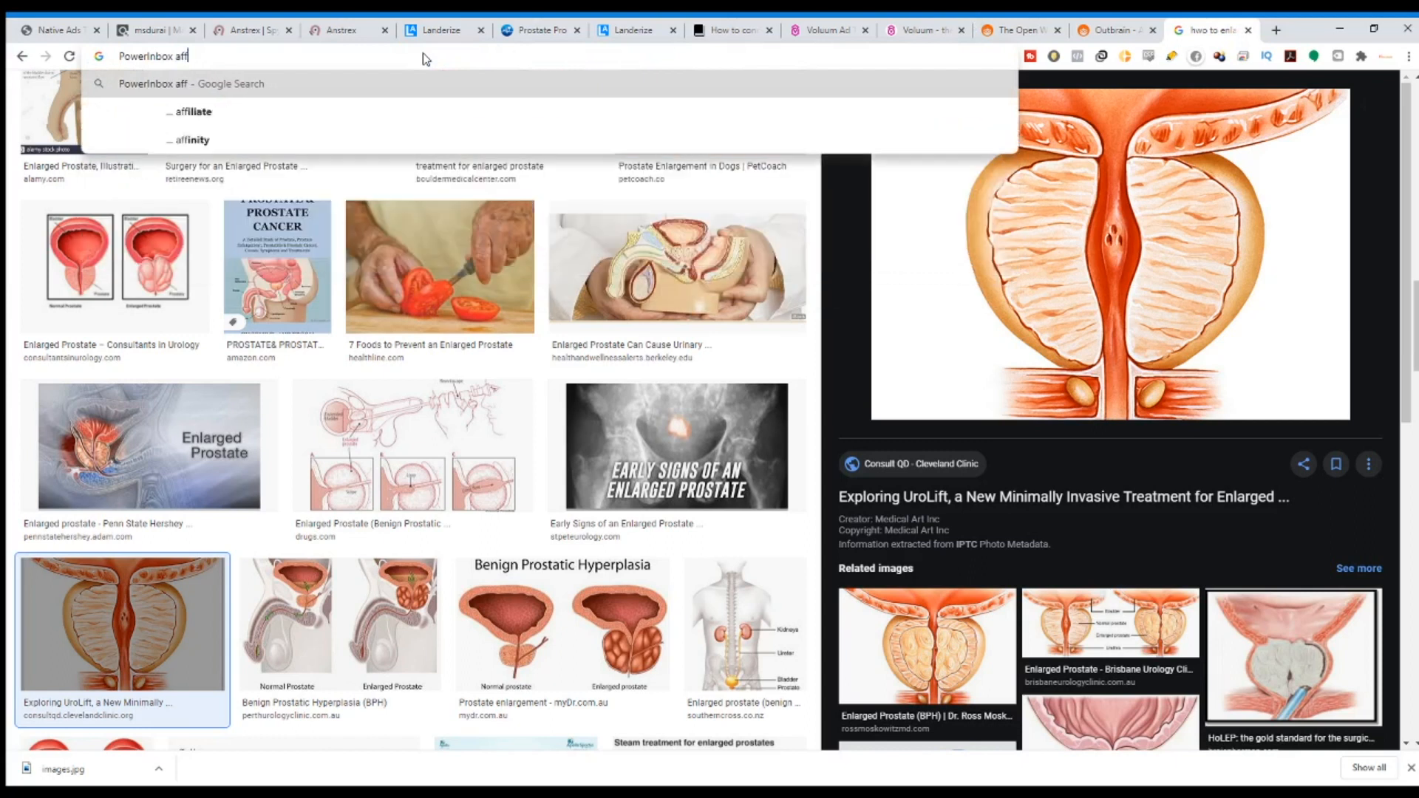
pyautogui.write('iiate')
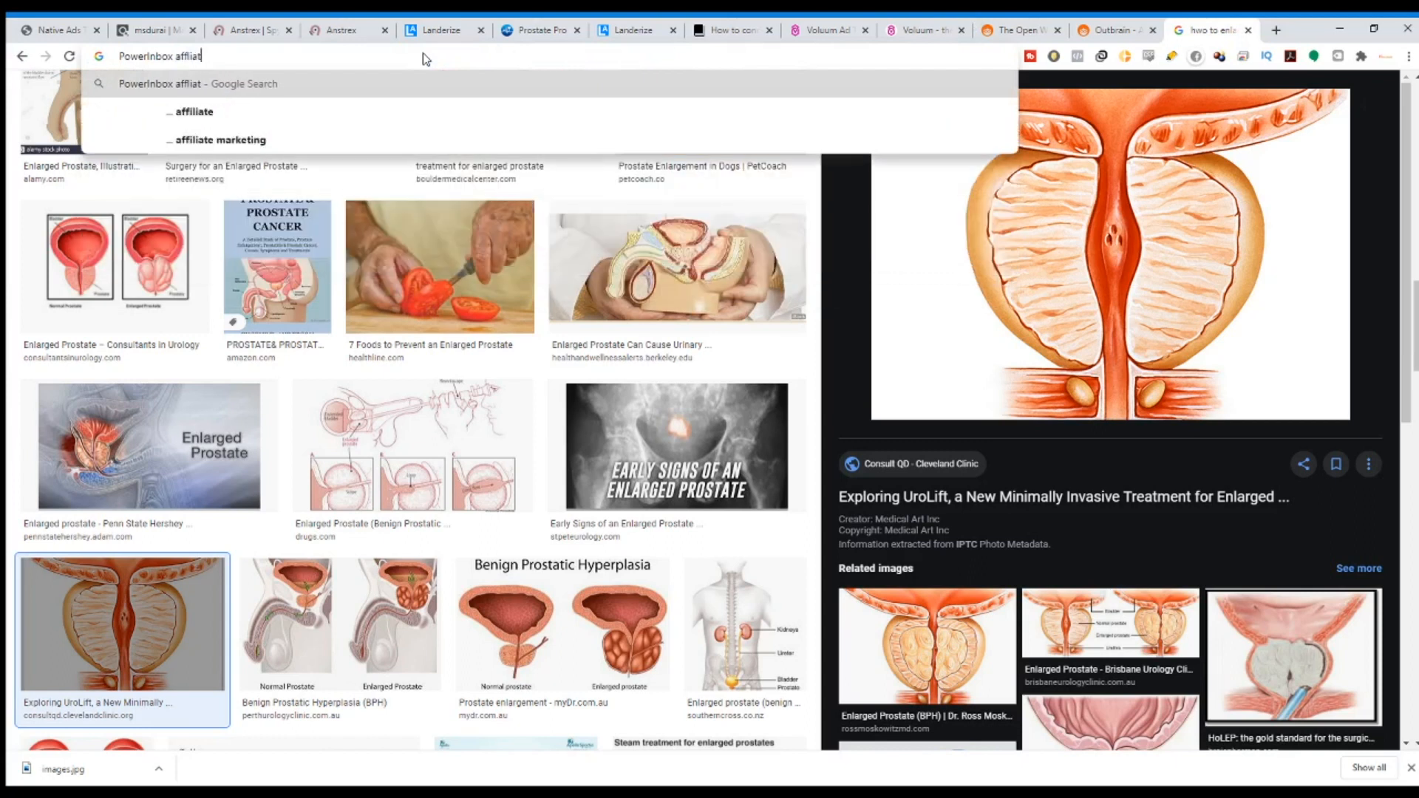
pyautogui.press('Return')
# Dismiss the ebook popup and bring up the Outbrain Amplify campaigns dashboard.
pyautogui.scroll(-1, 281, 296)
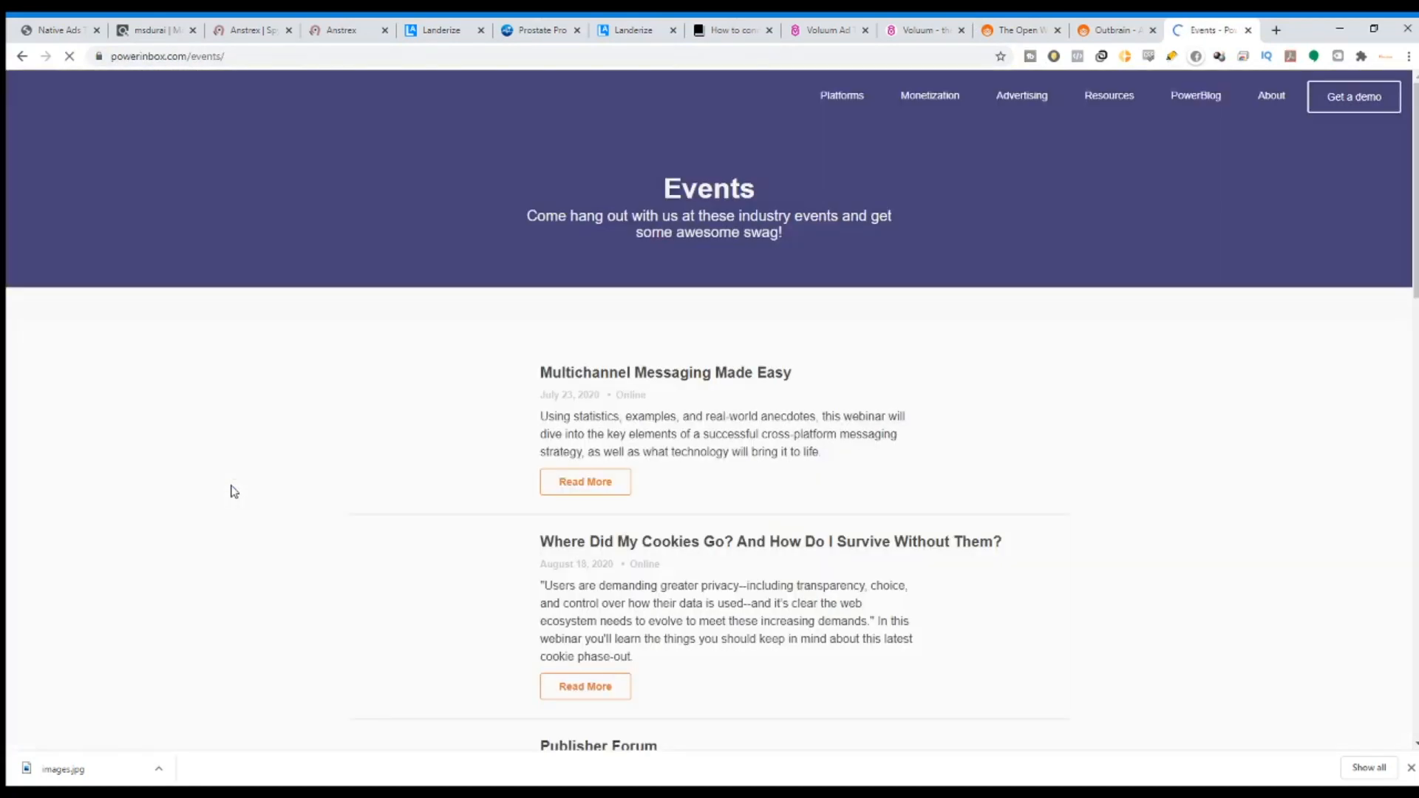
pyautogui.moveTo(1092, 109)
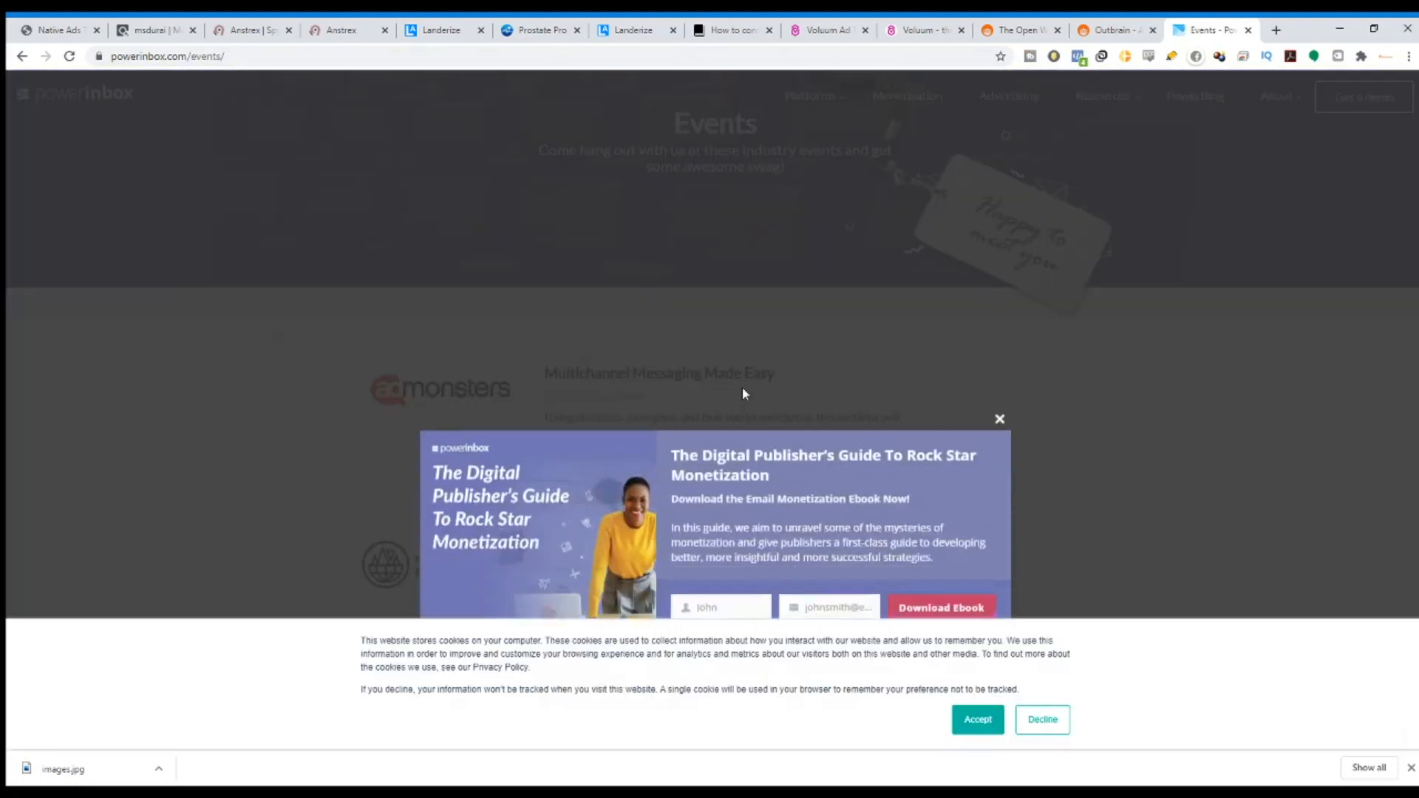
pyautogui.click(1212, 176)
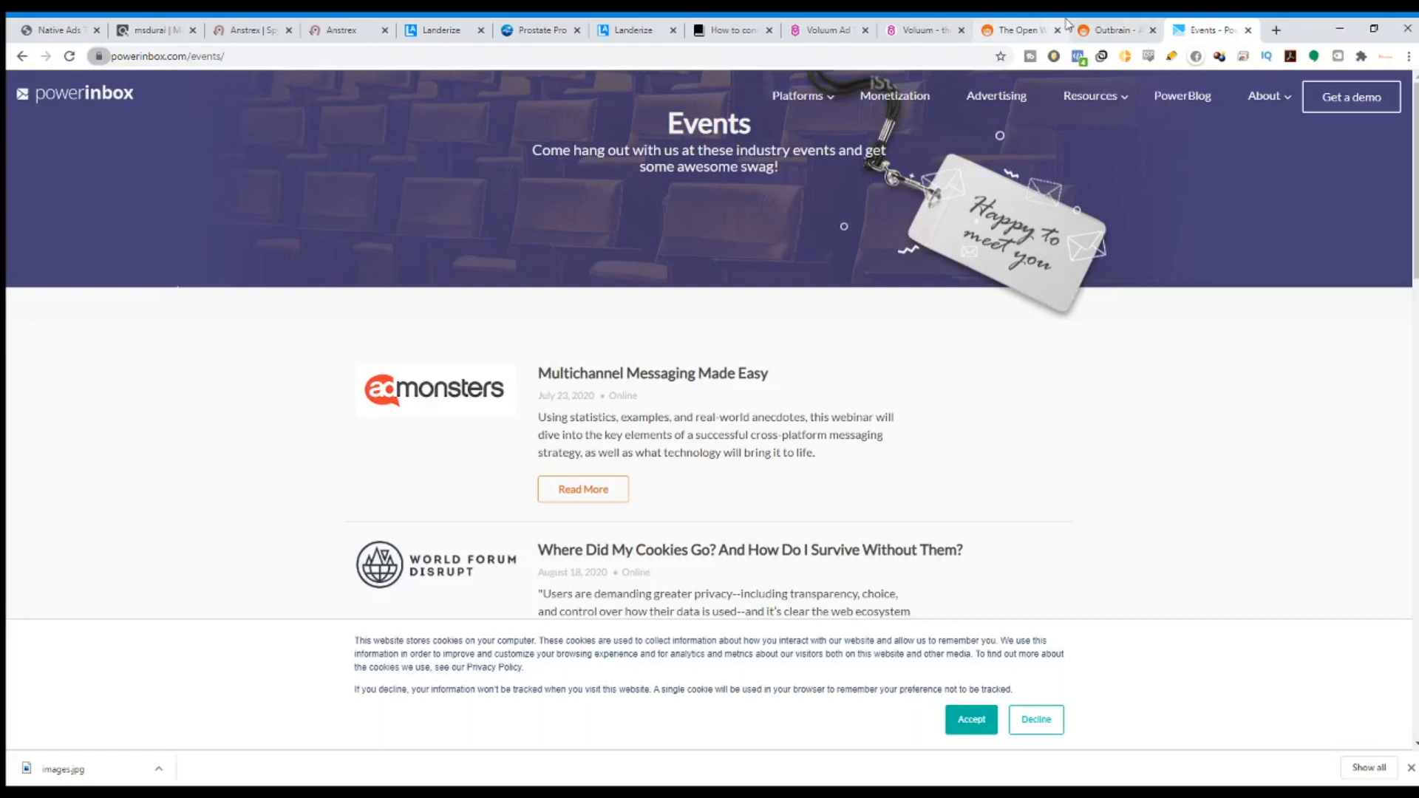
pyautogui.click(1041, 25)
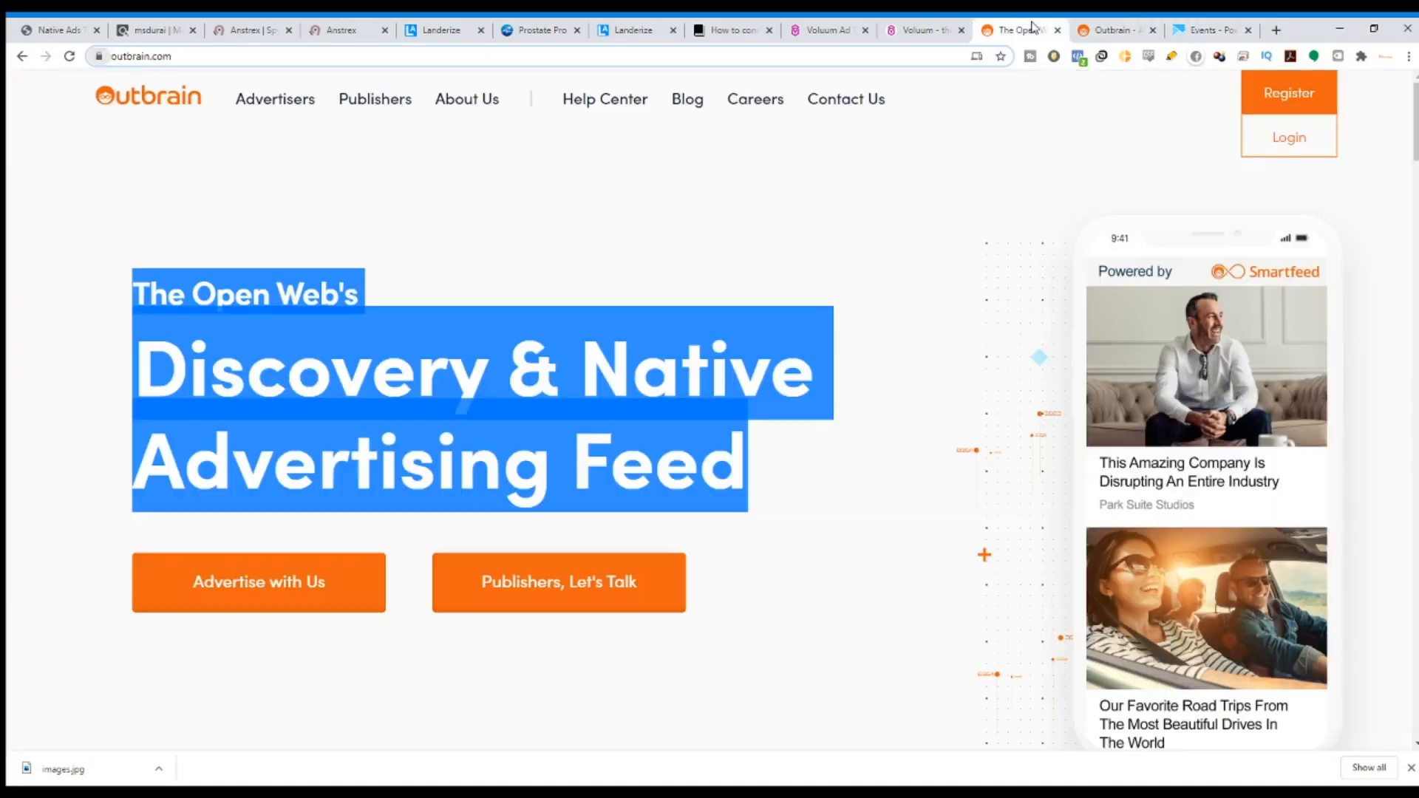
pyautogui.click(1231, 28)
pyautogui.click(994, 25)
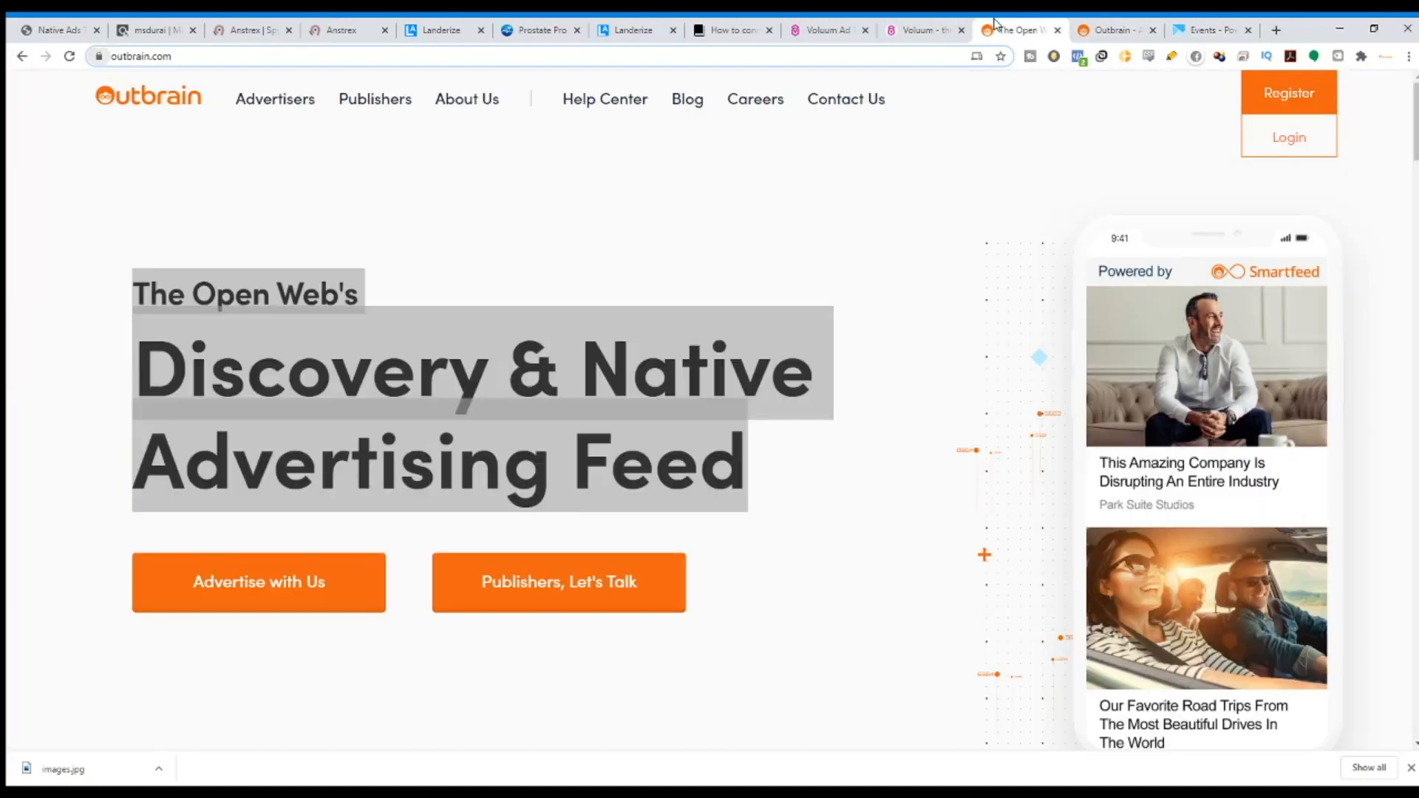
pyautogui.click(1203, 28)
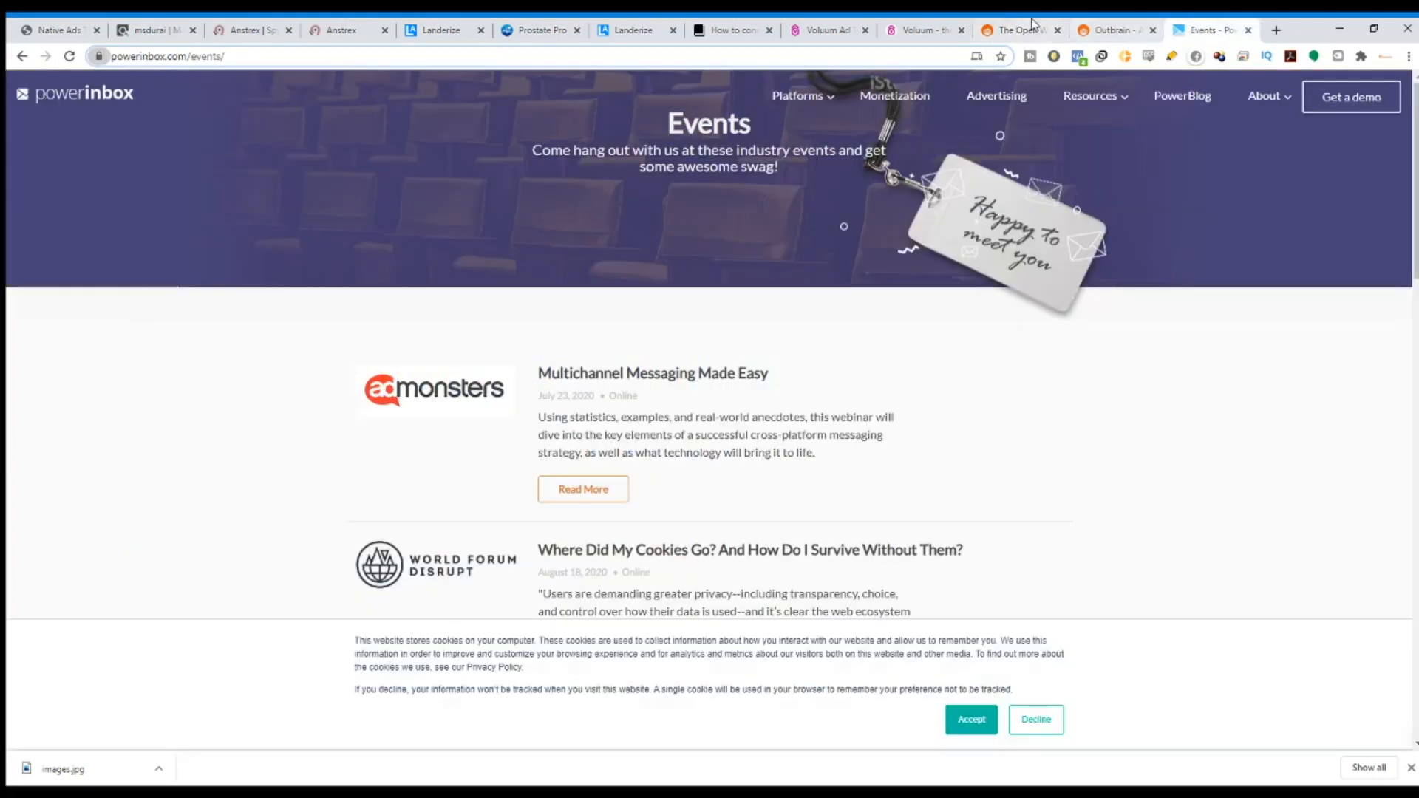
pyautogui.click(1032, 24)
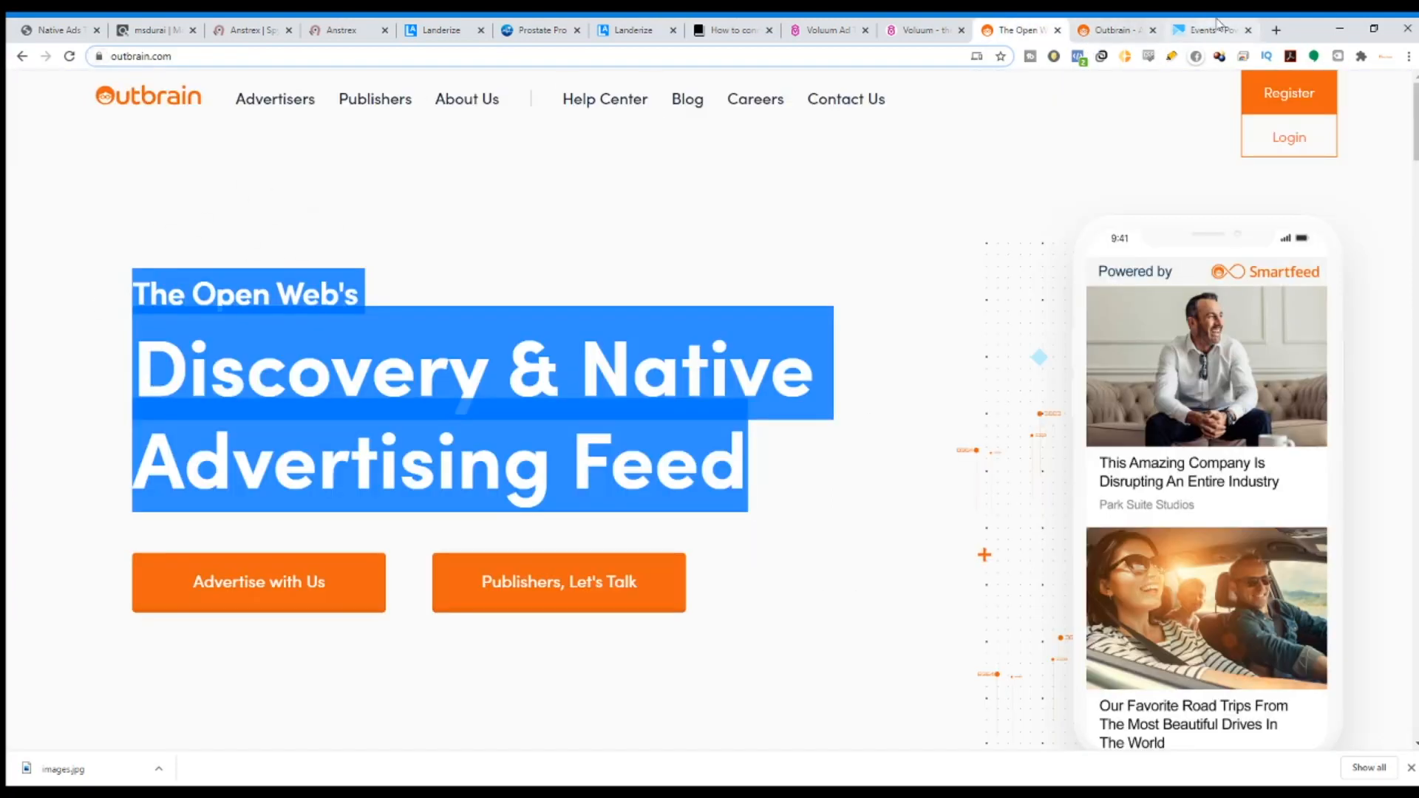
pyautogui.click(1093, 24)
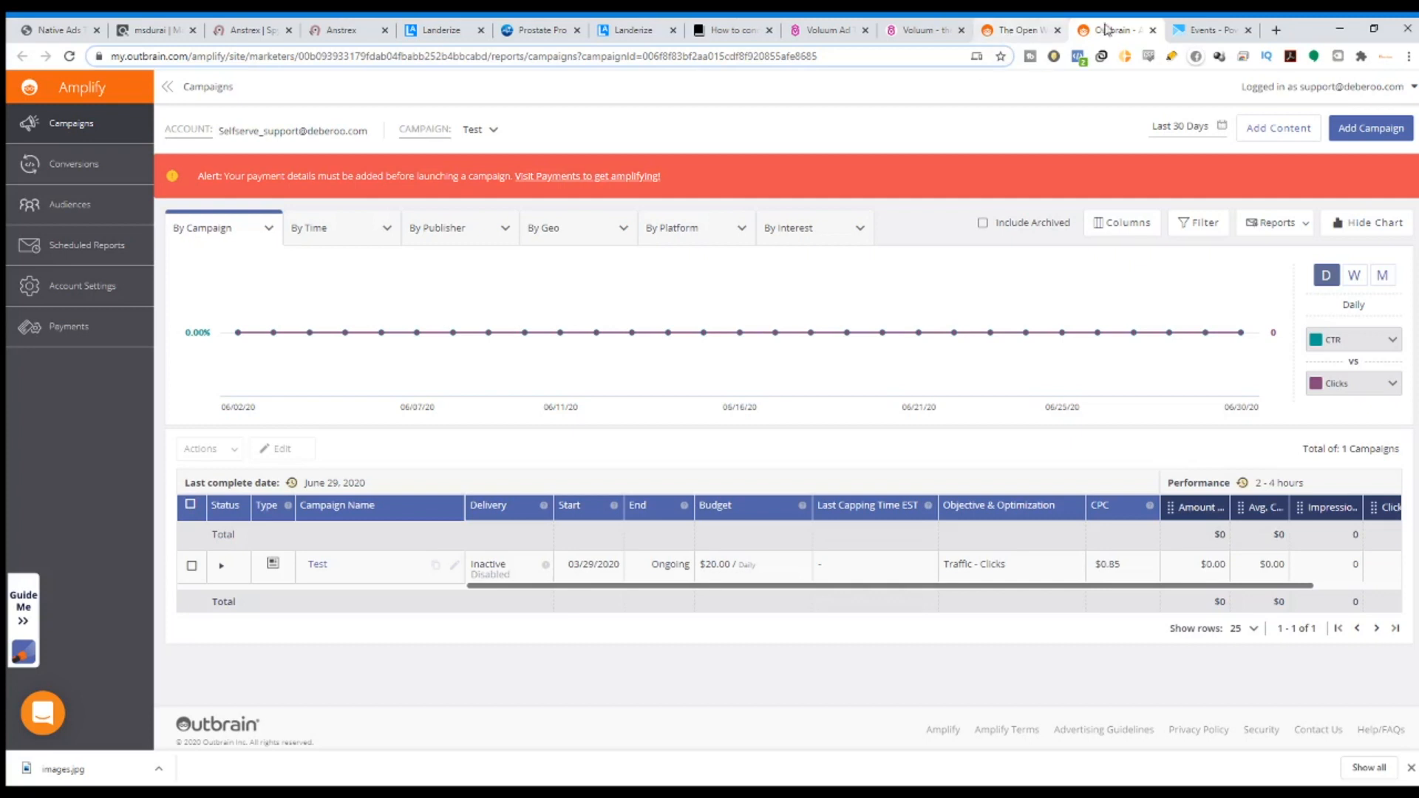
# Start a new Outbrain Amplify campaign from scratch named 'test'.
pyautogui.click(1362, 141)
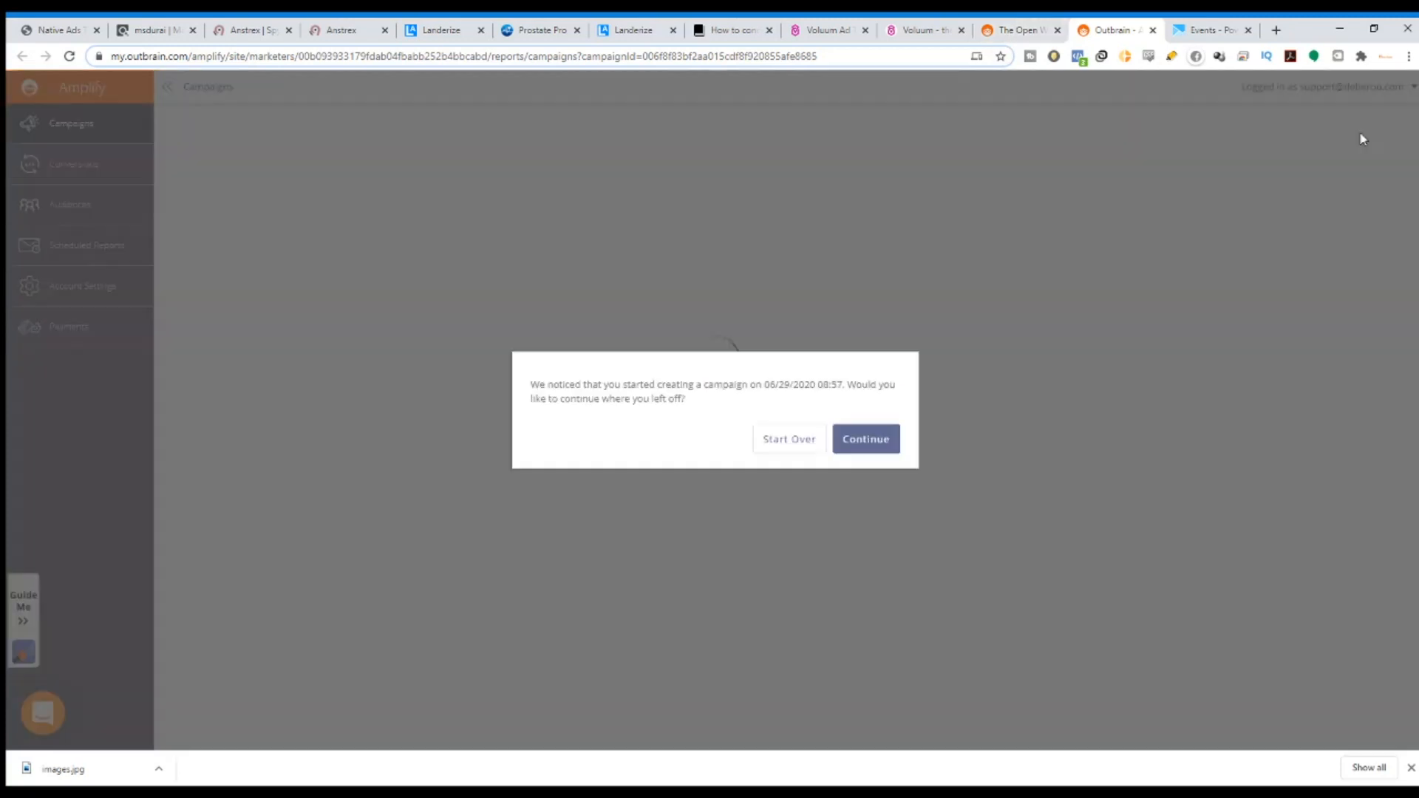
pyautogui.click(784, 441)
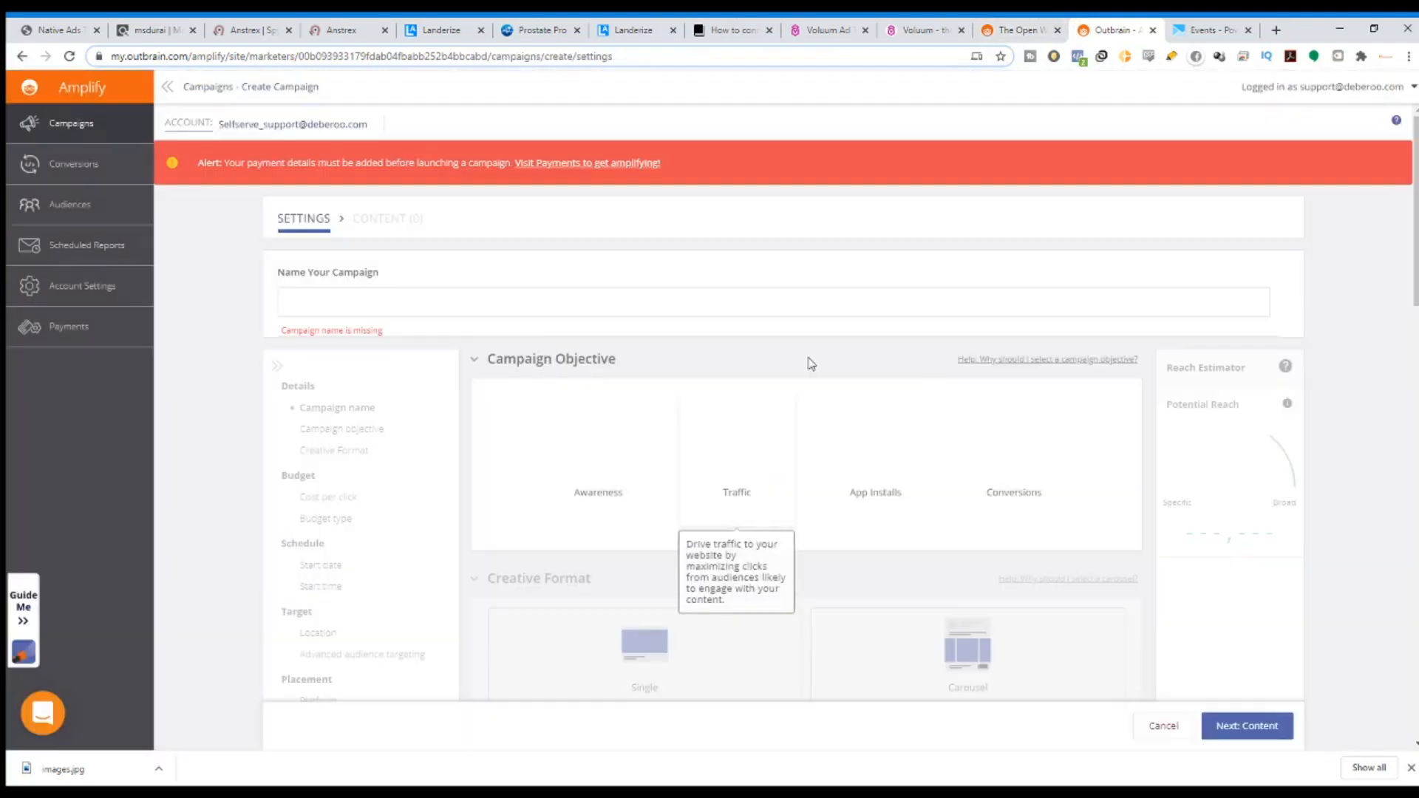
pyautogui.moveTo(296, 272); pyautogui.dragTo(369, 285)
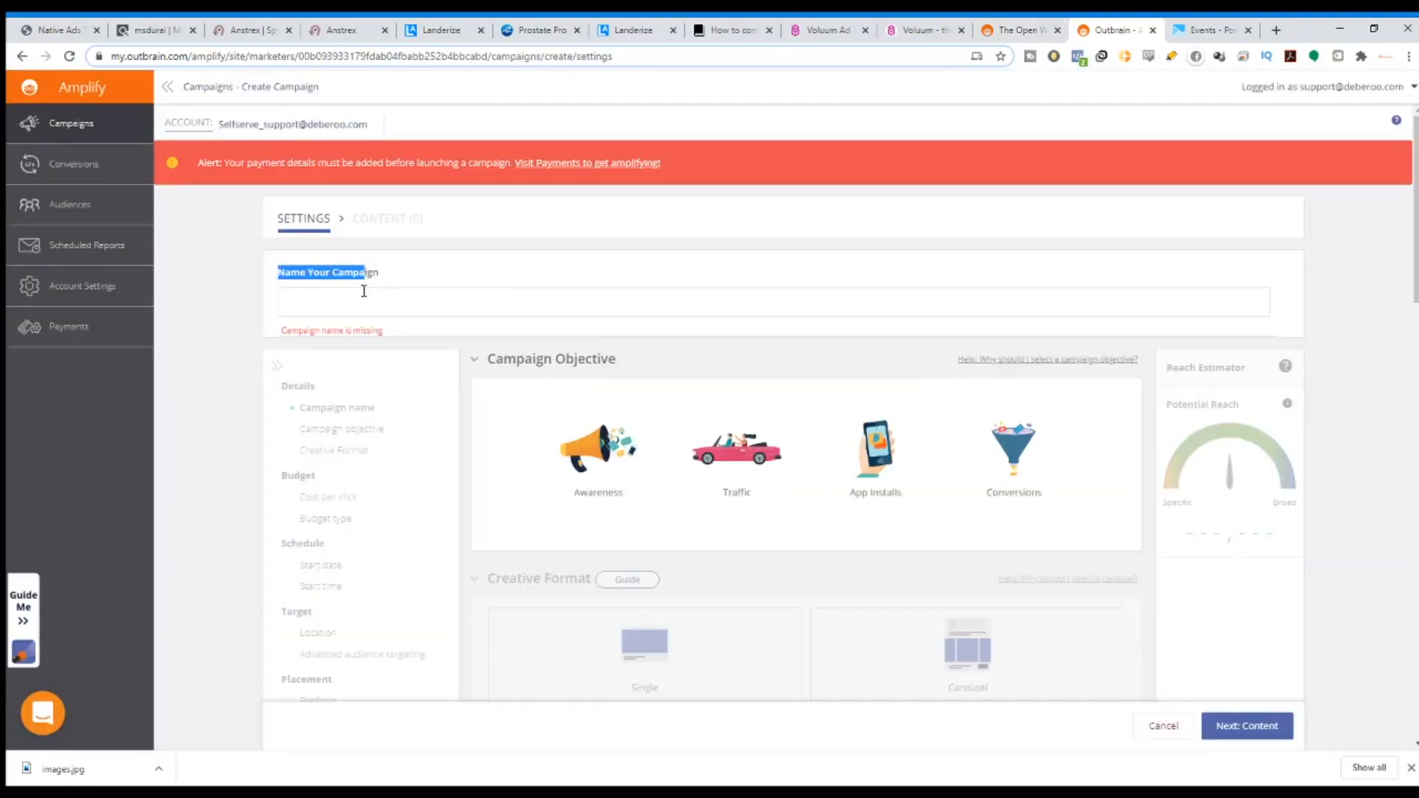
pyautogui.click(366, 298)
pyautogui.write('test')
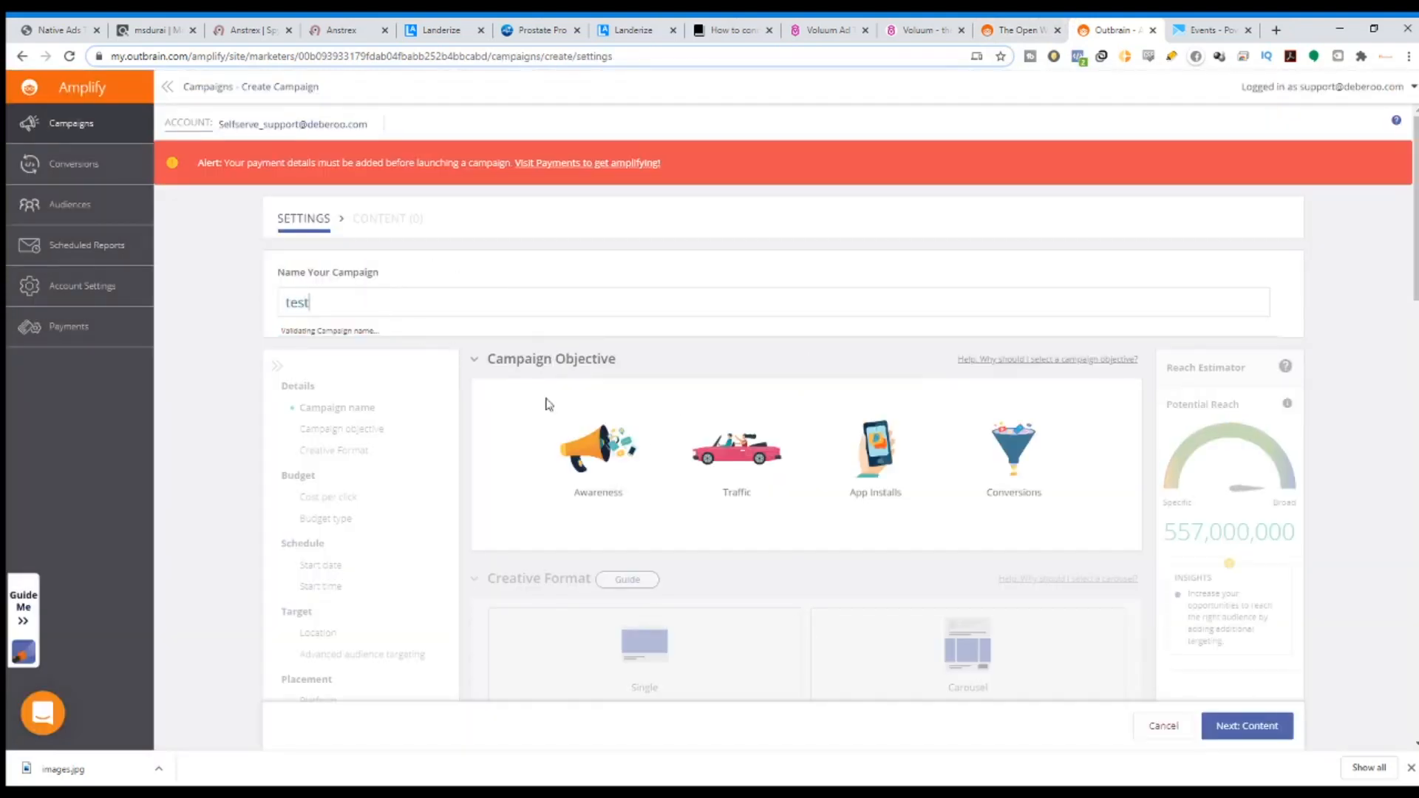
# Choose the Traffic objective and Single creative format.
pyautogui.scroll(-2, 547, 403)
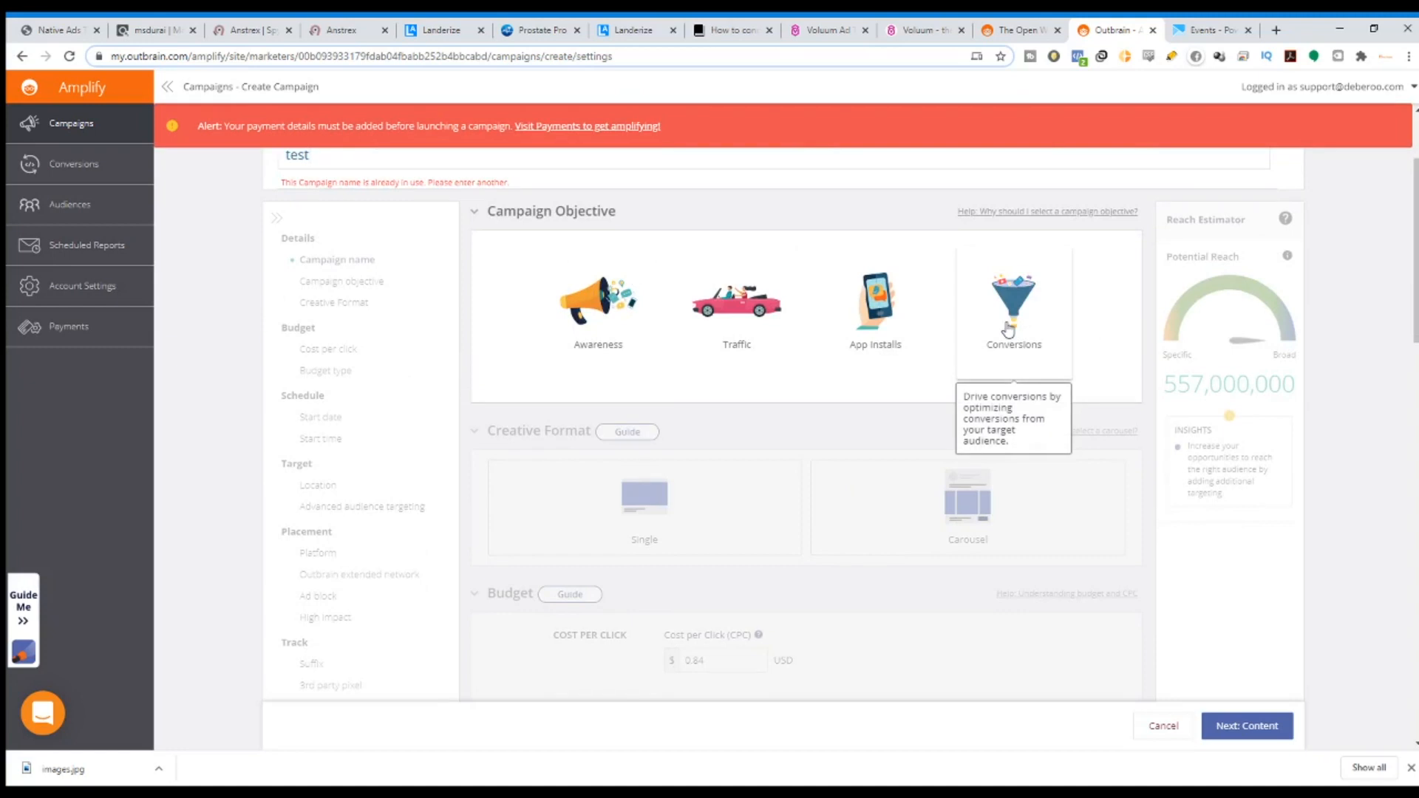
pyautogui.click(769, 297)
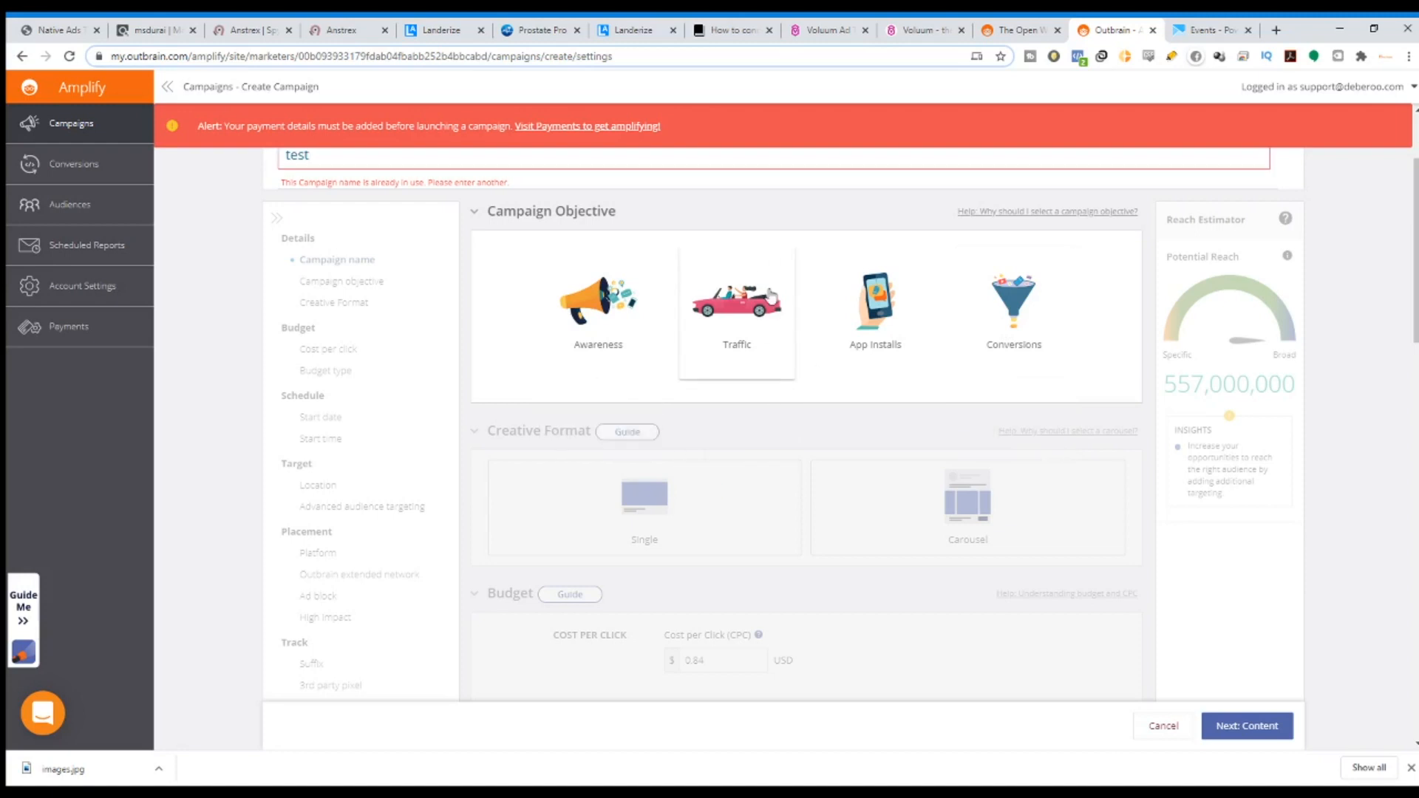
pyautogui.click(647, 402)
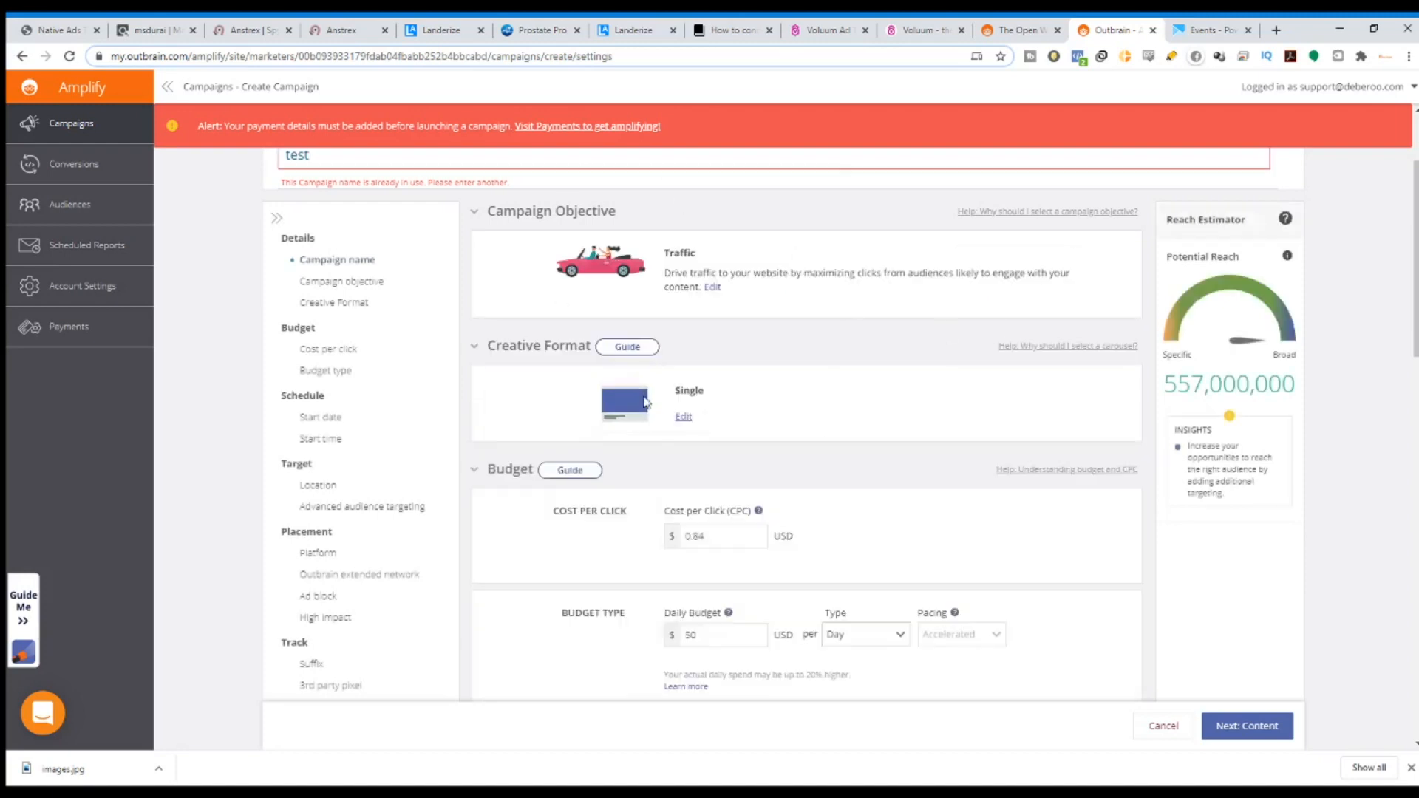
# Set the cost per click to $0.84, inside the suggested $0.52–$1.74 range.
pyautogui.scroll(-2, 669, 349)
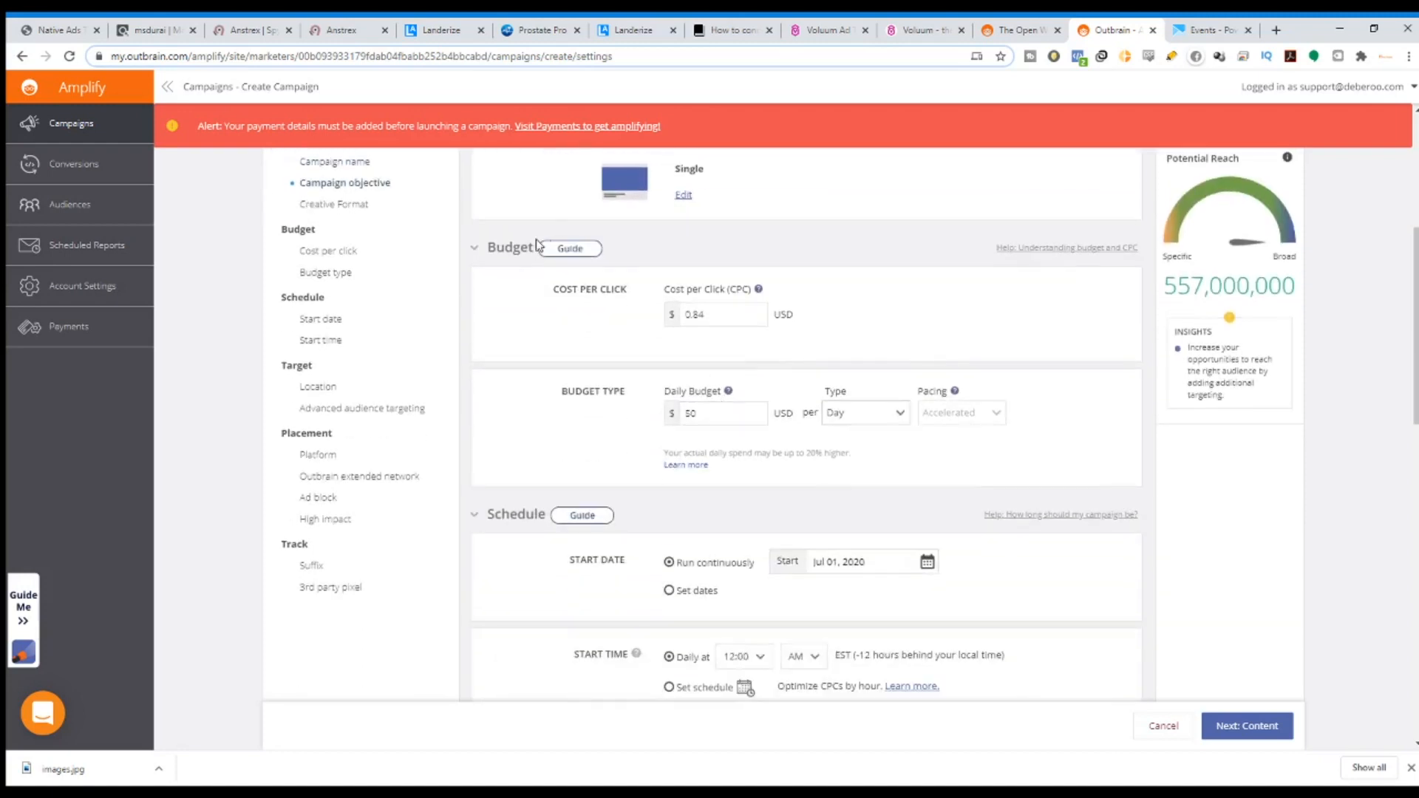
pyautogui.moveTo(485, 251); pyautogui.dragTo(543, 252)
pyautogui.moveTo(751, 293); pyautogui.dragTo(668, 295)
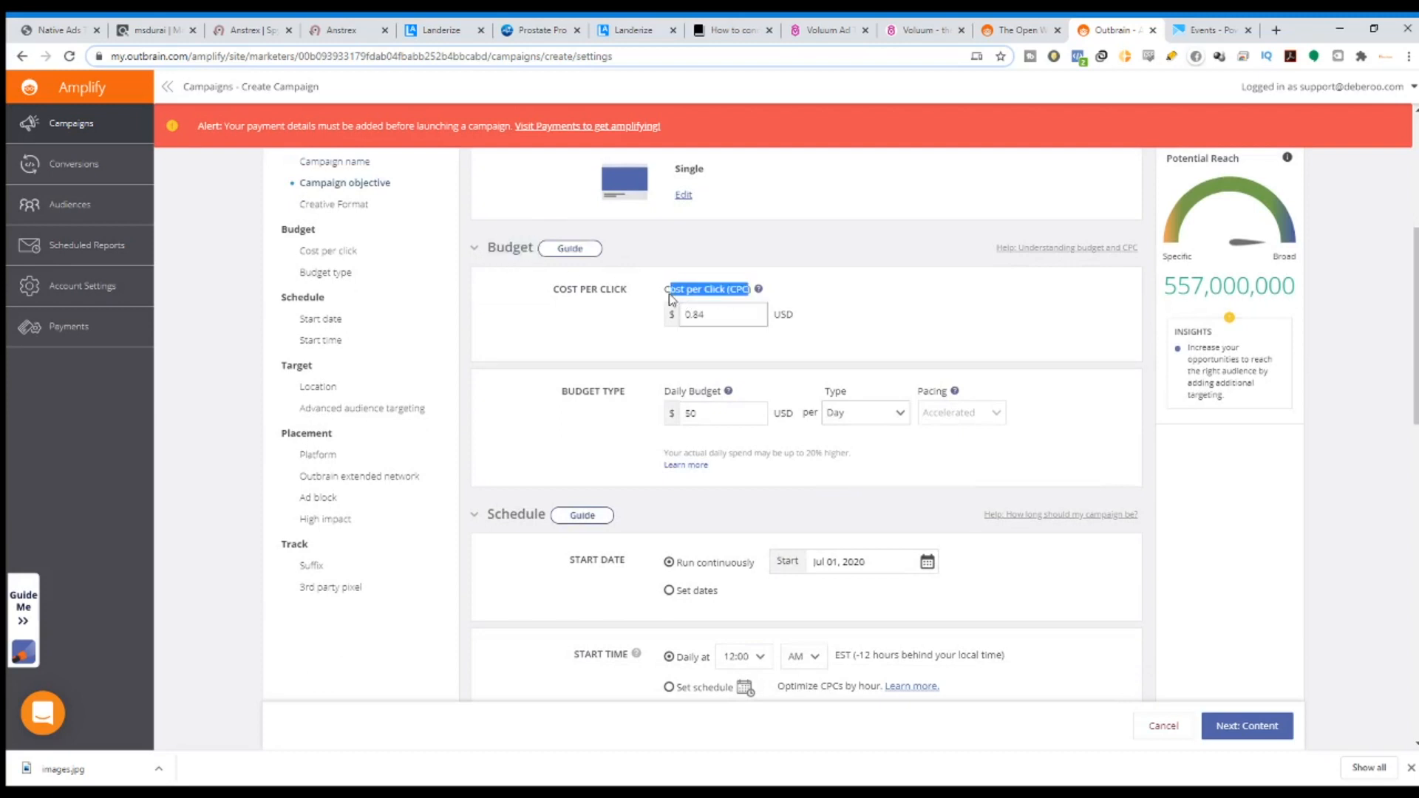
pyautogui.click(732, 318)
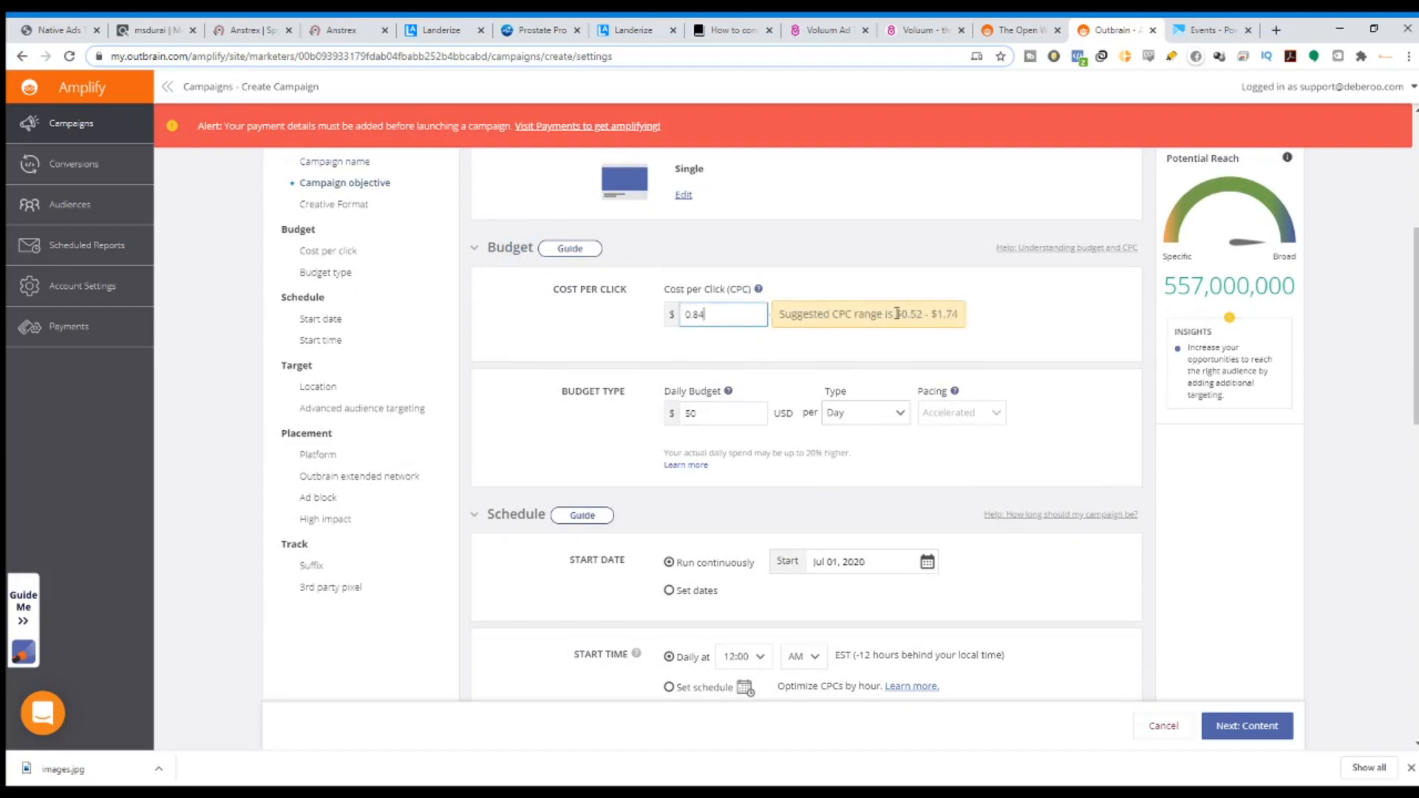
pyautogui.moveTo(895, 313); pyautogui.dragTo(961, 317)
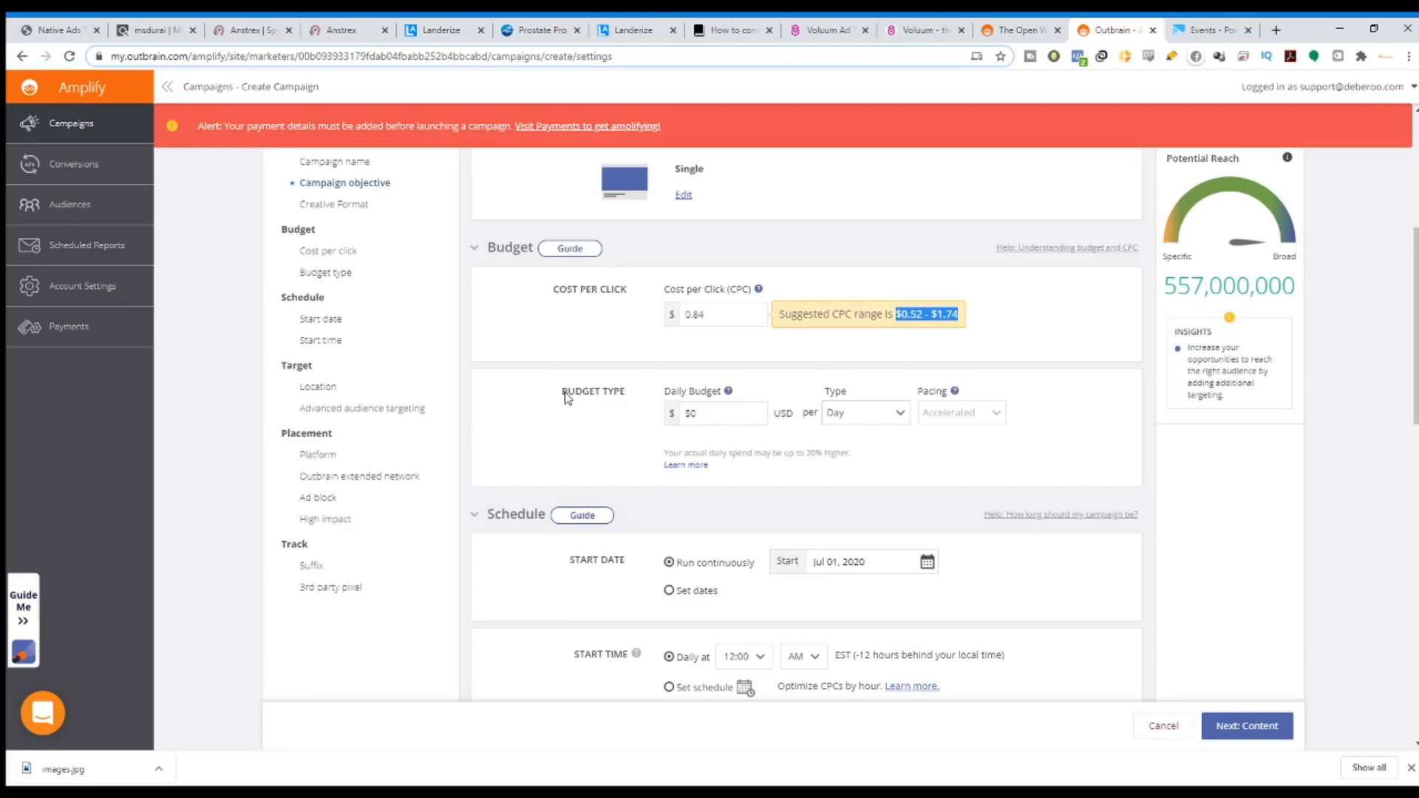
# Review the budget type, Daily Budget and period settings, then collapse the Schedule section.
pyautogui.moveTo(564, 391); pyautogui.dragTo(626, 395)
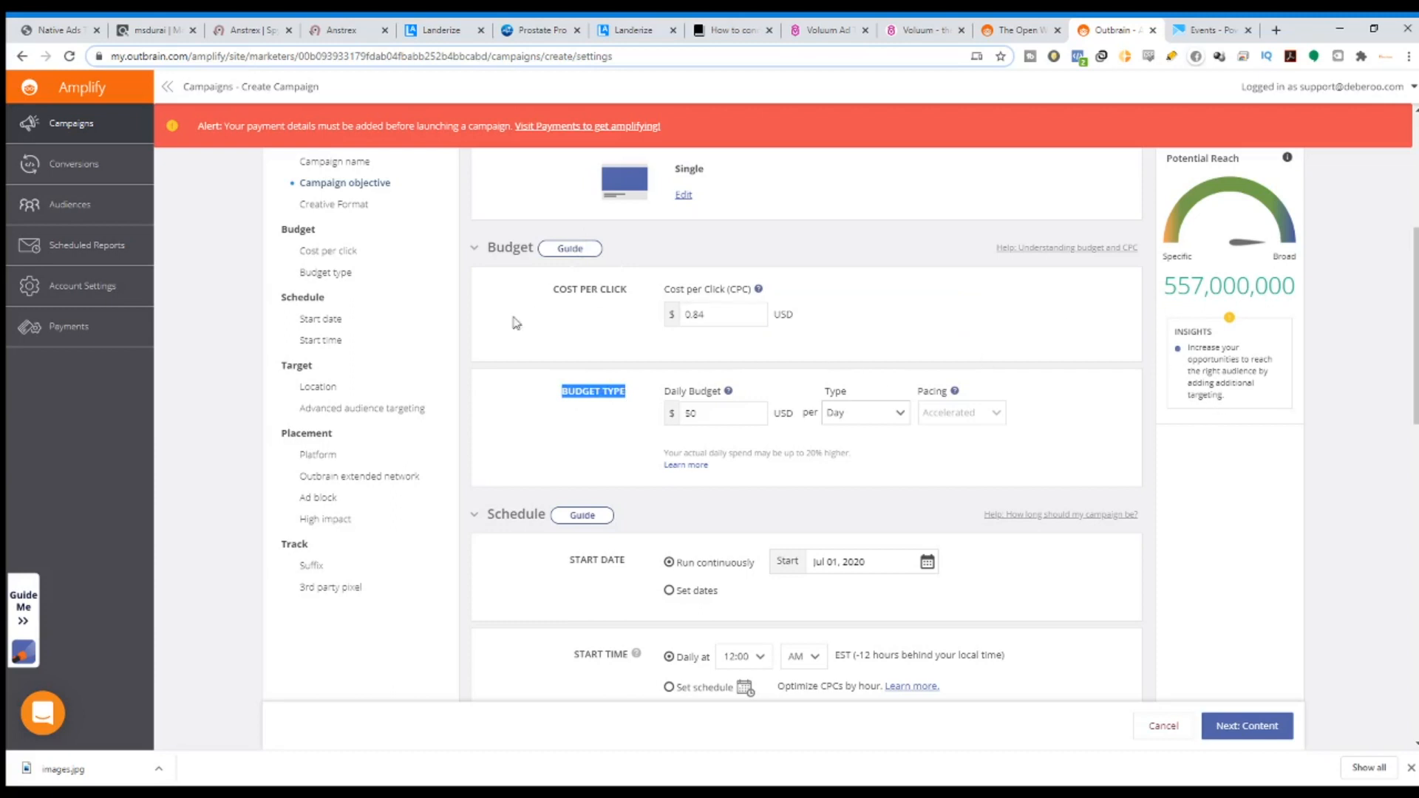
pyautogui.moveTo(664, 391); pyautogui.dragTo(731, 395)
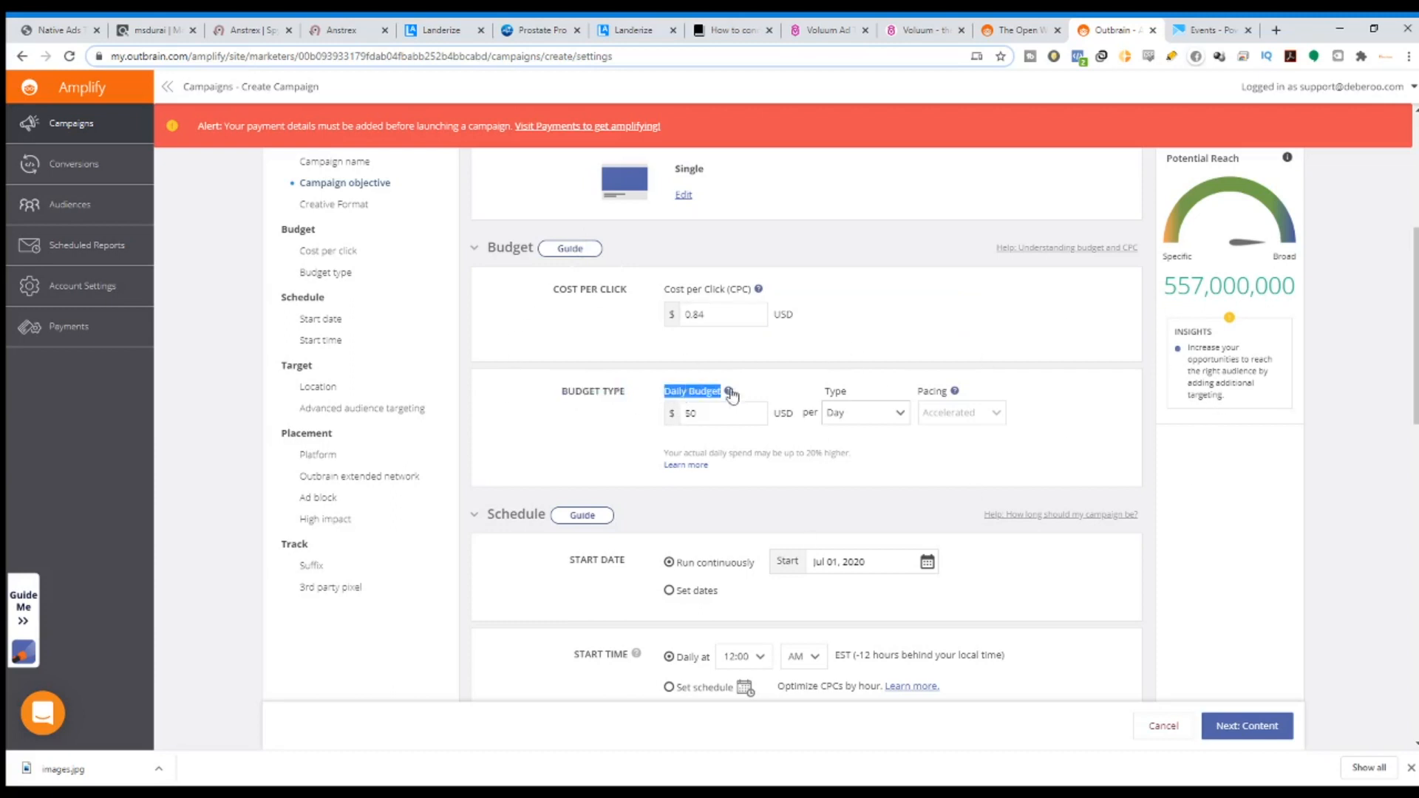
pyautogui.moveTo(828, 392); pyautogui.dragTo(881, 402)
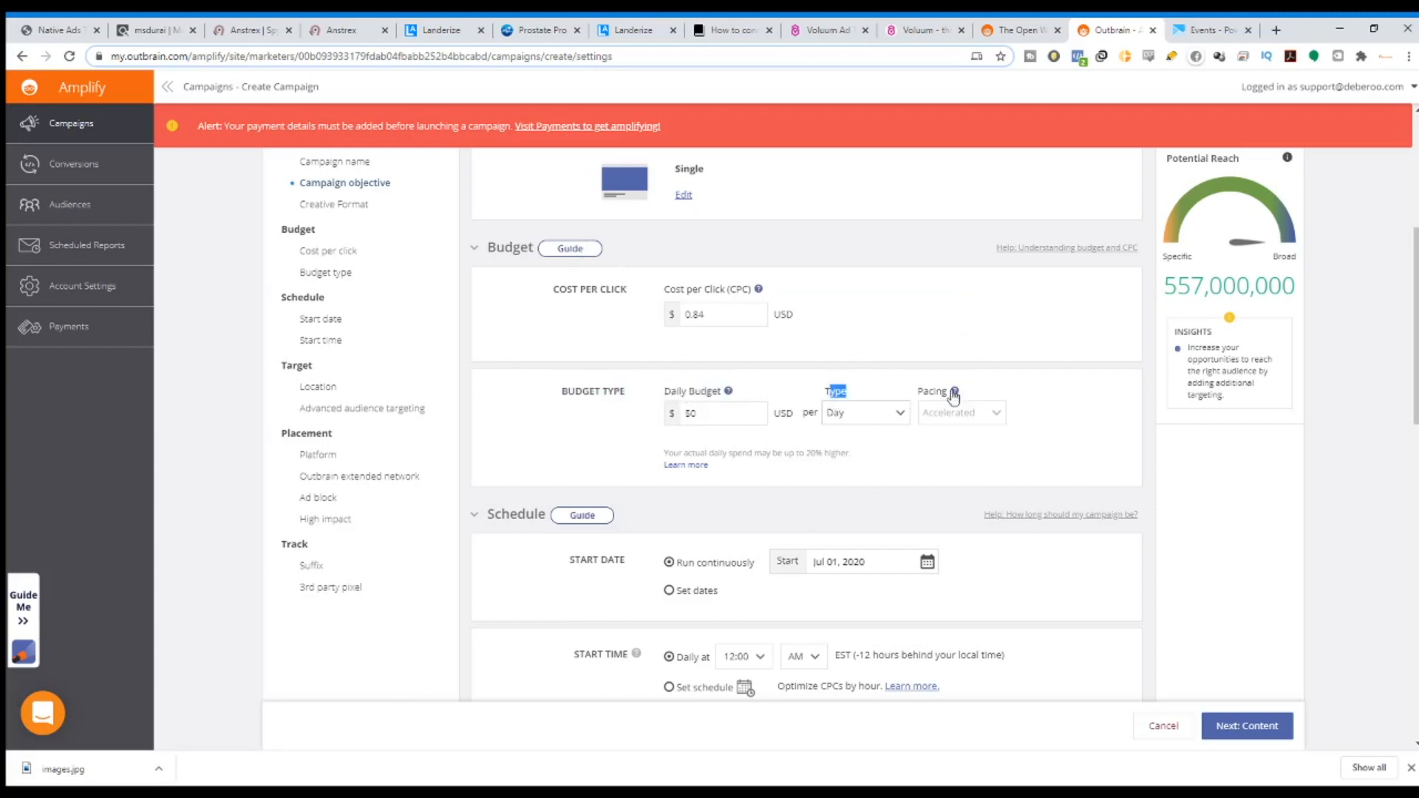
pyautogui.scroll(-3, 720, 473)
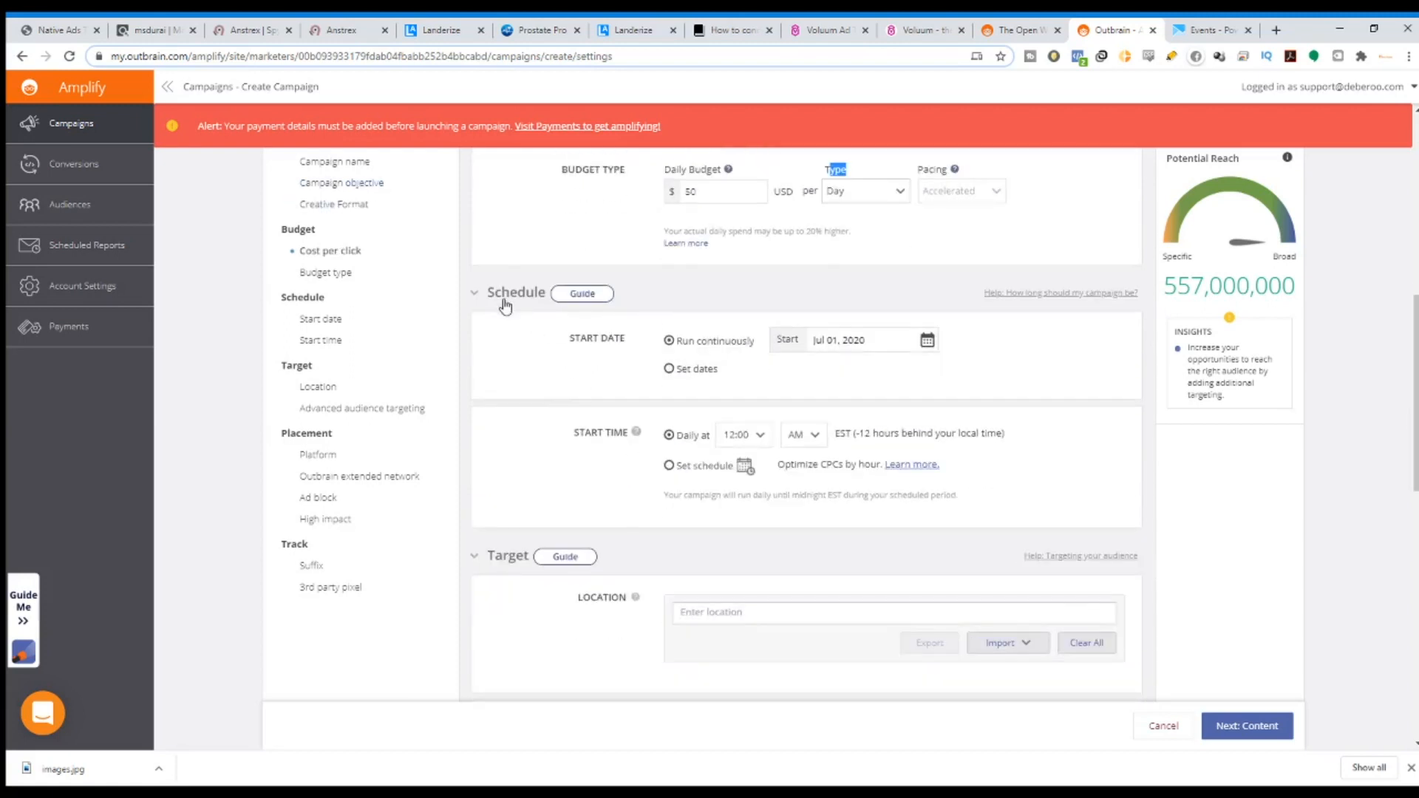
pyautogui.moveTo(492, 294); pyautogui.dragTo(550, 295)
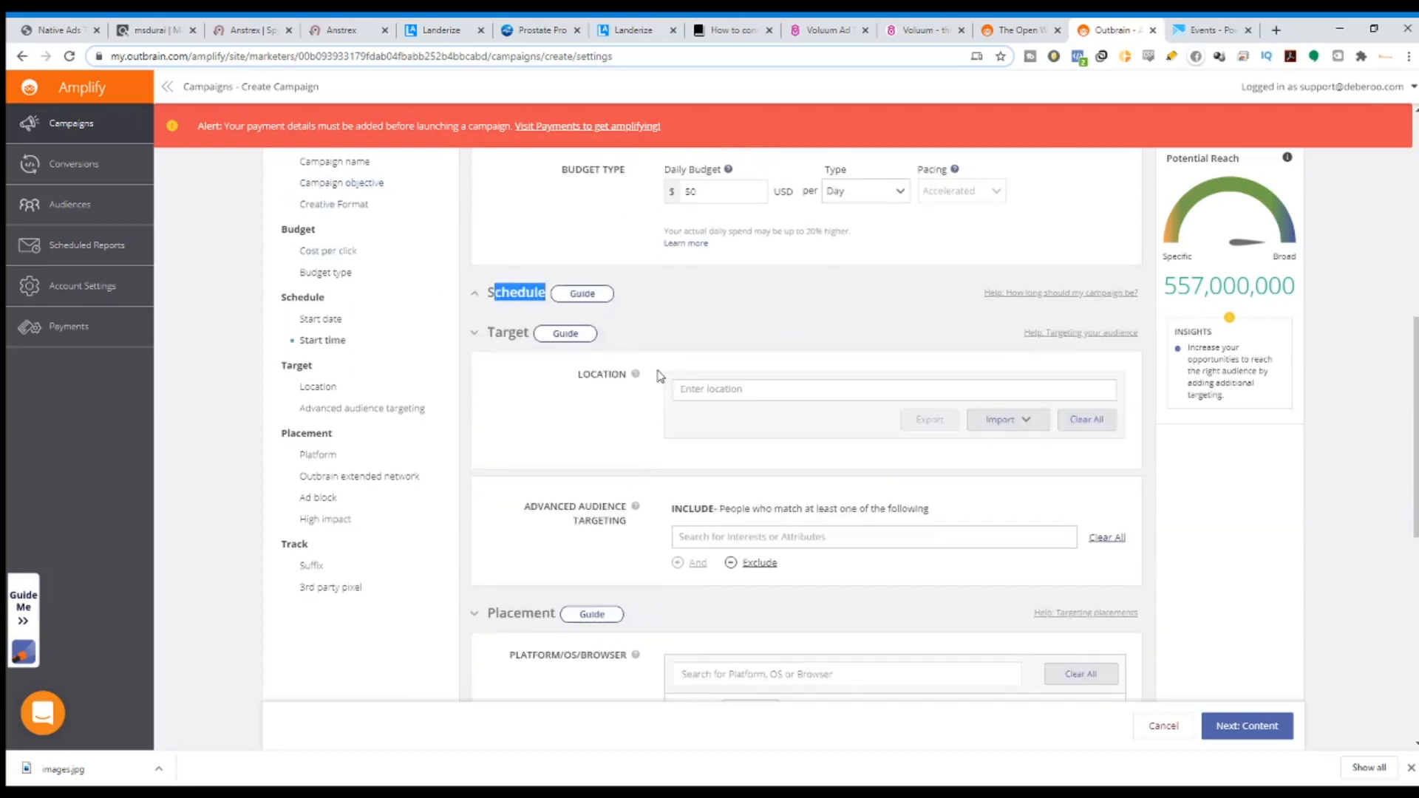
# Keep the schedule on Run continuously and Daily at after trying start/end dates and hourly.
pyautogui.click(475, 295)
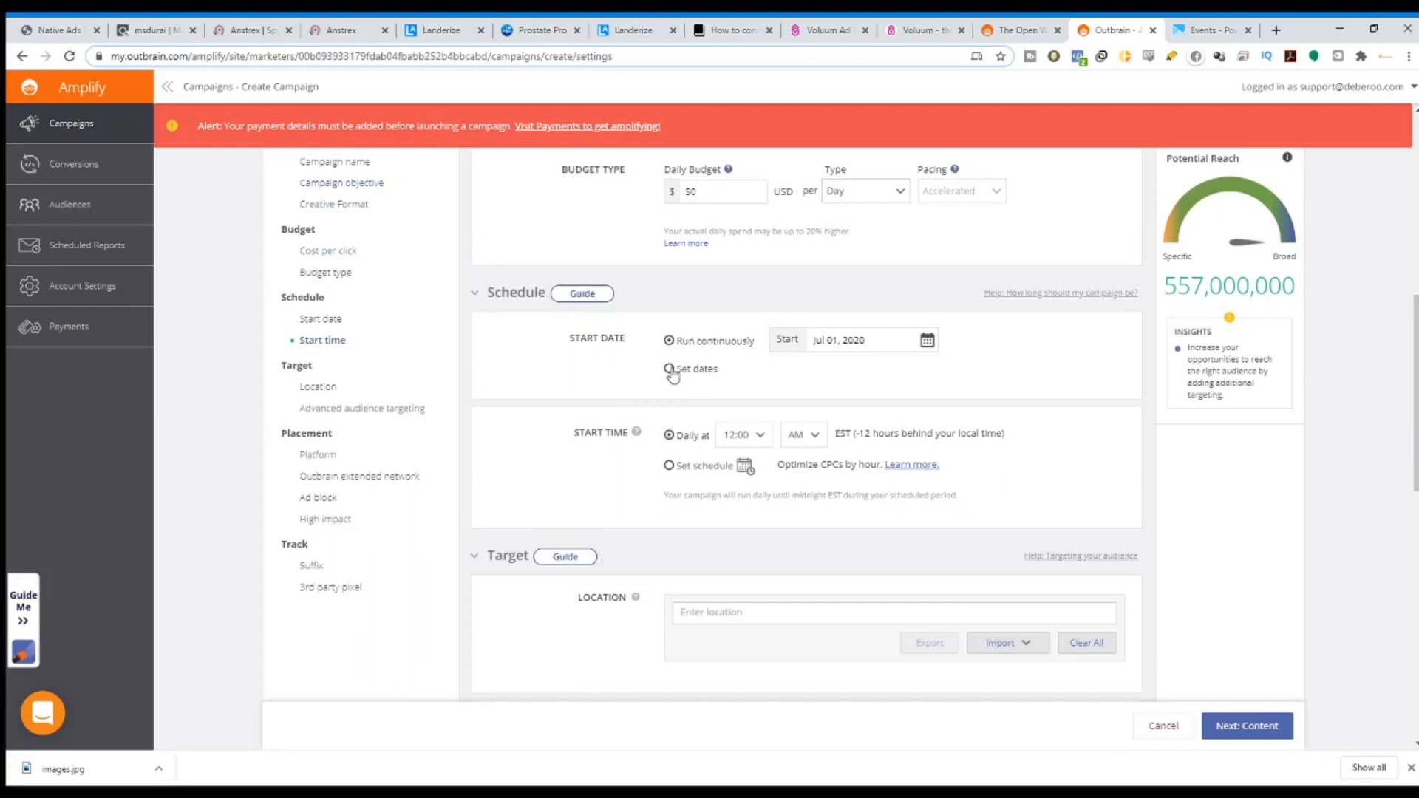
pyautogui.click(669, 370)
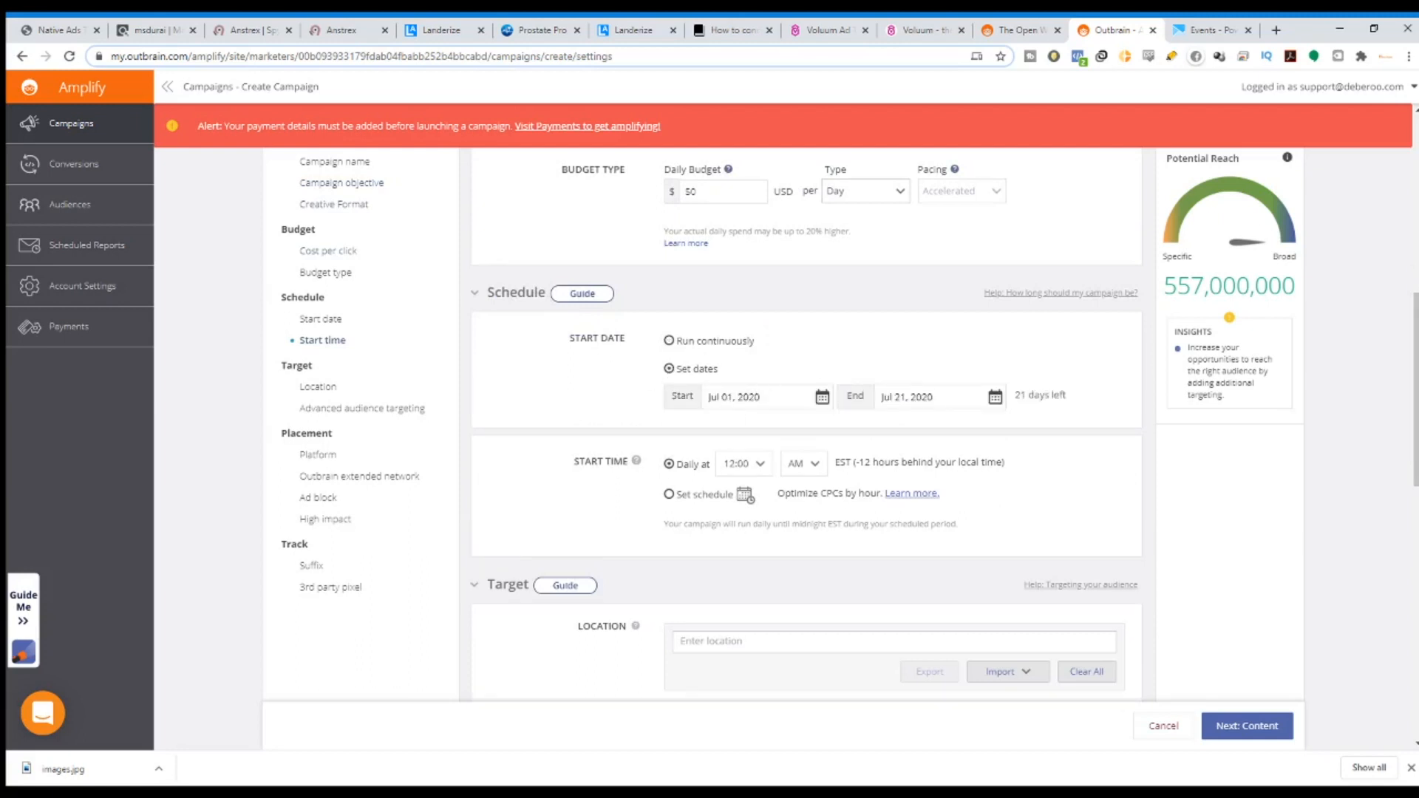
pyautogui.click(668, 494)
pyautogui.click(668, 342)
pyautogui.click(669, 437)
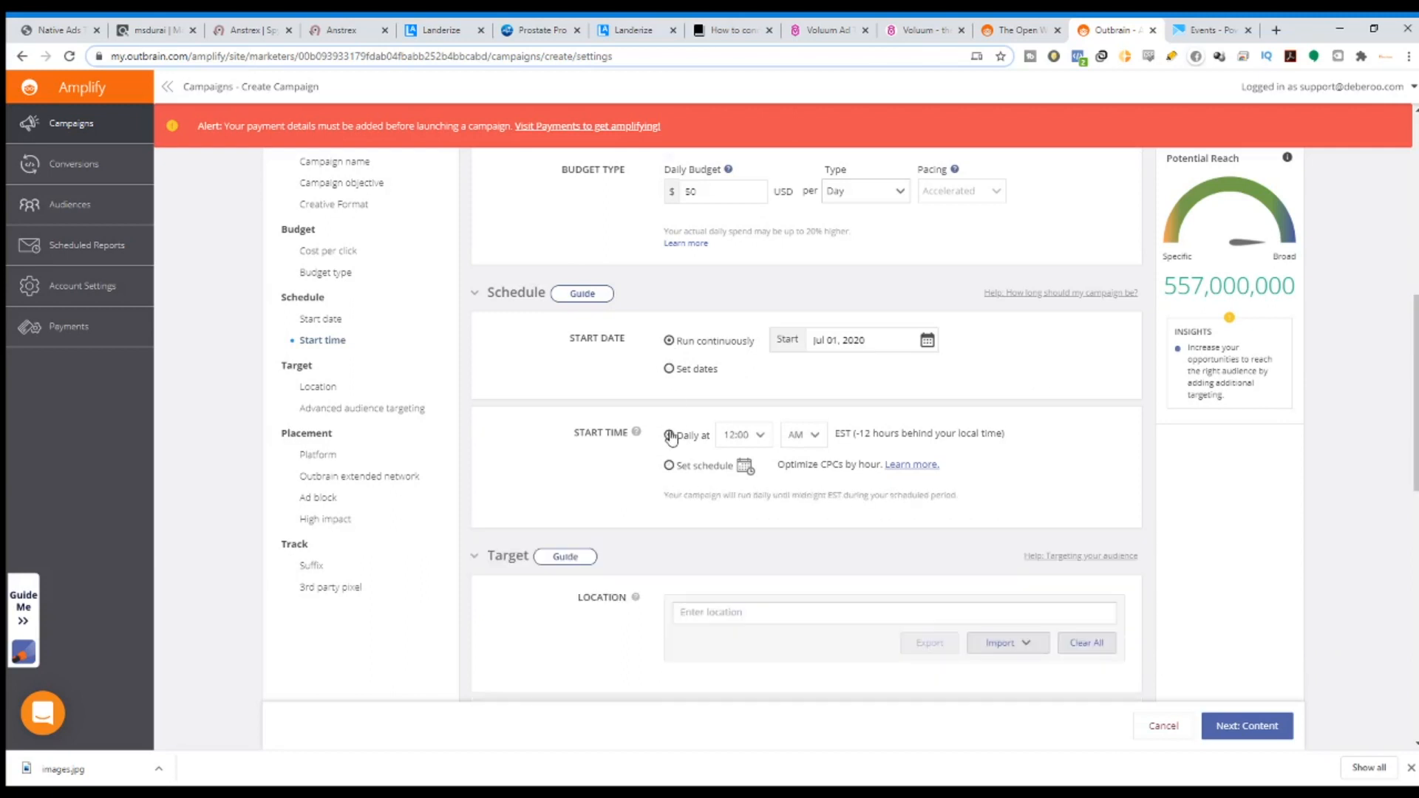
pyautogui.scroll(-5, 510, 251)
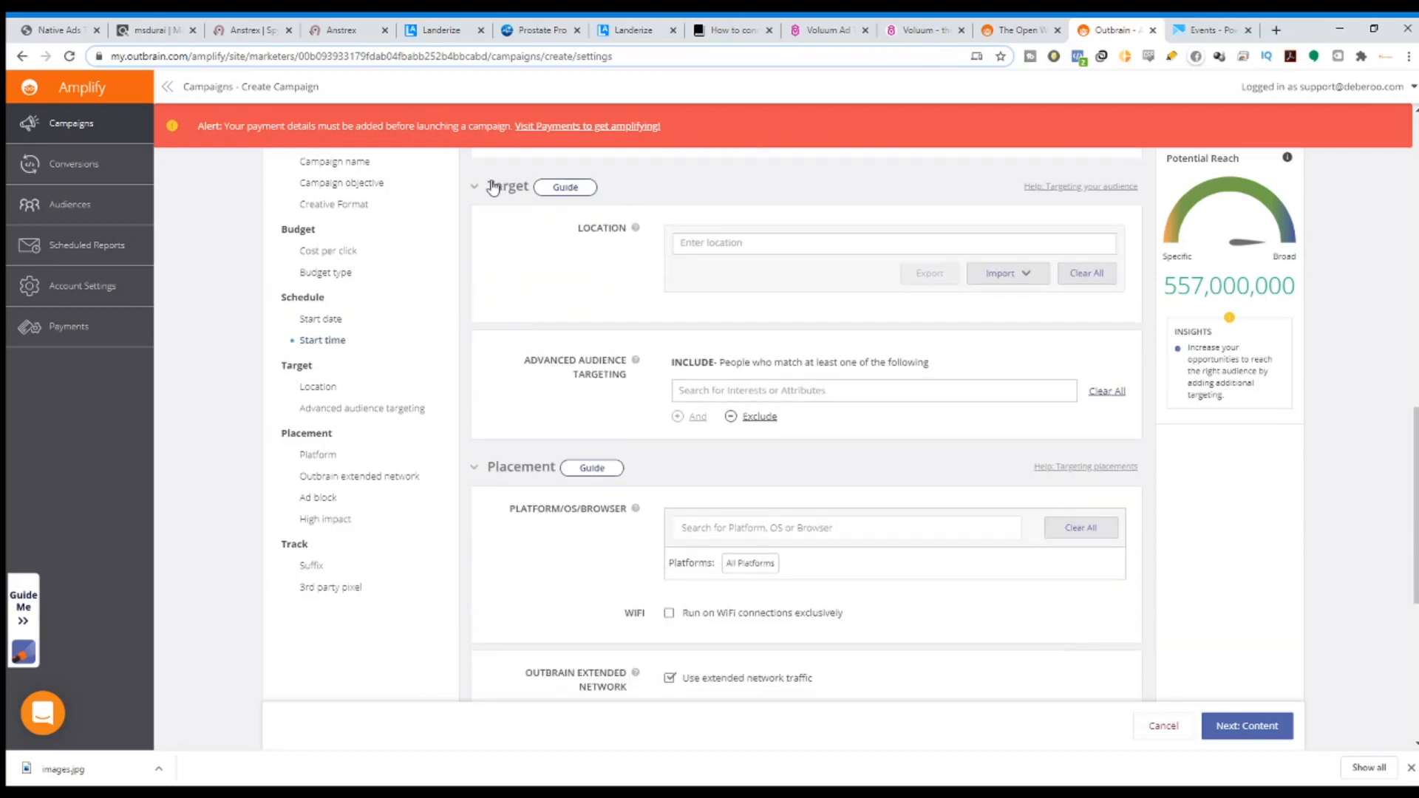
# Add and then remove Alabama, United States as a location, and browse the audience interests.
pyautogui.click(730, 242)
pyautogui.write('united s')
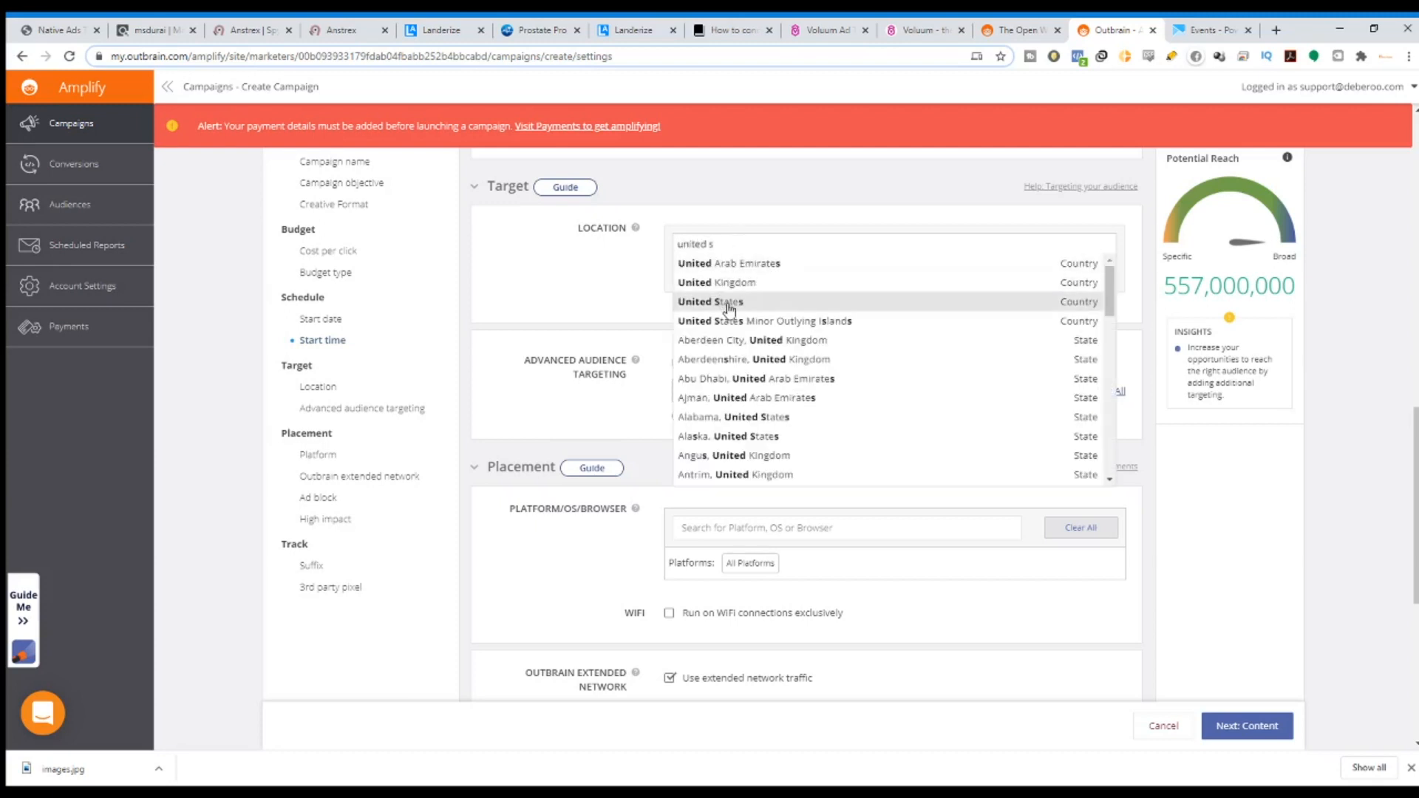
pyautogui.click(732, 417)
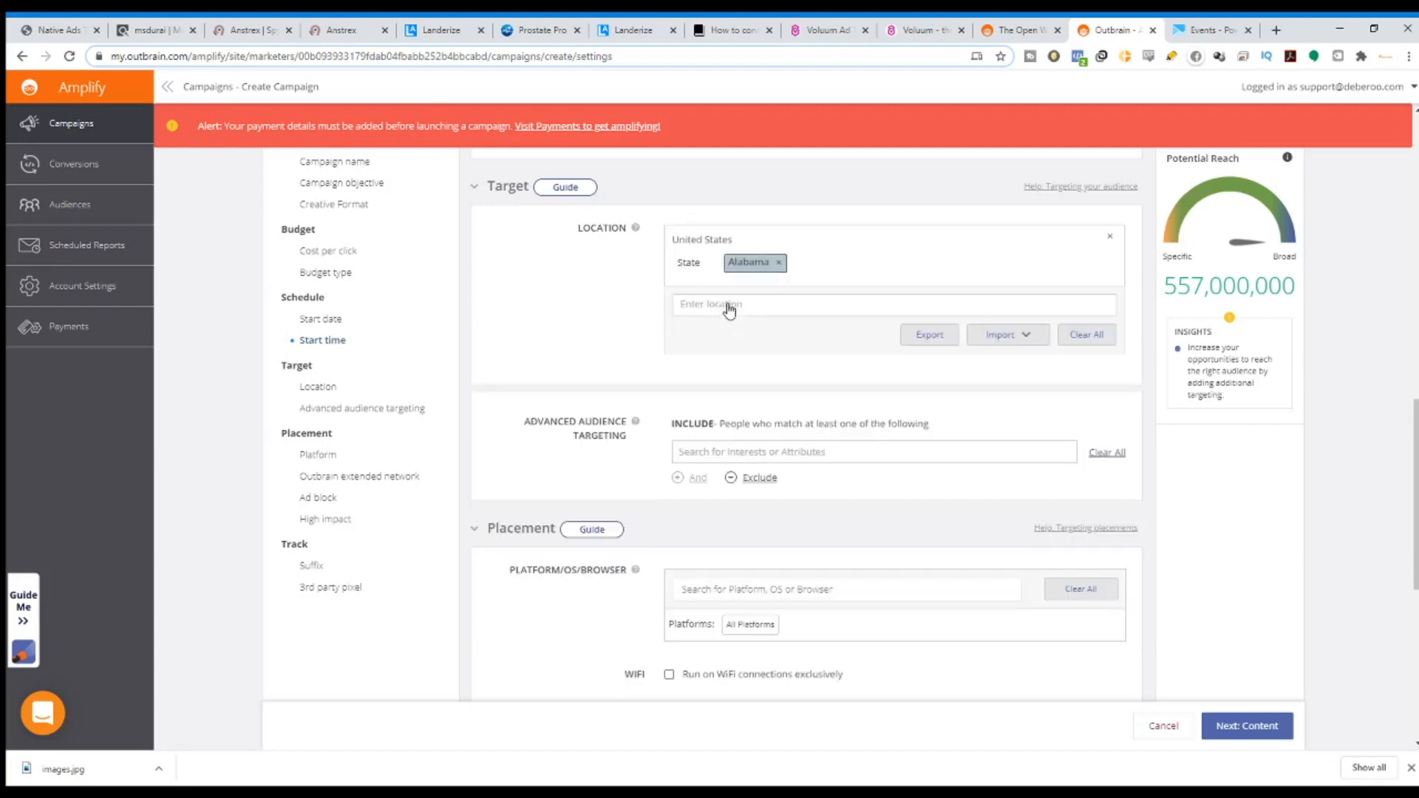
pyautogui.click(779, 262)
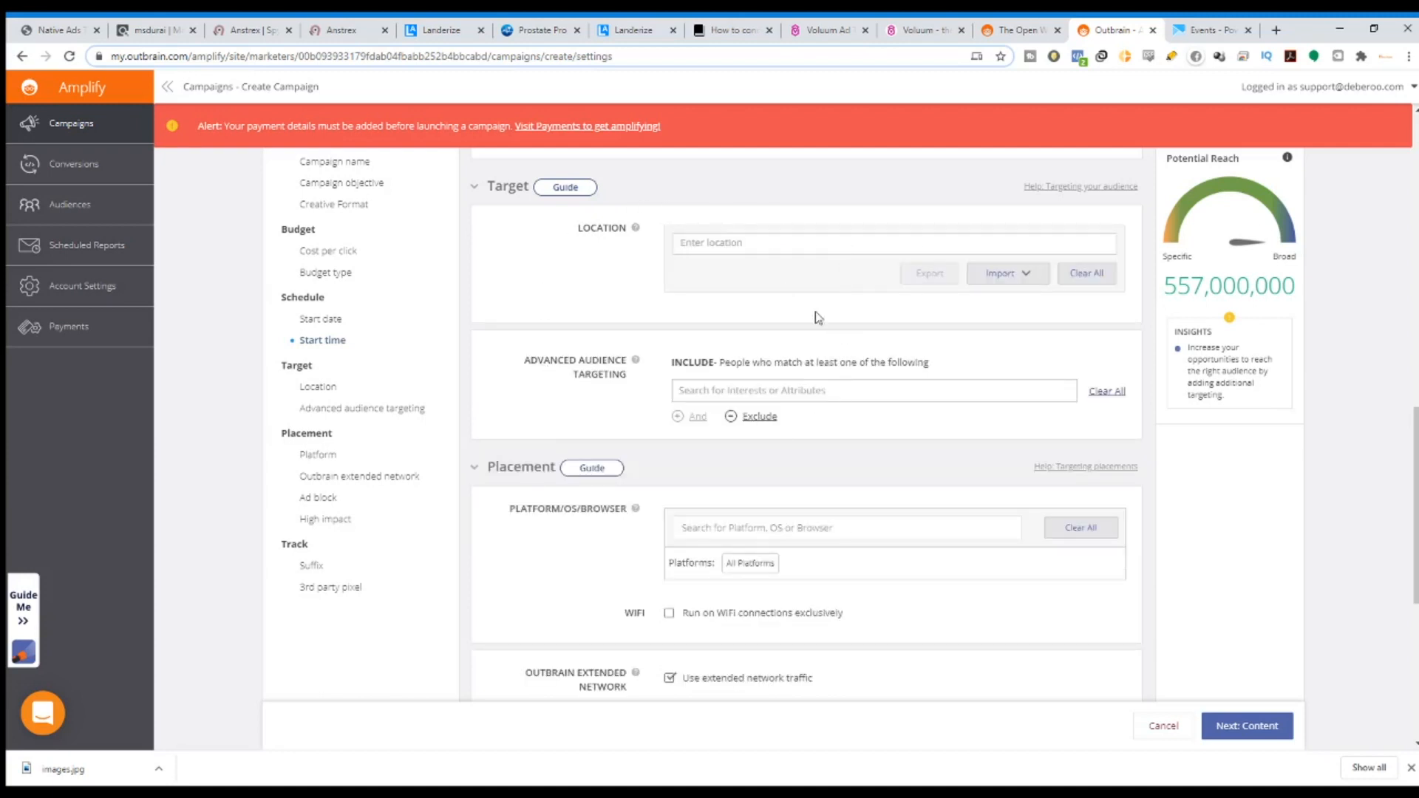
pyautogui.click(839, 390)
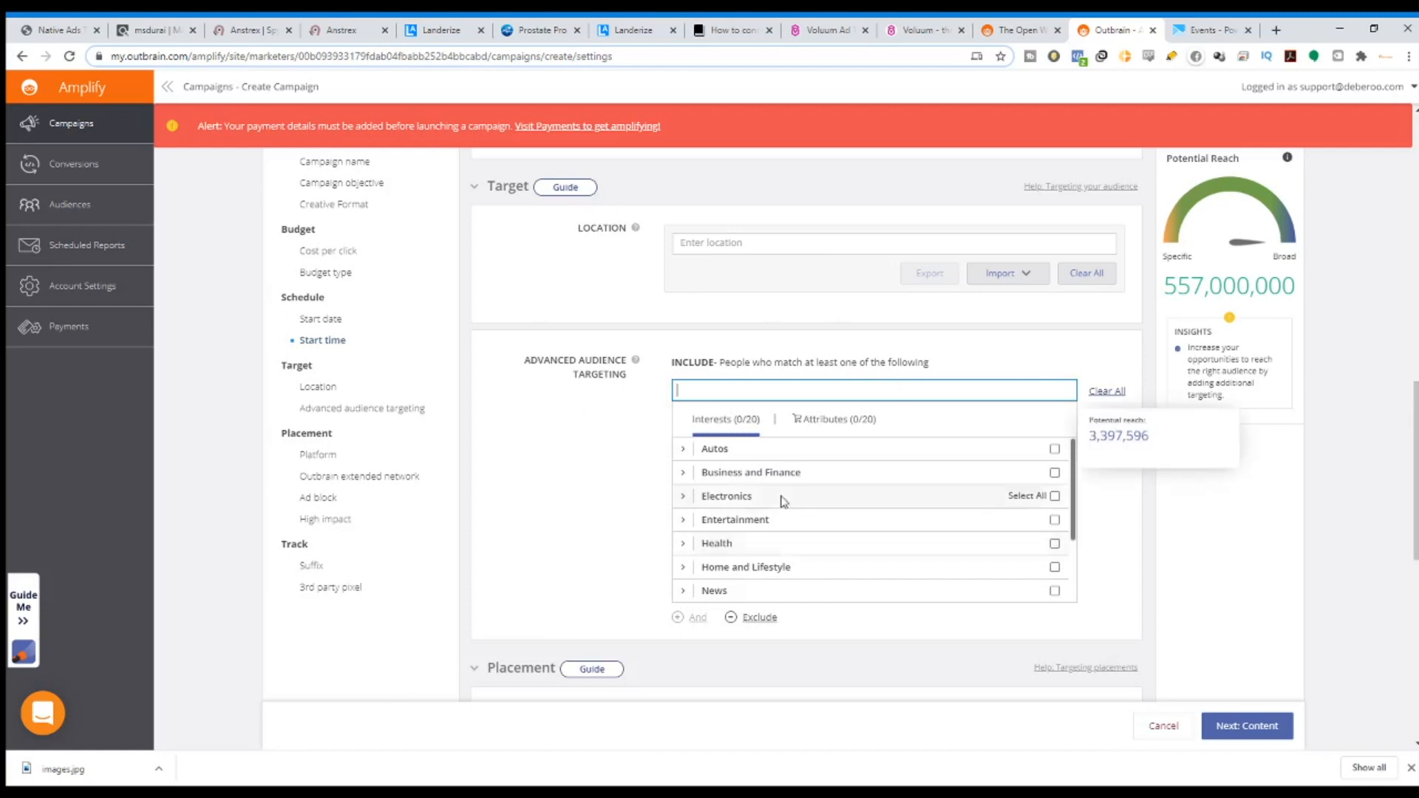
pyautogui.scroll(-6, 1034, 492)
pyautogui.scroll(-2, 668, 444)
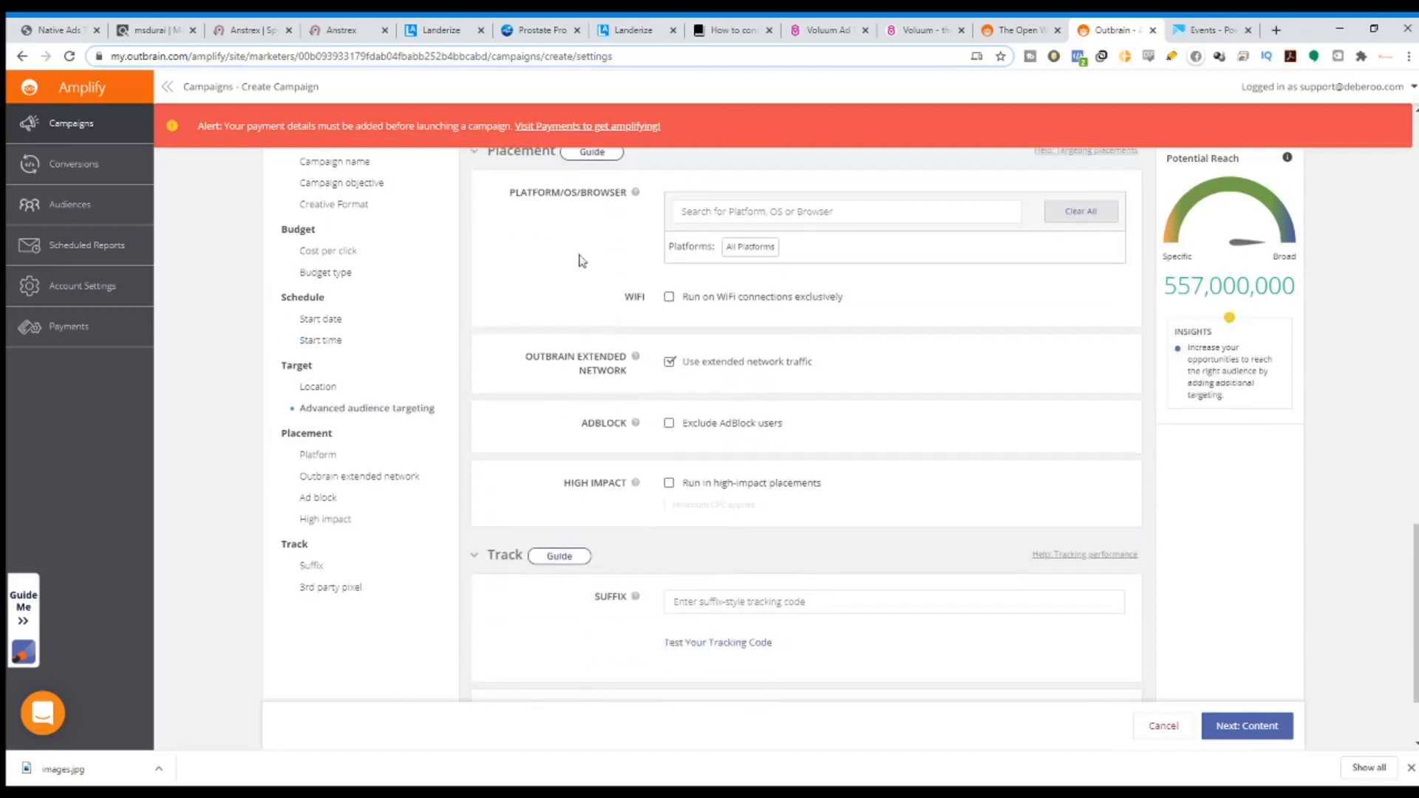
pyautogui.scroll(3, 687, 339)
# Limit platform targeting to Smartphone only by unchecking Desktop and Tablet.
pyautogui.click(720, 357)
pyautogui.scroll(2, 619, 237)
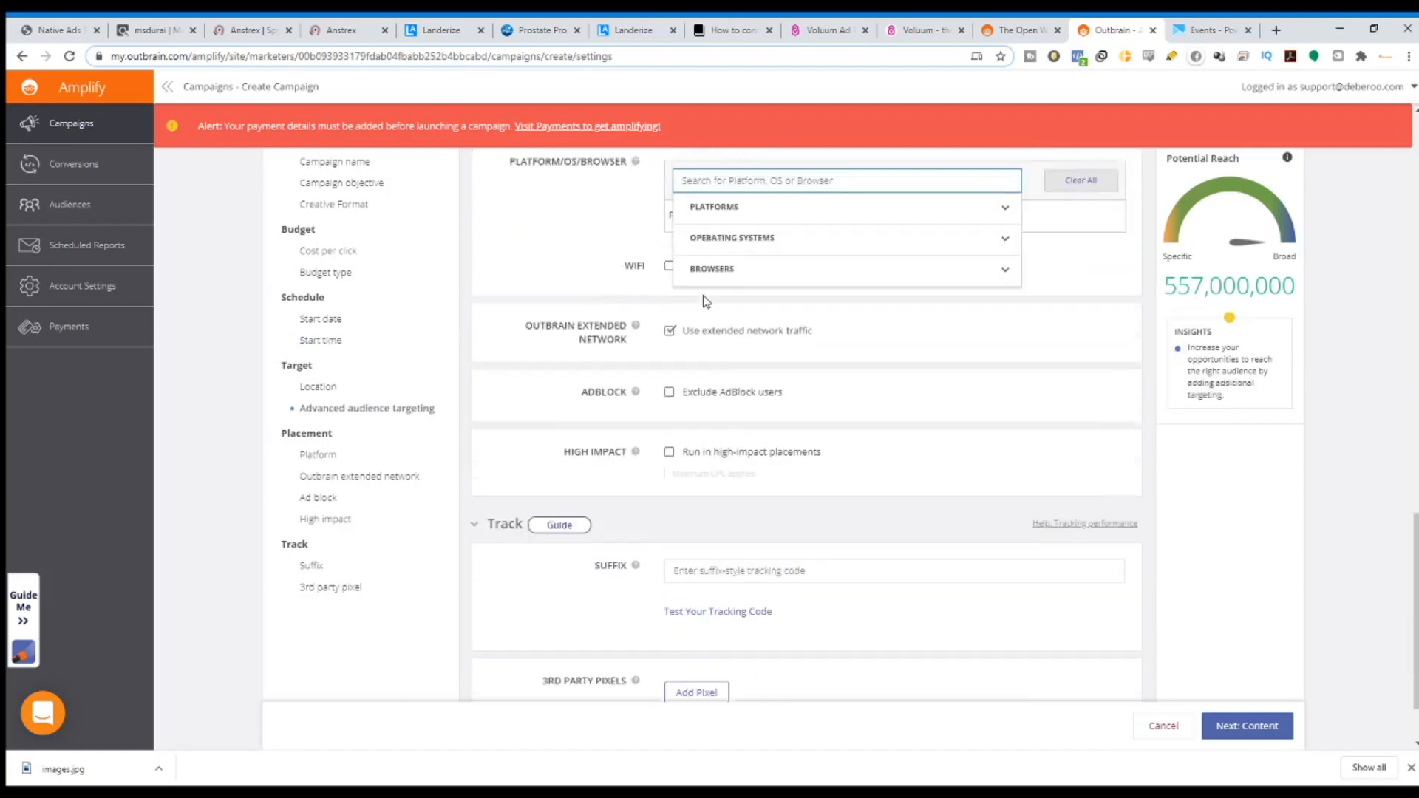
pyautogui.click(1009, 333)
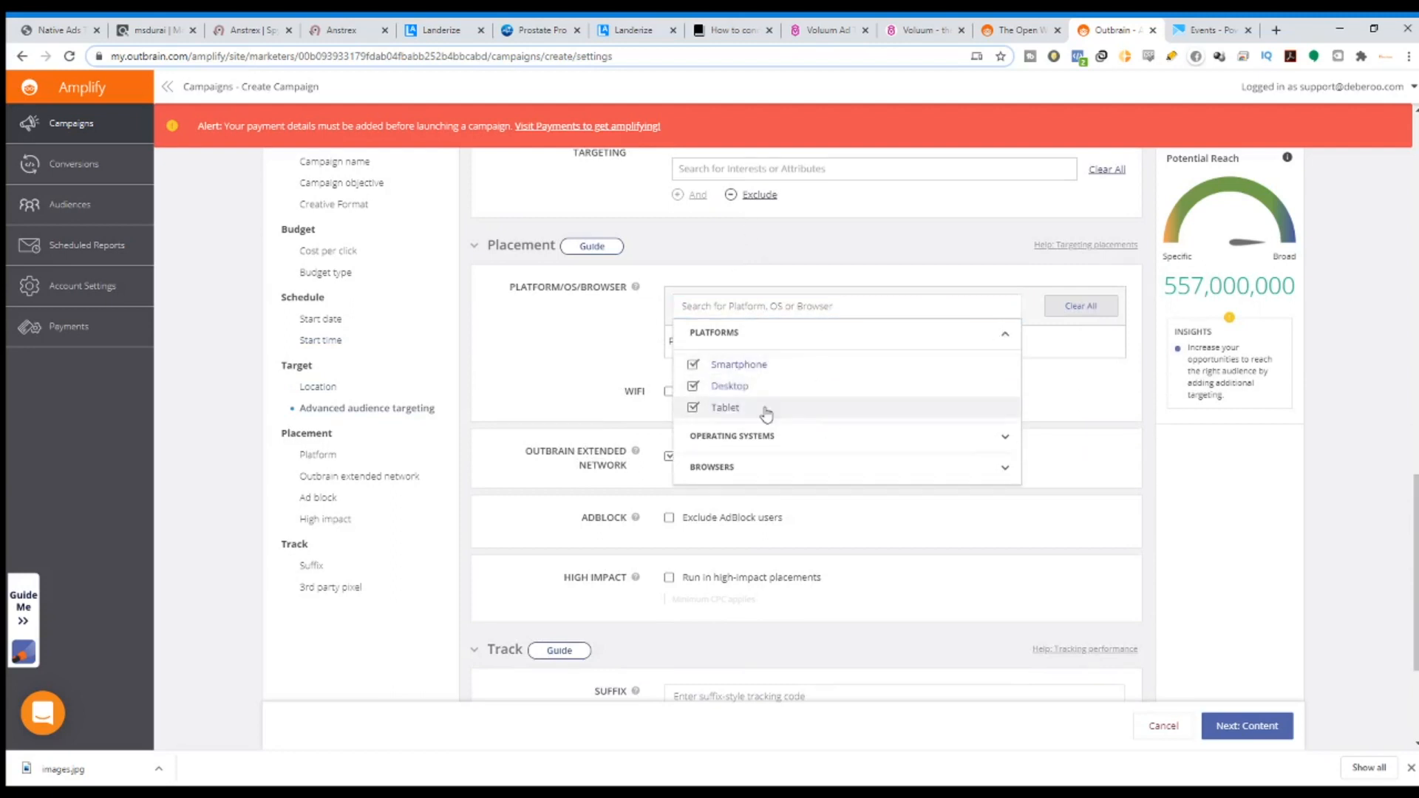
pyautogui.click(692, 386)
pyautogui.click(692, 407)
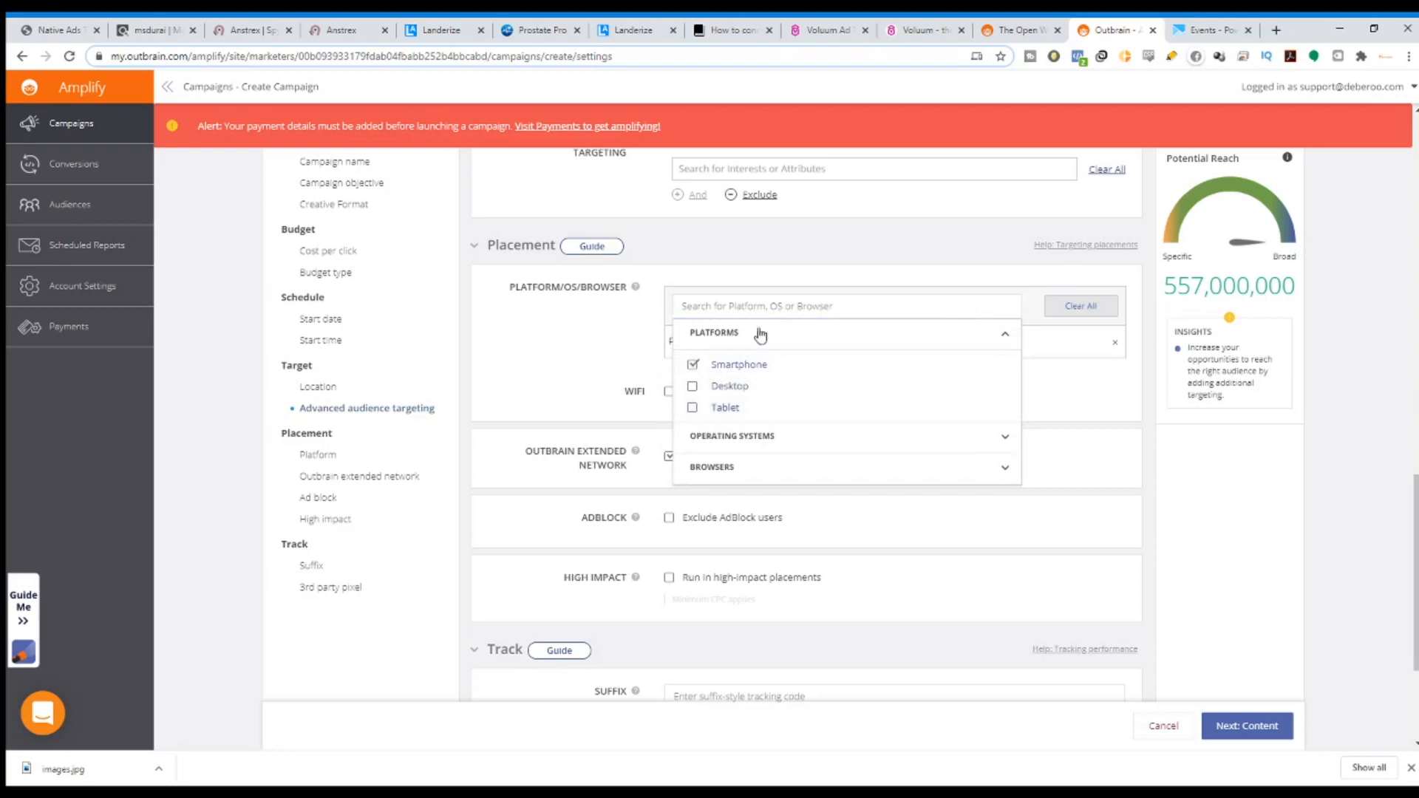
pyautogui.click(1071, 411)
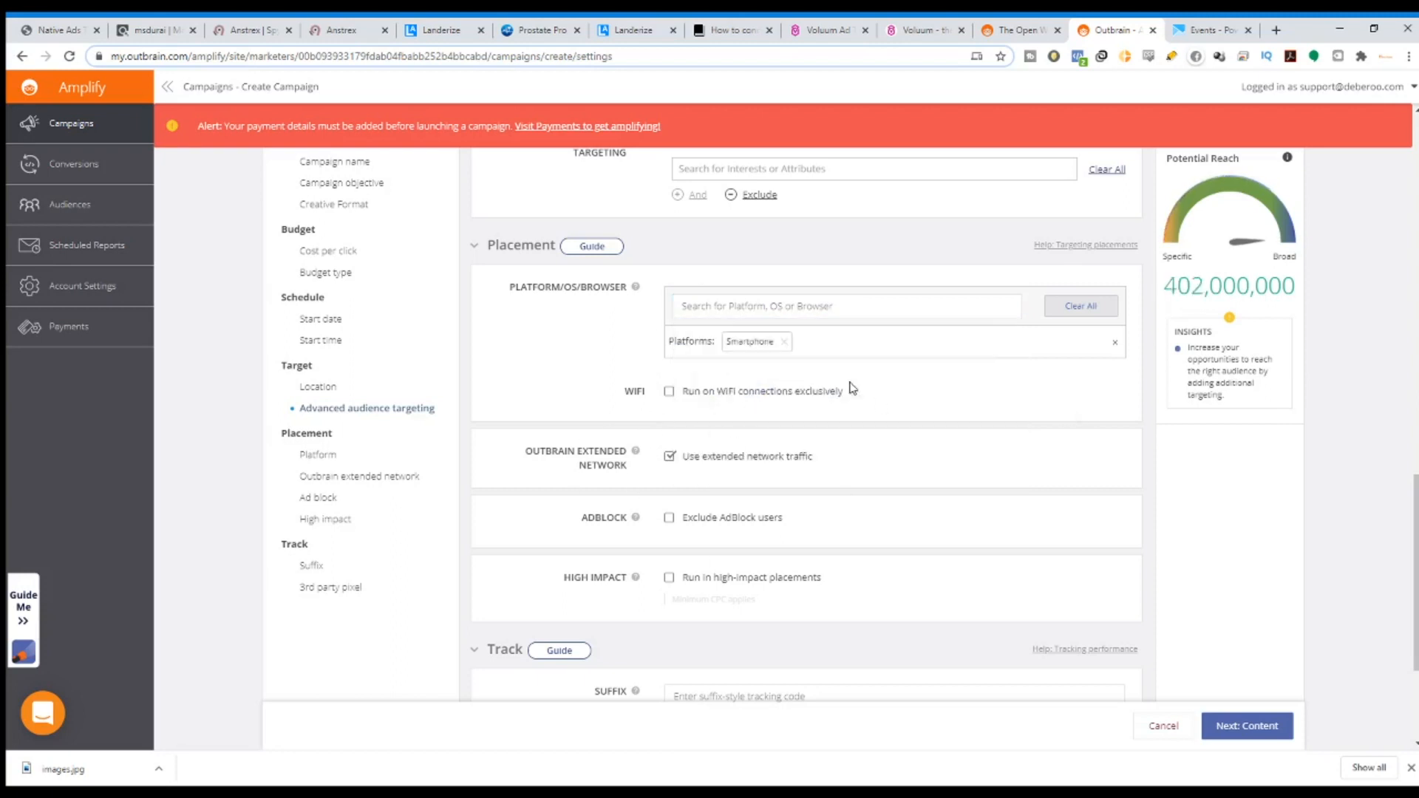
pyautogui.scroll(-1, 609, 547)
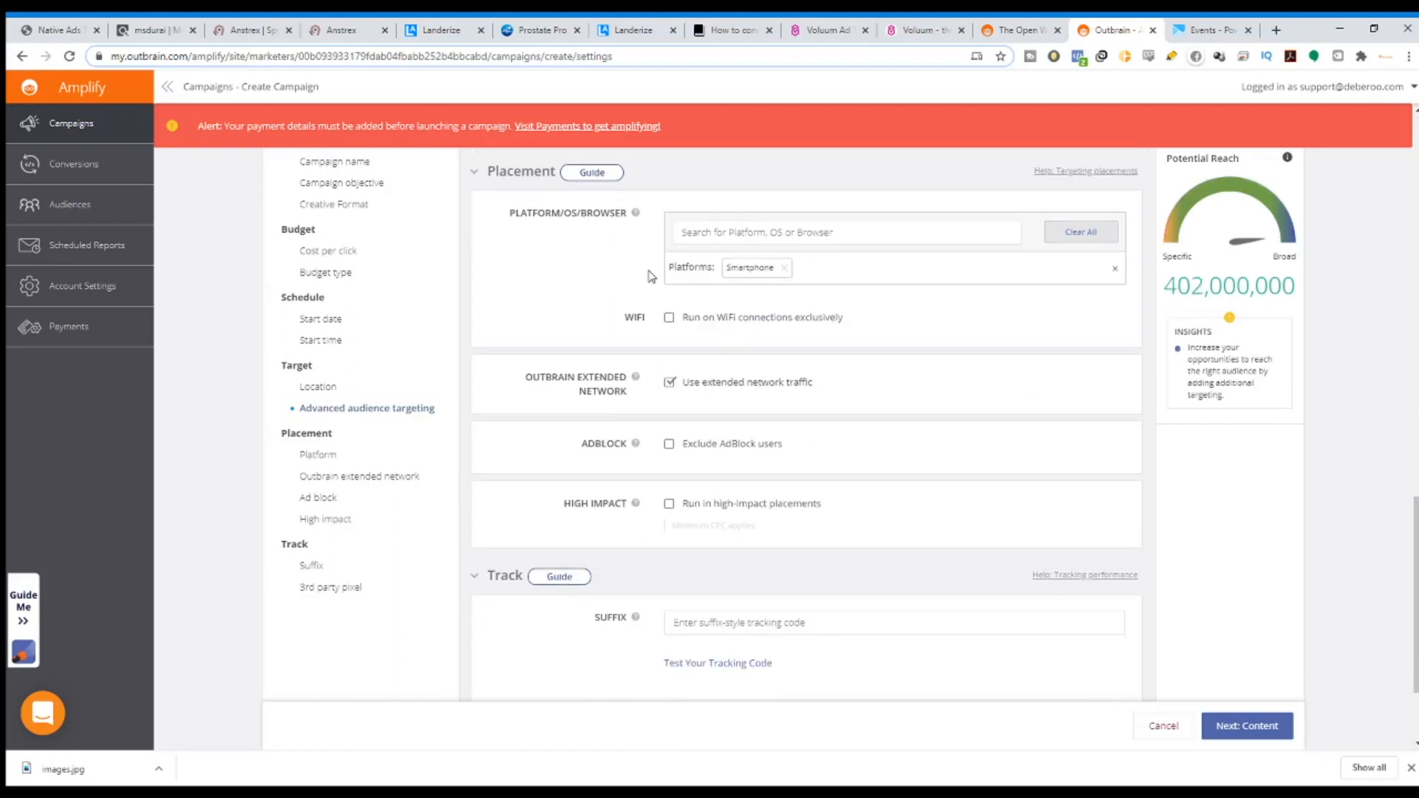
pyautogui.scroll(1, 652, 277)
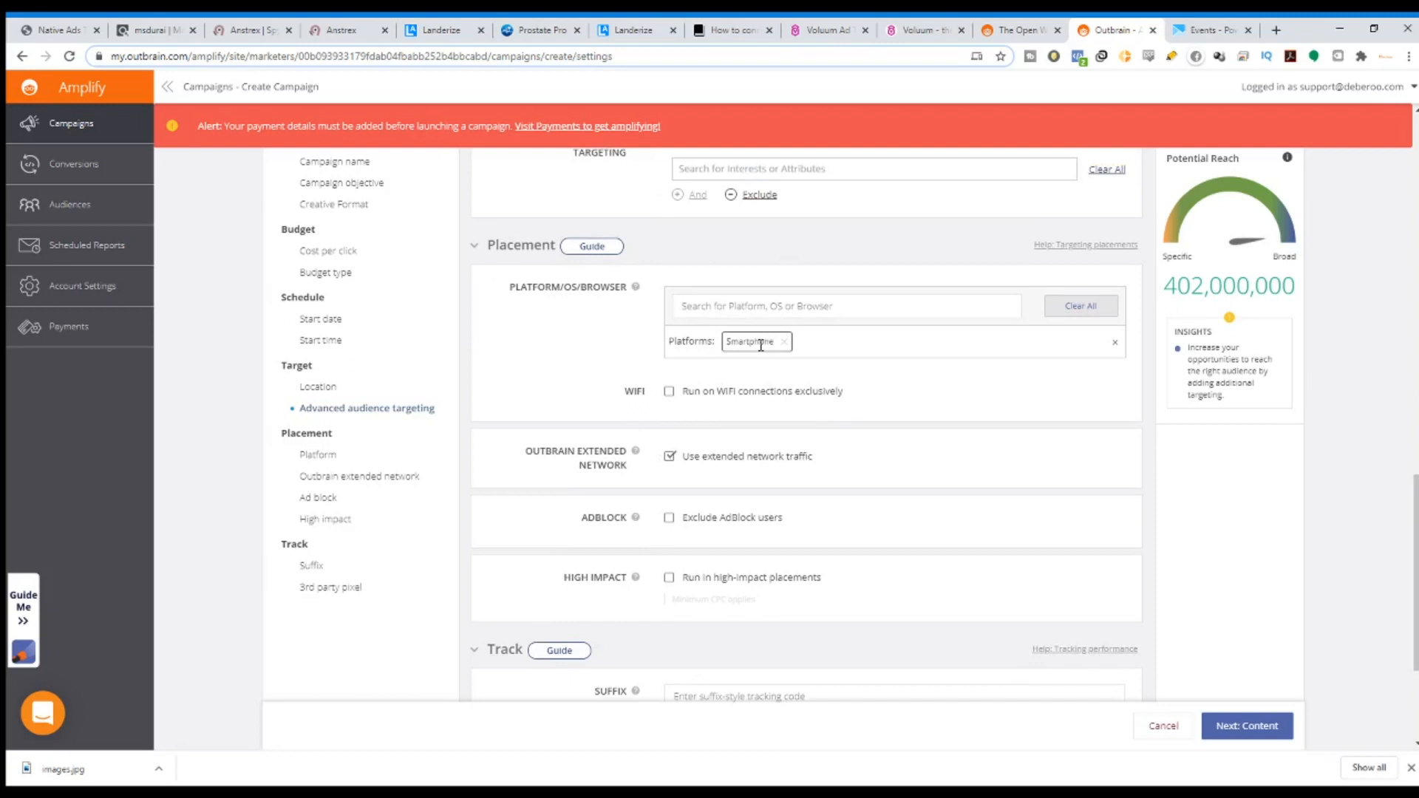
pyautogui.scroll(-2, 622, 353)
# Review the Outbrain extended network and AdBlock options, then continue to the Content step.
pyautogui.moveTo(533, 306); pyautogui.dragTo(844, 332)
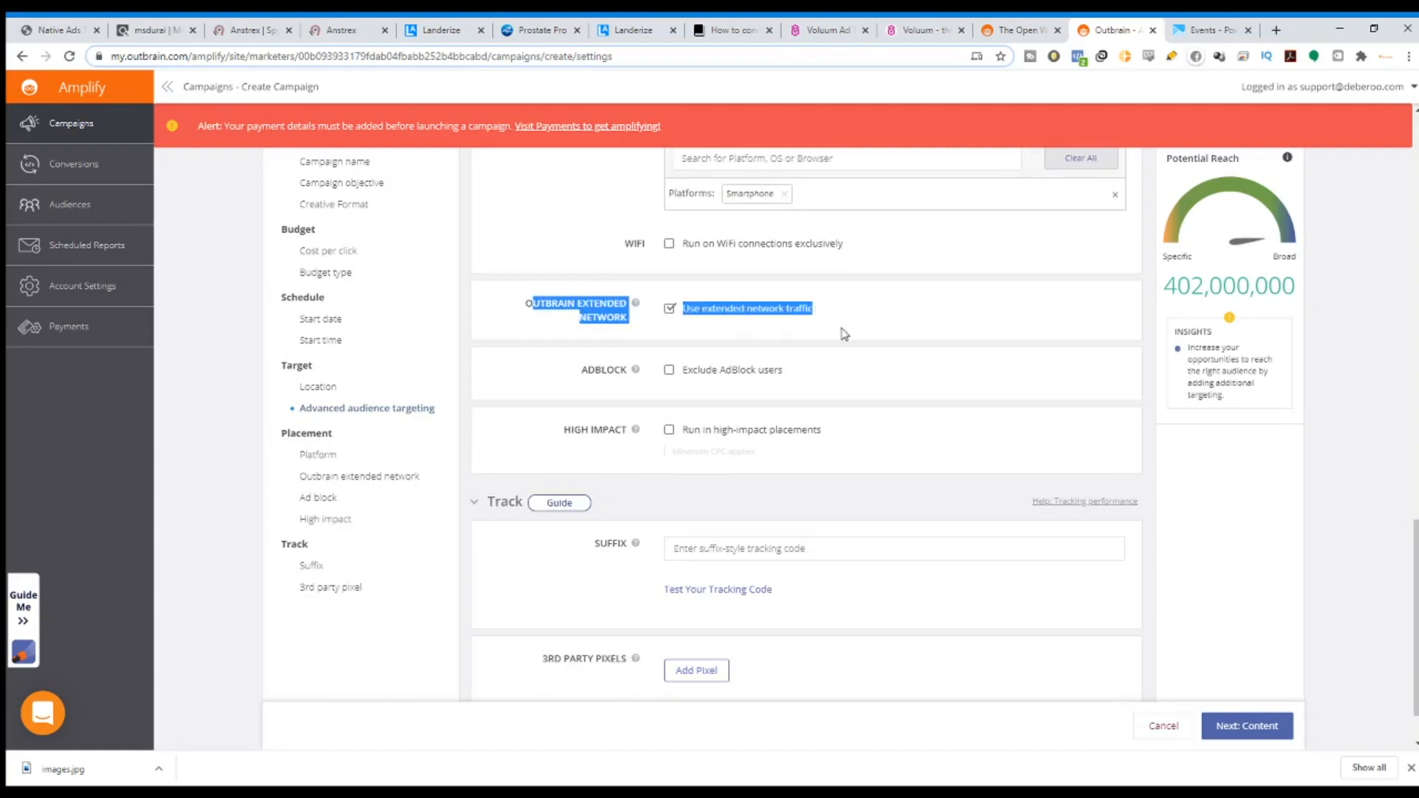
pyautogui.moveTo(785, 375); pyautogui.dragTo(522, 292)
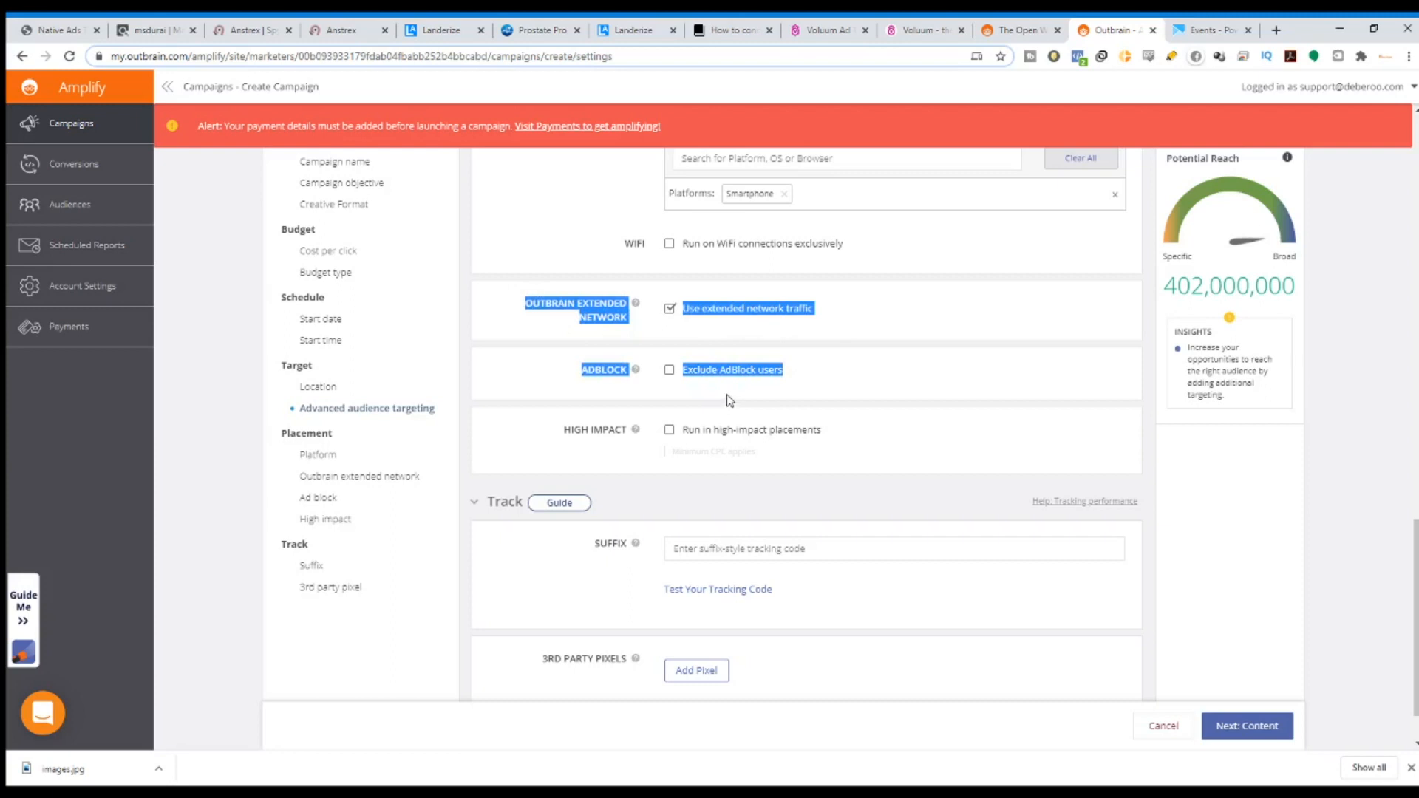
pyautogui.scroll(-1, 750, 487)
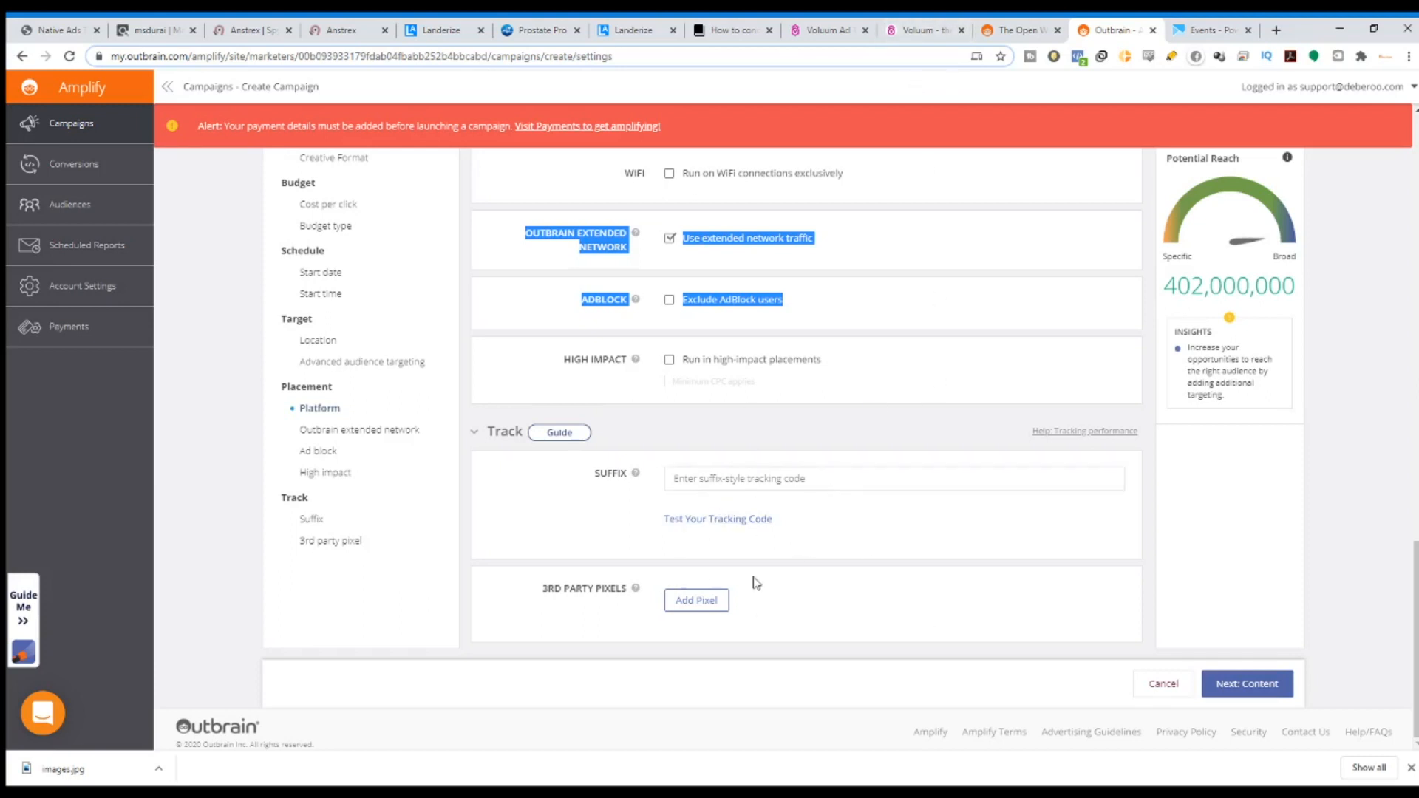
pyautogui.scroll(1, 710, 606)
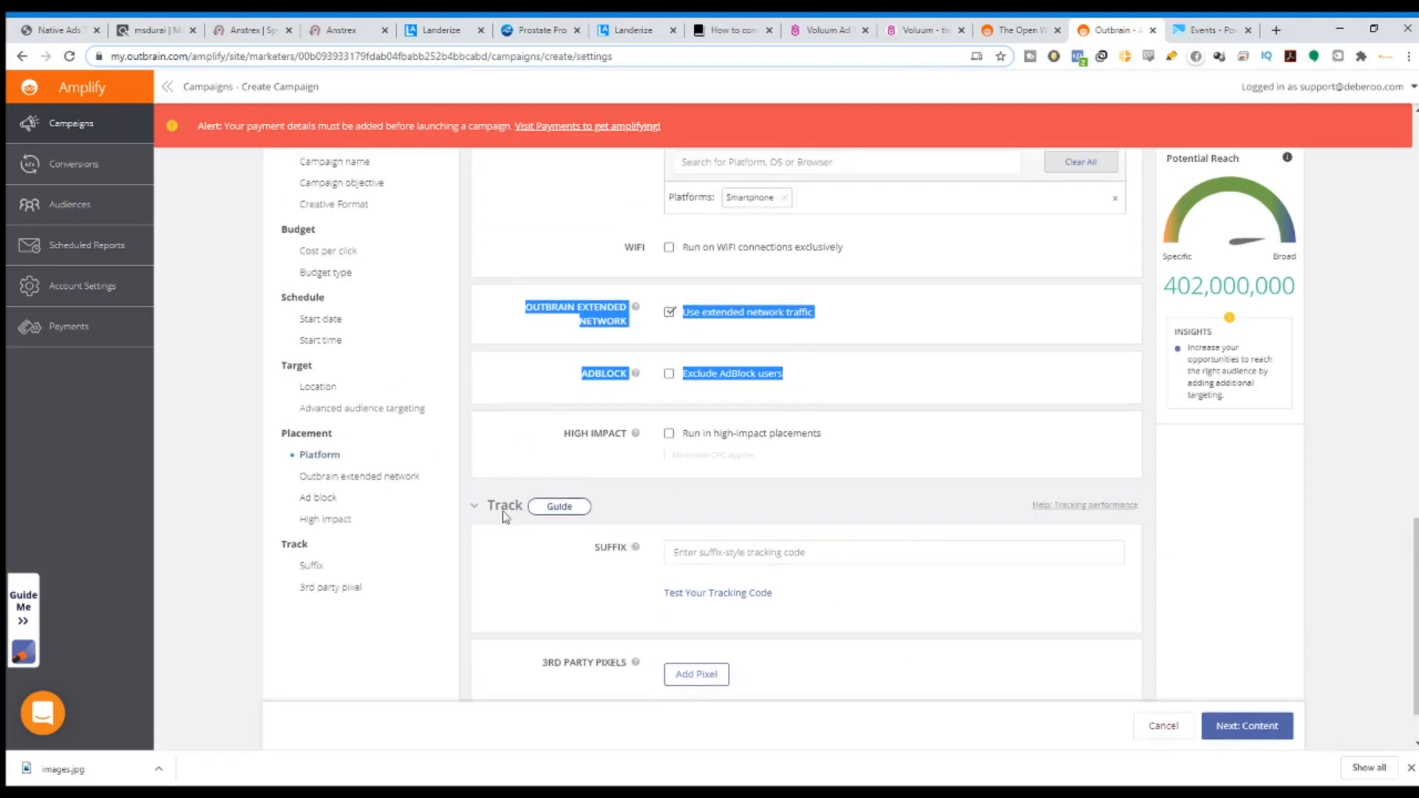
pyautogui.scroll(3, 502, 518)
pyautogui.click(1262, 729)
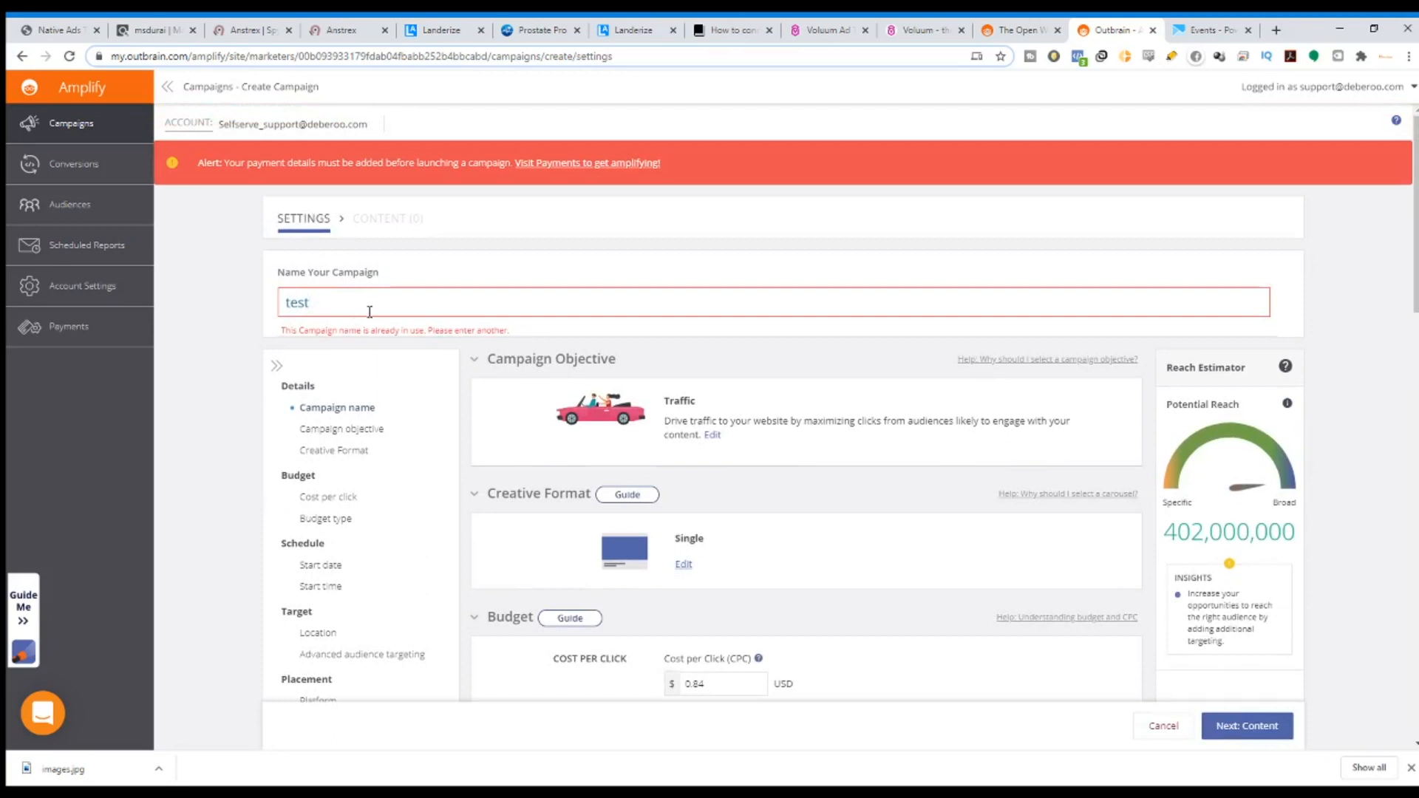
# Rename the campaign to test12 and proceed to the Content step.
pyautogui.write('12')
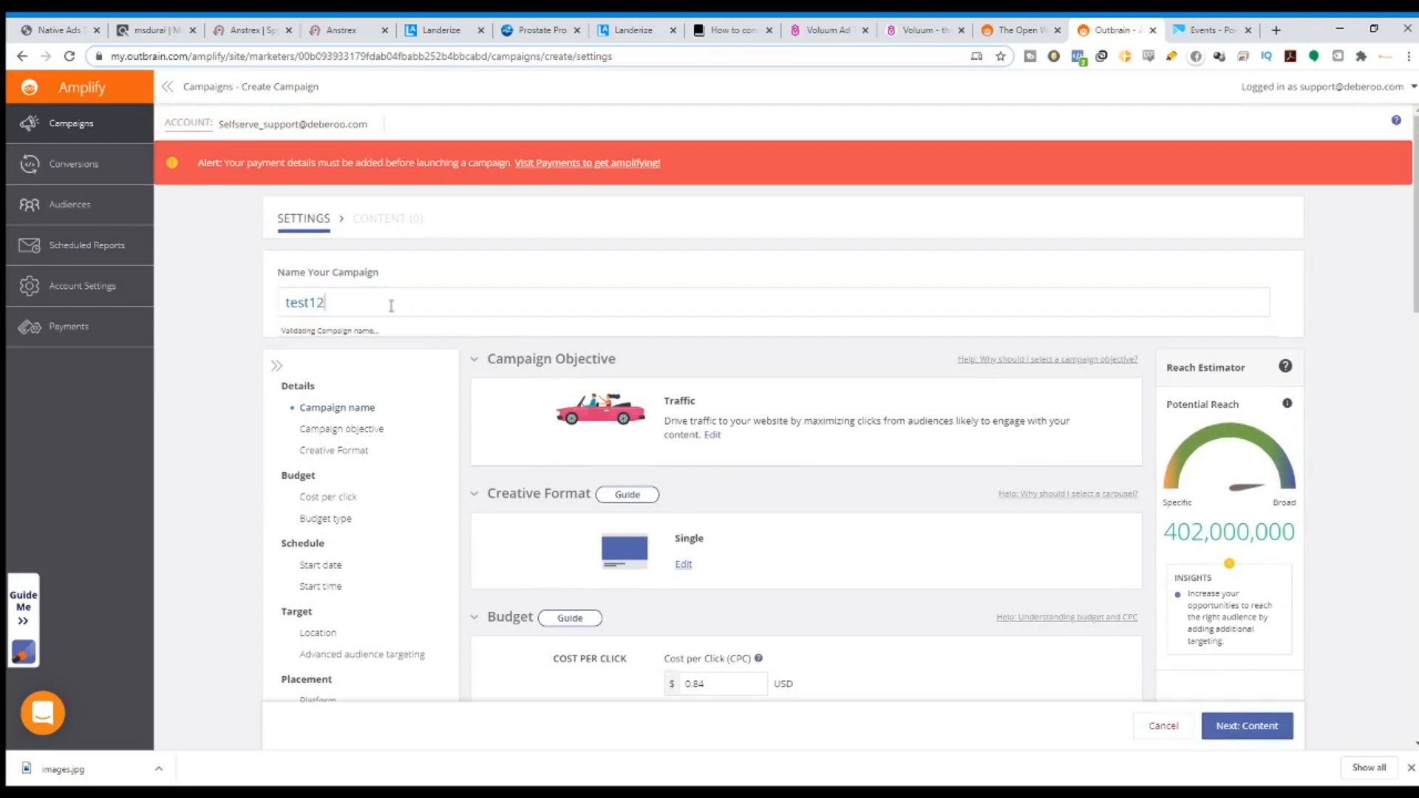
pyautogui.write('3')
pyautogui.click(1261, 726)
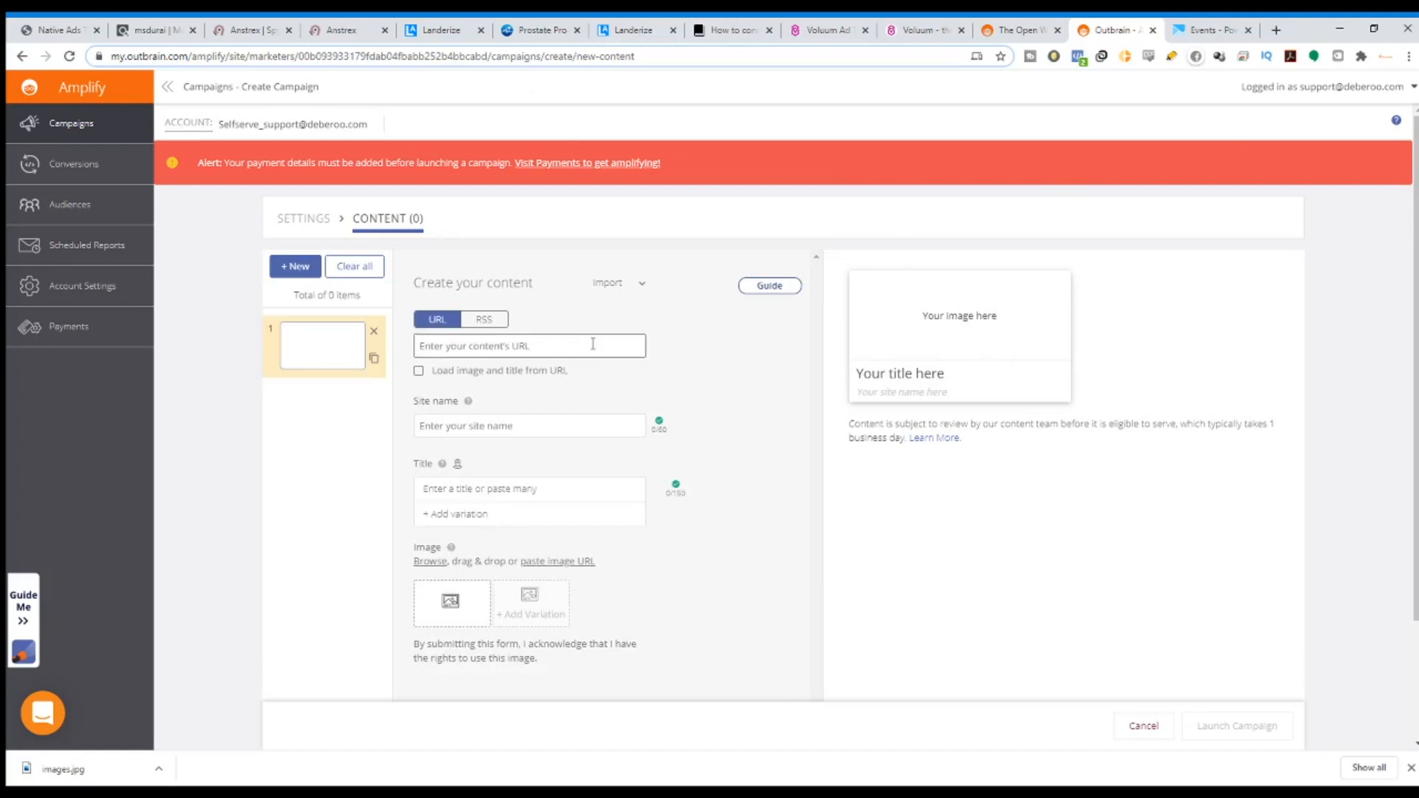
# Copy the 'Simple Trick Shrinks Enlarged Prostate' title from the Anstrex ad into the ad title field.
pyautogui.click(326, 22)
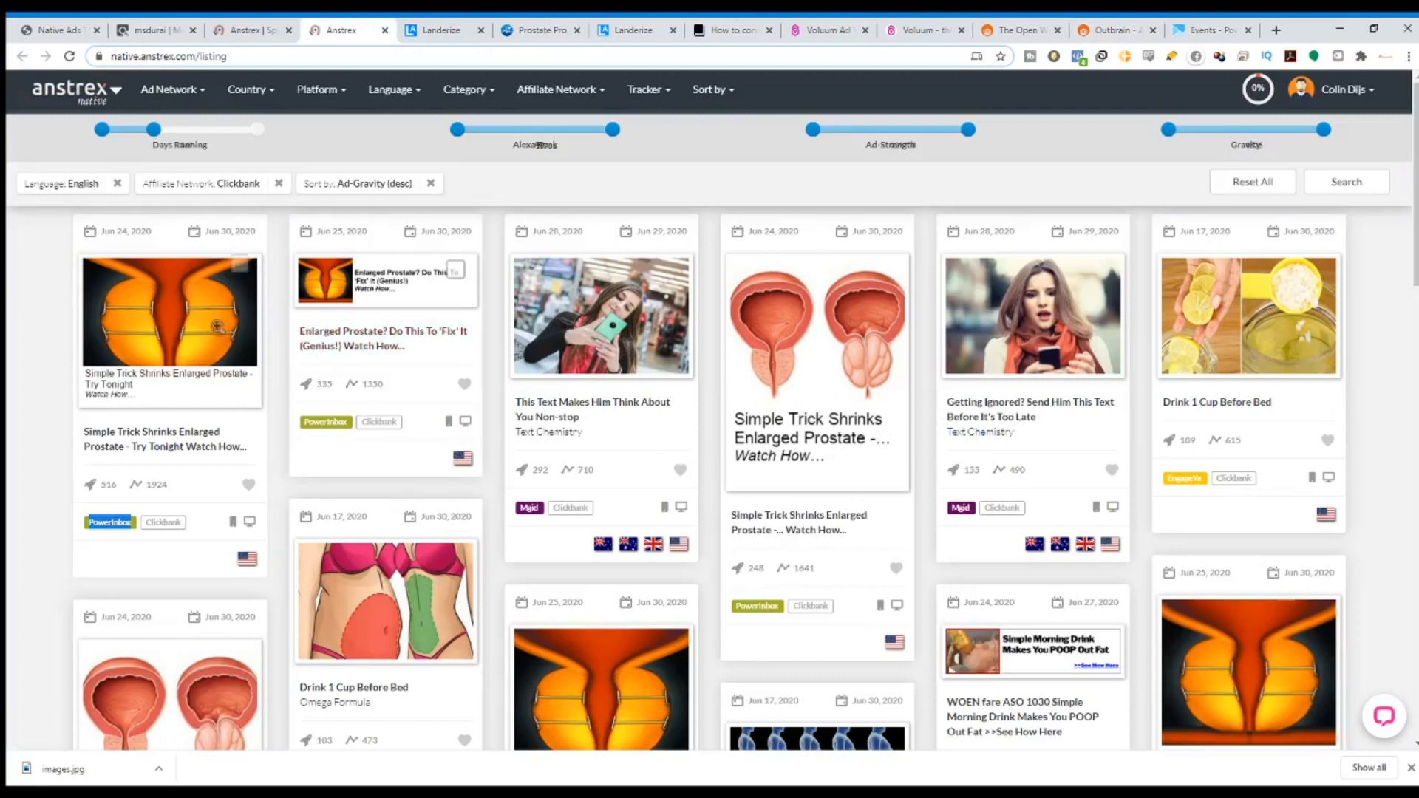
pyautogui.click(206, 442)
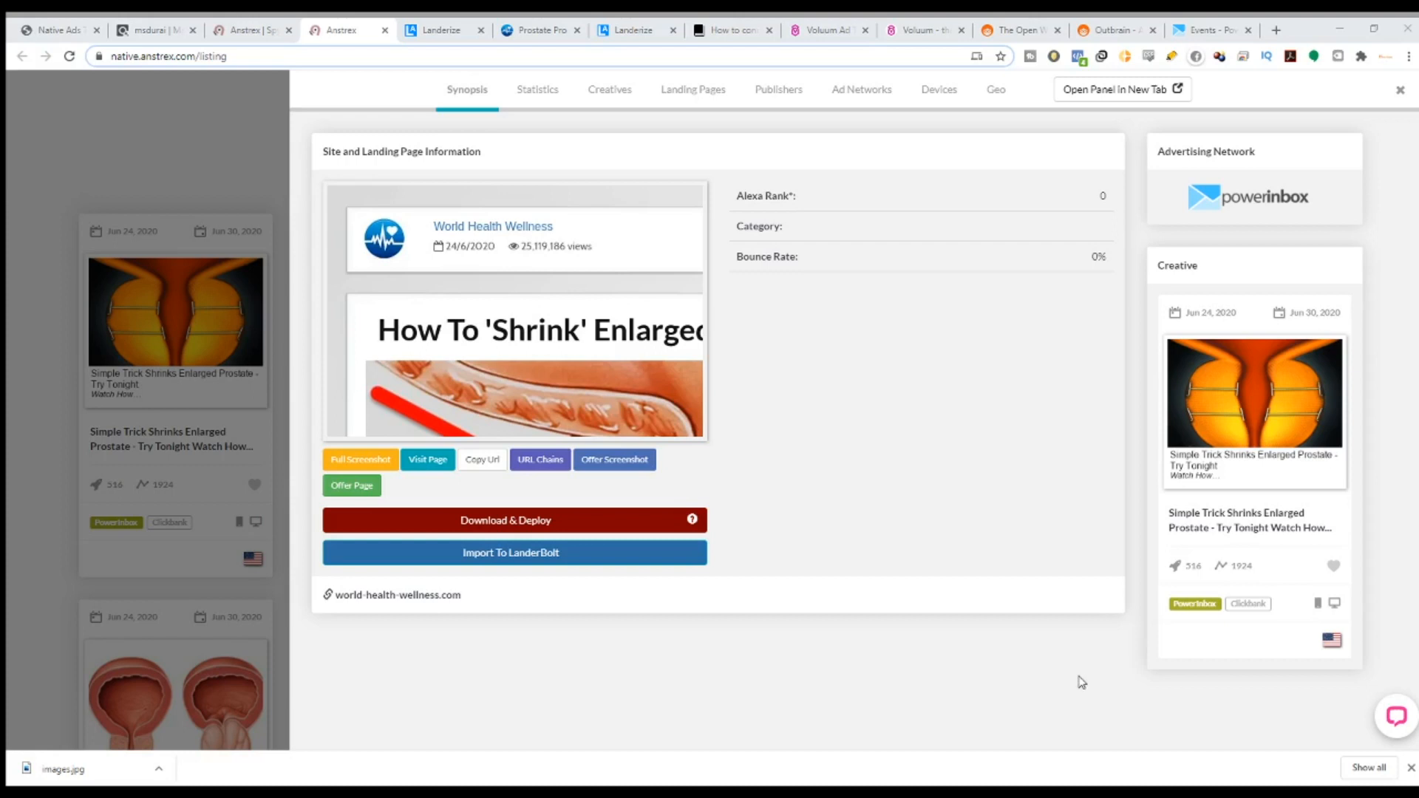
pyautogui.moveTo(1335, 542); pyautogui.dragTo(1173, 523)
pyautogui.hotkey('ctrl', 'c')
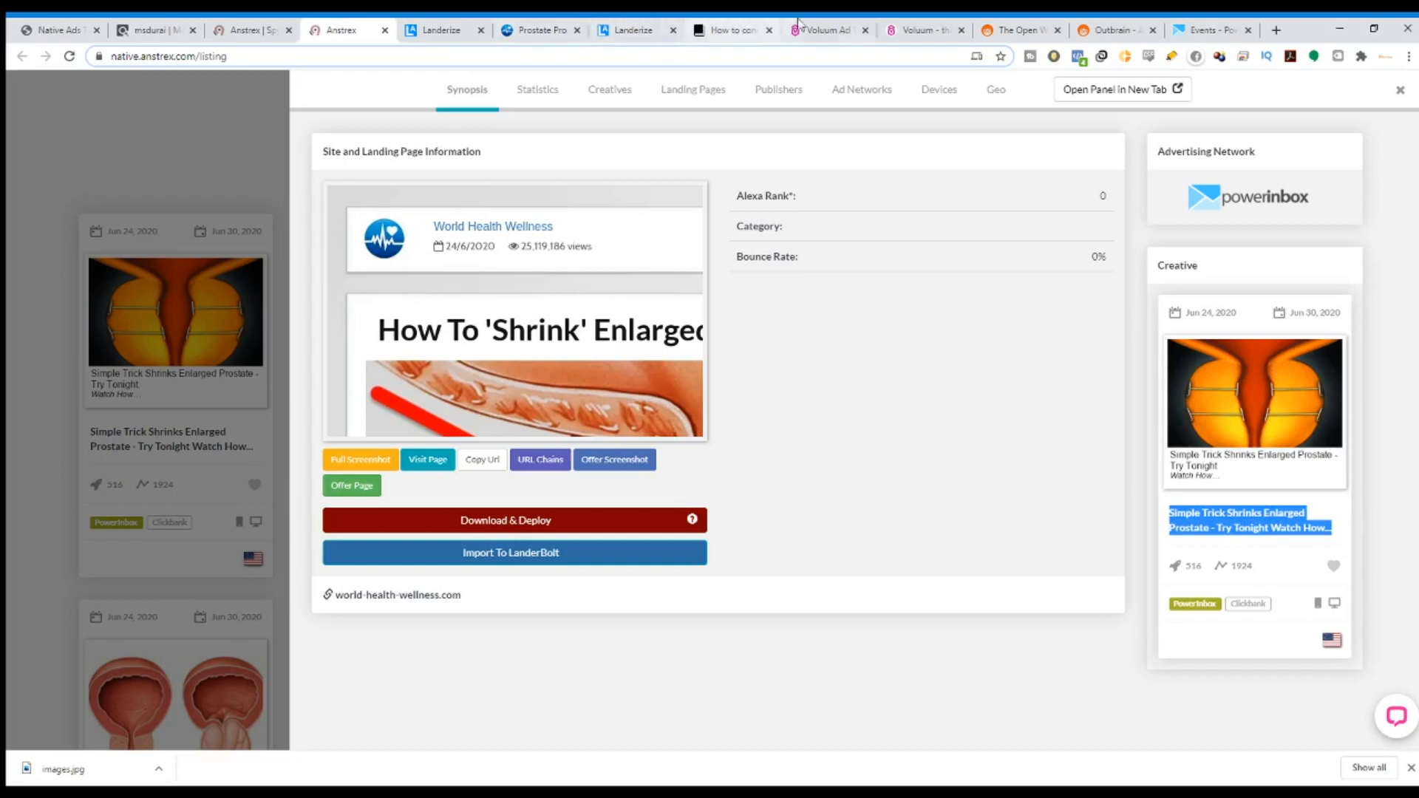
pyautogui.click(1138, 28)
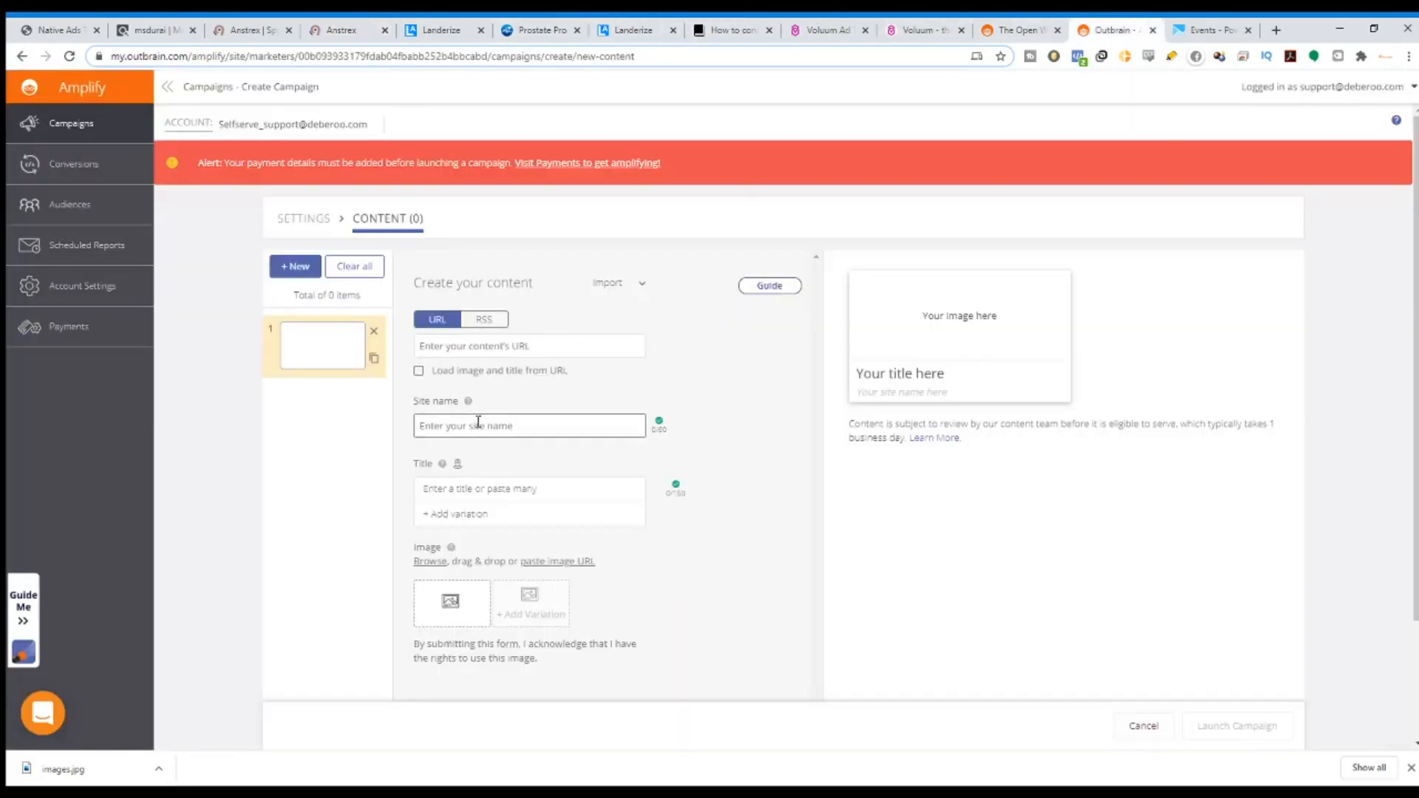
pyautogui.click(492, 488)
pyautogui.hotkey('ctrl', 'v')
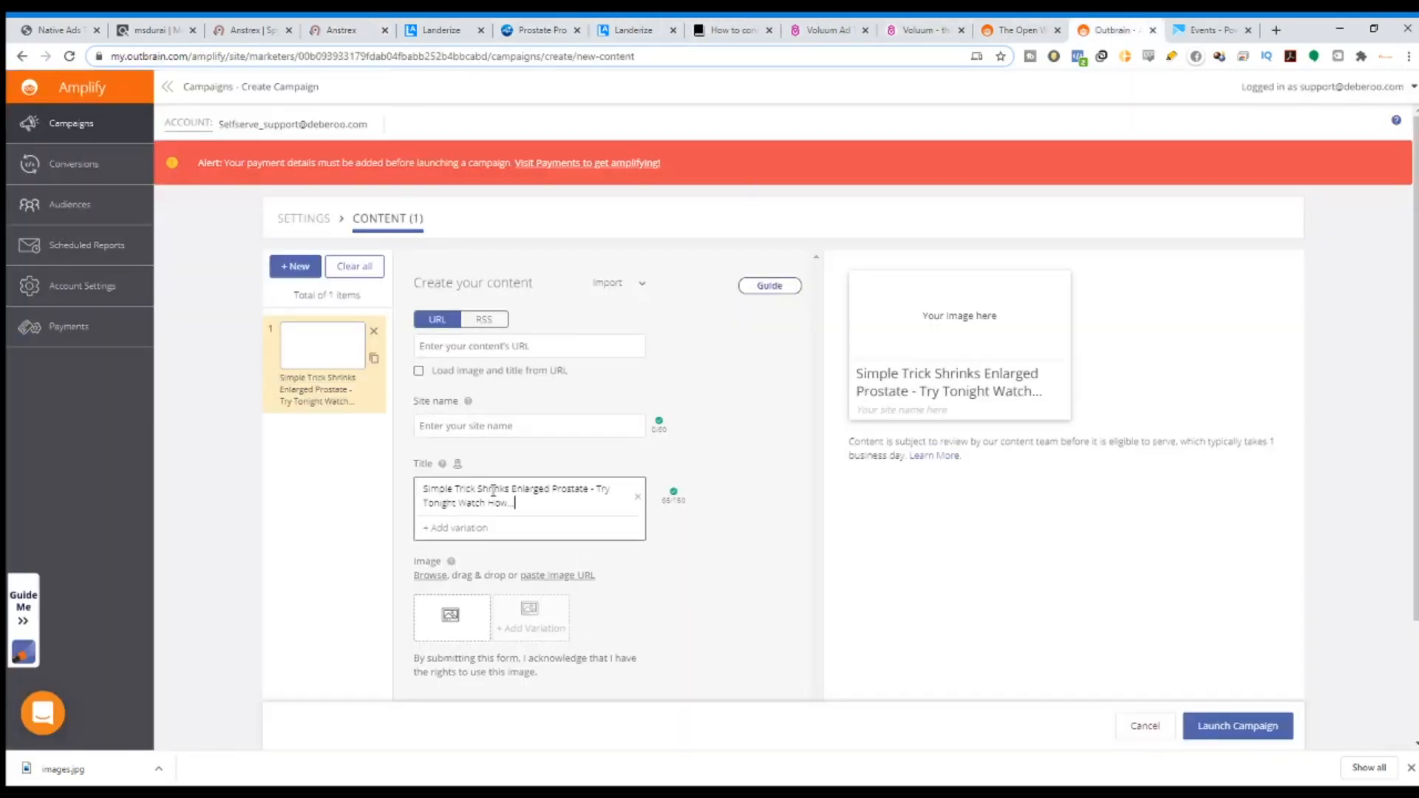
# Upload images.jpg, the orange prostate image, as the ad image.
pyautogui.click(453, 619)
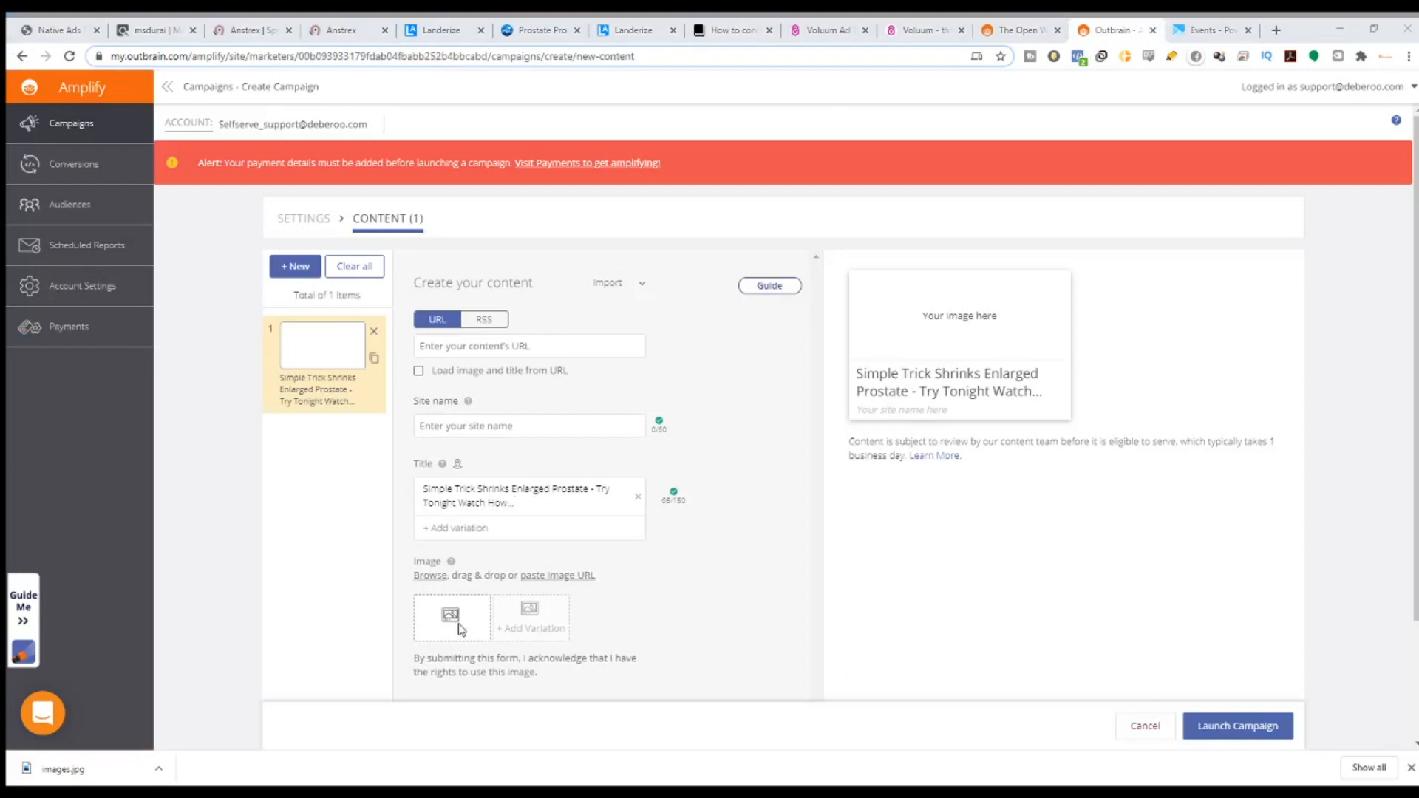
pyautogui.click(687, 606)
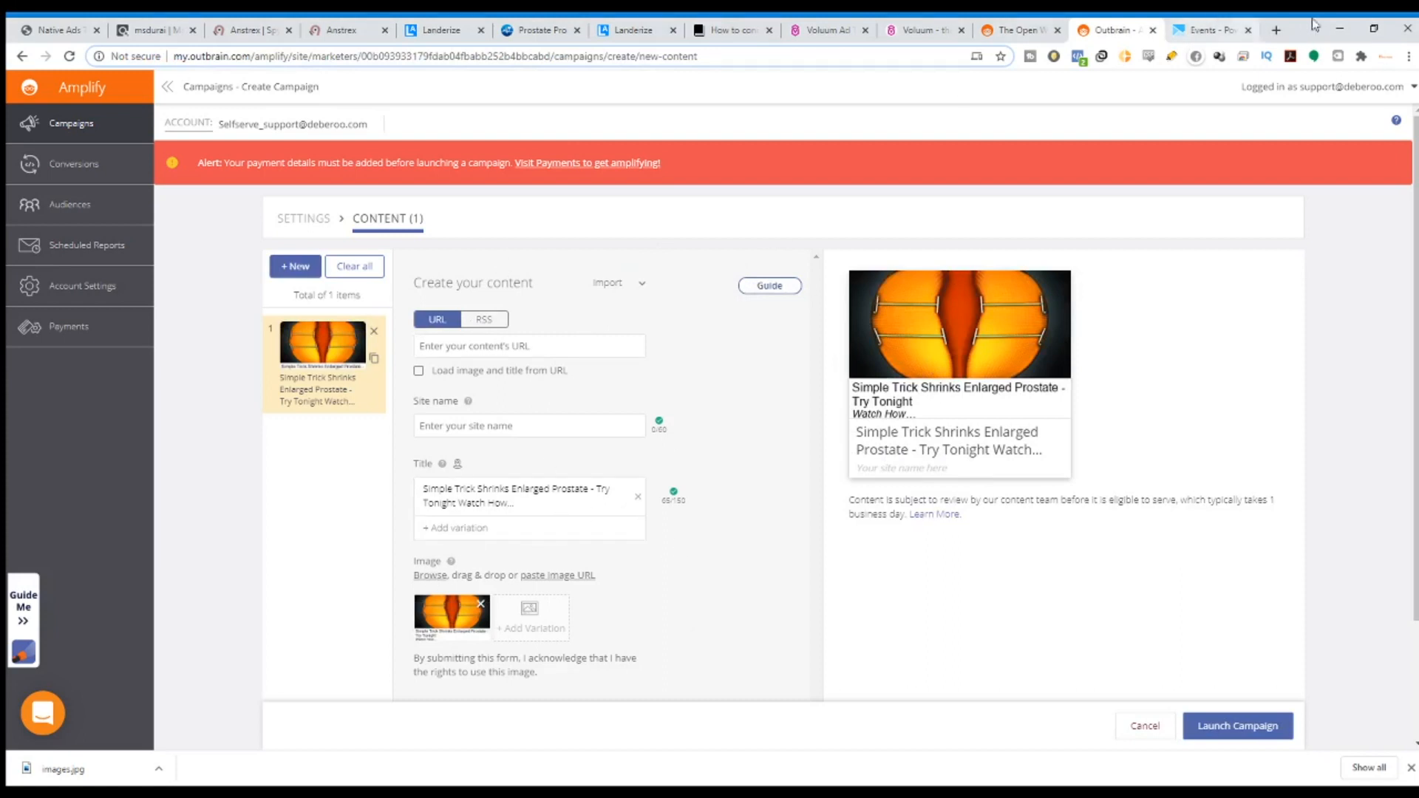
pyautogui.click(1268, 33)
# Load Canva and start a new design with custom dimensions.
pyautogui.write('ca')
pyautogui.press('Return')
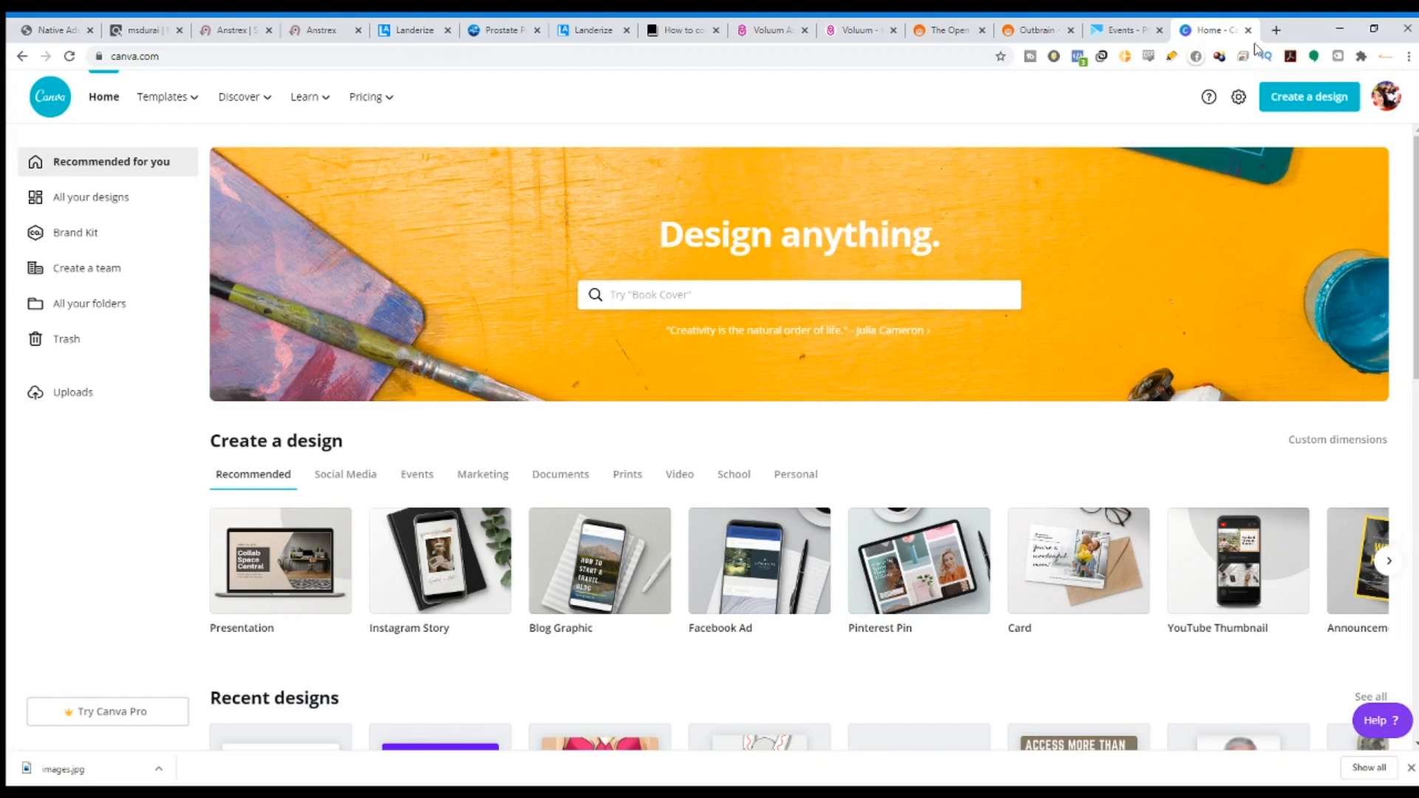
pyautogui.click(1323, 102)
pyautogui.click(1172, 168)
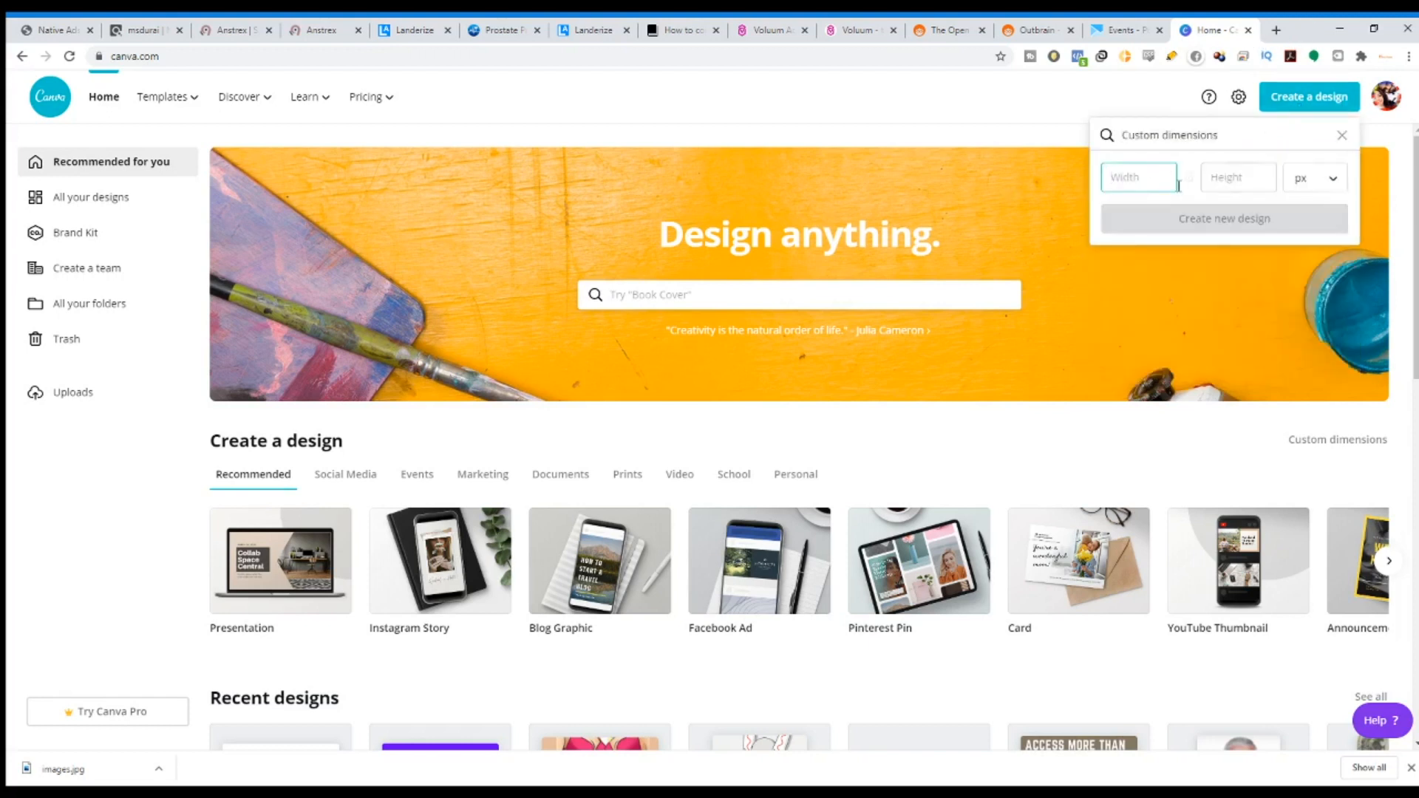
# Move the Anstrex tab beside Outbrain and compare the Anstrex and ClickBank listings with the ad form.
pyautogui.click(1005, 31)
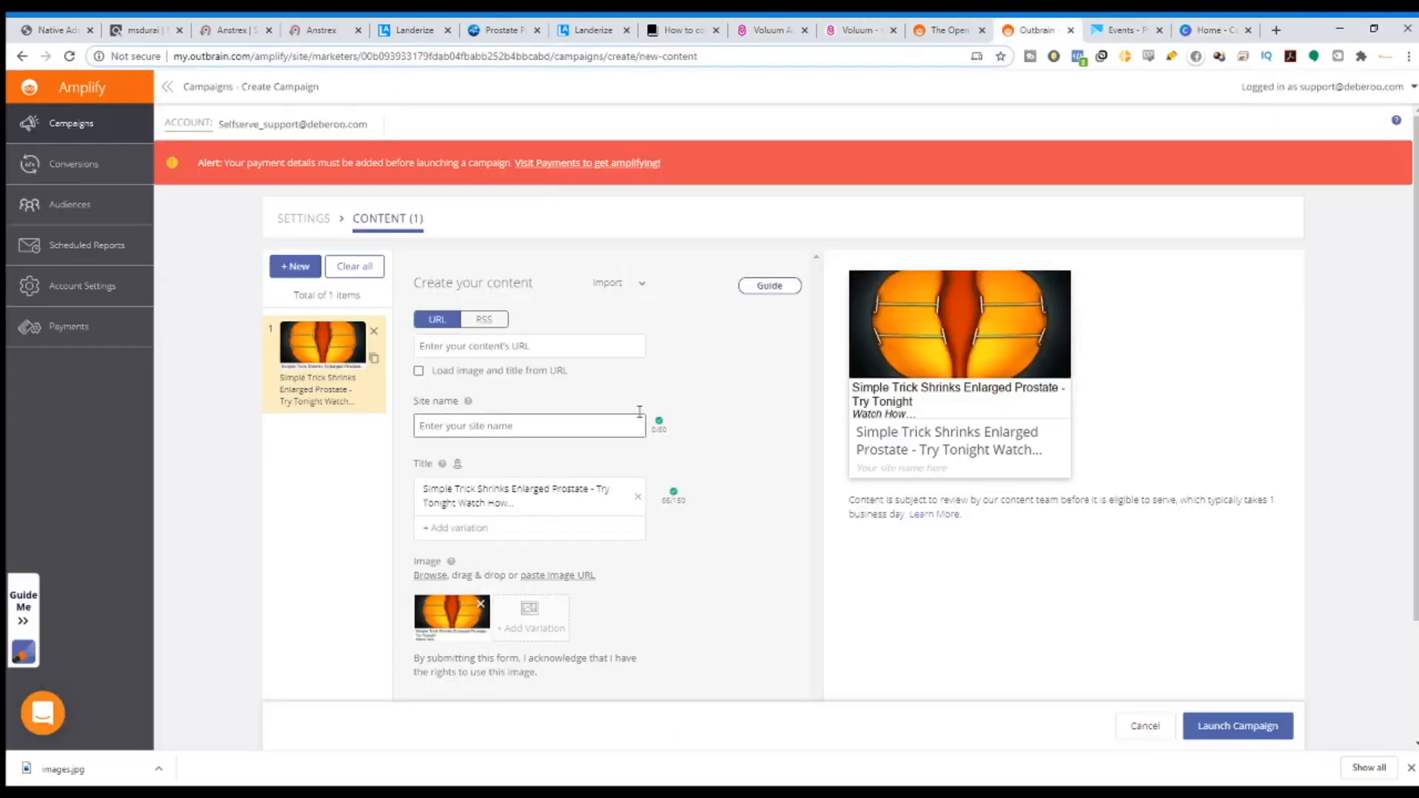
pyautogui.click(333, 30)
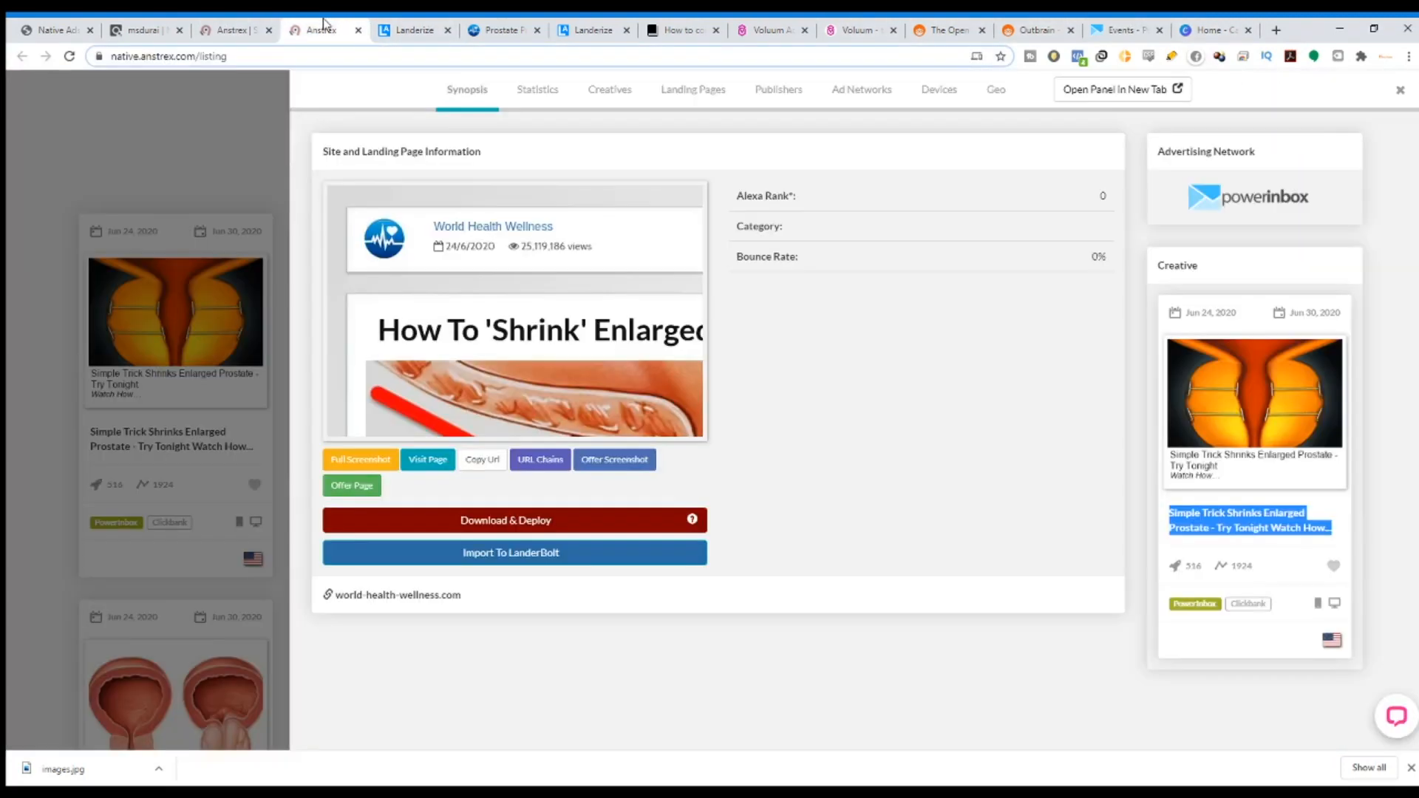
pyautogui.moveTo(391, 22); pyautogui.dragTo(932, 29)
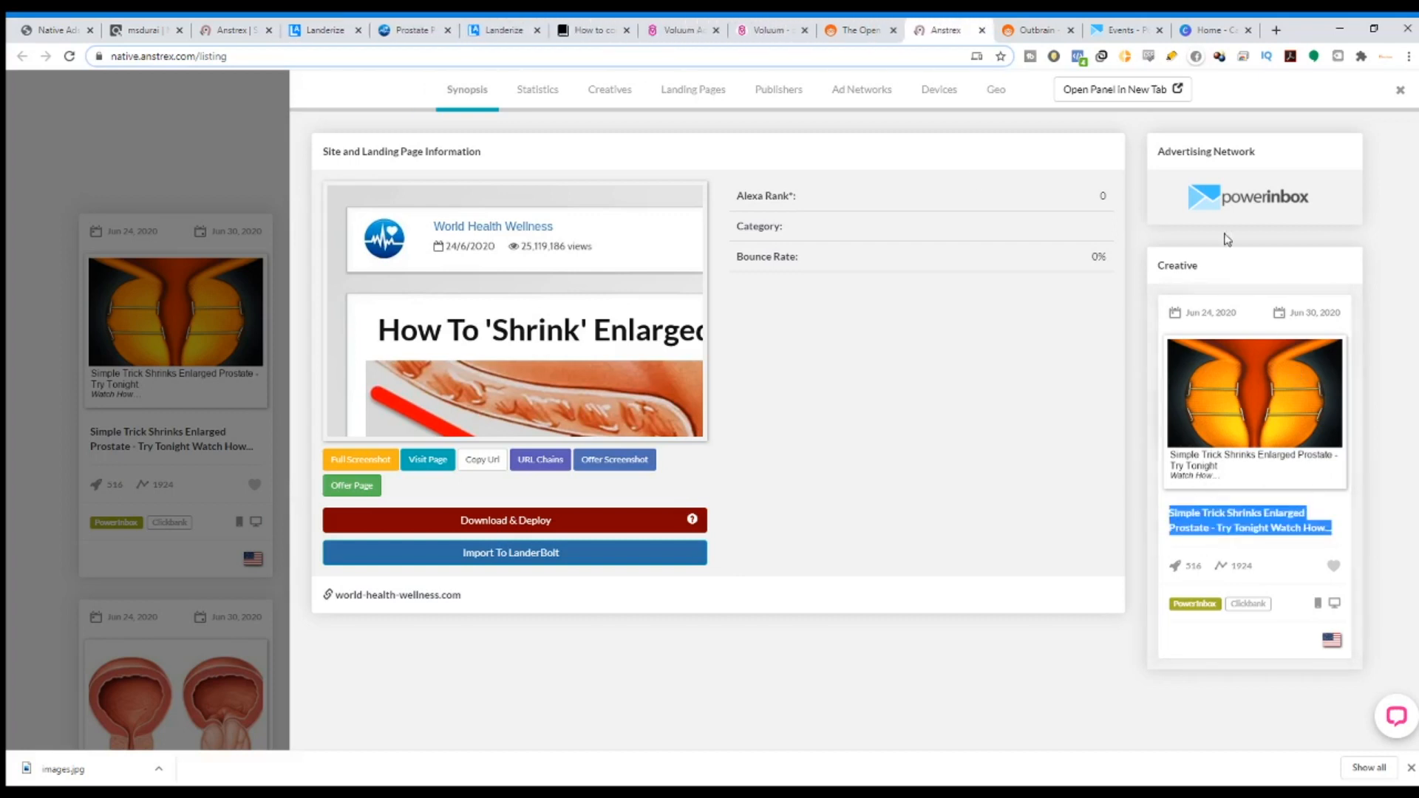
pyautogui.click(1038, 30)
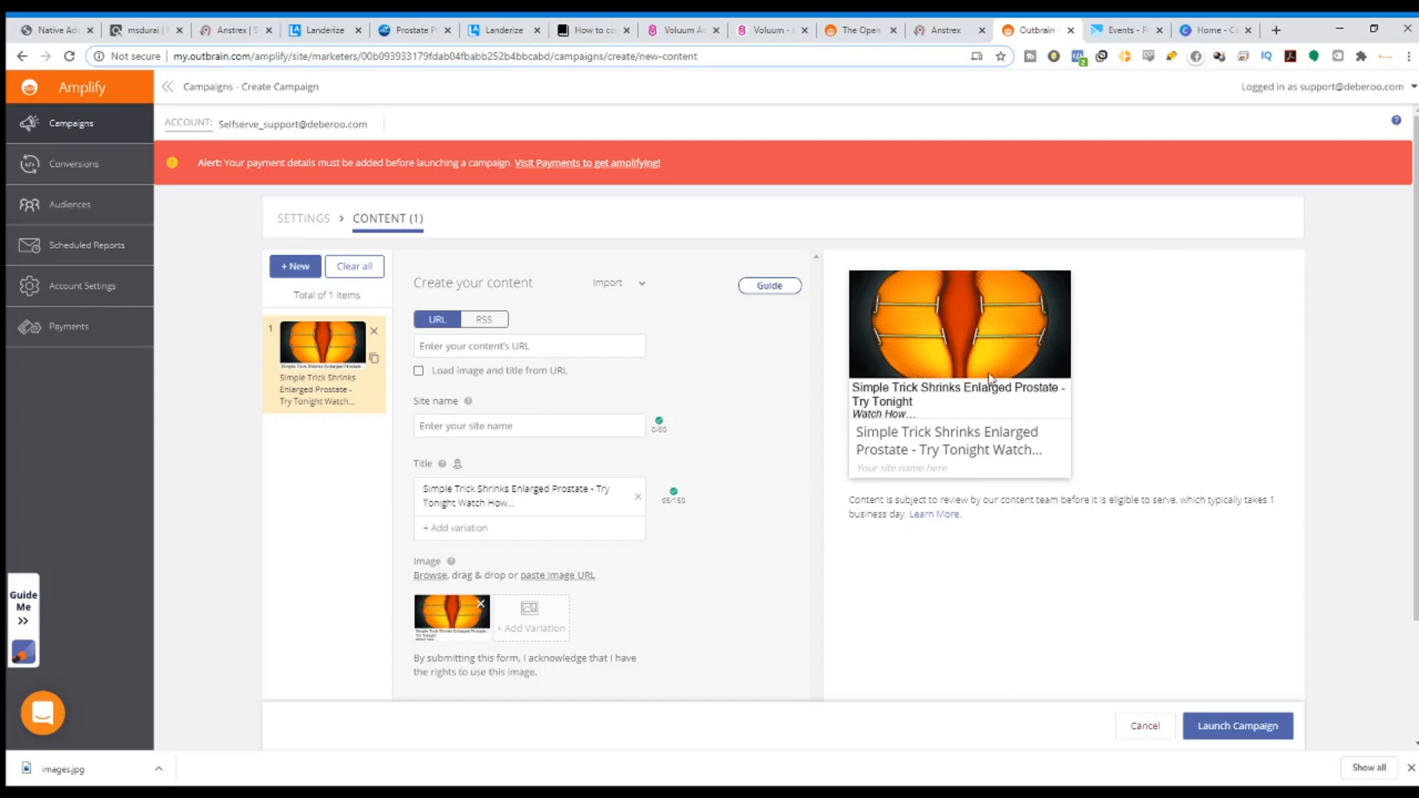
pyautogui.click(946, 29)
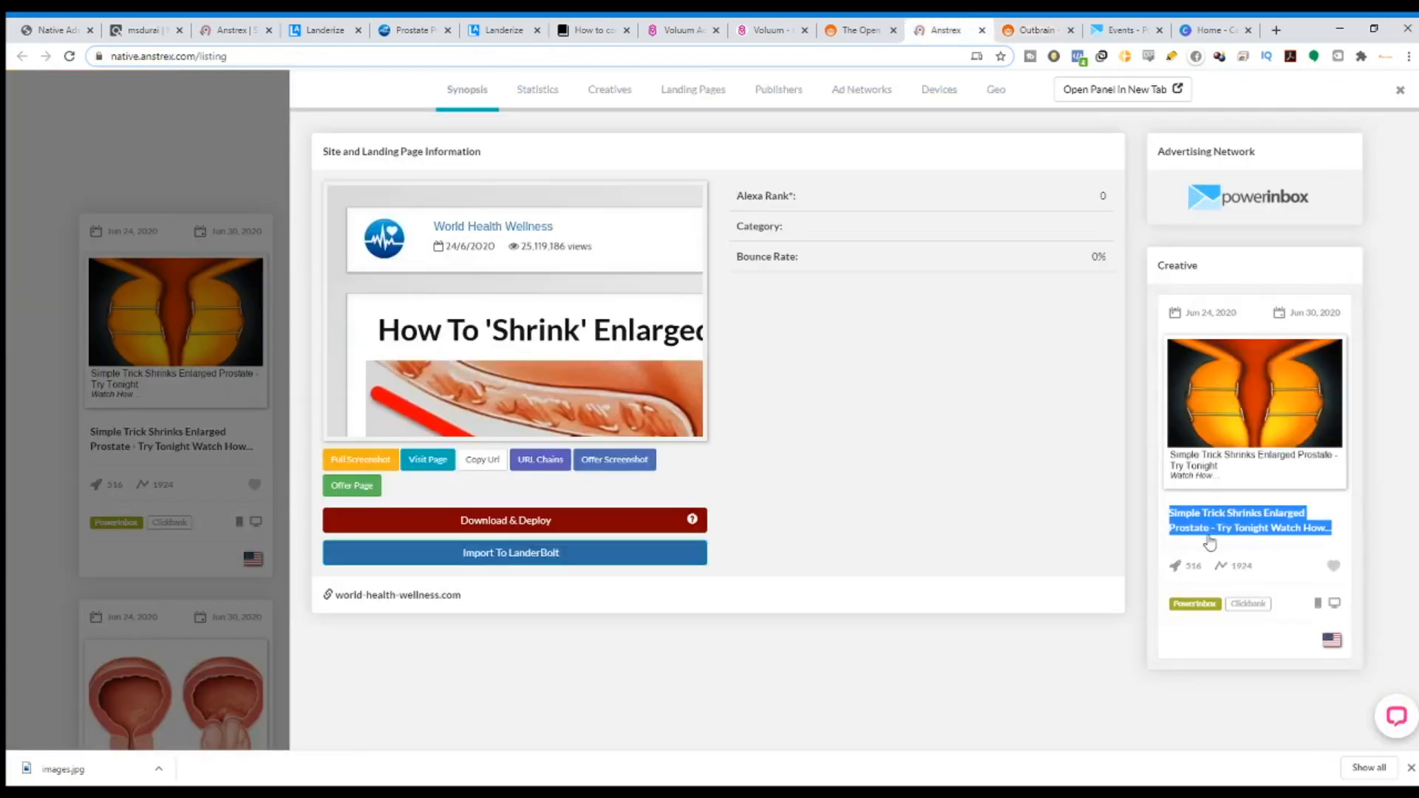
pyautogui.click(1019, 30)
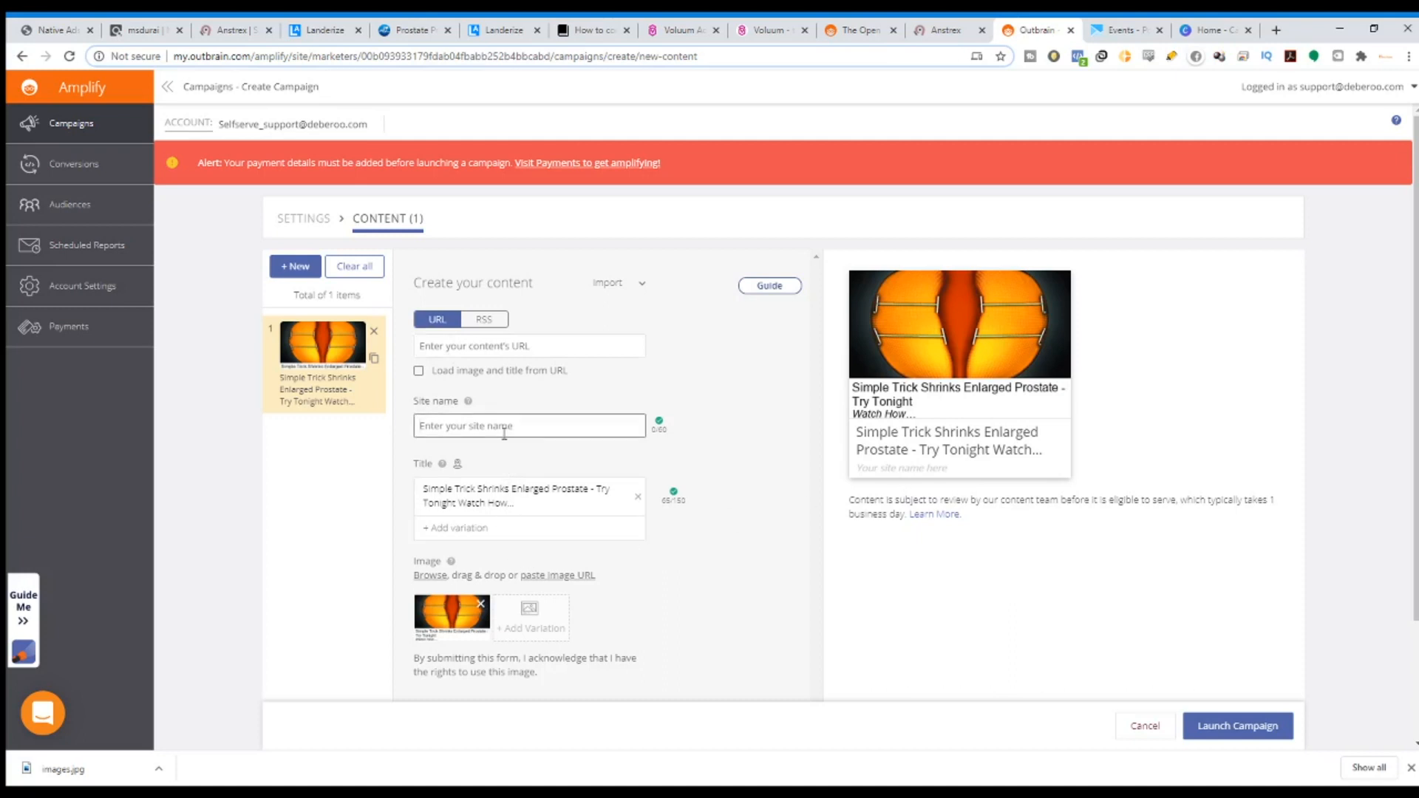
pyautogui.click(144, 29)
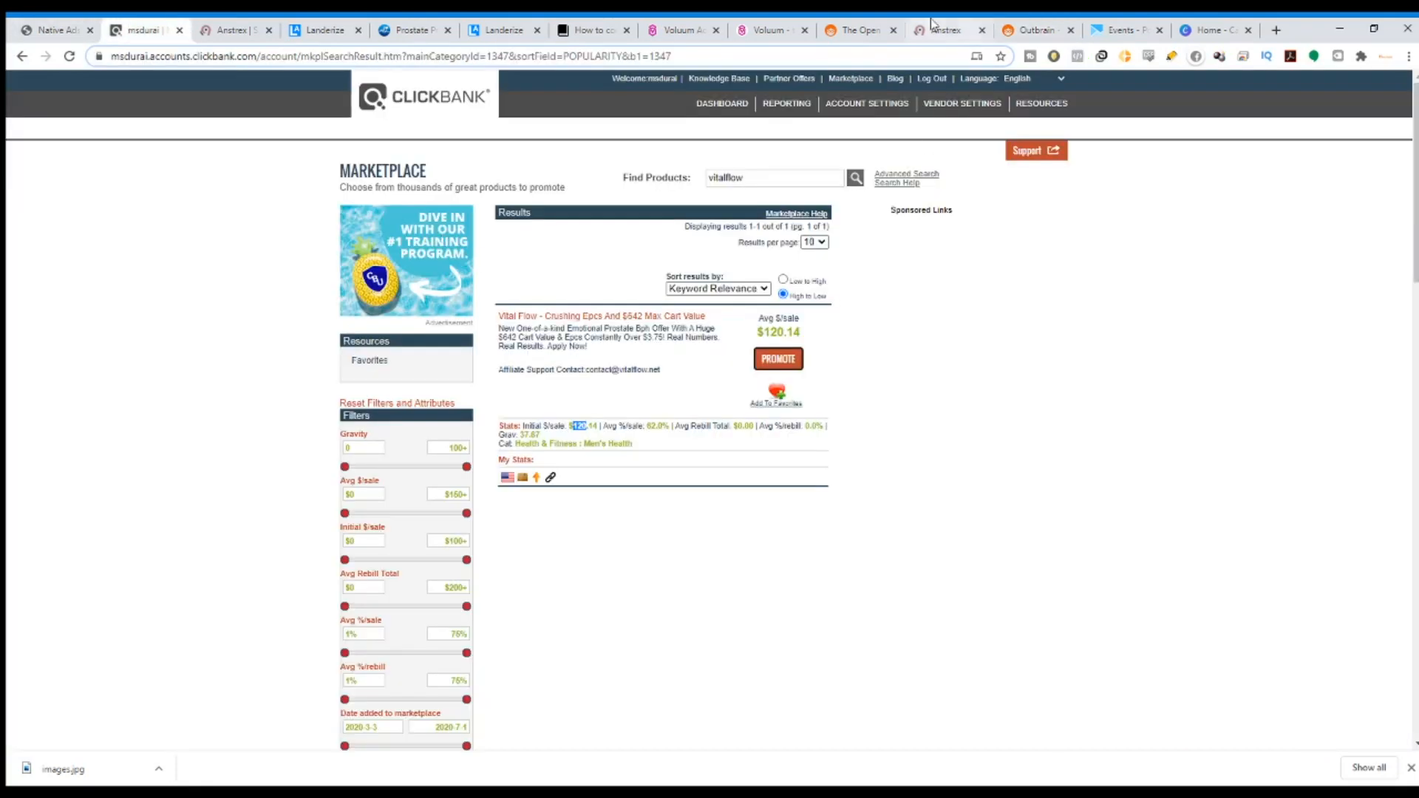
pyautogui.click(1035, 29)
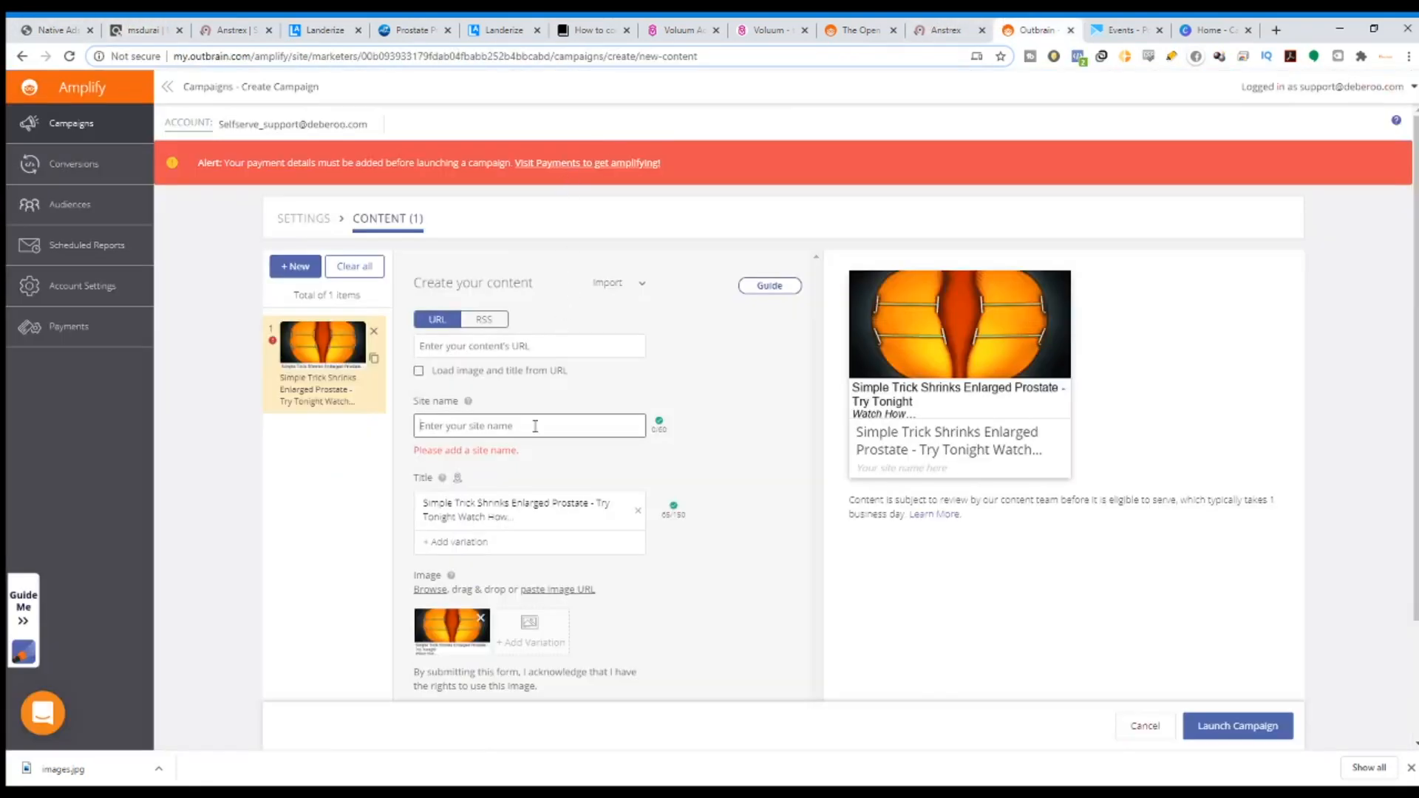
# Enter 'Vital Flow' as the ad's site name.
pyautogui.click(526, 425)
pyautogui.write('Vital ')
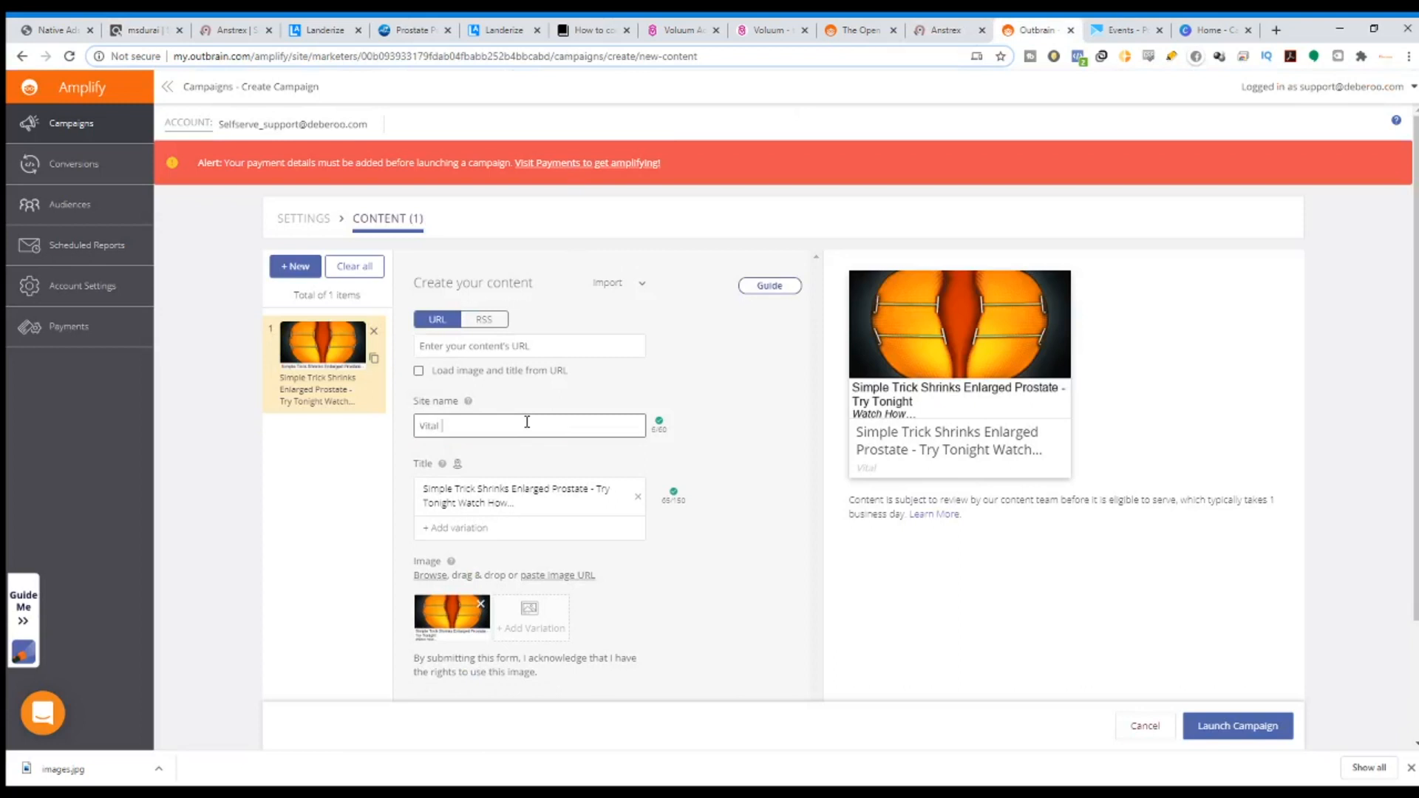
pyautogui.write('Flow')
pyautogui.click(492, 351)
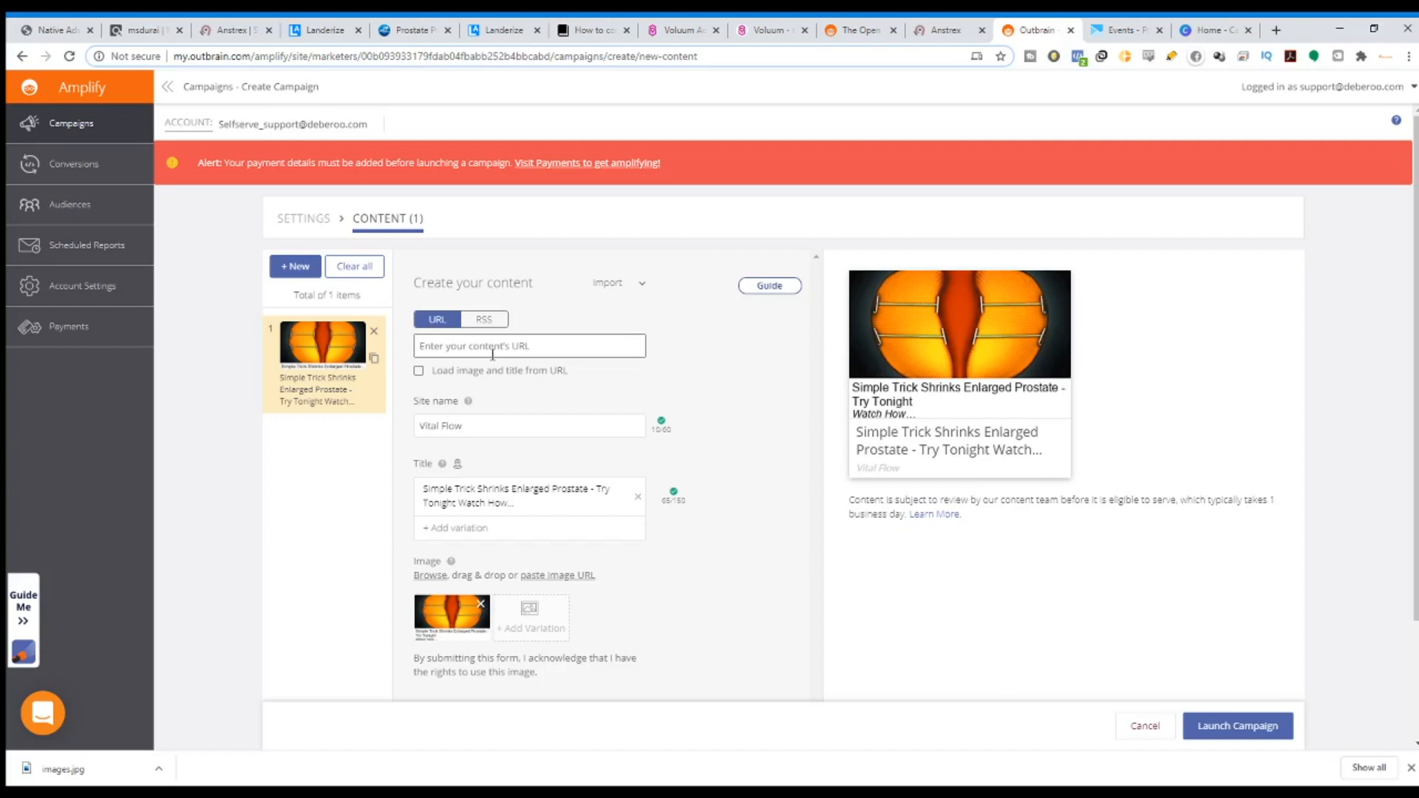
# Copy the ExoClick campaign's click URL from its Voluum Tracking settings, then return to Outbrain.
pyautogui.click(759, 29)
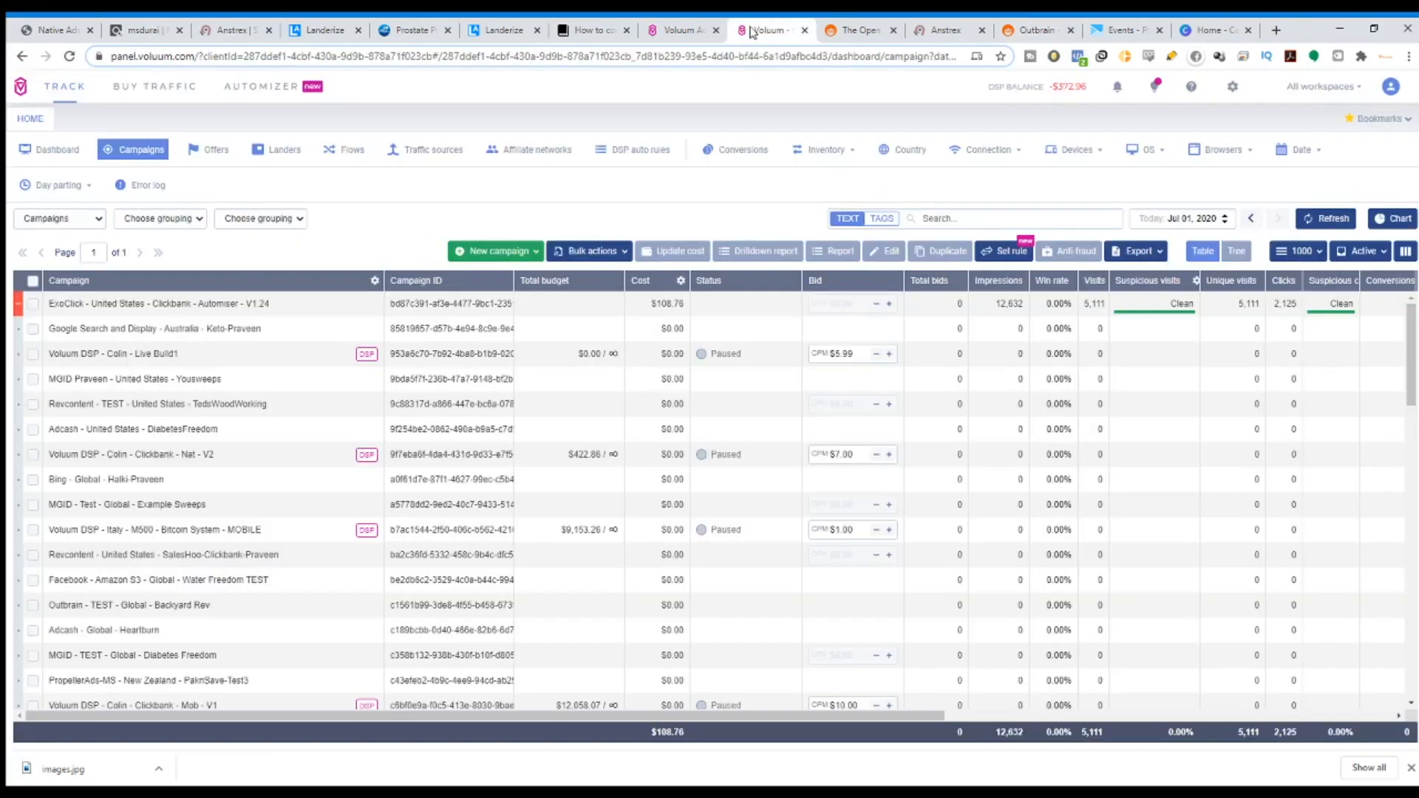
pyautogui.click(222, 306)
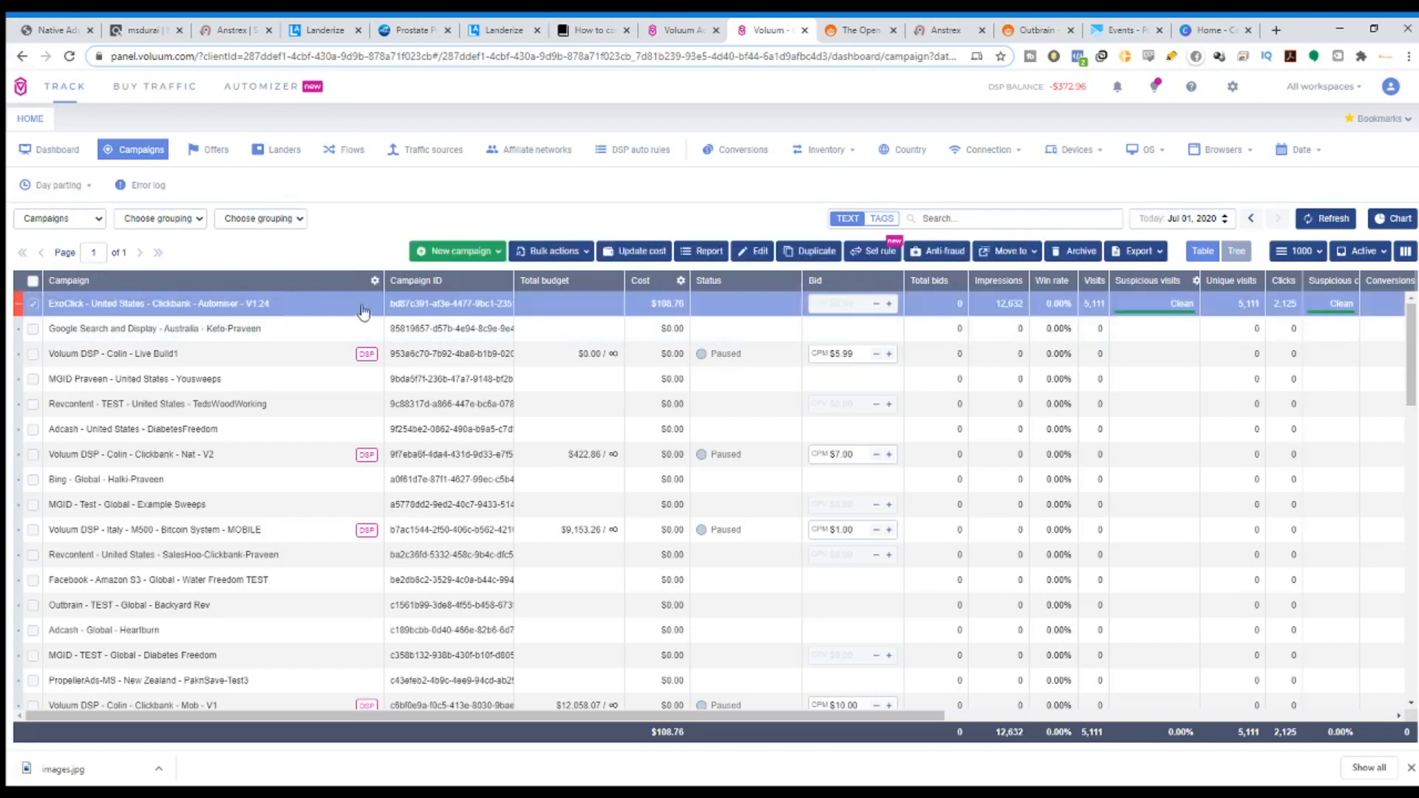
pyautogui.click(741, 256)
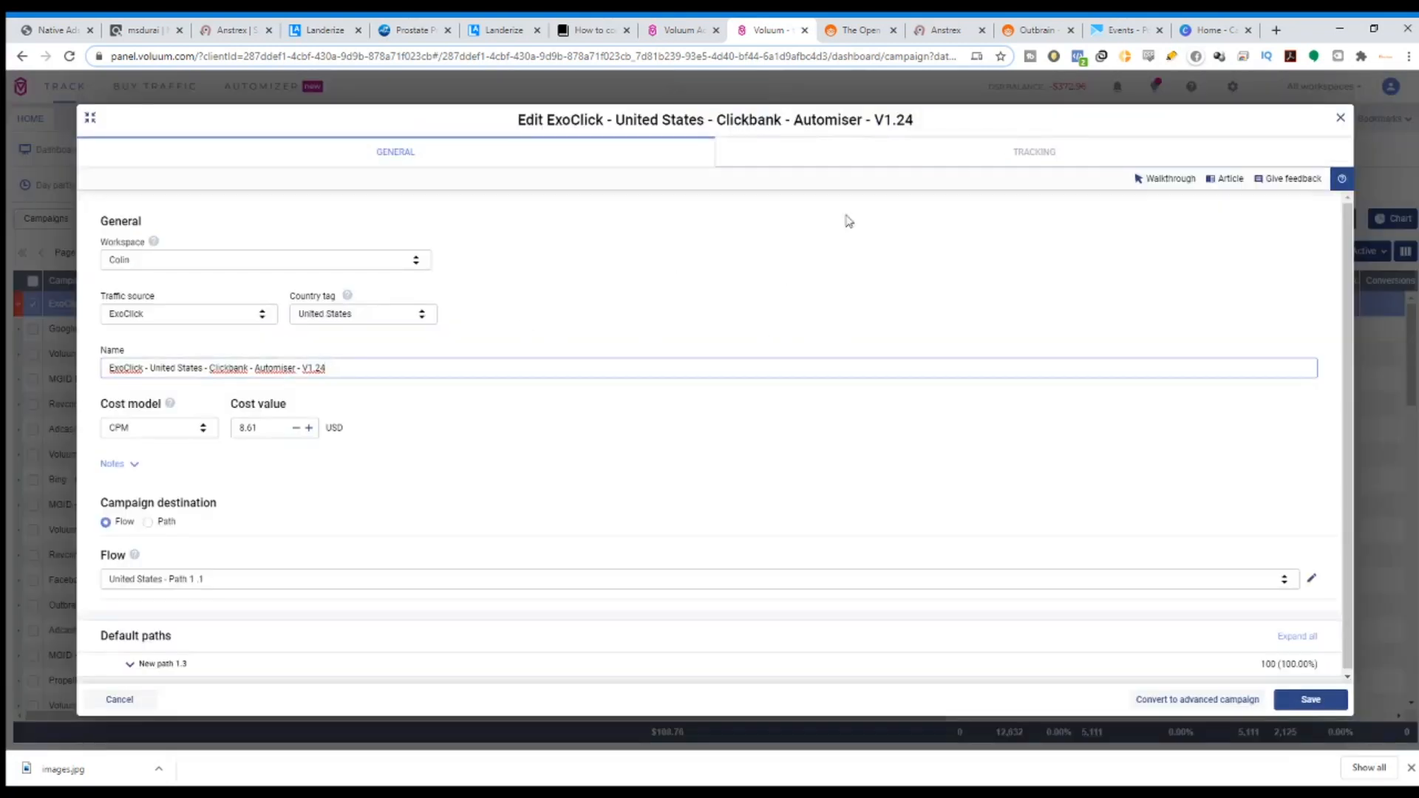
pyautogui.click(1060, 162)
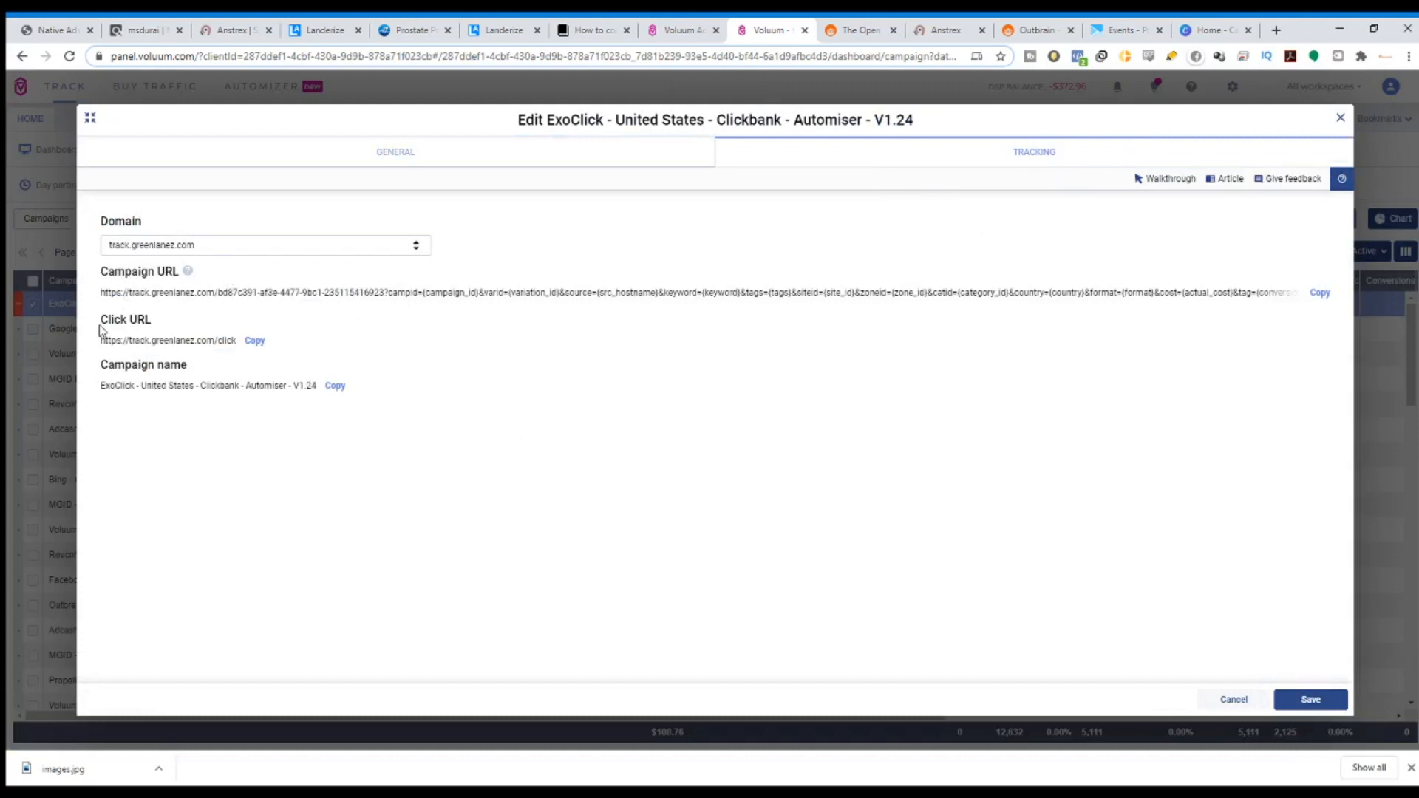
pyautogui.moveTo(104, 340); pyautogui.dragTo(240, 346)
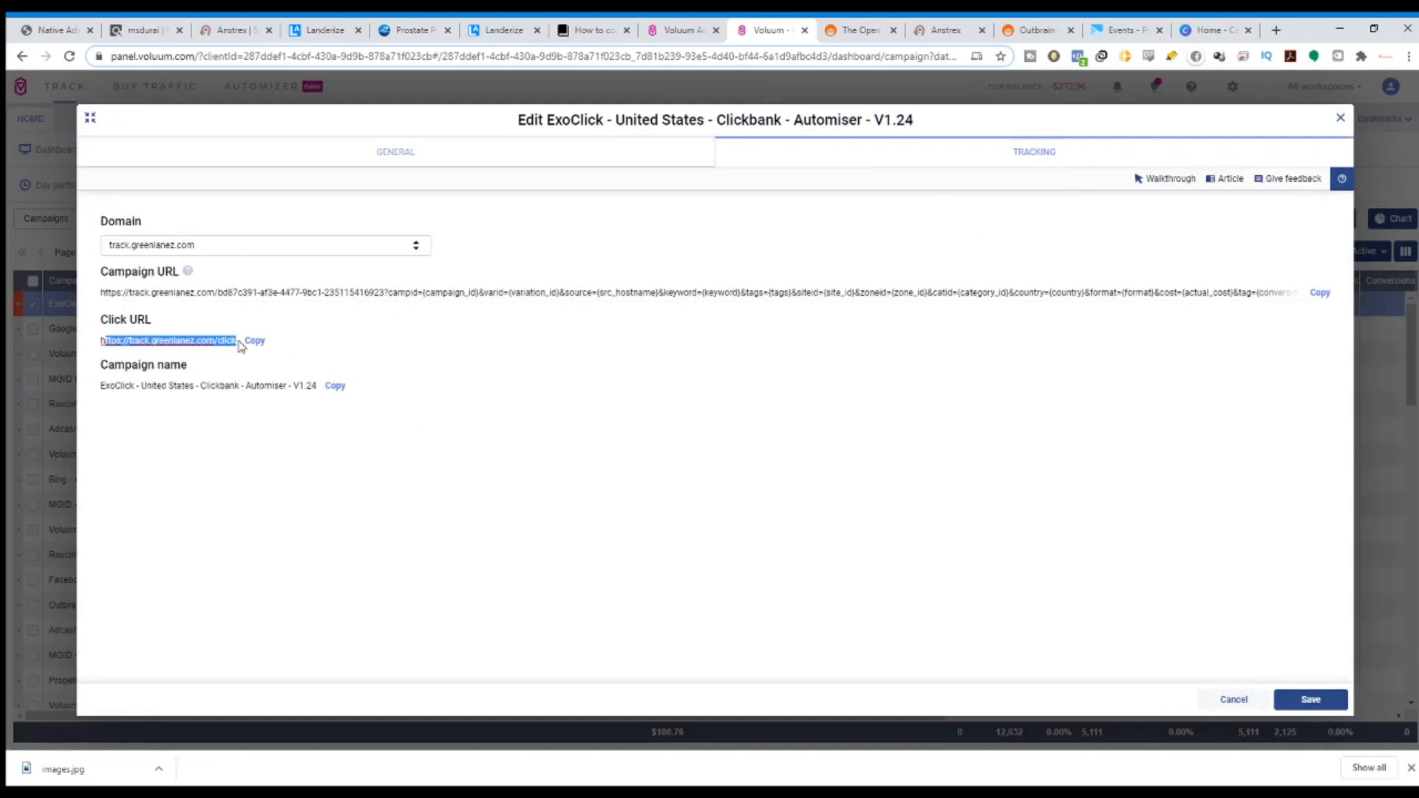
pyautogui.click(255, 341)
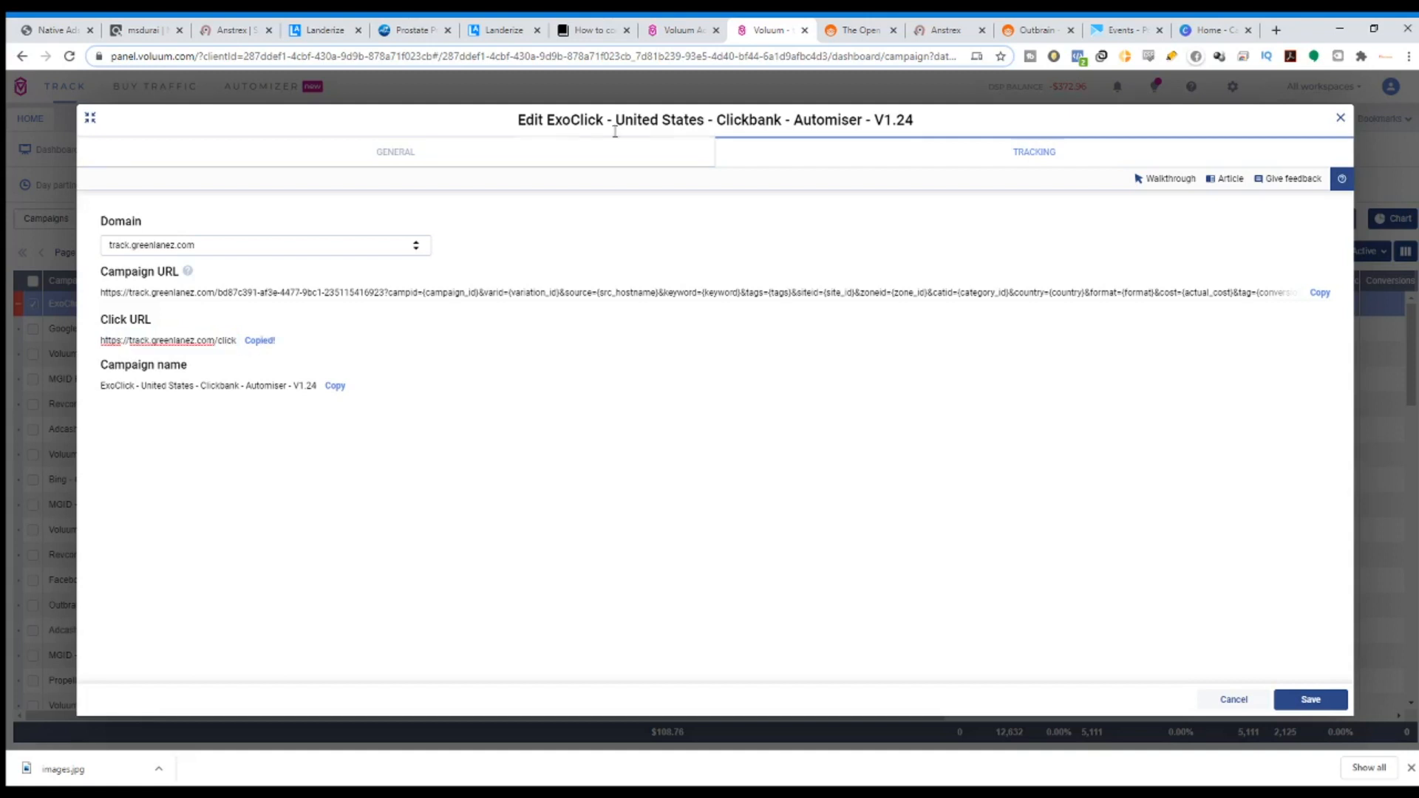
pyautogui.click(1342, 118)
pyautogui.click(1035, 29)
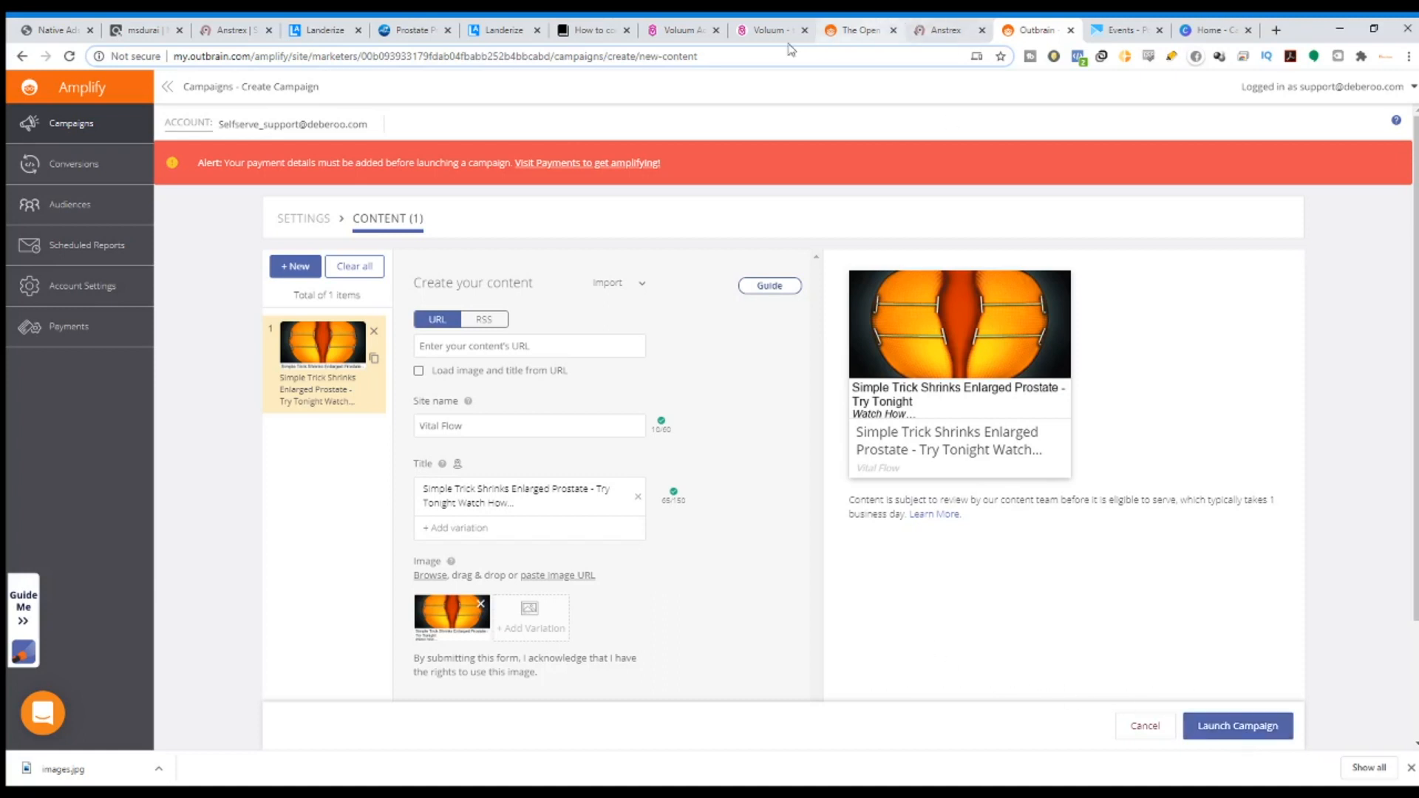
pyautogui.click(231, 30)
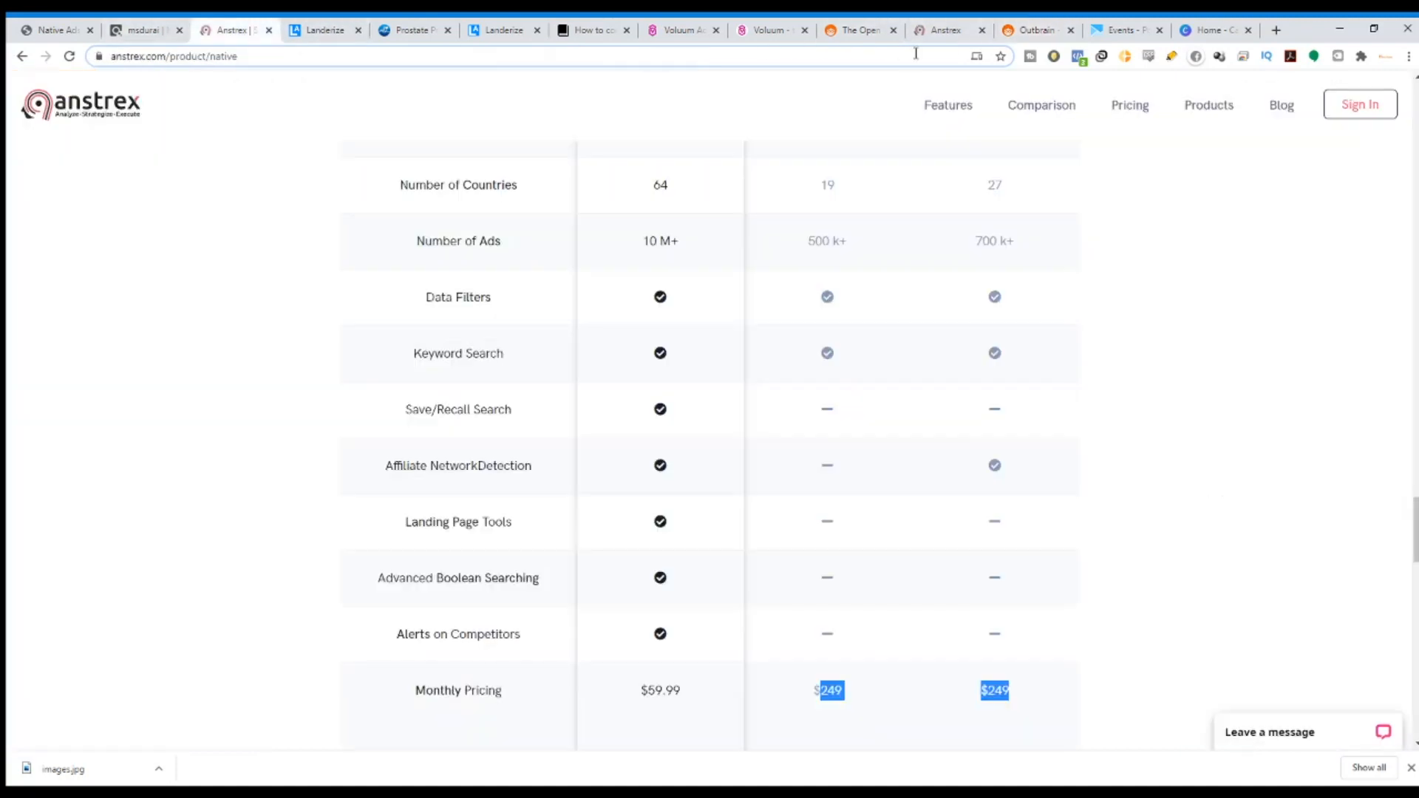
pyautogui.click(776, 27)
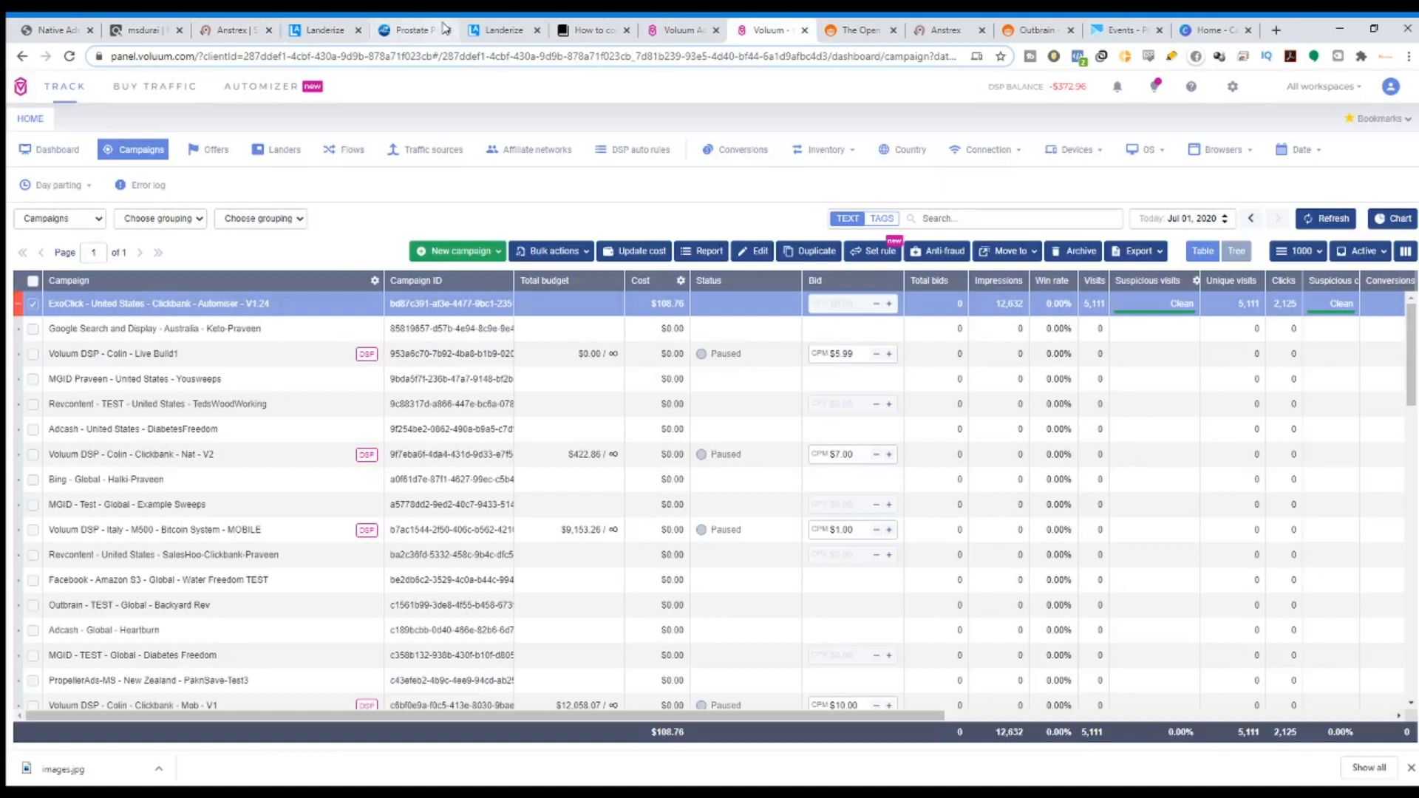
pyautogui.click(495, 28)
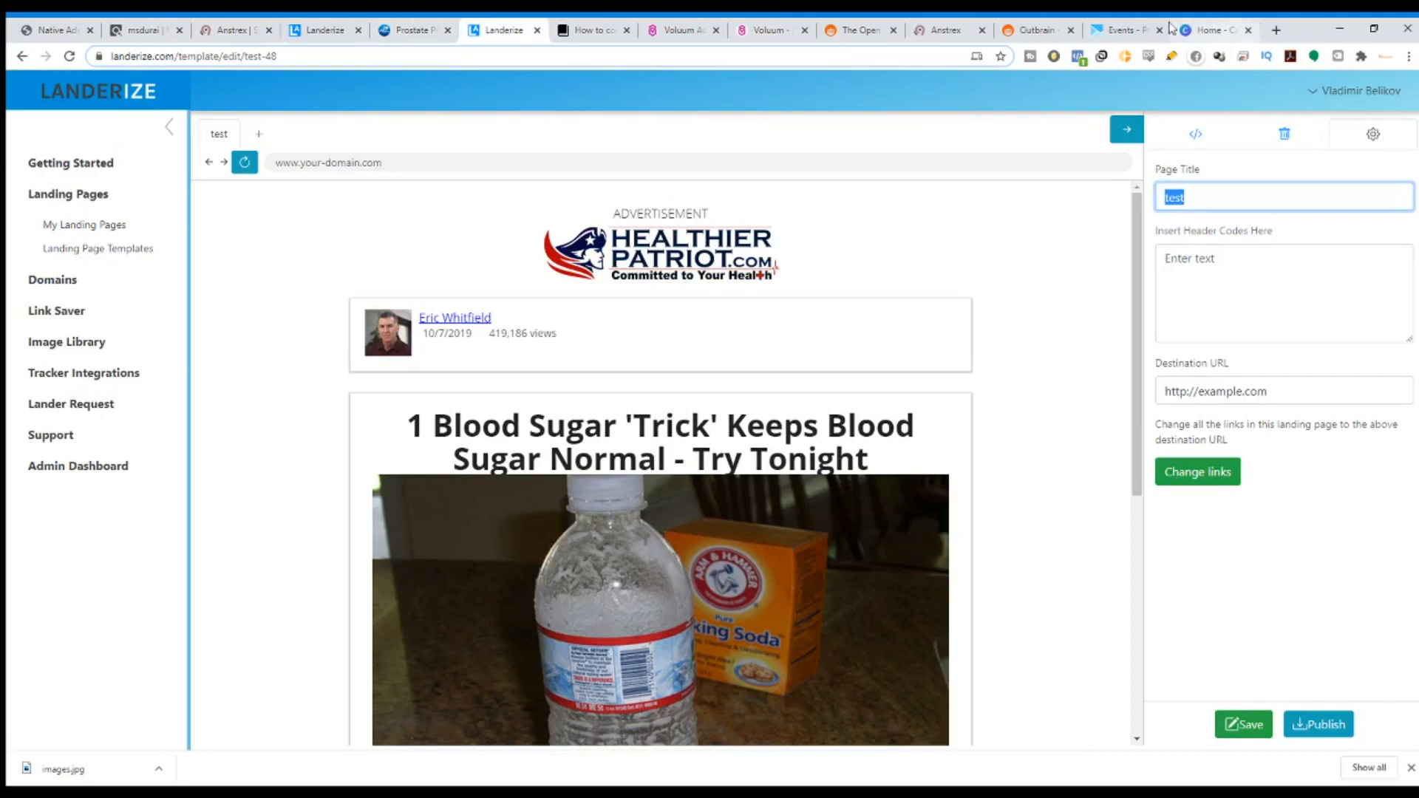
pyautogui.click(1029, 27)
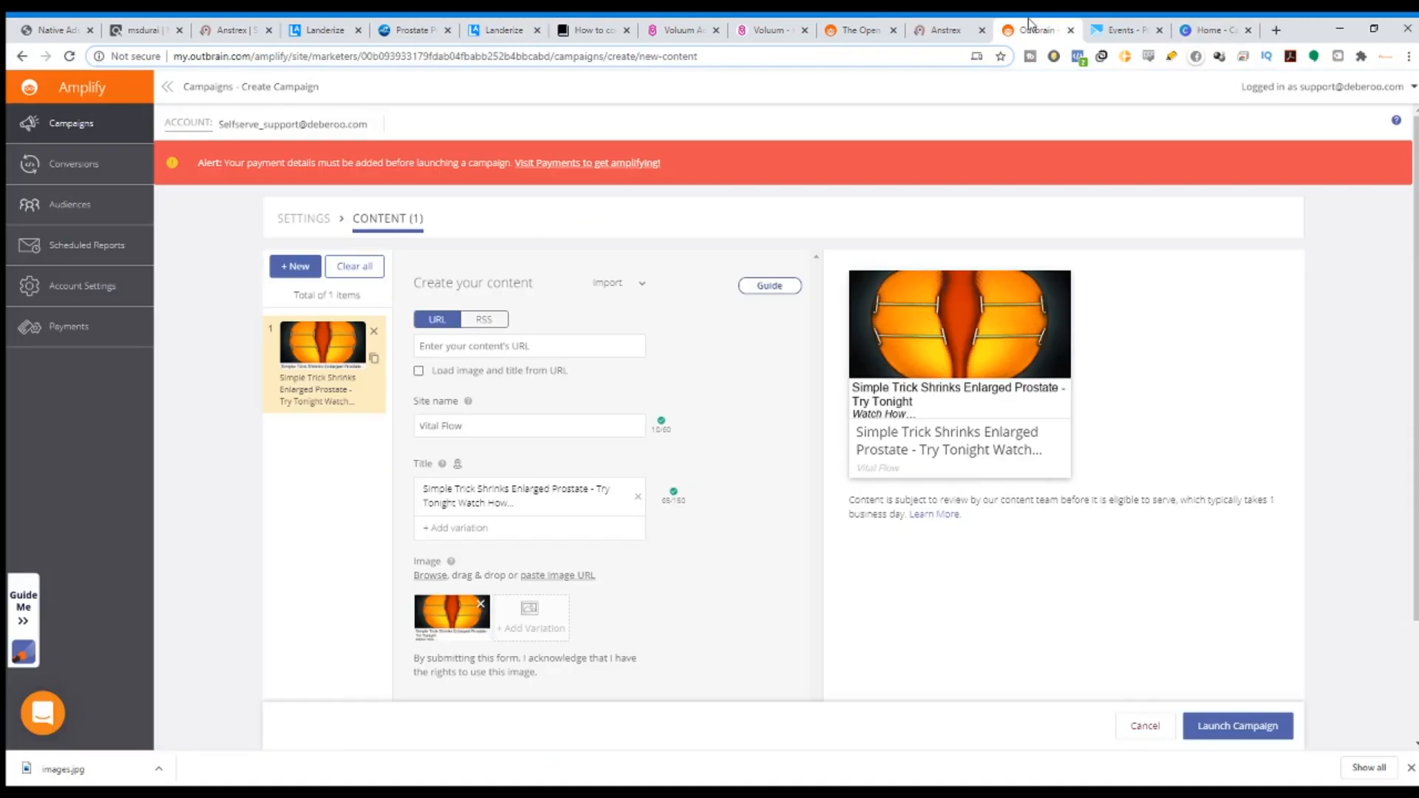